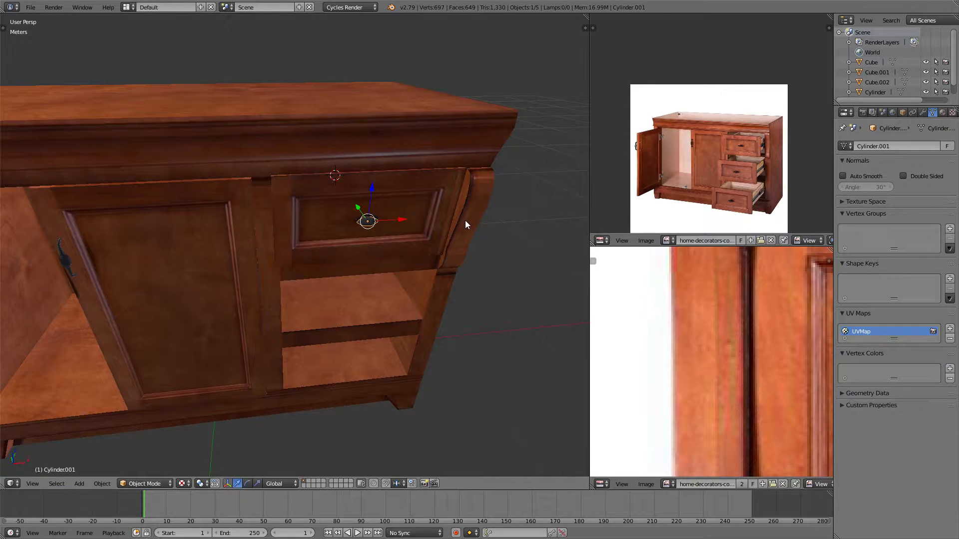
Examine the top drawer front and its handle, selecting each one to see which parts are separate objects.
middle_drag(464, 222, 340, 224)
scroll(394, 206, up, 3)
right_click(361, 164)
key(KP_Decimal)
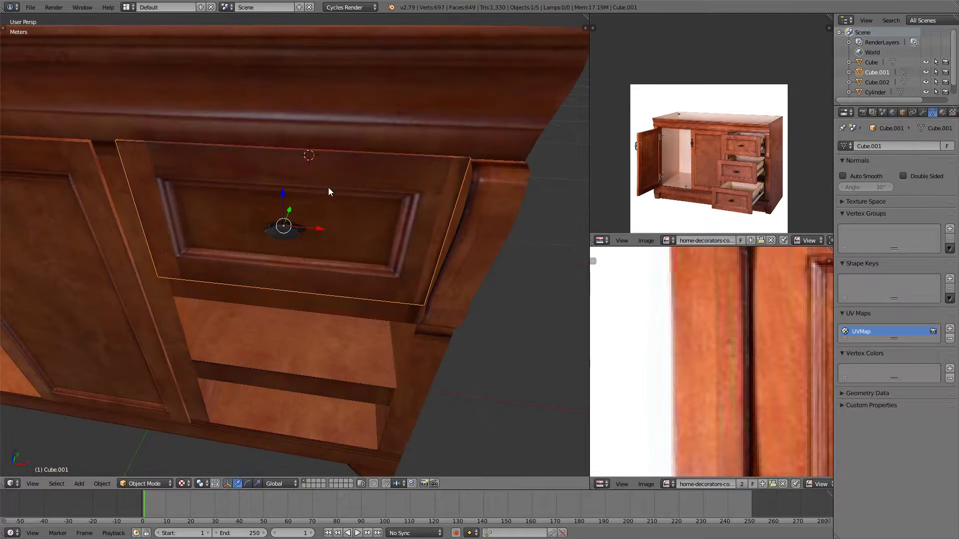
scroll(330, 192, down, 6)
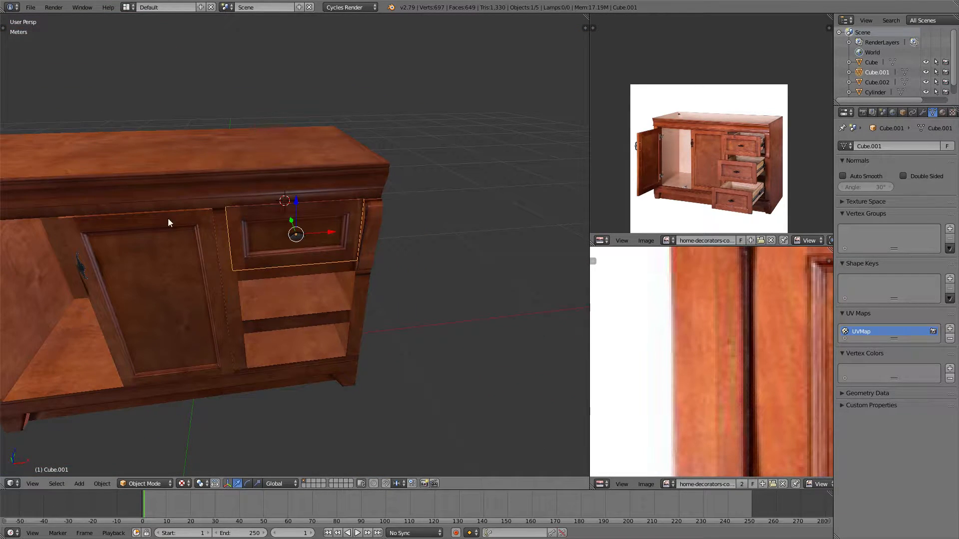
scroll(333, 254, up, 4)
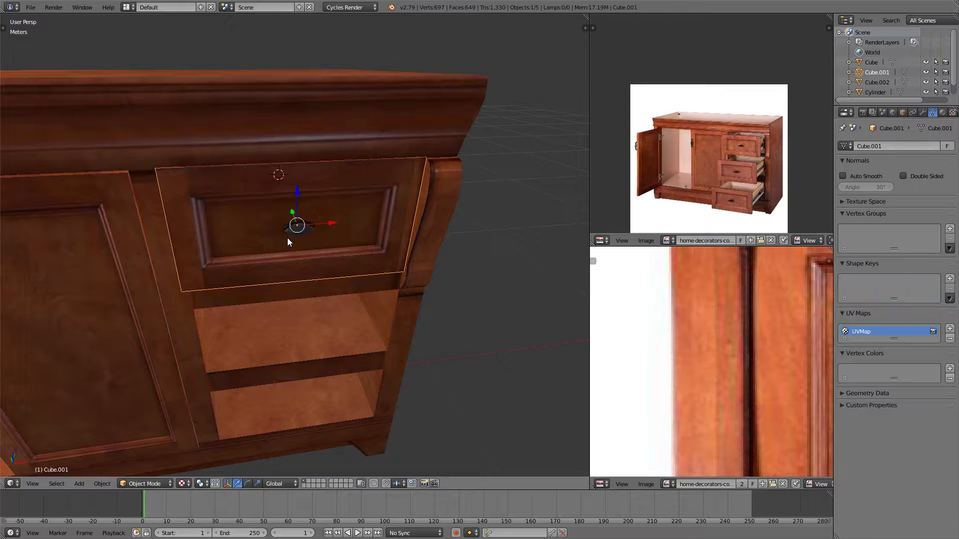
right_click(300, 228)
middle_drag(331, 216, 301, 201)
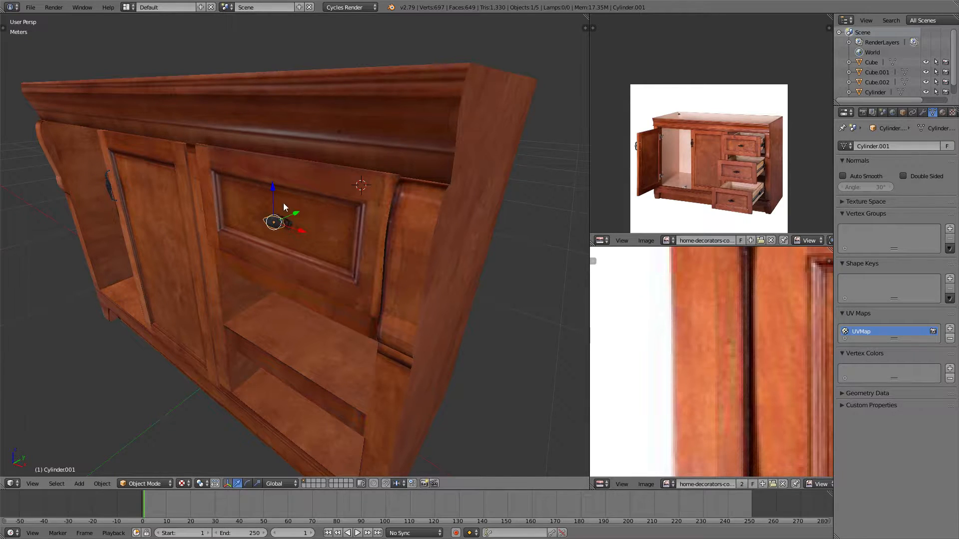
Switch the viewport from textured to solid shading and select the top drawer's handle.
mouse_move(309, 217)
middle_down()
mouse_move(304, 206)
mouse_move(353, 214)
mouse_move(316, 203)
mouse_move(317, 220)
middle_up()
shift+right_click(348, 190)
key(alt+z)
shift+middle_drag(348, 190, 360, 223)
right_click(306, 220)
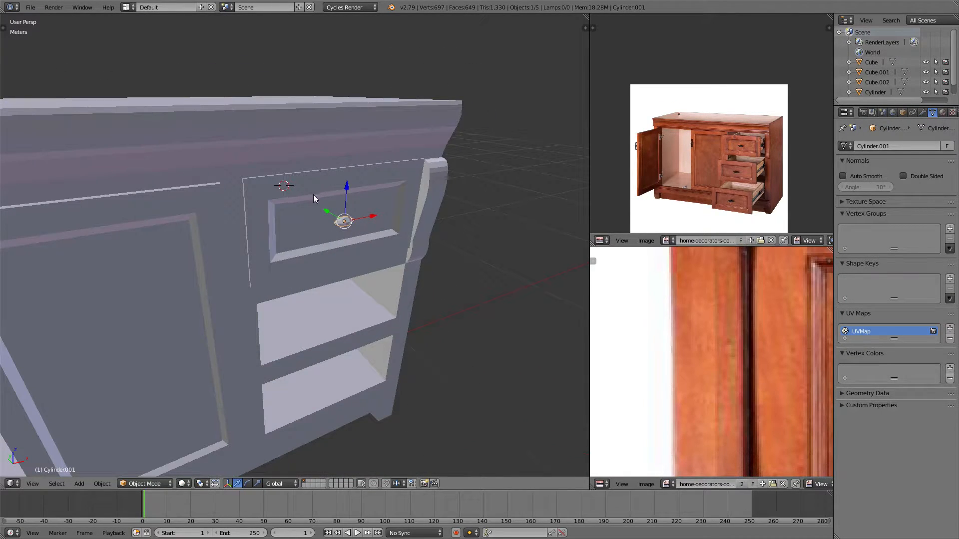
Add a vertex group named drawer01 to the top drawer's handle.
click(950, 228)
double_click(869, 232)
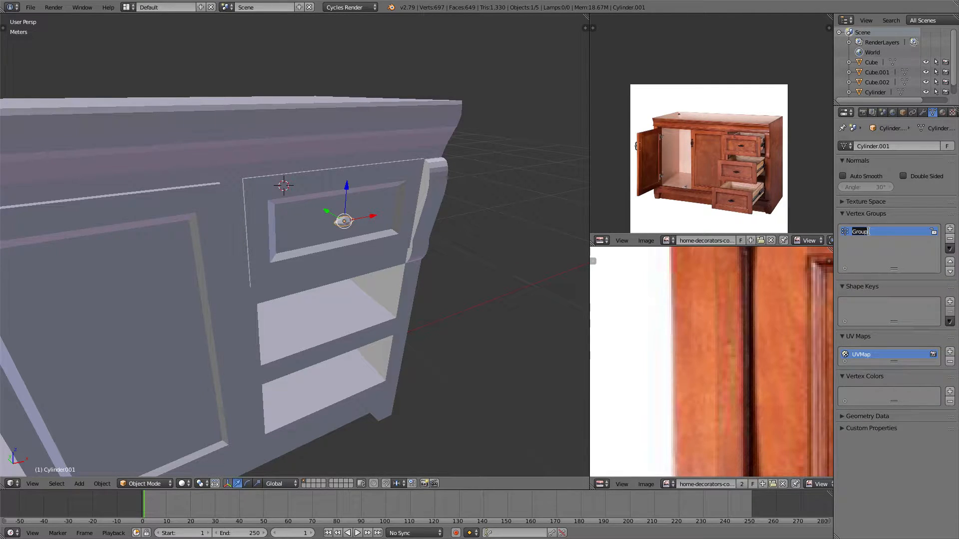
text(drawer01)
key(Return)
Select the top drawer and add a vertex group named drawer01 to it as well.
middle_drag(425, 148, 350, 223)
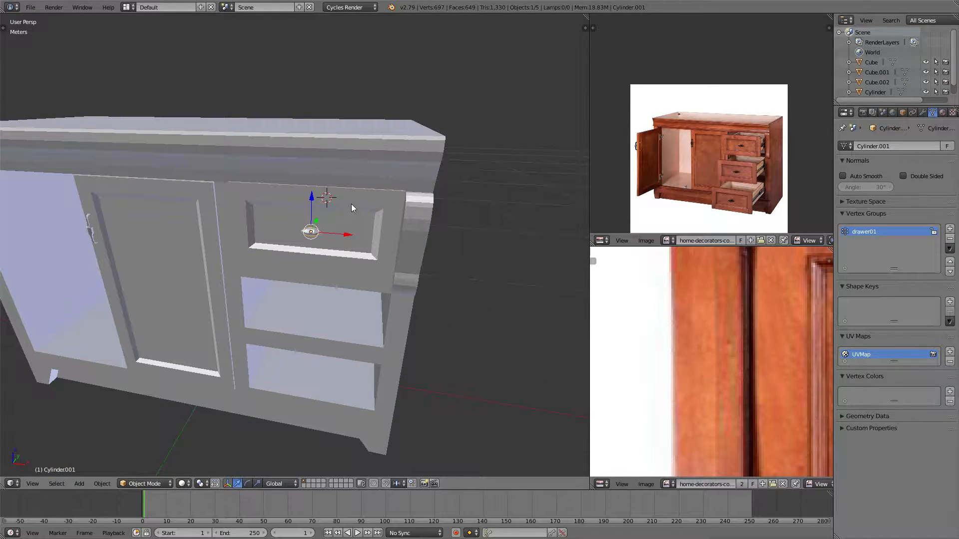
right_click(351, 205)
scroll(344, 263, up, 2)
middle_drag(339, 209, 357, 218)
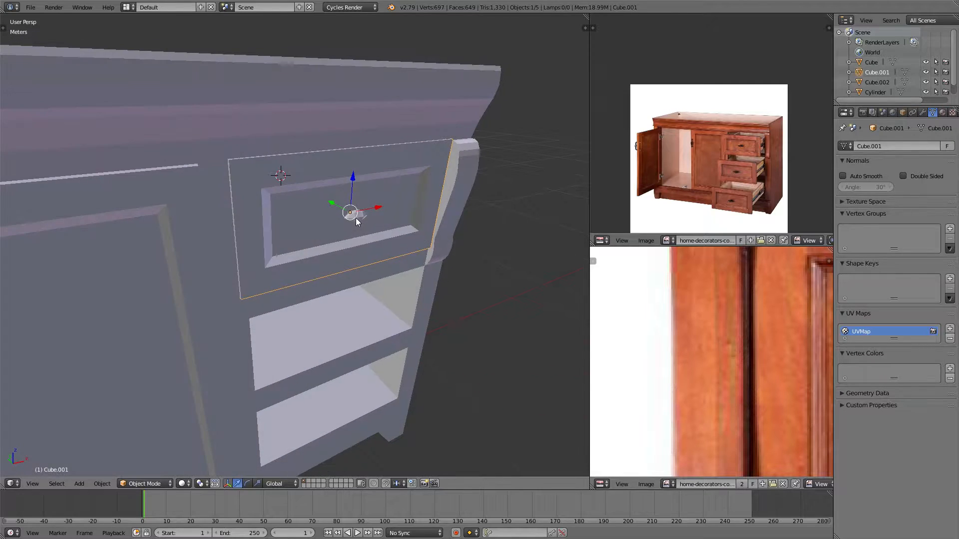
right_click(357, 218)
right_click(325, 185)
middle_drag(326, 185, 327, 179)
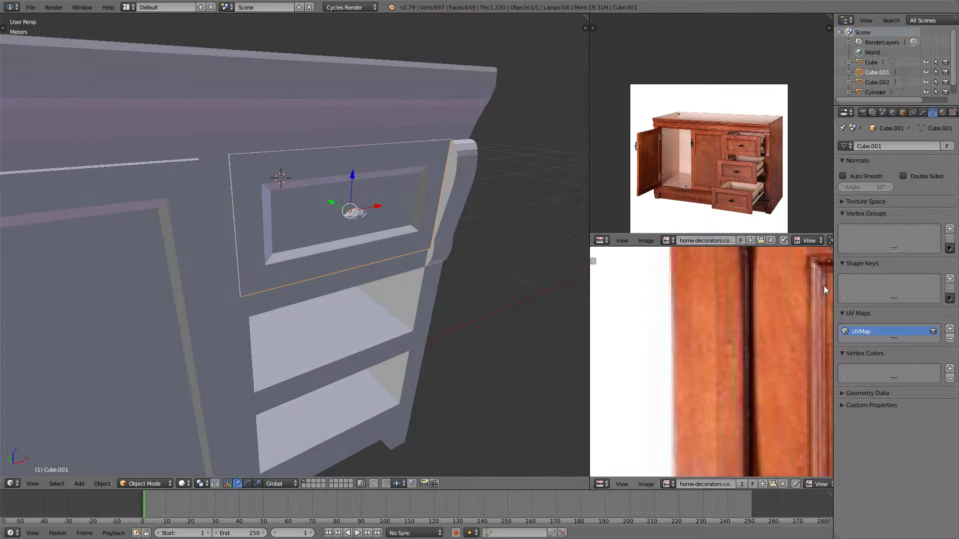
click(949, 229)
double_click(879, 233)
text(drawer01)
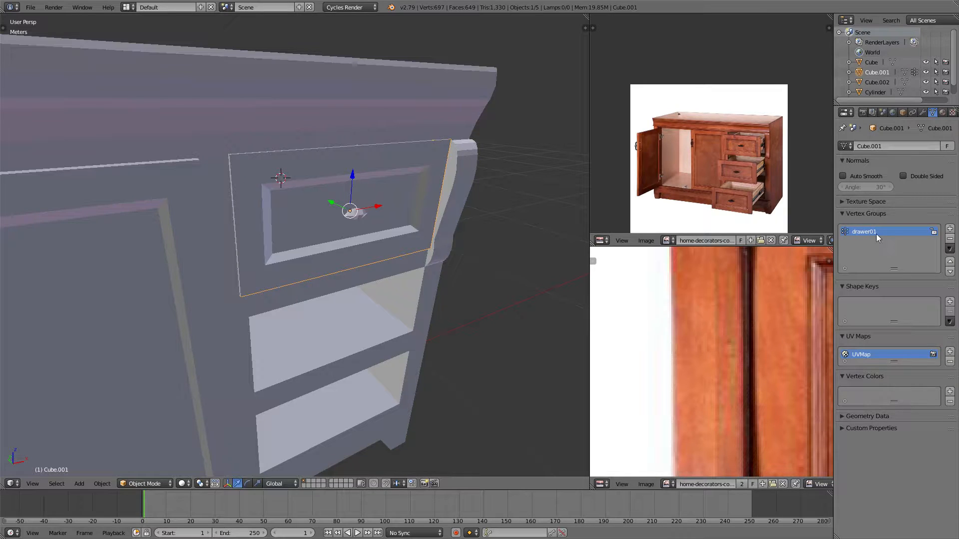
Join the handle to the top drawer, with the drawer as the active object.
right_click(364, 213)
middle_drag(365, 213, 367, 182)
right_click(392, 194)
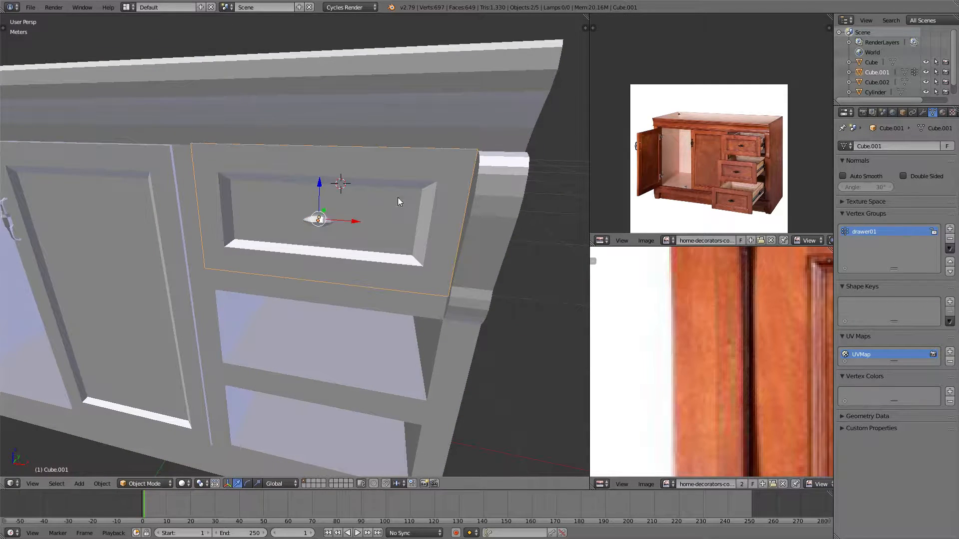
middle_drag(415, 205, 413, 219)
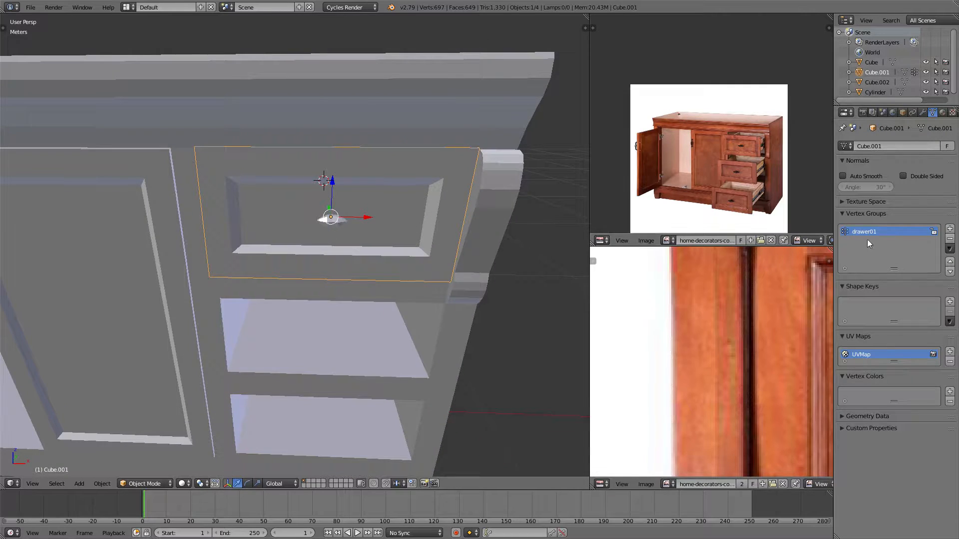
Clear the joined drawer's mesh selection and try moving the drawer freely to check that the handle follows it.
key(Tab)
middle_drag(362, 138, 391, 181)
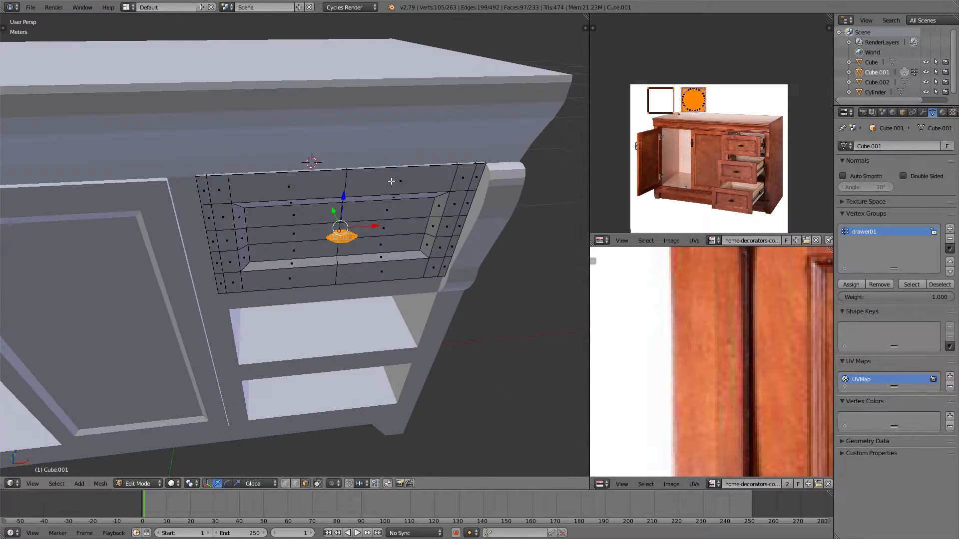
key(a)
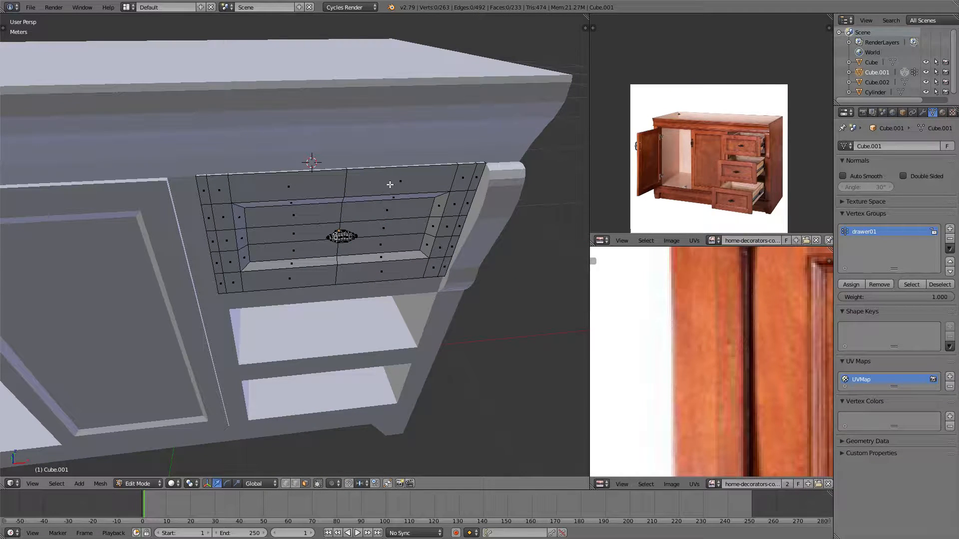
middle_drag(390, 185, 347, 265)
key(Tab)
scroll(333, 229, down, 4)
key(g)
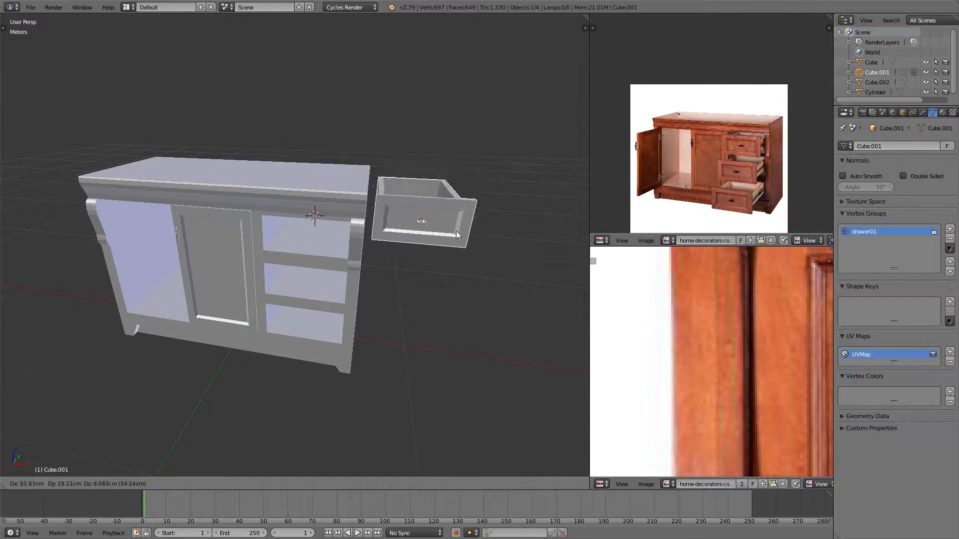
right_click(261, 232)
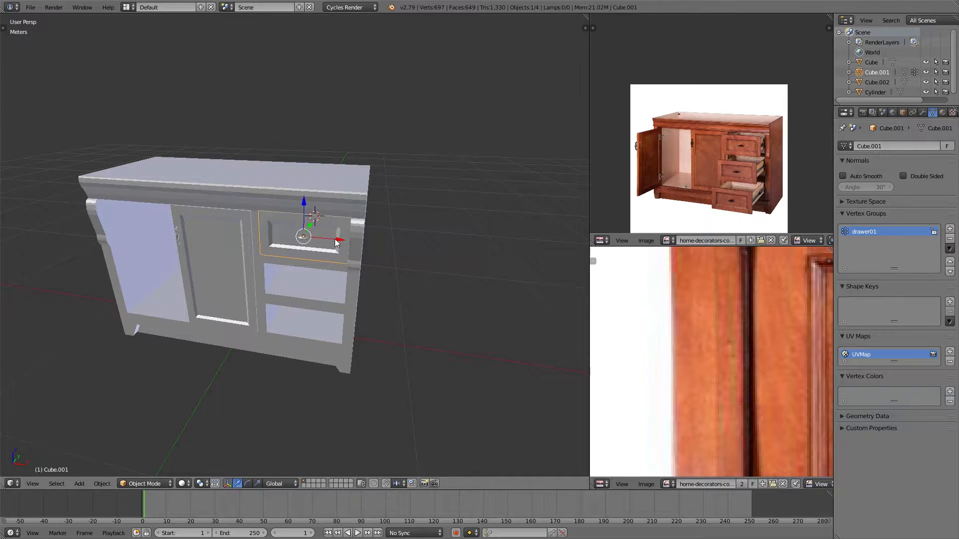
Assign all vertices of the top drawer, including its handle, to the drawer01 vertex group.
scroll(335, 237, up, 4)
middle_drag(304, 226, 356, 229)
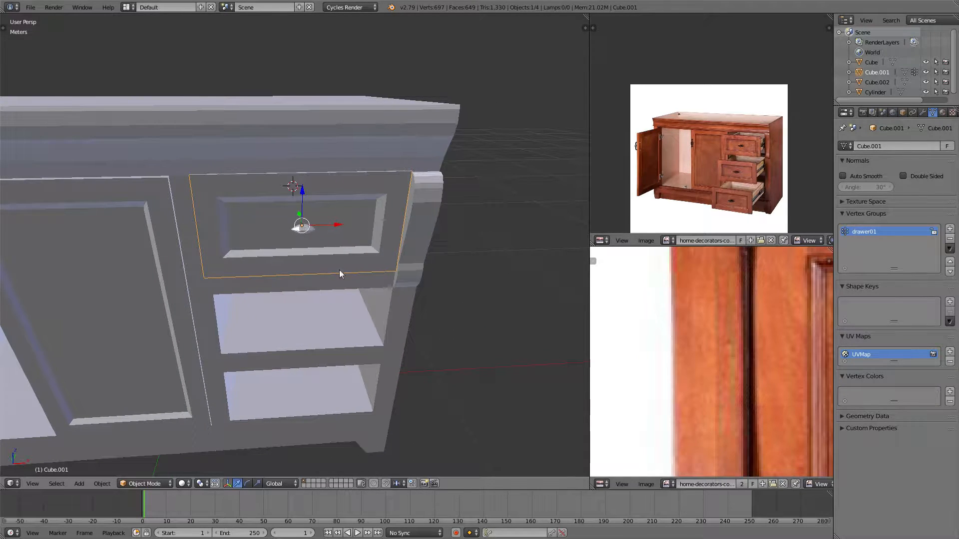
middle_drag(284, 212, 298, 215)
middle_drag(405, 199, 409, 199)
middle_drag(326, 197, 350, 196)
key(Tab)
key(z)
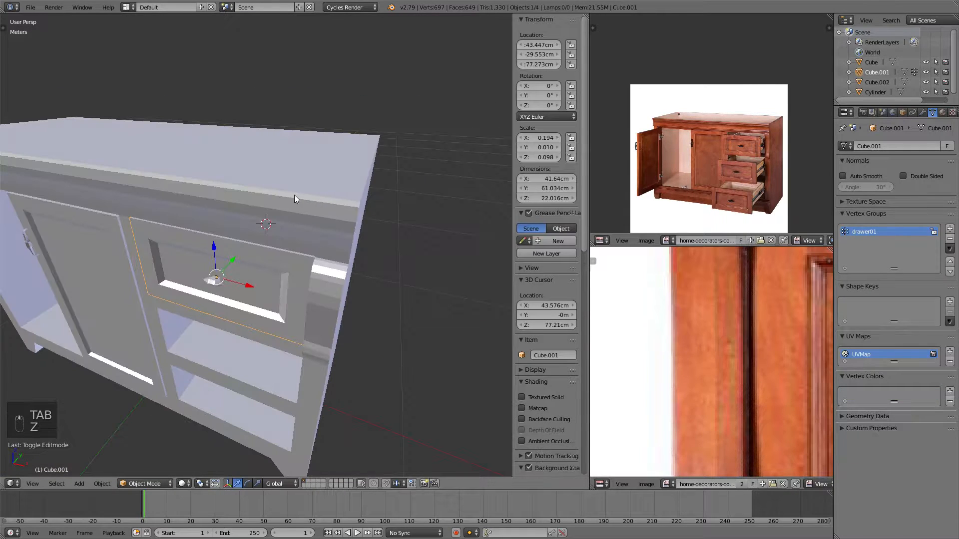
key(Tab)
mouse_move(295, 198)
middle_down()
mouse_move(345, 189)
mouse_move(321, 195)
mouse_move(235, 170)
middle_up()
key(z)
key(a)
key(a)
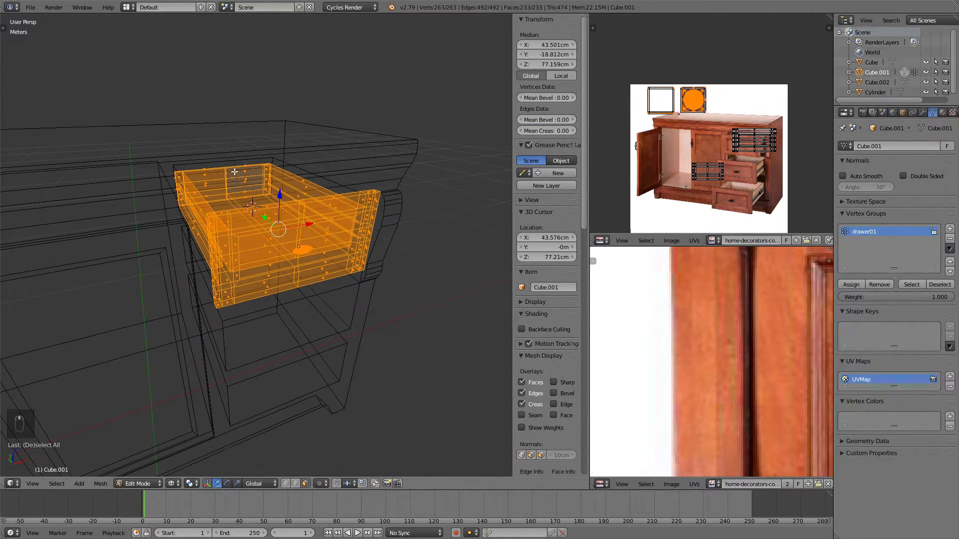
middle_drag(318, 204, 120, 188)
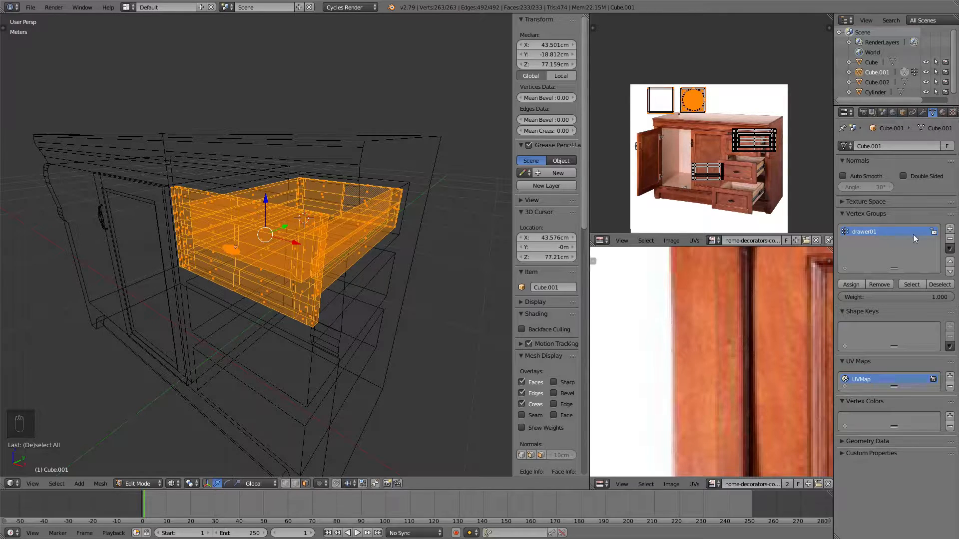
click(850, 285)
Check the drawer01 group by deselecting the mesh, selecting the group's vertices and returning to Object Mode.
middle_drag(254, 175, 334, 221)
key(a)
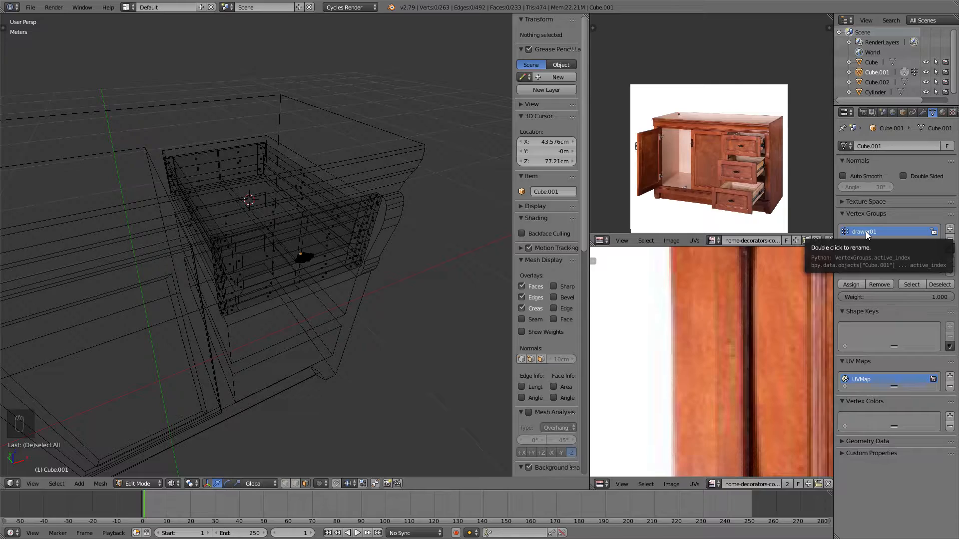
click(912, 285)
middle_drag(385, 248, 215, 245)
middle_drag(414, 224, 387, 176)
key(Tab)
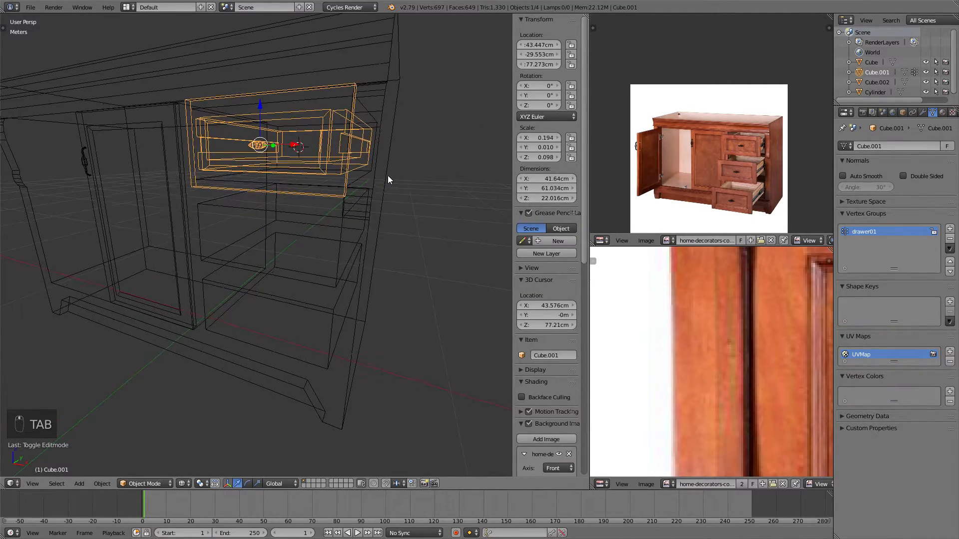
Duplicate the top drawer straight down into the middle opening, at a Z location of about 52.4 cm.
key(KP_1)
key(KP_5)
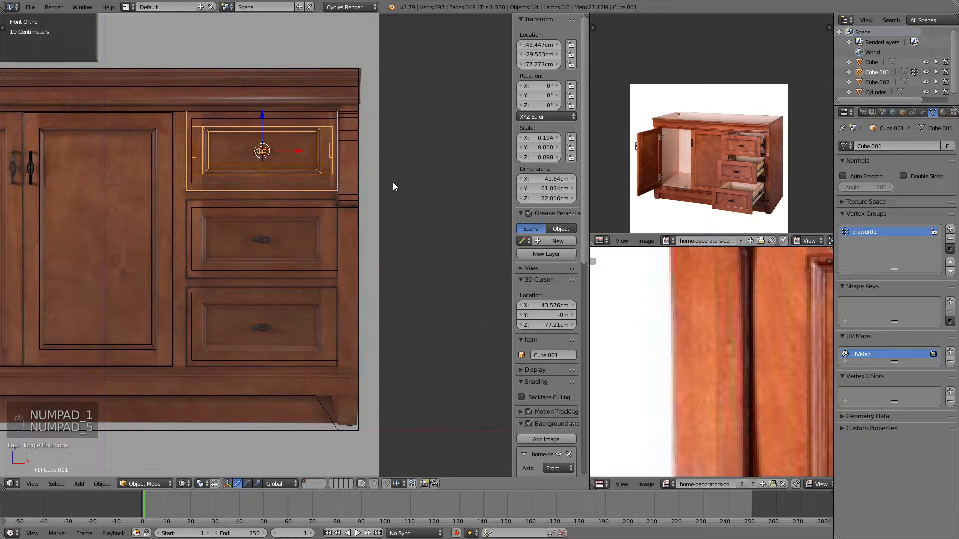
key(z)
middle_drag(393, 180, 376, 157)
key(z)
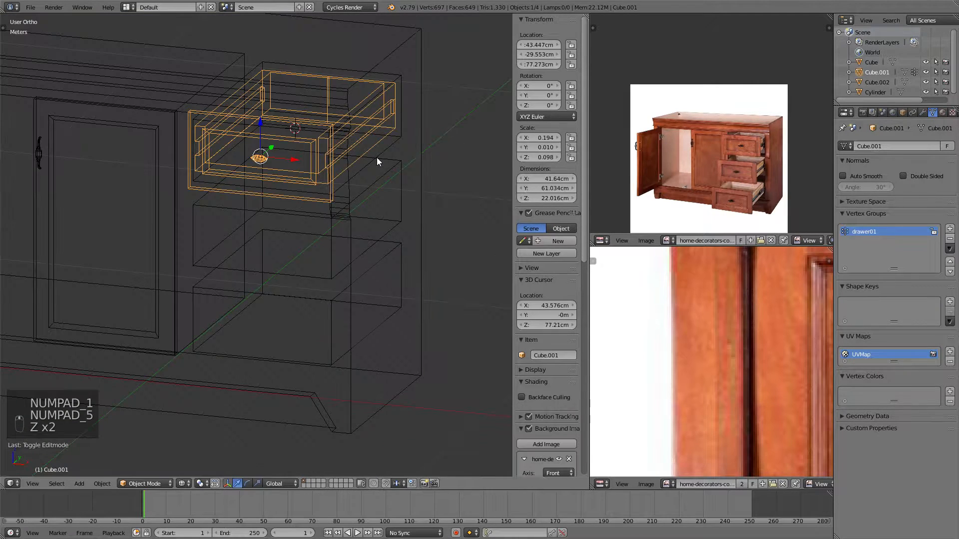
key(shift+d)
click(368, 238)
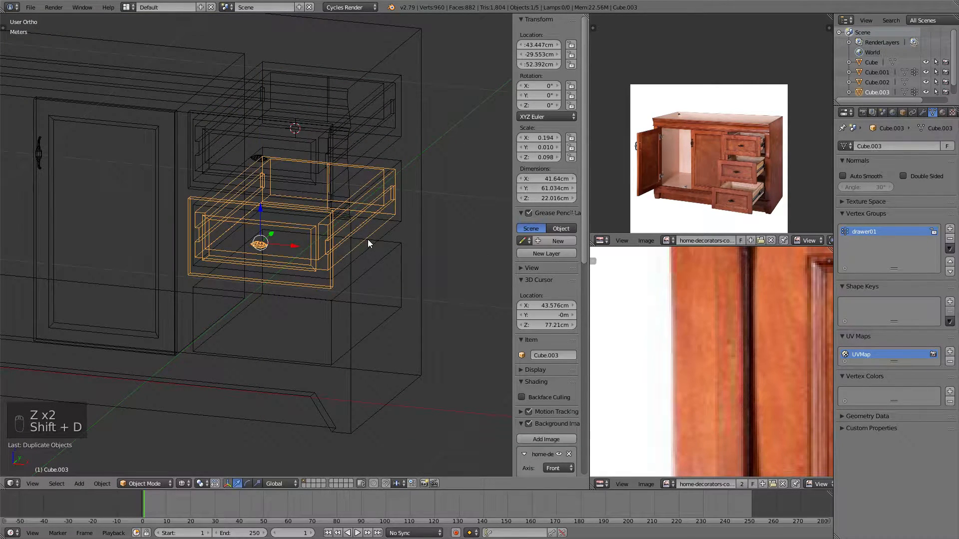
Duplicate the middle drawer straight down into the bottom opening, at a Z location of about 27.3 cm.
key(KP_1)
key(z)
scroll(367, 235, up, 3)
key(shift+d)
click(377, 331)
middle_drag(376, 331, 337, 257)
key(z)
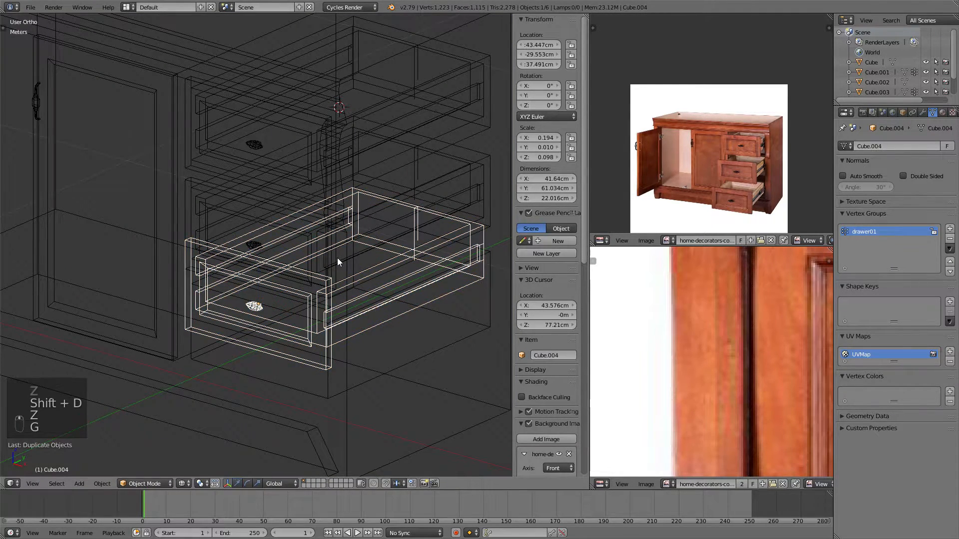
key(g)
click(345, 301)
Return to a solid perspective view and nudge the bottom drawer to a Z location of about 27.28 cm.
key(z)
mouse_move(274, 285)
middle_down()
mouse_move(351, 284)
mouse_move(317, 265)
mouse_move(244, 268)
mouse_move(290, 282)
middle_up()
key(KP_5)
key(g)
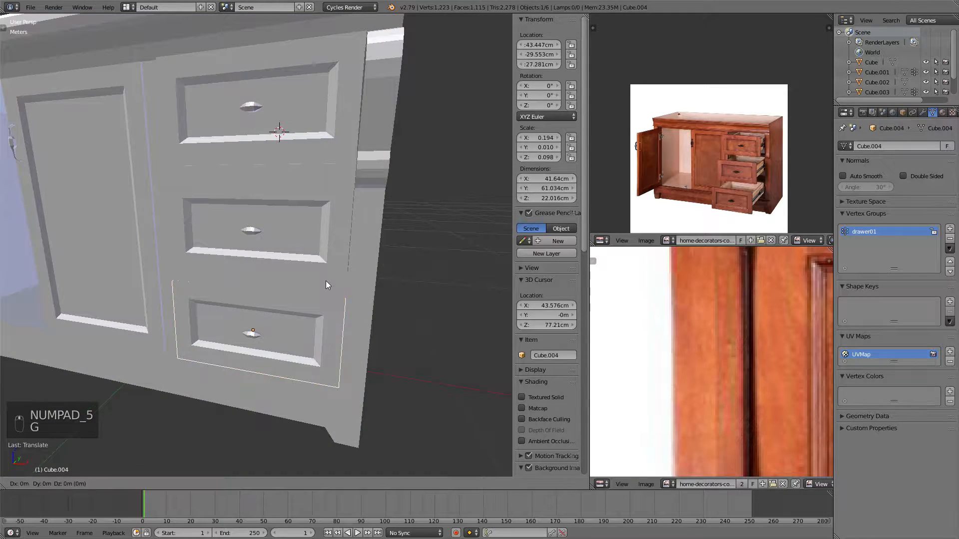
middle_drag(338, 265, 320, 268)
scroll(320, 267, down, 3)
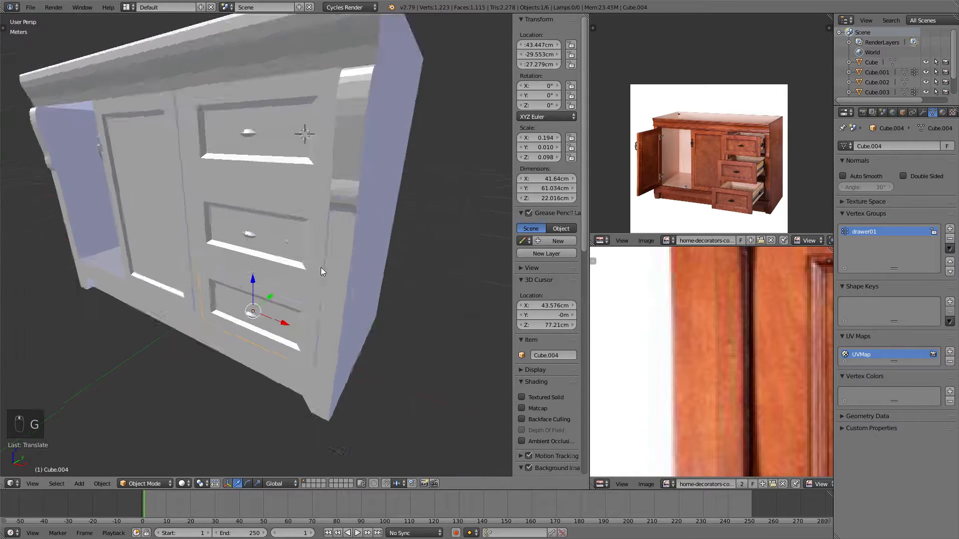
Rename the middle drawer's vertex group to drawer02.
middle_drag(227, 202, 292, 197)
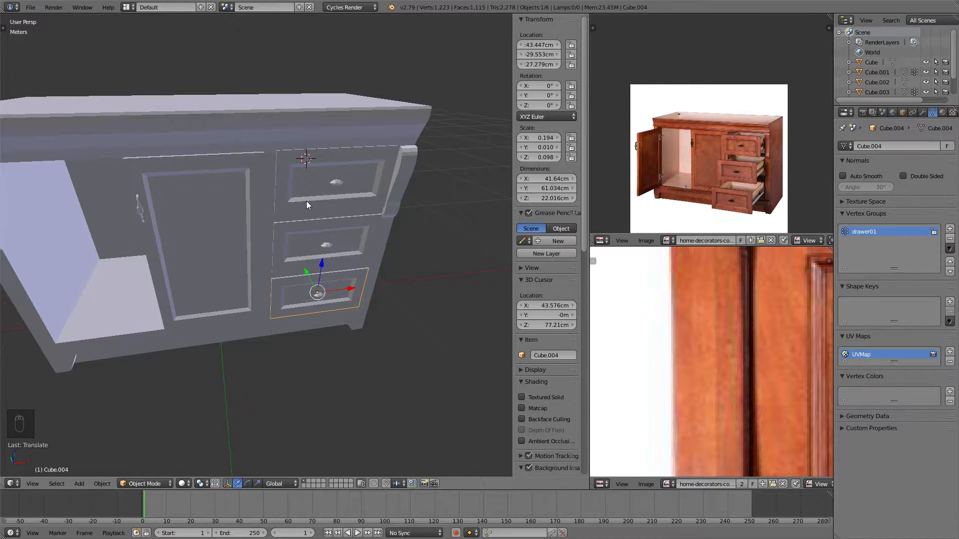
middle_drag(322, 192, 228, 176)
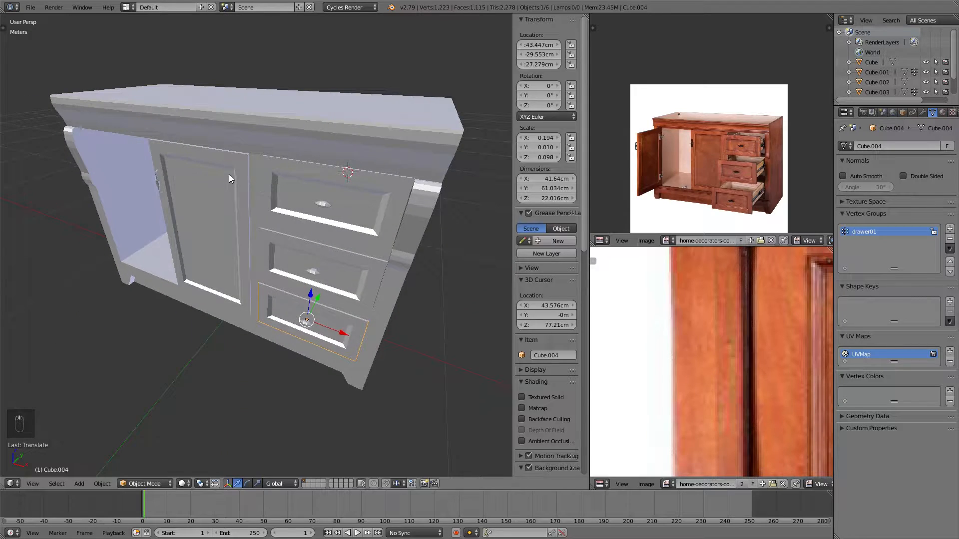
middle_drag(305, 178, 283, 185)
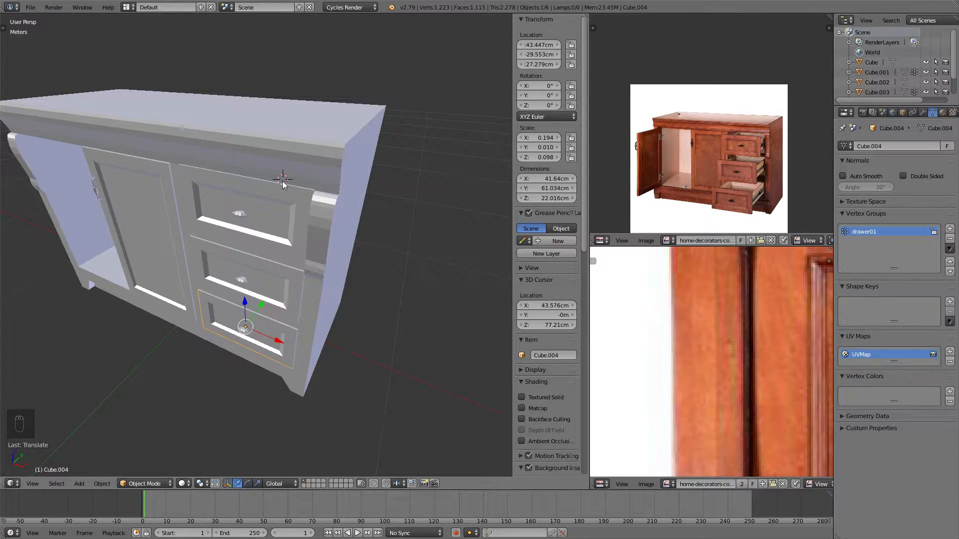
middle_drag(252, 201, 262, 268)
right_click(268, 261)
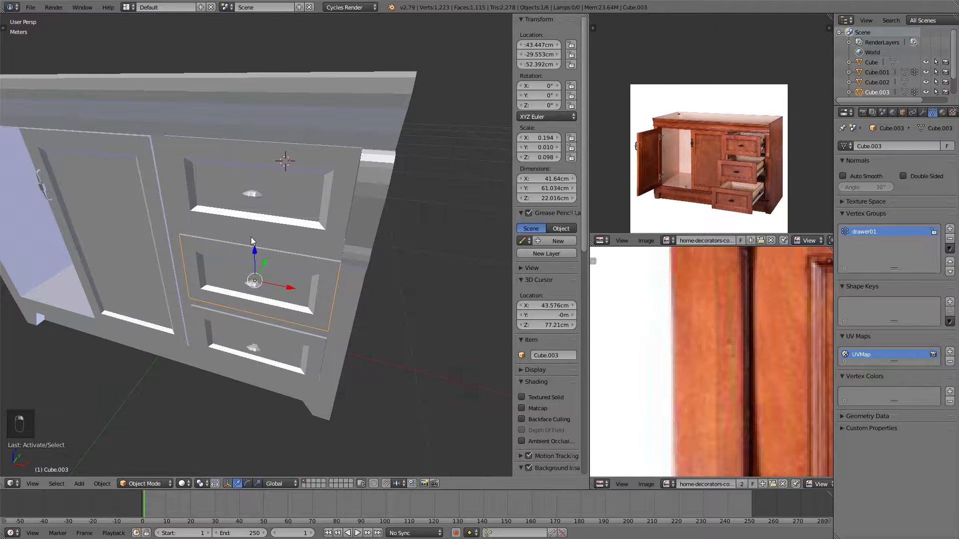
double_click(880, 230)
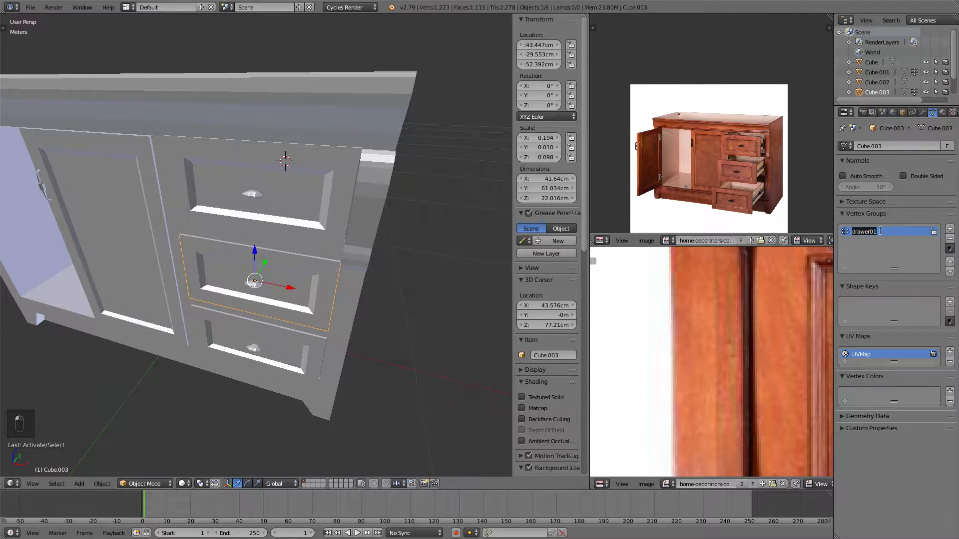
key(BackSpace)
text(2)
key(Return)
Rename the bottom drawer's vertex group to drawer03.
right_click(287, 337)
key(BackSpace)
text(3)
key(Return)
Check the middle drawer's drawer02 group by deselecting its mesh in Edit Mode and selecting the group's vertices.
shift+middle_drag(289, 216, 326, 214)
right_click(320, 253)
right_click(313, 200)
right_click(337, 256)
key(Tab)
key(a)
key(a)
middle_drag(338, 276, 384, 264)
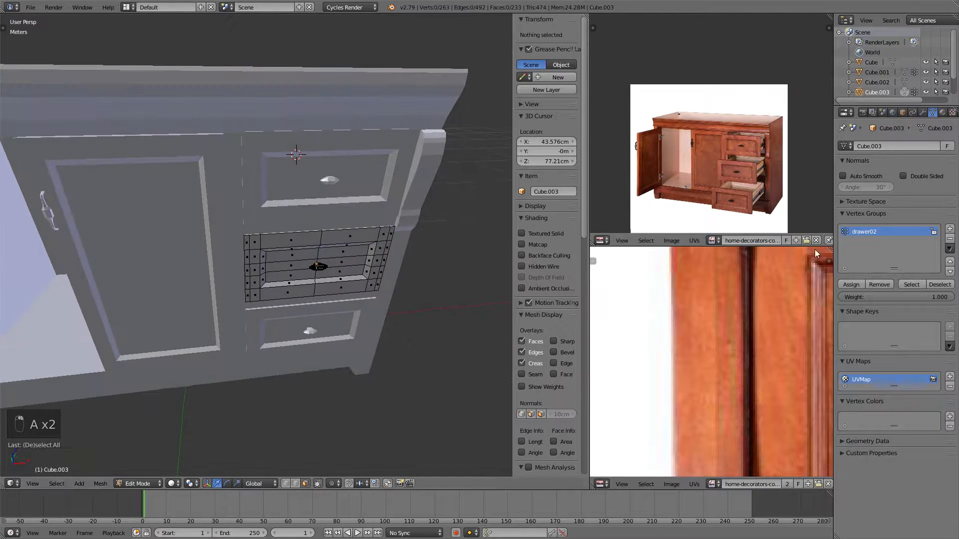
click(910, 284)
middle_drag(421, 226, 335, 202)
key(Tab)
Finish checking the middle drawer's mesh and select the door handle in Object Mode.
key(a)
key(a)
key(z)
key(z)
right_click(300, 216)
right_click(246, 199)
scroll(335, 202, up, 3)
key(z)
right_click(263, 161)
mouse_move(262, 160)
middle_down()
mouse_move(304, 166)
mouse_move(300, 157)
middle_up()
key(z)
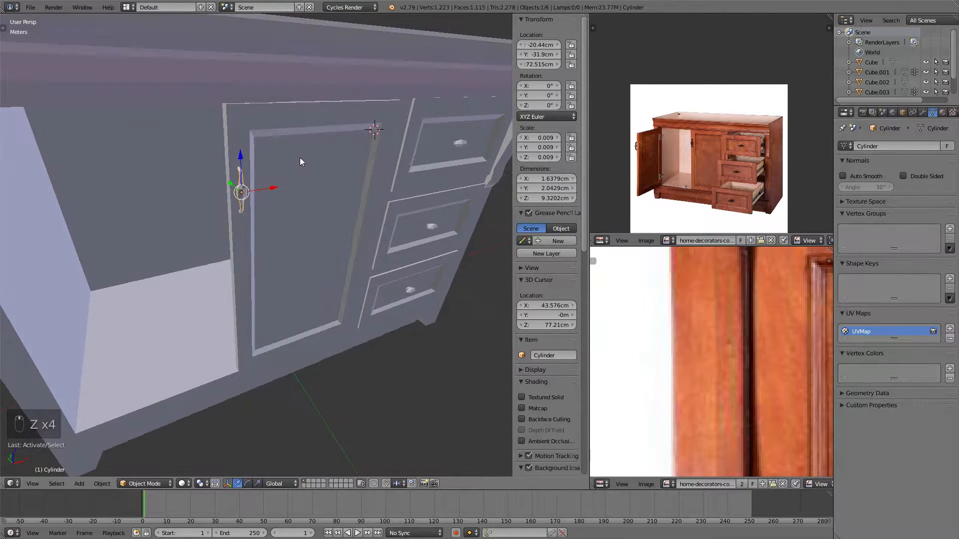
scroll(306, 176, down, 1)
scroll(302, 172, down, 4)
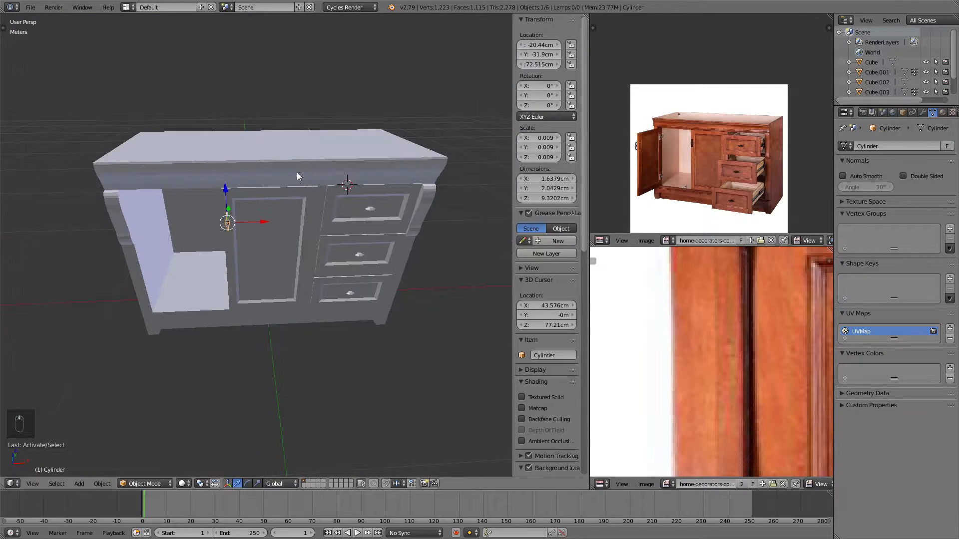
right_click(238, 225)
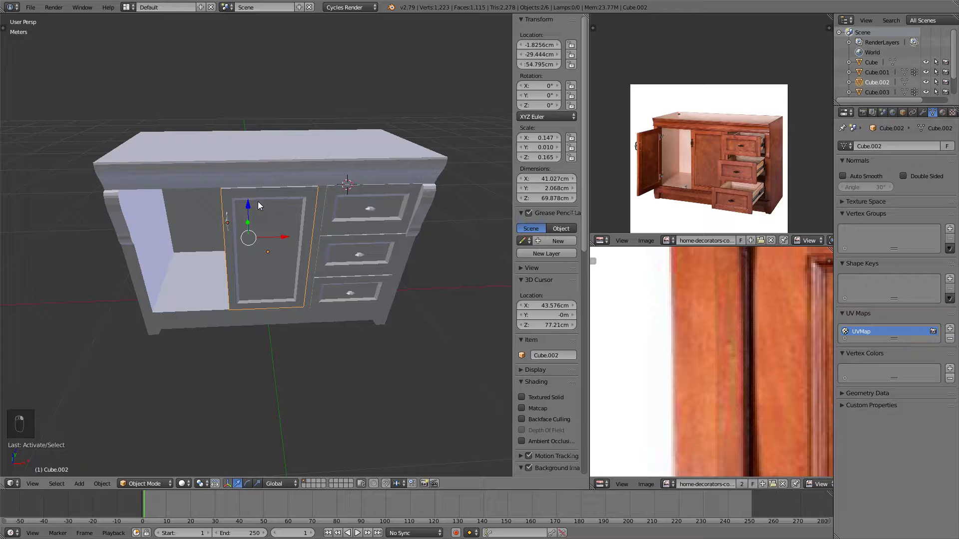
middle_drag(256, 197, 275, 235)
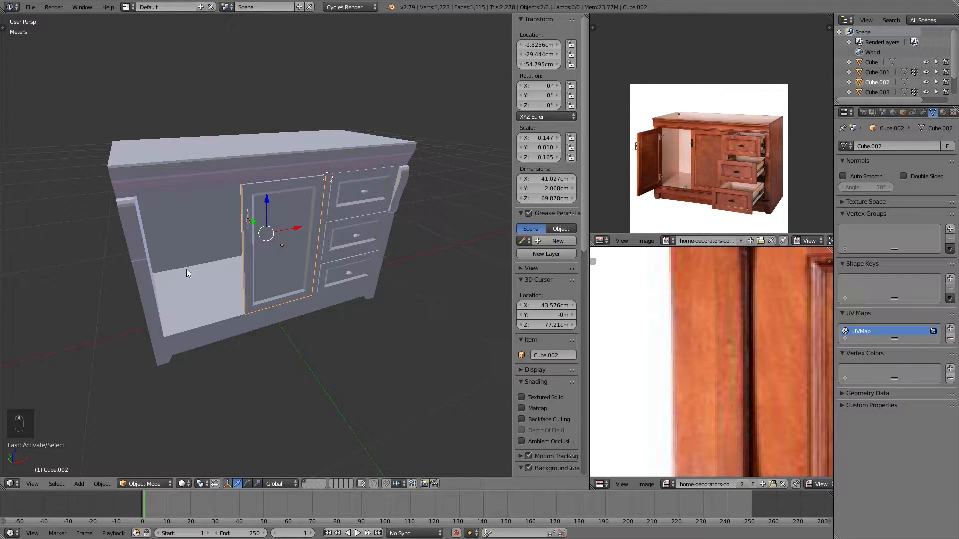
scroll(250, 208, up, 6)
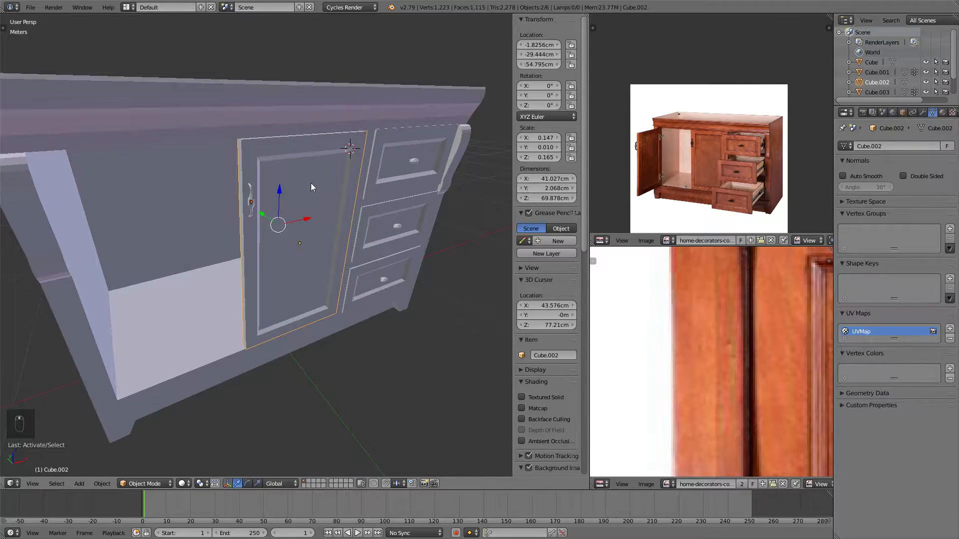
Select only the door handle and give it a vertex group named door_right.
right_click(216, 225)
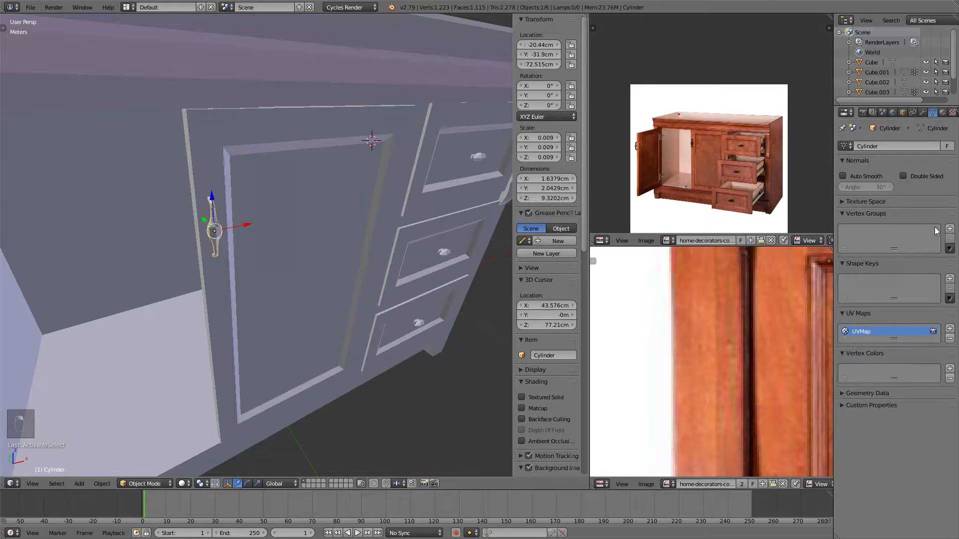
click(949, 228)
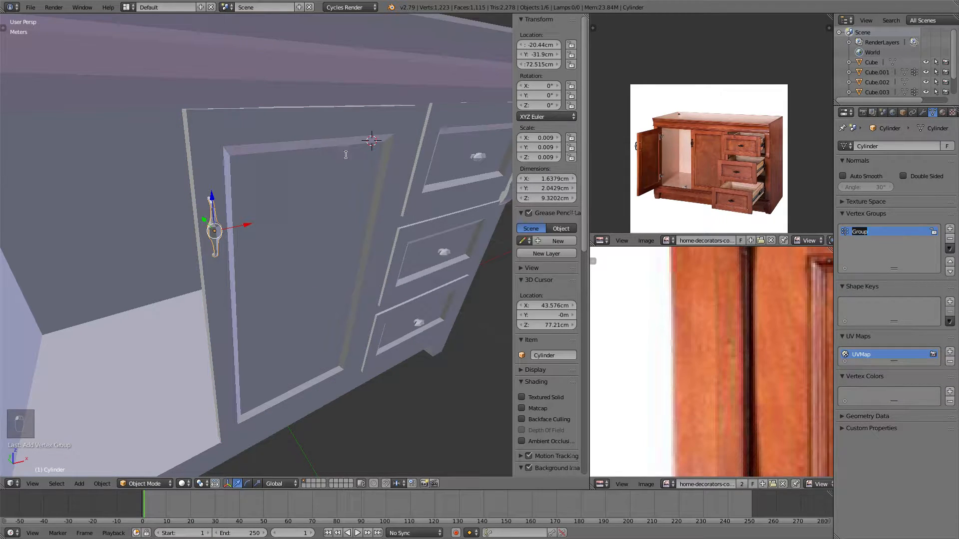
key(Return)
scroll(380, 171, down, 6)
middle_drag(362, 172, 290, 178)
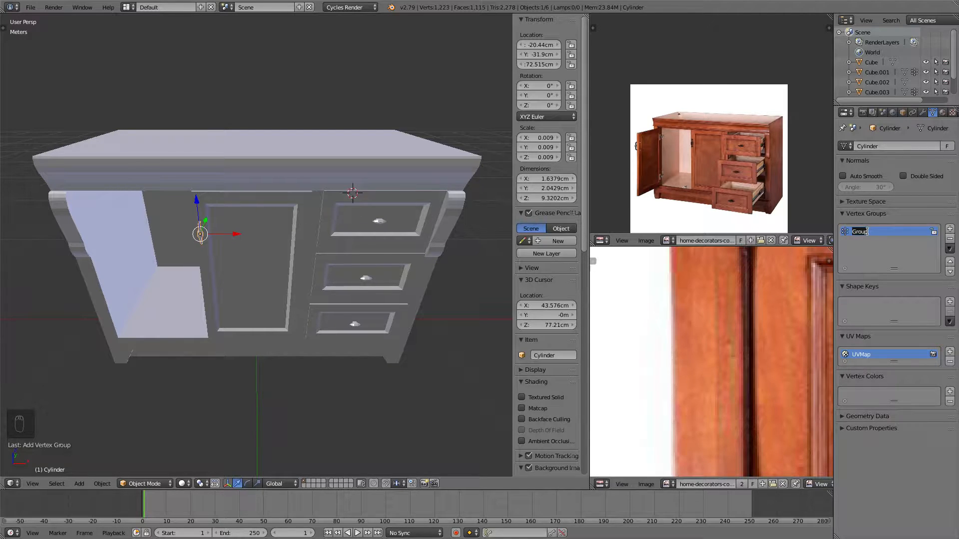
text(right)
key(ctrl+a)
text(door_right)
Add a vertex group named door_right to the cabinet door panel.
shift+middle_drag(217, 232, 281, 237)
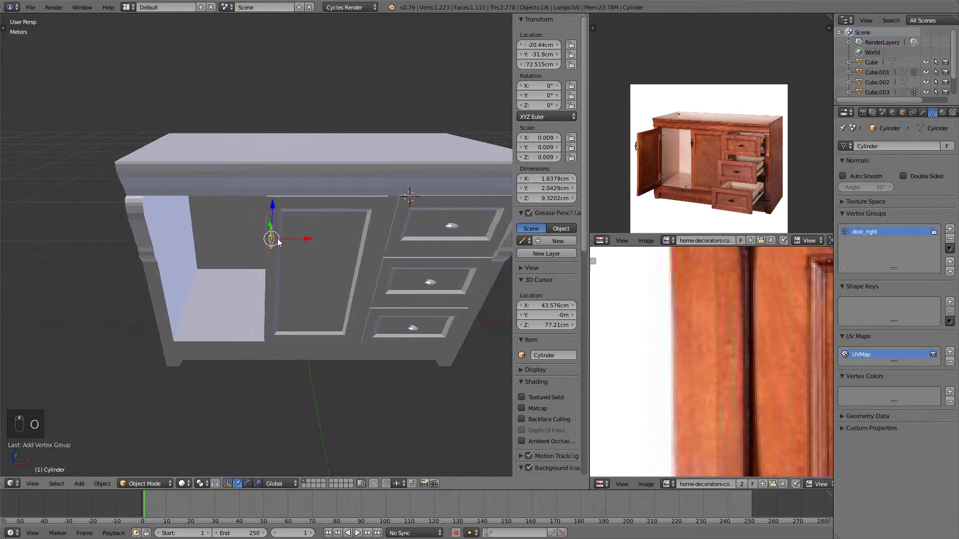
right_click(305, 227)
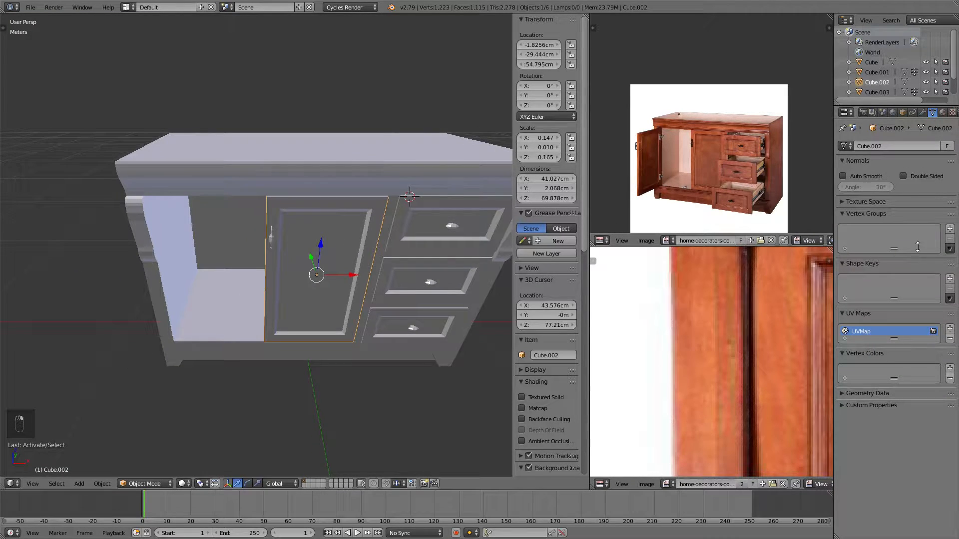
click(950, 228)
double_click(880, 231)
text(door_right)
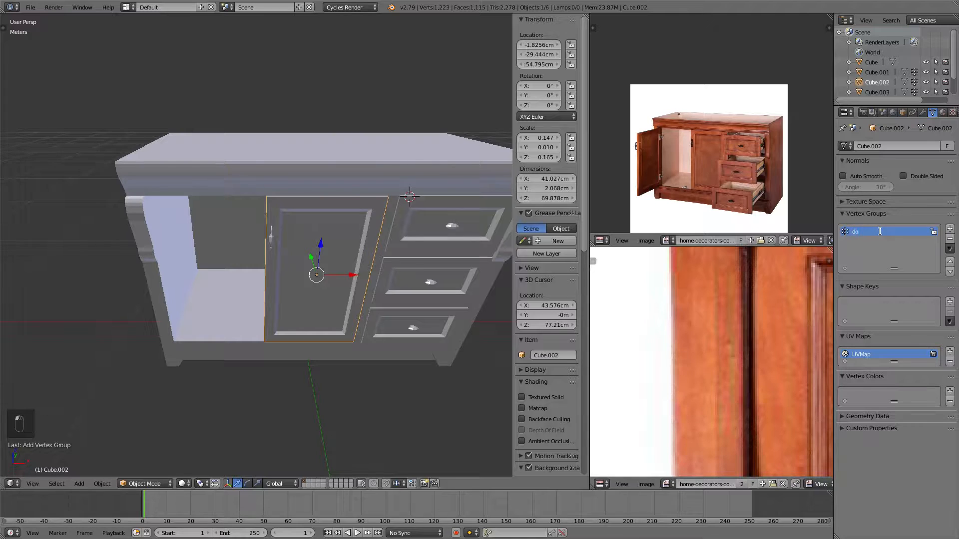
key(Return)
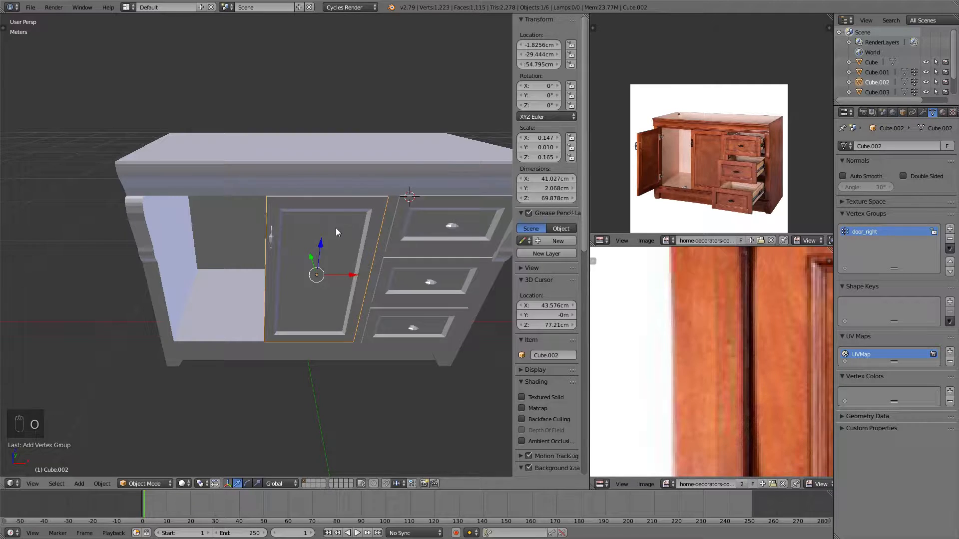
Join the door handle into the cabinet door object.
right_click(273, 238)
shift+right_click(302, 210)
key(ctrl+j)
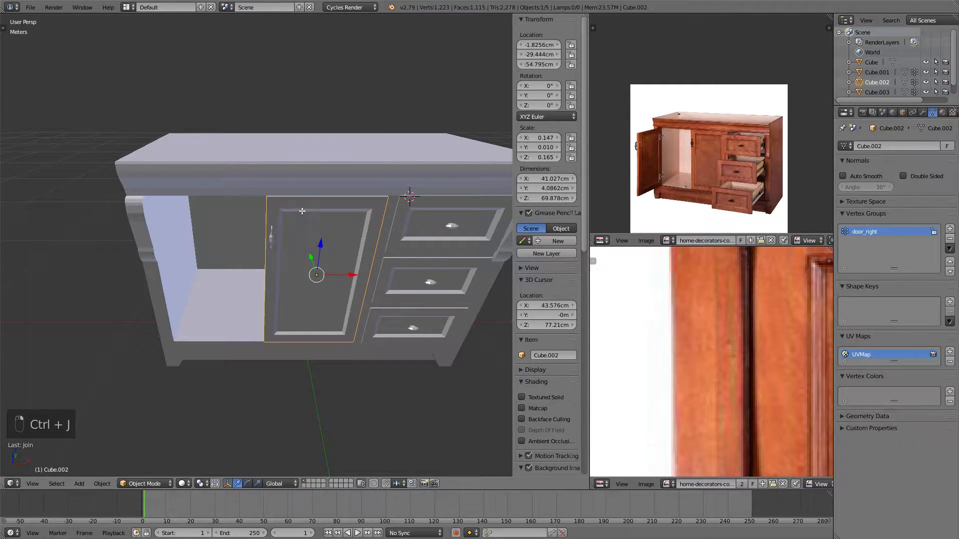
Select all of the joined door's vertices in Edit Mode and assign them to the door_right group.
key(Tab)
shift+middle_drag(303, 210, 276, 206)
key(a)
key(a)
key(a)
key(a)
click(844, 285)
Check the door_right group by deselecting the door's mesh and selecting the group's vertices.
middle_drag(284, 206, 325, 210)
key(Tab)
key(Tab)
key(a)
key(a)
key(a)
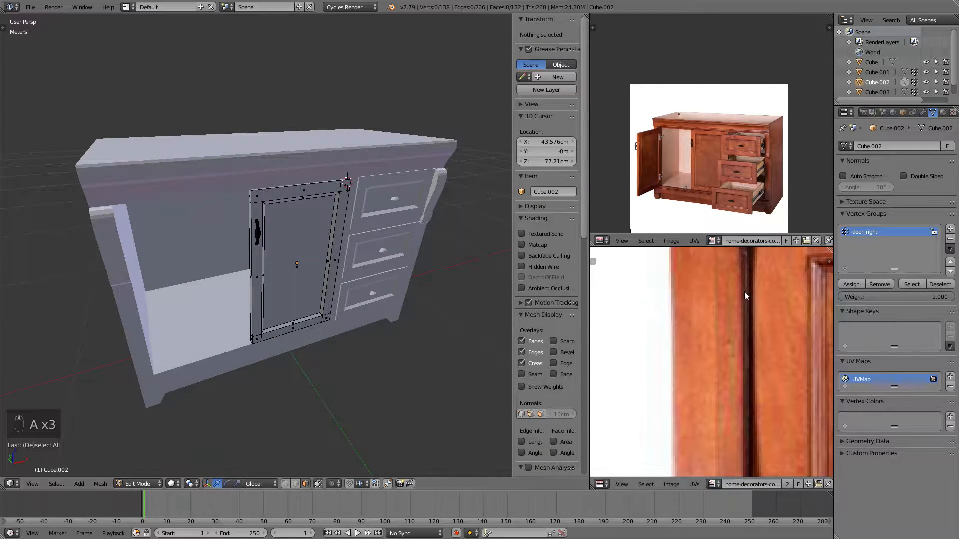
click(916, 286)
key(Tab)
Add a Mirror modifier to the cabinet door.
middle_drag(387, 207, 358, 237)
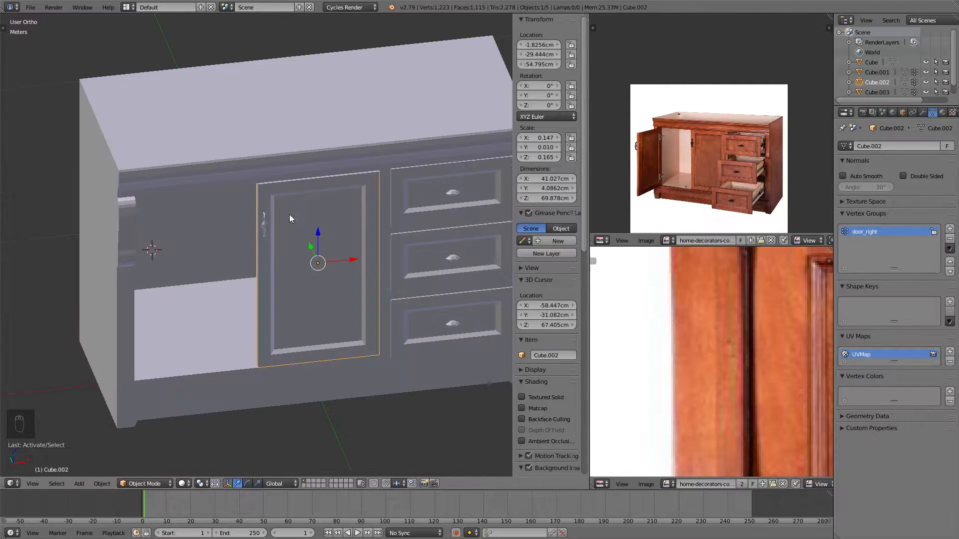
middle_drag(289, 214, 265, 196)
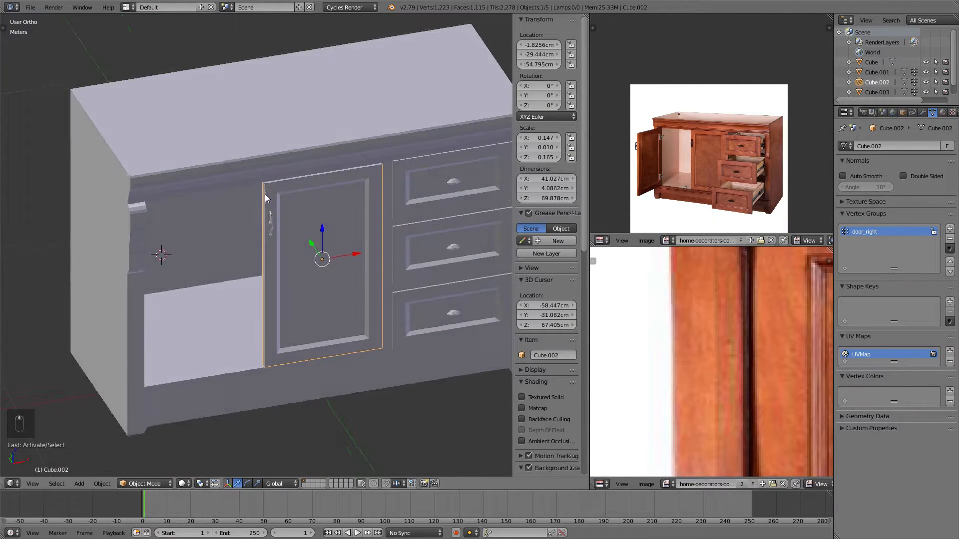
click(923, 113)
click(898, 145)
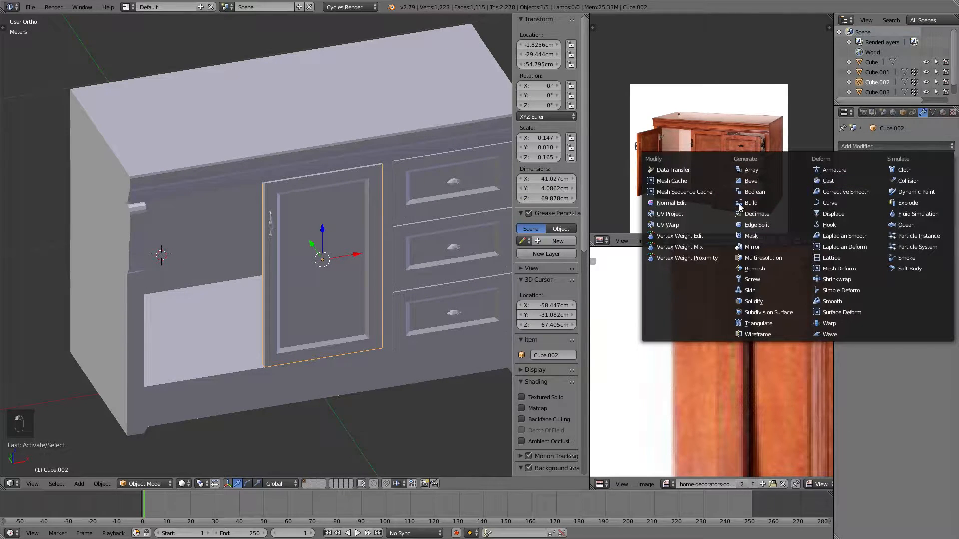
click(753, 247)
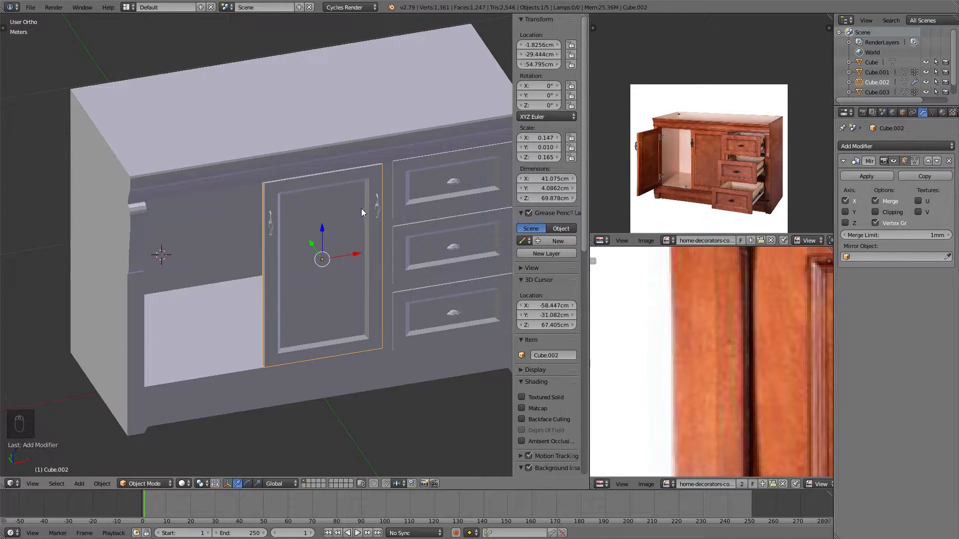
Deselect the door and add a Plain Axes empty at the 3D cursor from the front view.
key(KP_1)
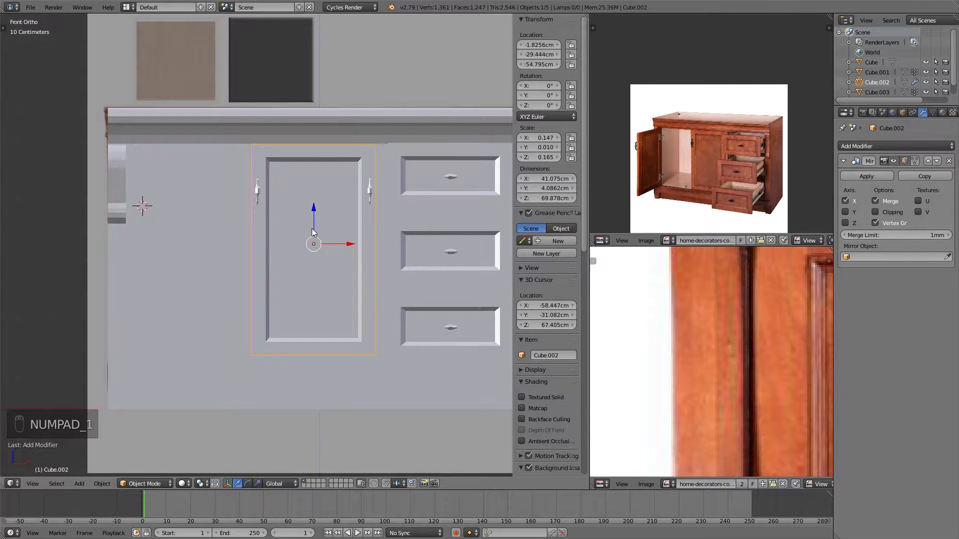
scroll(312, 232, up, 3)
middle_drag(352, 245, 398, 232)
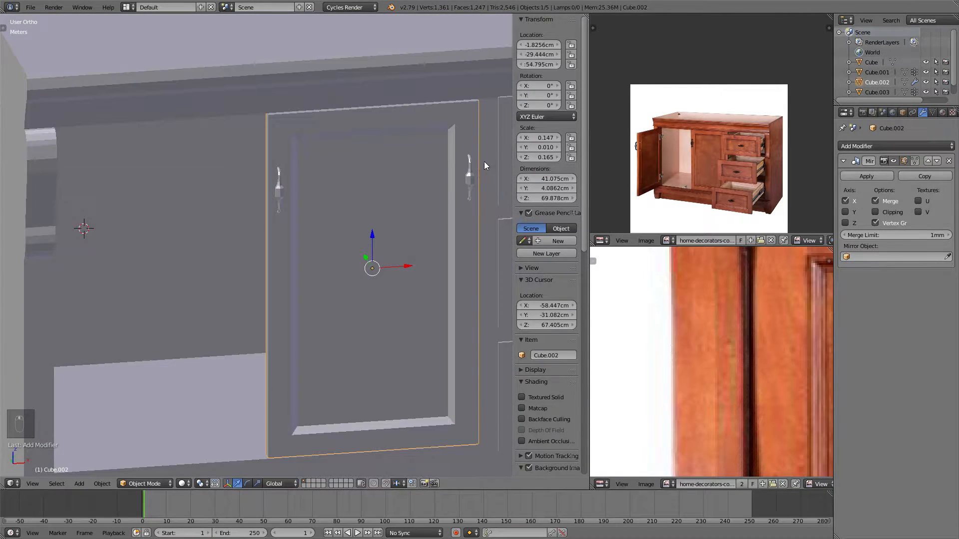
middle_drag(374, 95, 387, 234)
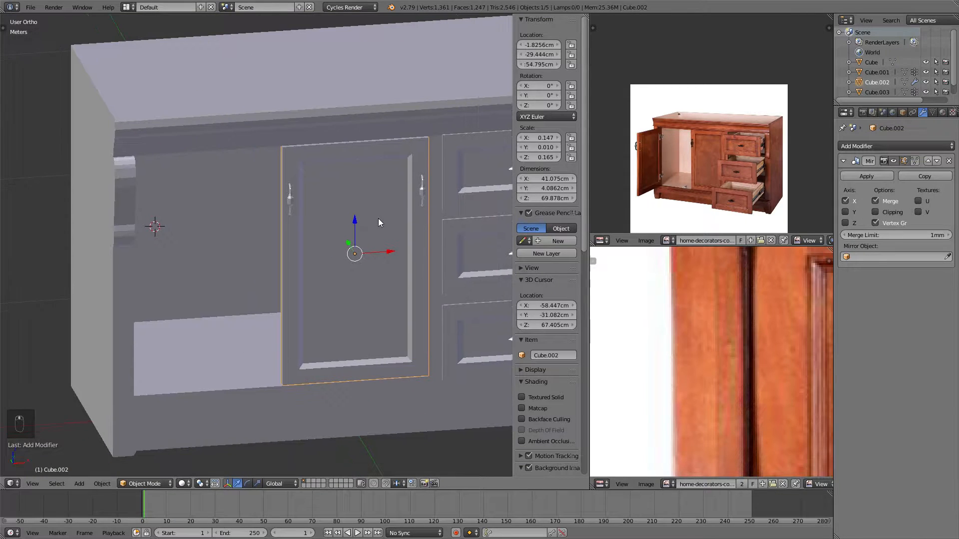
key(KP_1)
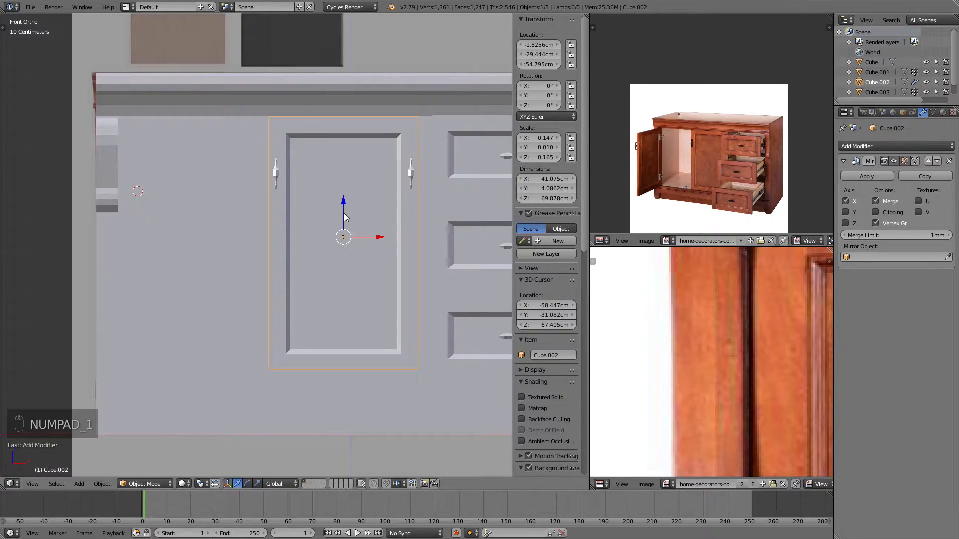
key(a)
key(a)
key(shift+a)
mouse_move(290, 196)
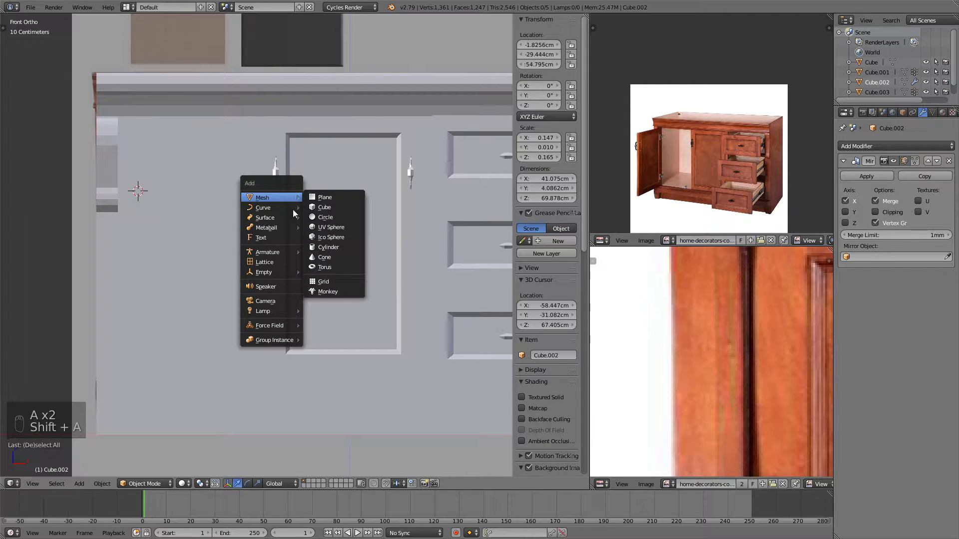
mouse_move(276, 273)
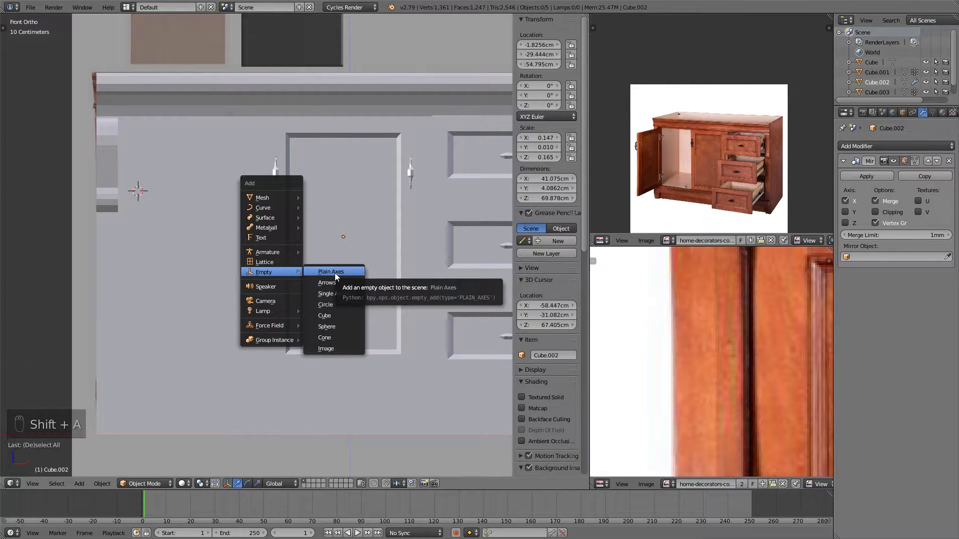
click(335, 273)
Move the empty along X to the door's inner edge, at about -23.04 cm.
middle_drag(334, 190, 275, 202)
scroll(282, 193, down, 5)
scroll(272, 204, up, 8)
key(g)
key(x)
click(401, 181)
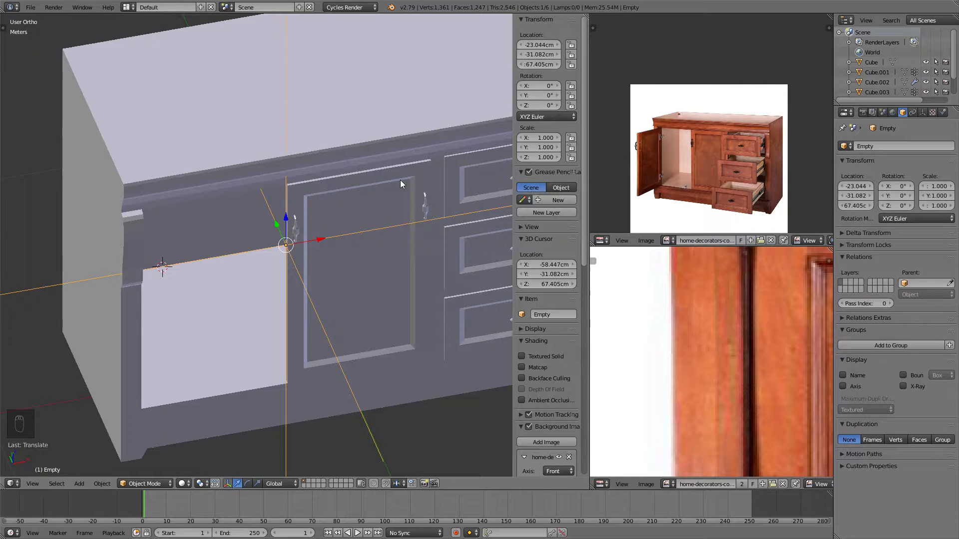
Compare the empty's position with the gap between the doors in the front reference photo.
key(KP_1)
key(KP_5)
key(KP_5)
key(z)
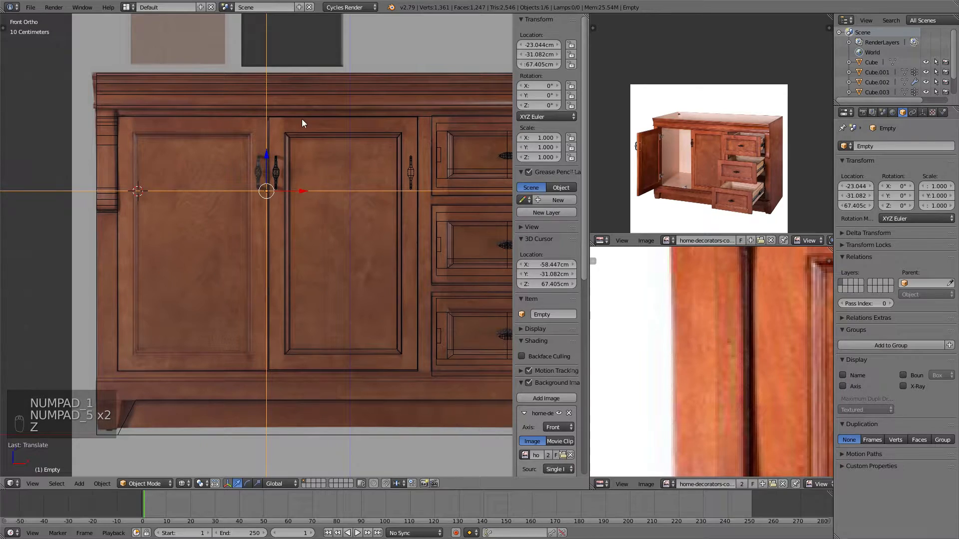
mouse_move(316, 127)
middle_down()
mouse_move(368, 175)
mouse_move(397, 178)
middle_up()
key(z)
scroll(343, 196, up, 4)
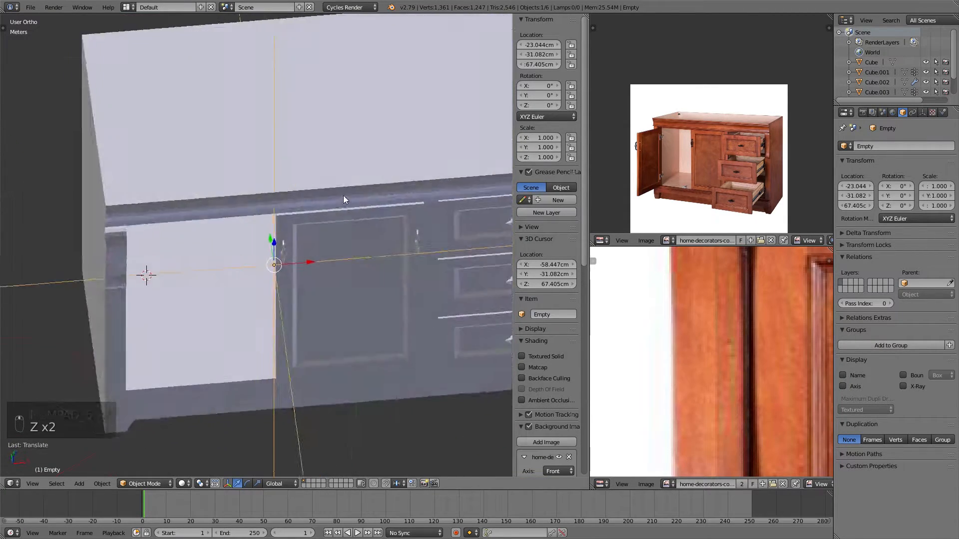
middle_drag(343, 196, 333, 196)
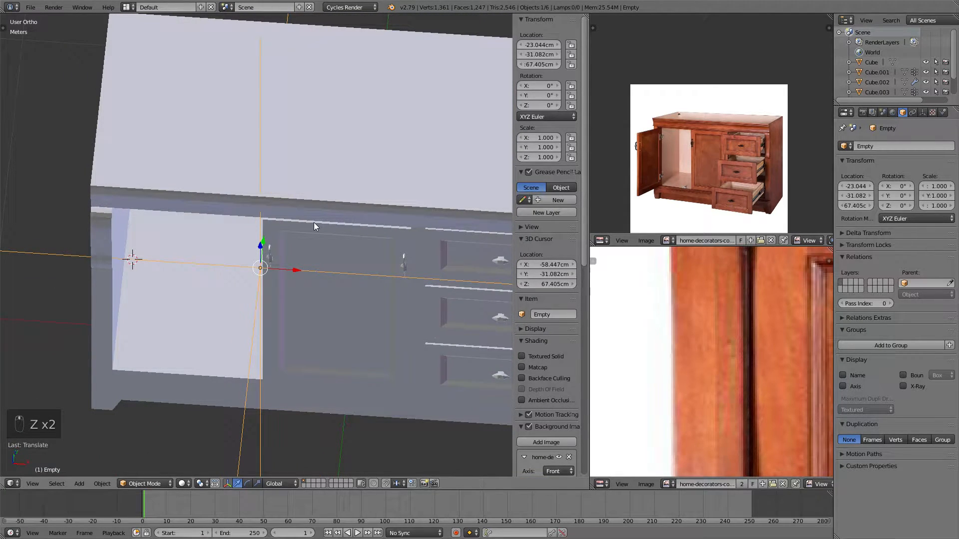
key(g)
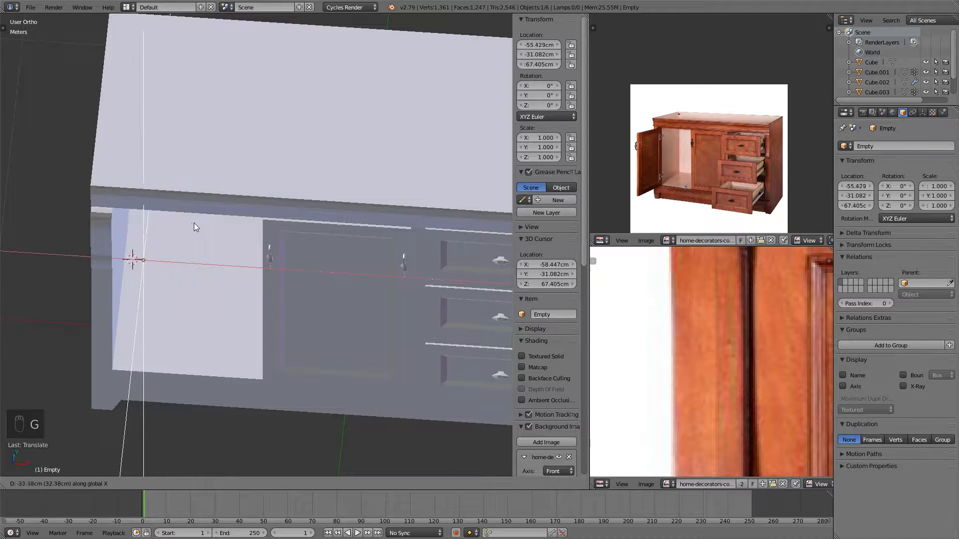
right_click(273, 236)
Select the door and set Empty as its Mirror modifier's mirror object.
scroll(307, 229, down, 2)
middle_drag(307, 229, 319, 185)
right_click(251, 237)
scroll(318, 199, up, 3)
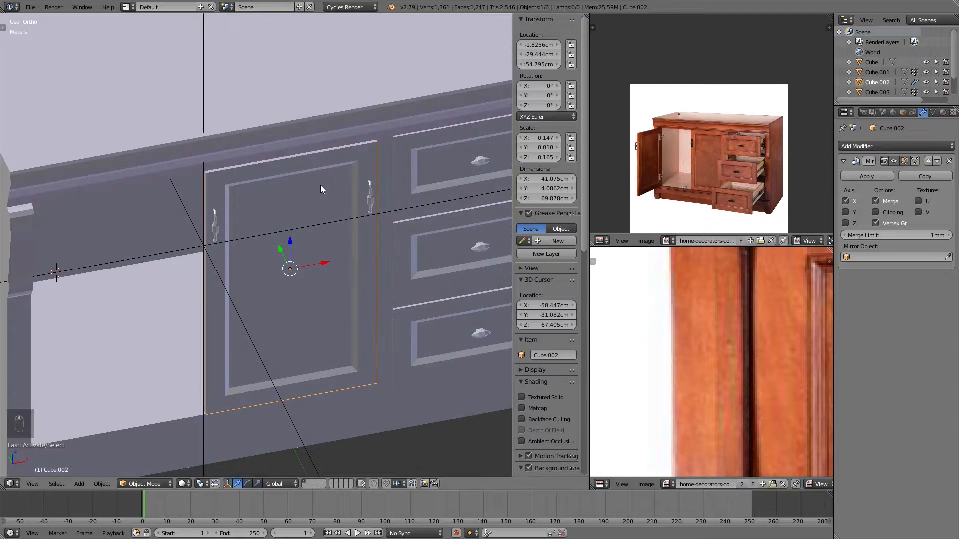
click(873, 256)
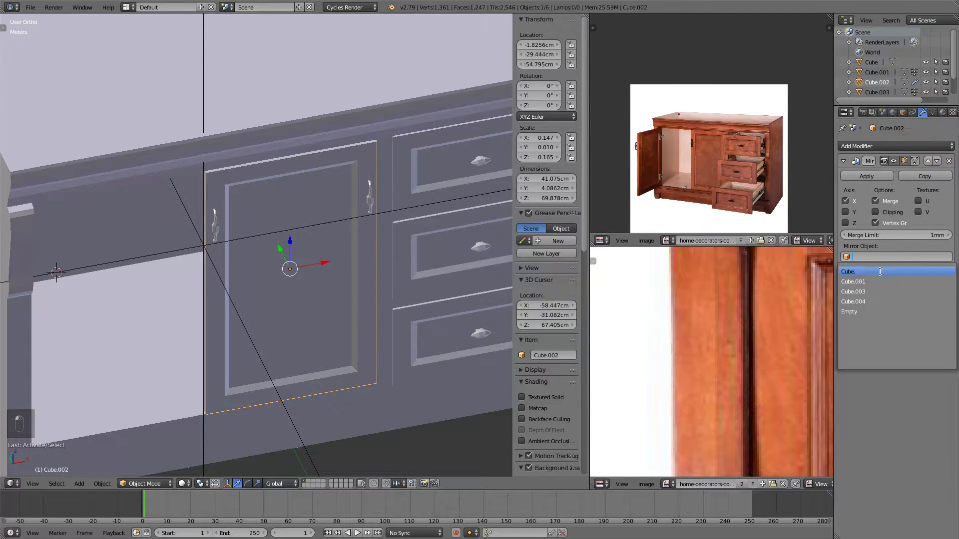
click(861, 312)
Select the empty and examine the gap between the mirrored doors up close.
middle_drag(337, 199, 329, 172)
right_click(253, 224)
scroll(279, 187, up, 3)
key(KP_1)
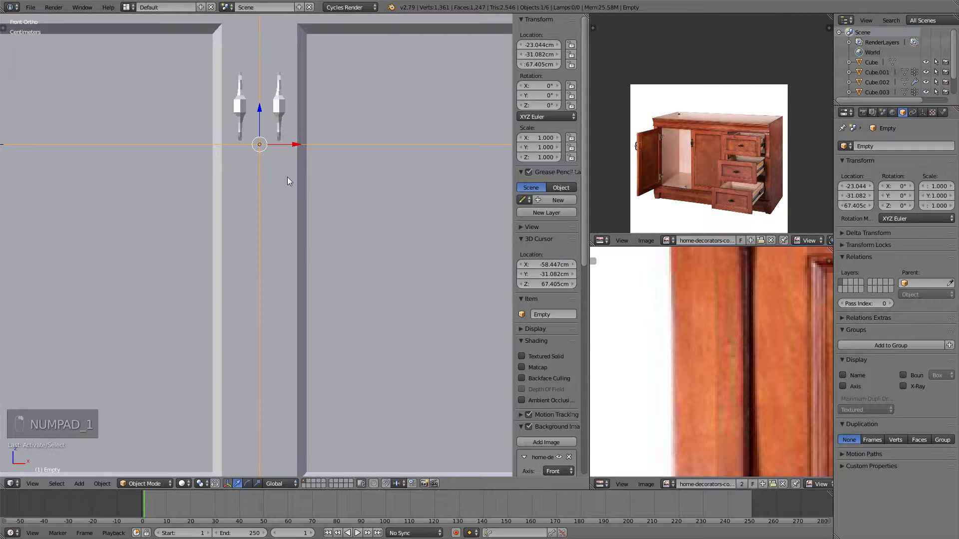
mouse_move(328, 130)
shift+middle_down()
mouse_move(342, 226)
mouse_move(325, 159)
mouse_move(311, 187)
mouse_move(266, 97)
mouse_move(284, 126)
shift+middle_up()
key(z)
key(z)
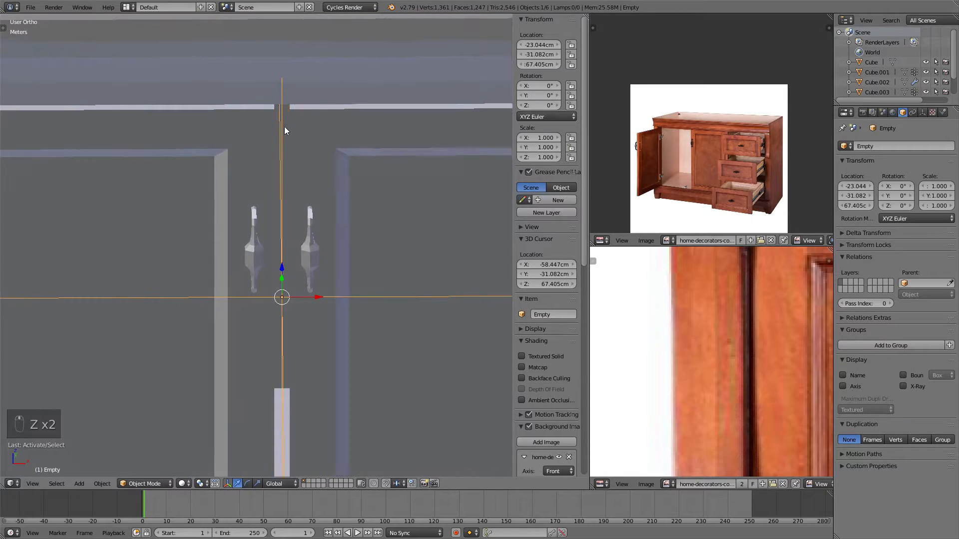
middle_drag(321, 180, 301, 175)
Select the right door and open its mesh for vertex editing in a wireframe front view.
right_click(310, 199)
scroll(317, 240, down, 3)
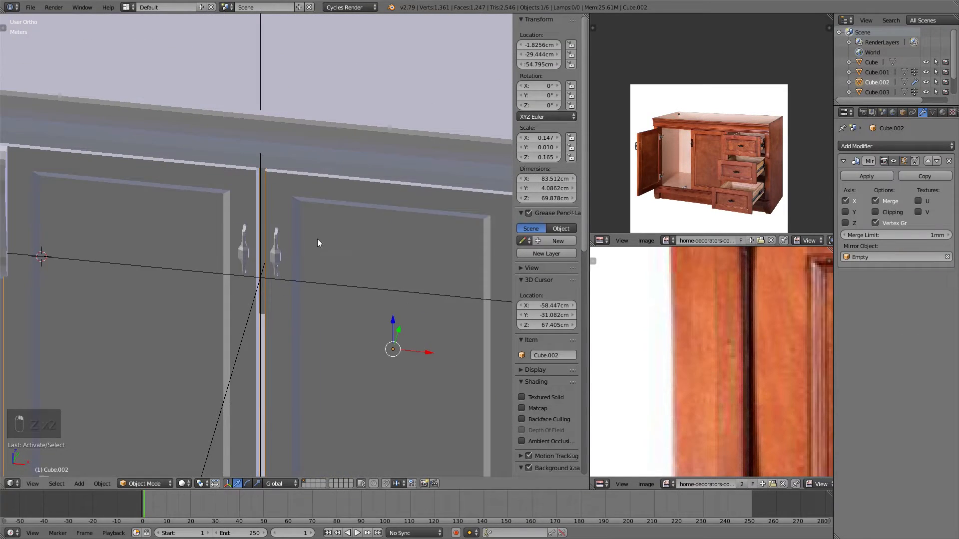
shift+middle_drag(316, 239, 332, 167)
key(Tab)
scroll(326, 147, down, 2)
key(KP_1)
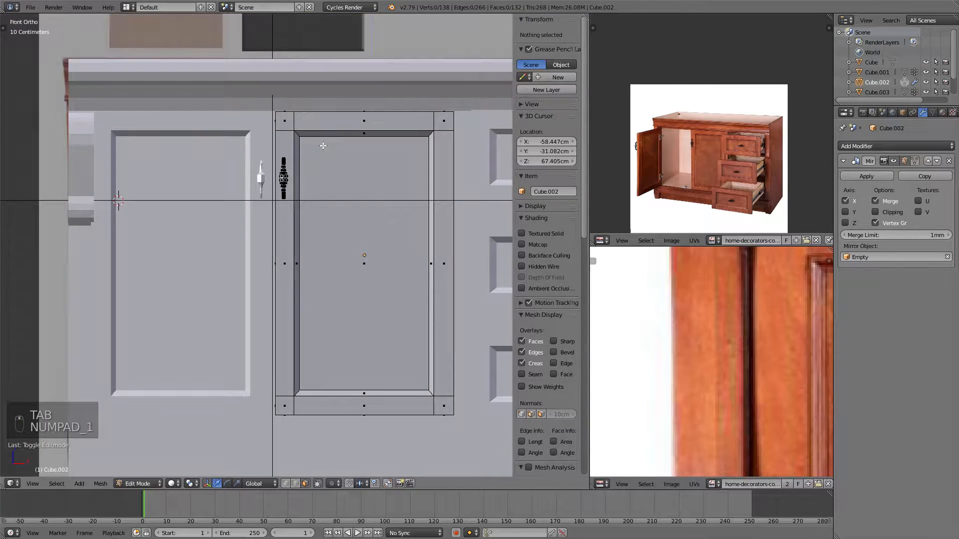
key(z)
click(286, 484)
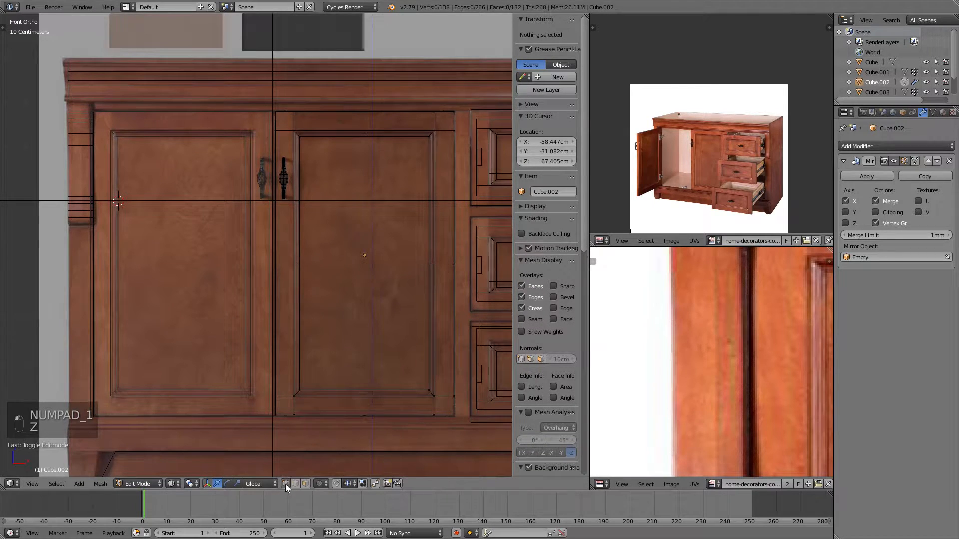
Try to snap the 3D cursor to the vertices along the right door's inner edge.
shift+middle_drag(285, 437, 310, 334)
key(a)
key(a)
shift+middle_drag(299, 100, 293, 132)
key(a)
key(a)
key(a)
key(b)
drag(244, 22, 302, 366)
mouse_move(377, 98)
middle_down()
mouse_move(355, 103)
mouse_move(365, 127)
middle_up()
key(z)
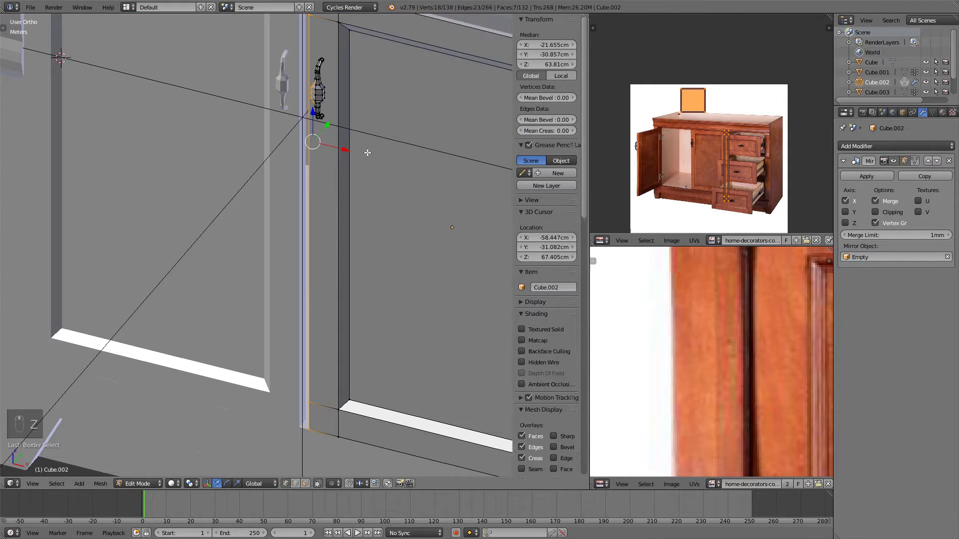
key(shift+s)
key(shift+s)
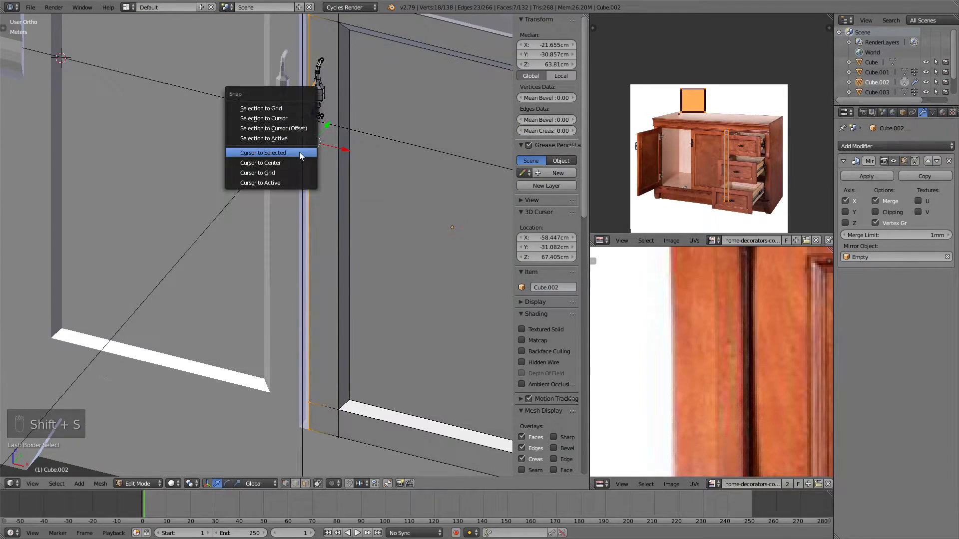
click(269, 153)
shift+middle_drag(382, 165, 341, 228)
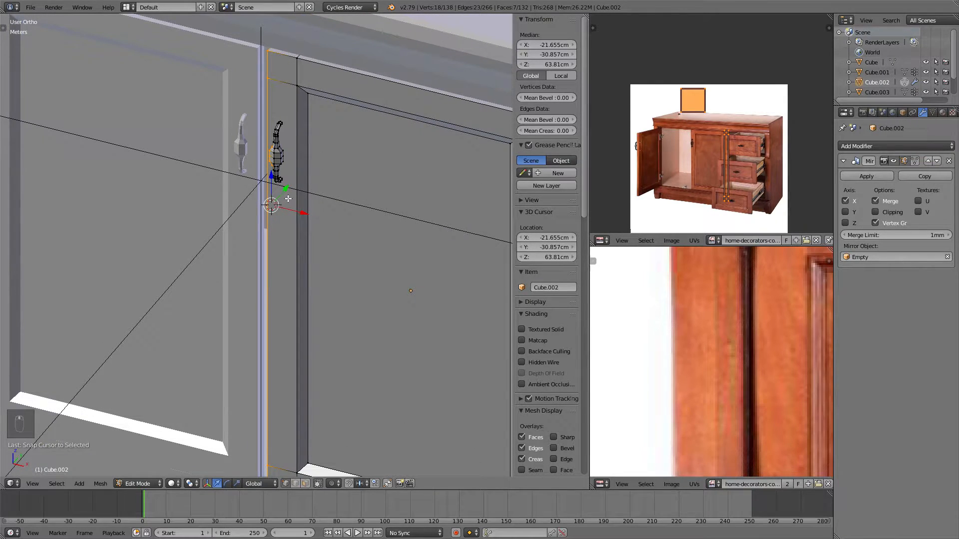
middle_drag(277, 195, 332, 194)
scroll(332, 194, down, 1)
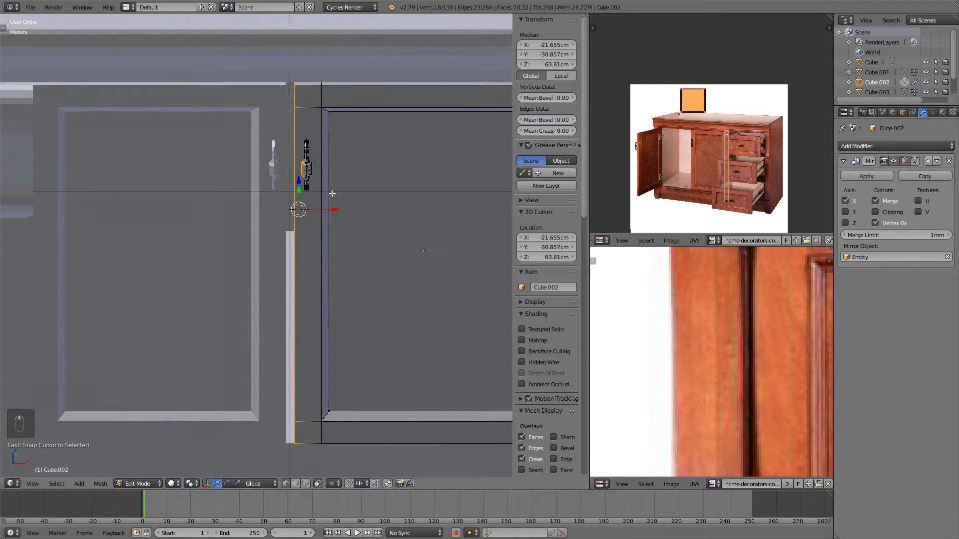
Select only the door panel's inner-edge vertices, leaving out the handle, and snap the 3D cursor to them.
key(z)
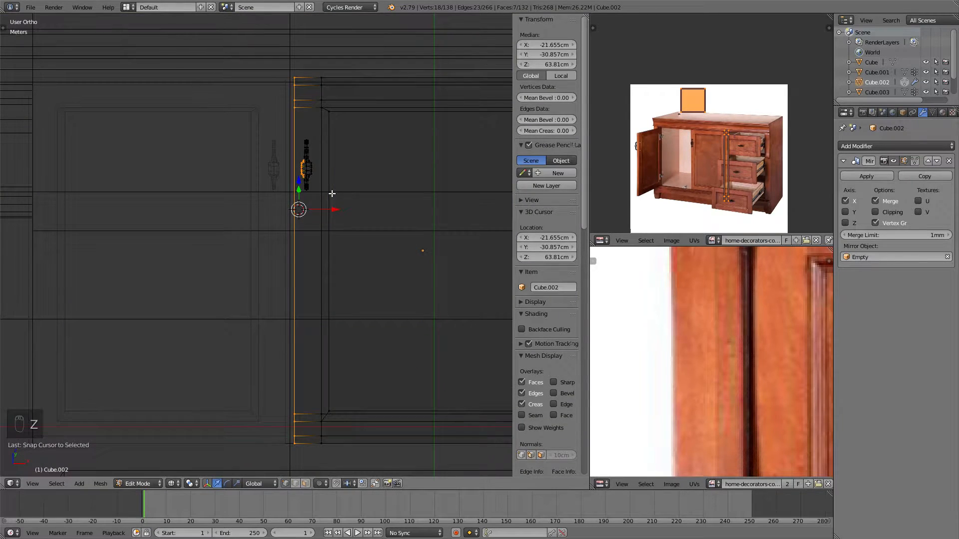
key(KP_1)
scroll(332, 194, down, 1)
key(a)
key(a)
key(b)
drag(244, 42, 289, 448)
middle_drag(300, 134, 304, 180)
key(shift+s)
click(298, 179)
Leave mesh editing, select the empty and snap it to the 3D cursor.
key(z)
scroll(306, 183, down, 1)
key(Tab)
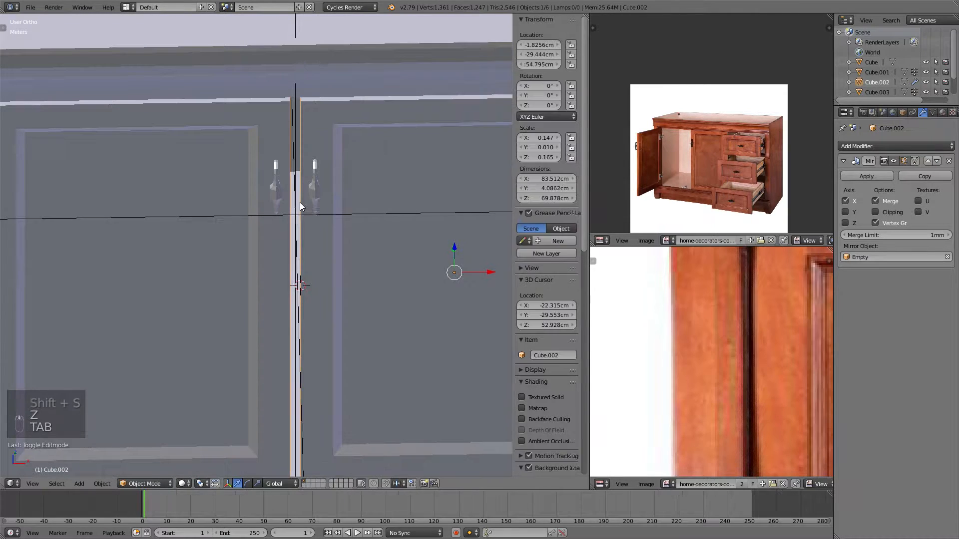
right_click(299, 212)
middle_drag(299, 212, 310, 232)
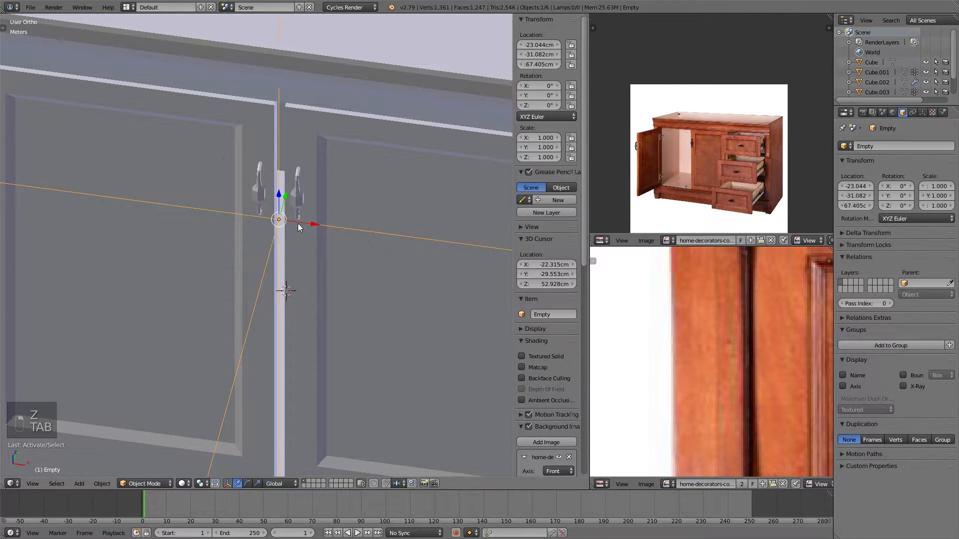
key(shift+s)
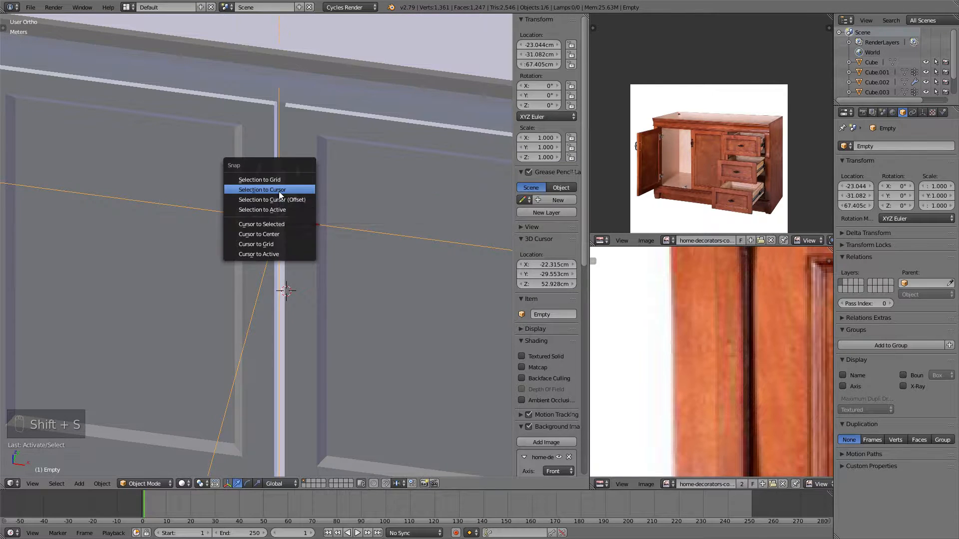
click(280, 190)
middle_drag(304, 226, 328, 225)
scroll(367, 218, down, 2)
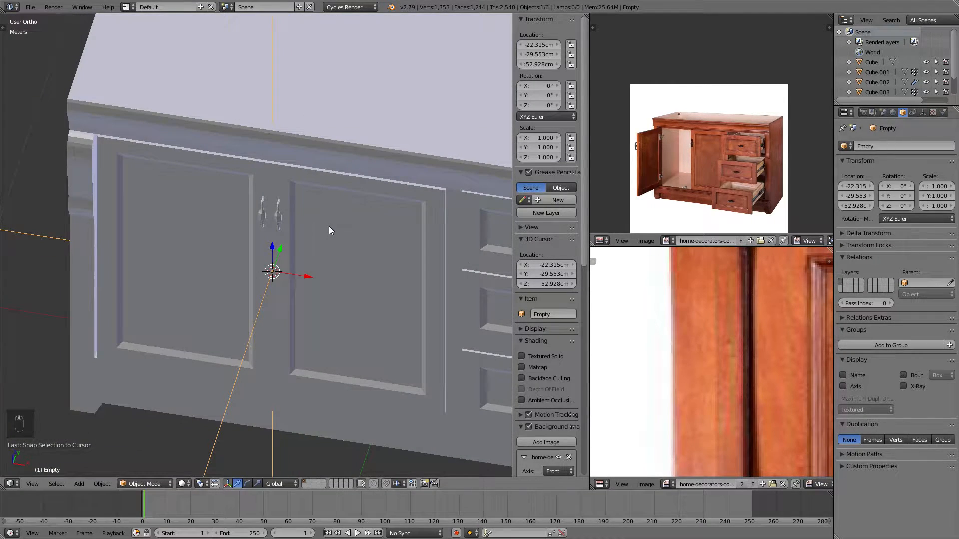
Examine how the mirrored doors meet each other and fit the cabinet front.
right_click(329, 226)
scroll(328, 226, up, 2)
middle_drag(240, 141, 220, 121)
scroll(220, 121, up, 3)
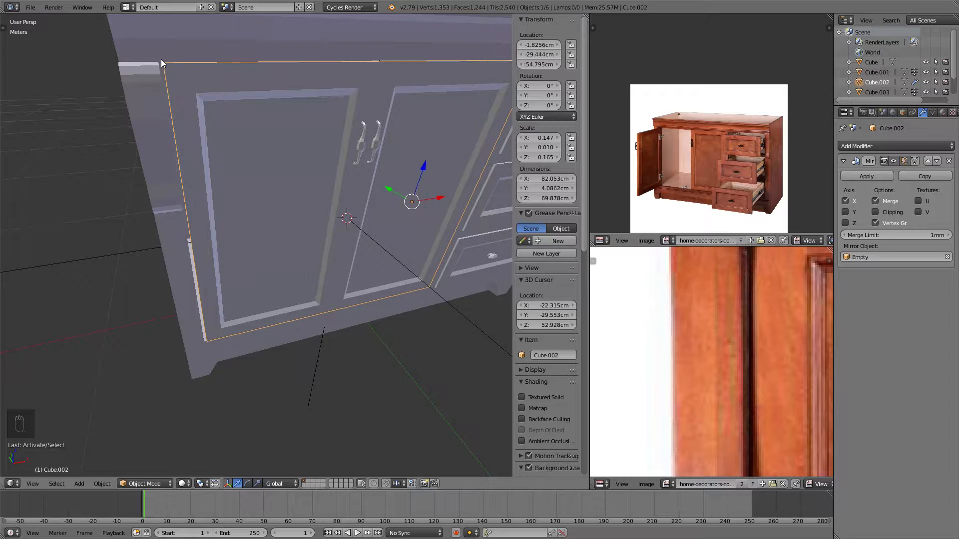
middle_drag(320, 178, 253, 98)
right_click(254, 97)
scroll(300, 139, down, 3)
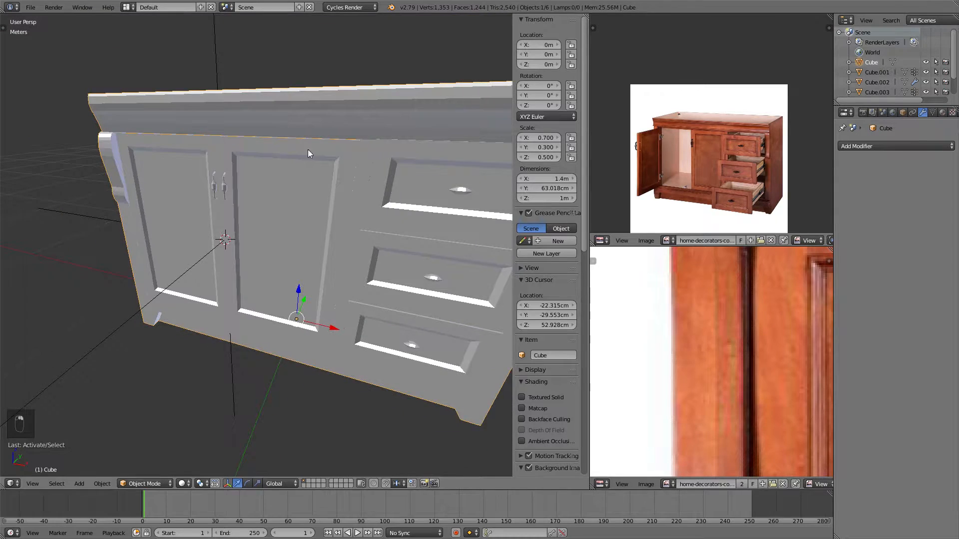
shift+middle_drag(258, 151, 199, 161)
Select the doors and open their mesh for editing in an orthographic wireframe front view.
key(z)
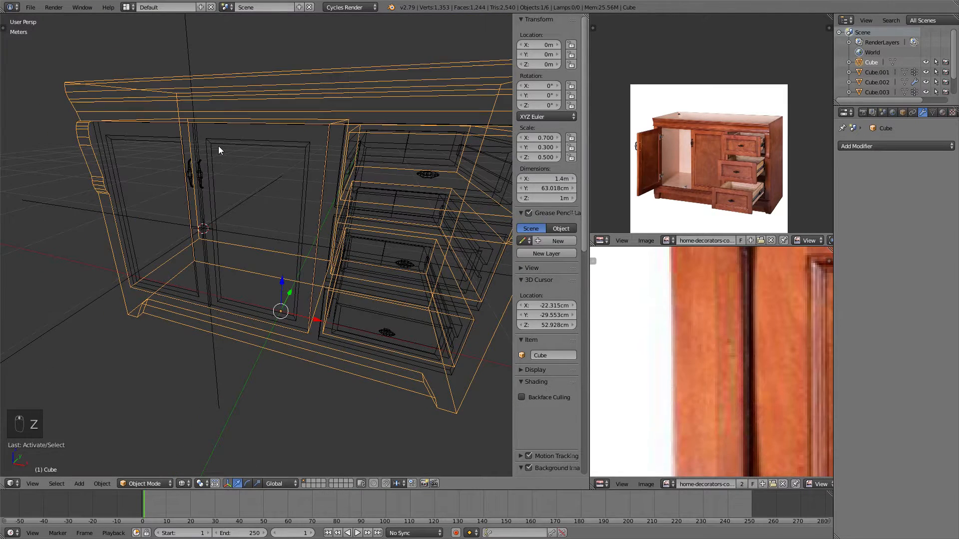
key(KP_1)
right_click(287, 125)
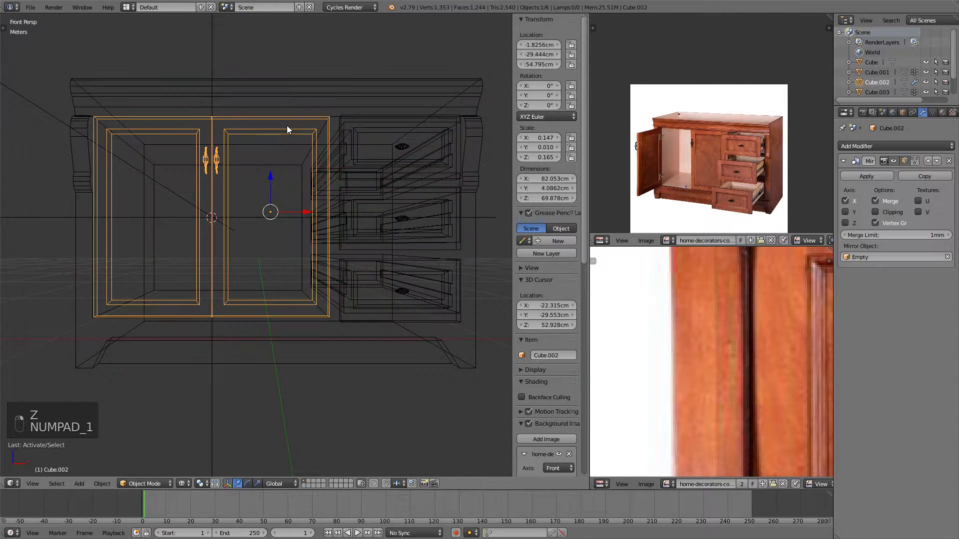
key(KP_5)
shift+middle_drag(286, 124, 245, 137)
scroll(253, 143, up, 2)
key(Tab)
Move the right door's outer-edge vertices along X to about 19.44 cm, then leave mesh editing.
key(a)
key(a)
key(b)
drag(345, 60, 297, 375)
scroll(340, 227, up, 3)
scroll(345, 223, up, 3)
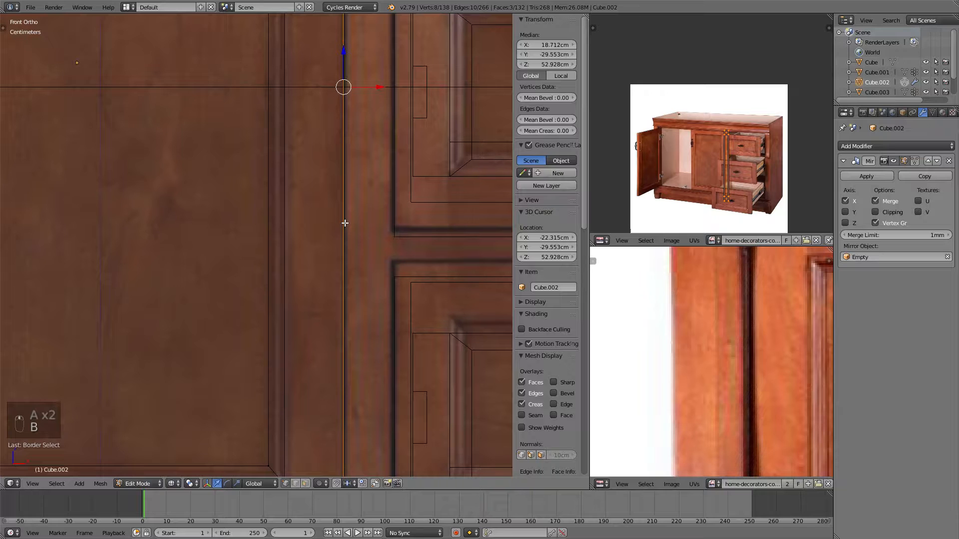
key(g)
key(x)
click(354, 225)
scroll(324, 210, down, 4)
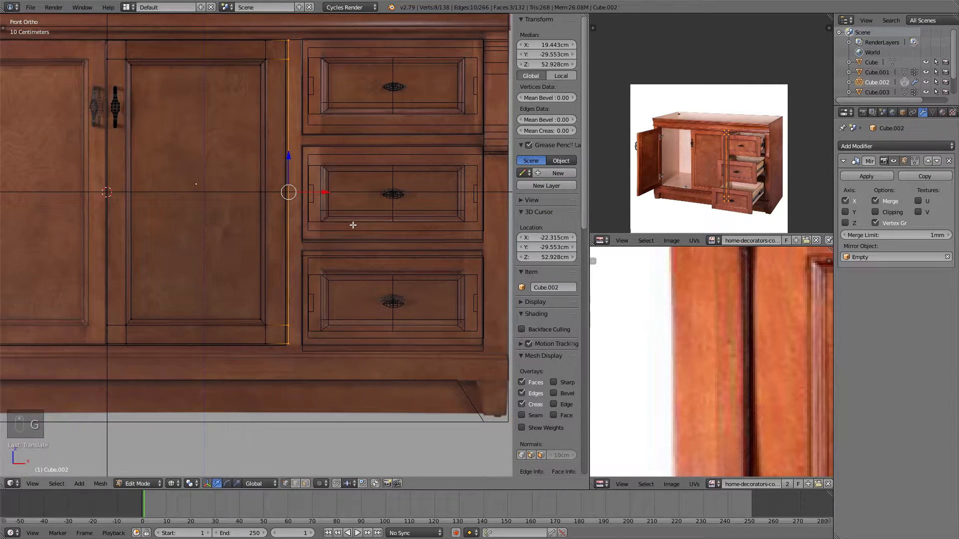
scroll(338, 167, up, 2)
key(g)
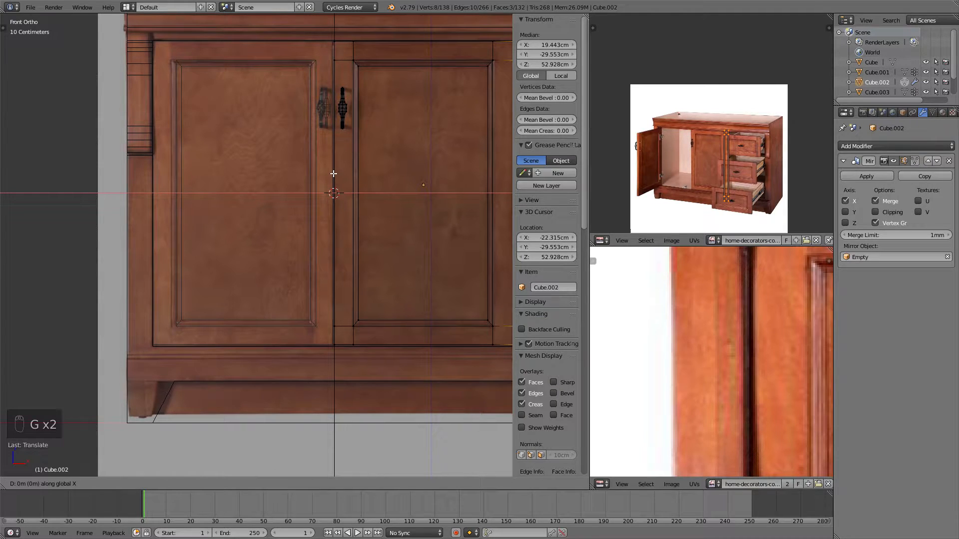
right_click(334, 174)
shift+middle_drag(404, 113, 285, 129)
key(Tab)
shift+middle_drag(210, 124, 310, 186)
scroll(350, 131, up, 1)
scroll(346, 134, up, 1)
scroll(304, 164, up, 3)
scroll(327, 224, down, 4)
key(g)
key(x)
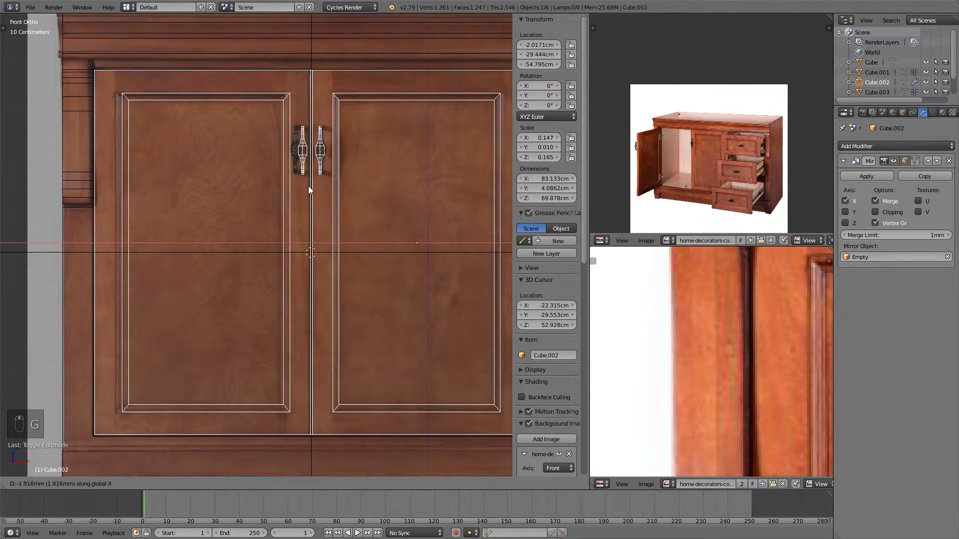
click(310, 187)
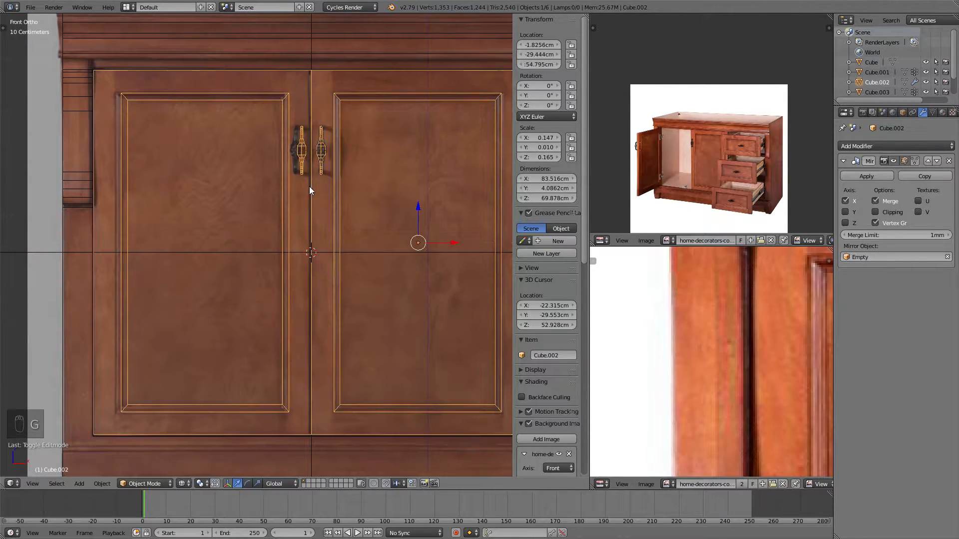
Move the door and the empty together along X, bringing the empty to about -22.6 cm.
shift+right_click(315, 252)
key(g)
key(x)
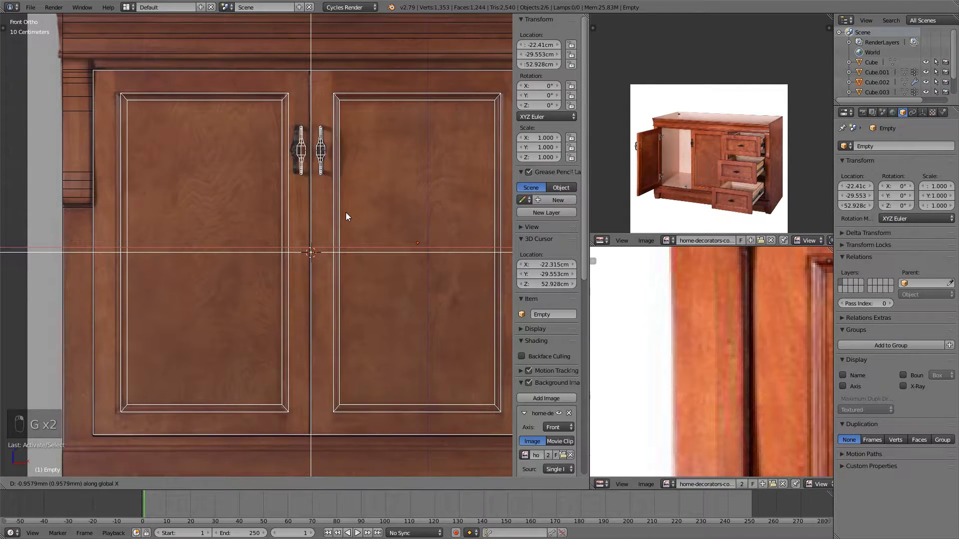
click(344, 212)
mouse_move(379, 201)
shift+middle_down()
mouse_move(234, 190)
mouse_move(241, 217)
mouse_move(219, 197)
mouse_move(243, 193)
shift+middle_up()
scroll(250, 195, up, 5)
scroll(276, 175, down, 5)
key(z)
key(z)
mouse_move(186, 159)
middle_down()
mouse_move(223, 142)
mouse_move(316, 143)
middle_up()
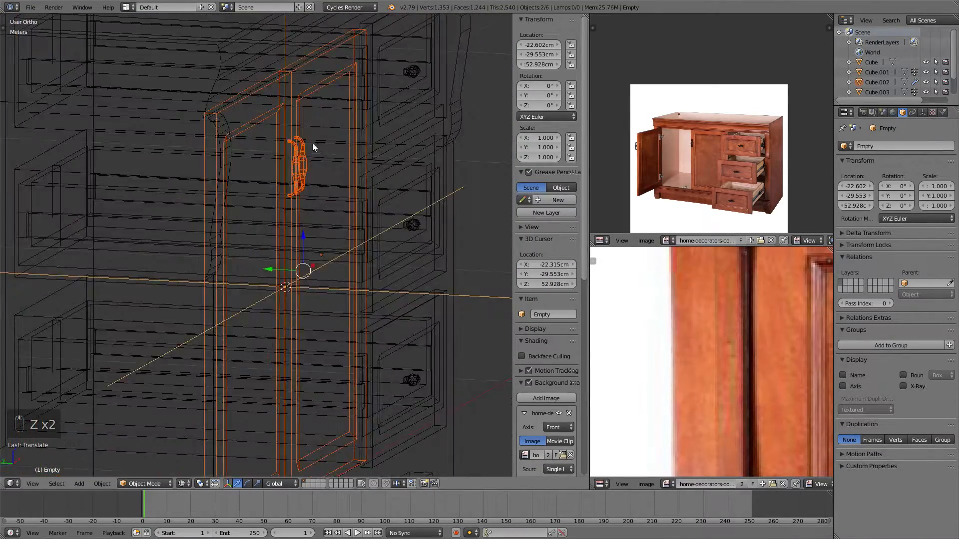
Select only the door and reopen its mesh for editing in the wireframe front view.
key(z)
right_click(289, 80)
key(Tab)
key(z)
key(KP_1)
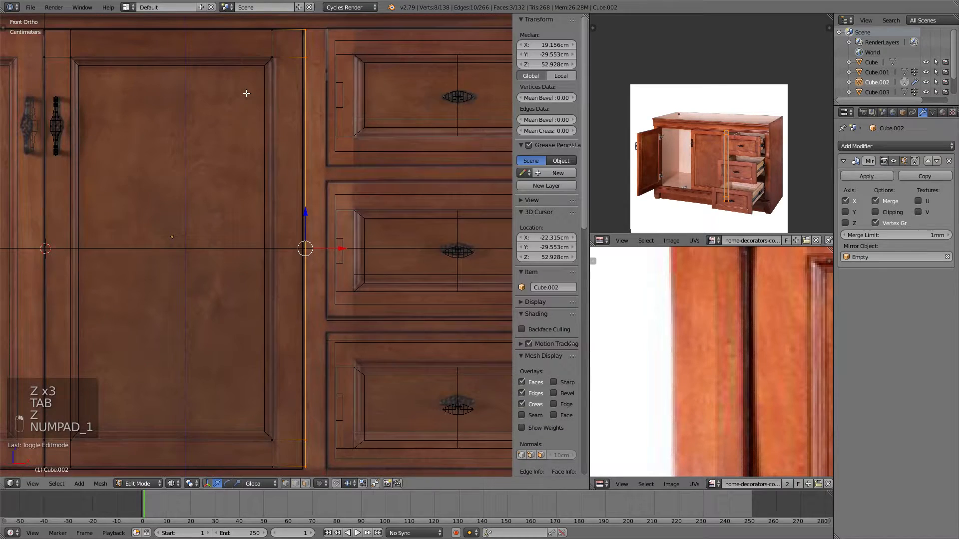
shift+middle_drag(247, 93, 284, 252)
Raise the door's top-edge vertices along Z to about 88.26 cm, slightly above the cabinet opening.
key(a)
key(a)
key(b)
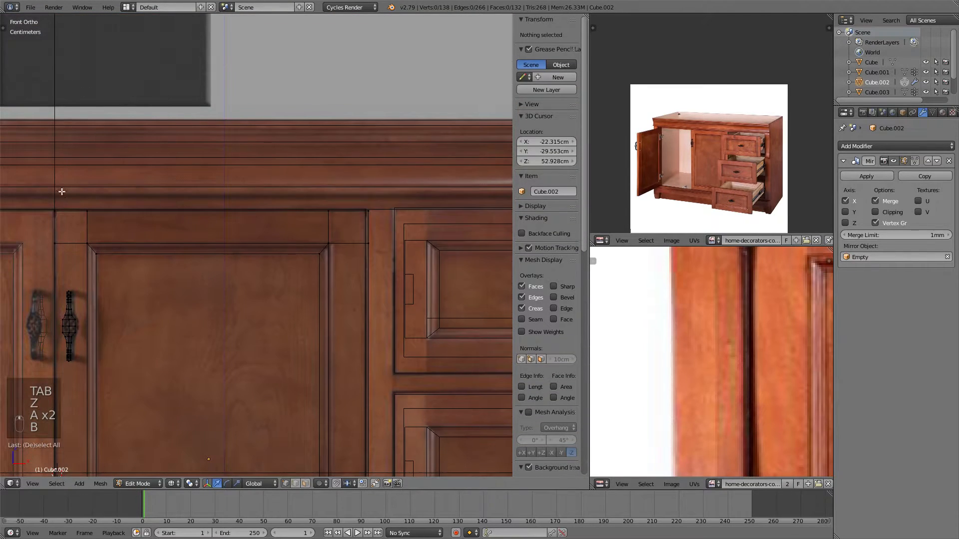
drag(28, 183, 457, 238)
scroll(292, 211, up, 4)
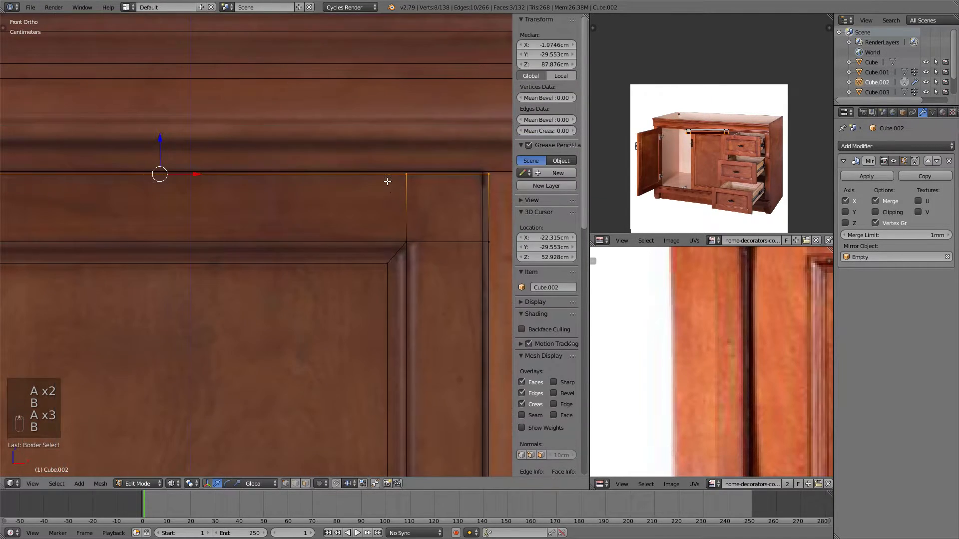
shift+middle_drag(292, 211, 217, 208)
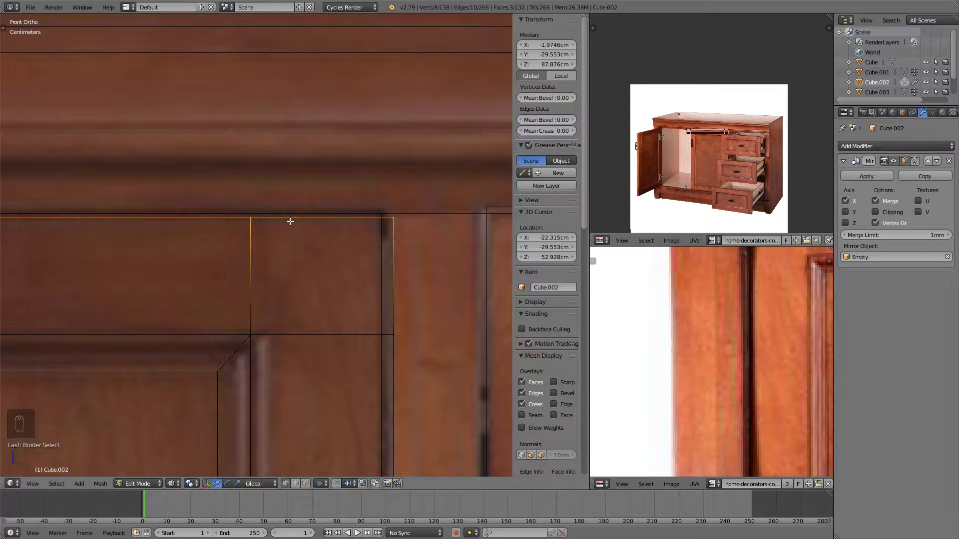
scroll(232, 227, up, 2)
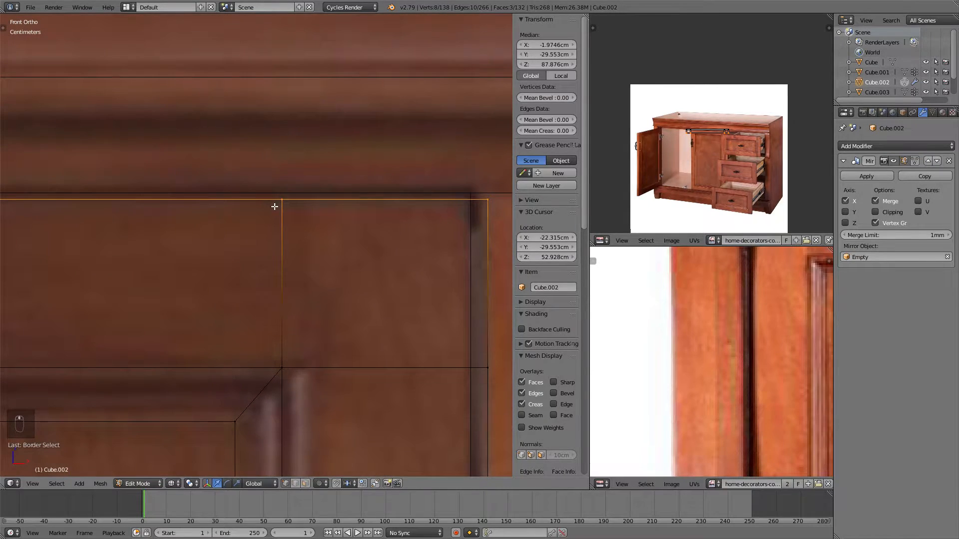
key(g)
key(z)
click(280, 207)
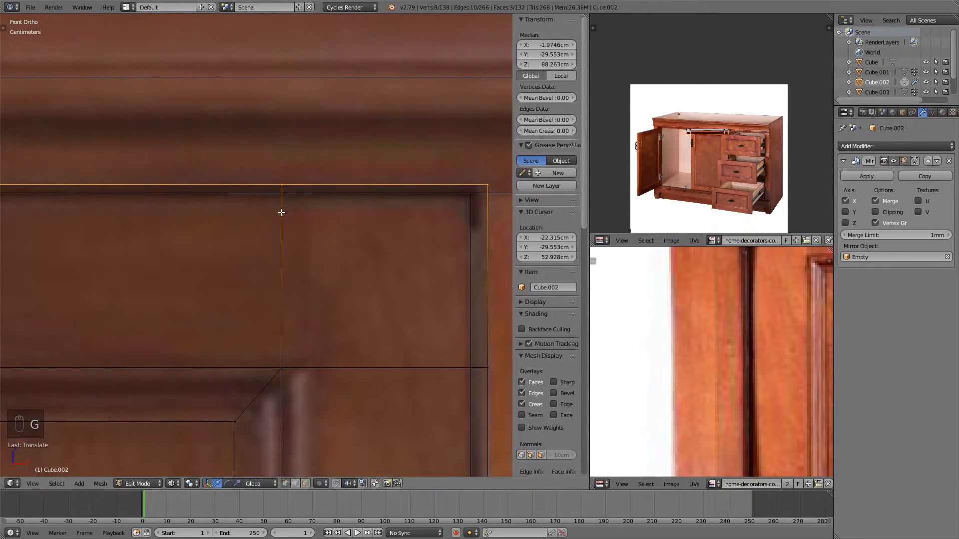
Lower the door's bottom-edge vertices along Z to about 17.29 cm, slightly below the cabinet opening.
scroll(298, 348, down, 2)
scroll(298, 348, down, 3)
shift+middle_drag(297, 348, 293, 259)
scroll(339, 189, up, 5)
shift+middle_drag(425, 165, 329, 246)
scroll(330, 246, up, 3)
key(a)
key(b)
drag(371, 181, 207, 223)
shift+middle_drag(120, 192, 387, 200)
shift+middle_drag(90, 185, 297, 180)
key(b)
drag(124, 172, 294, 213)
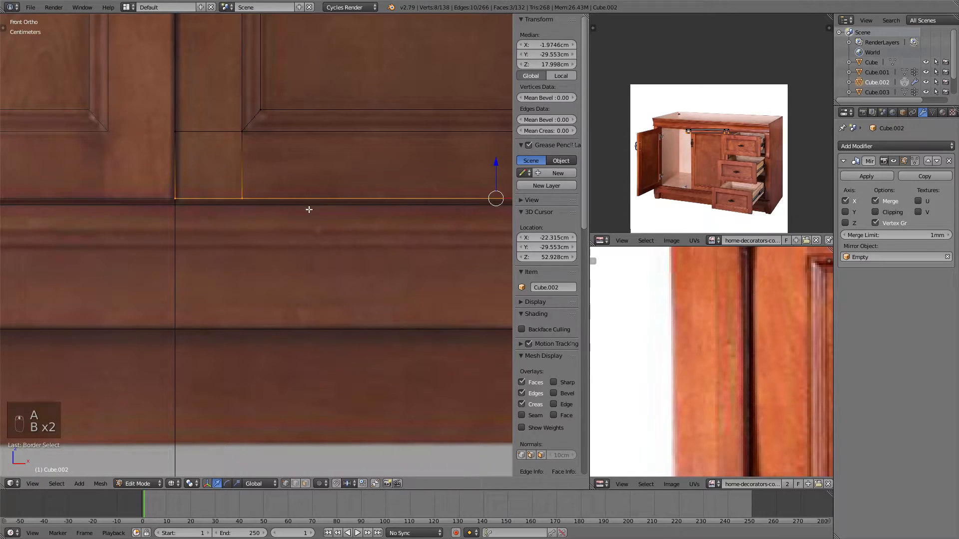
shift+middle_drag(316, 212, 182, 212)
key(g)
key(z)
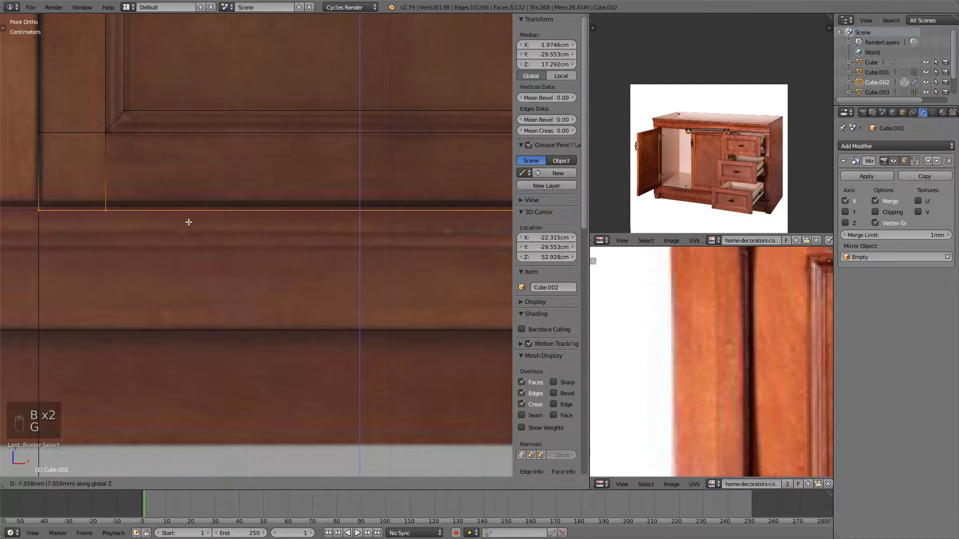
click(188, 222)
Leave mesh editing, show the model textured, and examine the Mirror modifier's settings and the seam between the doors.
scroll(190, 221, down, 5)
scroll(265, 199, down, 4)
key(Tab)
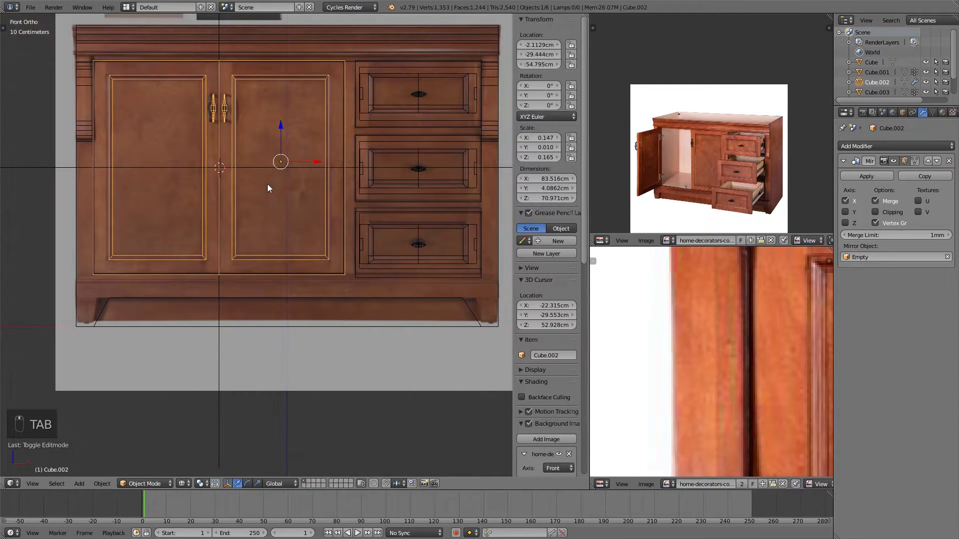
key(alt+z)
middle_drag(265, 149, 366, 127)
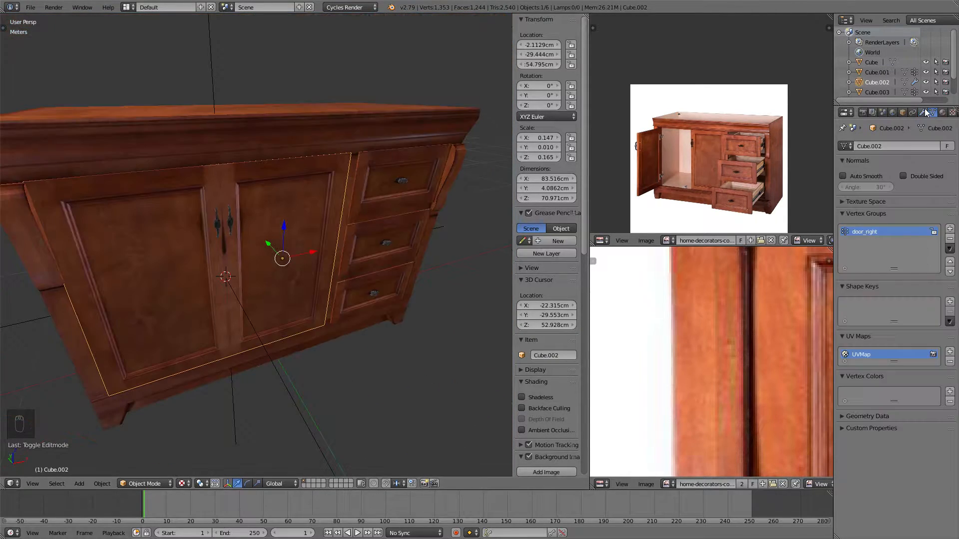
click(924, 113)
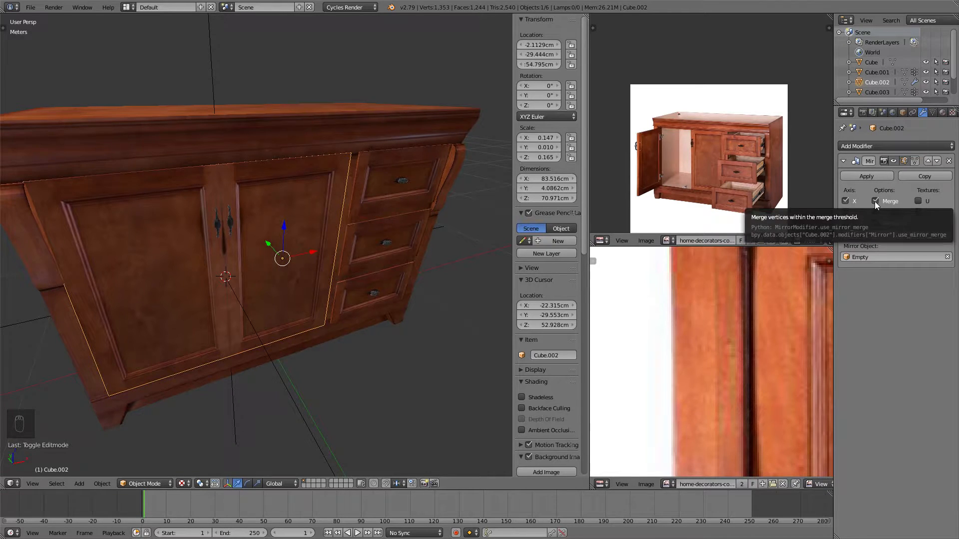
middle_drag(184, 186, 218, 181)
scroll(205, 196, up, 4)
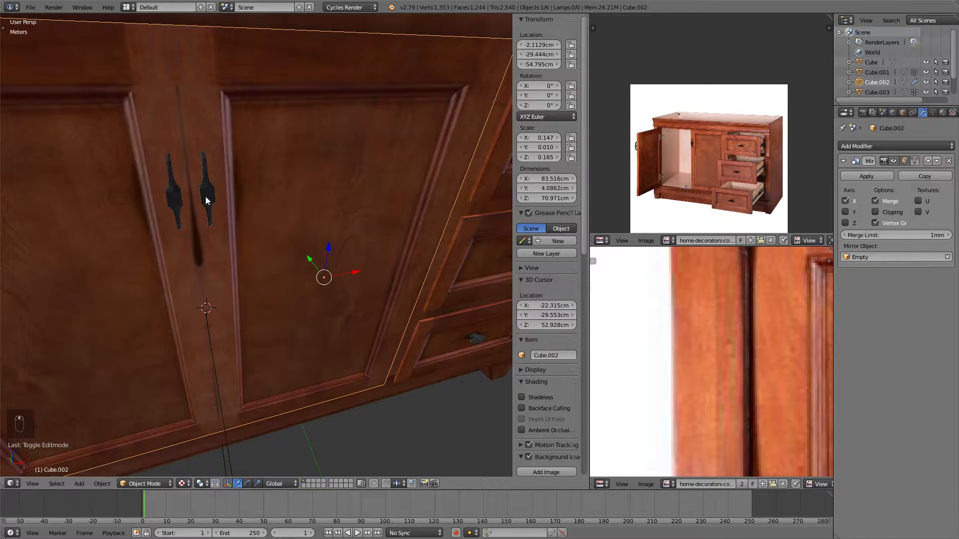
Examine in the front wireframe view how both doors and handles line up with the reference image and the cabinet opening.
key(KP_1)
key(KP_5)
scroll(294, 226, up, 5)
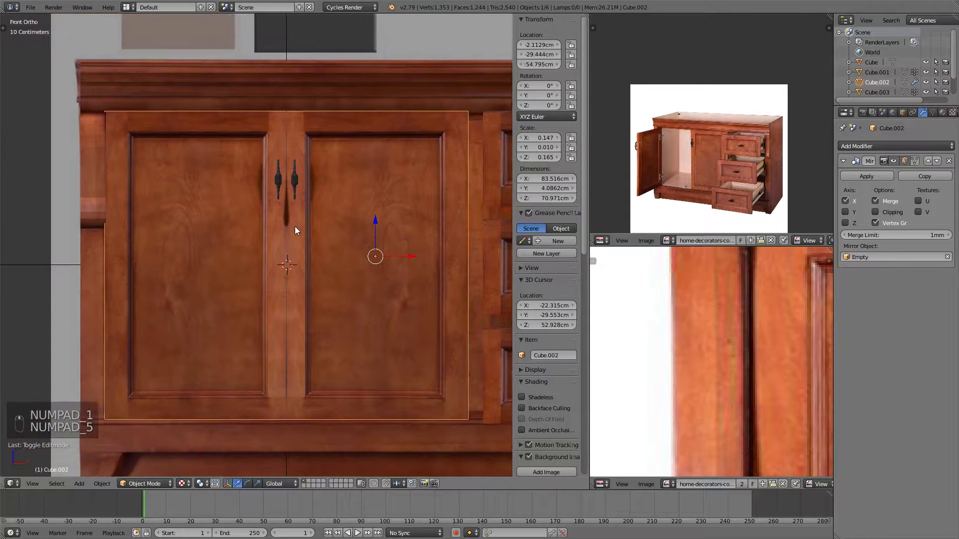
key(z)
scroll(269, 171, up, 2)
scroll(278, 229, up, 2)
shift+middle_drag(284, 59, 271, 171)
shift+middle_drag(272, 130, 261, 182)
scroll(285, 128, up, 4)
scroll(287, 125, down, 4)
scroll(302, 234, down, 2)
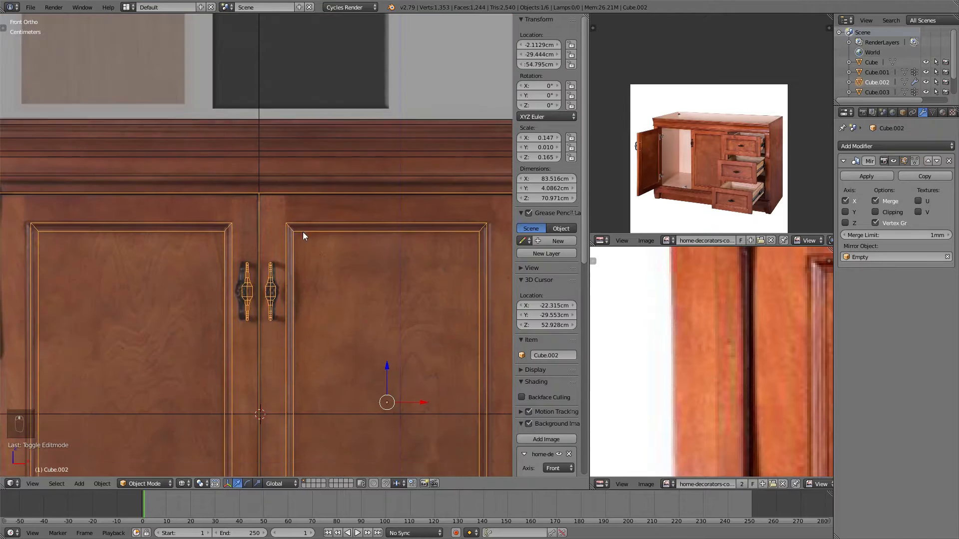
shift+middle_drag(302, 235, 385, 180)
shift+middle_drag(284, 198, 275, 135)
scroll(295, 139, down, 3)
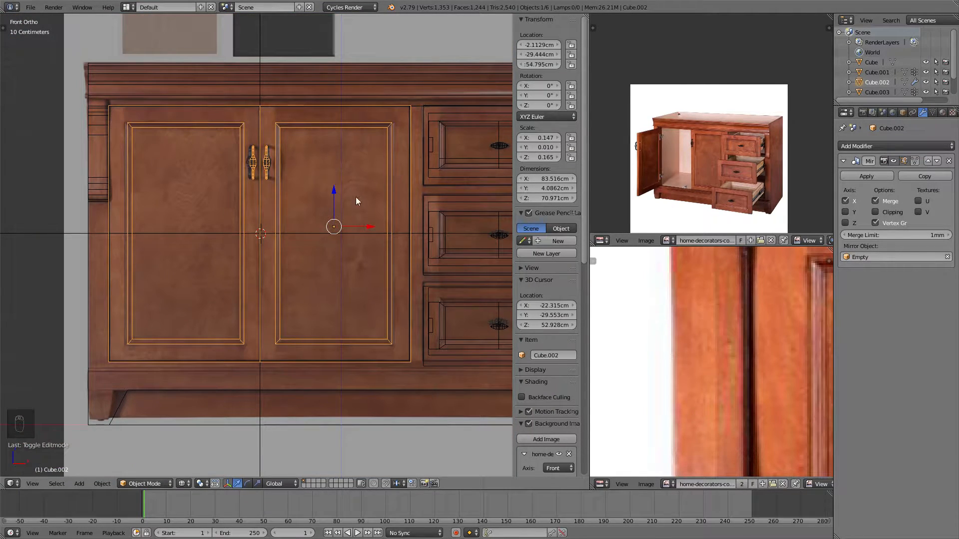
shift+middle_drag(279, 134, 291, 217)
scroll(310, 200, up, 5)
shift+middle_drag(326, 138, 312, 177)
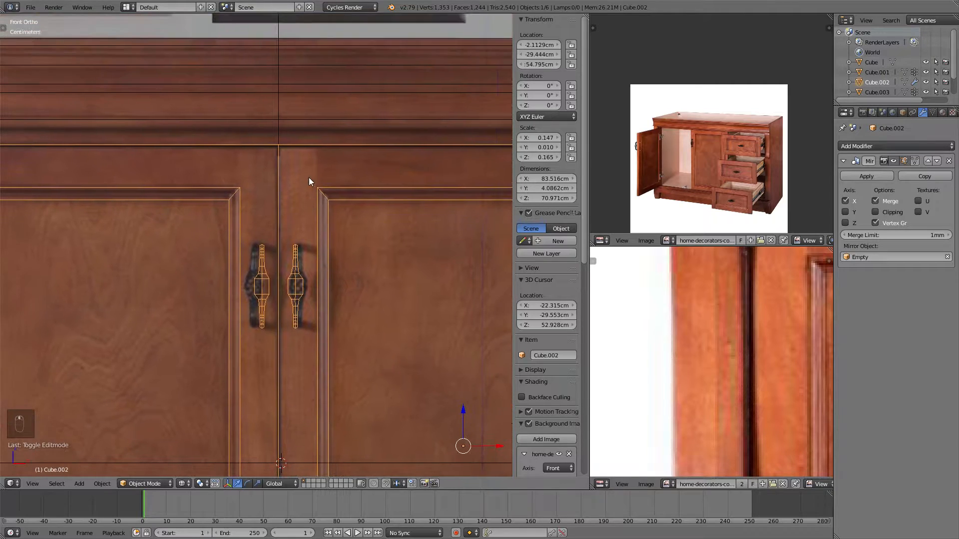
scroll(314, 176, up, 2)
scroll(320, 175, down, 6)
Turn off Merge in the doors' Mirror modifier and apply the modifier.
click(887, 201)
shift+middle_drag(287, 120, 278, 192)
scroll(287, 146, up, 3)
click(855, 173)
Edit the doors' mesh in solid shading, clear the selection, and select the members of the door_right vertex group.
key(Tab)
shift+middle_drag(334, 210, 311, 138)
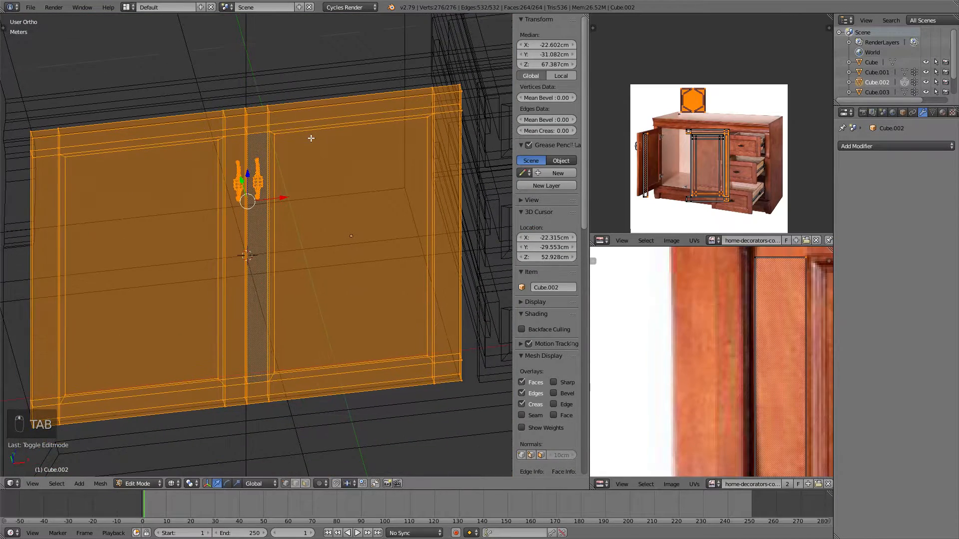
key(a)
key(a)
key(z)
mouse_move(317, 276)
middle_down()
mouse_move(310, 259)
mouse_move(287, 261)
mouse_move(294, 251)
middle_up()
scroll(310, 246, down, 2)
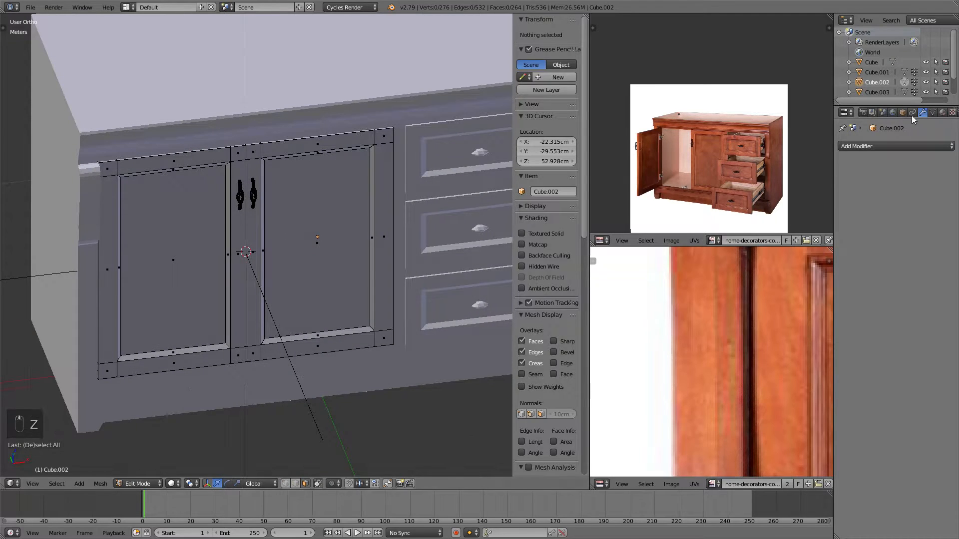
click(931, 112)
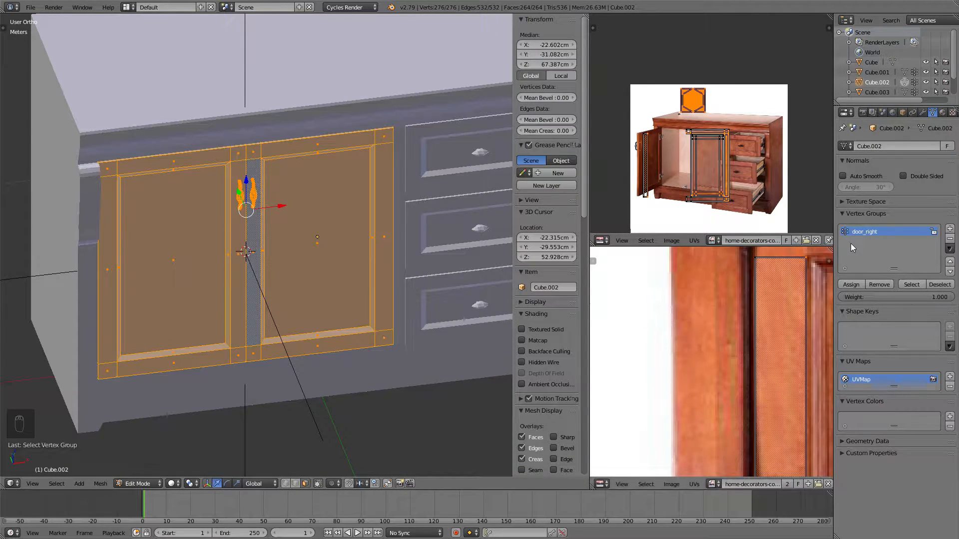
middle_drag(330, 183, 308, 186)
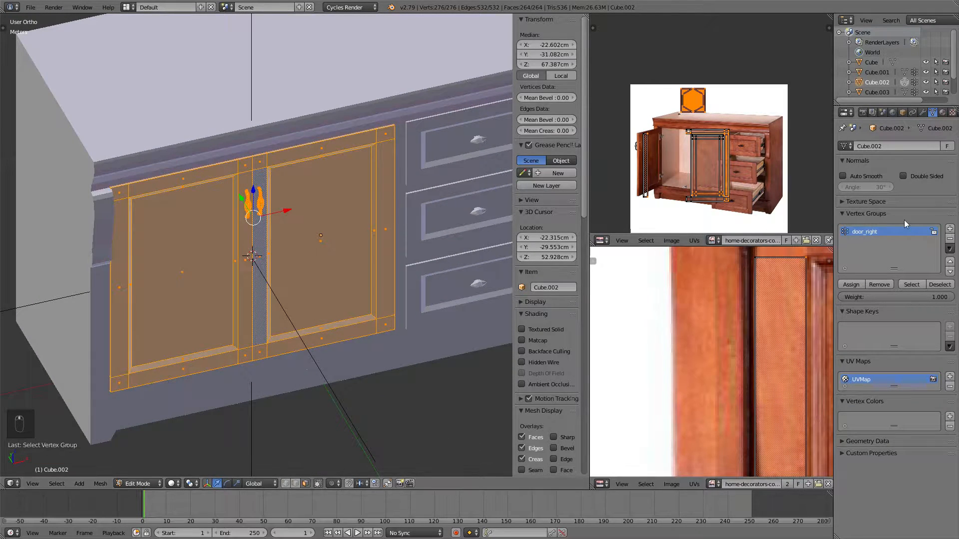
Add a second vertex group to the doors and name it door_left.
click(950, 229)
text(door_)
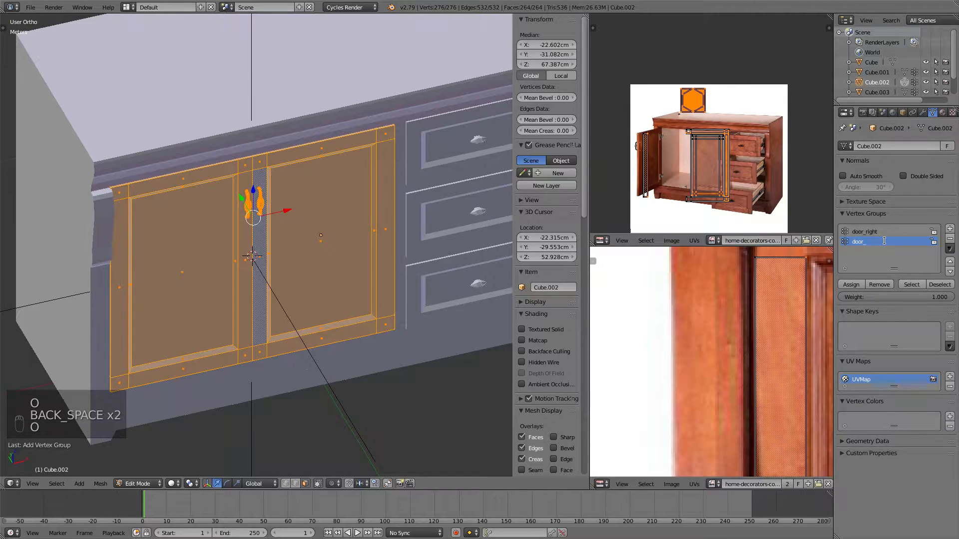
middle_drag(320, 196, 345, 194)
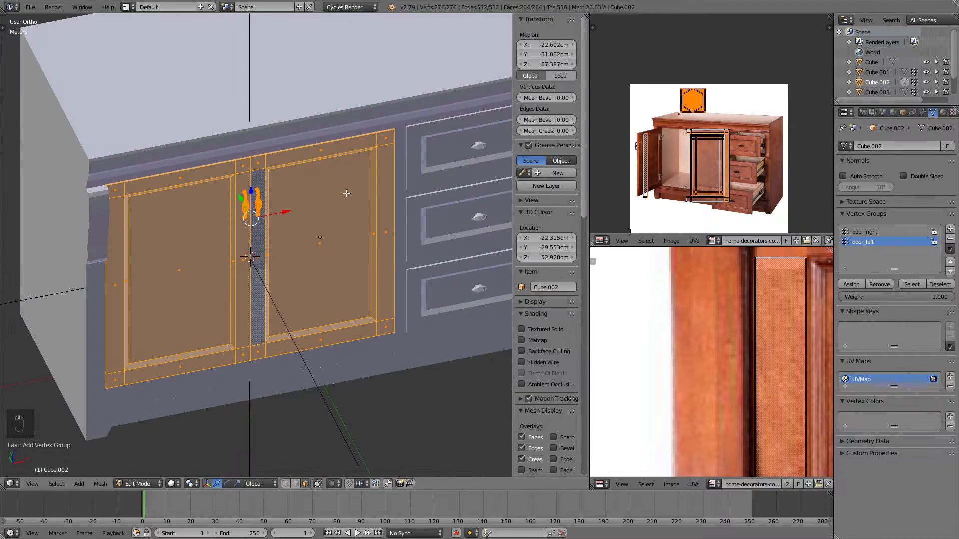
Try selecting the left door panel by its linked geometry, check it in wireframe, and clear the selection.
key(a)
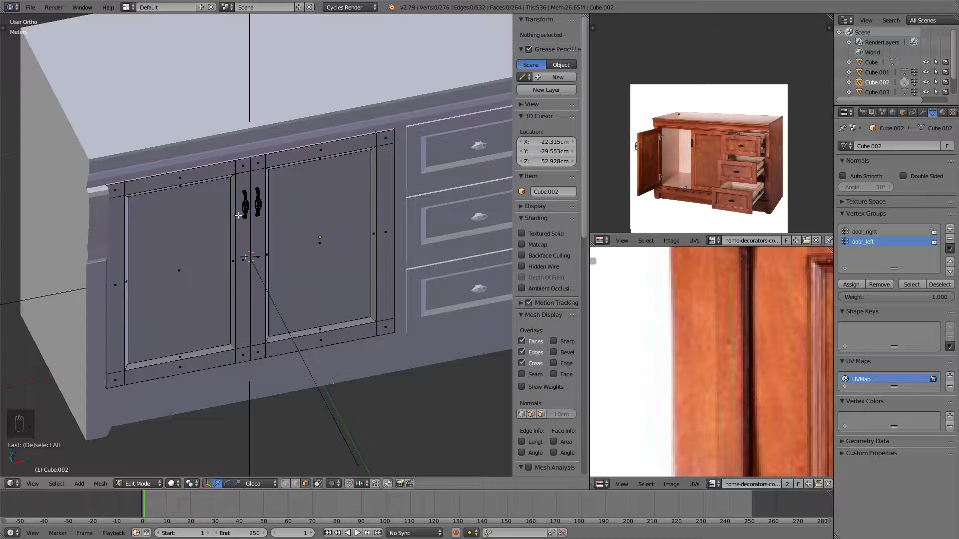
middle_drag(324, 203, 274, 203)
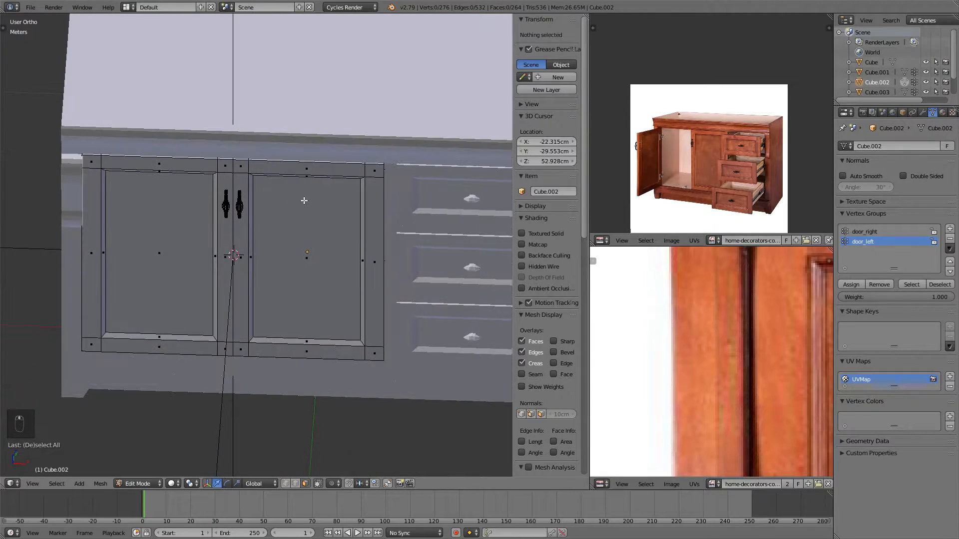
right_click(305, 202)
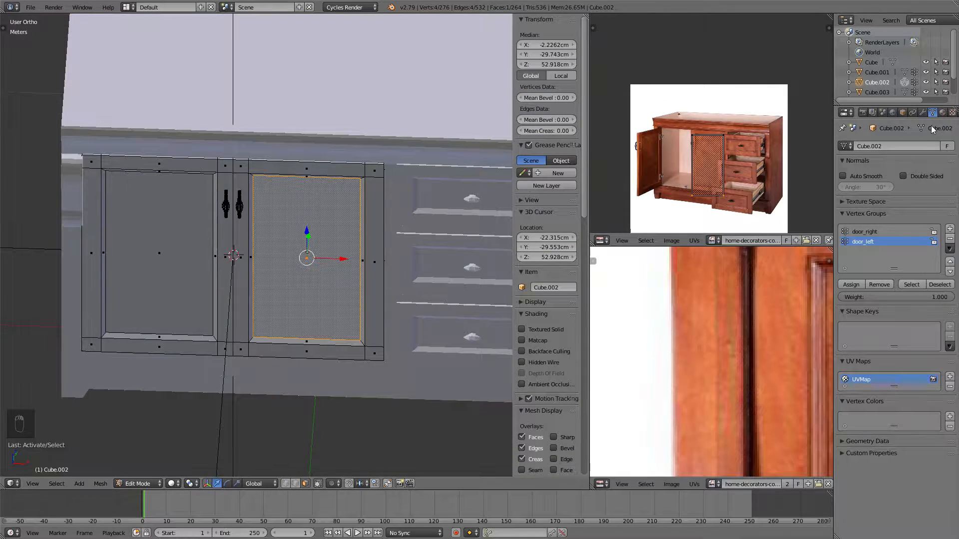
middle_drag(280, 215, 329, 197)
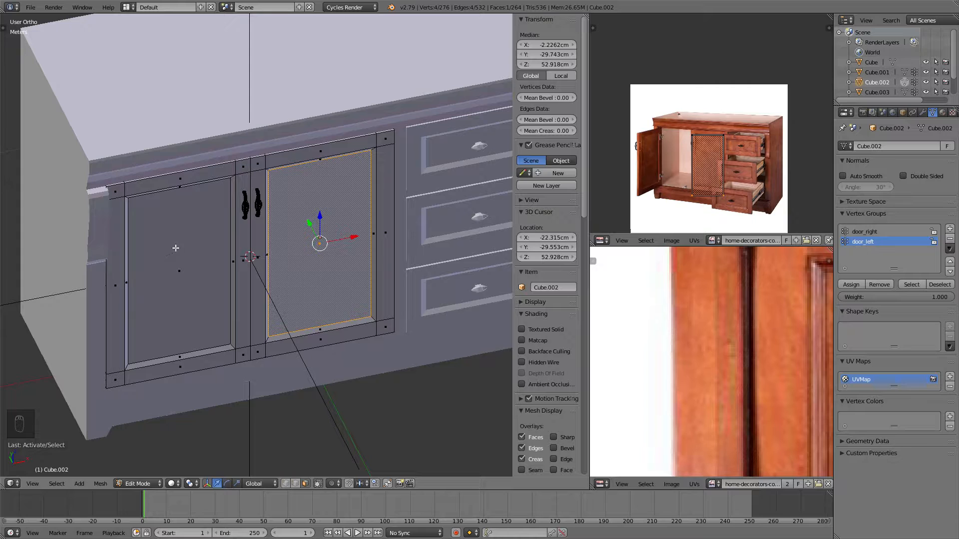
key(l)
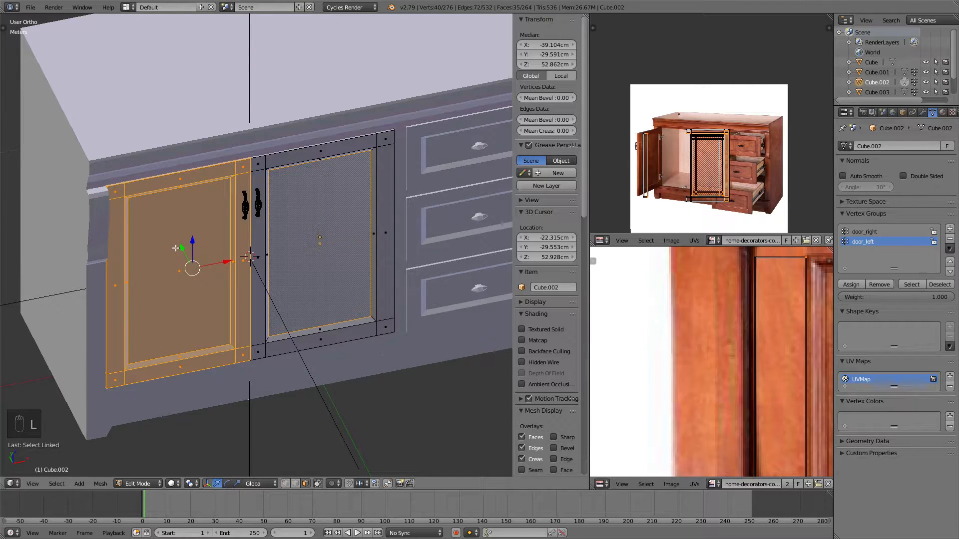
key(z)
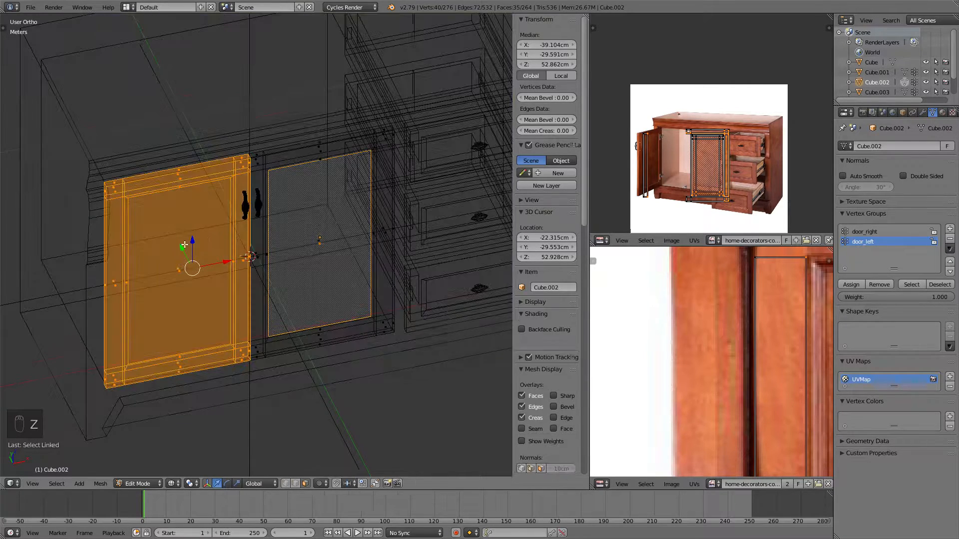
mouse_move(215, 229)
middle_down()
mouse_move(183, 220)
mouse_move(150, 232)
middle_up()
key(z)
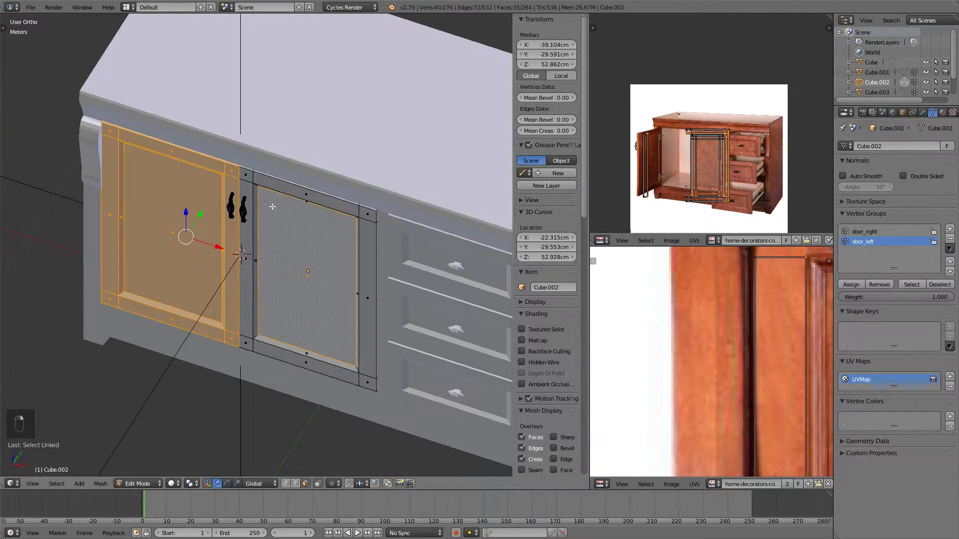
middle_drag(264, 207, 279, 209)
key(a)
scroll(297, 195, up, 4)
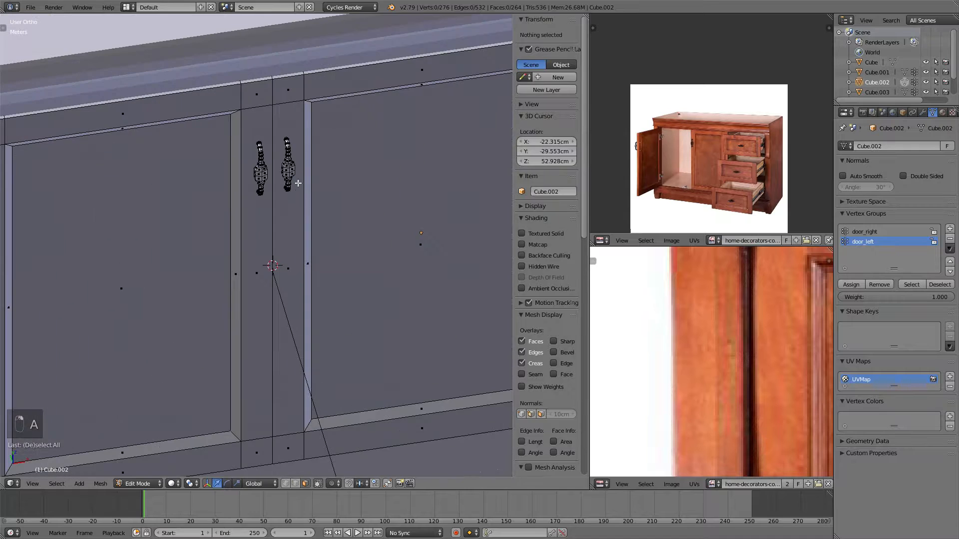
Try selecting the right door's handle by its linked geometry and clear the selection.
right_click(295, 167)
scroll(299, 170, up, 3)
right_click(320, 175)
scroll(319, 174, down, 2)
shift+middle_drag(339, 155, 293, 150)
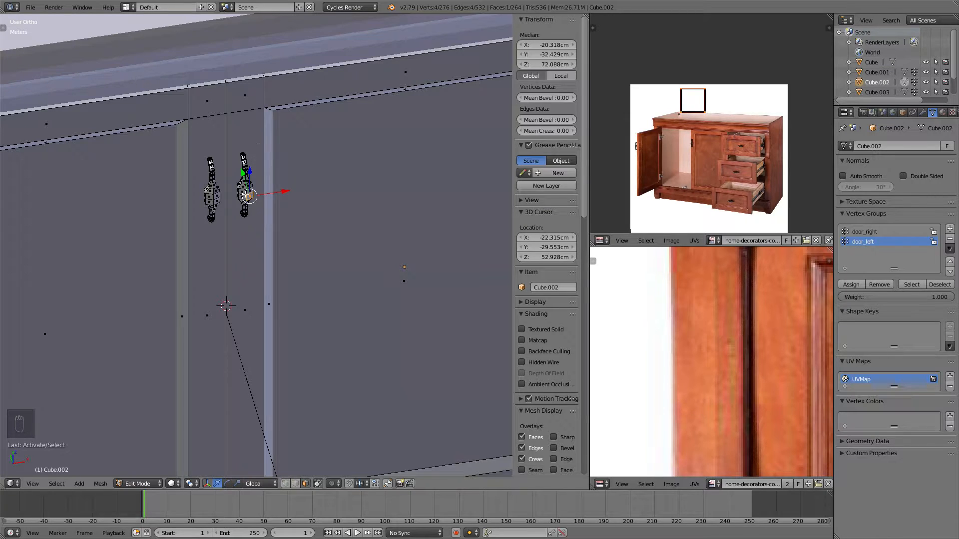
key(l)
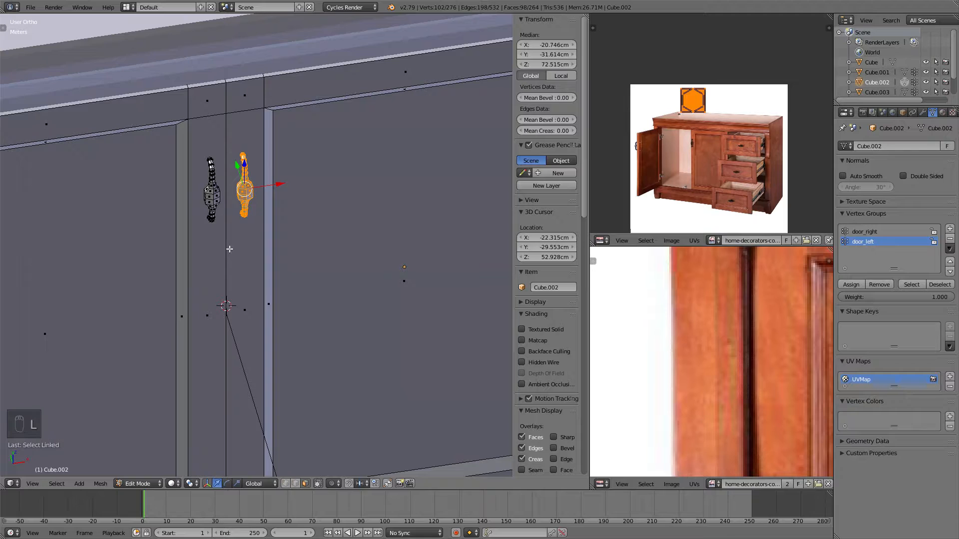
middle_drag(275, 163, 316, 179)
key(a)
scroll(285, 140, down, 4)
With door_right active, select the left door and its handle by linked geometry, and check the selection with a cancelled move.
click(864, 231)
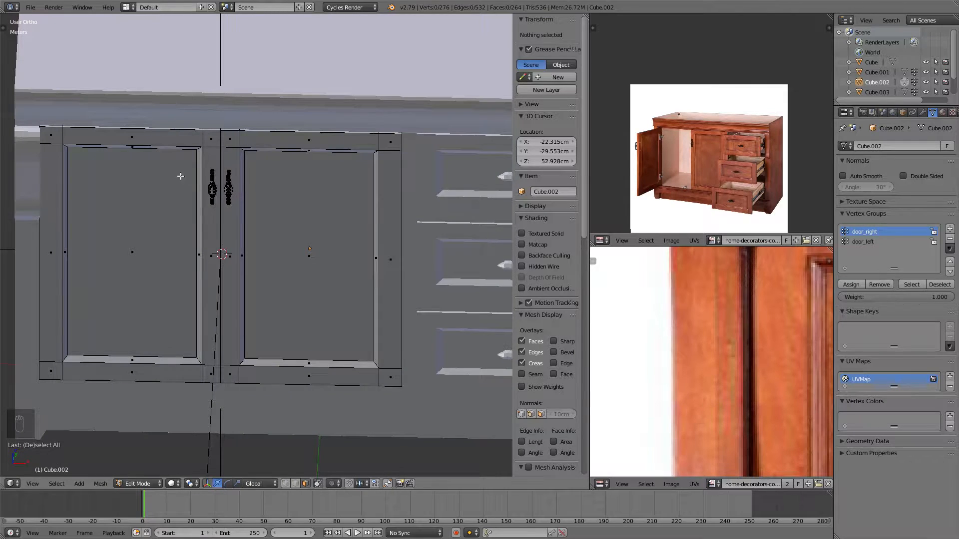
key(l)
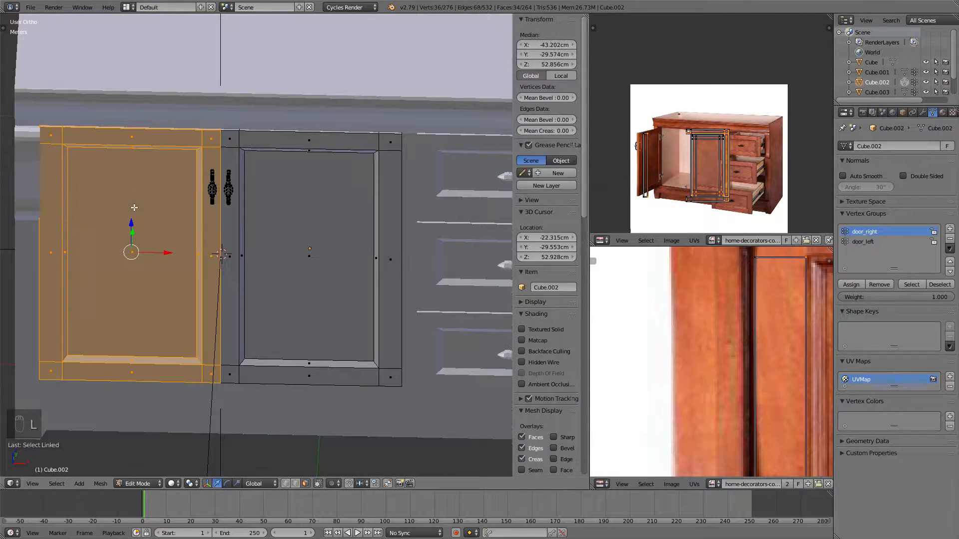
scroll(200, 188, up, 3)
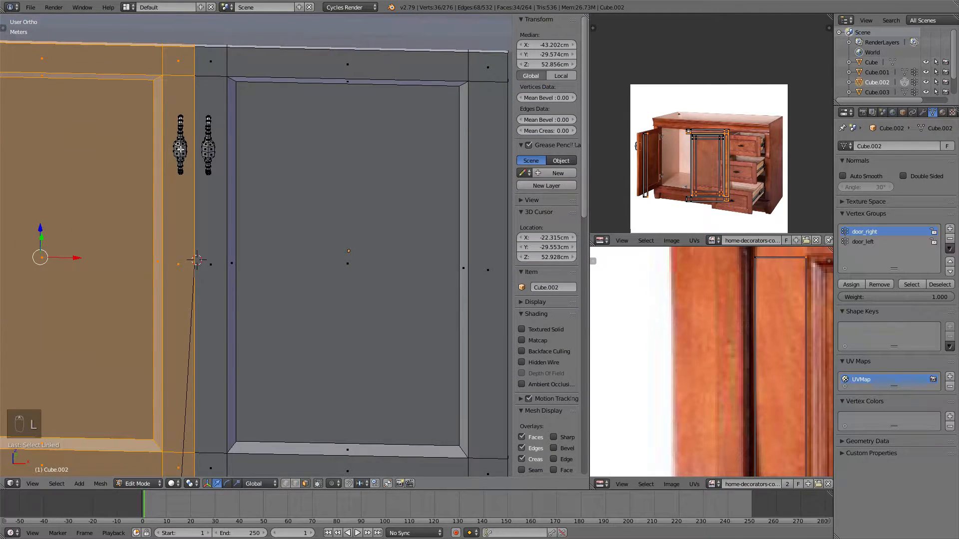
key(l)
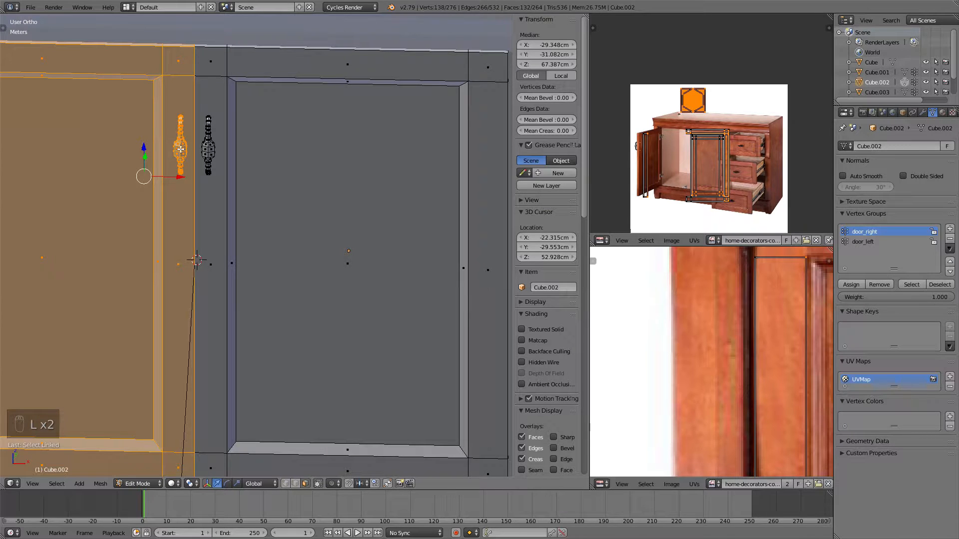
scroll(180, 148, down, 6)
middle_drag(195, 183, 274, 199)
key(g)
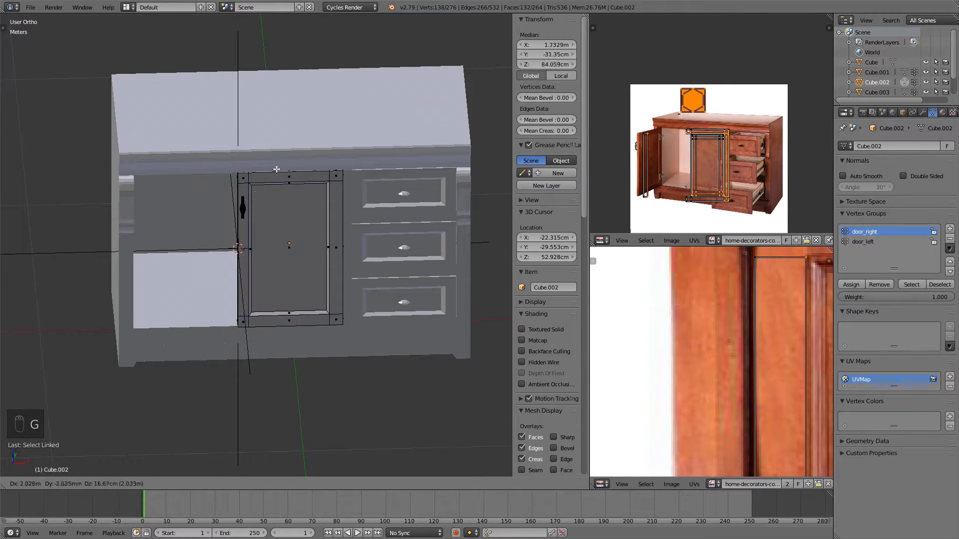
right_click(172, 226)
shift+middle_drag(274, 176, 282, 194)
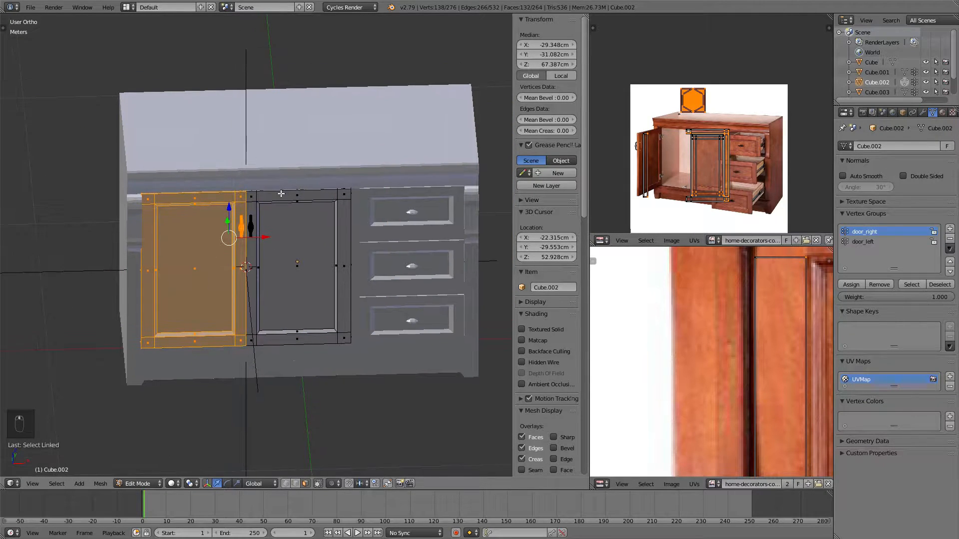
scroll(282, 194, up, 2)
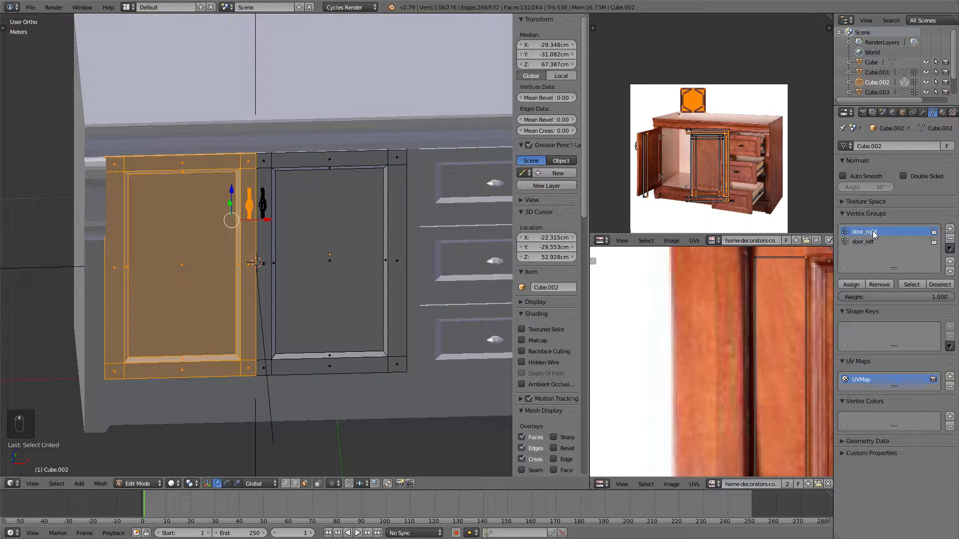
Remove the selected left door and handle from the door_right group, assign them to door_left, and clear the selection.
click(877, 285)
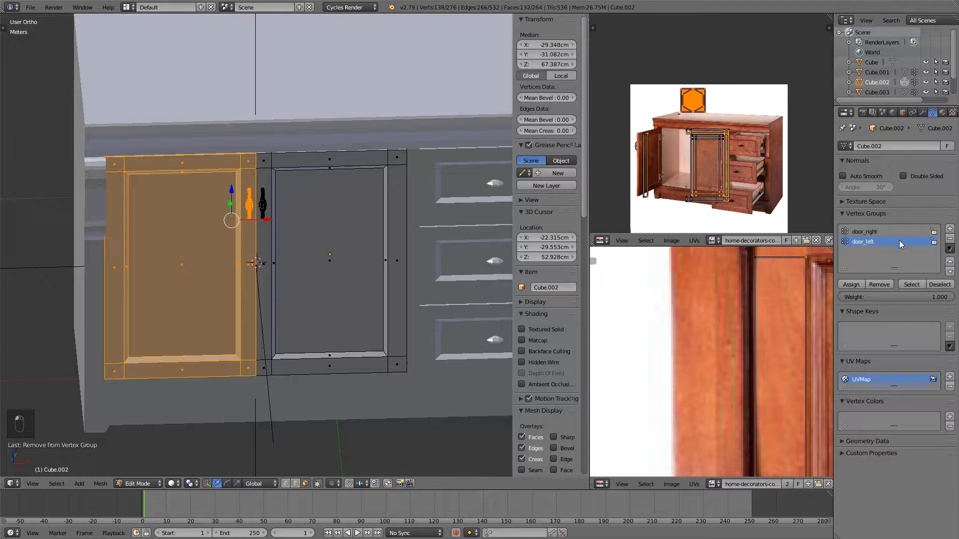
click(849, 284)
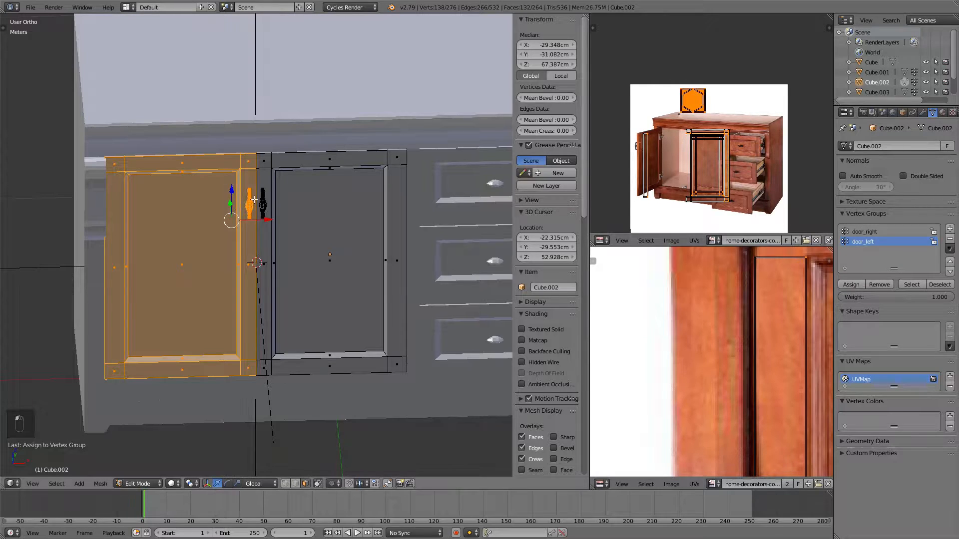
key(a)
Check the door_right group by selecting its members, trying a cancelled move, and clearing the selection.
click(864, 231)
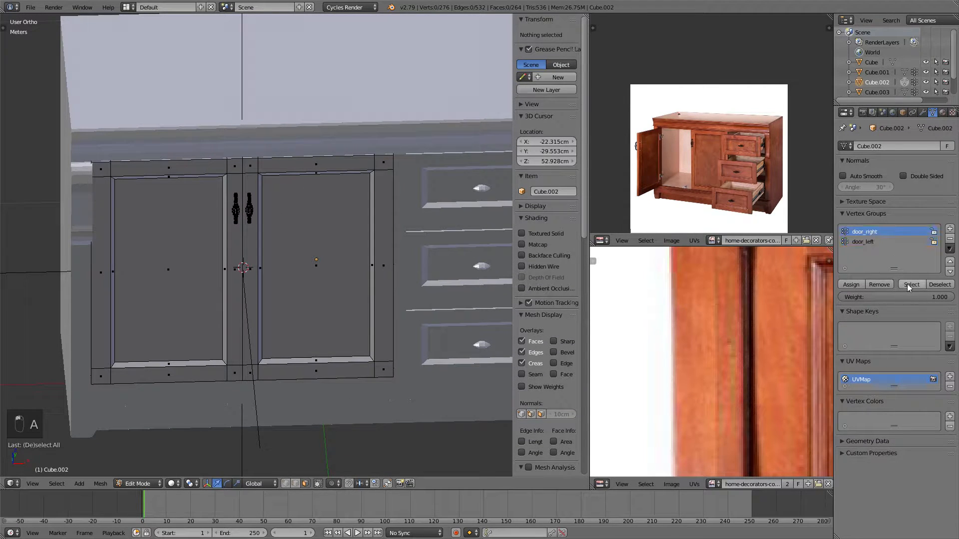
click(912, 284)
middle_drag(240, 214, 367, 241)
key(g)
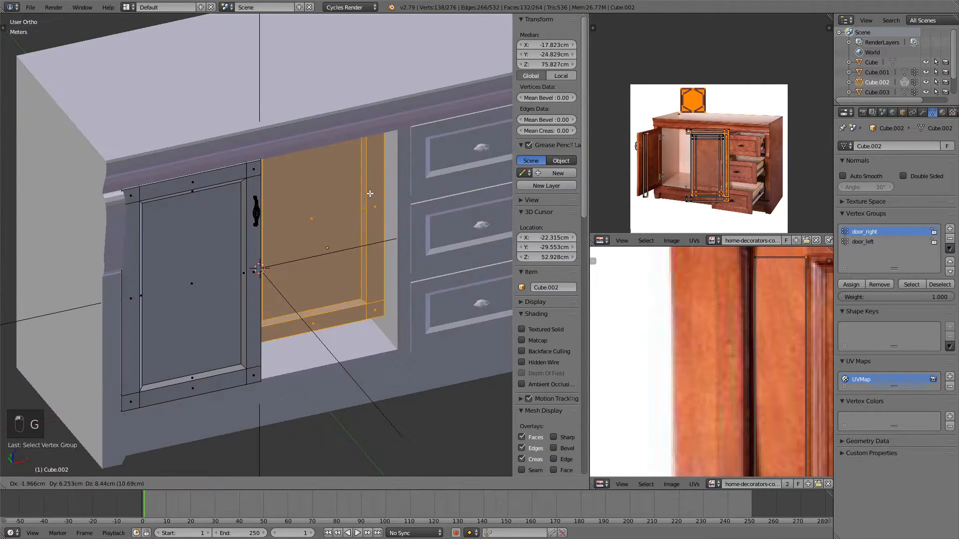
right_click(420, 221)
key(a)
Check the door_left group by selecting its members and trying a cancelled move.
click(863, 241)
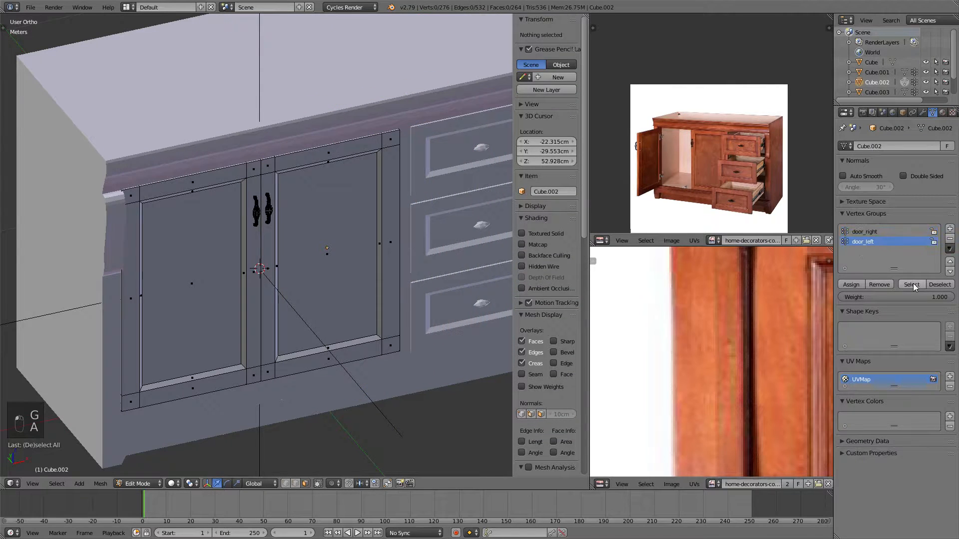
click(911, 284)
key(g)
right_click(261, 245)
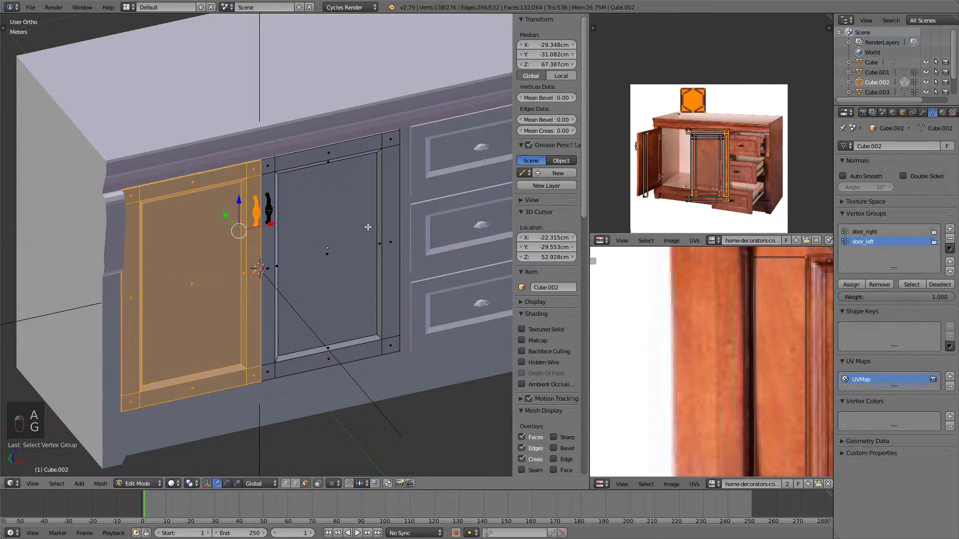
Leave mesh editing and select the main cabinet body.
middle_drag(372, 230, 336, 232)
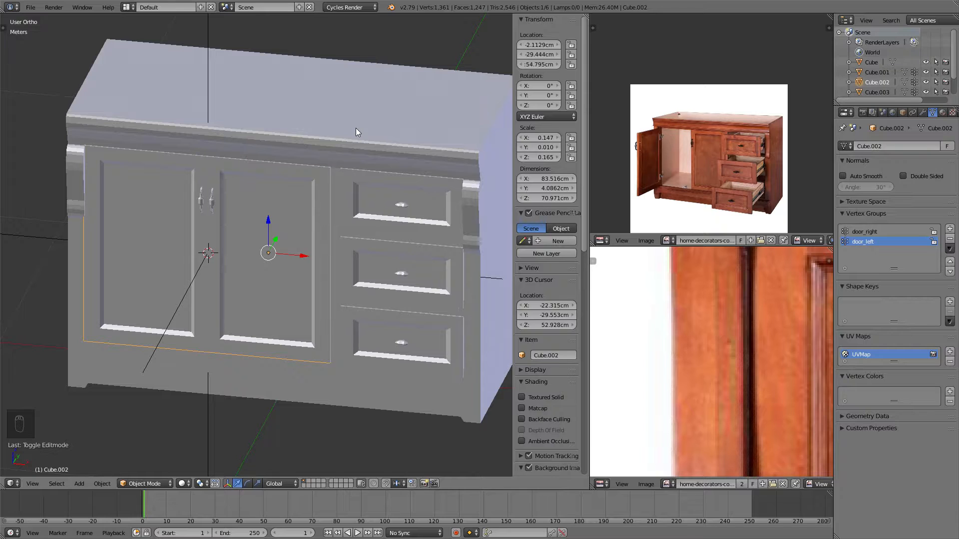
right_click(290, 131)
middle_drag(290, 131, 329, 130)
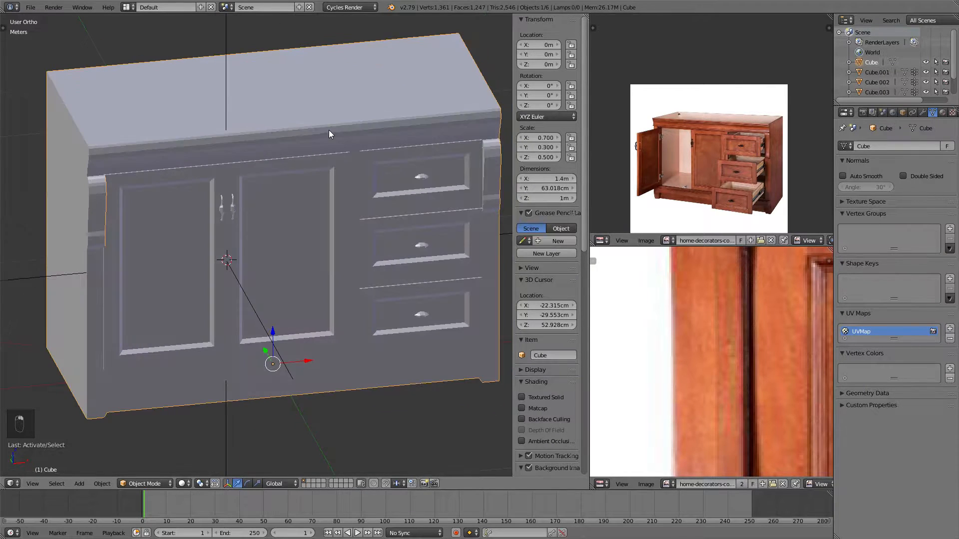
Assign all of the cabinet body's geometry to a new vertex group named static, and leave mesh editing.
shift+middle_drag(401, 148, 389, 180)
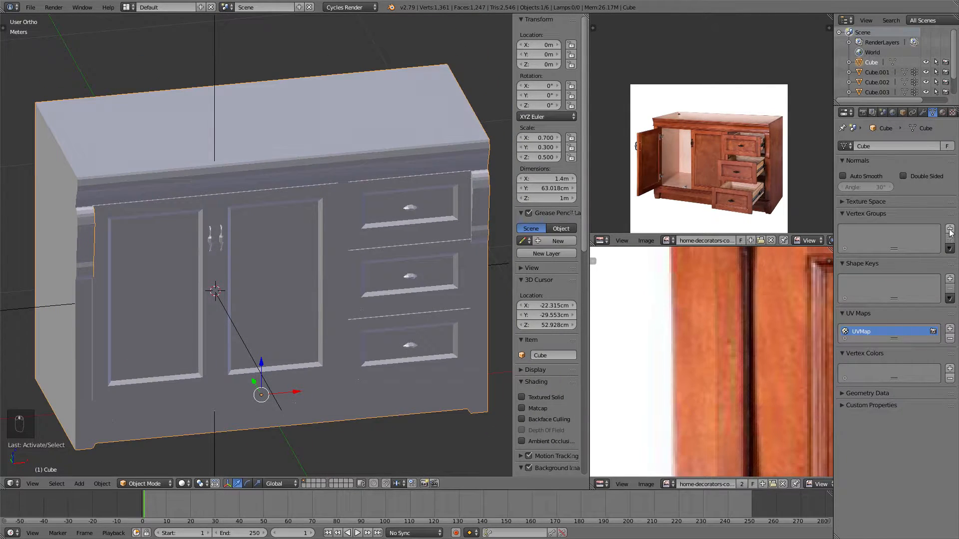
middle_drag(343, 119, 334, 139)
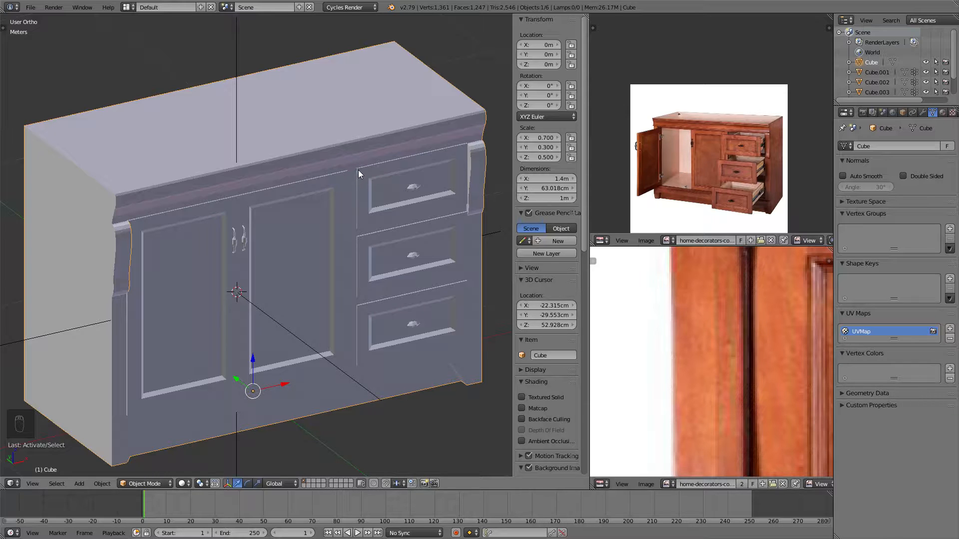
key(Tab)
middle_drag(358, 170, 286, 149)
key(a)
key(a)
middle_drag(210, 145, 259, 158)
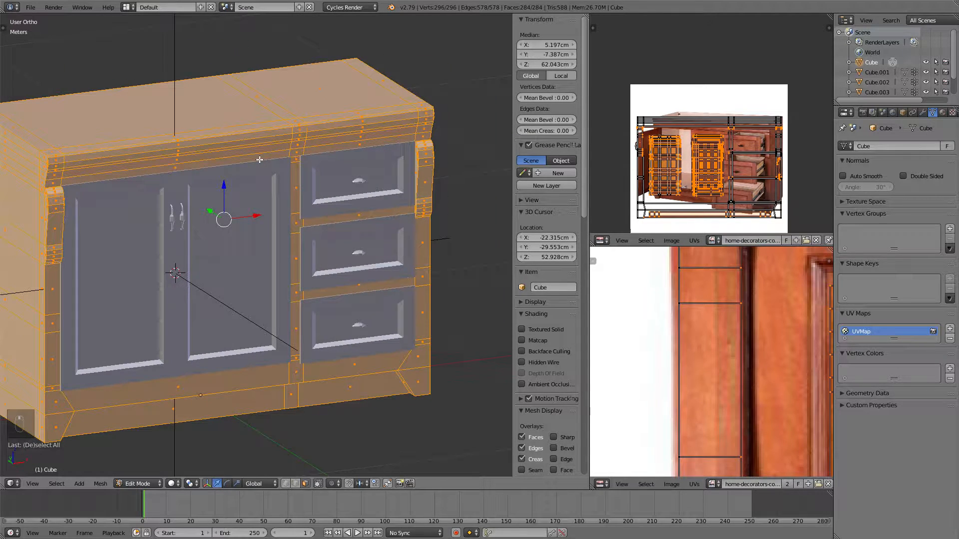
shift+middle_drag(259, 160, 285, 166)
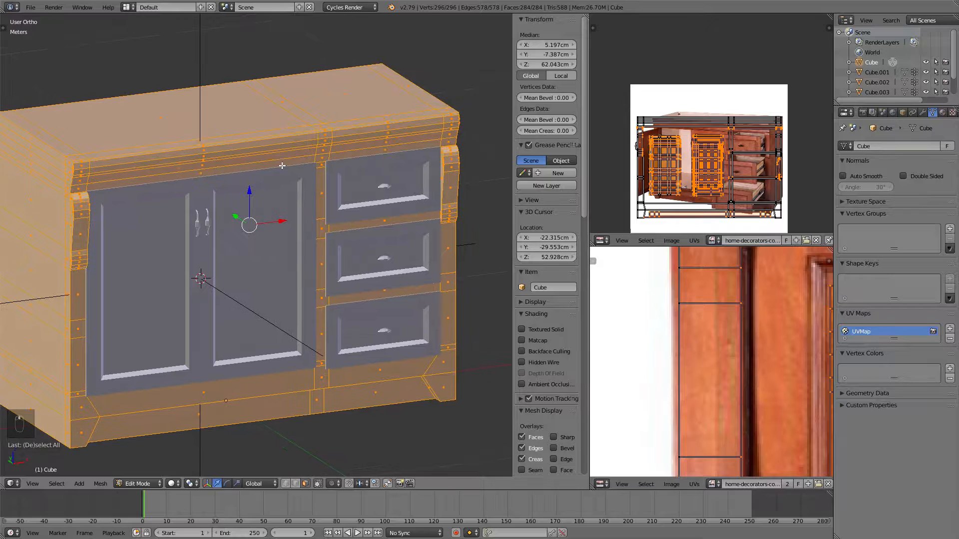
click(949, 230)
double_click(860, 229)
text(static)
key(Return)
click(850, 284)
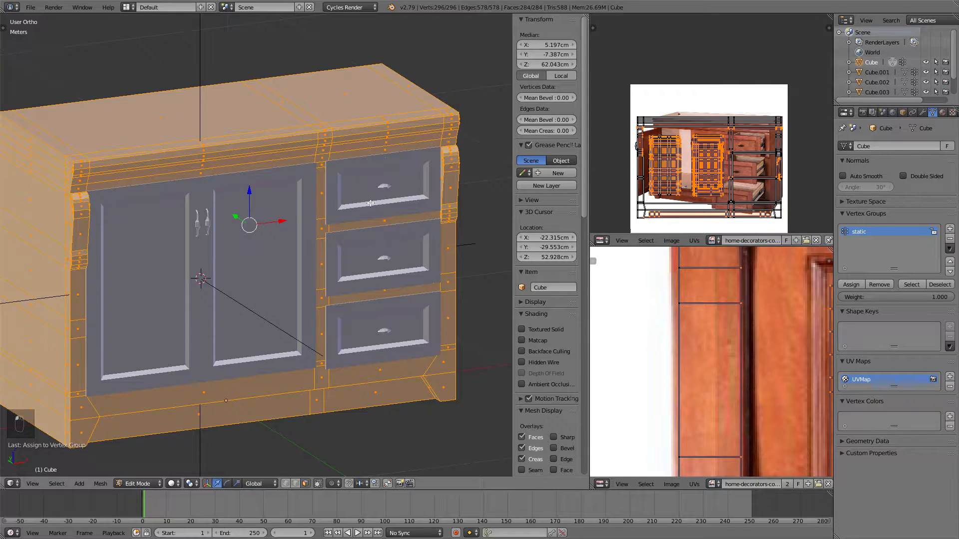
scroll(422, 217, down, 5)
key(Tab)
scroll(224, 180, up, 3)
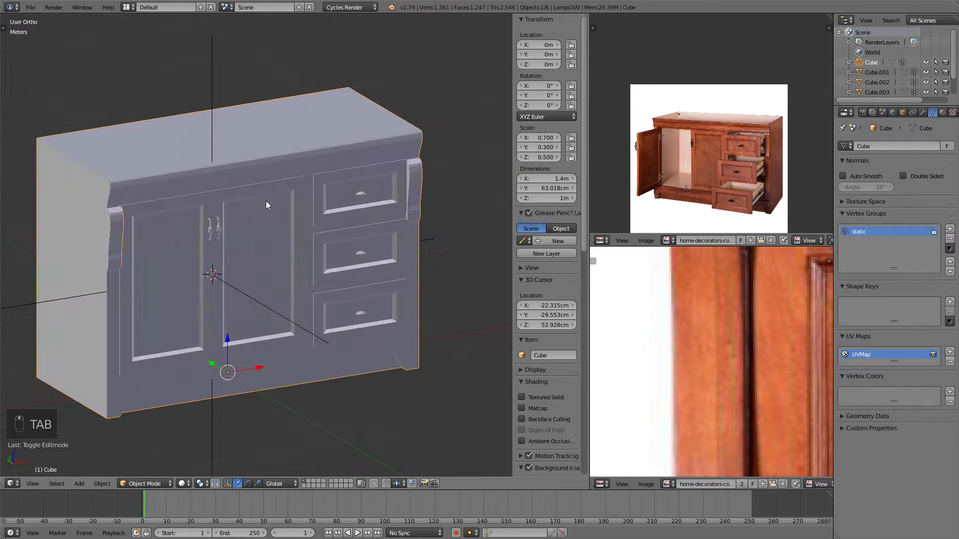
Select the drawers and doors one after another to check them as separate objects.
click(385, 221)
click(382, 252)
click(381, 318)
click(284, 239)
click(194, 243)
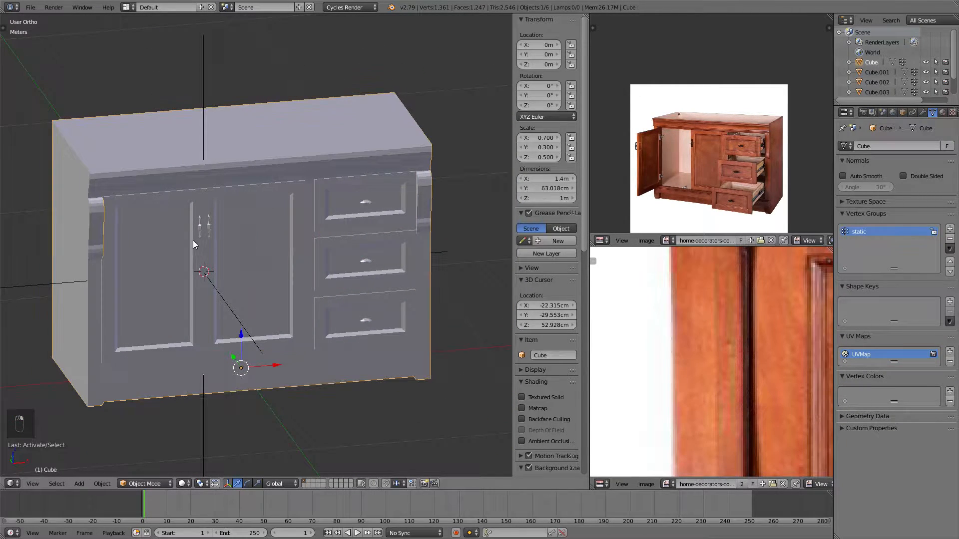
Select the doors, drawers and cabinet body in wireframe display, with the body active, and join them into one object.
mouse_move(210, 158)
middle_down()
mouse_move(140, 169)
mouse_move(323, 180)
mouse_move(352, 199)
middle_up()
key(z)
middle_drag(225, 190, 325, 179)
scroll(324, 179, down, 3)
middle_drag(255, 222, 300, 199)
scroll(310, 199, up, 2)
key(a)
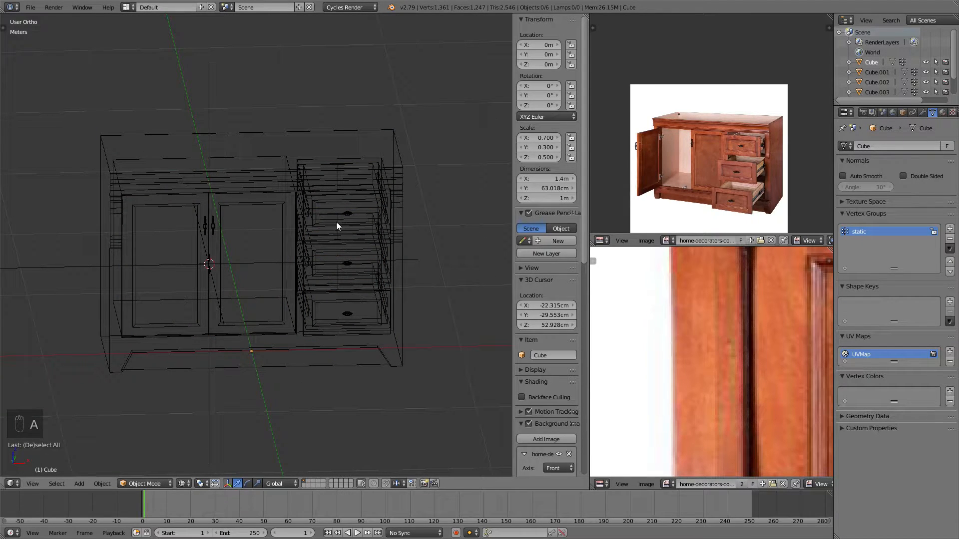
right_click(375, 206)
key(z)
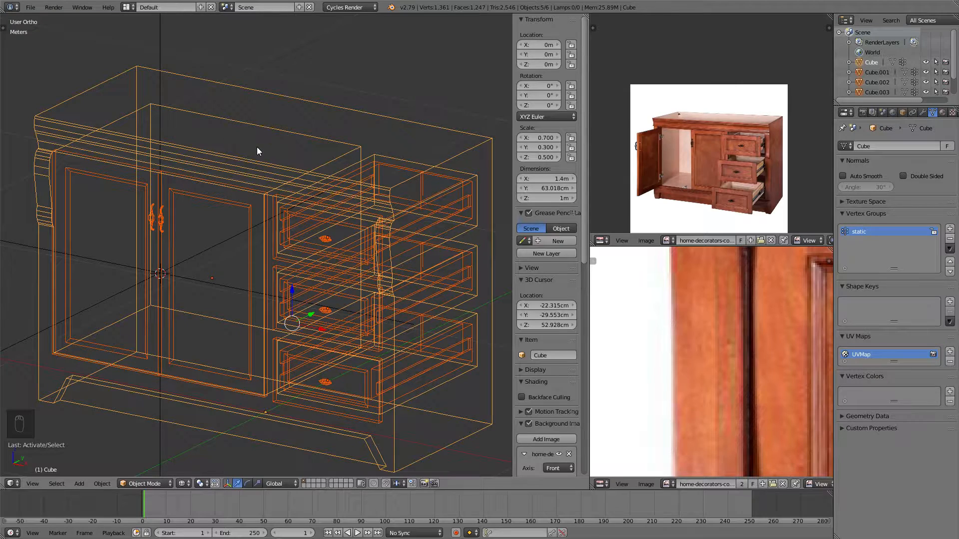
key(ctrl+j)
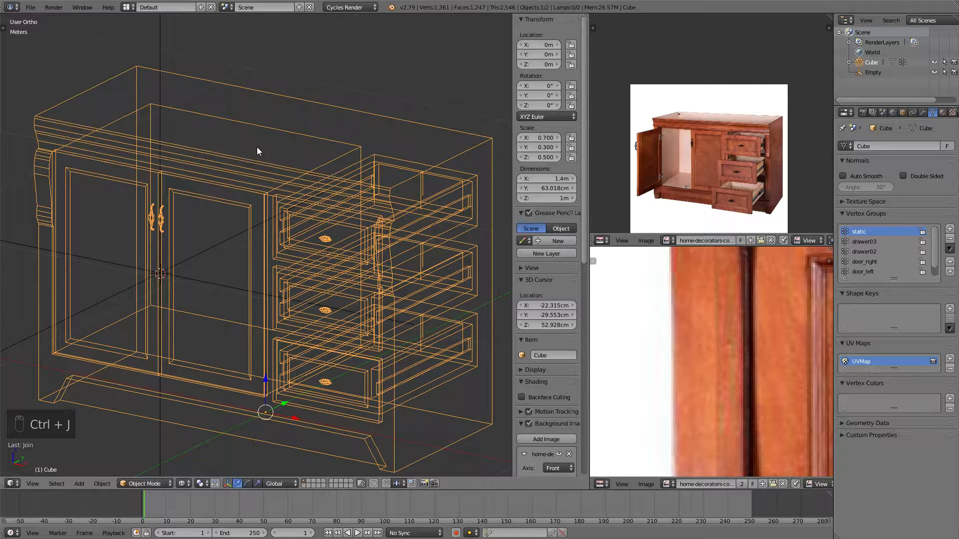
Inspect the joined vanity in solid display from several angles.
middle_drag(256, 146, 301, 162)
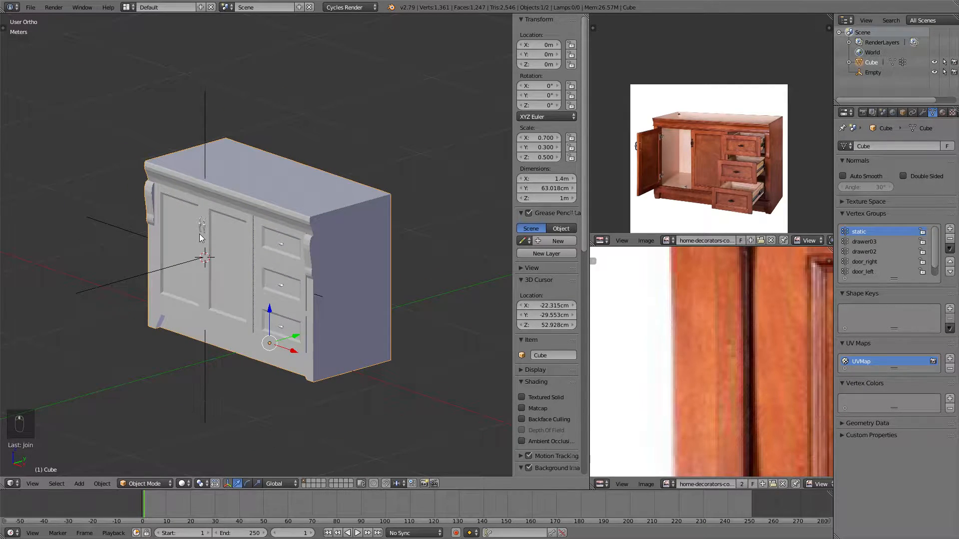
middle_drag(199, 234, 293, 208)
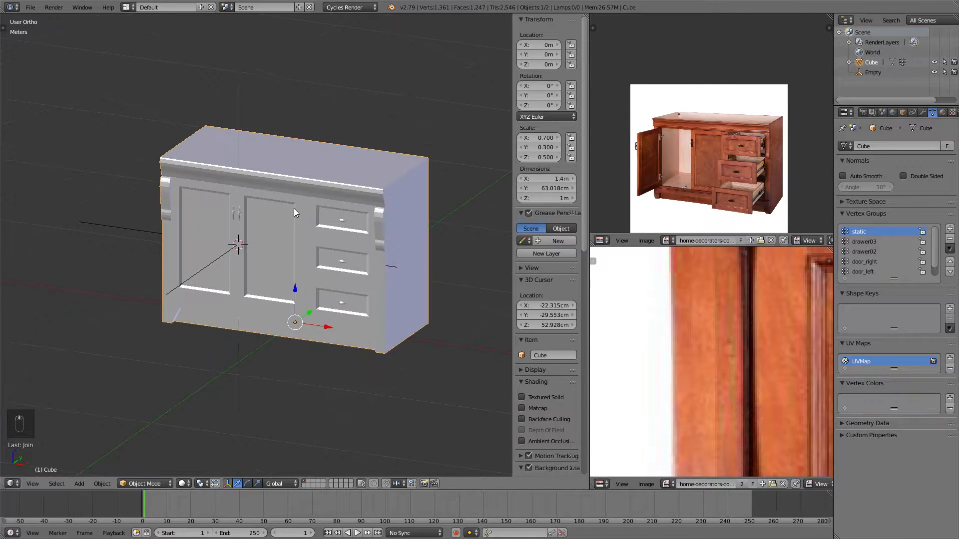
scroll(295, 204, up, 4)
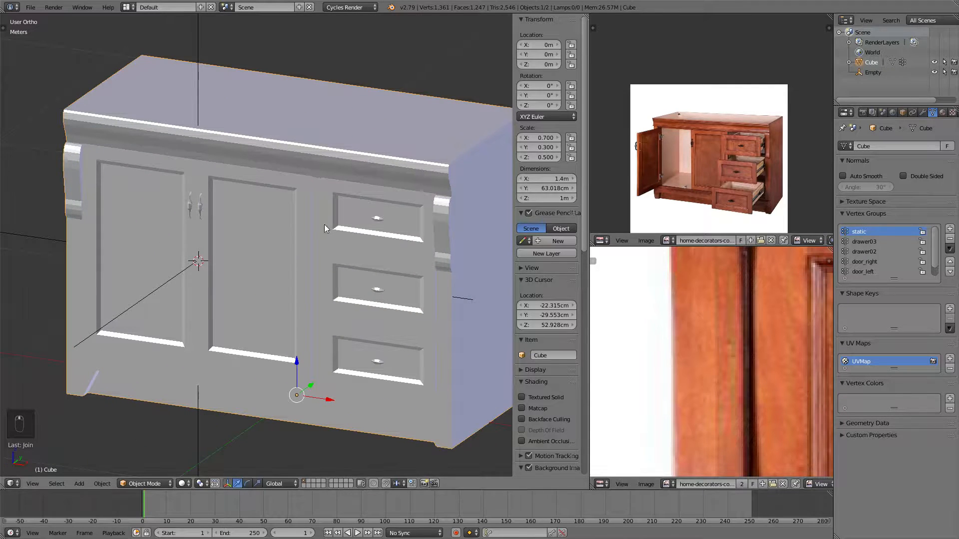
scroll(883, 251, down, 1)
middle_drag(359, 159, 370, 165)
right_click(374, 161)
scroll(381, 161, down, 2)
scroll(896, 253, up, 1)
scroll(884, 250, down, 1)
scroll(885, 250, up, 1)
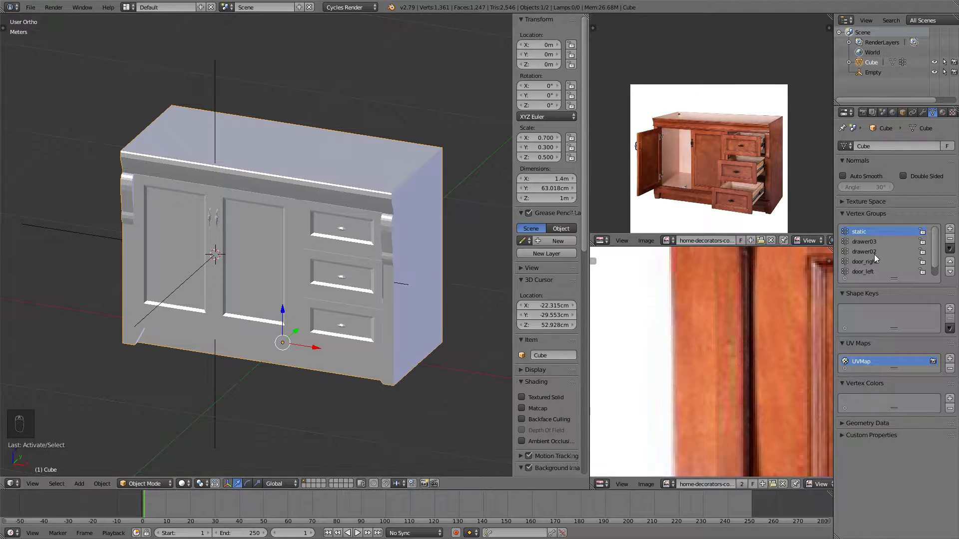
Enter mesh editing on the joined vanity, check the static group by selecting its members, and clear the selection.
key(Tab)
key(a)
key(a)
scroll(327, 186, up, 2)
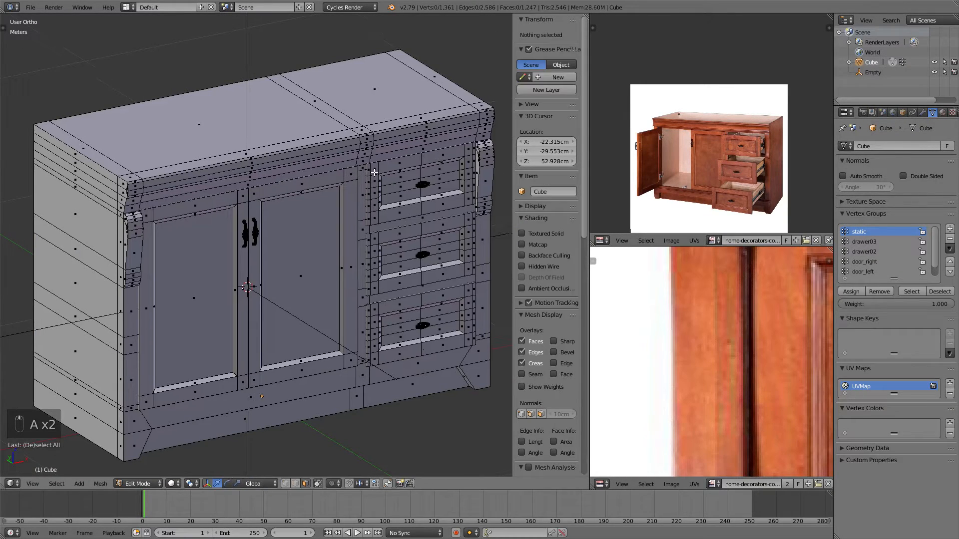
scroll(315, 165, up, 2)
scroll(314, 164, up, 1)
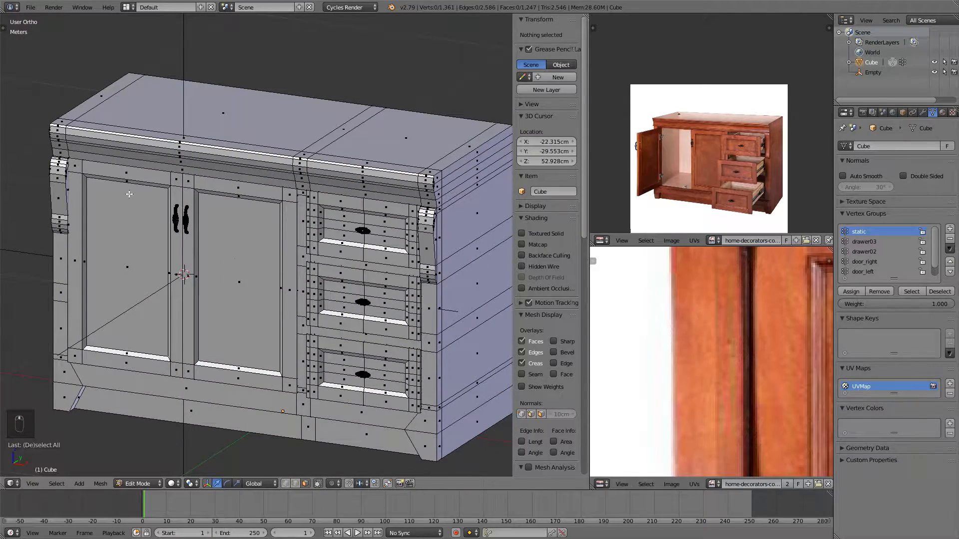
middle_drag(291, 258, 410, 247)
click(912, 292)
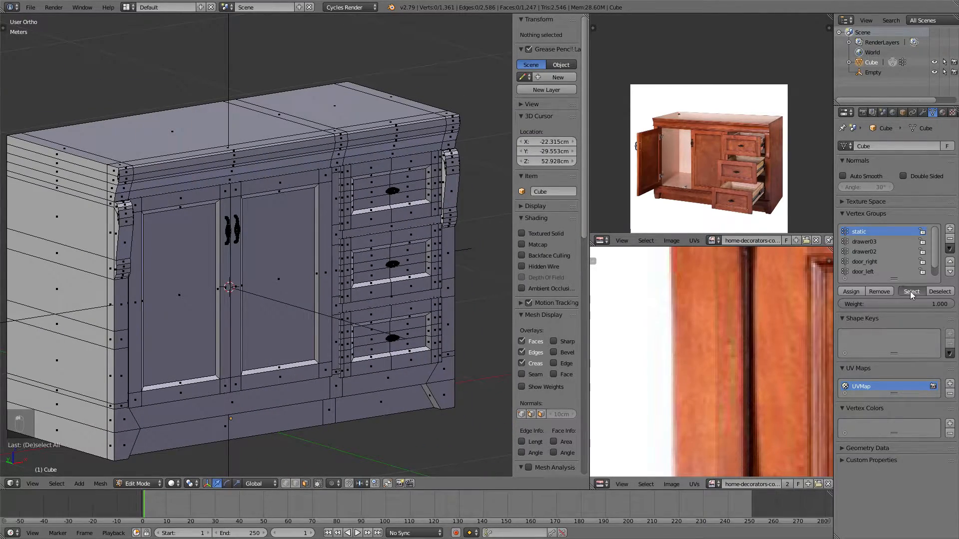
middle_drag(255, 181, 349, 249)
key(a)
Check the door_right group by selecting its members on the joined mesh, and leave mesh editing.
click(879, 262)
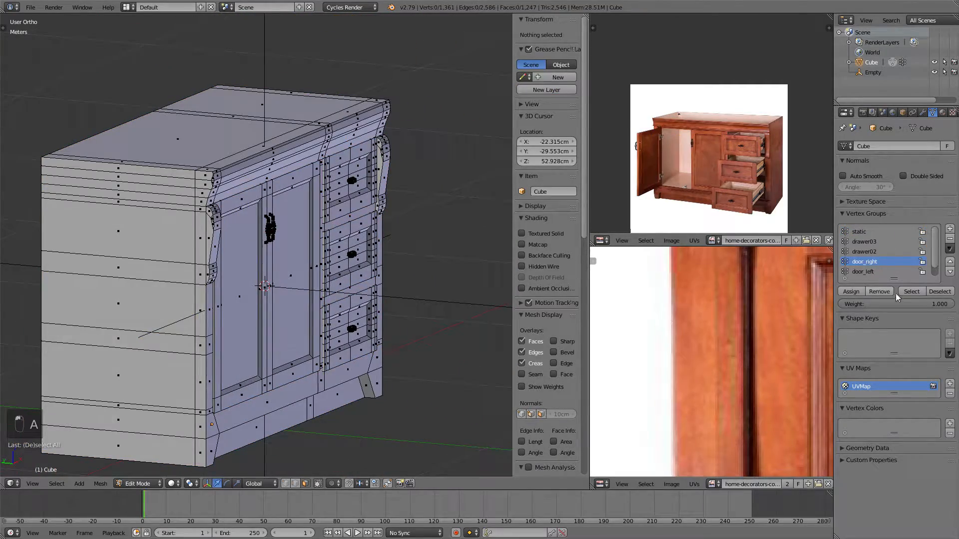
click(911, 291)
middle_drag(239, 220, 358, 200)
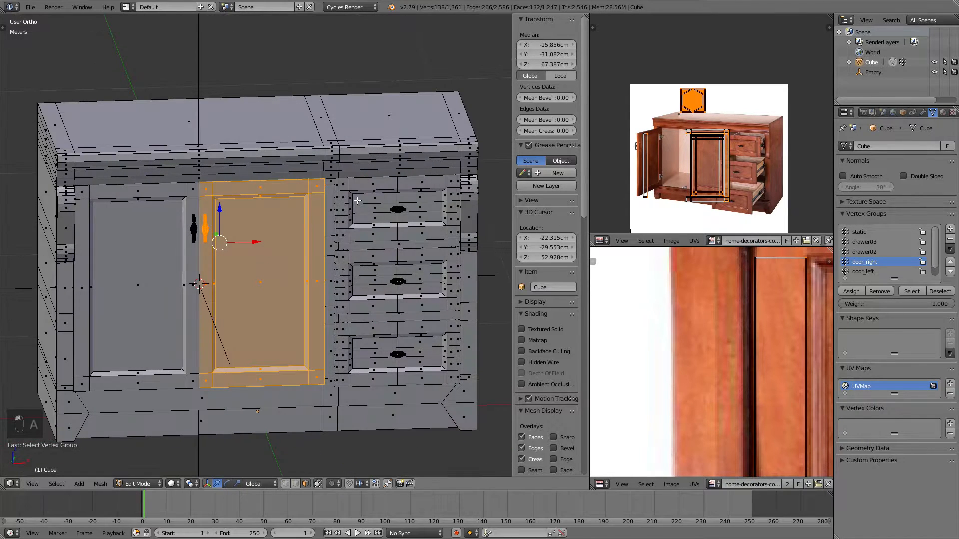
key(Tab)
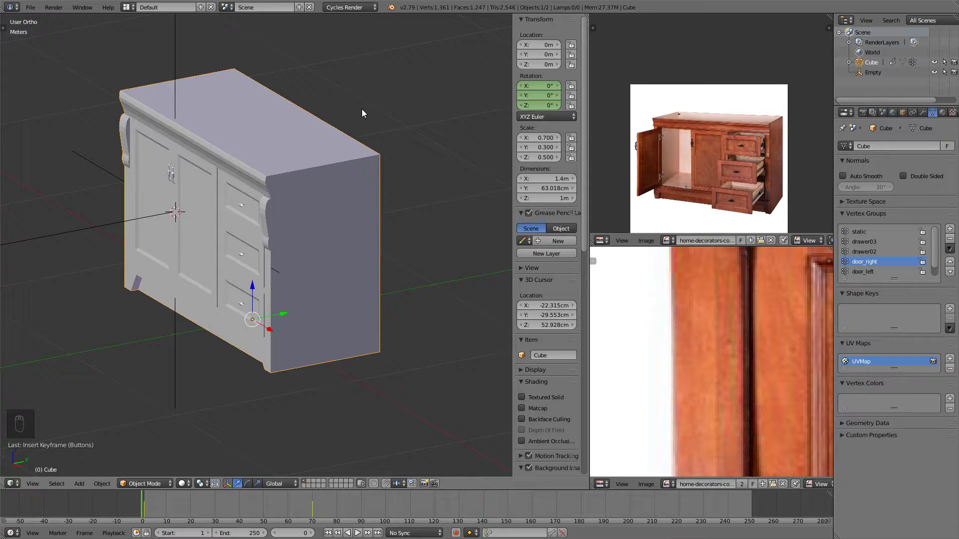
Keep the scene's length units on Metric and set the unit scale to 0.01.
middle_drag(263, 130, 287, 160)
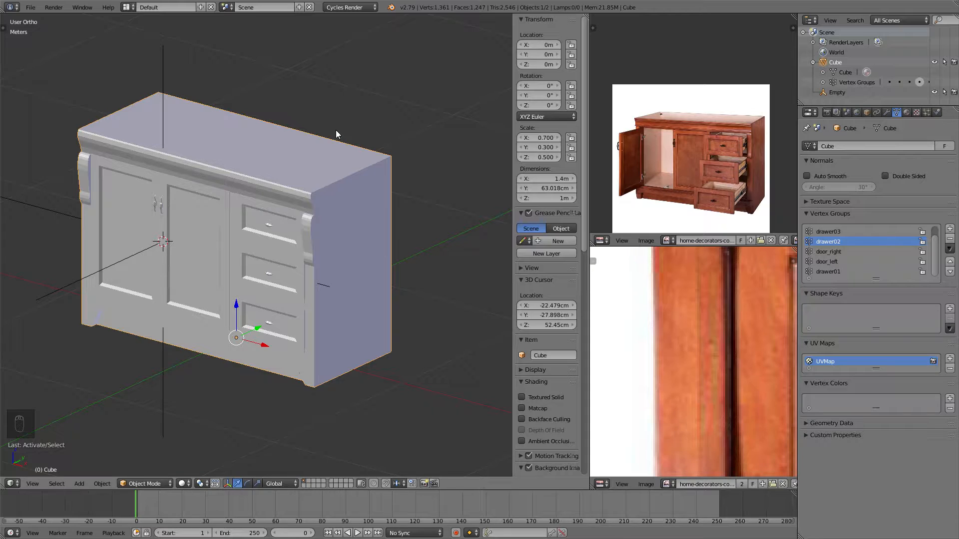
click(847, 113)
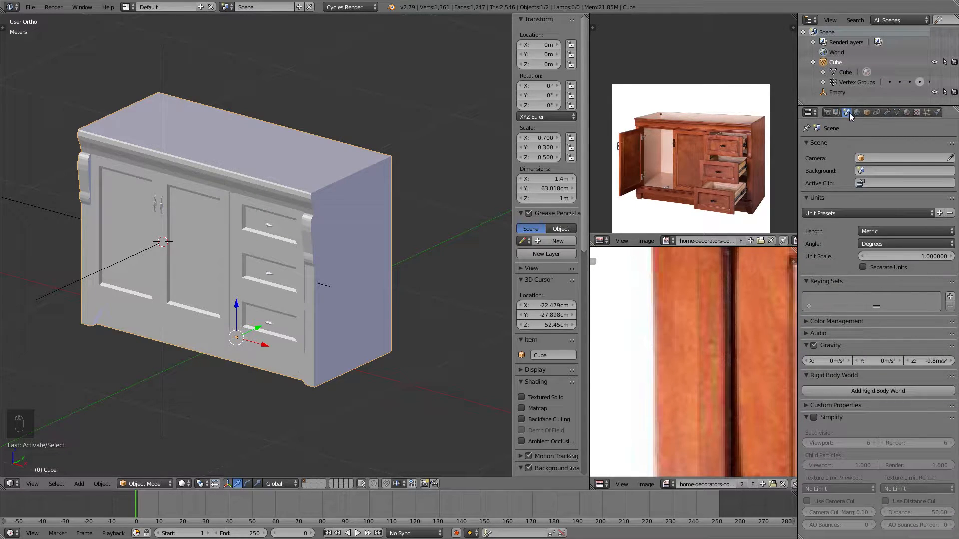
click(882, 232)
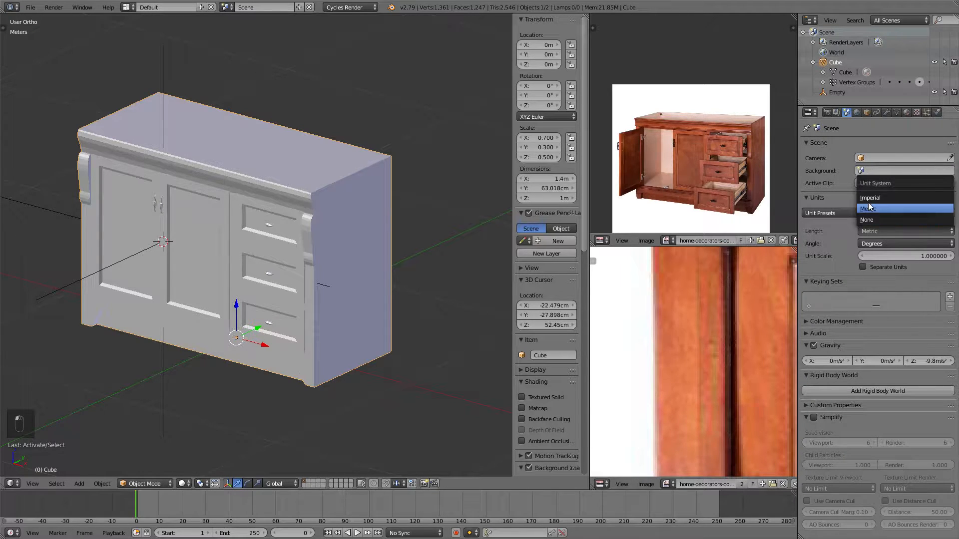
click(871, 208)
click(884, 256)
text(1.00.01)
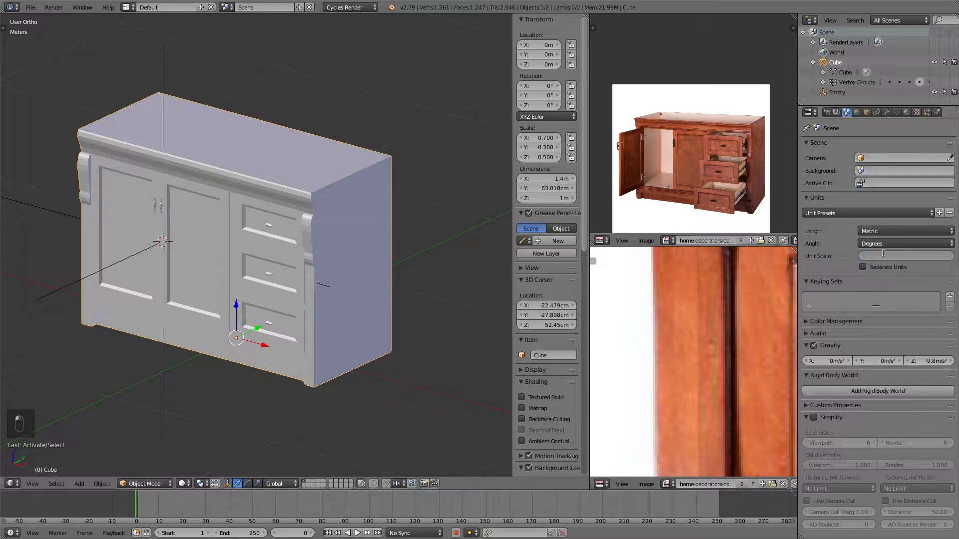
key(Return)
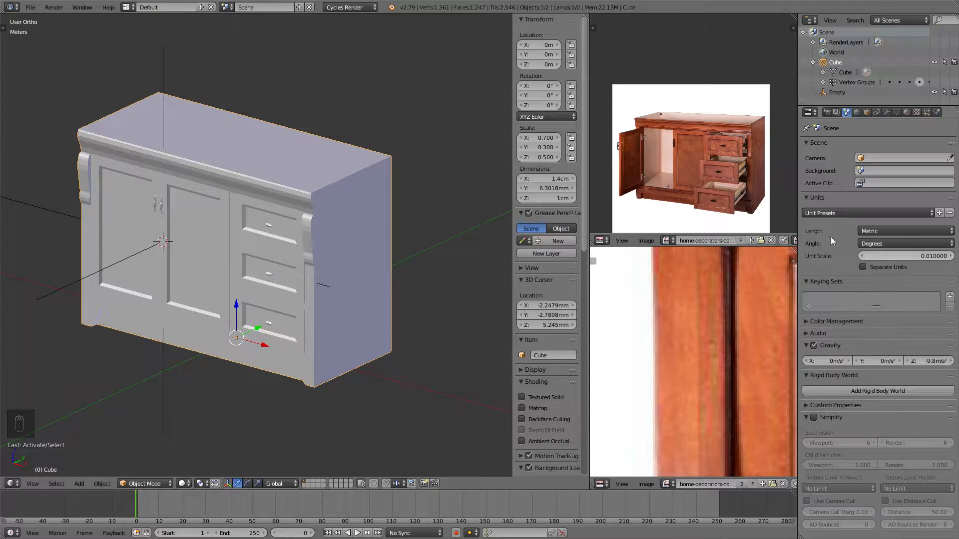
Examine the vanity's dimensions and its size in the scene under the new unit scale.
scroll(334, 173, down, 10)
scroll(295, 237, down, 3)
scroll(283, 231, up, 12)
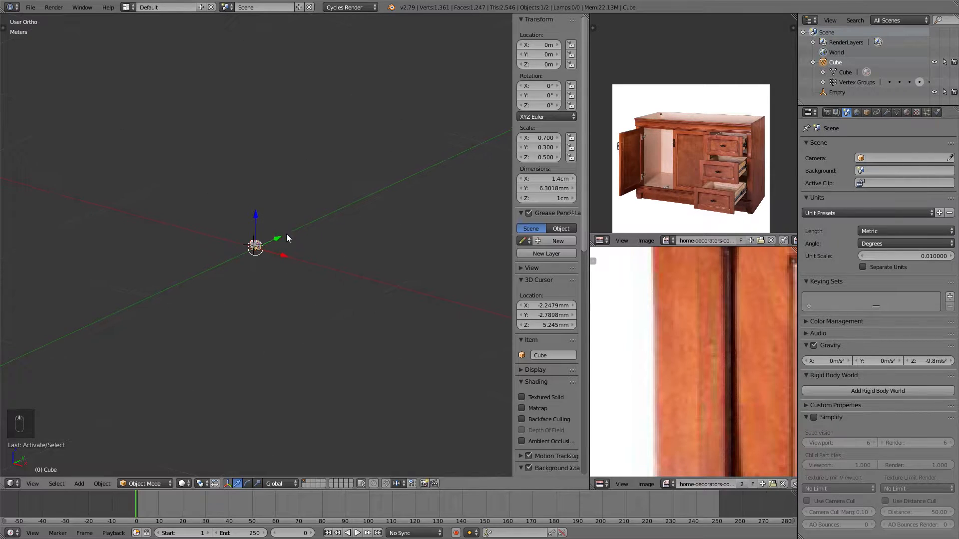
scroll(270, 232, up, 2)
scroll(273, 233, down, 3)
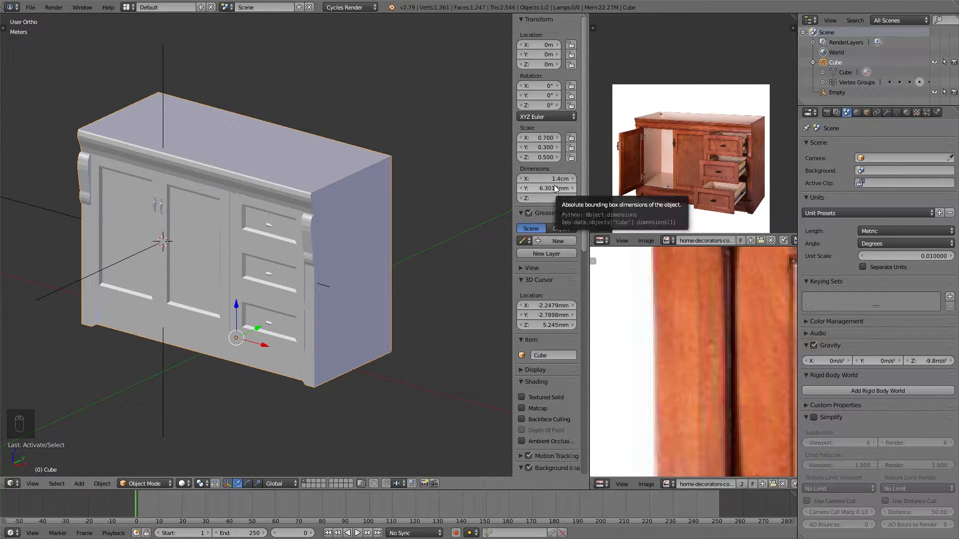
scroll(352, 141, down, 5)
scroll(347, 142, up, 5)
scroll(348, 160, down, 5)
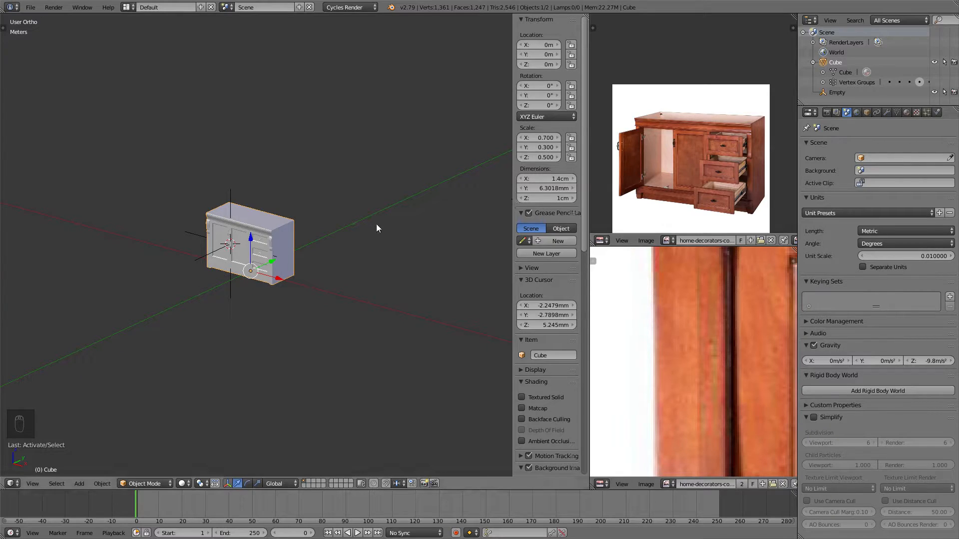
scroll(377, 223, down, 3)
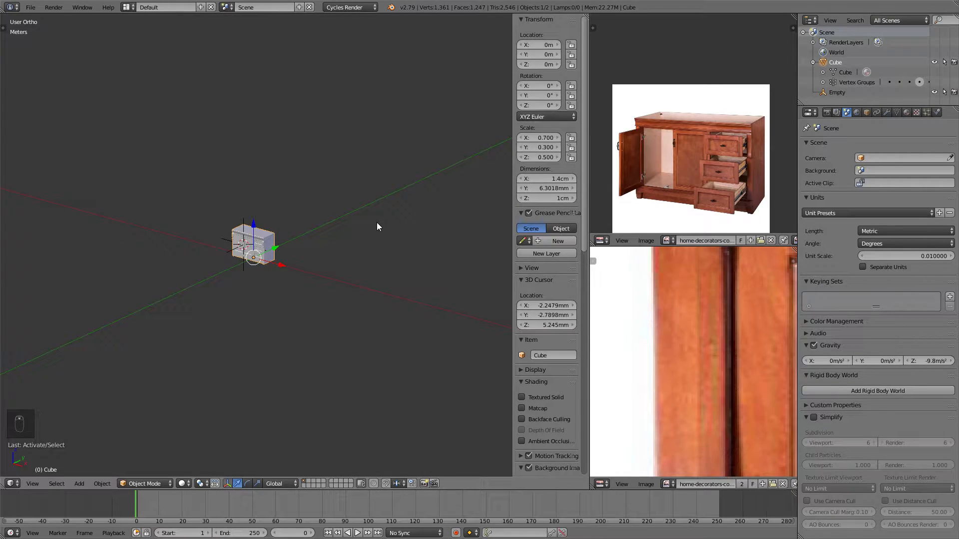
Scale the whole vanity uniformly by a factor of 100.
key(s)
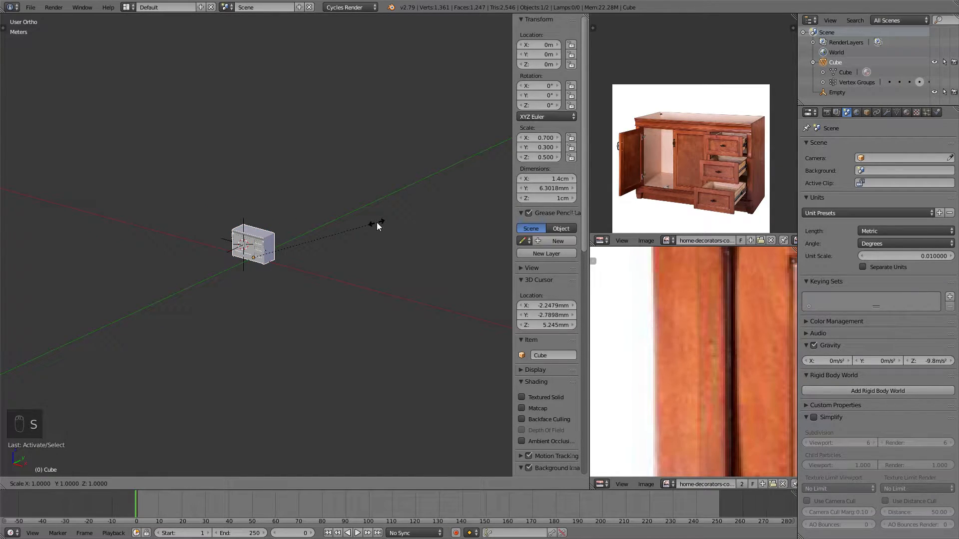
text(100)
key(Return)
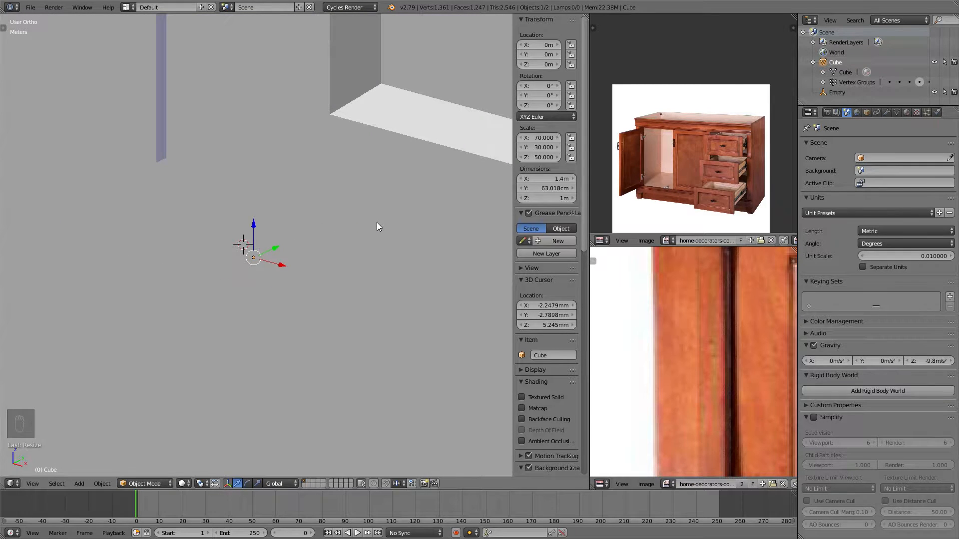
scroll(377, 222, down, 10)
scroll(313, 163, up, 3)
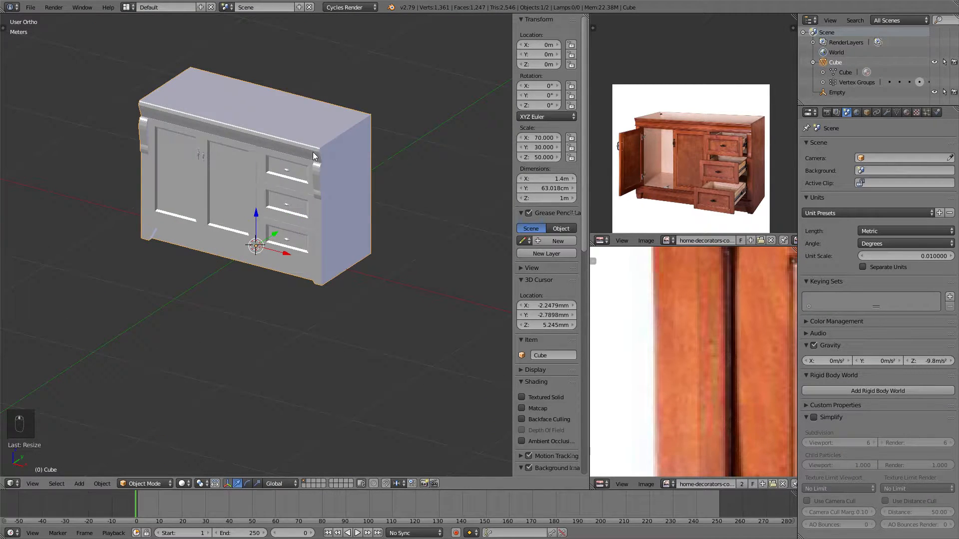
shift+middle_drag(314, 155, 335, 254)
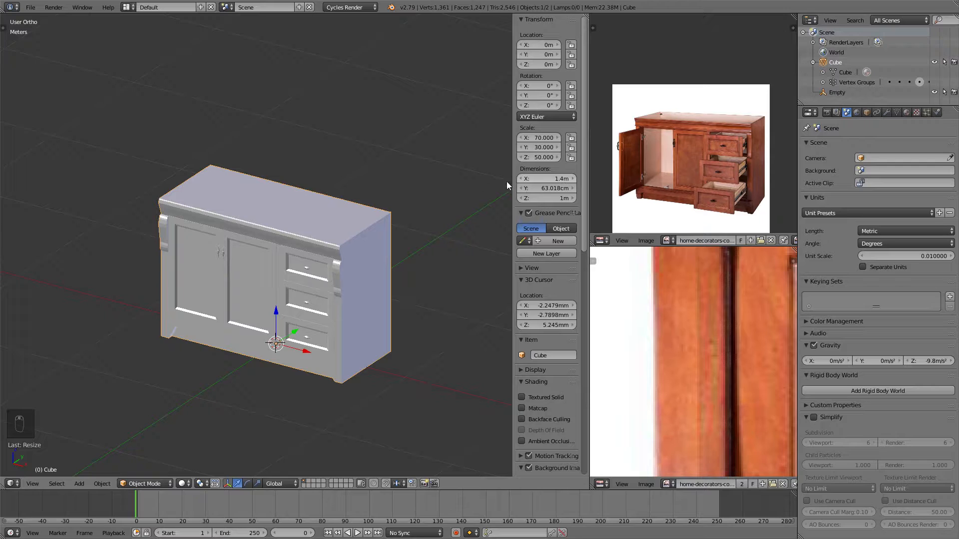
Apply the scale of the vanity object.
scroll(349, 184, up, 4)
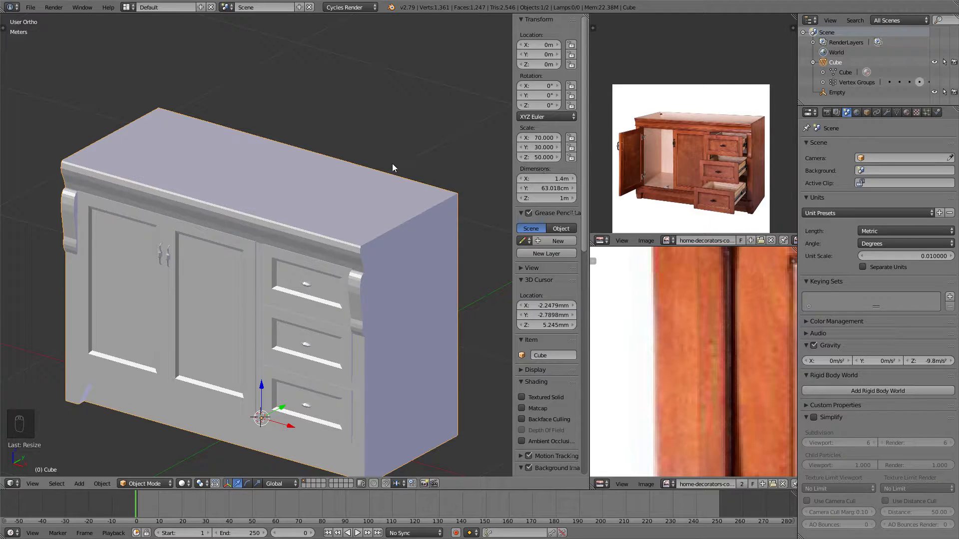
key(ctrl+a)
key(ctrl+a)
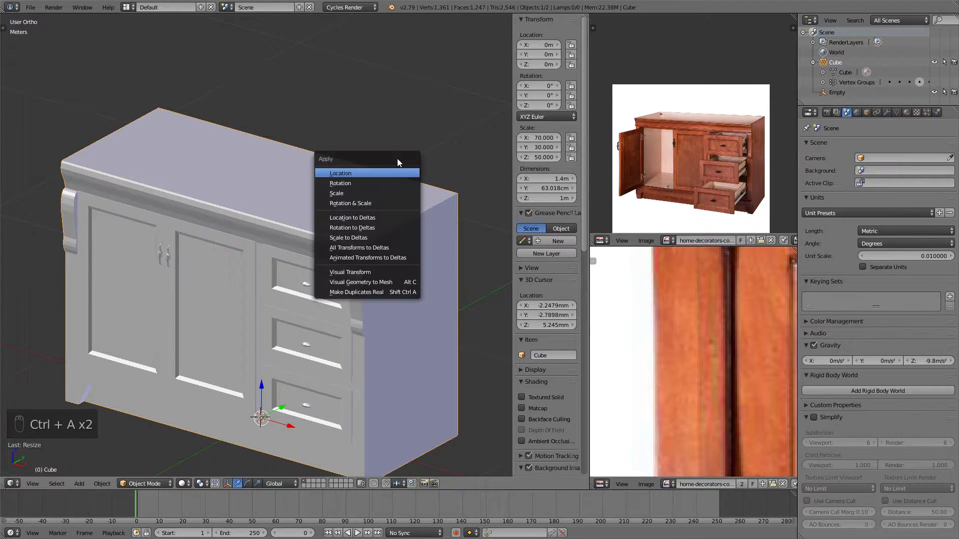
click(346, 192)
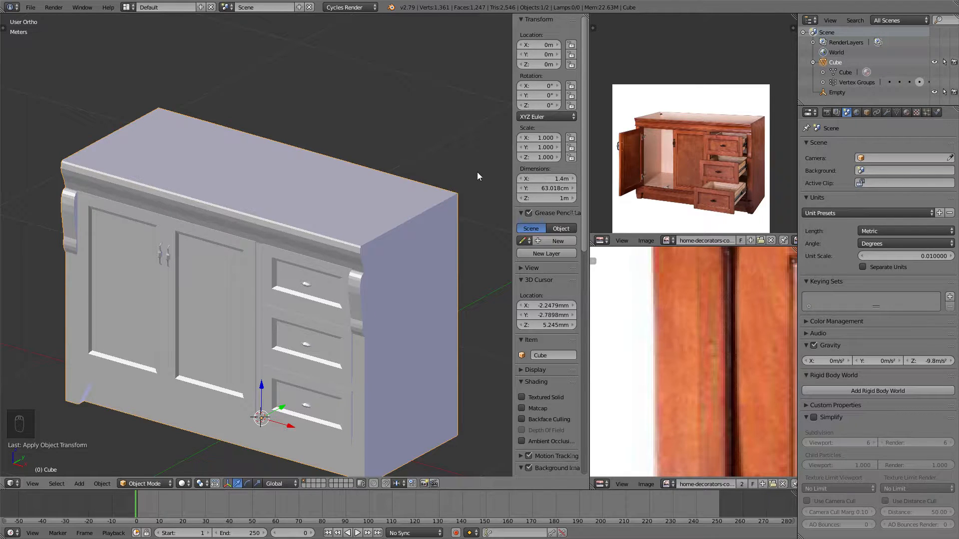
Add a single-bone armature at the 3D cursor and scale it up to about 73 cm tall.
scroll(470, 175, down, 4)
mouse_move(240, 198)
middle_down()
mouse_move(333, 196)
mouse_move(249, 191)
middle_up()
shift+middle_drag(201, 192, 225, 189)
shift+middle_drag(225, 189, 257, 187)
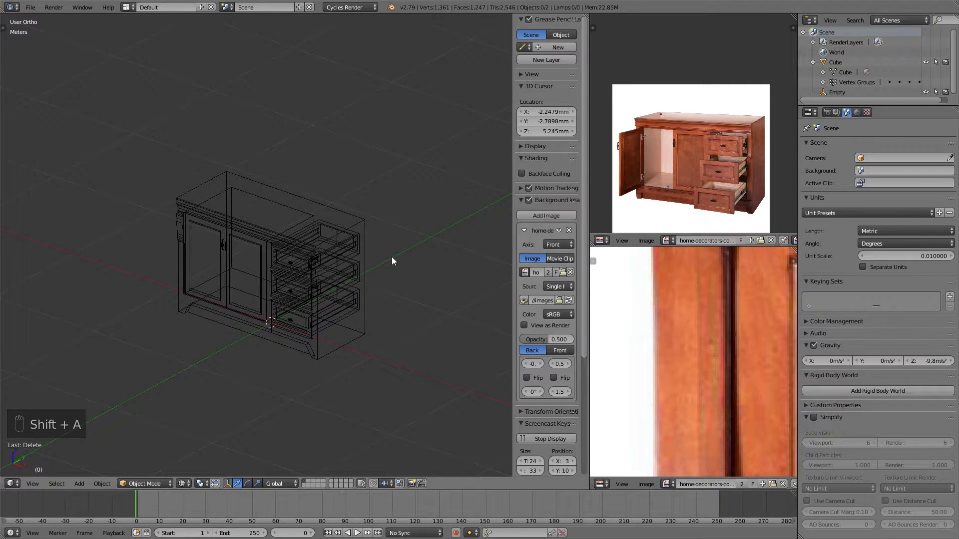
key(shift+a)
mouse_move(385, 257)
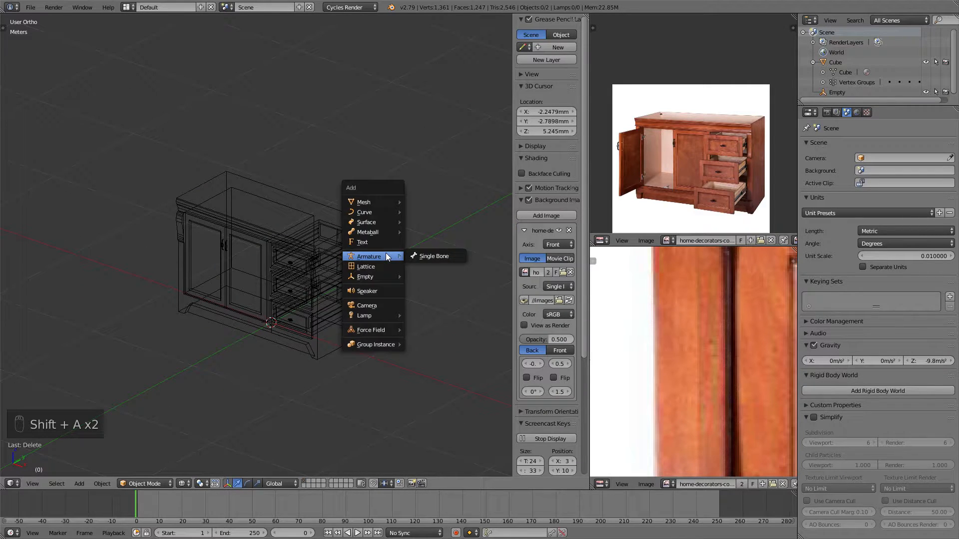
click(423, 257)
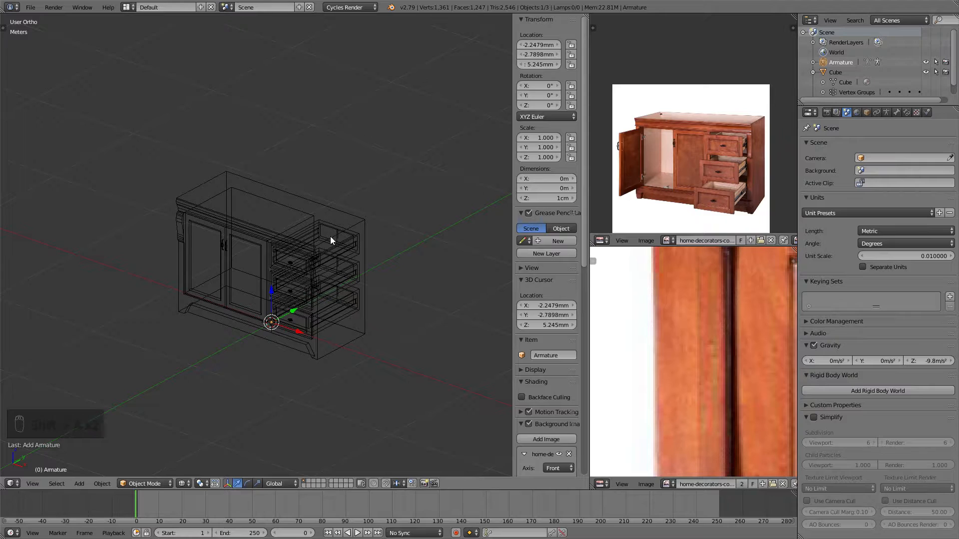
key(s)
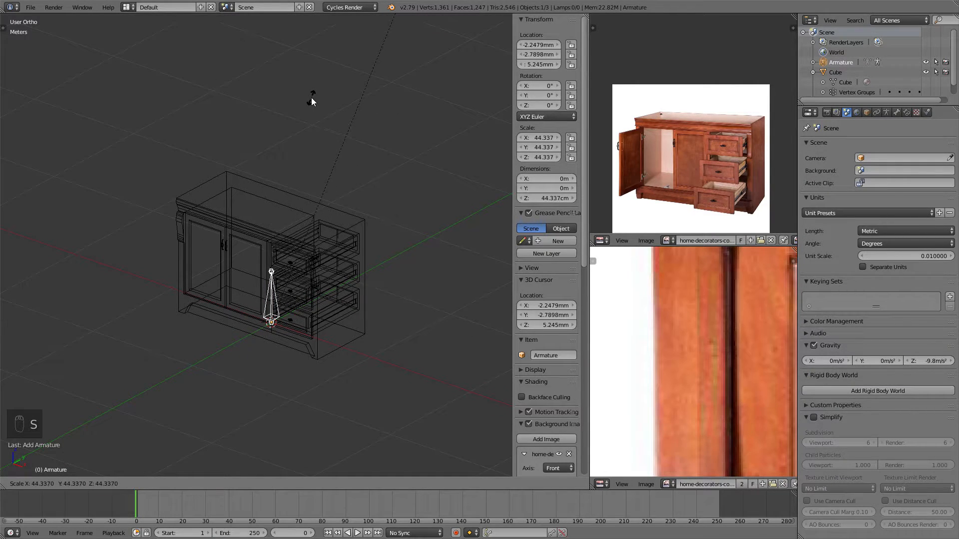
click(458, 293)
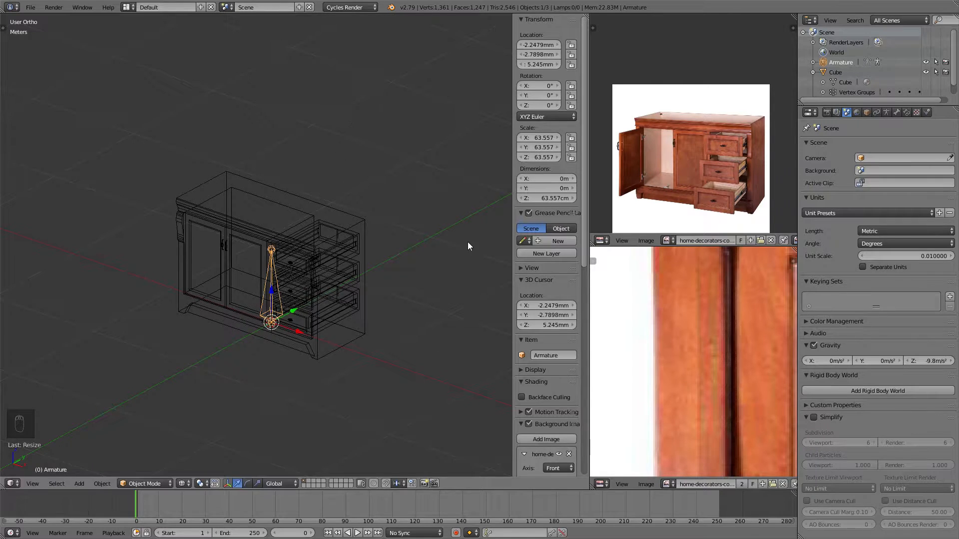
key(s)
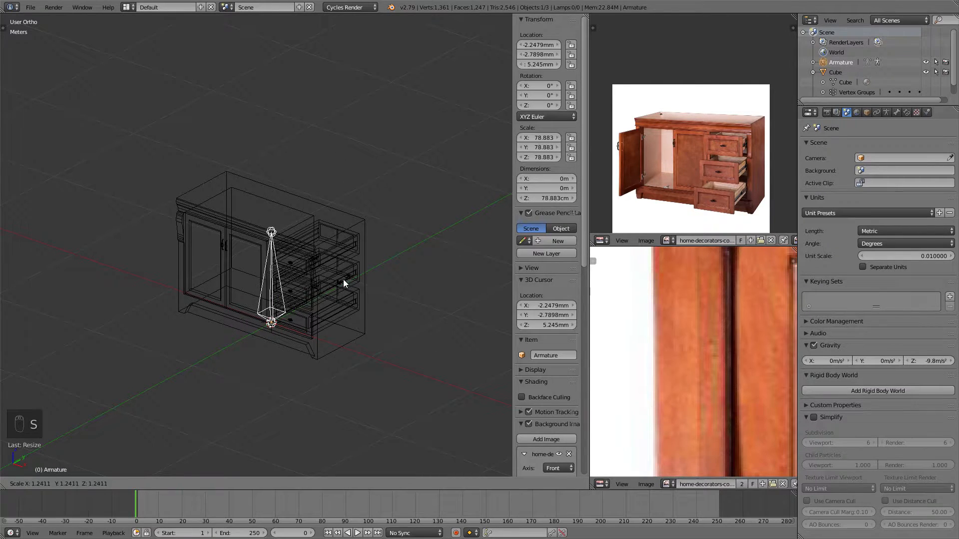
click(338, 283)
Apply the scale of the armature.
middle_drag(388, 259, 381, 214)
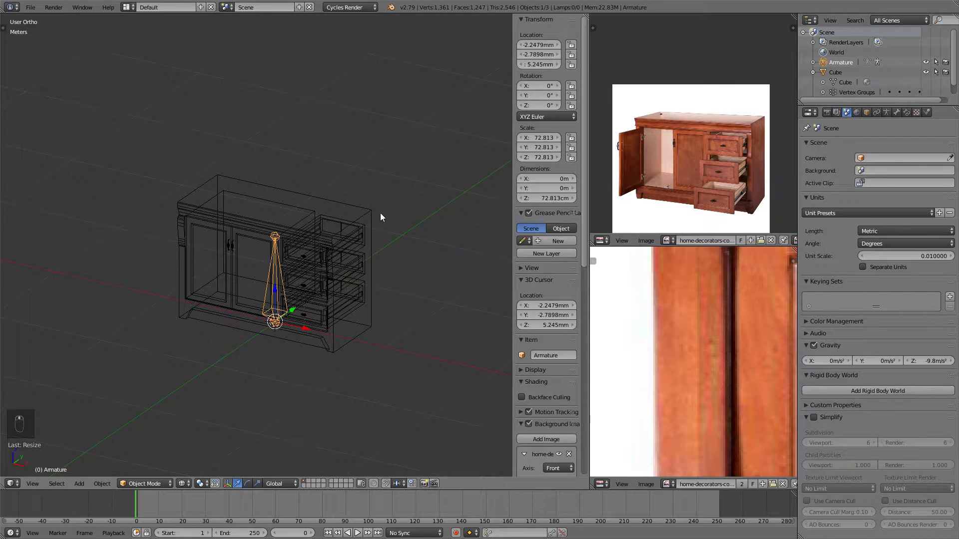
scroll(355, 227, up, 2)
scroll(381, 223, down, 2)
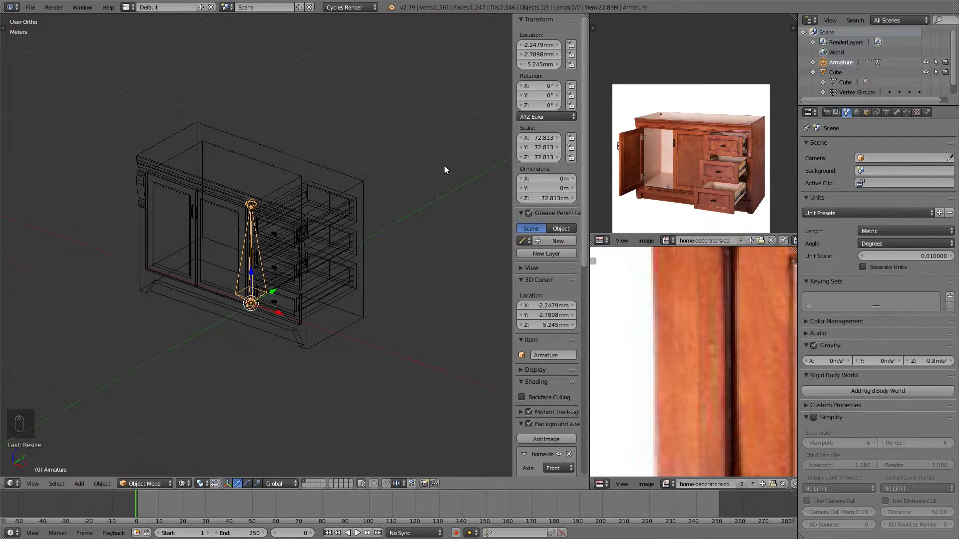
key(ctrl+a)
click(444, 165)
mouse_move(391, 180)
middle_down()
mouse_move(301, 184)
mouse_move(306, 199)
mouse_move(295, 203)
mouse_move(316, 184)
mouse_move(449, 179)
middle_up()
key(z)
key(z)
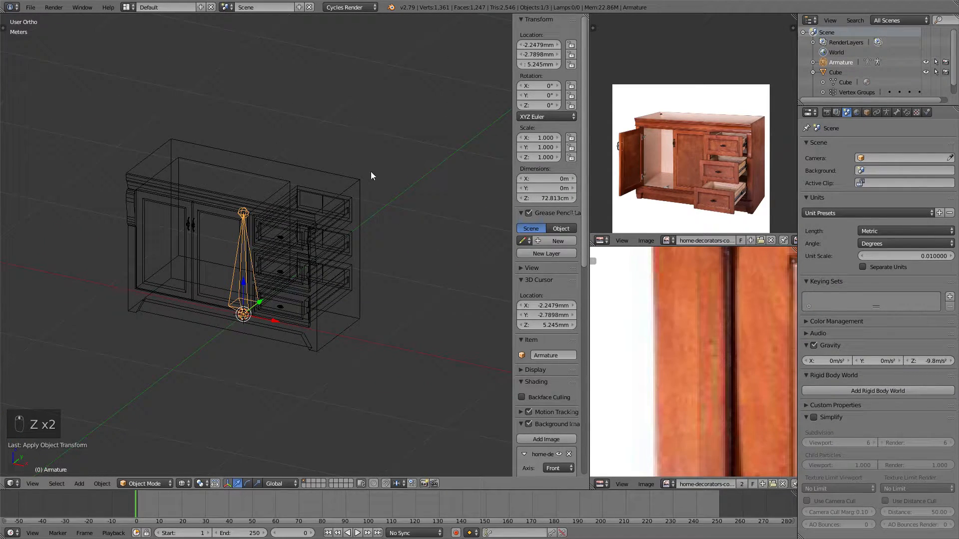
middle_drag(323, 215, 295, 219)
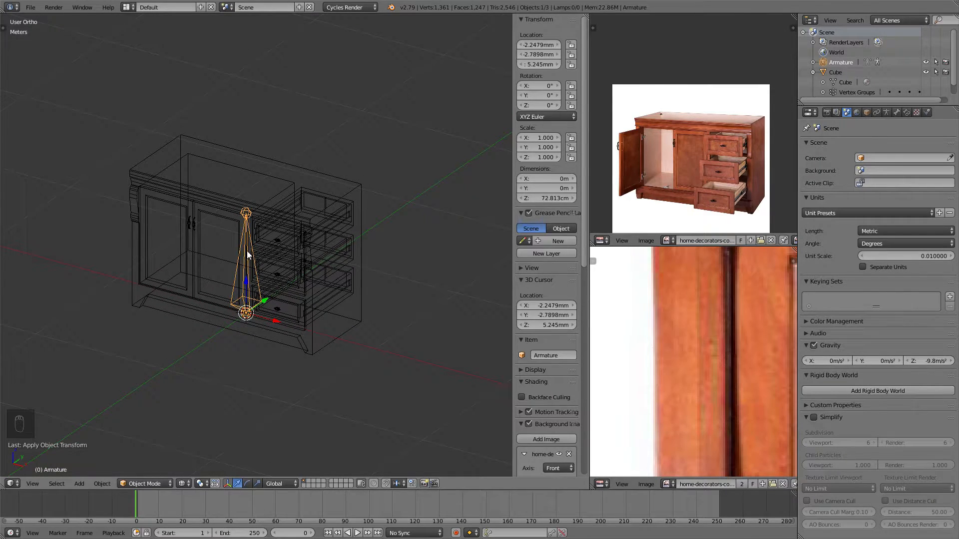
Check the static entry among the vanity mesh's vertex groups for matching bone names.
right_click(309, 244)
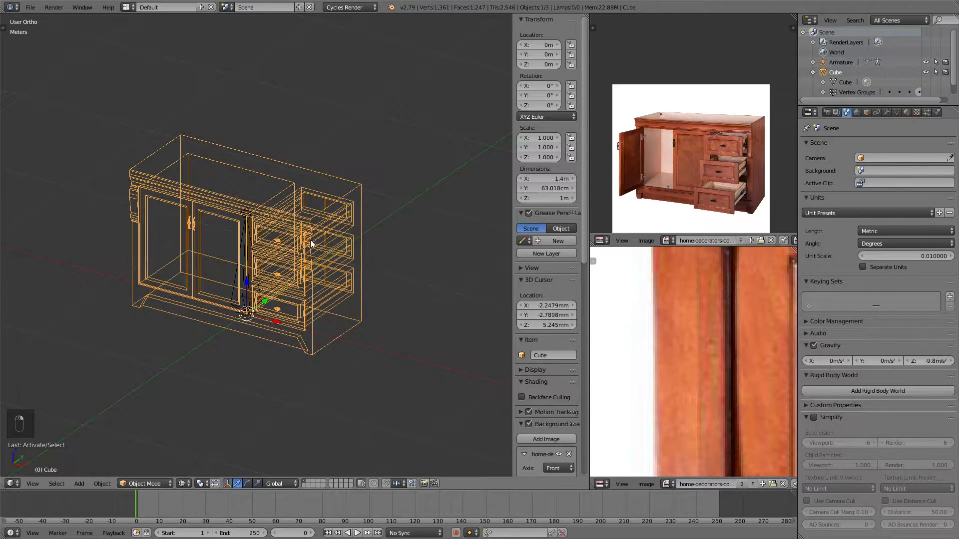
click(897, 113)
scroll(850, 246, up, 1)
click(847, 233)
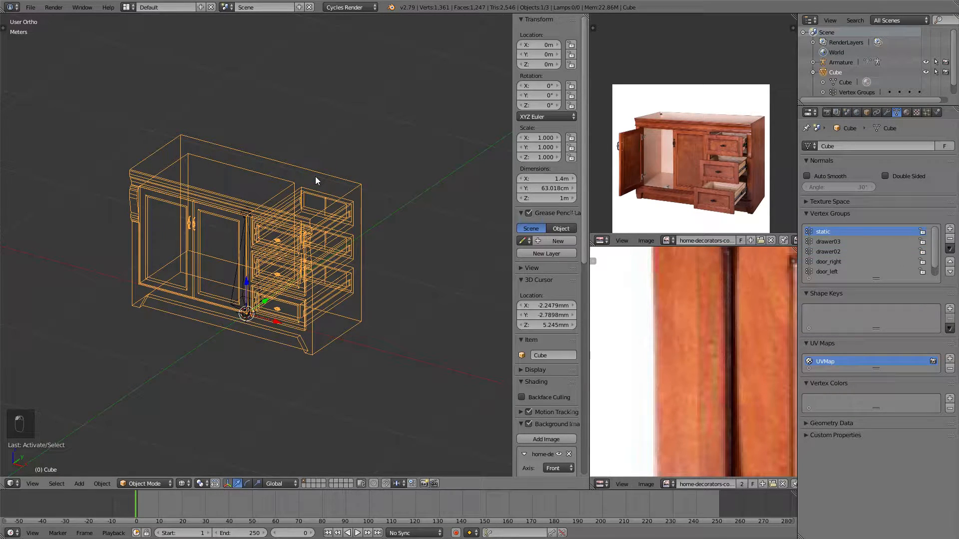
Rename the armature's bone to static.
right_click(238, 264)
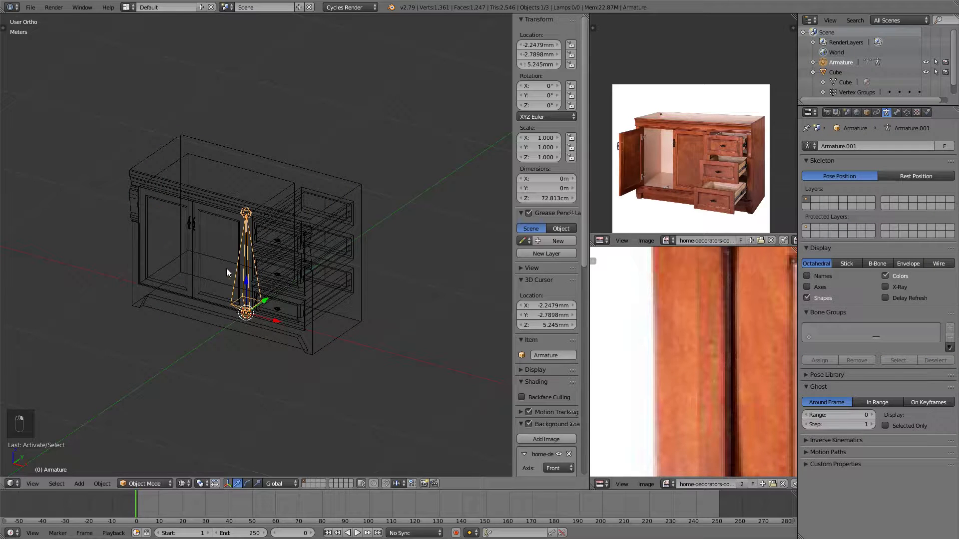
click(867, 113)
click(884, 113)
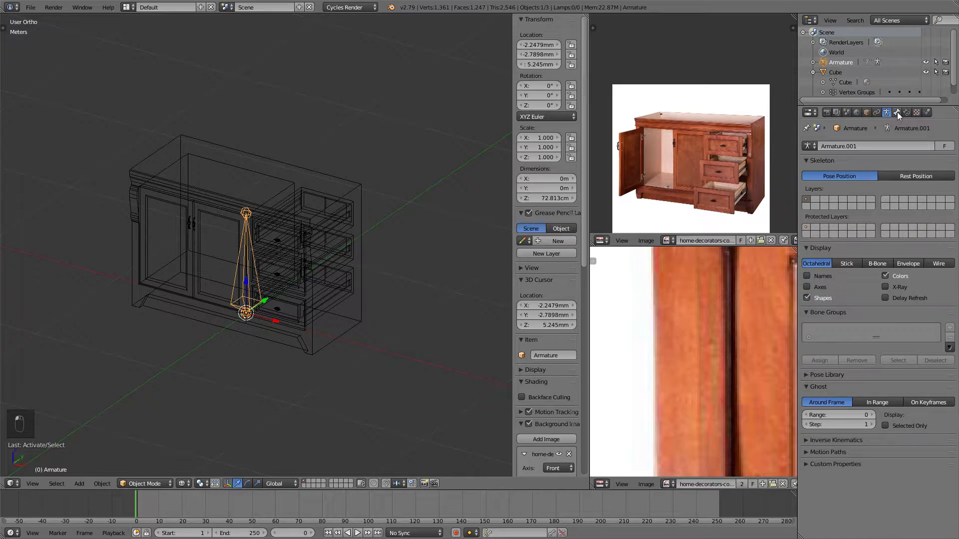
click(896, 112)
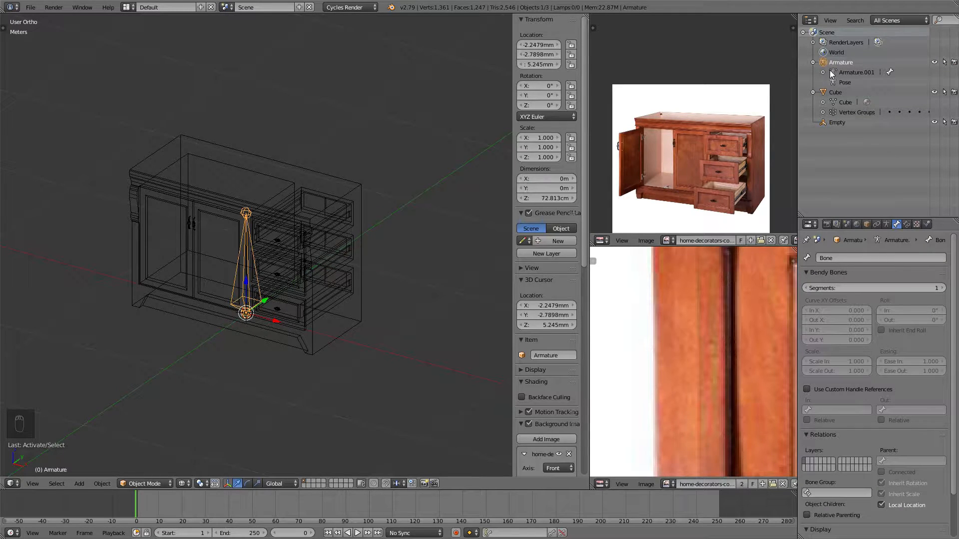
click(823, 73)
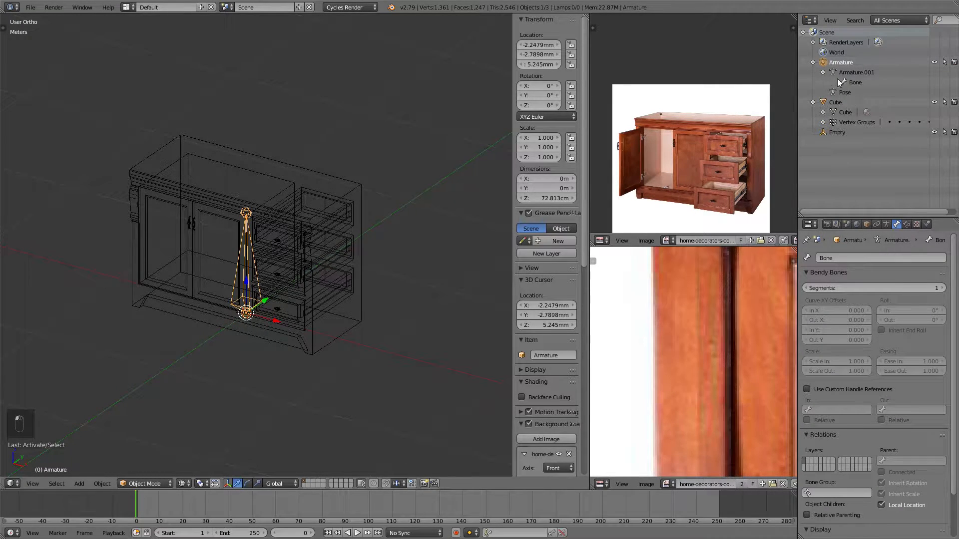
click(866, 257)
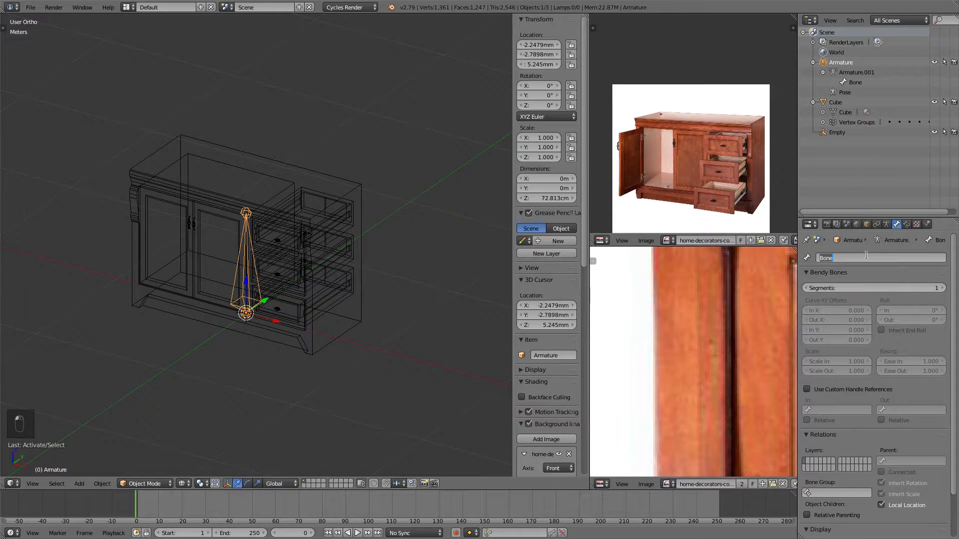
text(static)
key(Return)
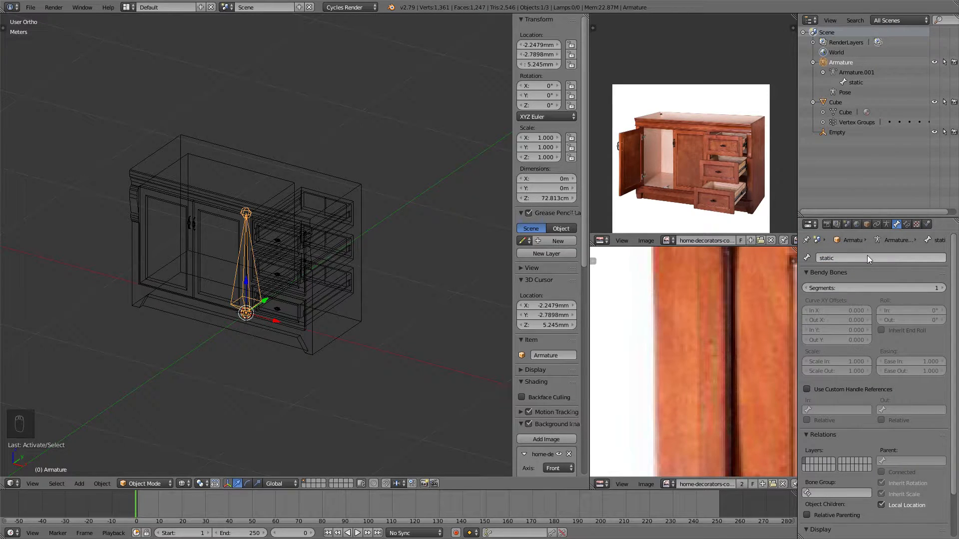
Duplicate the static bone in armature editing and move the copy about 40.9 cm along X to the drawer column.
middle_drag(272, 216, 316, 194)
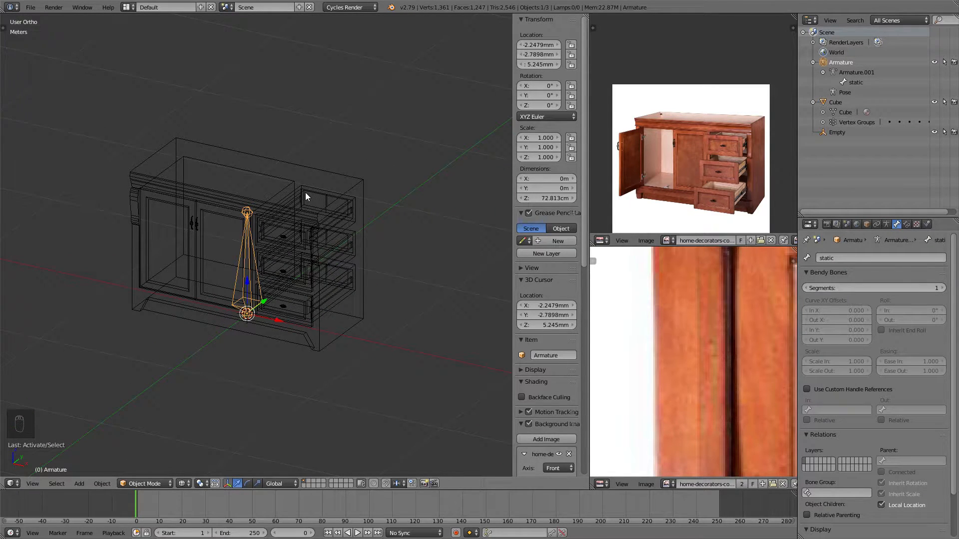
middle_drag(243, 251, 280, 228)
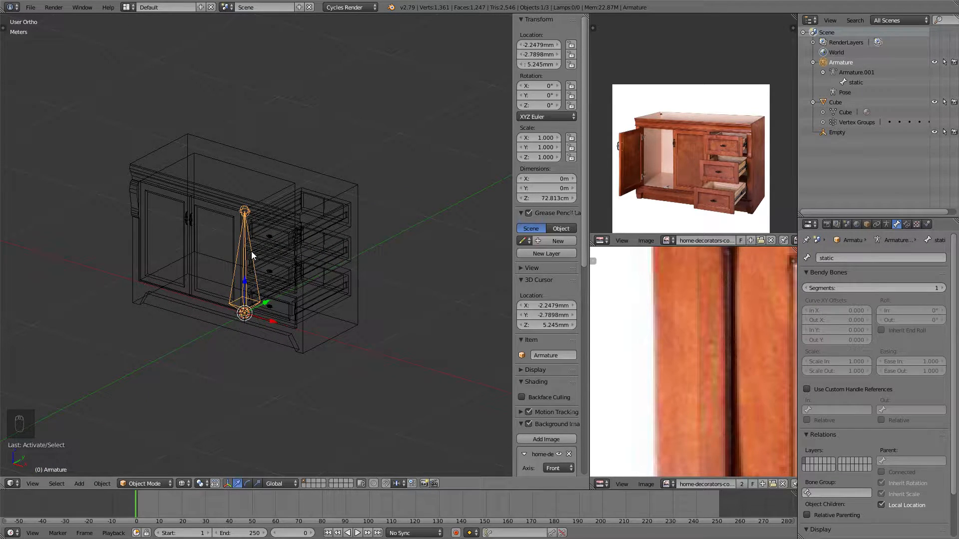
mouse_move(251, 252)
middle_down()
mouse_move(261, 240)
mouse_move(243, 248)
middle_up()
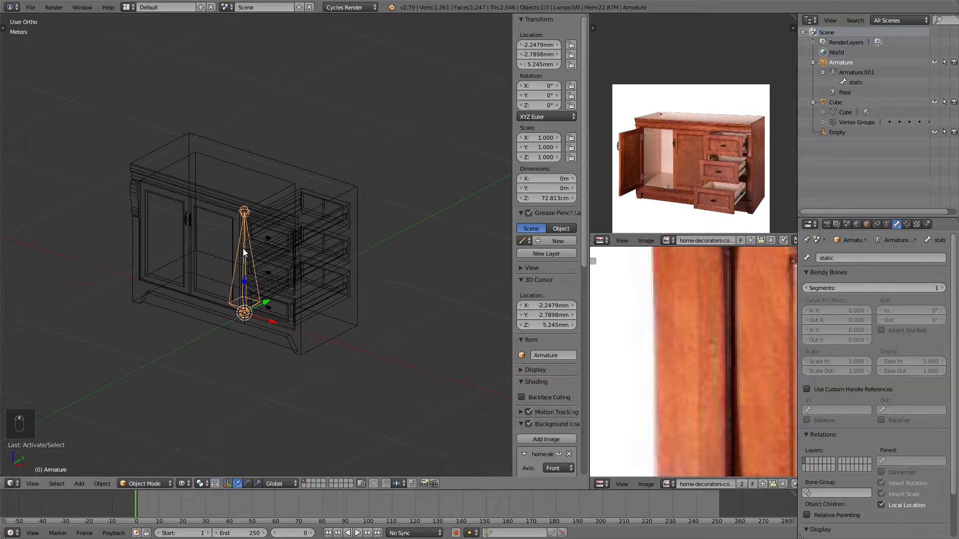
key(Tab)
right_click(254, 260)
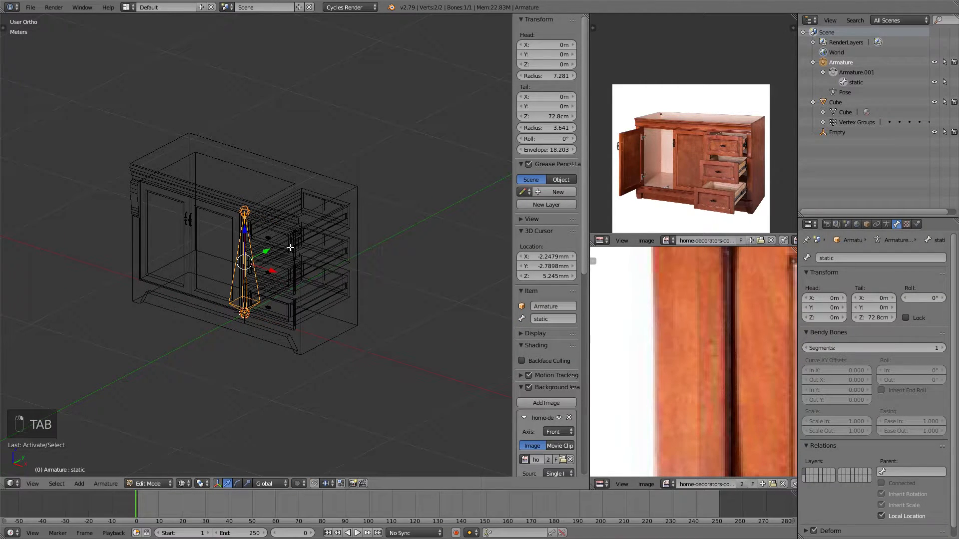
middle_drag(290, 247, 342, 222)
key(shift+d)
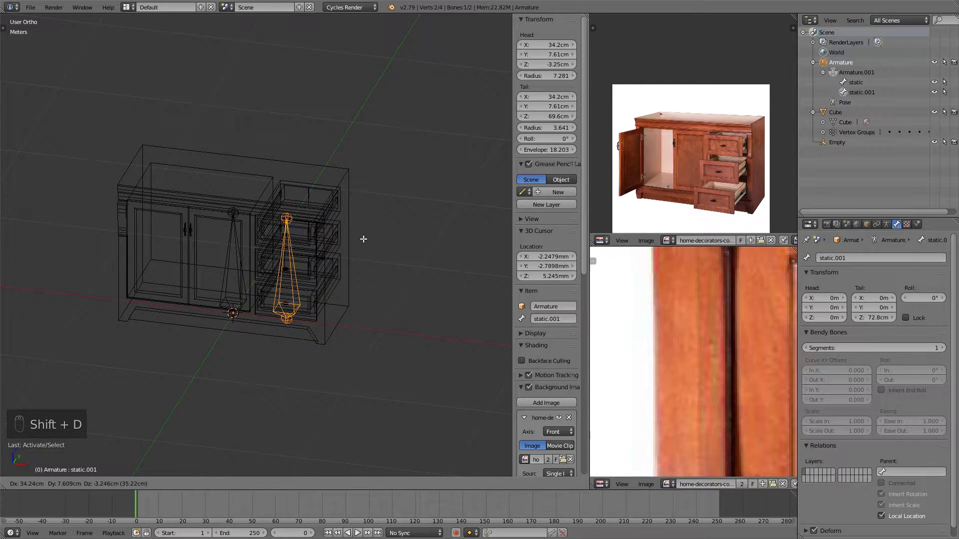
right_click(385, 247)
Rotate the duplicated bone 90° about the global X axis.
middle_drag(391, 250, 377, 235)
key(r)
text(x)
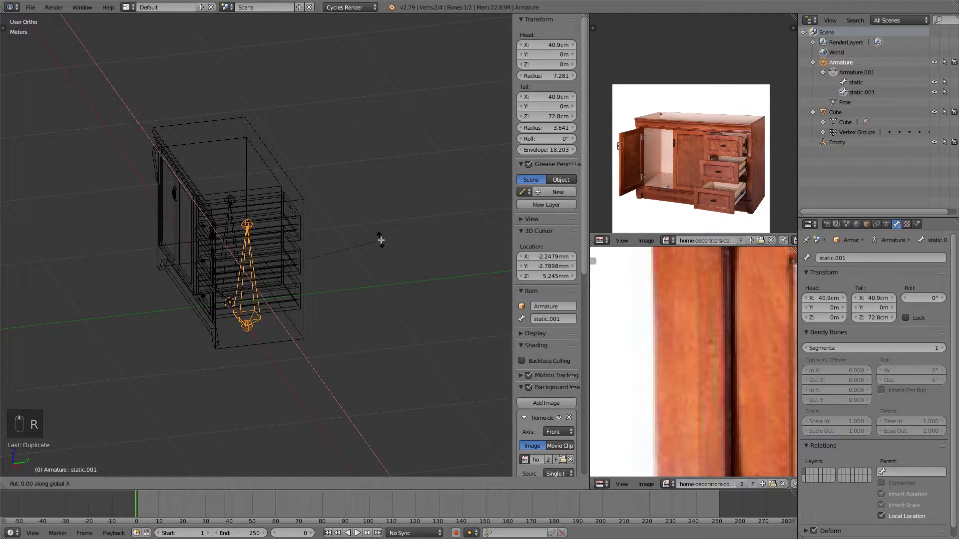
text(90)
key(Return)
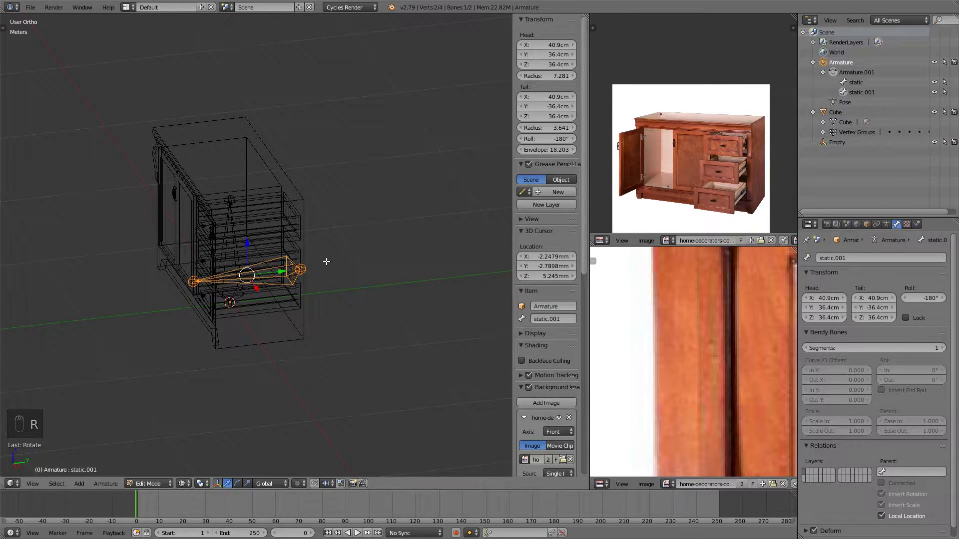
Shrink the duplicated bone to about 50 cm long and raise it into the uppermost drawer at a height of about 78.3 cm.
key(KP_1)
key(KP_3)
key(s)
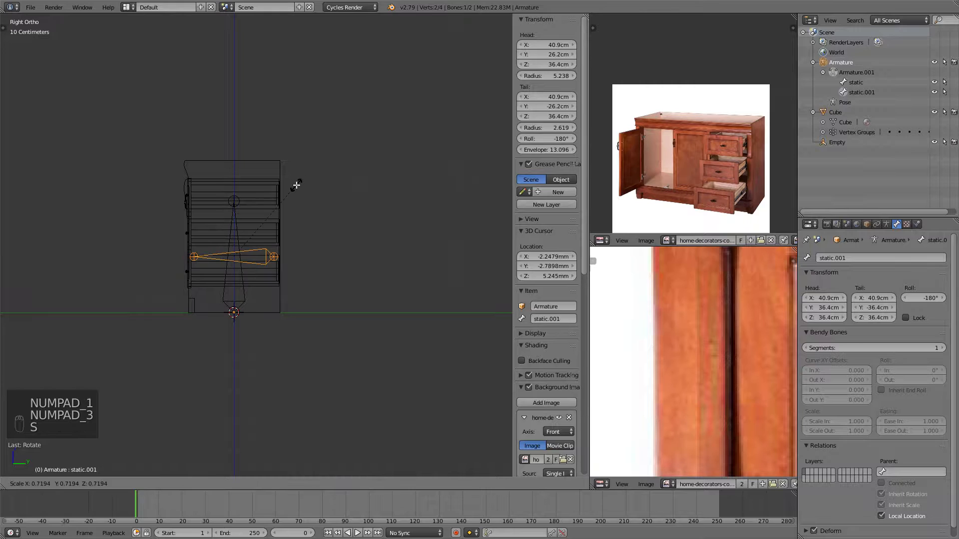
key(g)
click(300, 122)
key(s)
click(294, 124)
key(g)
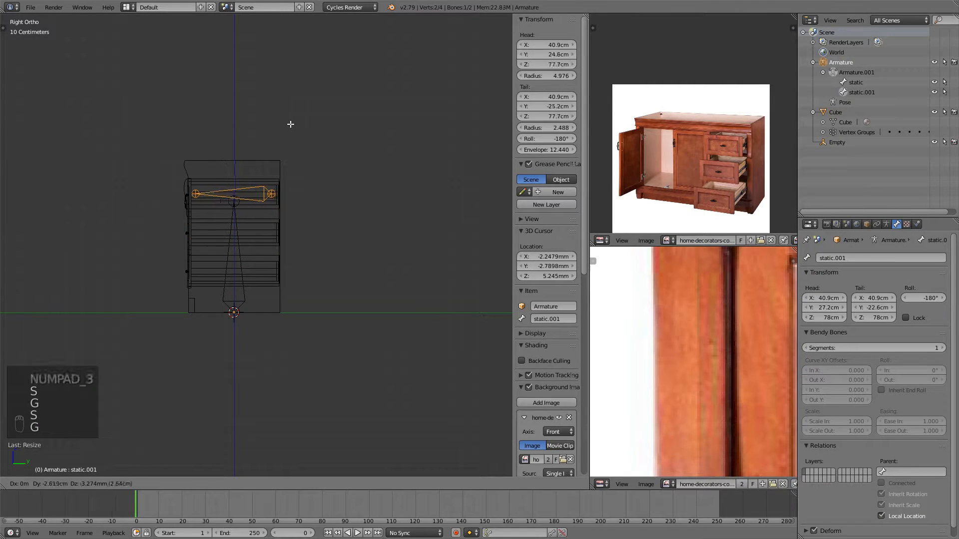
click(289, 123)
middle_drag(171, 145, 336, 193)
key(z)
scroll(335, 193, up, 3)
key(z)
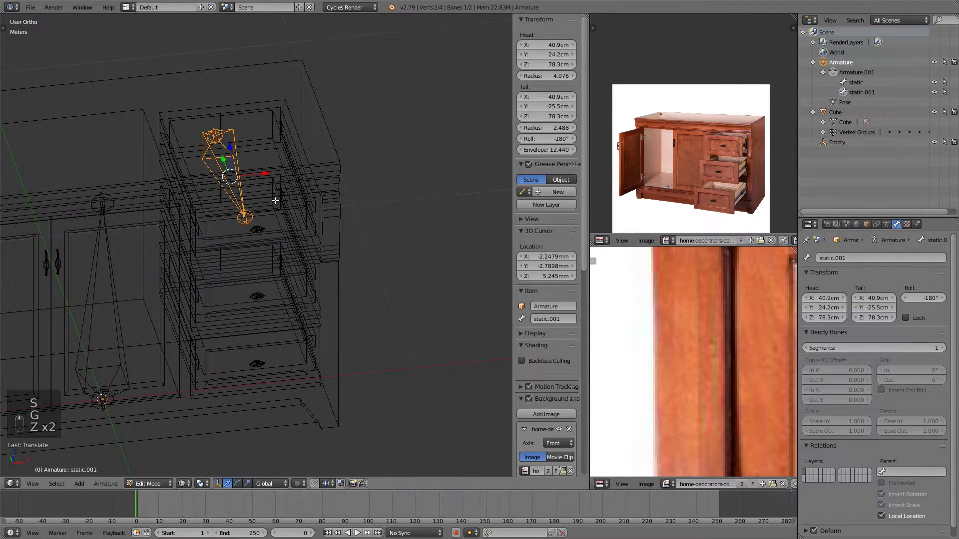
Switch from armature editing to editing the vanity mesh and select only the members of the drawer01 vertex group.
key(Tab)
right_click(273, 217)
key(Tab)
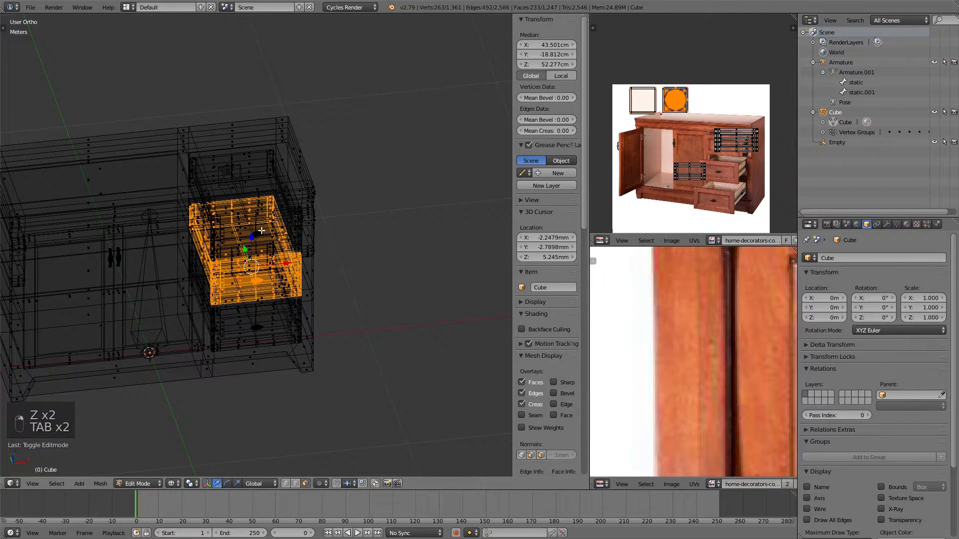
right_click(261, 231)
click(896, 224)
scroll(844, 366, down, 1)
click(833, 382)
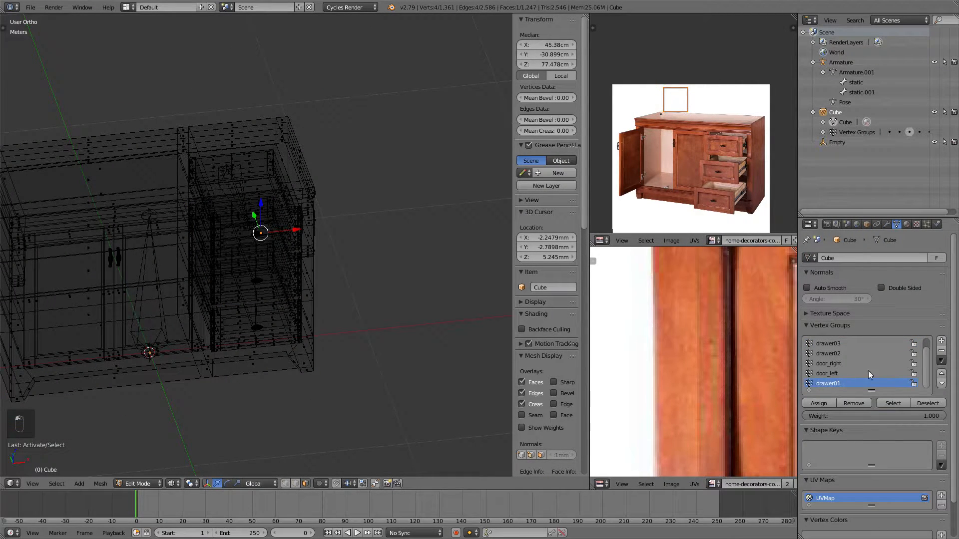
click(891, 402)
Snap the 3D cursor to the centre of the selected drawer geometry and leave mesh editing.
middle_drag(340, 241, 315, 232)
key(shift+s)
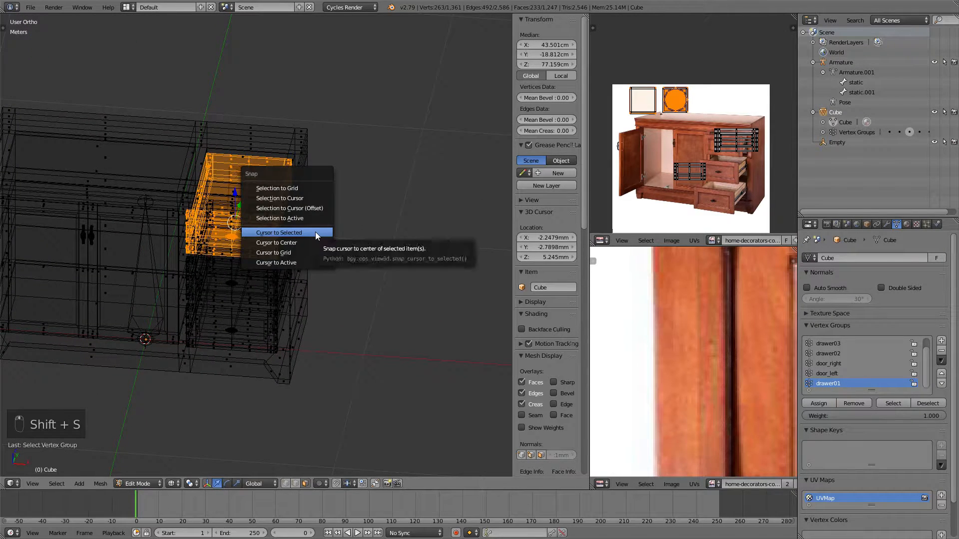
click(306, 232)
middle_drag(332, 240, 336, 220)
key(Tab)
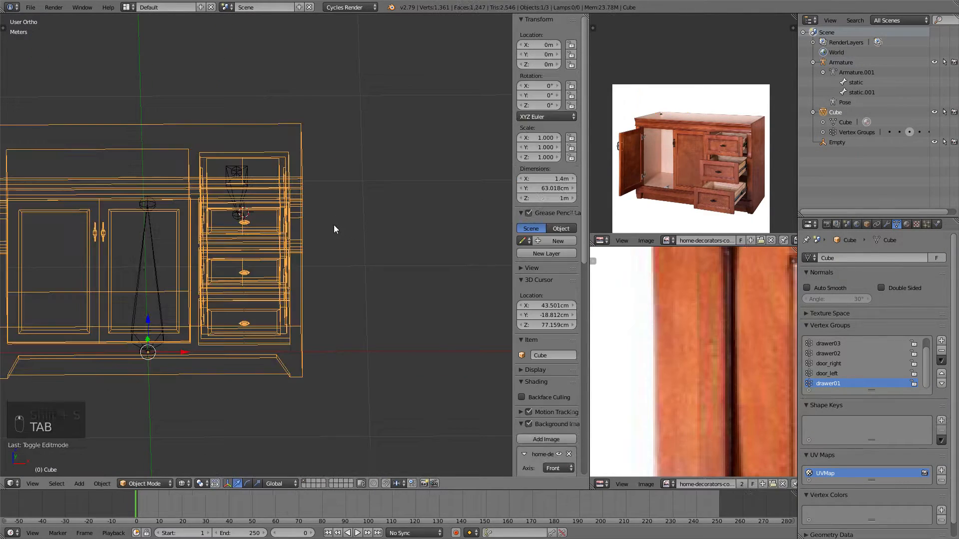
Return to editing the armature and snap the duplicated drawer bone to the 3D cursor.
right_click(155, 248)
key(Tab)
mouse_move(334, 232)
middle_down()
mouse_move(291, 246)
mouse_move(348, 242)
middle_up()
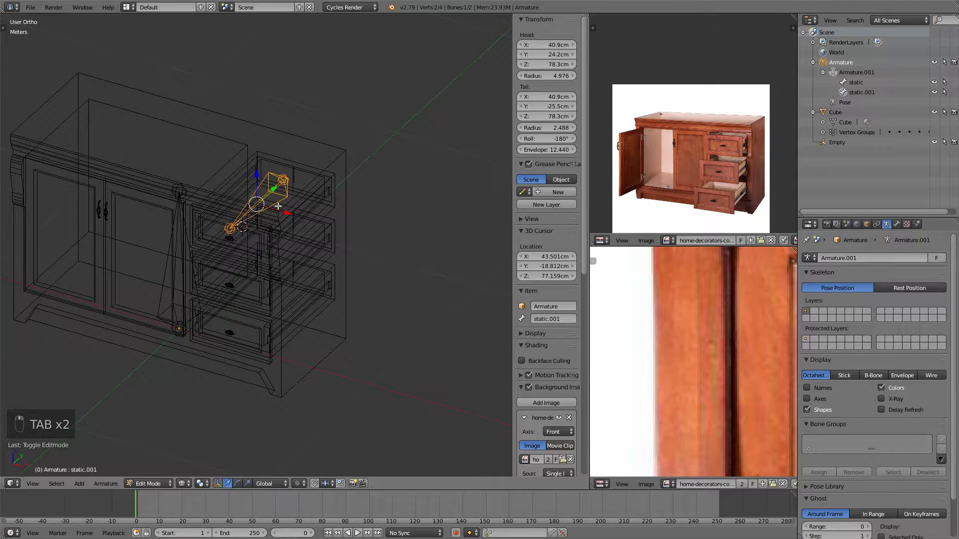
right_click(262, 197)
key(shift+s)
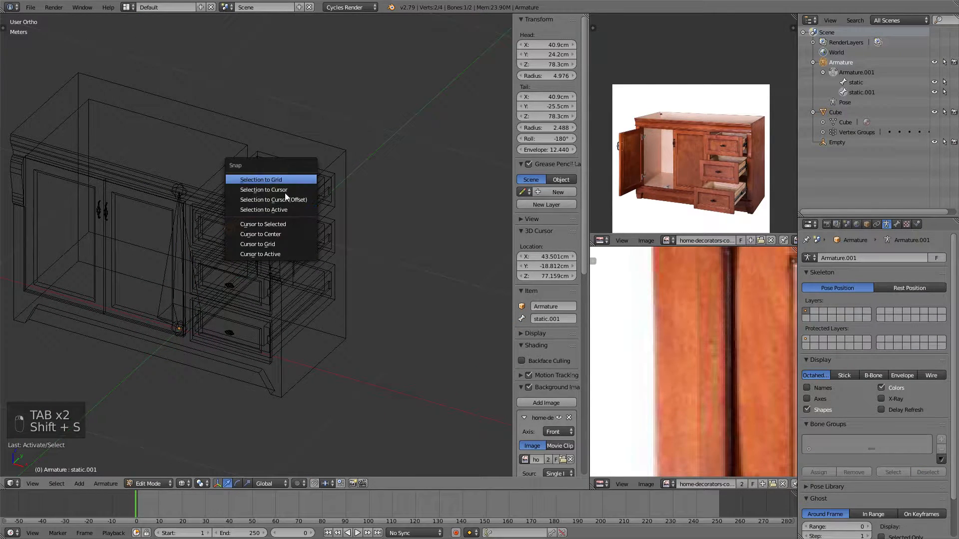
click(275, 193)
Slide the drawer bone back along the global Y axis into the uppermost drawer and leave armature editing.
middle_drag(276, 212, 294, 218)
key(g)
key(y)
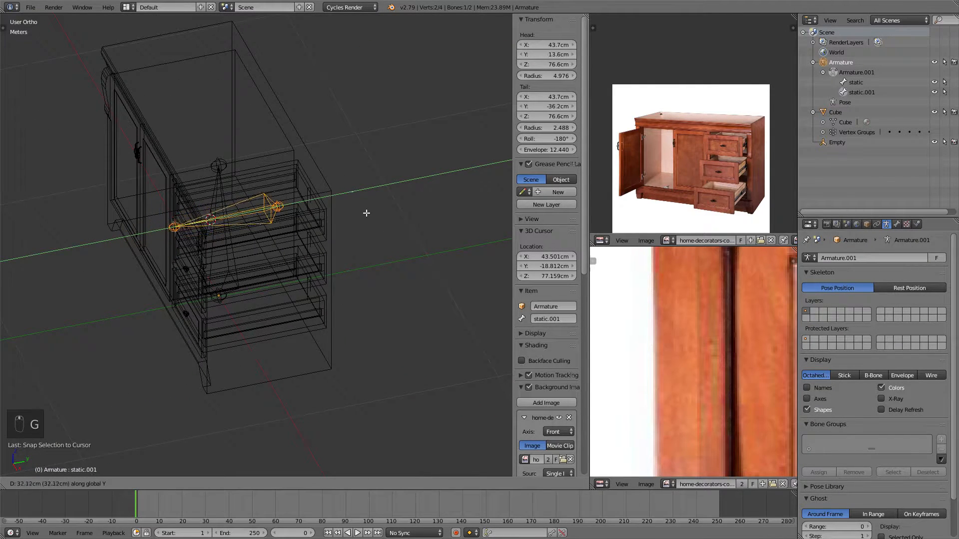
click(385, 205)
key(z)
middle_drag(308, 219, 335, 307)
key(Tab)
key(Tab)
key(z)
scroll(336, 207, up, 4)
key(Tab)
middle_drag(289, 173, 238, 311)
Switch the armature to Pose Mode, select the static and drawer bones in turn, and return to Object Mode.
click(147, 482)
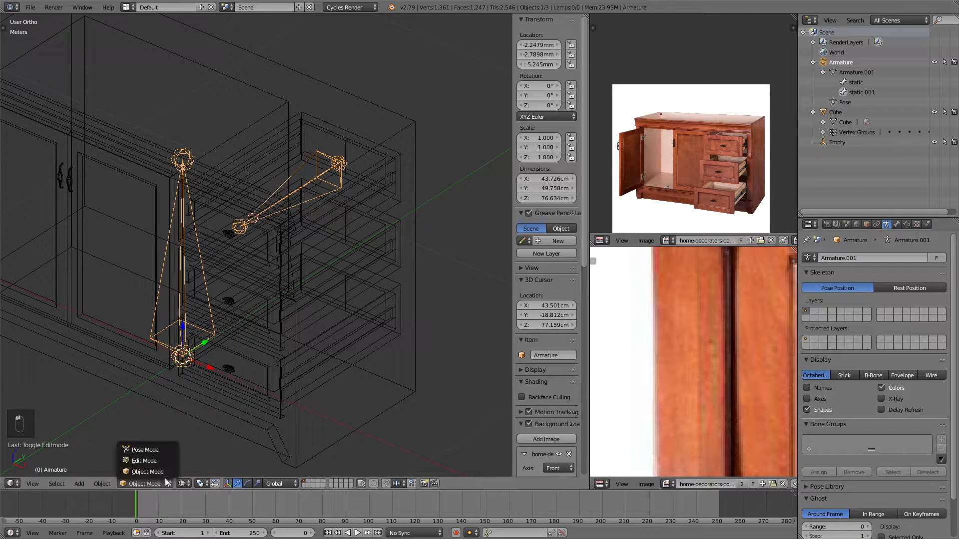
click(148, 451)
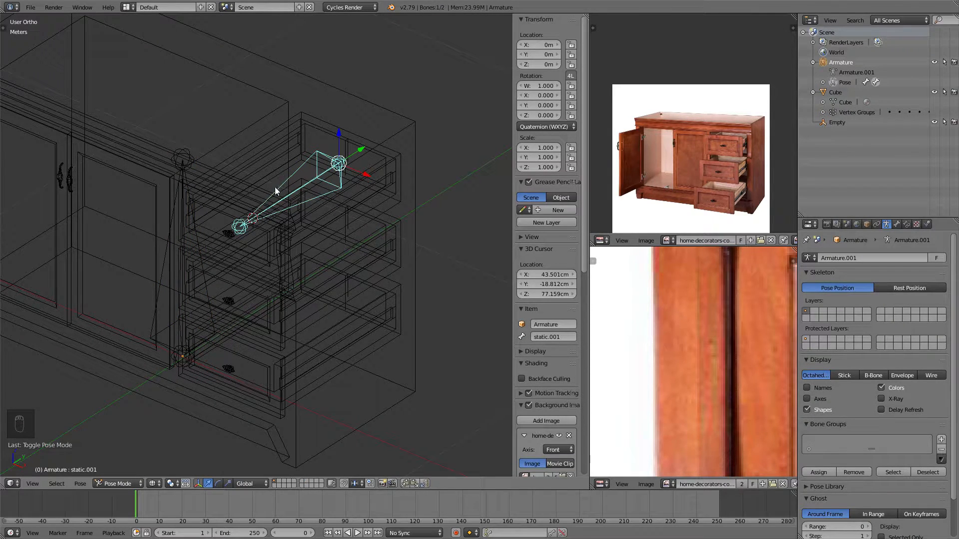
right_click(321, 178)
right_click(185, 266)
right_click(316, 175)
middle_drag(278, 214, 227, 183)
click(116, 483)
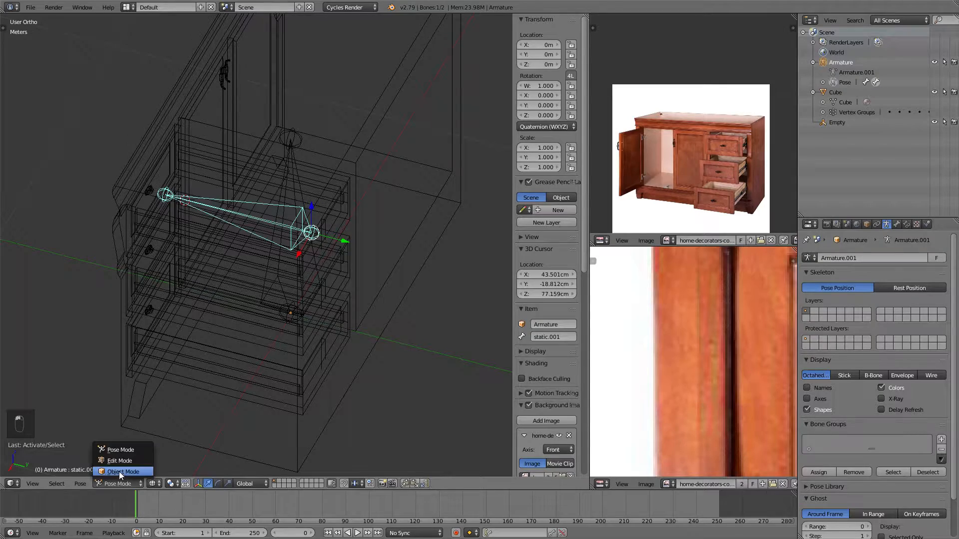
click(118, 472)
middle_drag(239, 304, 252, 263)
scroll(215, 221, down, 3)
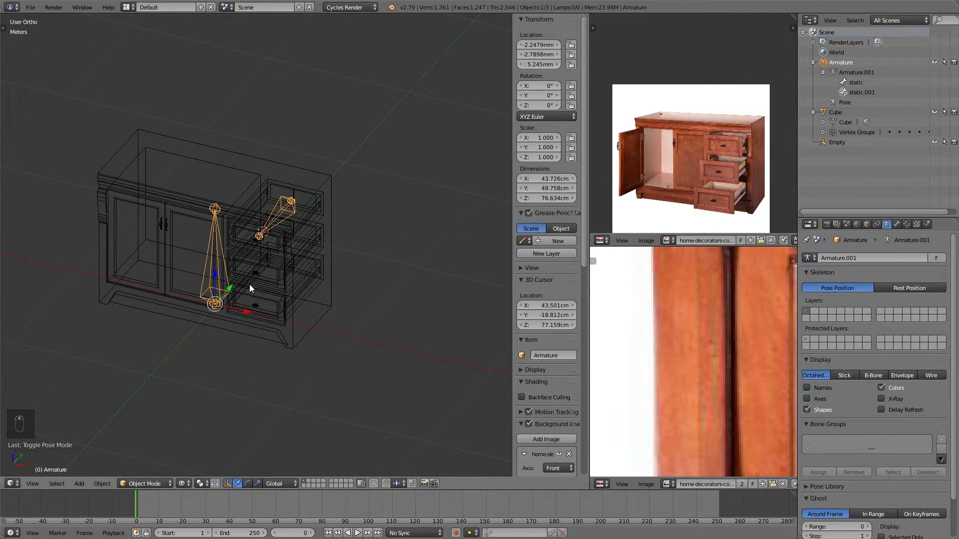
scroll(290, 200, up, 3)
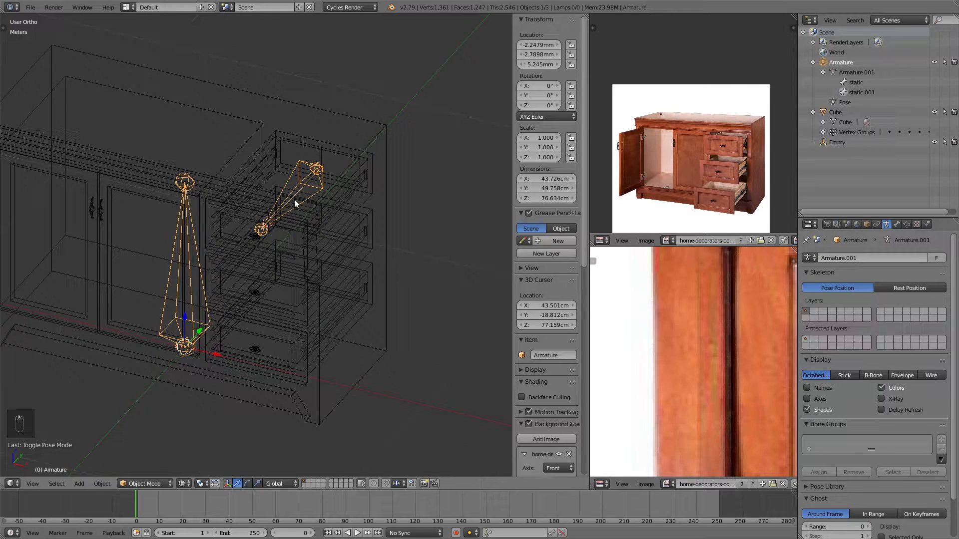
Put the armature in Pose Mode and try pulling the drawer bone out along the global Y axis.
middle_drag(352, 185, 307, 281)
click(145, 484)
click(150, 450)
key(g)
key(y)
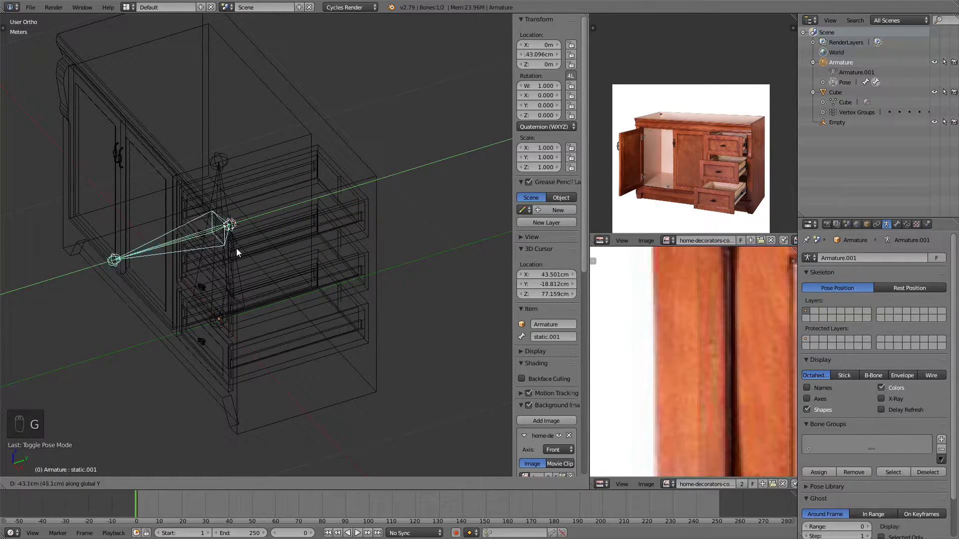
right_click(349, 231)
middle_drag(348, 231, 358, 227)
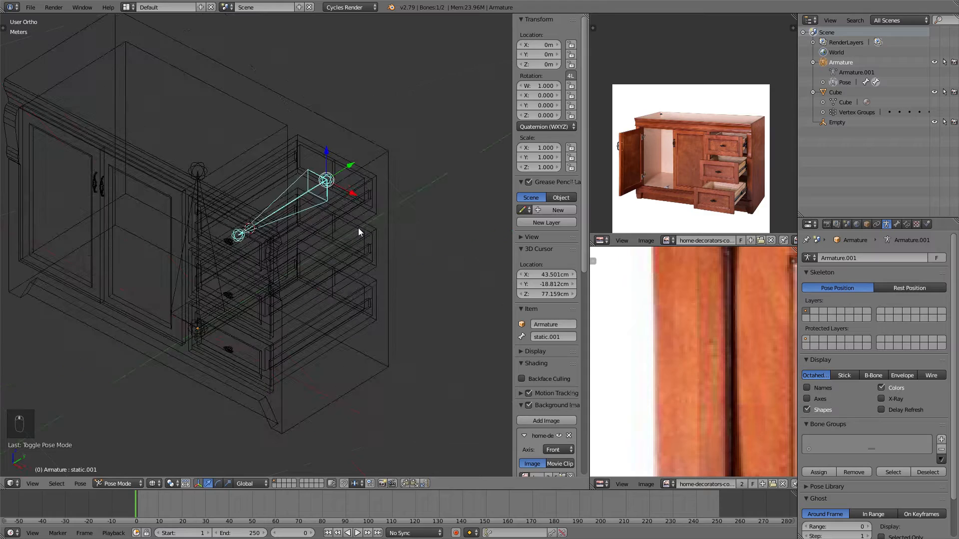
Rename the selected drawer bone as drawer01.
click(896, 224)
click(844, 257)
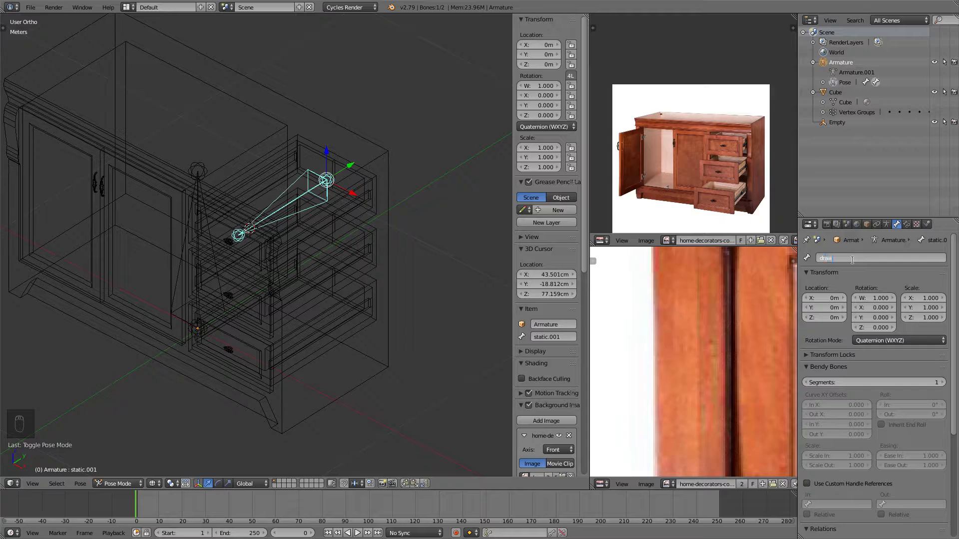
key(Return)
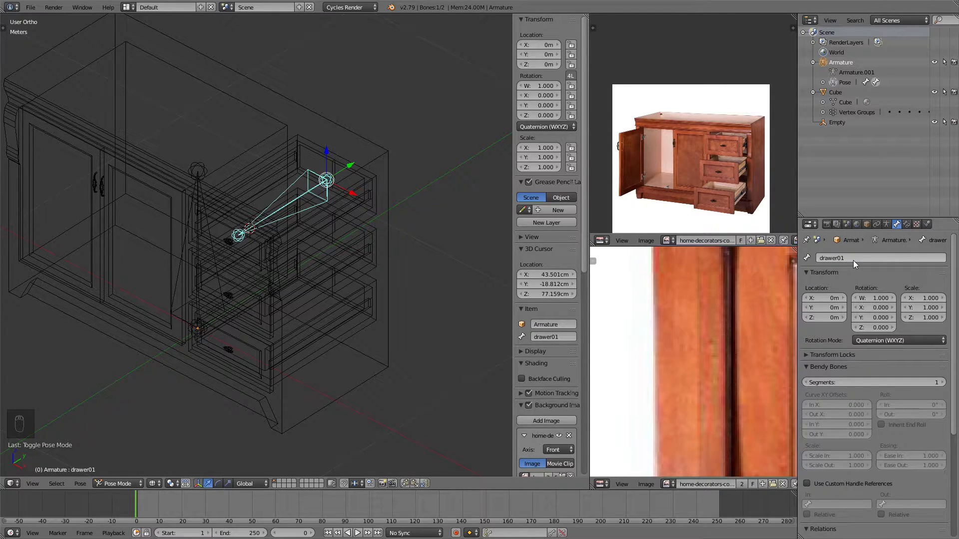
Parent the vanity mesh to the Armature object with the Armature parent type.
right_click(313, 268)
scroll(265, 250, down, 3)
scroll(215, 238, up, 3)
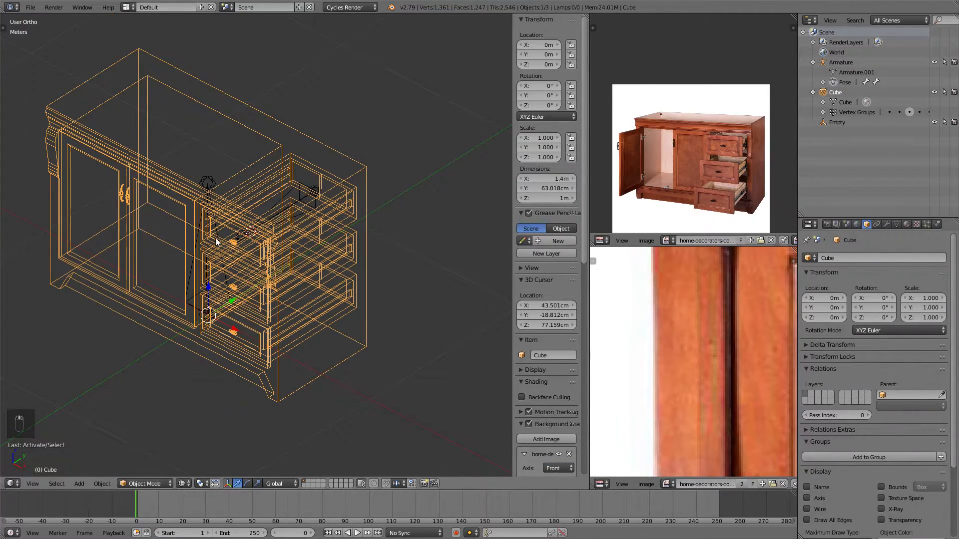
middle_drag(215, 238, 223, 232)
middle_drag(185, 259, 256, 230)
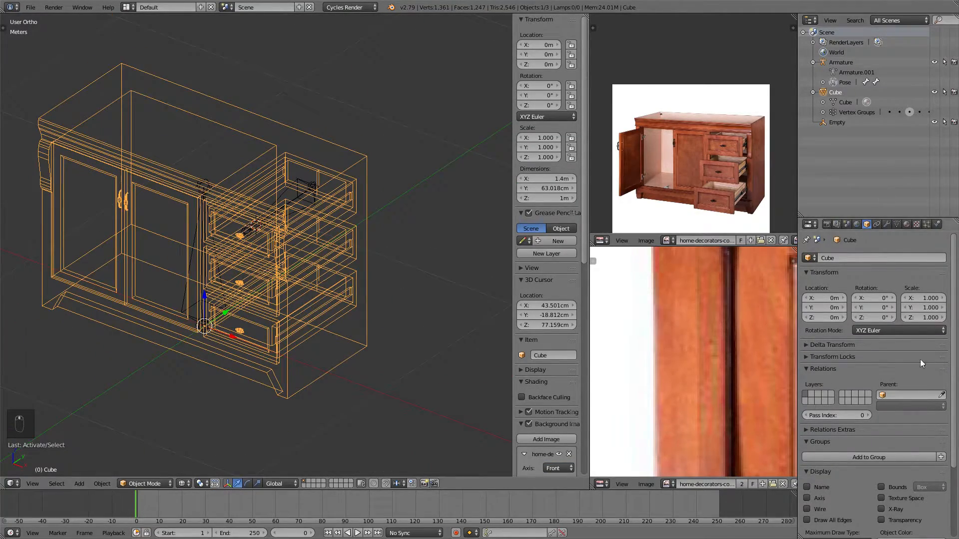
click(895, 395)
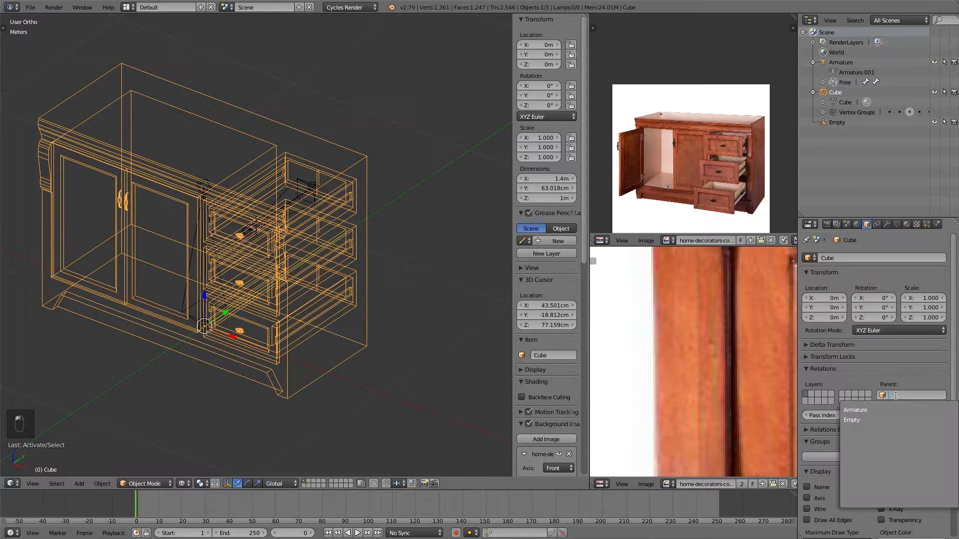
click(867, 411)
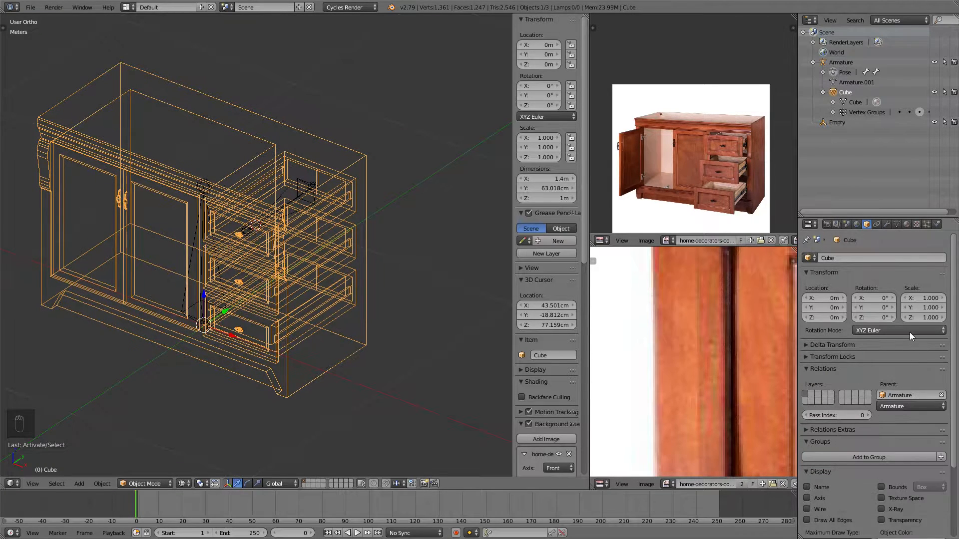
click(899, 404)
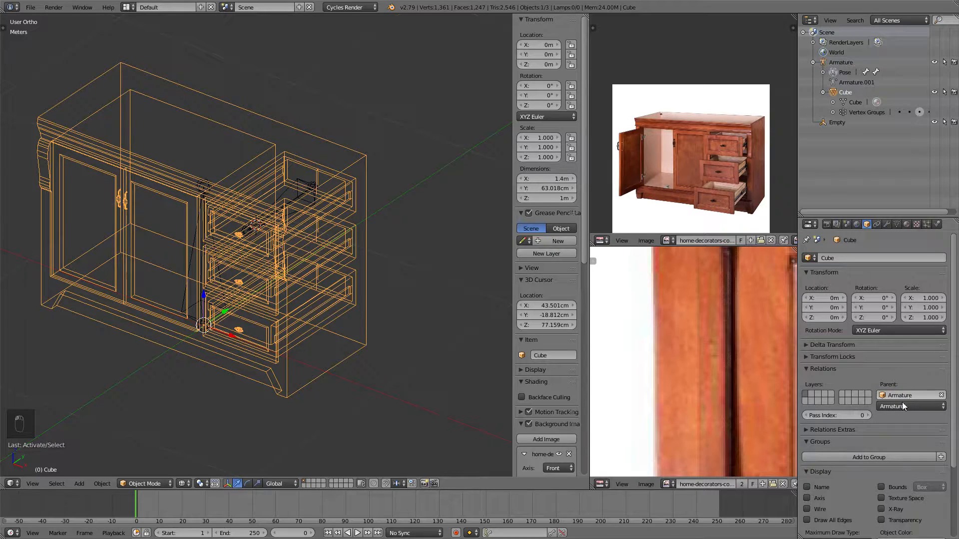
Show the model in solid shading and pull the drawer01 bone about 93.7 cm out of the cabinet along global Y.
right_click(300, 194)
mouse_move(372, 216)
middle_down()
mouse_move(344, 226)
mouse_move(342, 219)
mouse_move(401, 218)
middle_up()
key(z)
key(g)
key(y)
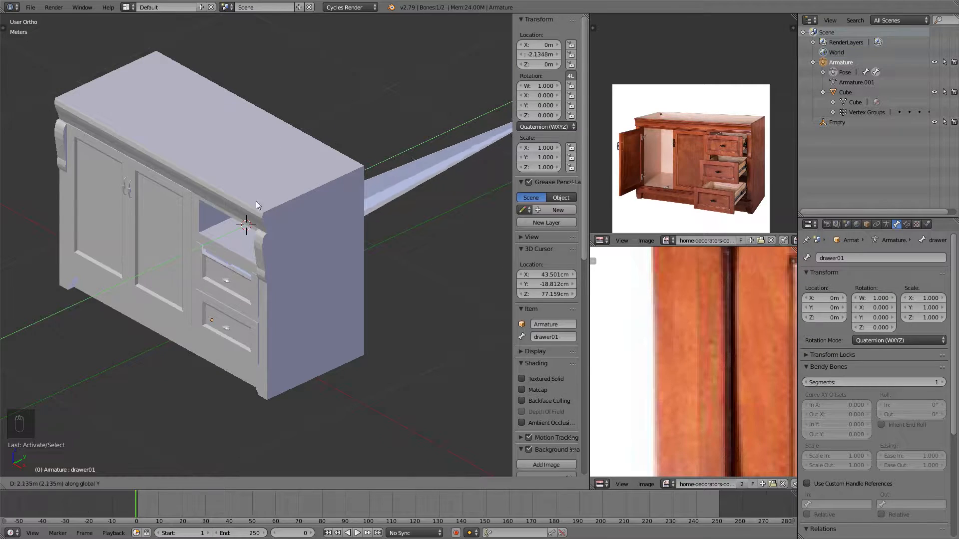
click(272, 322)
middle_drag(323, 329, 307, 304)
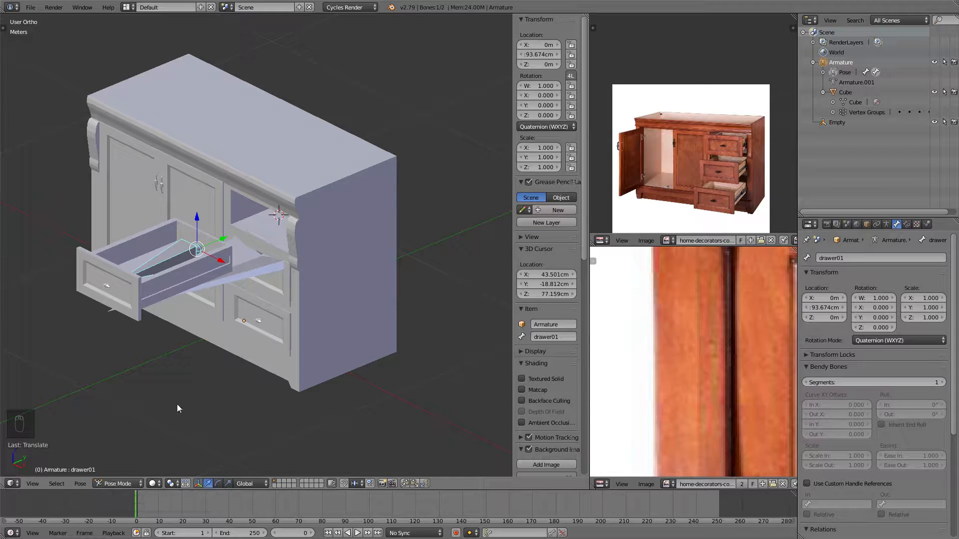
Edit the vanity mesh in wireframe and select only the members of the drawer01 vertex group.
middle_drag(211, 280, 224, 276)
right_click(313, 280)
key(Tab)
middle_drag(313, 280, 327, 249)
key(a)
key(a)
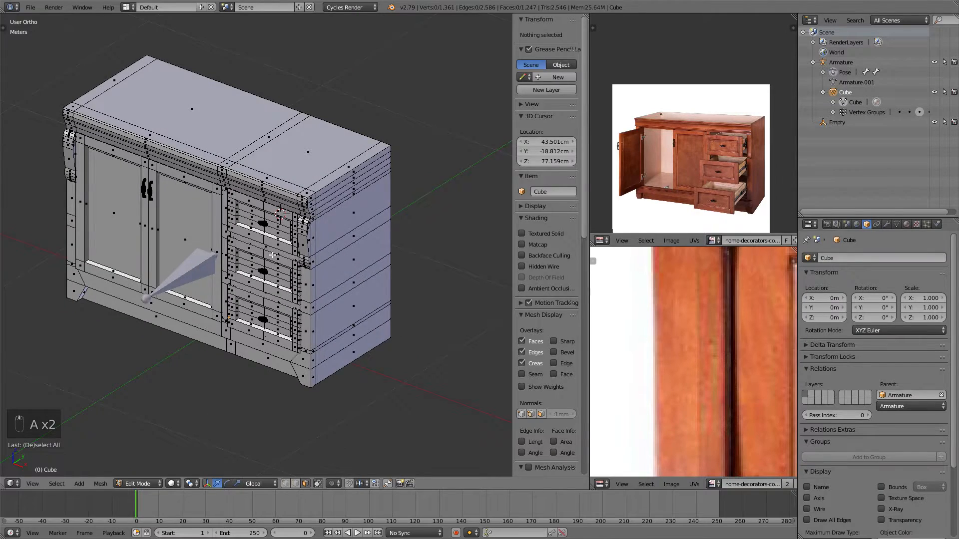
scroll(272, 255, up, 4)
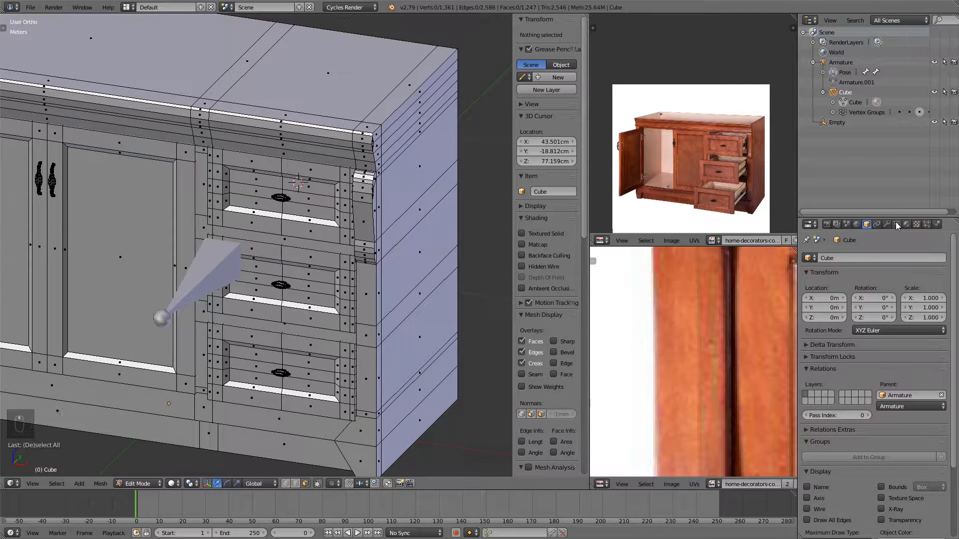
click(897, 224)
scroll(256, 245, down, 3)
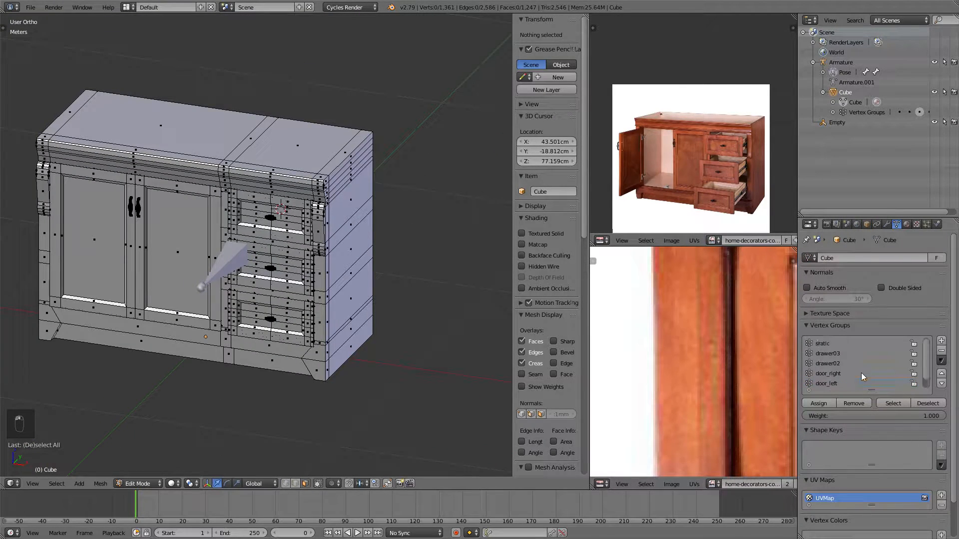
scroll(354, 225, up, 4)
key(z)
scroll(354, 225, down, 3)
scroll(841, 355, down, 1)
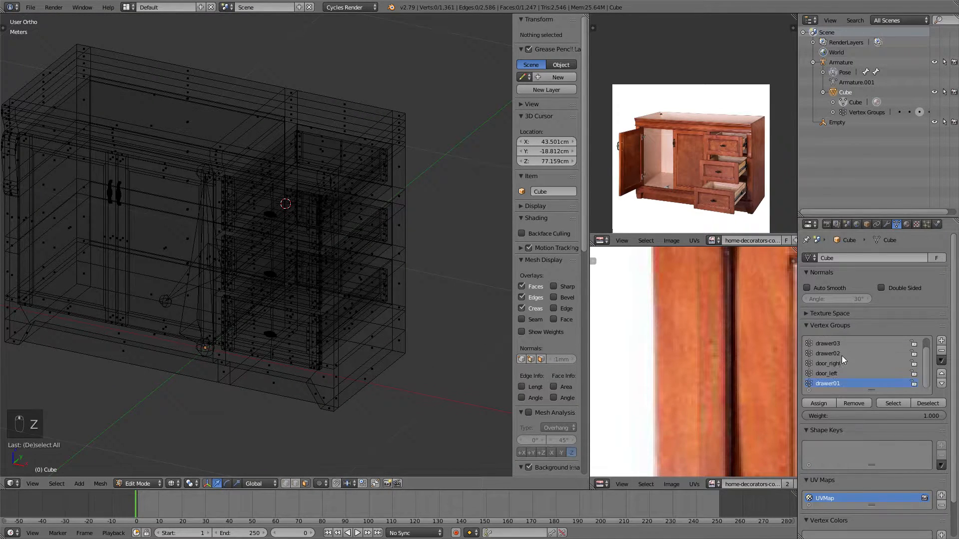
click(890, 403)
Move the selected drawer geometry along X past the cabinet's side, to a median X of about 1.52 m, and show solid shading.
middle_drag(268, 254, 291, 248)
key(g)
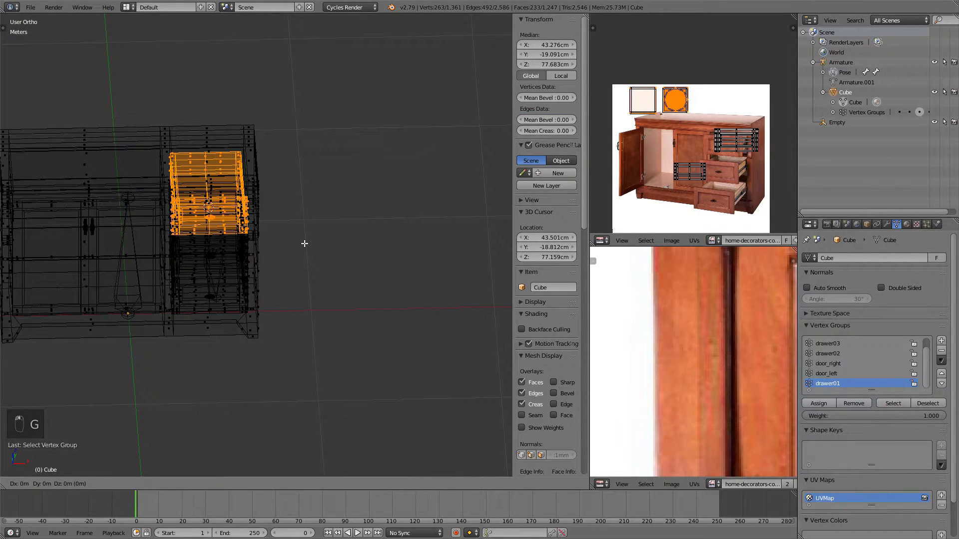
key(x)
click(449, 289)
middle_drag(450, 288, 331, 265)
key(z)
Compare the vanity in Object Mode and Edit Mode to examine how the geometry around the uppermost drawer opening deforms.
key(Tab)
scroll(319, 272, up, 3)
key(Tab)
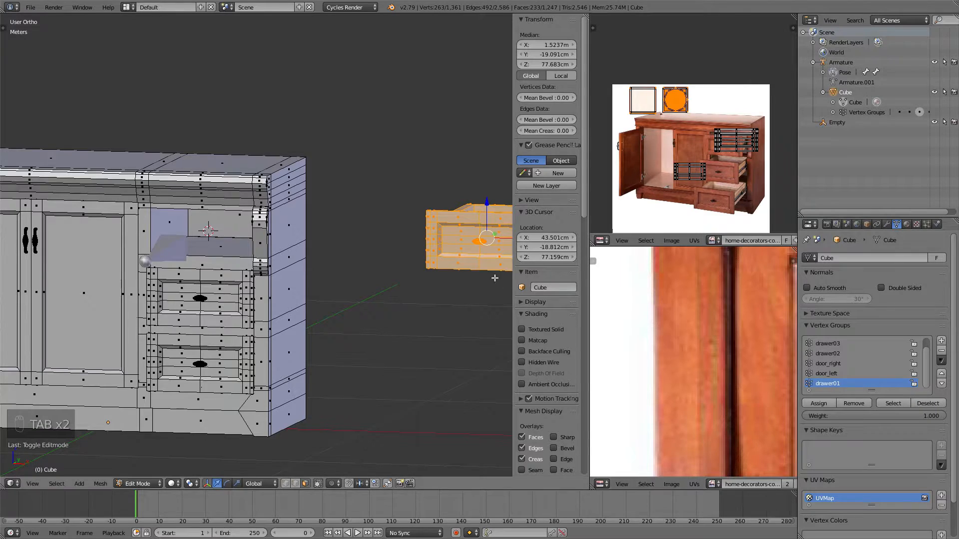
middle_drag(280, 260, 196, 257)
key(Tab)
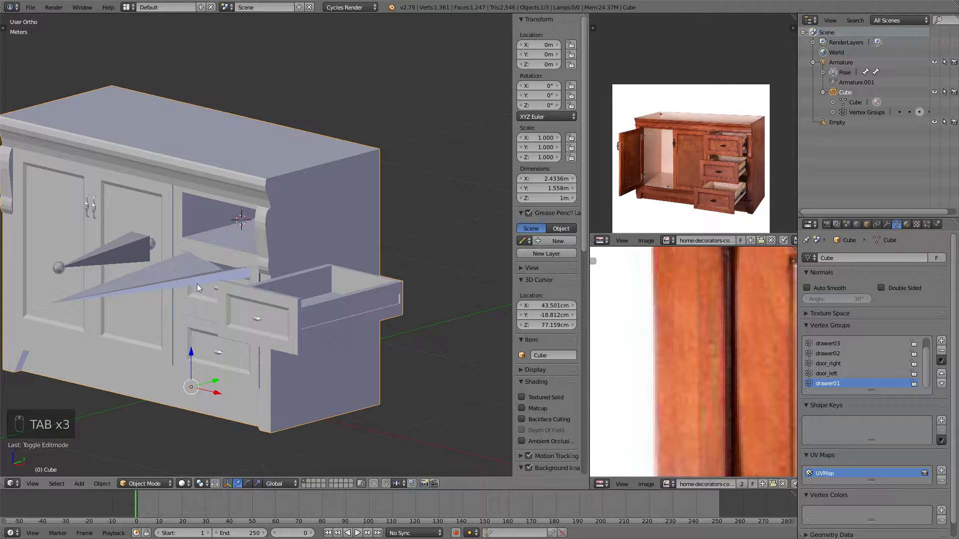
middle_drag(106, 295, 225, 274)
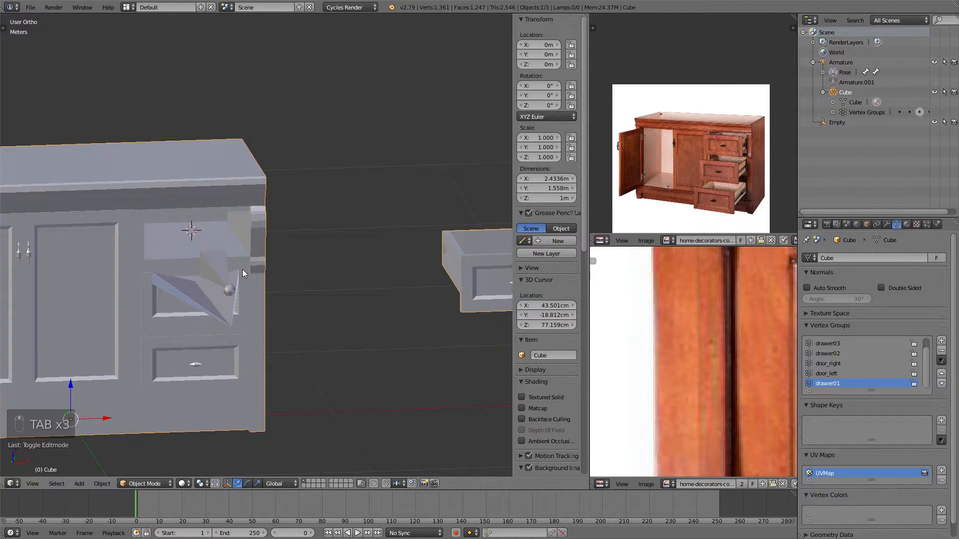
middle_drag(367, 226, 264, 247)
key(Tab)
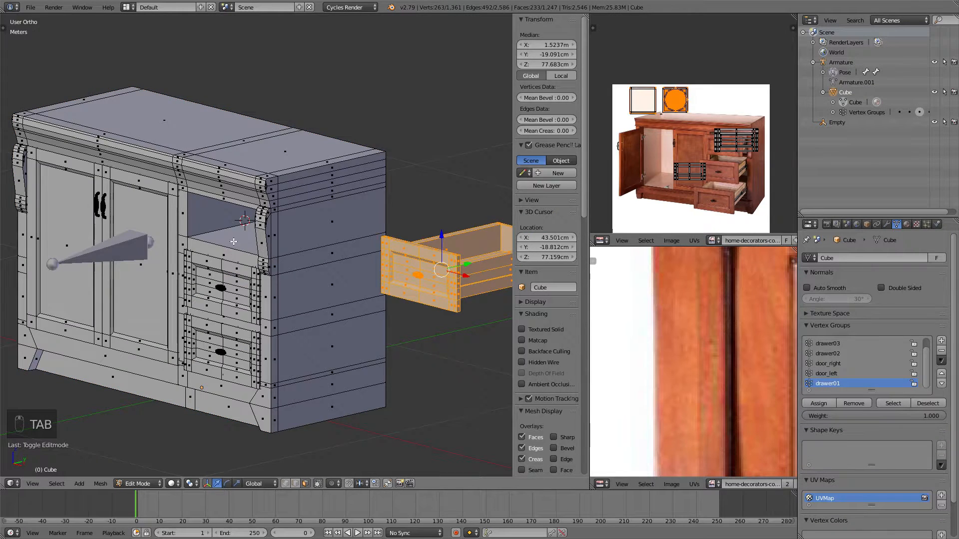
Undo the sideways move of the uppermost drawer's geometry.
scroll(265, 250, up, 3)
key(ctrl+z)
key(ctrl+z)
key(ctrl+z)
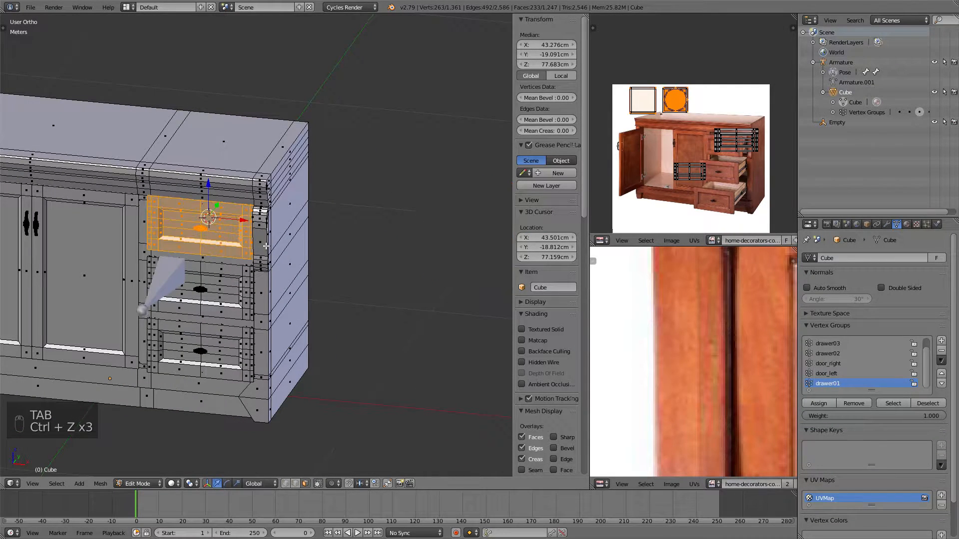
shift+middle_drag(308, 241, 376, 225)
Leave mesh editing, select the drawer01 bone and expand its Deform settings.
key(Tab)
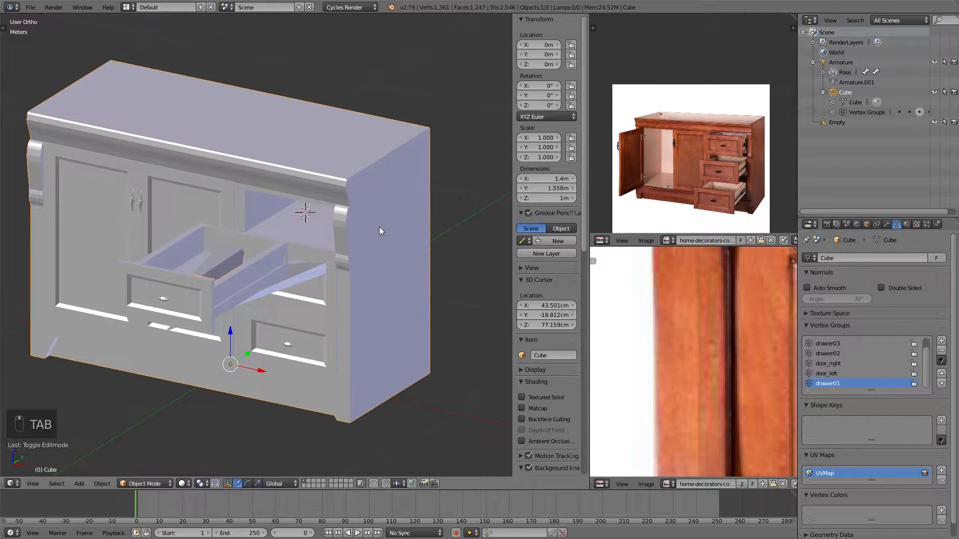
right_click(227, 258)
middle_drag(263, 246, 193, 260)
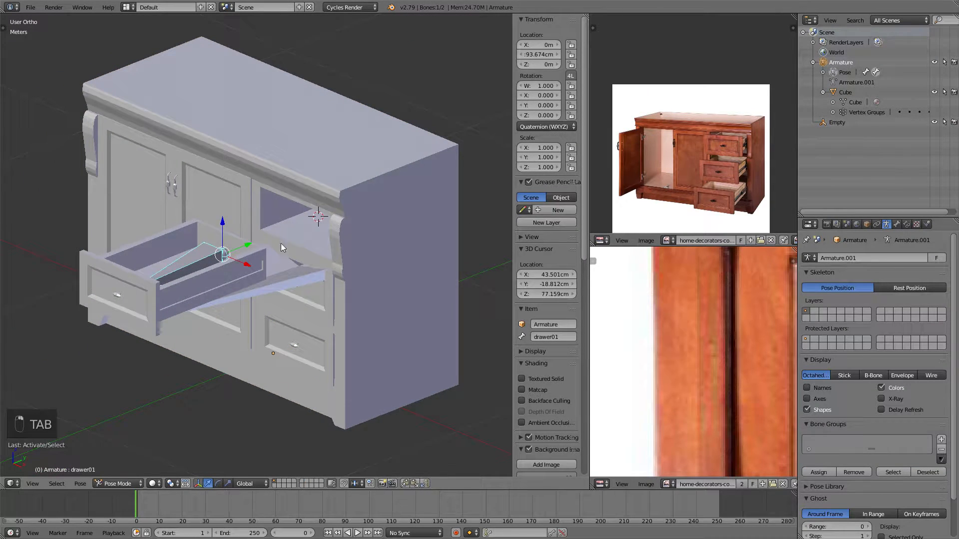
shift+middle_drag(281, 244, 308, 241)
scroll(828, 319, down, 3)
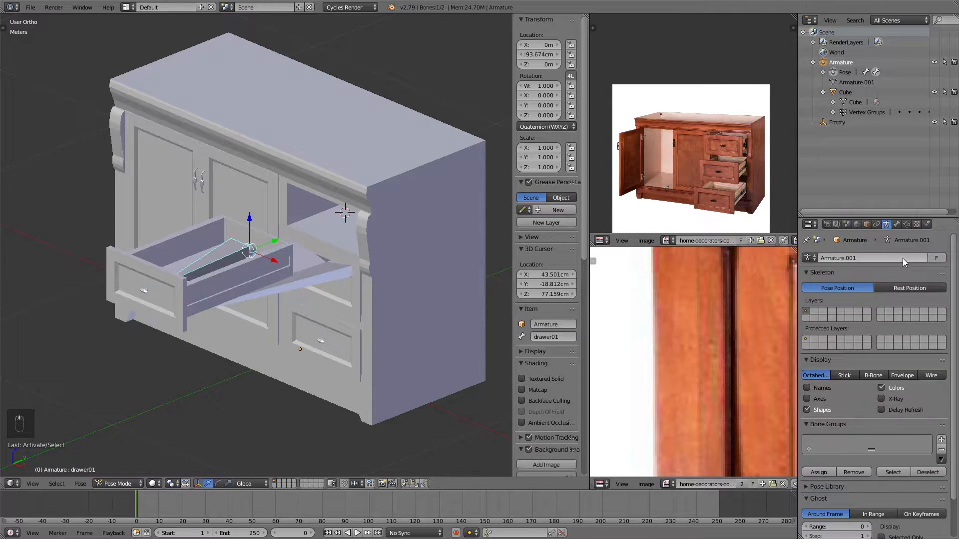
click(897, 224)
scroll(885, 332, down, 10)
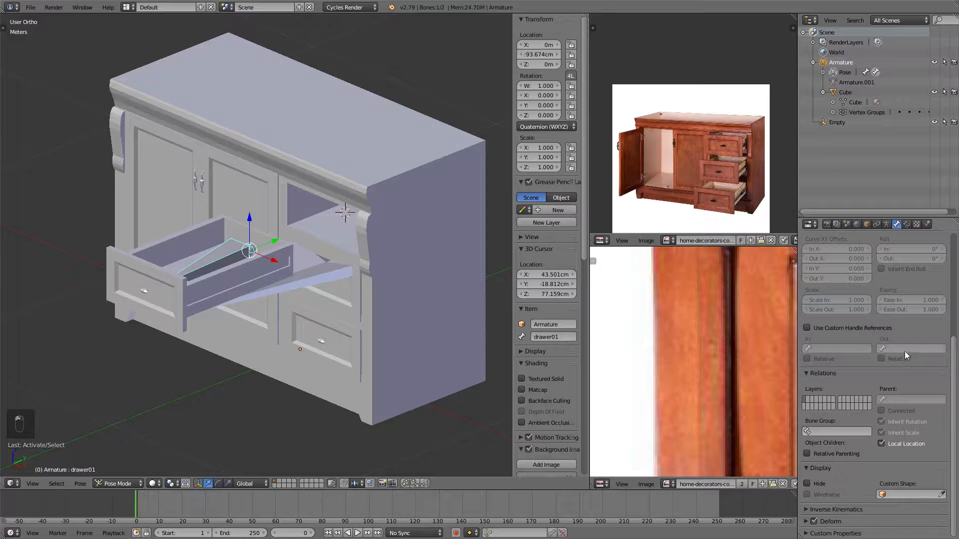
click(807, 523)
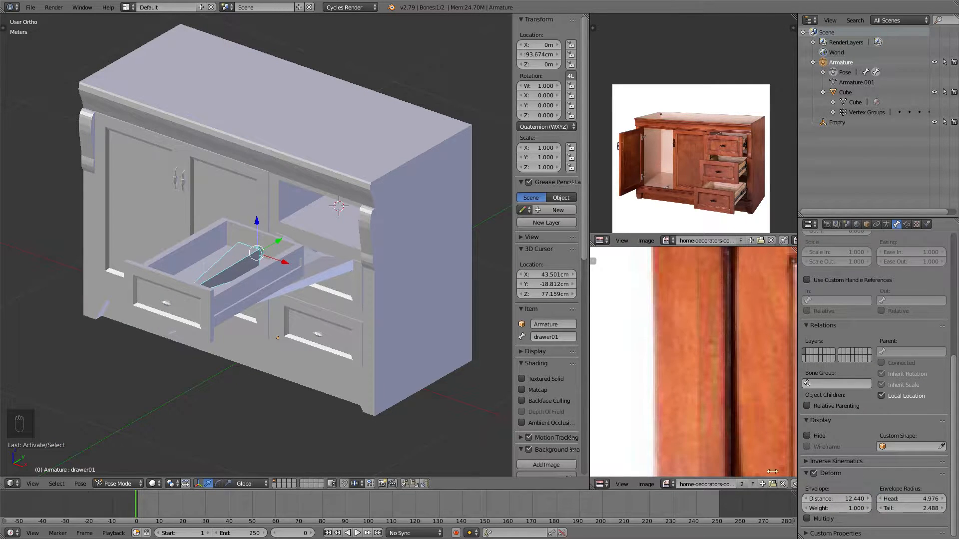
middle_drag(337, 273, 313, 274)
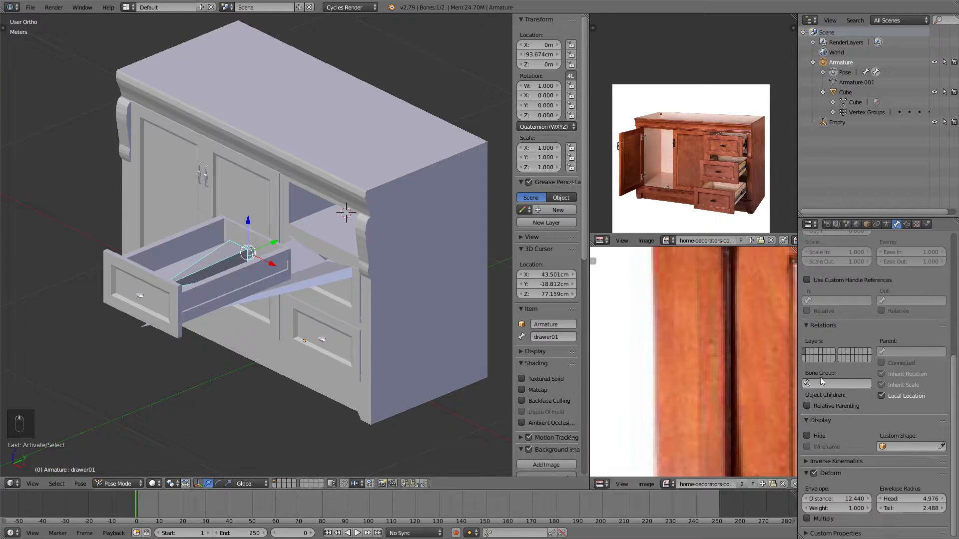
Set the drawer01 bone's deform envelope distance to 0.
click(837, 499)
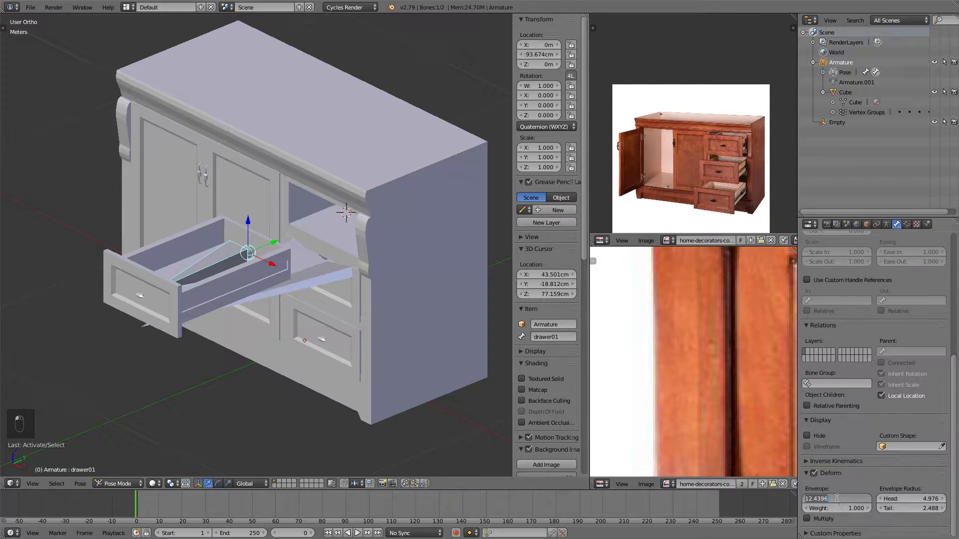
key(Return)
middle_drag(346, 272, 298, 254)
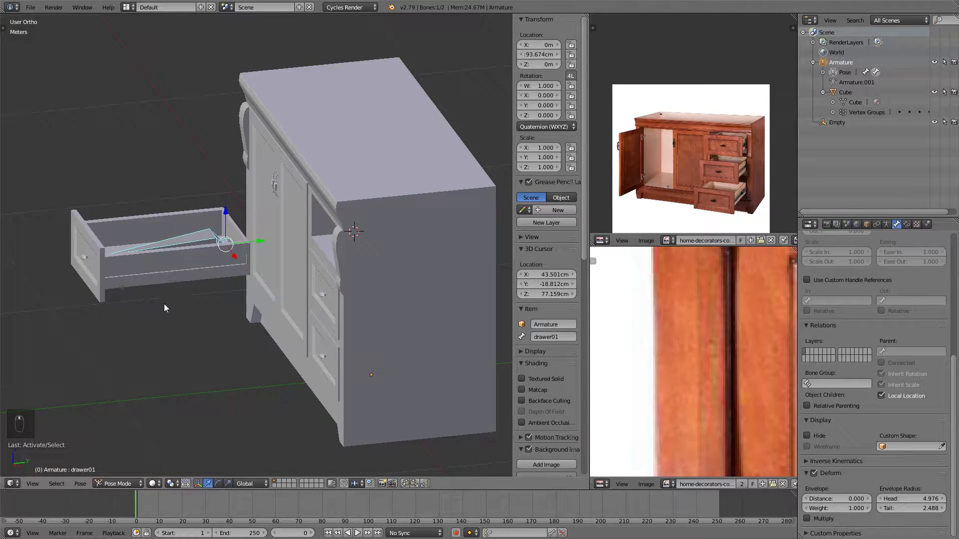
middle_drag(251, 282, 271, 263)
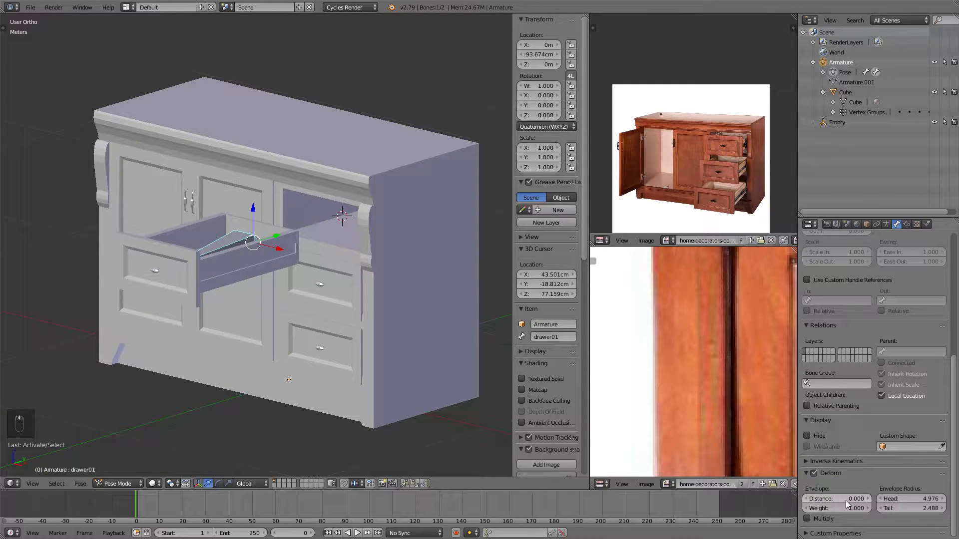
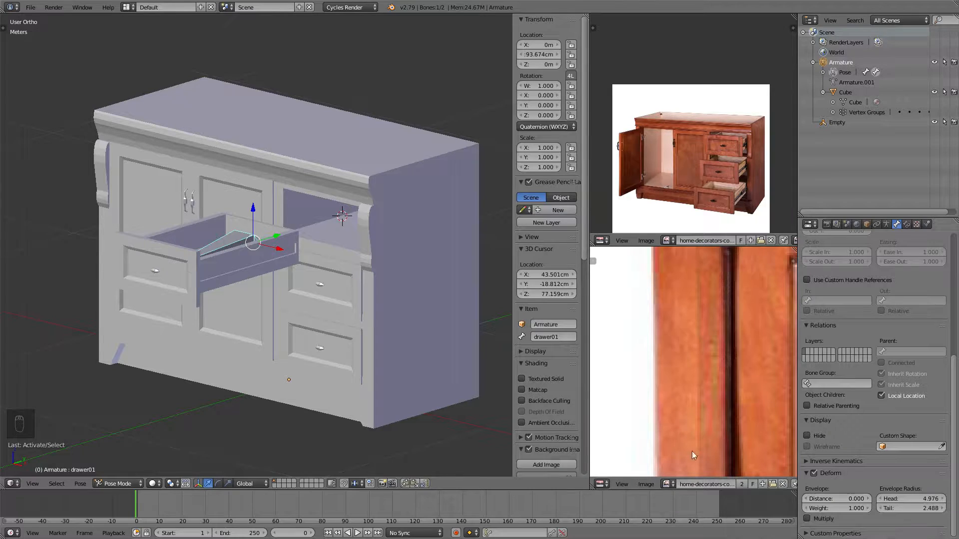
middle_drag(282, 263, 239, 253)
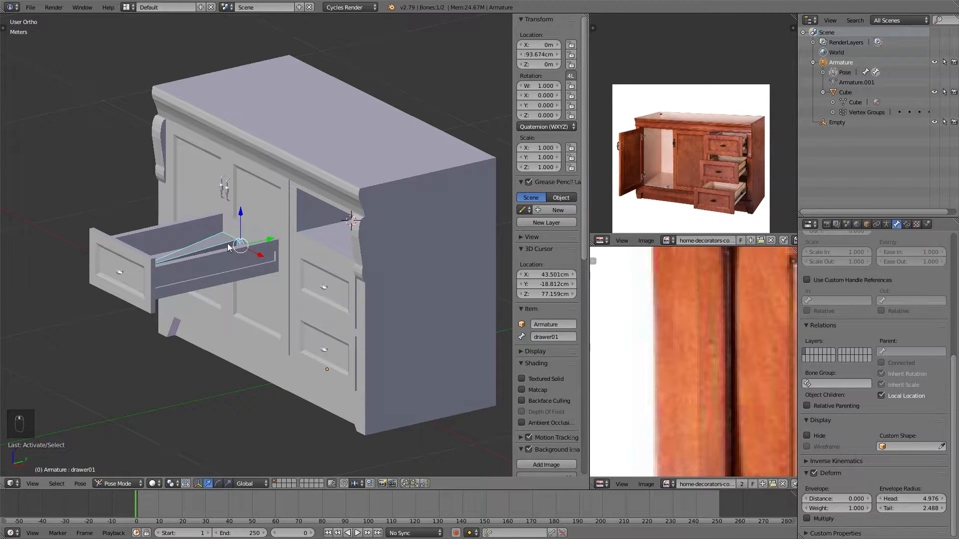
middle_drag(252, 243, 274, 245)
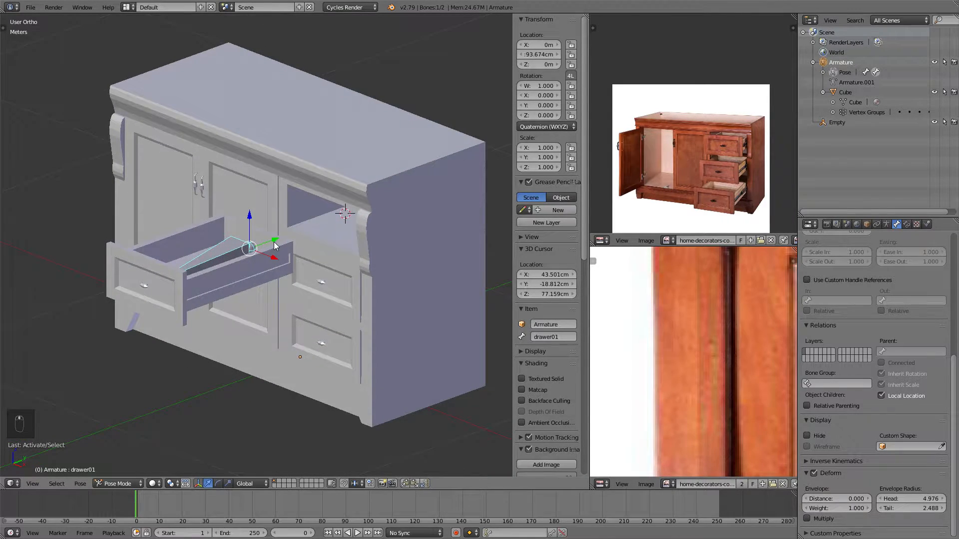
Try moving the drawer01 bone along Y, cancel that move and set the bone's Y location to 0.
middle_drag(318, 224, 291, 242)
key(g)
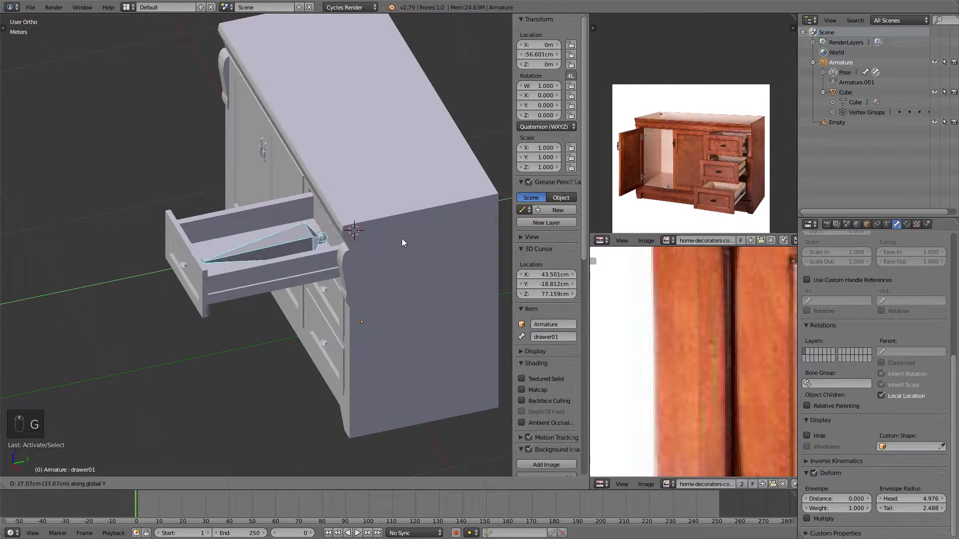
right_click(403, 241)
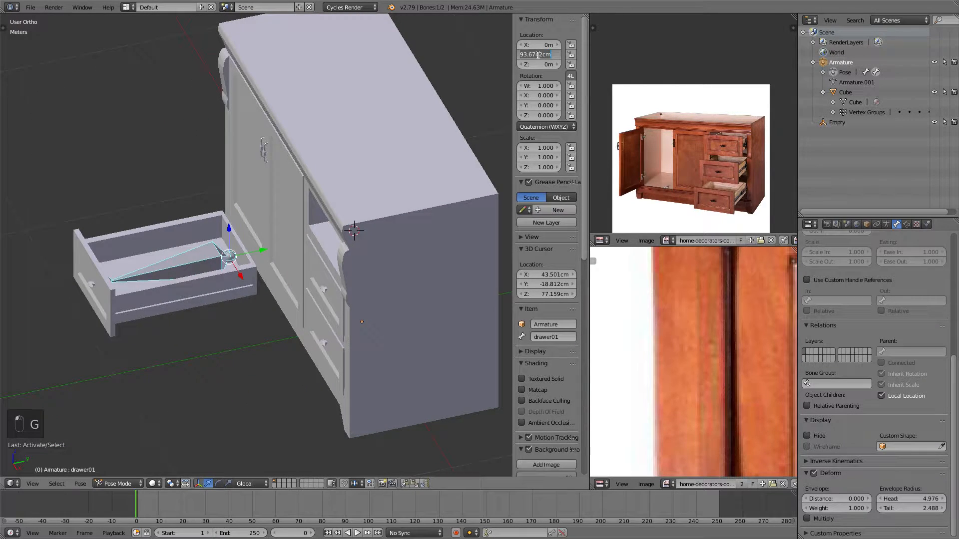
text(0)
key(Return)
Show the model in wireframe and duplicate the drawer01 bone twice in Edit Mode, placing both copies below the original.
mouse_move(466, 144)
middle_down()
mouse_move(235, 108)
mouse_move(311, 142)
mouse_move(330, 162)
mouse_move(286, 170)
mouse_move(327, 165)
mouse_move(317, 167)
middle_up()
key(z)
key(Tab)
key(shift+d)
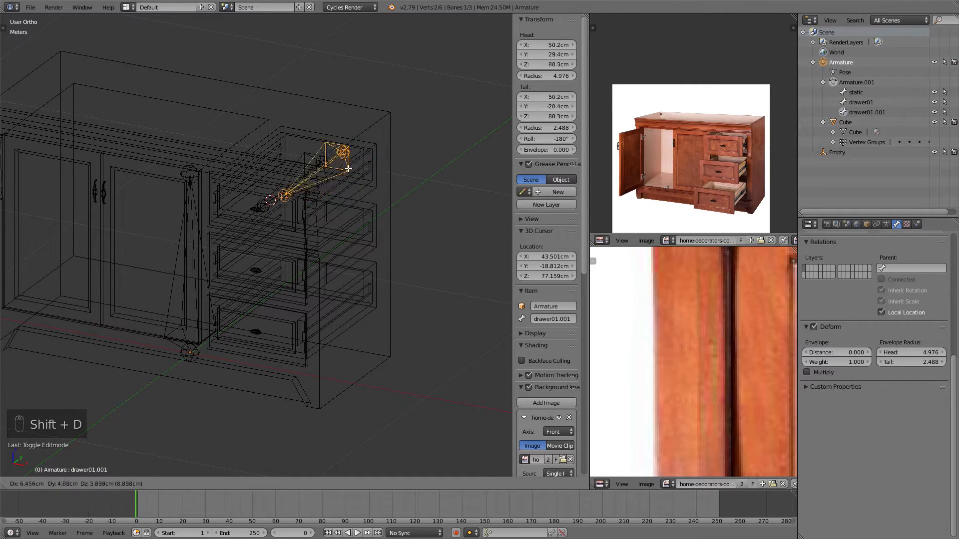
click(356, 231)
key(shift+d)
click(359, 227)
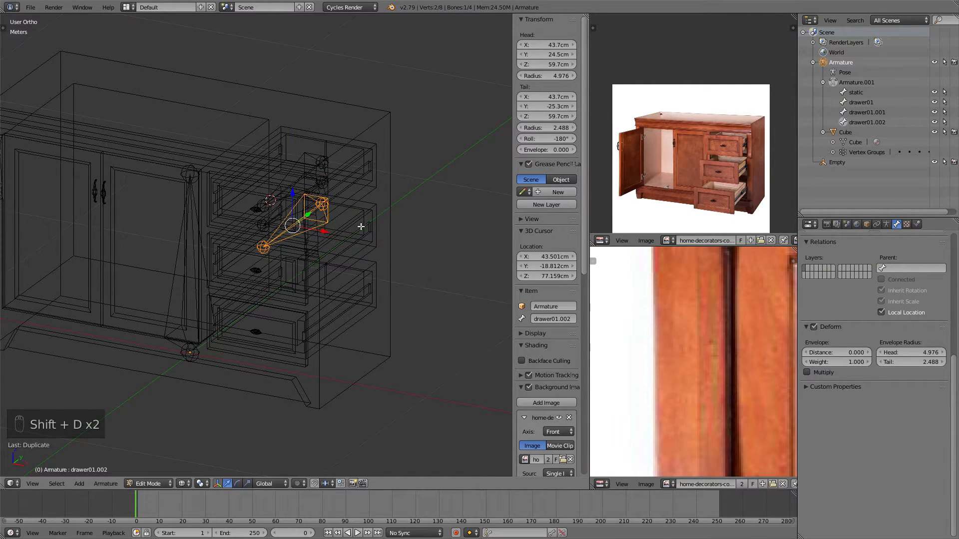
Select the middle drawer's vertex group in the cabinet mesh and snap the 3D cursor to that geometry.
key(Tab)
right_click(319, 263)
key(Tab)
key(a)
key(a)
key(a)
click(887, 224)
click(896, 225)
click(892, 403)
key(shift+s)
click(321, 277)
Snap the drawer01.001 bone to the 3D cursor and move it back along Y to a head Y of about 24.6 cm.
key(Tab)
key(Tab)
key(Tab)
right_click(341, 203)
key(Tab)
key(shift+s)
click(345, 170)
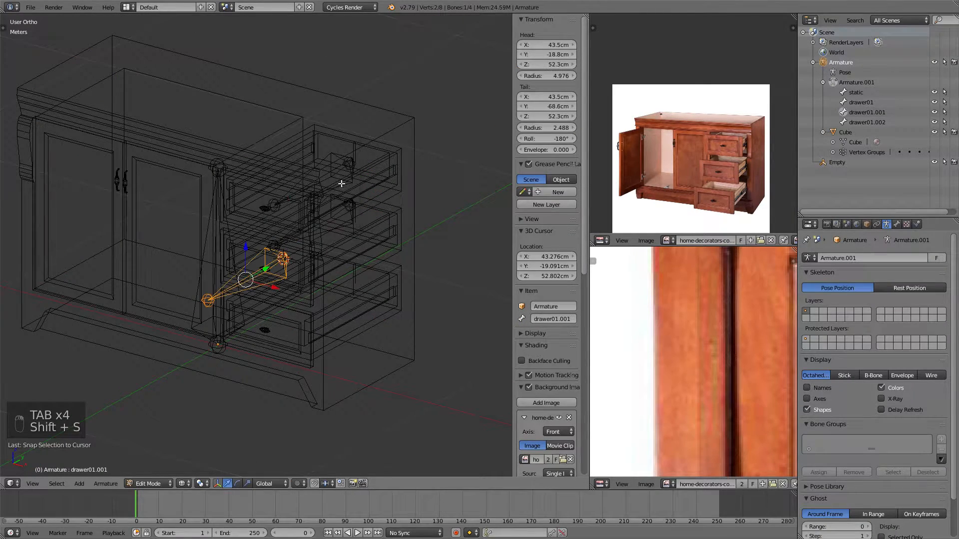
key(KP_1)
key(KP_3)
key(g)
click(459, 247)
key(Tab)
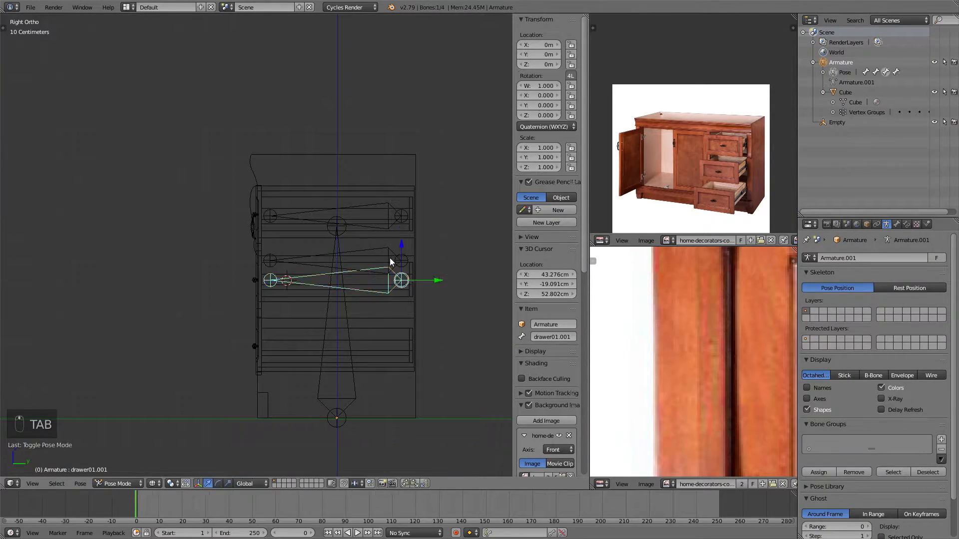
Move the other duplicated bone, drawer01.002, down to the lowest drawer.
right_click(389, 261)
key(Tab)
key(g)
key(Tab)
Select the drawer03 vertex group in the cabinet mesh and snap the 3D cursor to that geometry.
right_click(296, 318)
key(Tab)
key(a)
key(a)
key(a)
click(828, 343)
click(893, 403)
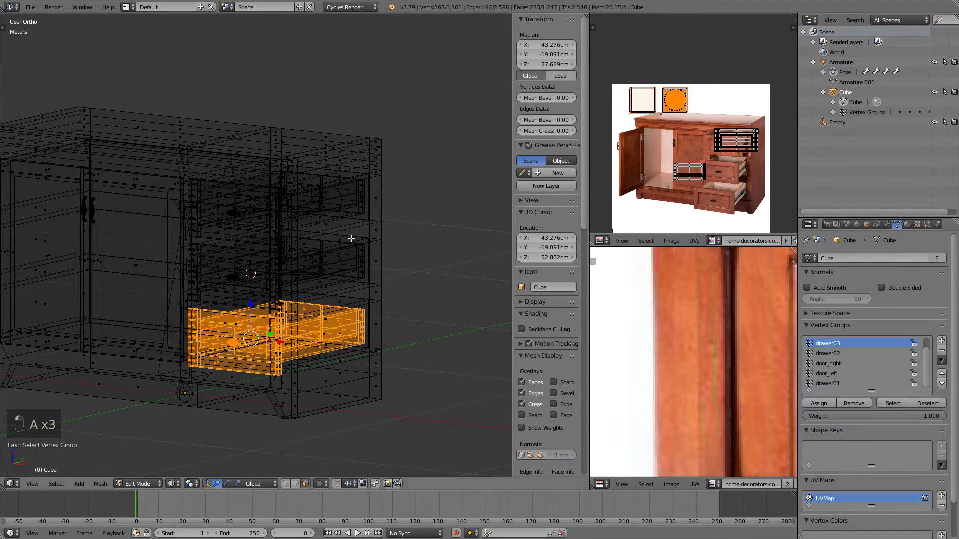
key(KP_1)
key(KP_3)
key(KP_2)
key(KP_3)
key(KP_2)
key(KP_3)
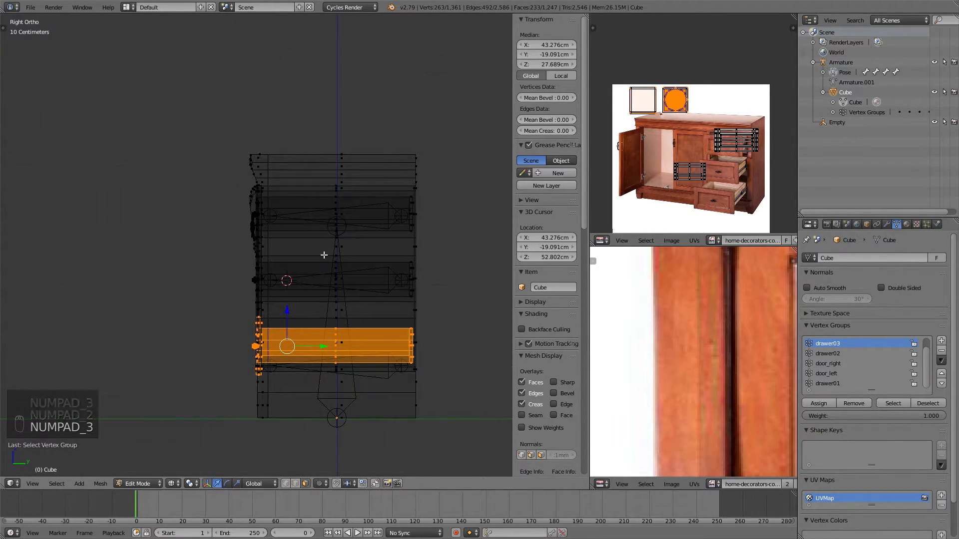
middle_drag(333, 257, 342, 277)
key(z)
key(shift+s)
click(341, 277)
Snap the drawer01.002 bone to the 3D cursor and move it back along Y to a head Y of about 24.4 cm.
key(Tab)
key(z)
right_click(304, 330)
key(Tab)
key(shift+s)
click(307, 298)
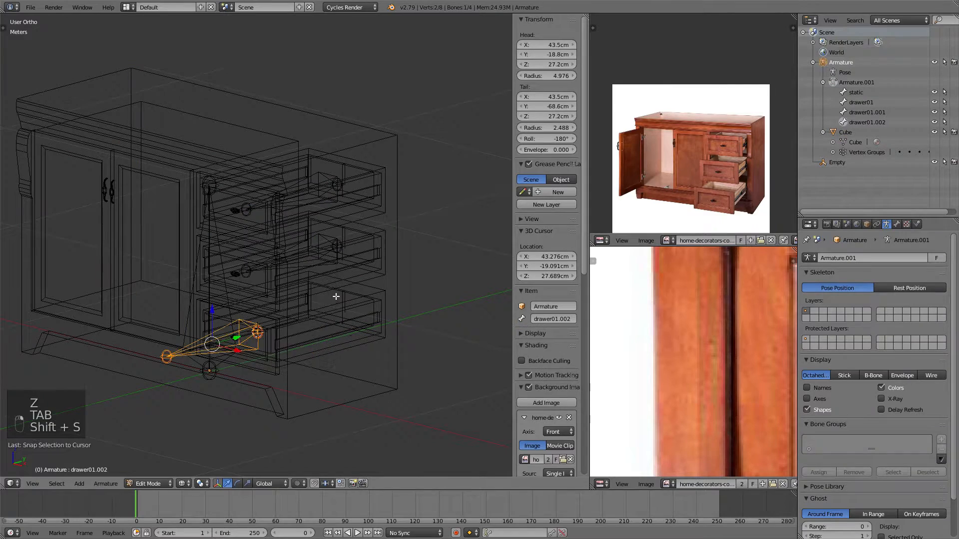
key(KP_3)
key(g)
click(453, 293)
key(Tab)
Select the middle drawer's bone in Edit Mode and rename it as drawer02.
key(z)
middle_drag(297, 147, 390, 180)
key(z)
key(ctrl+Tab)
key(Tab)
right_click(334, 228)
middle_drag(334, 228, 380, 240)
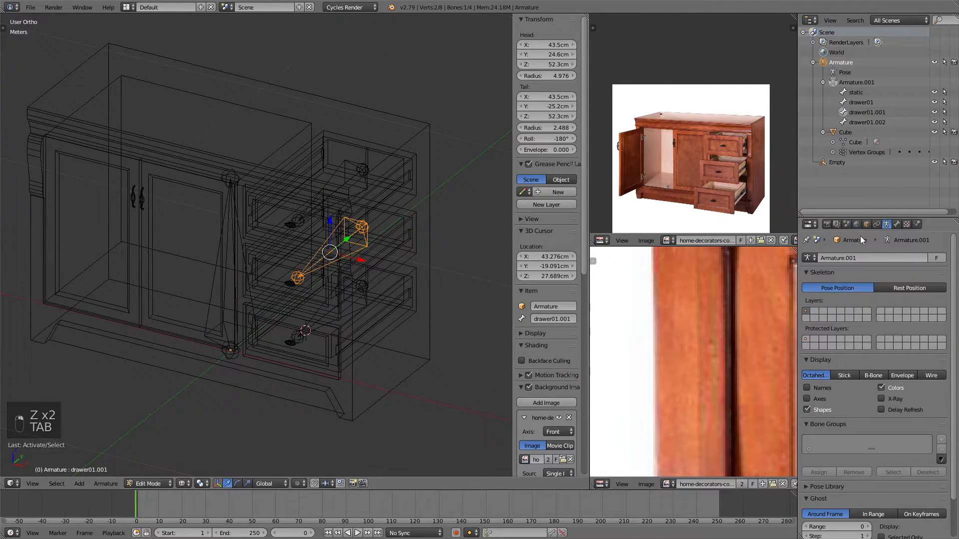
click(896, 224)
scroll(889, 249, up, 8)
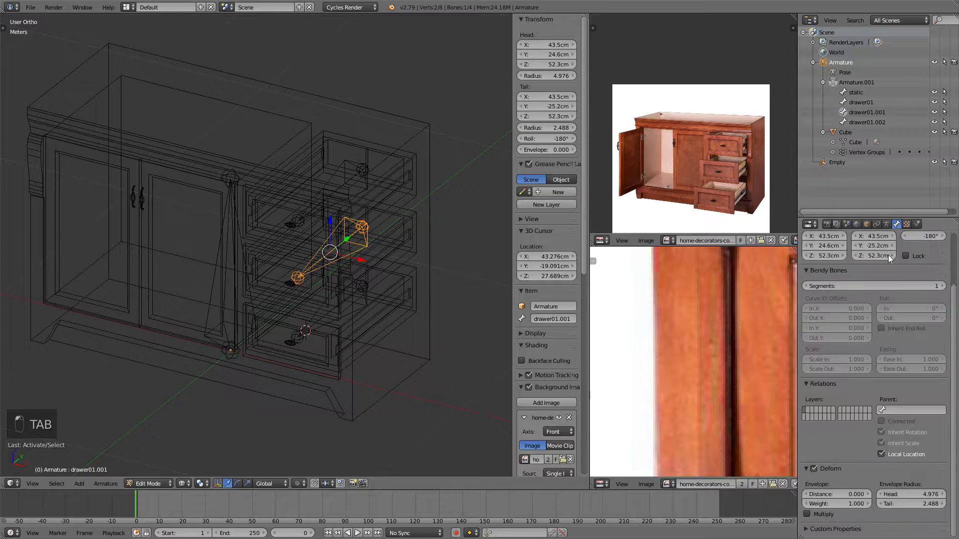
click(866, 256)
text(drawer02)
key(Return)
Rename the lowest drawer's bone as drawer03.
right_click(320, 320)
click(858, 259)
text(d)
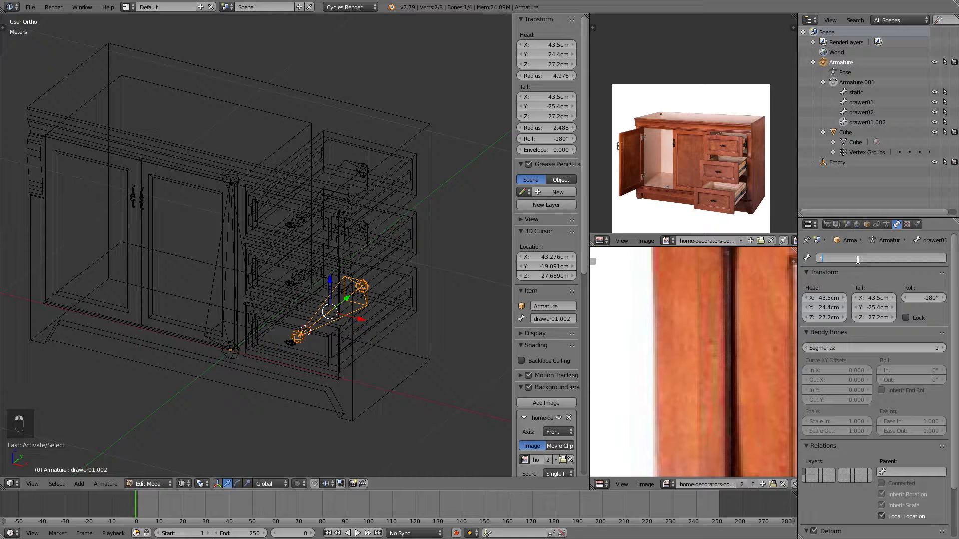
text(rawer03)
key(Return)
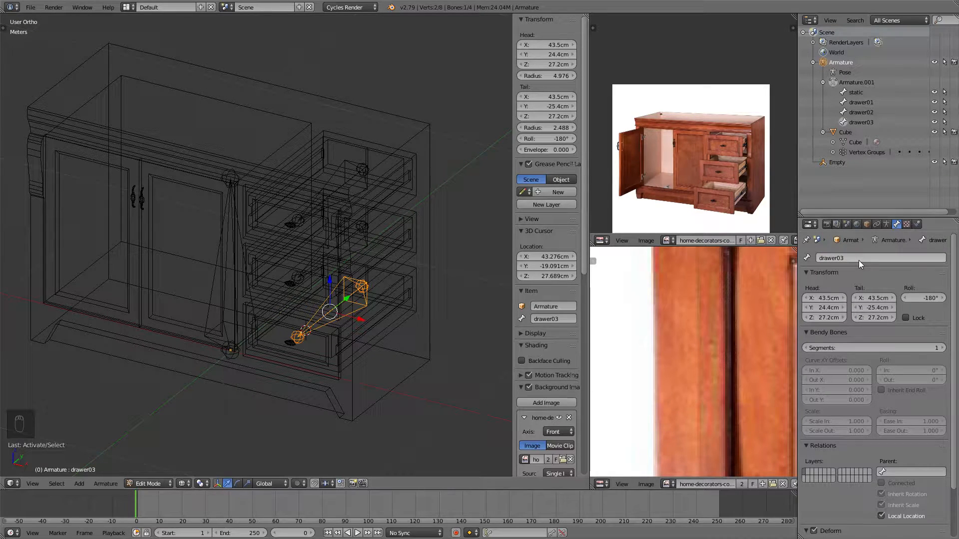
Put the armature in Pose Mode and test how the drawer02 bone carries its drawer in solid shading, cancelling each move.
key(Tab)
click(142, 483)
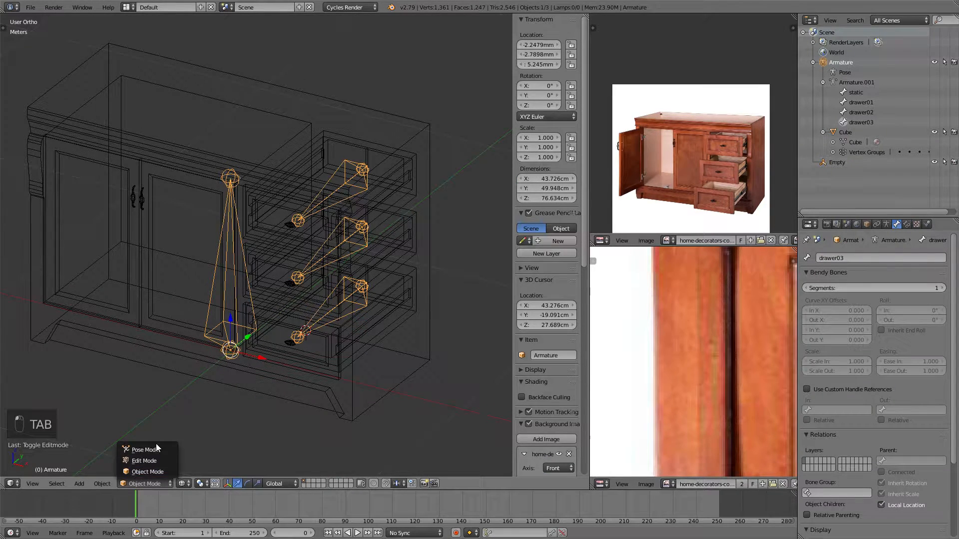
click(150, 445)
right_click(352, 245)
key(g)
key(z)
right_click(413, 285)
key(g)
key(z)
right_click(434, 288)
key(z)
key(g)
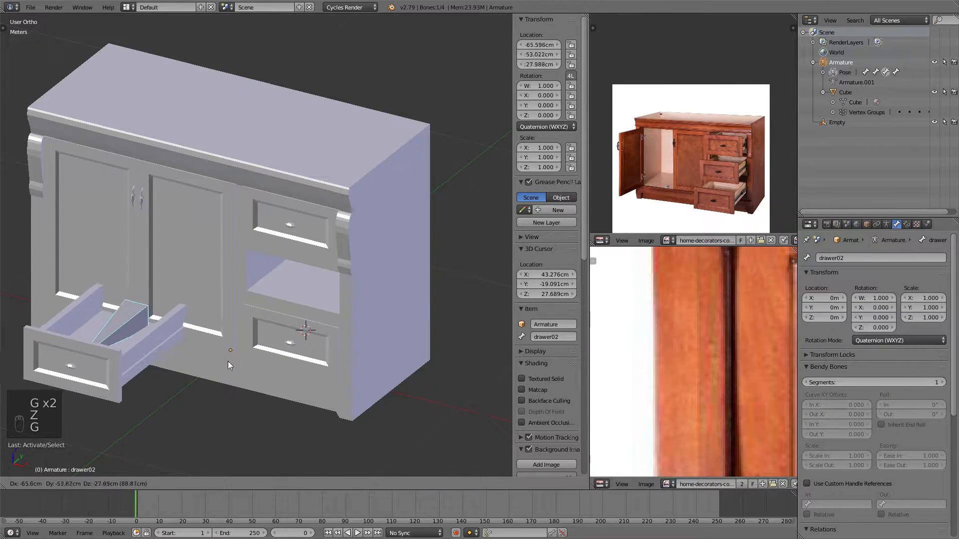
right_click(222, 366)
Test how the drawer03 bone carries the lowest drawer and cancel the move.
key(z)
right_click(341, 321)
key(z)
key(g)
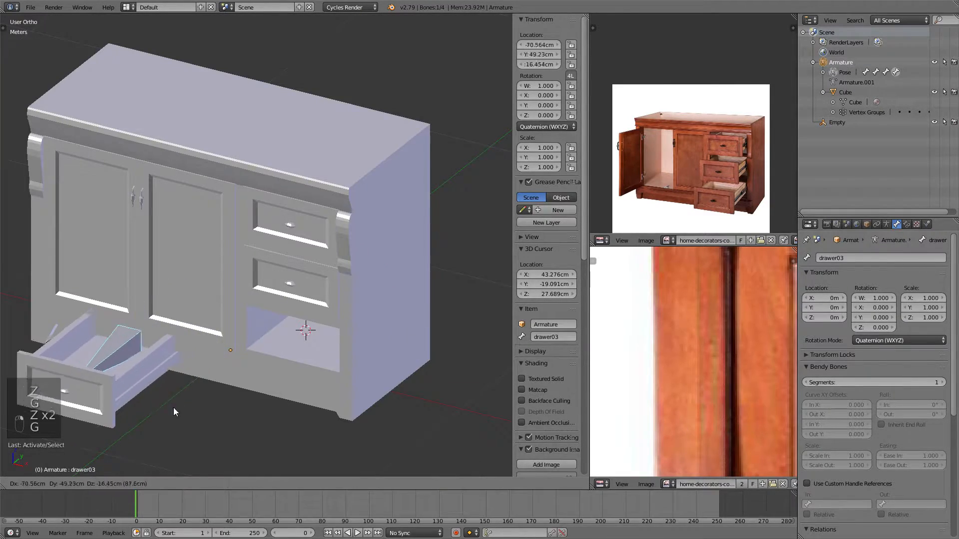
right_click(326, 217)
Inspect the two cabinet doors and pick the right door's panel face in wireframe mesh editing.
middle_drag(325, 218, 320, 196)
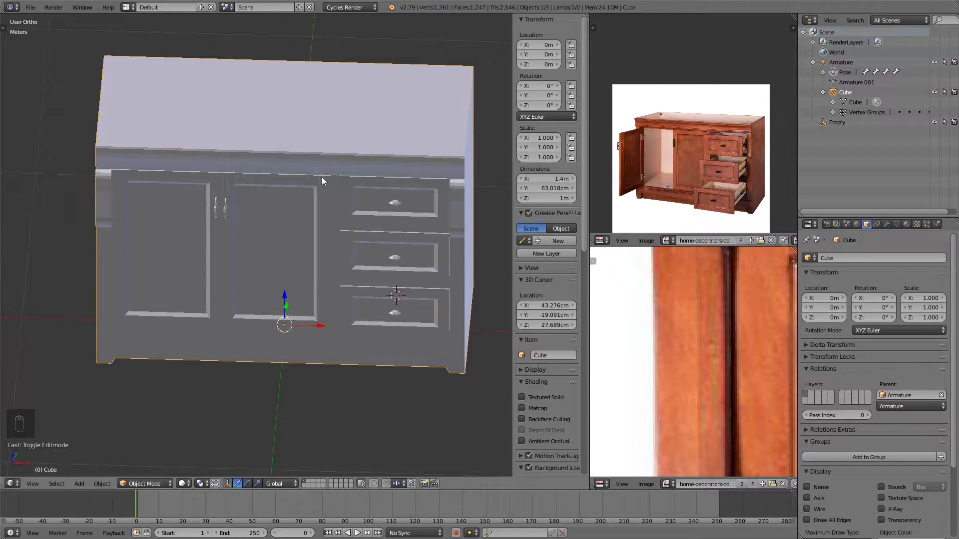
middle_drag(236, 183, 280, 193)
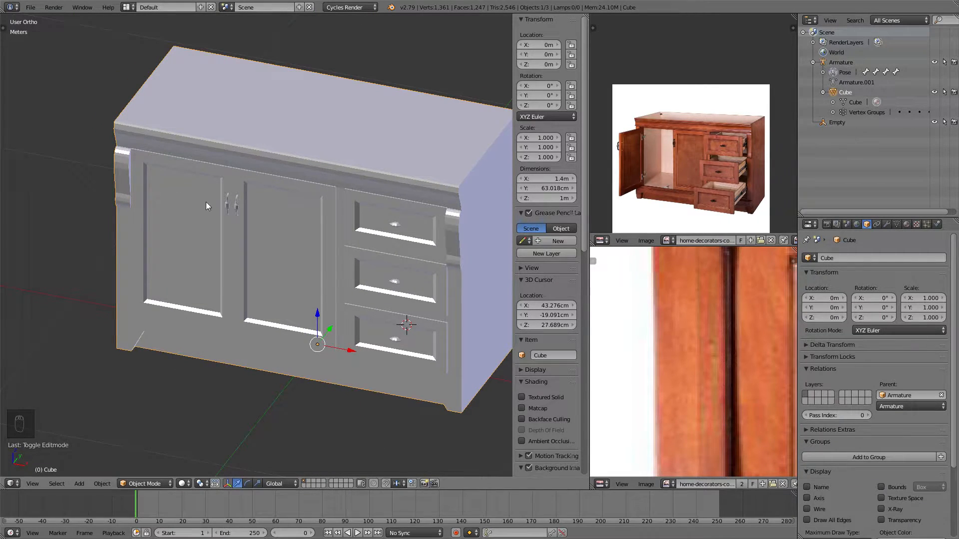
middle_drag(176, 307, 285, 211)
key(Tab)
key(z)
right_click(307, 247)
right_click(288, 253)
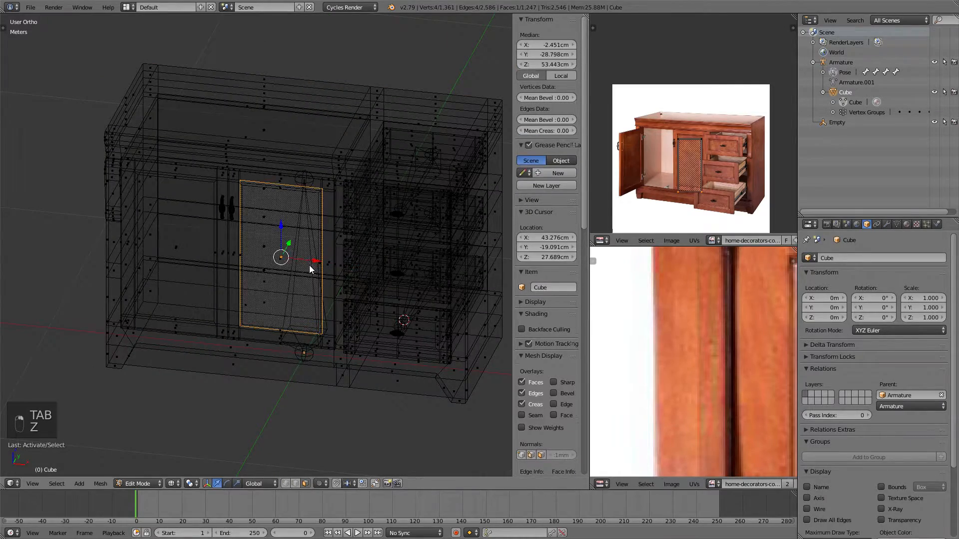
Duplicate the static bone and move the copy about 47 cm along Y to the front of the cabinet.
key(Tab)
right_click(312, 269)
key(Tab)
middle_drag(326, 235, 313, 242)
key(shift+d)
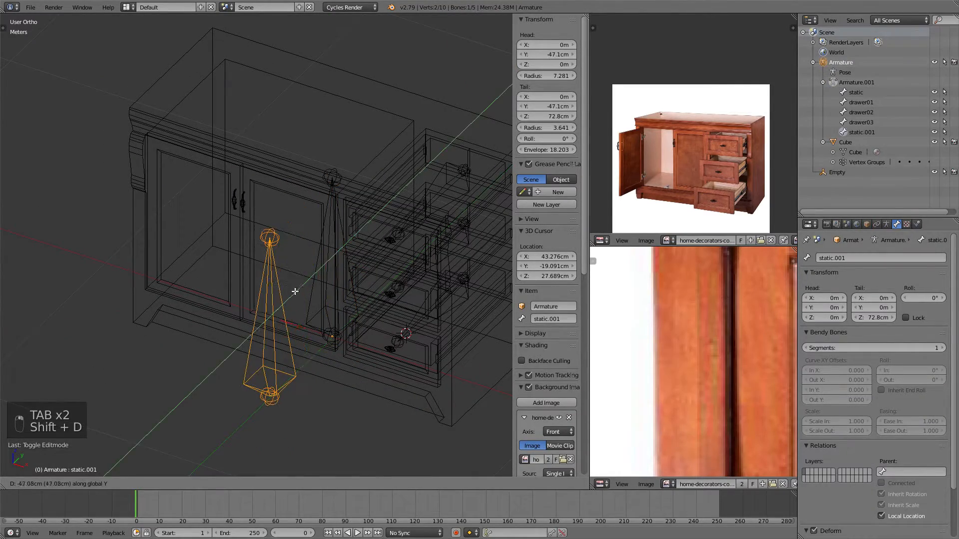
click(250, 303)
Clear the mesh selection and select the geometry of the door_right vertex group.
key(Tab)
right_click(298, 197)
key(Tab)
key(a)
key(a)
key(a)
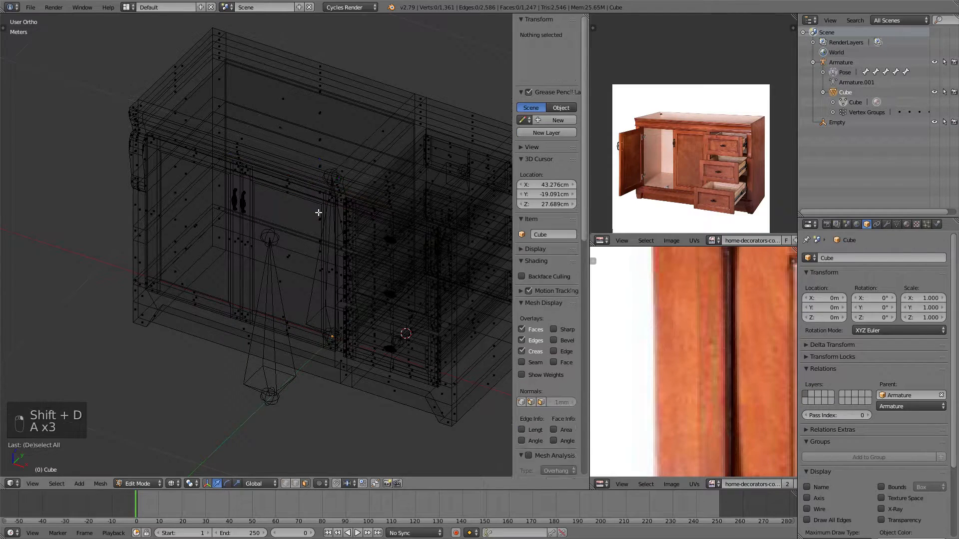
middle_drag(294, 324, 370, 271)
click(896, 224)
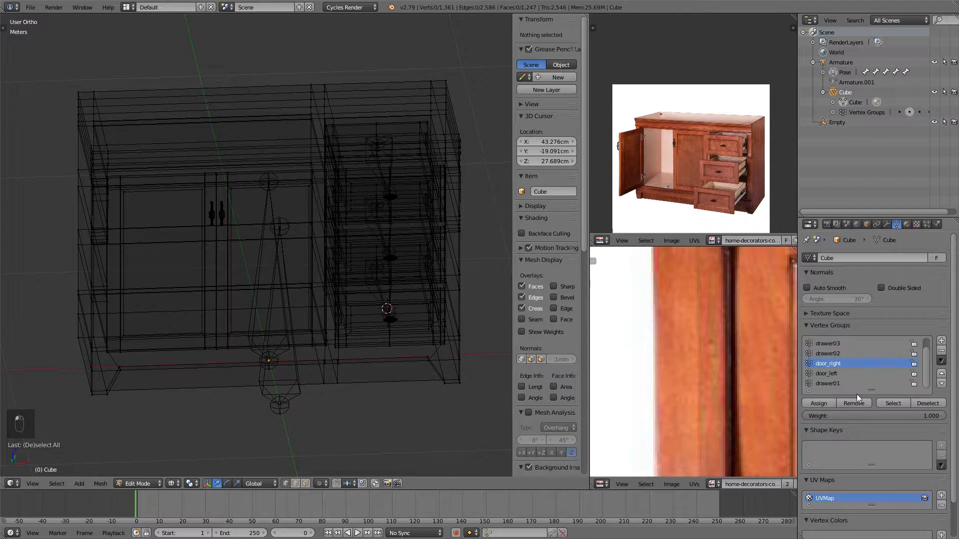
click(886, 403)
middle_drag(290, 178, 312, 190)
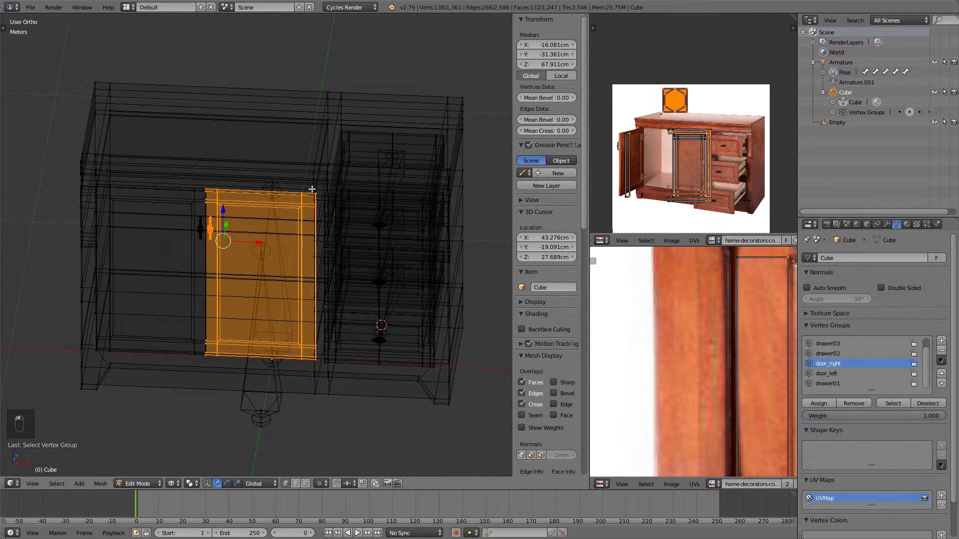
Reduce the right door's selection in top view with circle select to the vertices at its outer hinge edge.
key(KP_7)
scroll(307, 169, up, 4)
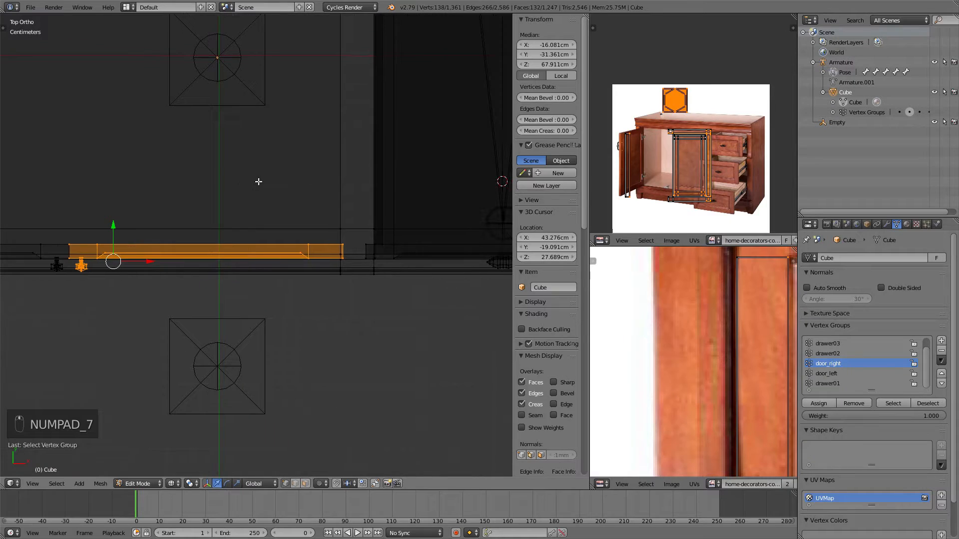
key(c)
mouse_move(69, 231)
middle_down()
mouse_move(103, 229)
mouse_move(97, 256)
middle_up()
right_click(96, 256)
key(c)
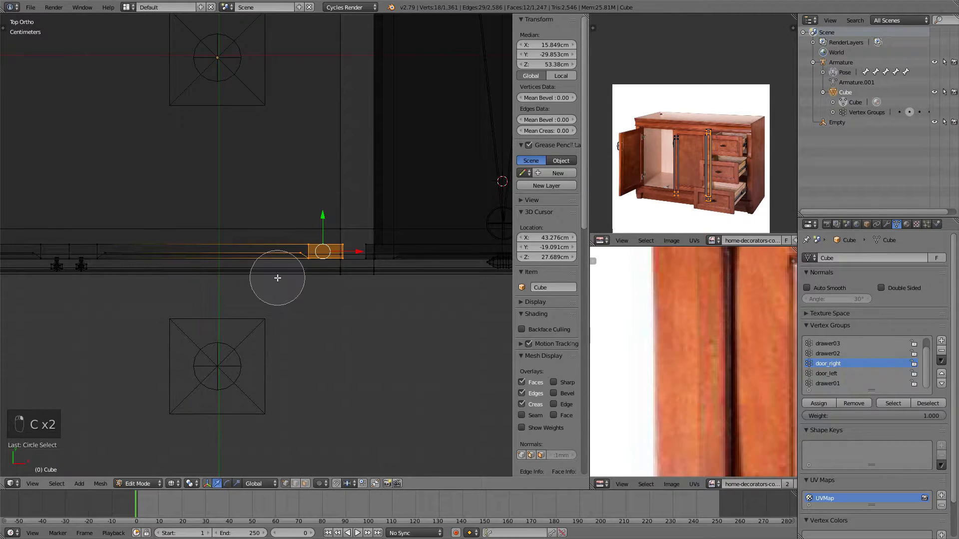
middle_click(295, 250)
right_click(295, 250)
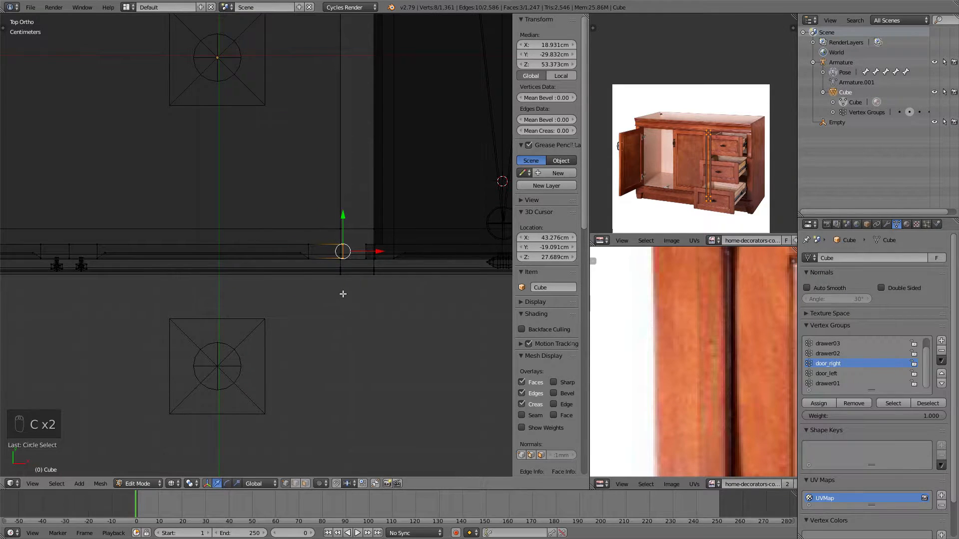
Snap the 3D cursor to the selected hinge edge of the right door.
shift+middle_drag(338, 293, 333, 249)
scroll(336, 242, down, 4)
scroll(345, 234, up, 5)
key(shift+s)
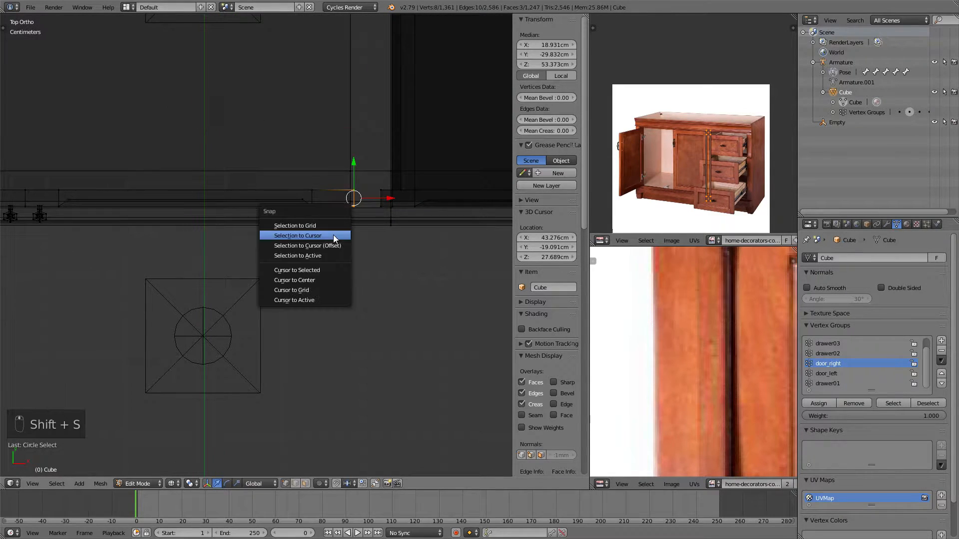
click(301, 268)
middle_drag(375, 250, 346, 150)
scroll(331, 193, down, 5)
scroll(348, 200, up, 4)
middle_drag(348, 200, 380, 175)
scroll(350, 200, down, 1)
Open the armature for editing and snap the copied front bone to the 3D cursor at the right door's outer hinge edge.
key(Tab)
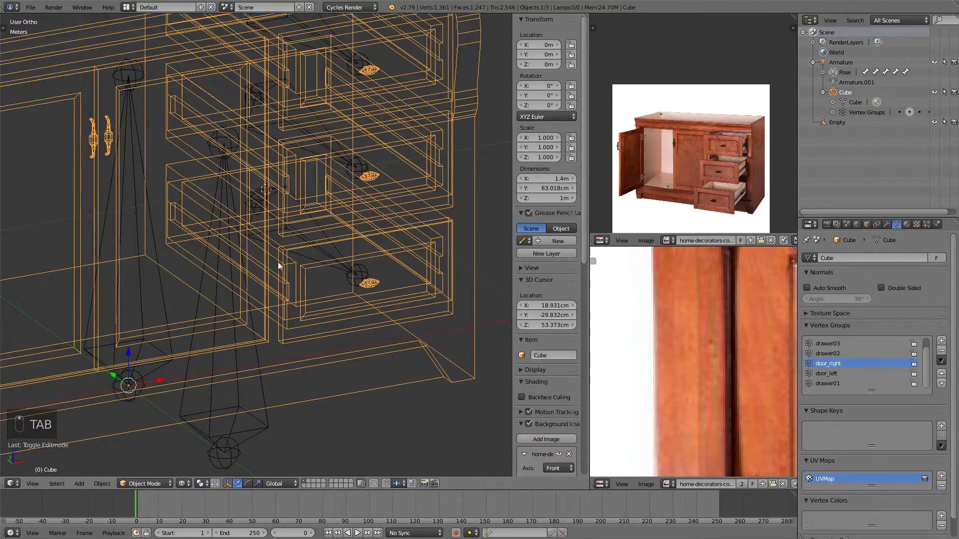
right_click(226, 255)
middle_drag(226, 256, 278, 245)
key(Tab)
key(shift+d)
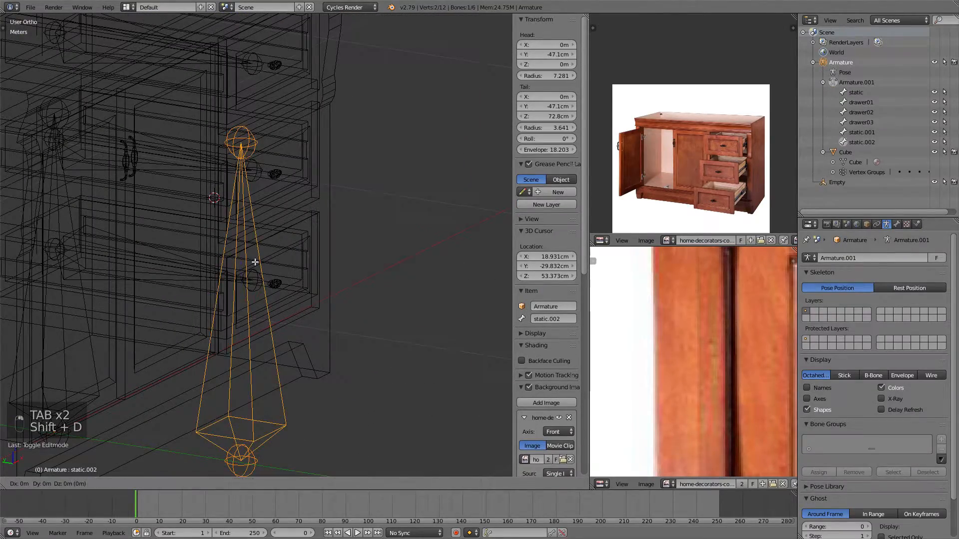
right_click(342, 255)
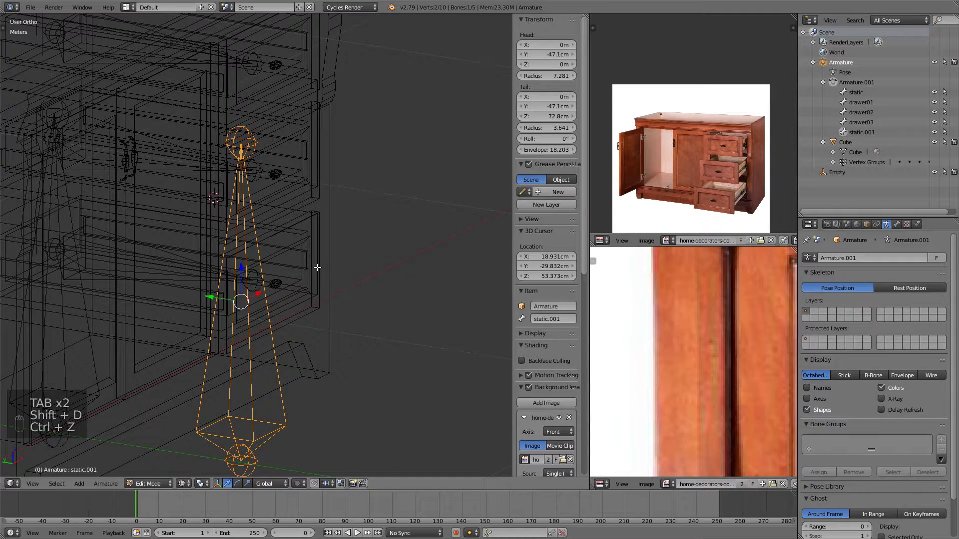
key(shift+s)
click(310, 237)
Lower the right door's hinge bone along Z until its head sits at about 14.3 cm.
middle_drag(363, 193, 311, 177)
scroll(312, 178, down, 4)
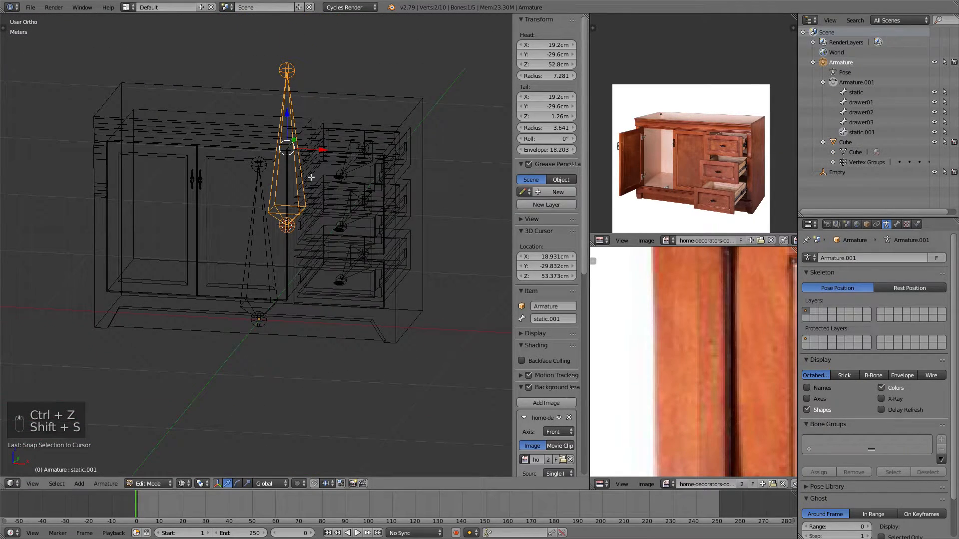
key(g)
click(309, 259)
scroll(364, 229, up, 3)
key(z)
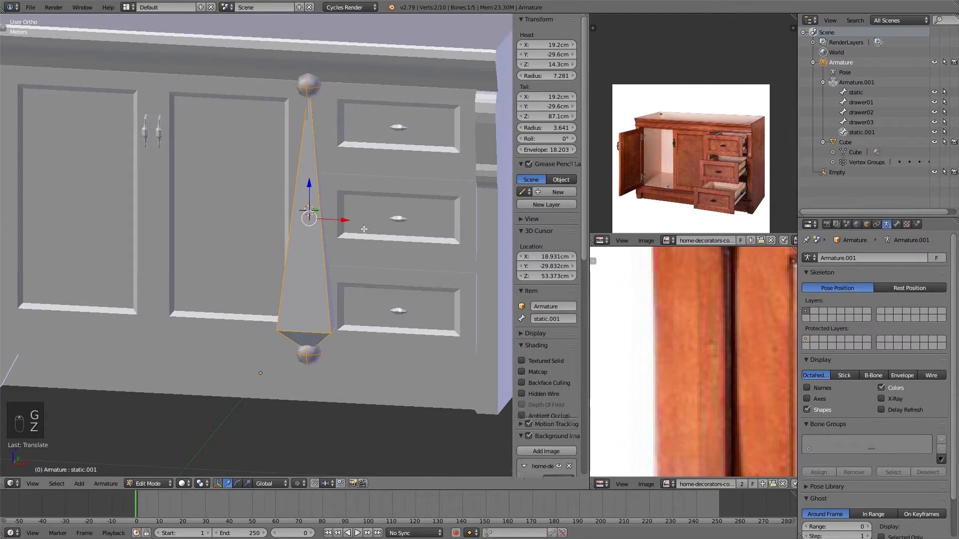
Scale the hinge bone down to about 50 cm long and lower it about 1.1 cm along Z, within the door's height.
key(s)
click(349, 223)
key(g)
key(z)
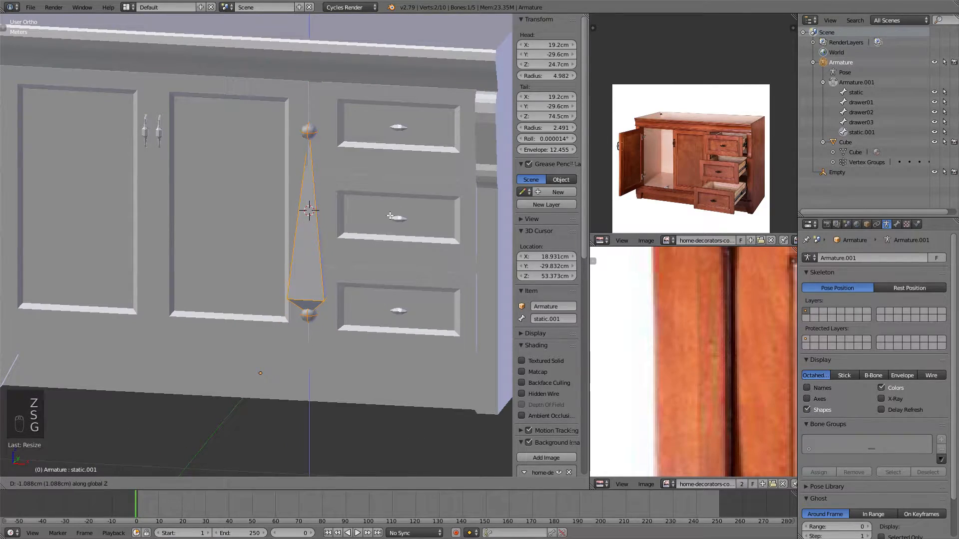
click(390, 216)
Return the armature to Pose Mode, select the right door's hinge bone and inspect its placement against the door in perspective view.
key(Tab)
key(z)
middle_drag(259, 178, 264, 211)
key(z)
scroll(263, 210, down, 3)
key(Tab)
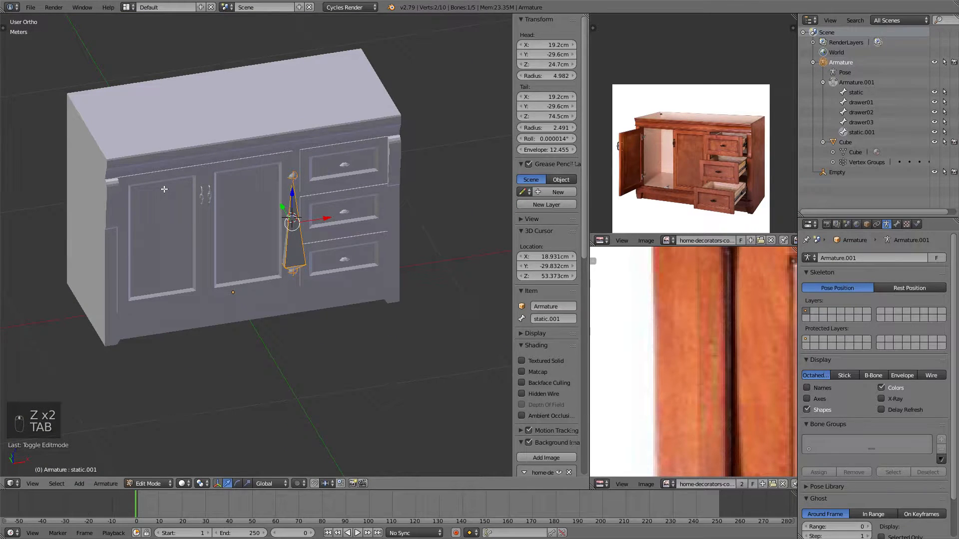
key(Tab)
right_click(205, 181)
shift+middle_drag(199, 184, 292, 209)
right_click(336, 241)
scroll(267, 215, up, 2)
mouse_move(422, 243)
shift+middle_down()
mouse_move(207, 221)
mouse_move(181, 178)
mouse_move(279, 196)
mouse_move(301, 227)
mouse_move(337, 224)
shift+middle_up()
key(z)
key(KP_5)
key(z)
scroll(302, 227, up, 2)
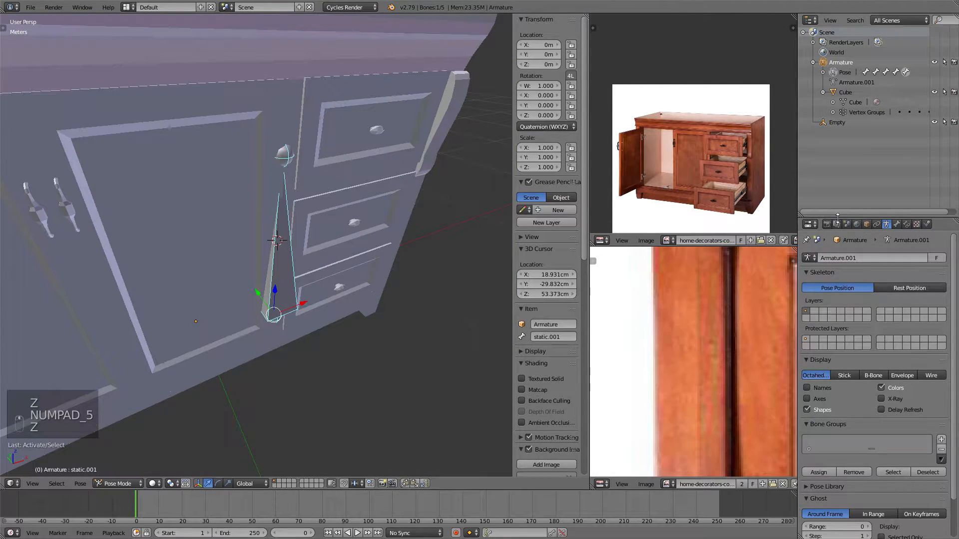
Rename the selected bone at the right door's hinge as door_right.
click(897, 224)
click(857, 258)
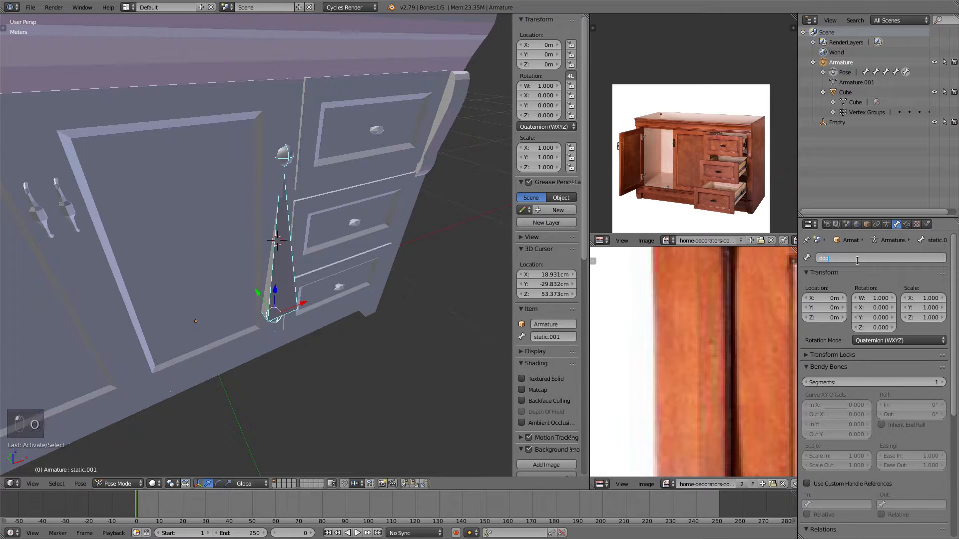
text(door_right)
key(Return)
Try swinging the right door open by rotating its bone about the Z axis, and undo the rotation.
scroll(314, 221, down, 2)
key(z)
key(z)
key(r)
key(z)
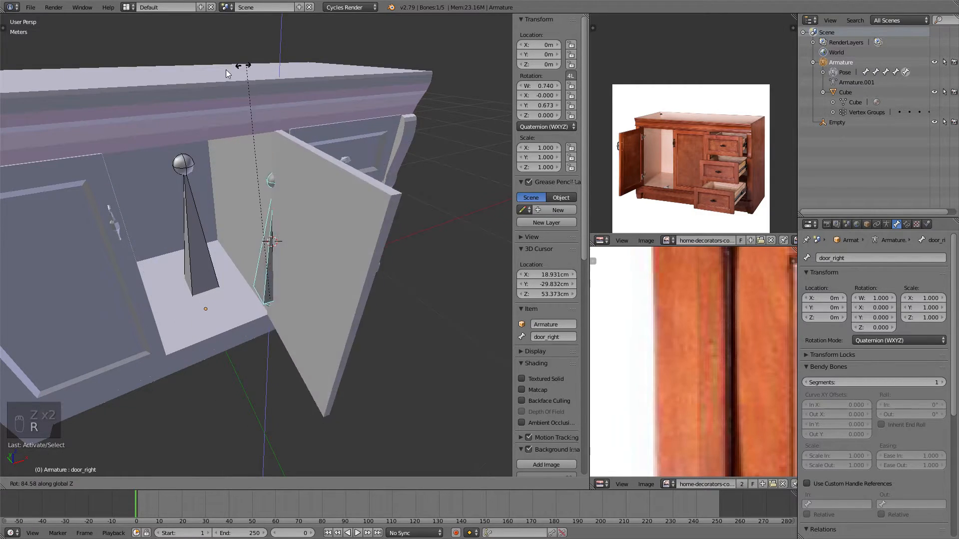
click(179, 106)
middle_drag(249, 103, 287, 151)
scroll(259, 197, down, 5)
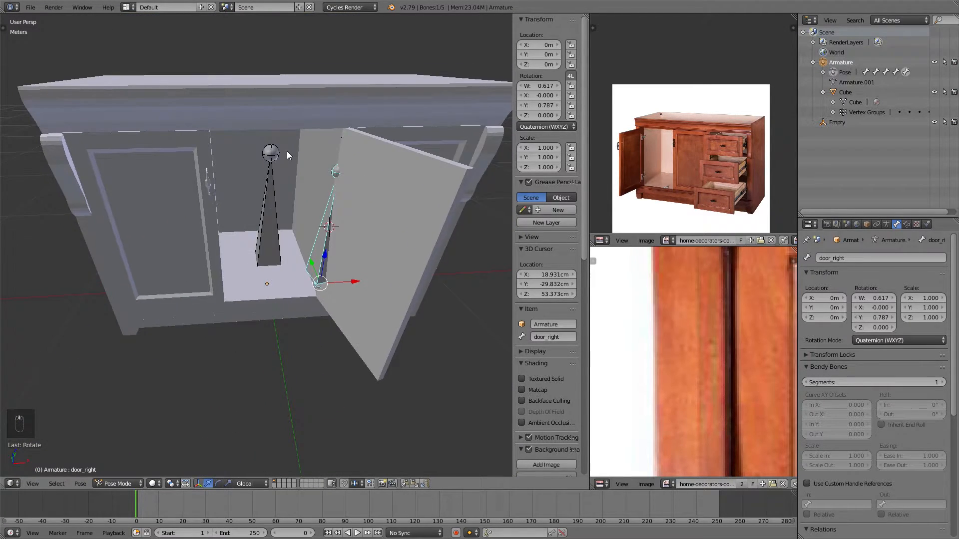
key(ctrl+z)
Open the cabinet mesh in Edit Mode with wireframe shading and select only the door_left vertex group.
shift+middle_drag(219, 198, 278, 186)
key(z)
key(z)
key(z)
right_click(240, 187)
key(Tab)
key(z)
key(a)
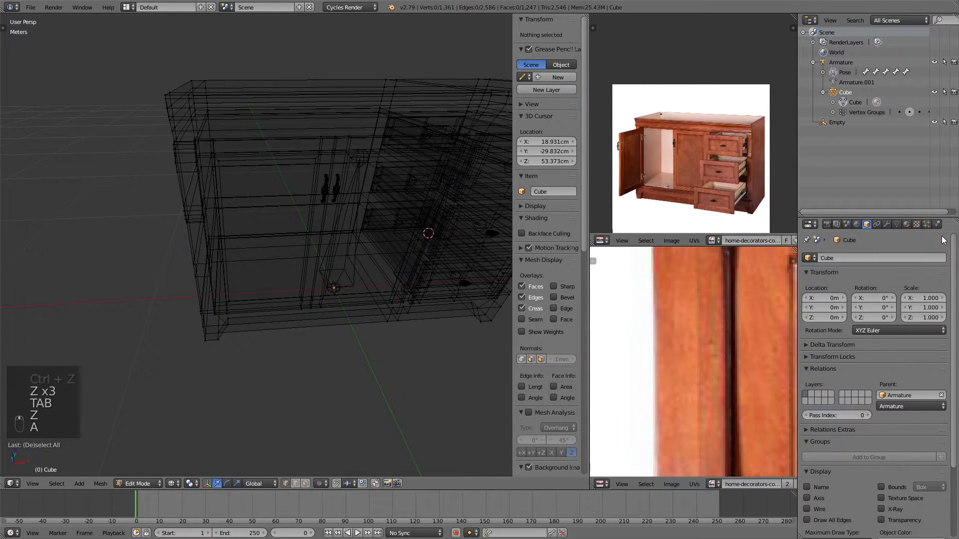
click(895, 224)
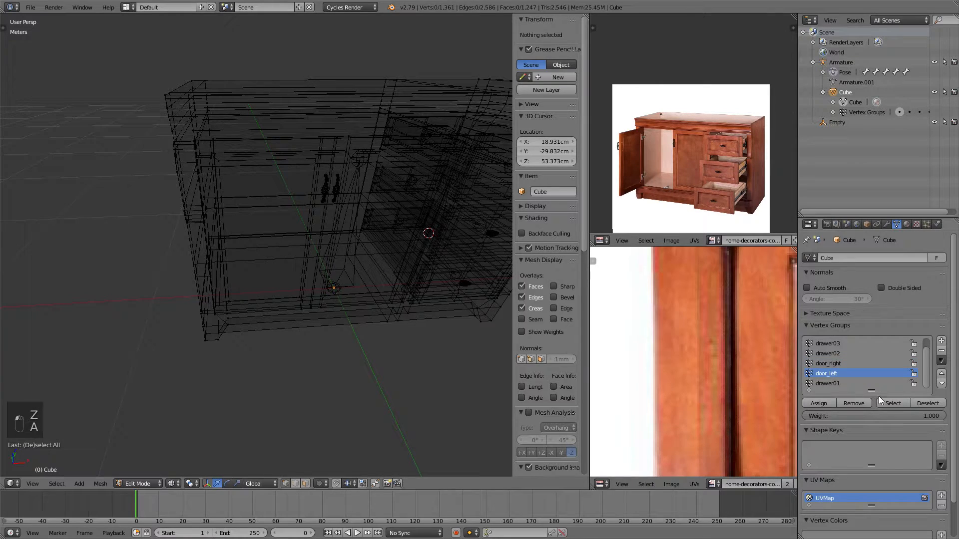
click(907, 405)
From the top view, reduce the selection to the left door's hinge-side vertices and snap the 3D cursor to them.
key(KP_7)
key(KP_5)
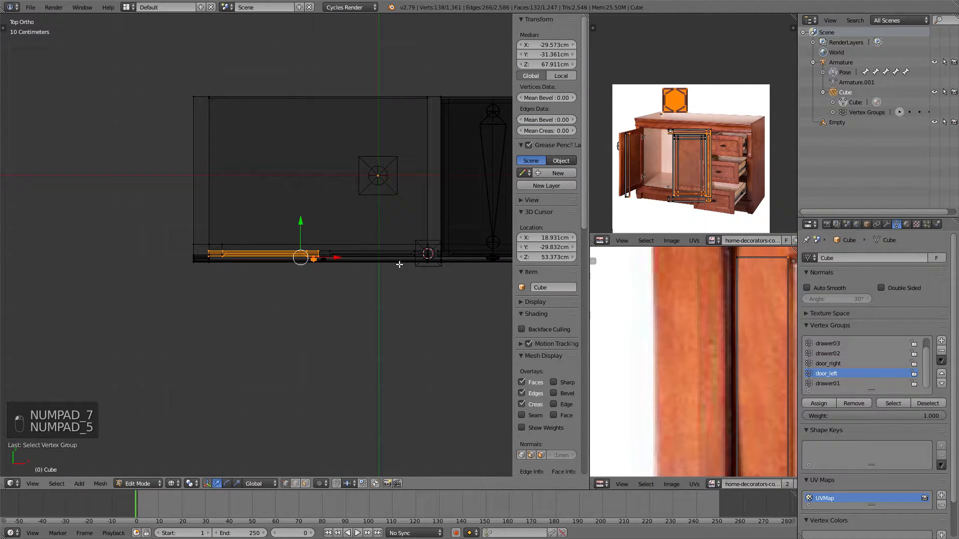
scroll(403, 246, up, 5)
key(c)
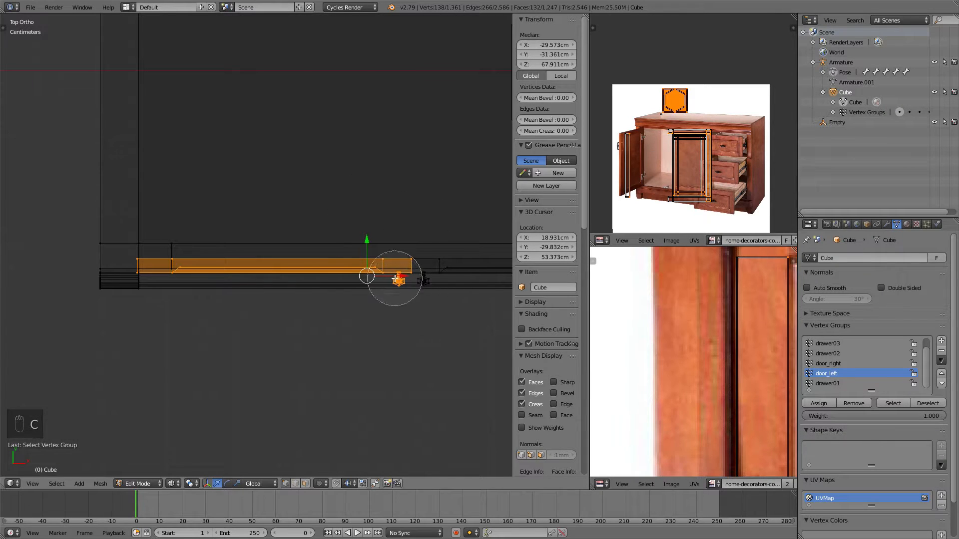
mouse_move(398, 271)
middle_down()
mouse_move(381, 263)
mouse_move(188, 288)
middle_up()
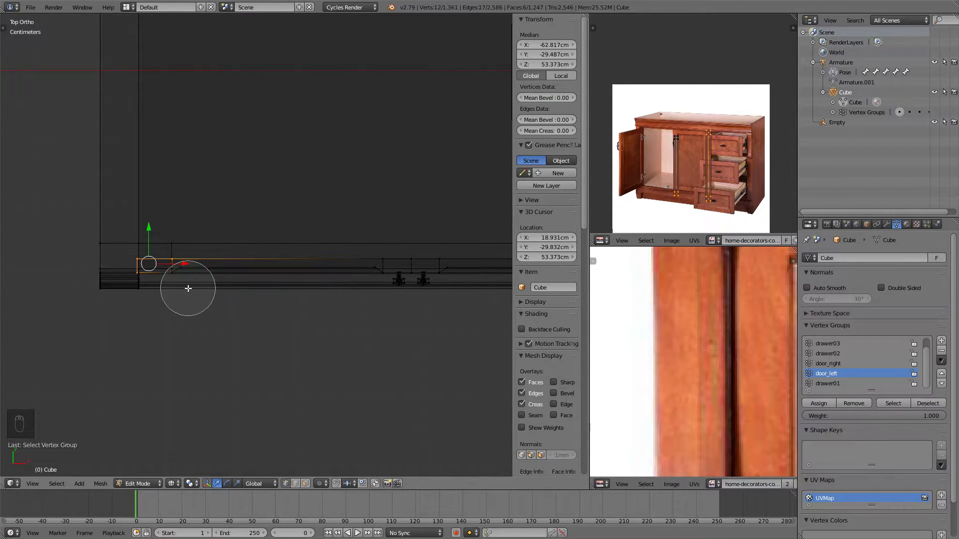
middle_click(190, 259)
right_click(290, 220)
scroll(296, 222, down, 3)
mouse_move(296, 221)
middle_down()
mouse_move(276, 207)
mouse_move(301, 181)
middle_up()
key(shift+s)
click(279, 221)
middle_drag(280, 223, 243, 200)
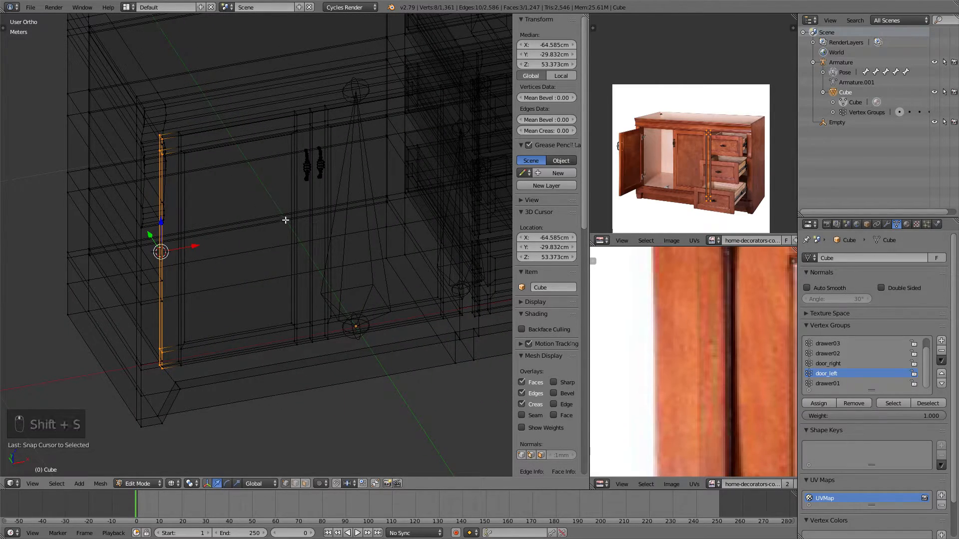
Duplicate the door_right bone in the armature's Edit Mode and snap the copy to the 3D cursor at the left door's hinge.
key(Tab)
right_click(364, 222)
scroll(388, 225, down, 5)
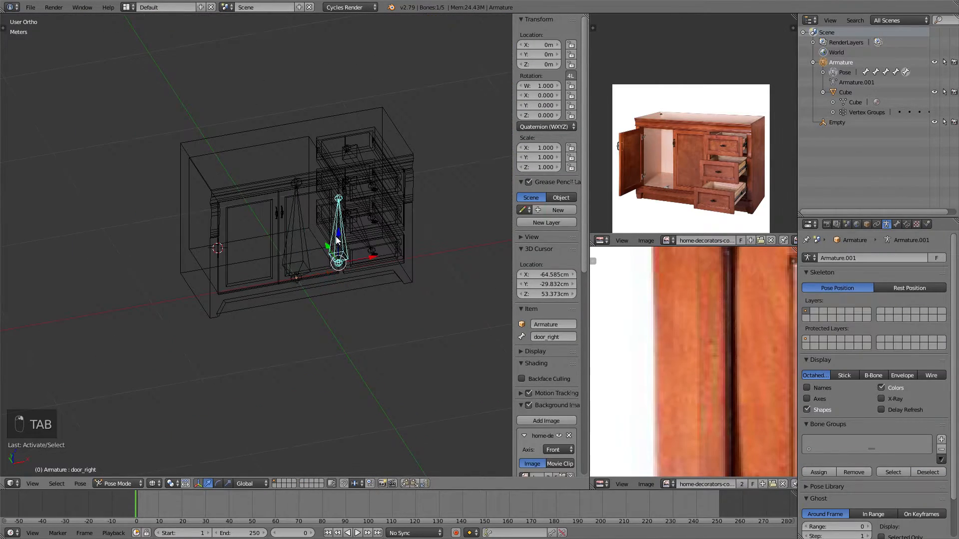
scroll(337, 241, up, 2)
key(Tab)
key(shift+d)
click(375, 259)
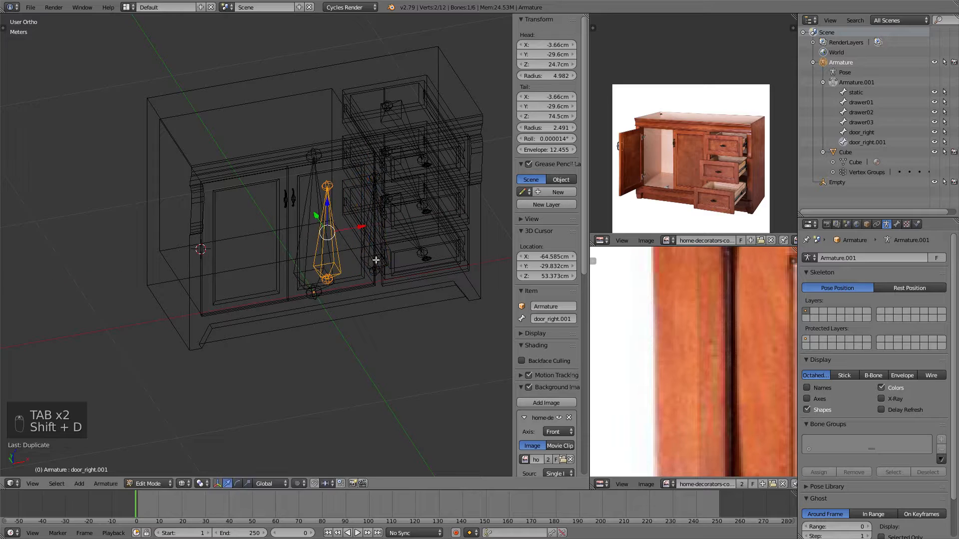
key(shift+s)
key(shift+s)
click(355, 191)
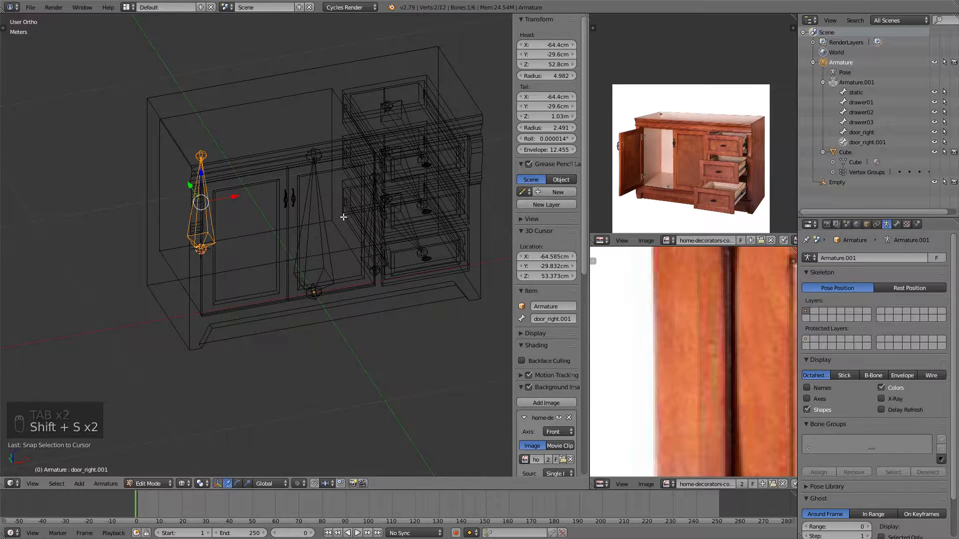
Lower the duplicated bone along Z until its head is at about 26.7 cm.
key(g)
key(z)
click(358, 265)
key(KP_1)
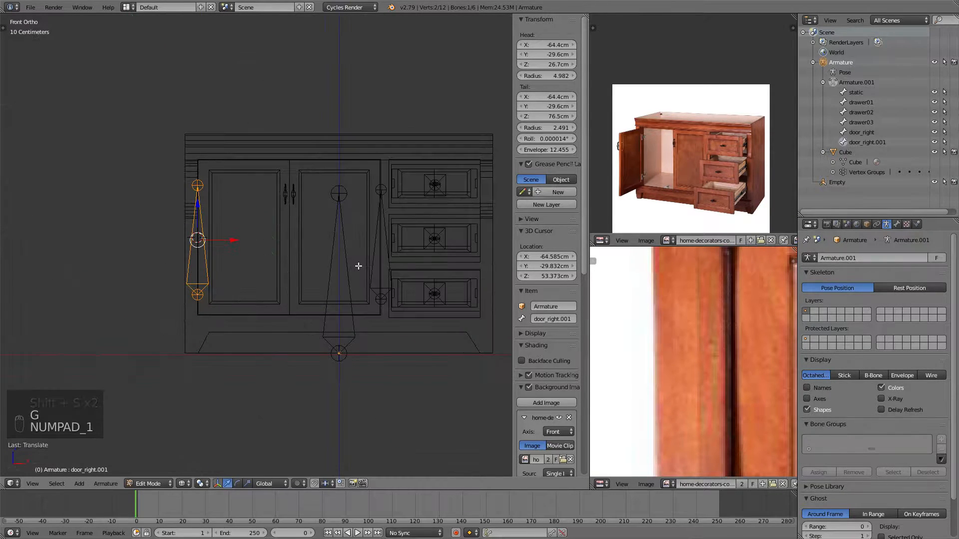
scroll(358, 265, up, 3)
middle_drag(358, 265, 259, 261)
key(r)
right_click(367, 273)
key(r)
key(z)
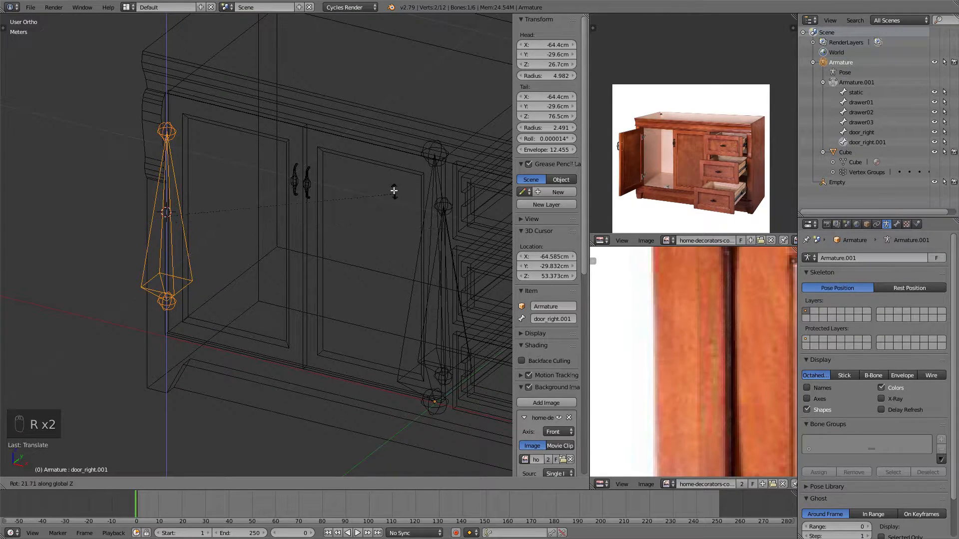
right_click(395, 191)
Move the duplicated bone up and down along Z, leaving its head at about -49.3 cm.
middle_drag(242, 265, 314, 207)
key(g)
key(z)
click(323, 81)
scroll(314, 103, down, 5)
key(g)
key(z)
click(344, 311)
middle_drag(370, 221, 316, 266)
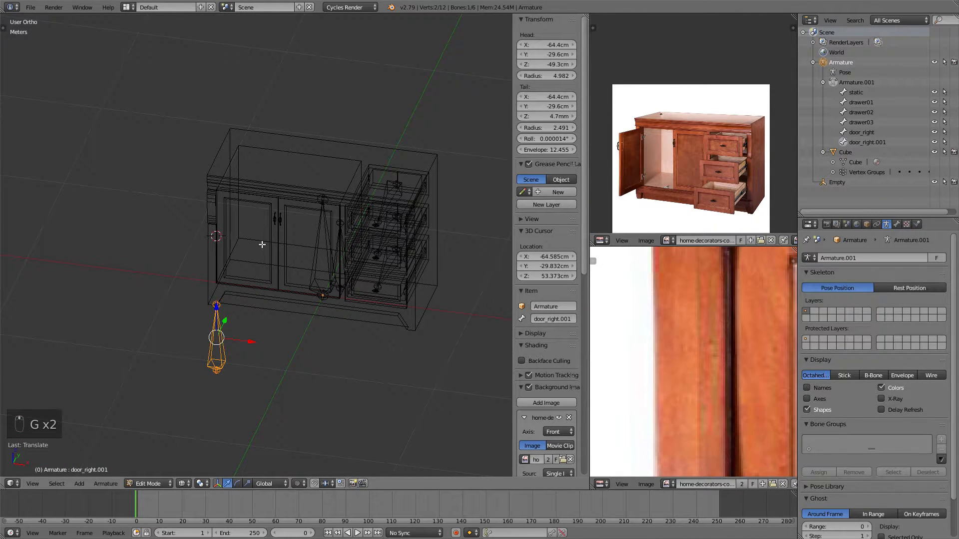
Raise the duplicated bone along Z to a head height of about 24.7 cm, level with the door_right bone.
middle_drag(272, 221, 292, 216)
scroll(300, 289, up, 4)
key(g)
key(z)
click(325, 140)
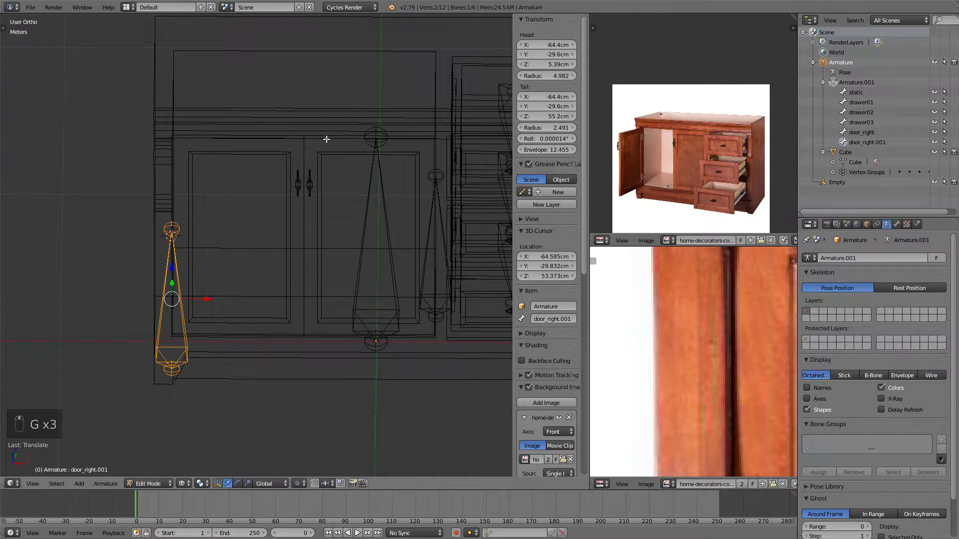
key(KP_1)
key(g)
key(z)
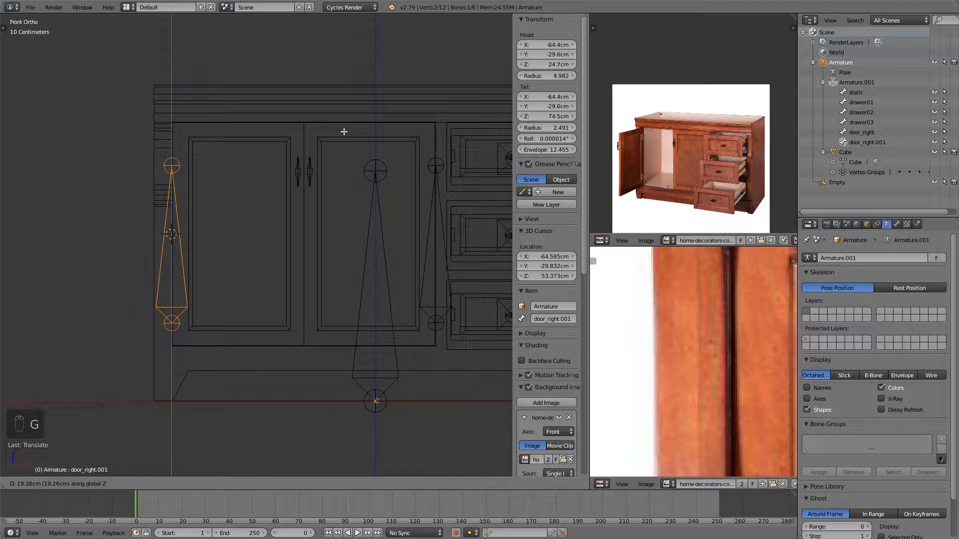
click(346, 134)
Try moving the duplicated bone along X to about 14.6 cm beside the door_right bone, and undo the last three moves.
key(g)
key(x)
click(58, 168)
key(g)
key(z)
click(62, 166)
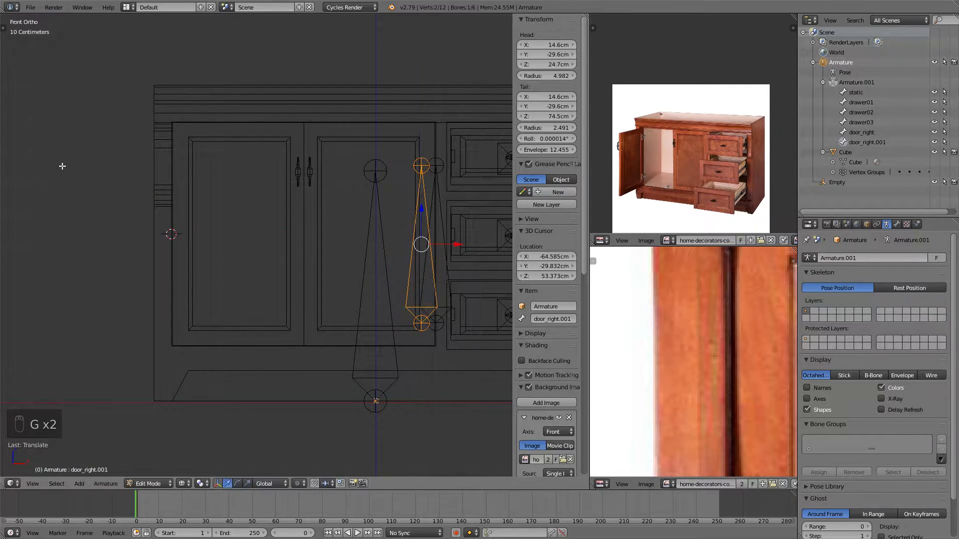
key(ctrl+z)
key(ctrl+z)
key(ctrl+z)
Move the duplicated bone along Z at the left door's hinge until it is level with the door_right bone.
scroll(138, 135, up, 1)
key(g)
key(z)
click(157, 153)
middle_drag(231, 158, 225, 215)
scroll(193, 194, down, 5)
Show the model in solid shading, switch the armature to Pose Mode and rename the left door's bone as door_left.
key(Tab)
scroll(291, 213, up, 4)
click(127, 471)
middle_drag(267, 344, 269, 342)
scroll(265, 335, down, 2)
key(z)
right_click(176, 281)
right_click(176, 282)
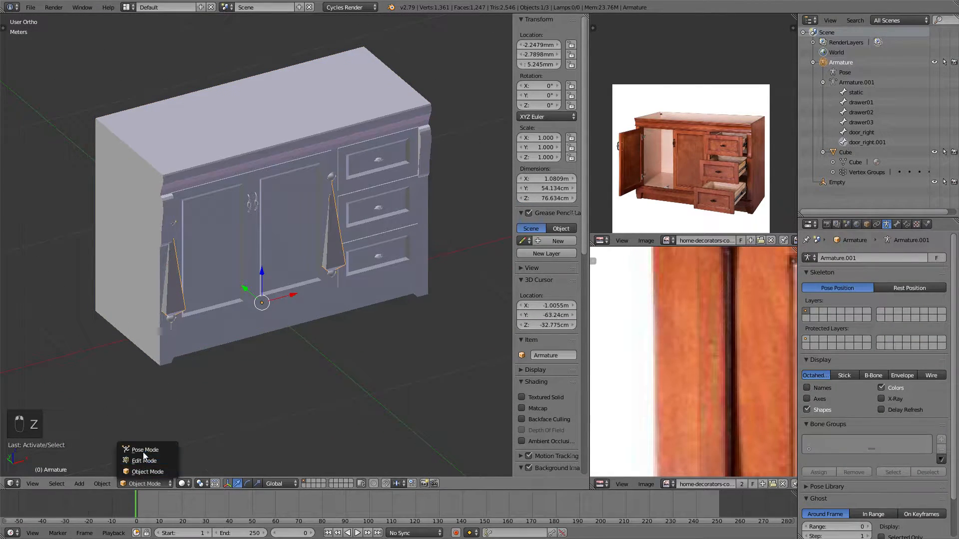
key(ctrl+Tab)
click(898, 224)
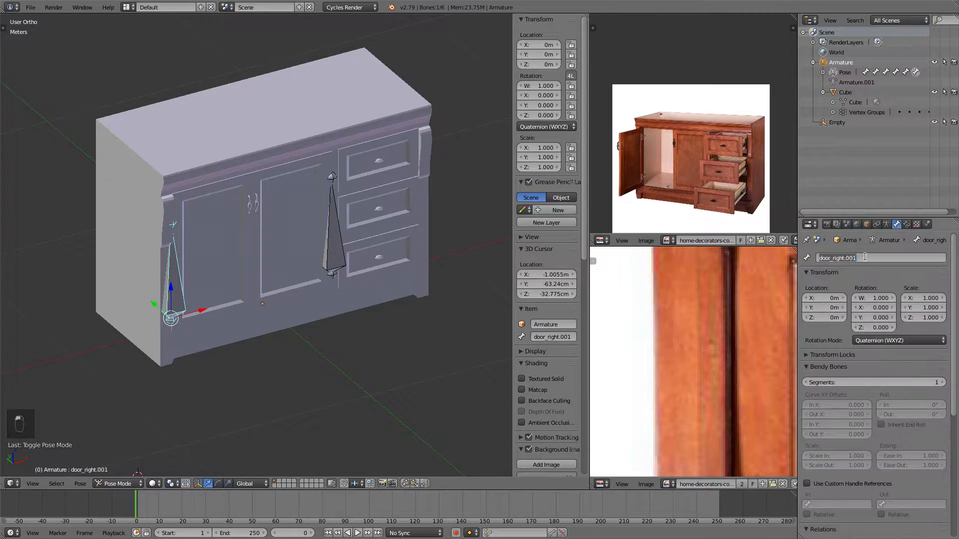
key(r)
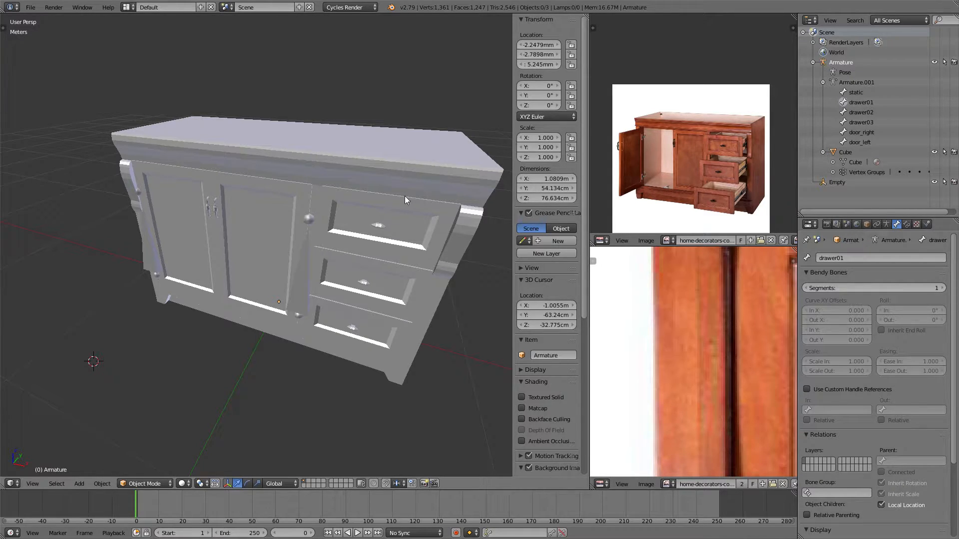
middle_drag(177, 181, 282, 171)
middle_drag(344, 150, 295, 151)
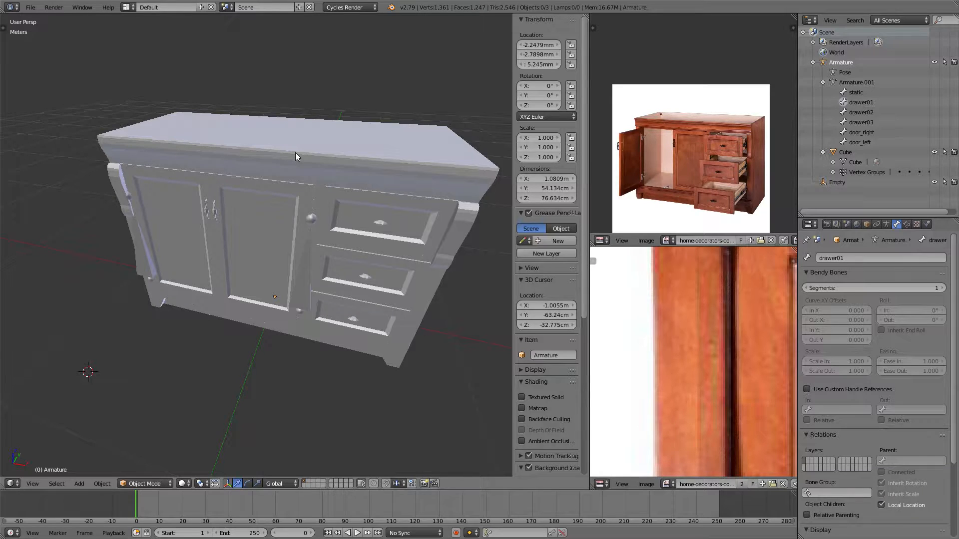
scroll(308, 153, down, 4)
middle_drag(308, 150, 263, 212)
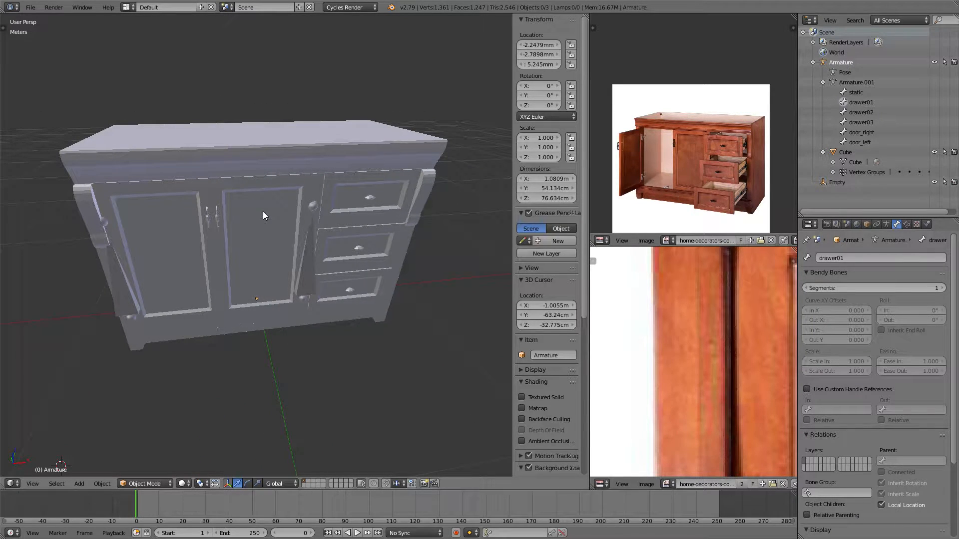
middle_drag(319, 196, 260, 182)
middle_drag(277, 271, 251, 300)
Try moving the static bone along Y in Pose Mode, and clear its location again.
key(ctrl+Tab)
key(z)
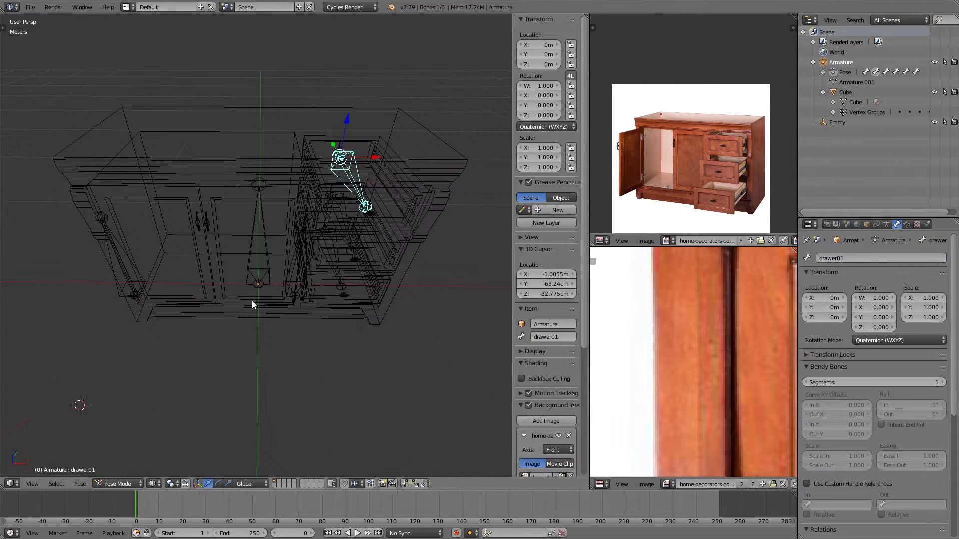
right_click(263, 244)
mouse_move(262, 243)
middle_down()
mouse_move(236, 262)
mouse_move(250, 251)
mouse_move(289, 272)
mouse_move(309, 244)
mouse_move(246, 248)
mouse_move(252, 238)
mouse_move(281, 281)
mouse_move(262, 256)
mouse_move(307, 244)
mouse_move(214, 266)
mouse_move(219, 242)
mouse_move(271, 231)
mouse_move(242, 239)
mouse_move(396, 142)
mouse_move(449, 239)
mouse_move(403, 247)
mouse_move(262, 216)
middle_up()
scroll(280, 259, up, 4)
key(z)
key(z)
key(g)
key(y)
click(295, 257)
key(z)
key(alt+g)
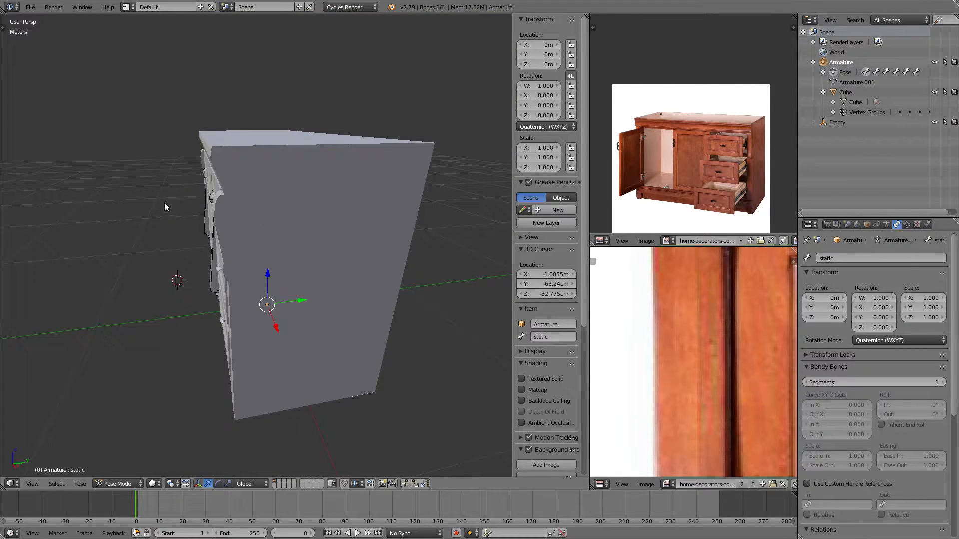
Select all the bones in the armature's Edit Mode, keeping the static bone as the active one.
middle_drag(137, 212, 189, 216)
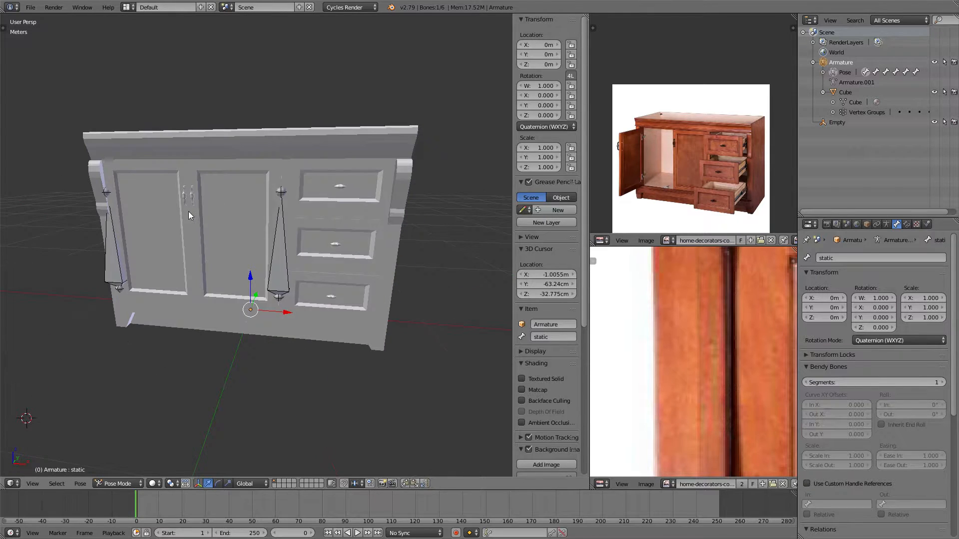
middle_drag(276, 259, 265, 225)
right_click(292, 254)
key(Tab)
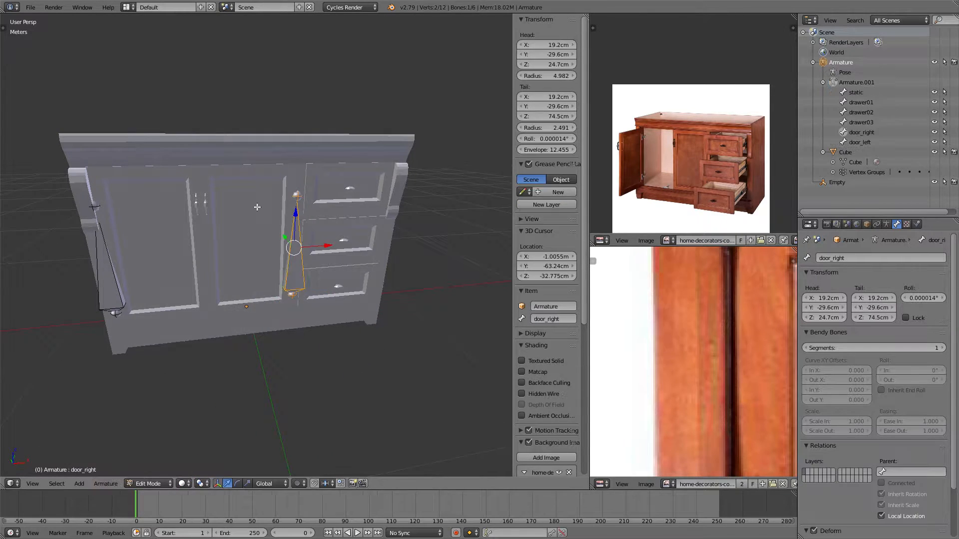
middle_drag(212, 192, 261, 210)
key(z)
right_click(305, 205)
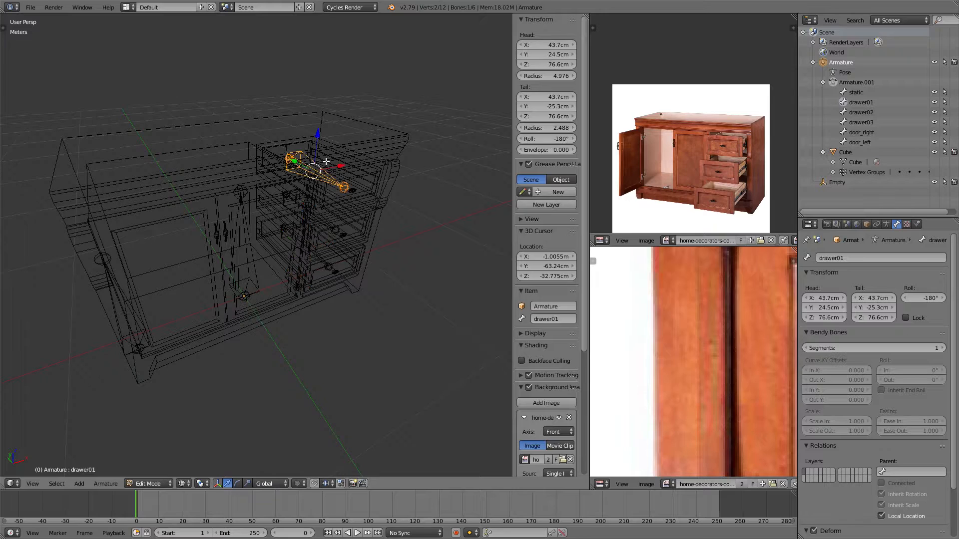
right_click(141, 313)
right_click(241, 274)
middle_drag(242, 274, 306, 226)
mouse_move(244, 229)
middle_down()
mouse_move(279, 253)
mouse_move(248, 259)
mouse_move(255, 235)
middle_up()
key(a)
key(a)
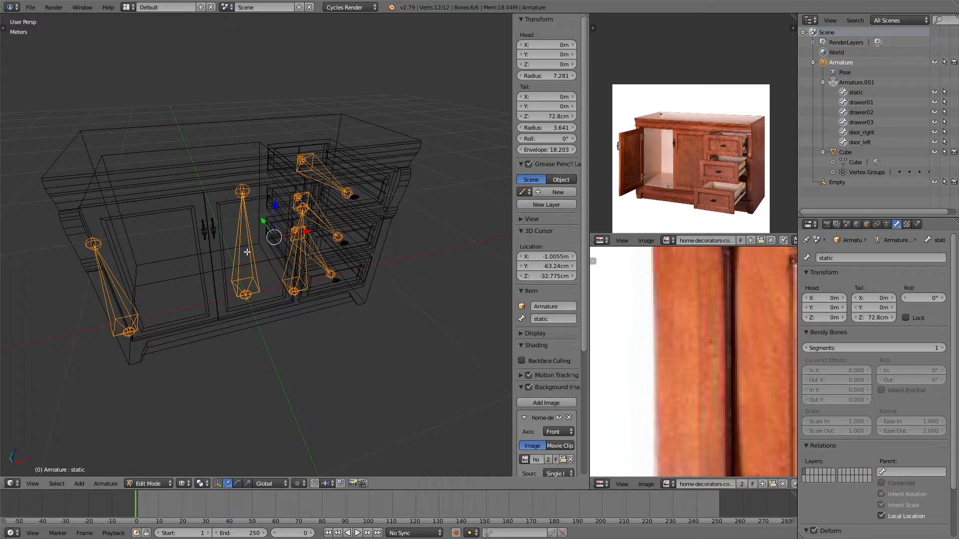
Try parenting all the bones to the static bone with the Connected option, and undo it.
key(ctrl+p)
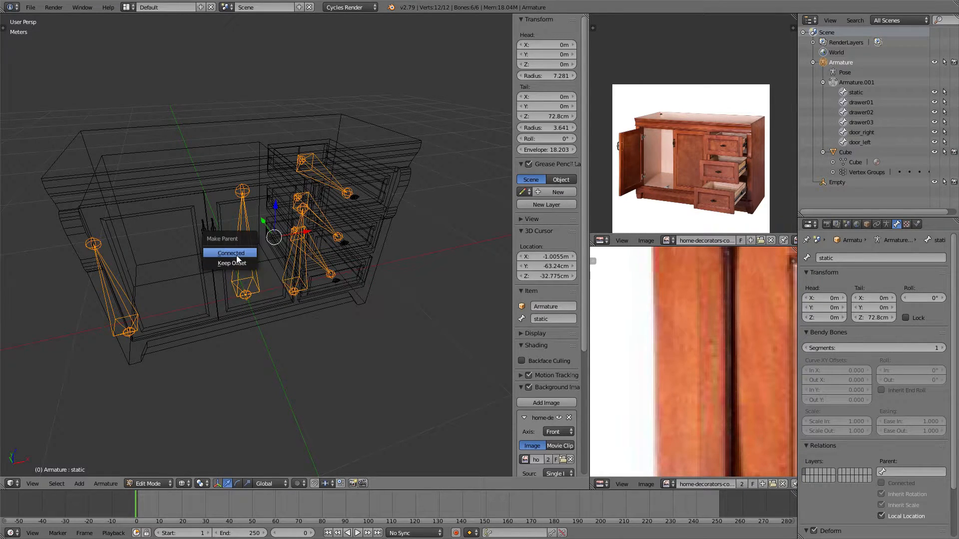
click(236, 255)
middle_drag(236, 256, 259, 207)
key(ctrl+z)
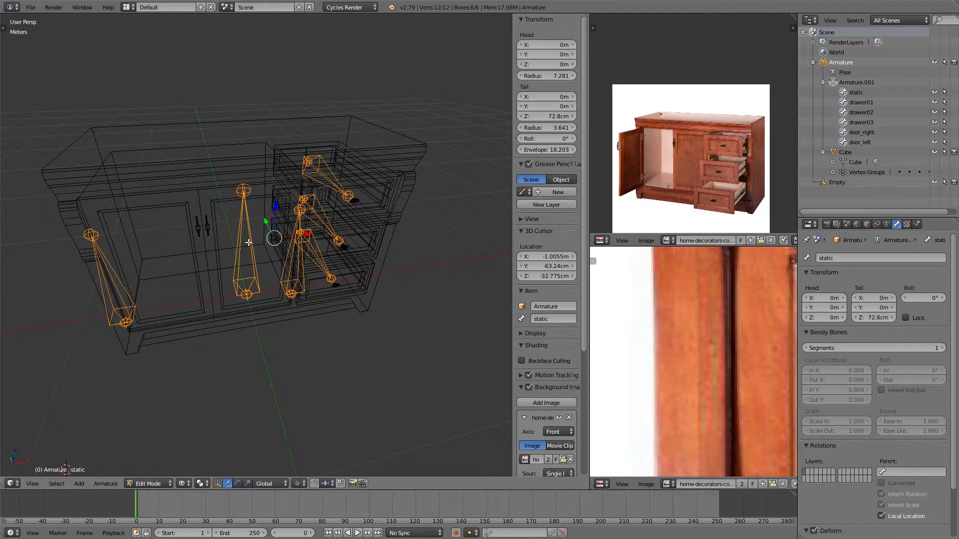
Parent the drawer and door bones to the static bone with the Keep Offset option.
key(ctrl+p)
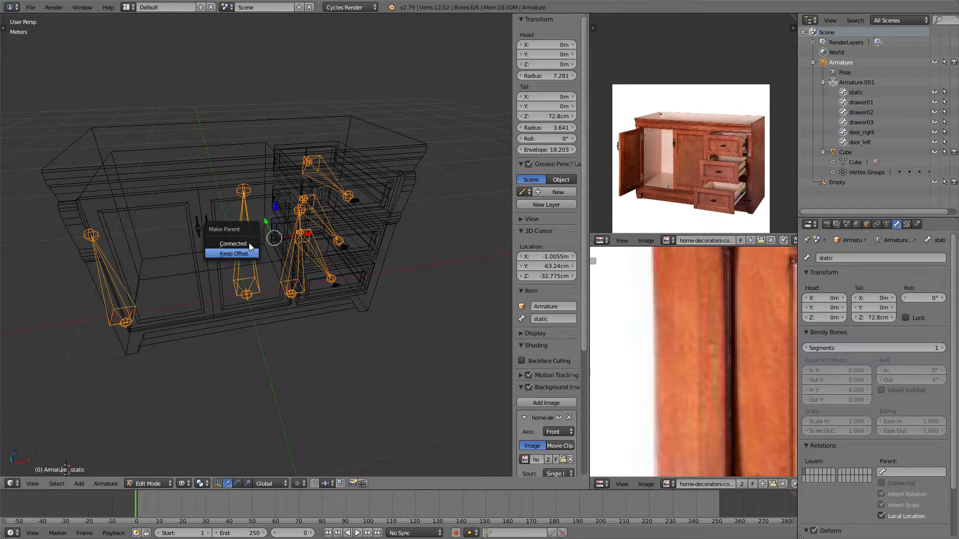
click(249, 243)
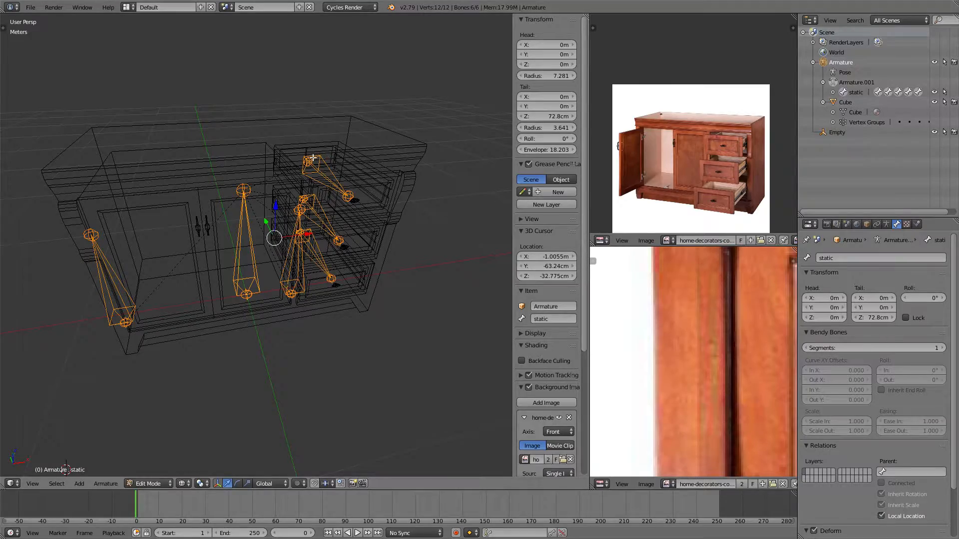
middle_drag(362, 230, 297, 161)
middle_drag(234, 170, 256, 267)
Test-move the static bone in Pose Mode to check how the drawer and door bones follow, cancelling each move.
key(ctrl+Tab)
right_click(256, 267)
middle_drag(111, 249, 402, 177)
key(g)
right_click(265, 154)
middle_drag(266, 154, 362, 195)
key(g)
right_click(260, 150)
middle_drag(278, 204, 229, 201)
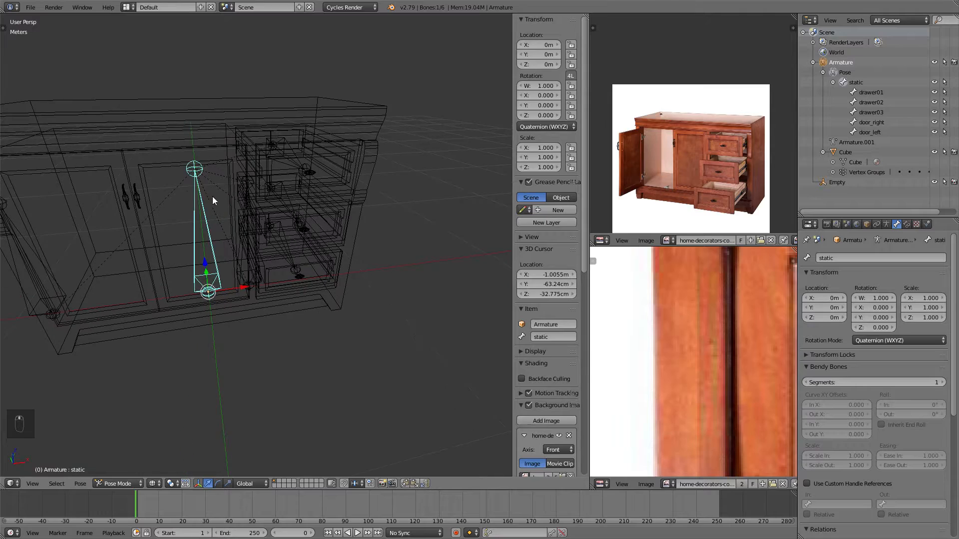
middle_drag(294, 188, 268, 218)
middle_drag(312, 160, 226, 187)
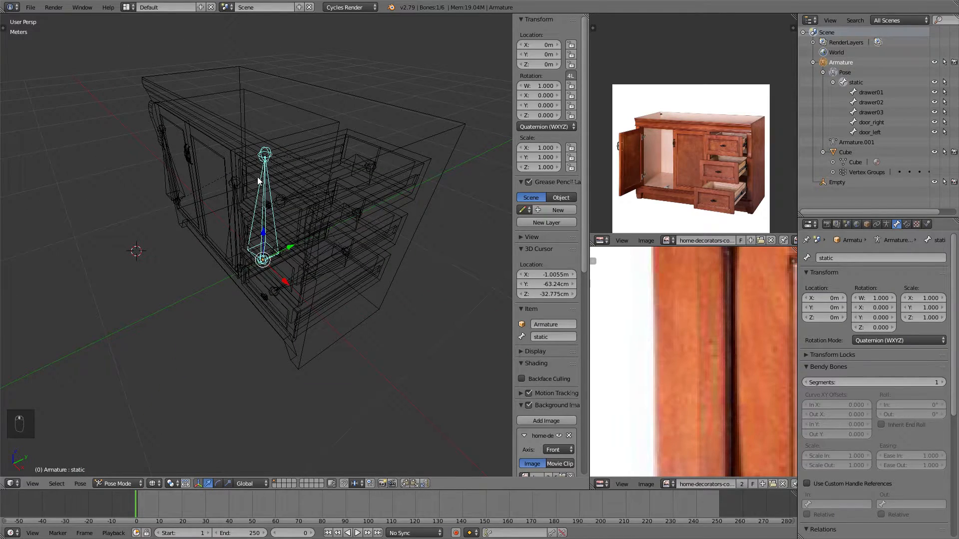
Preview the empty timeline, stop playback, and set the animation's start frame to 0.
middle_drag(241, 184, 272, 189)
middle_drag(215, 183, 402, 143)
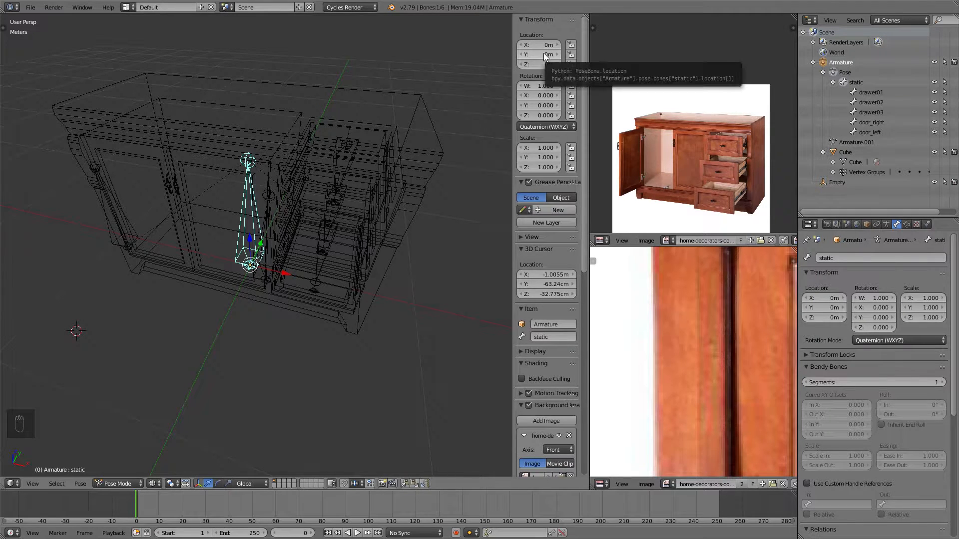
key(alt+a)
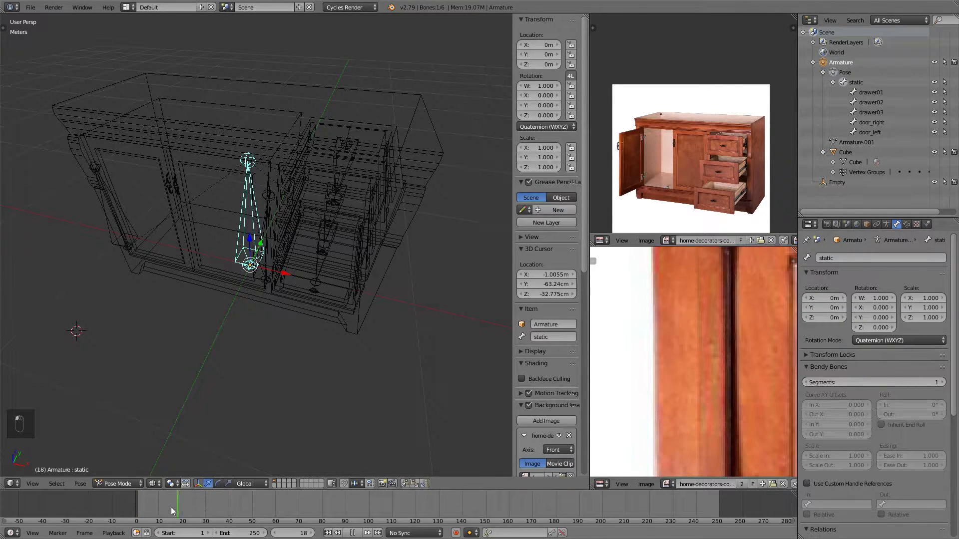
key(Escape)
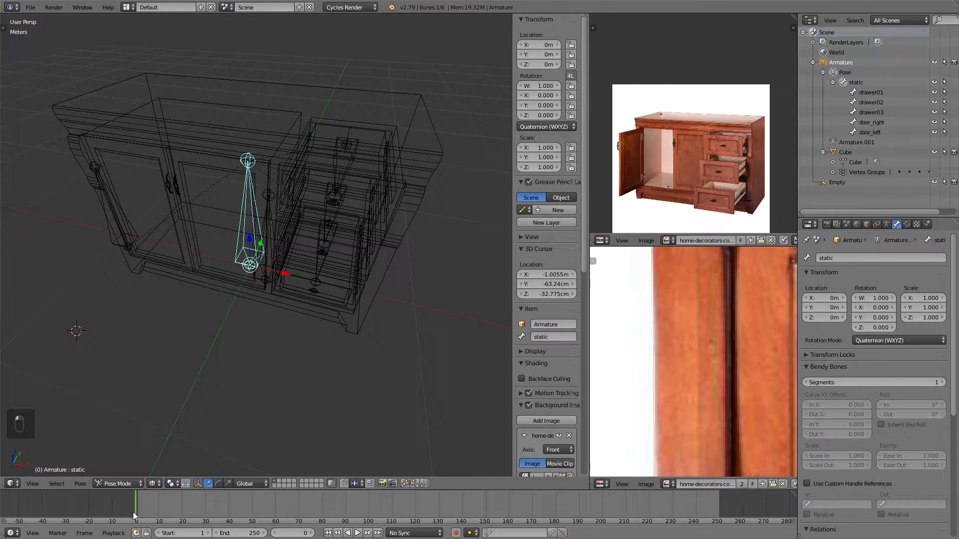
click(175, 533)
key(Return)
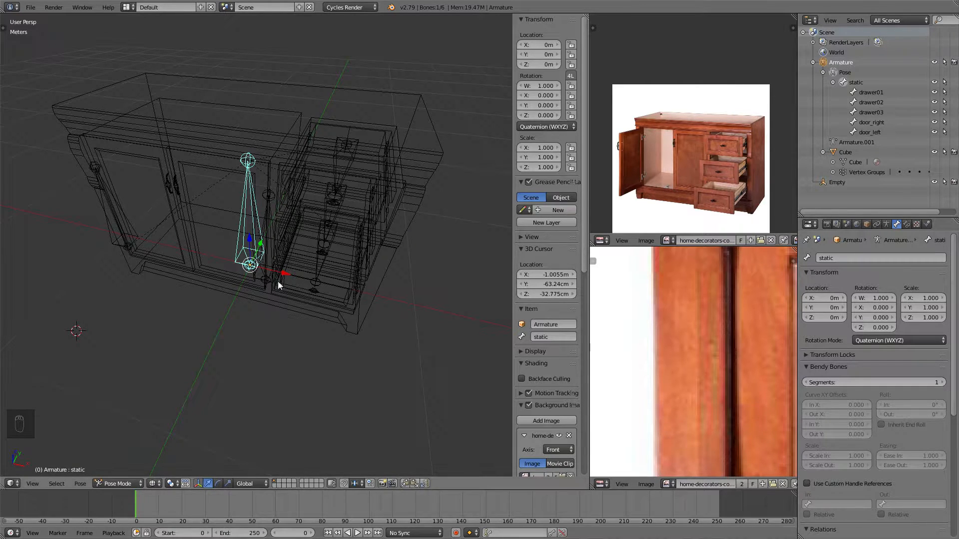
Display the render dimension settings, set the animation's end frame to 240, and briefly play back the timeline.
click(827, 224)
scroll(929, 309, down, 2)
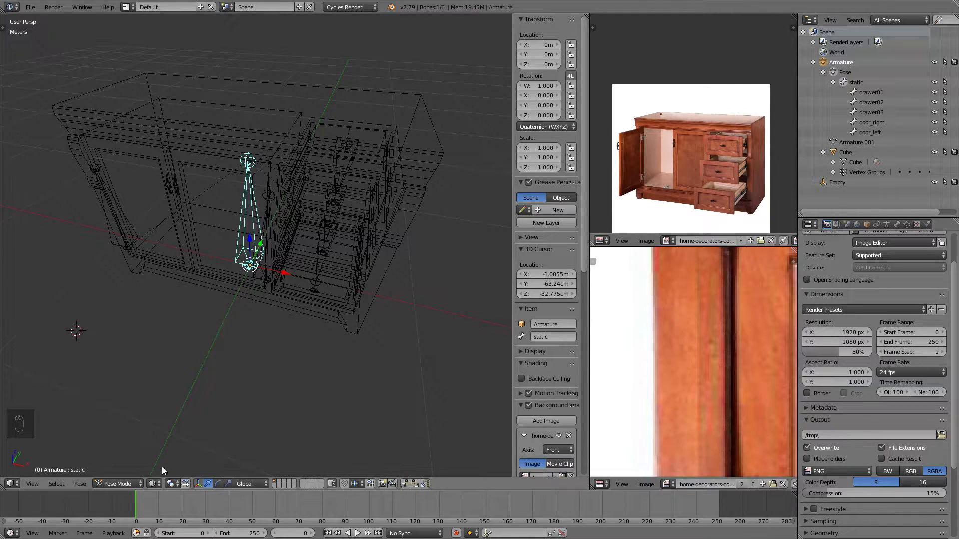
click(223, 533)
text(24)
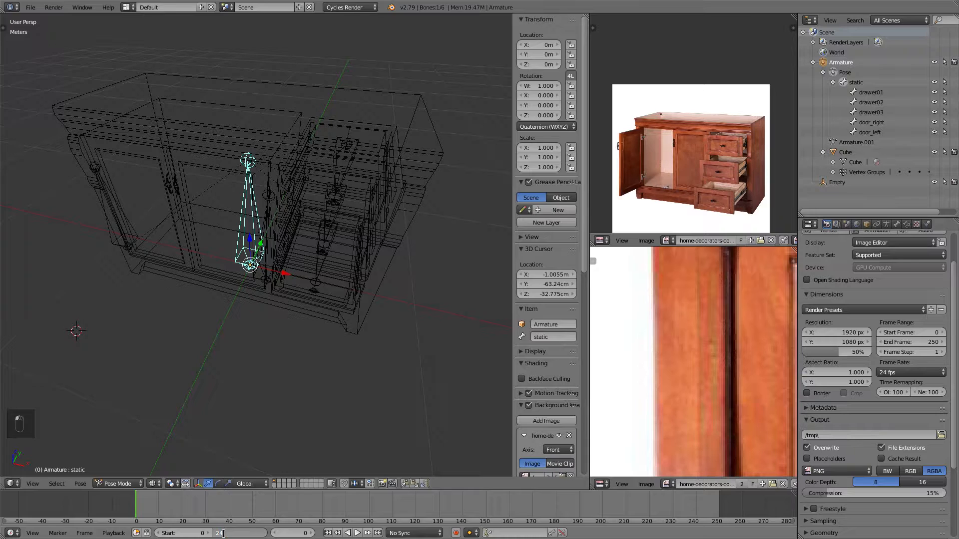
text(0)
key(Return)
key(alt+a)
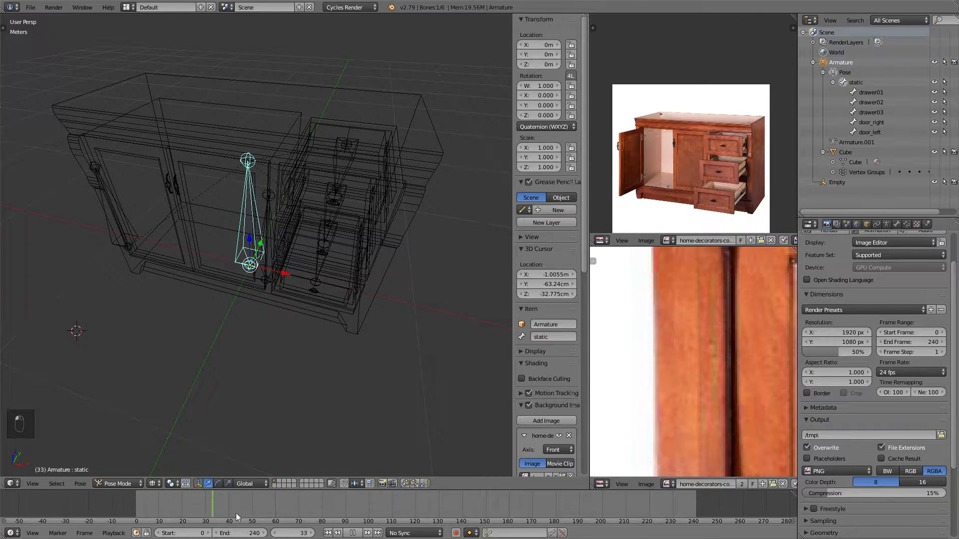
key(Escape)
Review the available frame rate options in the render dimension settings.
middle_drag(317, 165, 289, 200)
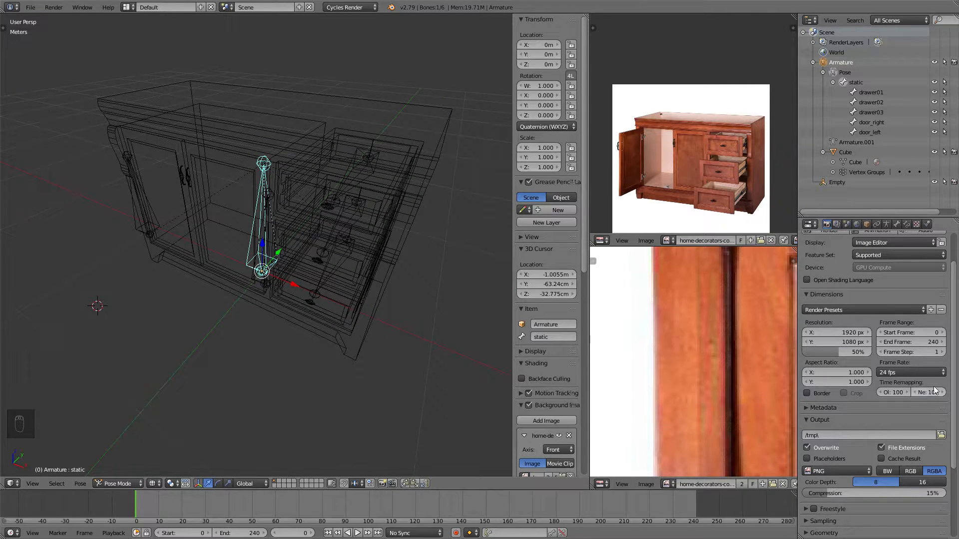
middle_drag(299, 156, 444, 206)
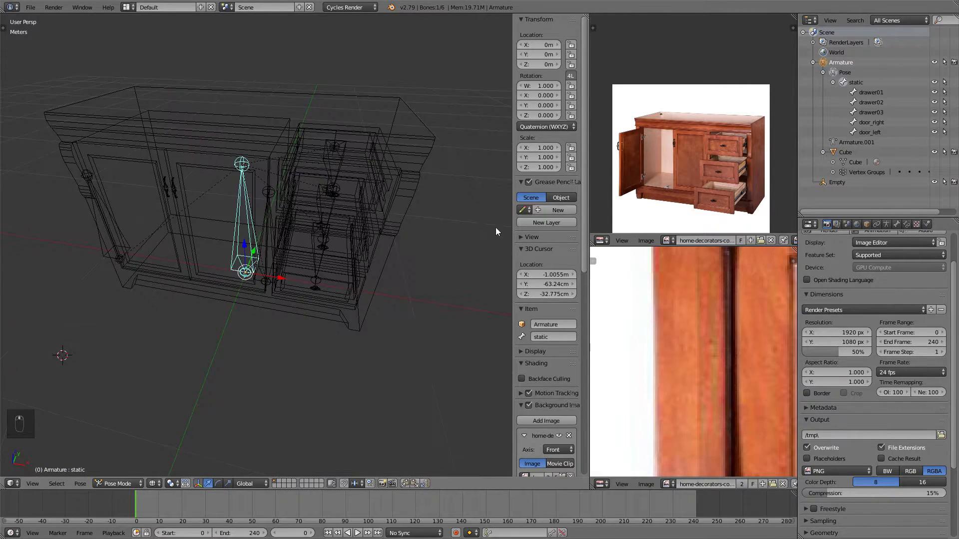
click(901, 372)
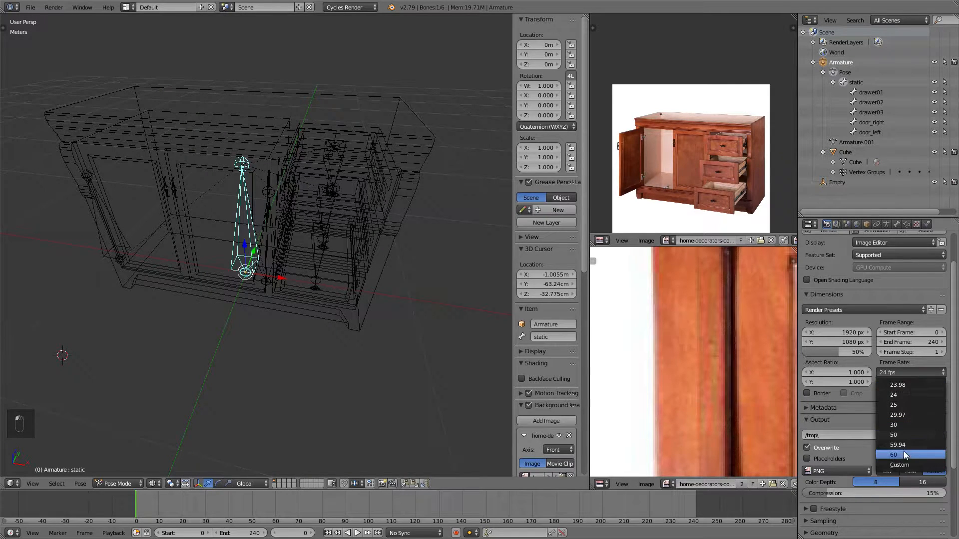
click(905, 370)
Insert location and rotation keyframes for the static bone at frame 0.
middle_drag(361, 194, 344, 181)
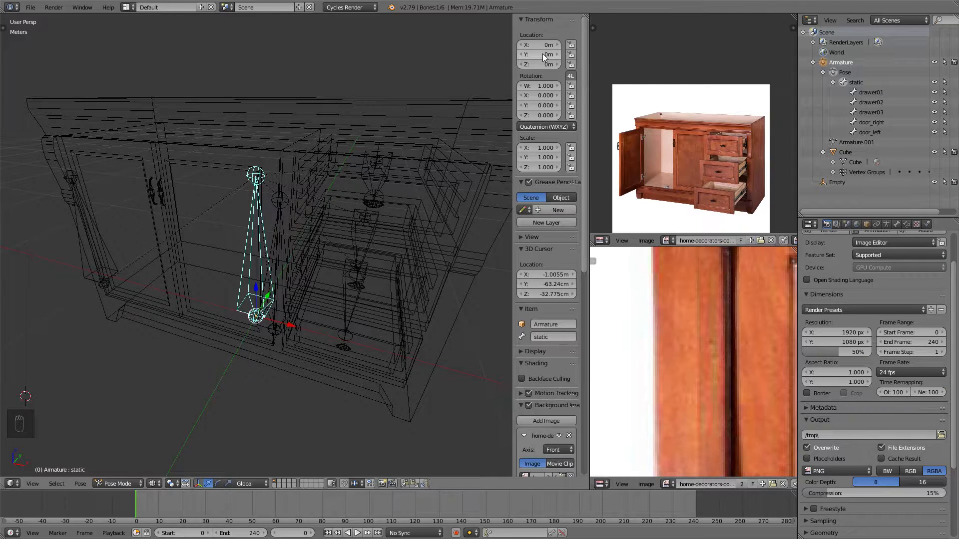
key(i)
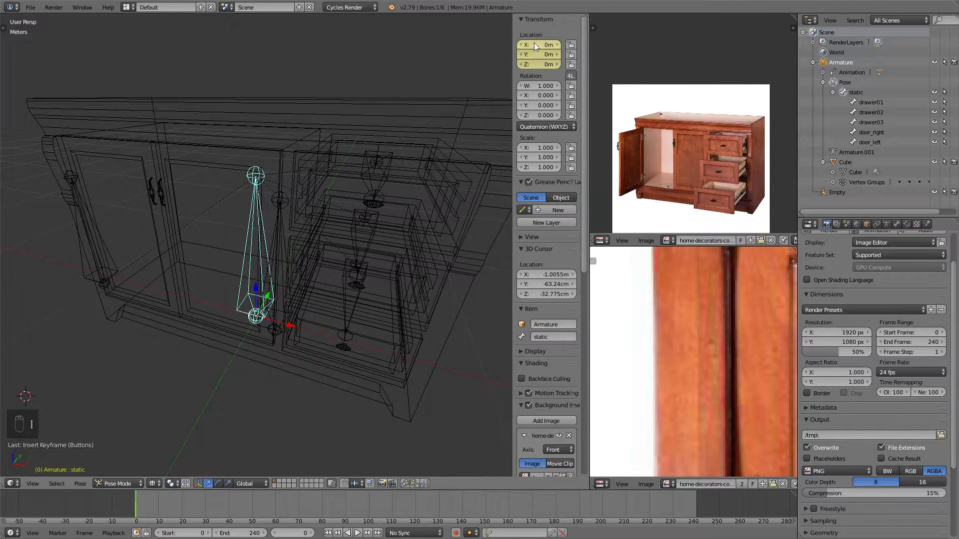
key(i)
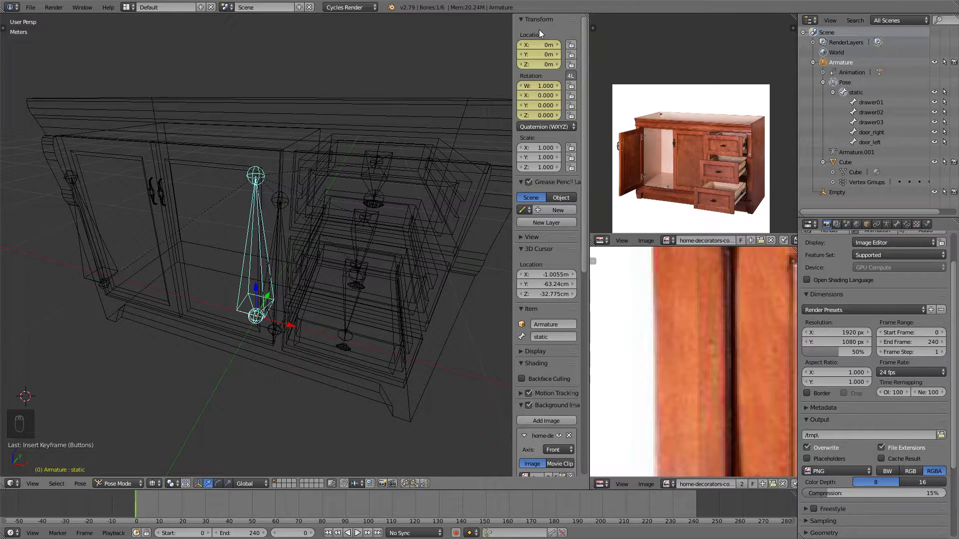
At frame 24, move the static bone about 1.275 m along global Y and keyframe its location.
key(alt+a)
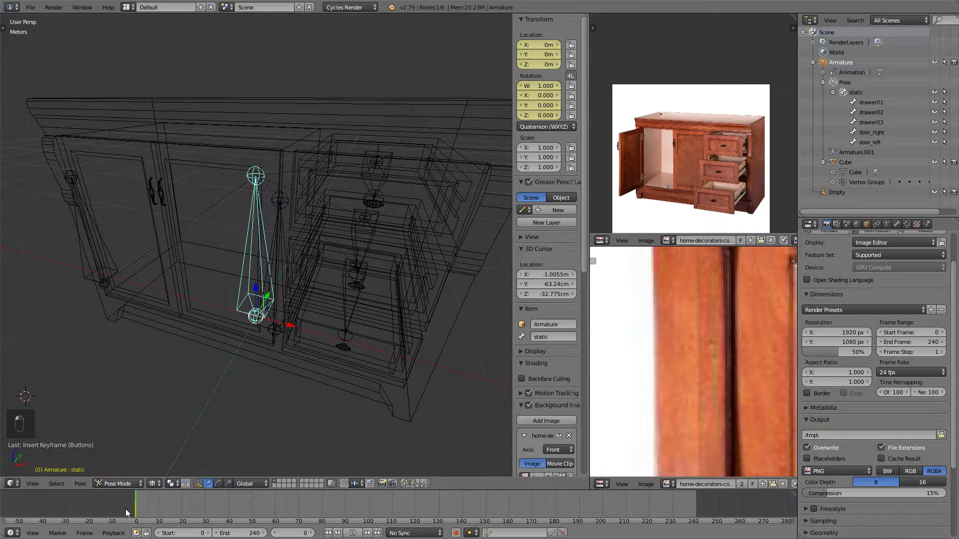
click(206, 512)
drag(192, 512, 194, 511)
click(275, 533)
middle_drag(200, 316, 322, 266)
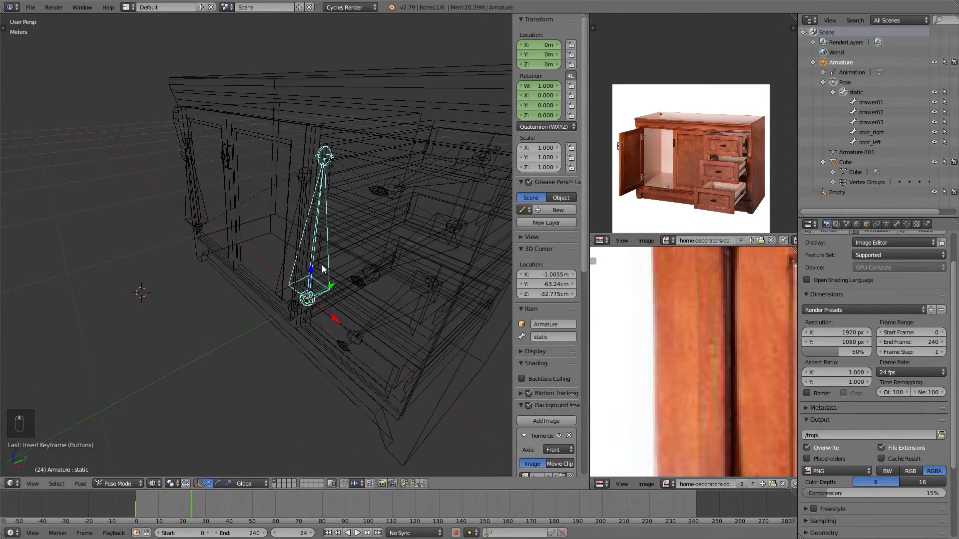
scroll(322, 270, down, 4)
key(g)
key(y)
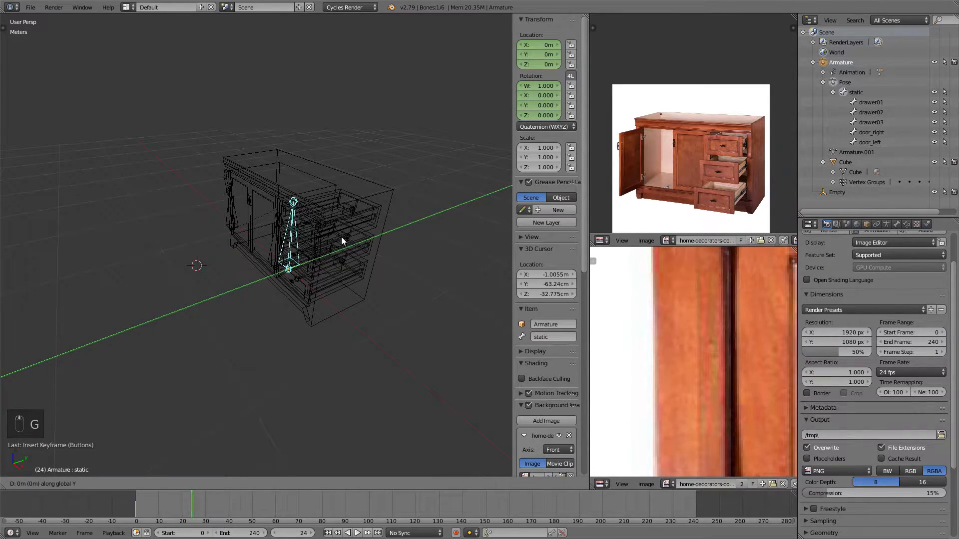
click(214, 284)
shift+middle_drag(286, 264, 340, 250)
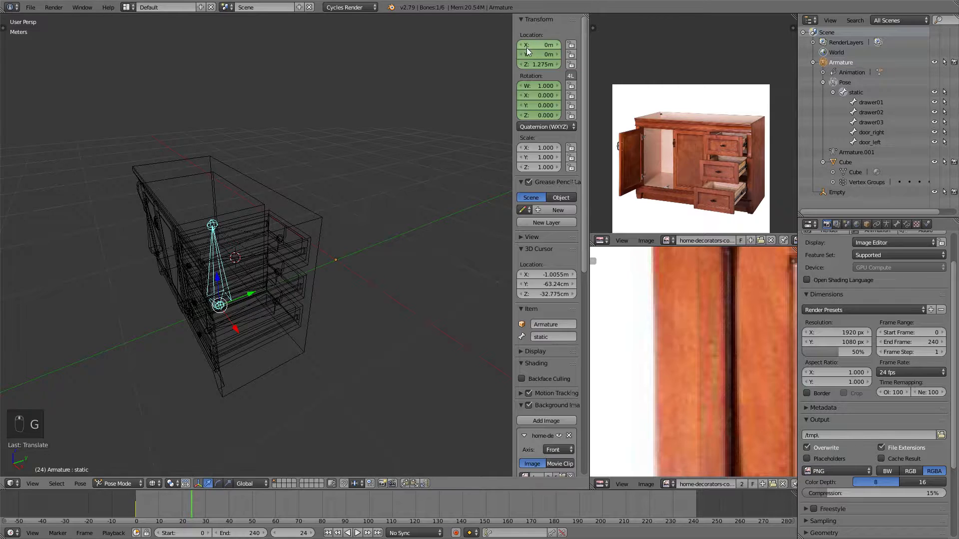
key(i)
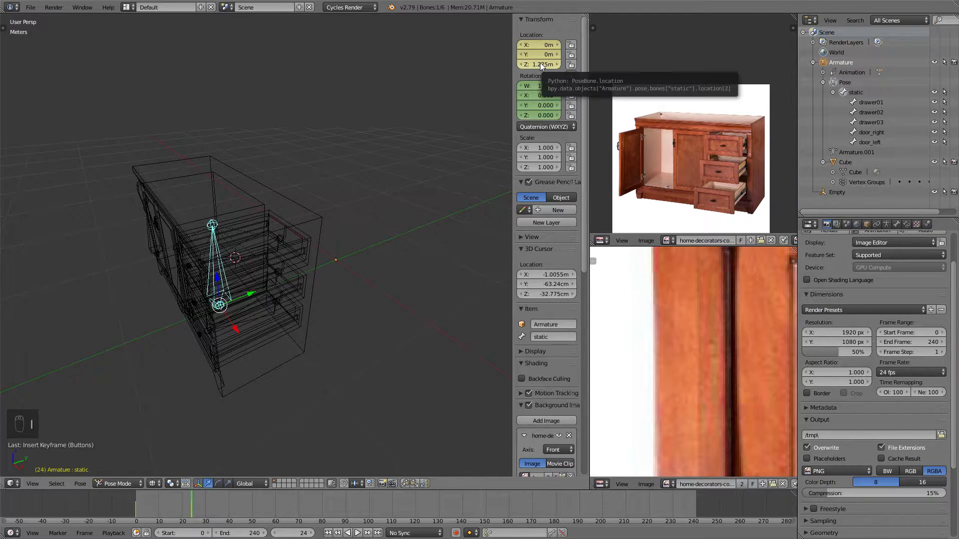
Switch the viewport to solid shading and play the animation from frame 0 to check the cabinet's slide.
middle_drag(386, 161, 367, 167)
click(121, 504)
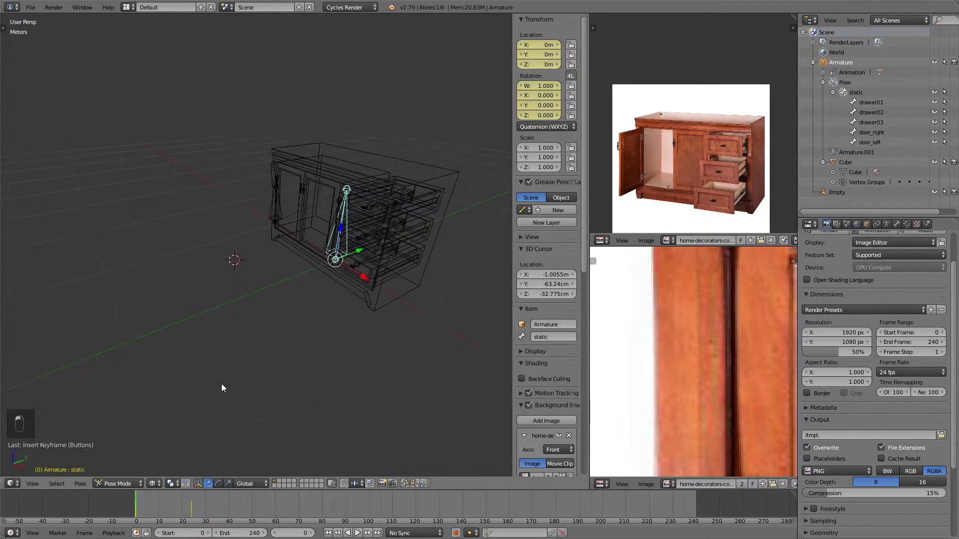
key(z)
key(alt+a)
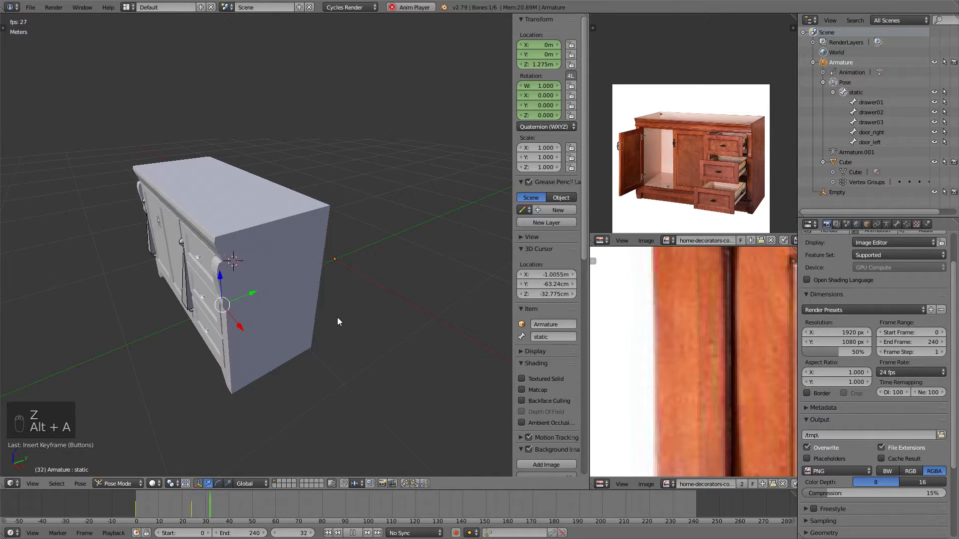
click(118, 503)
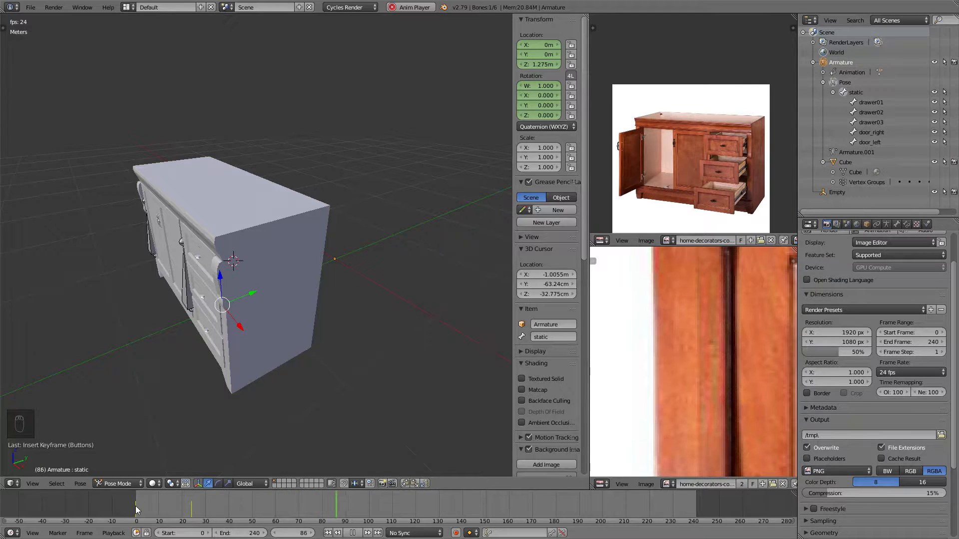
key(alt+a)
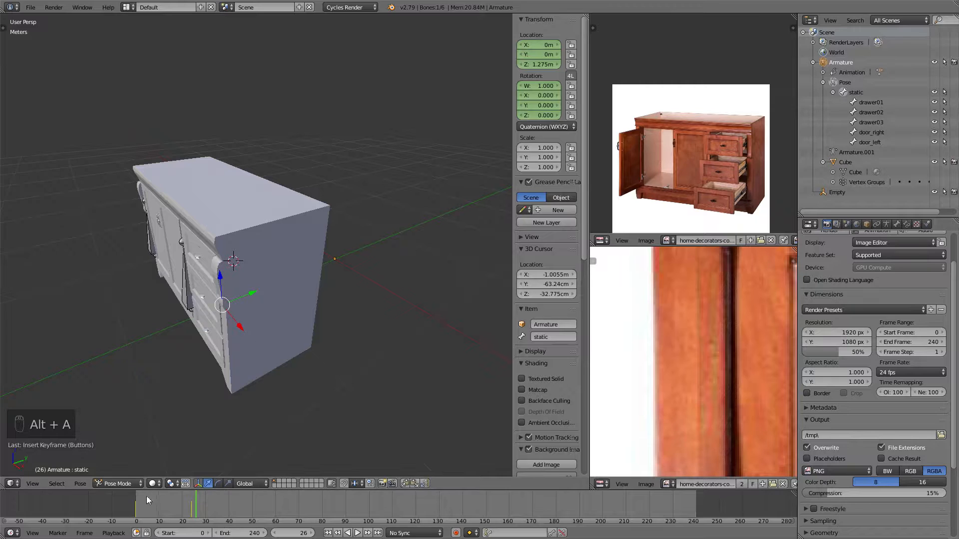
At frame 12, move the static bone about 21.4 cm along global Y and rotate it around the global Z axis.
click(133, 504)
middle_drag(249, 362, 282, 288)
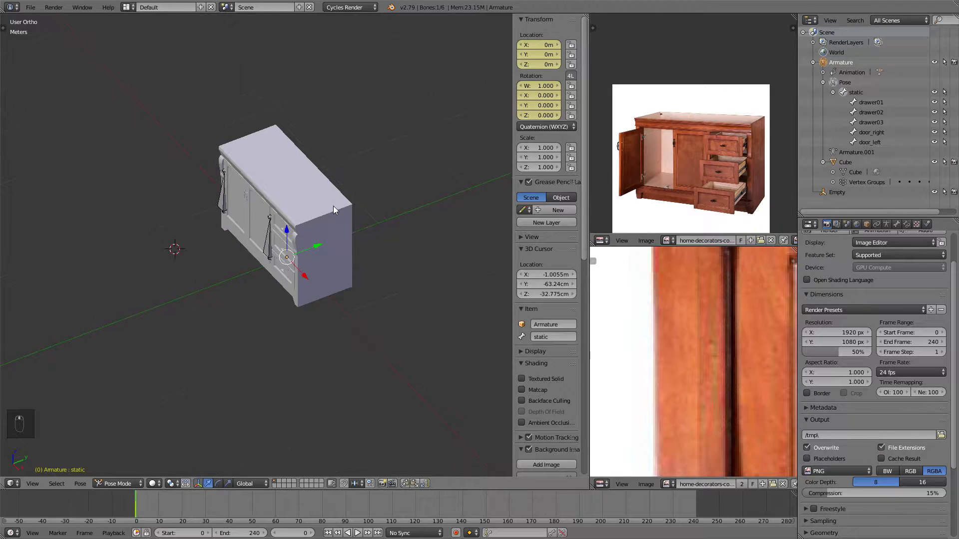
scroll(334, 205, up, 3)
middle_drag(280, 198, 310, 200)
drag(137, 508, 163, 515)
scroll(327, 323, down, 2)
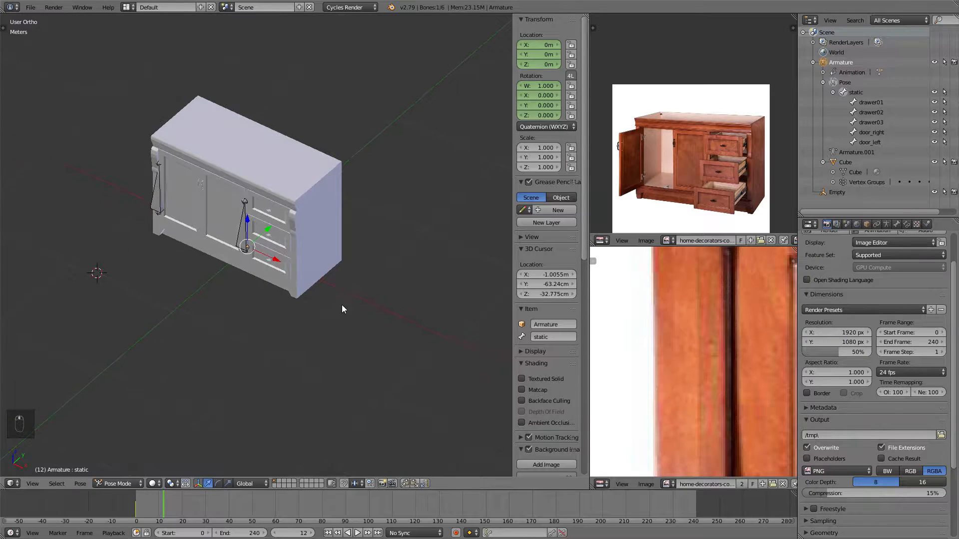
key(g)
key(y)
click(339, 295)
key(r)
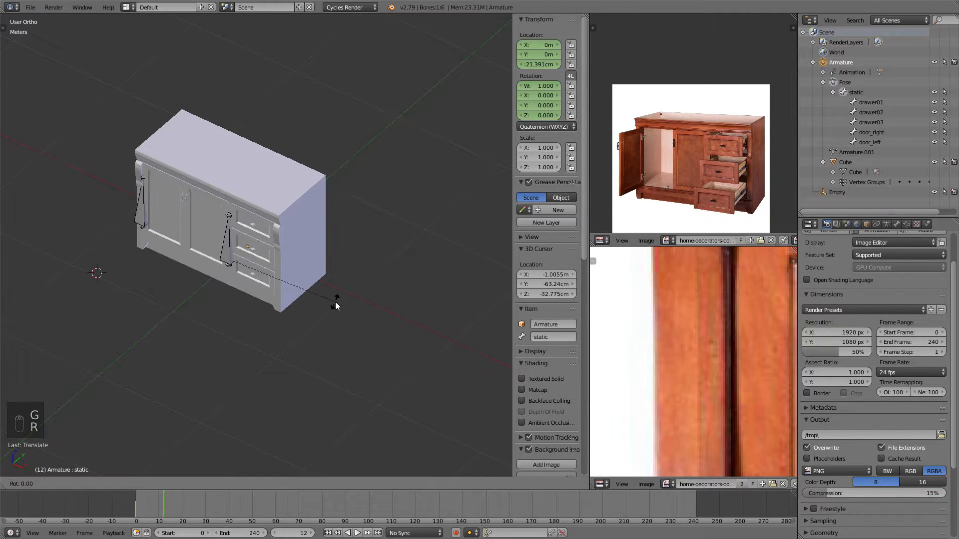
key(z)
click(357, 287)
Adjust the static bone's position along global X and Y, and keyframe its location and rotation at frame 12.
key(g)
key(x)
click(370, 294)
key(g)
key(y)
click(366, 300)
key(g)
key(x)
click(358, 270)
middle_drag(358, 269, 279, 266)
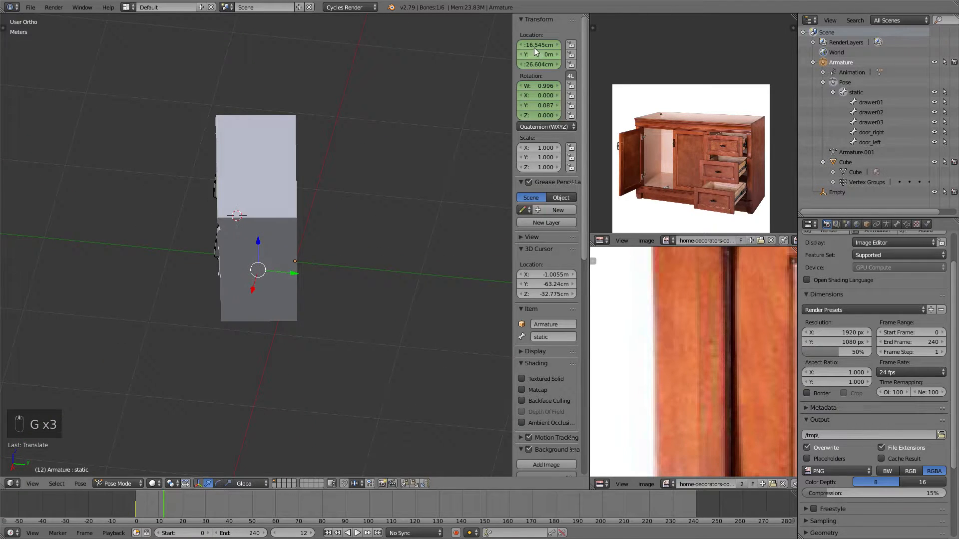
key(i)
key(i)
key(i)
middle_drag(319, 220, 415, 187)
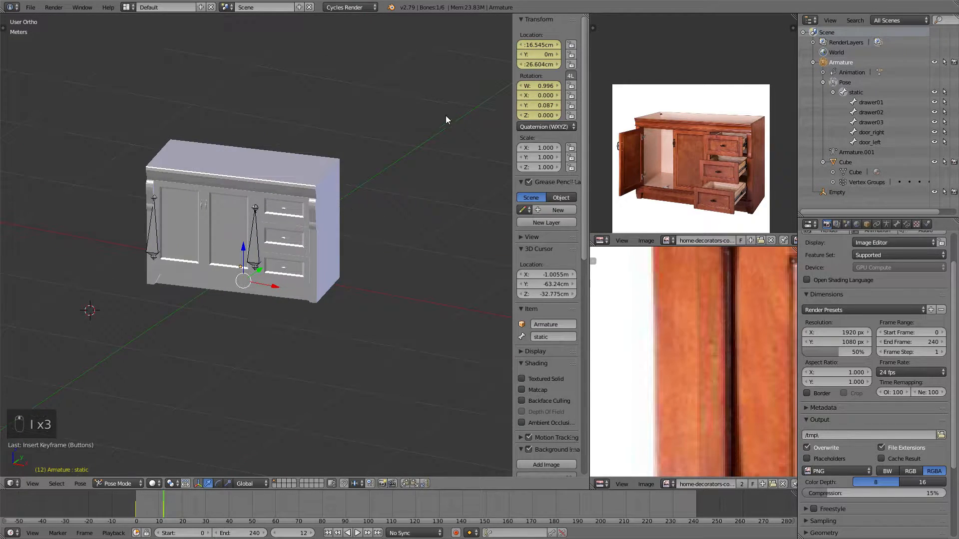
At frame 3, raise the static bone about 7.9 cm along global Z in front view.
middle_drag(202, 170, 274, 184)
middle_drag(245, 212, 261, 202)
scroll(261, 202, up, 2)
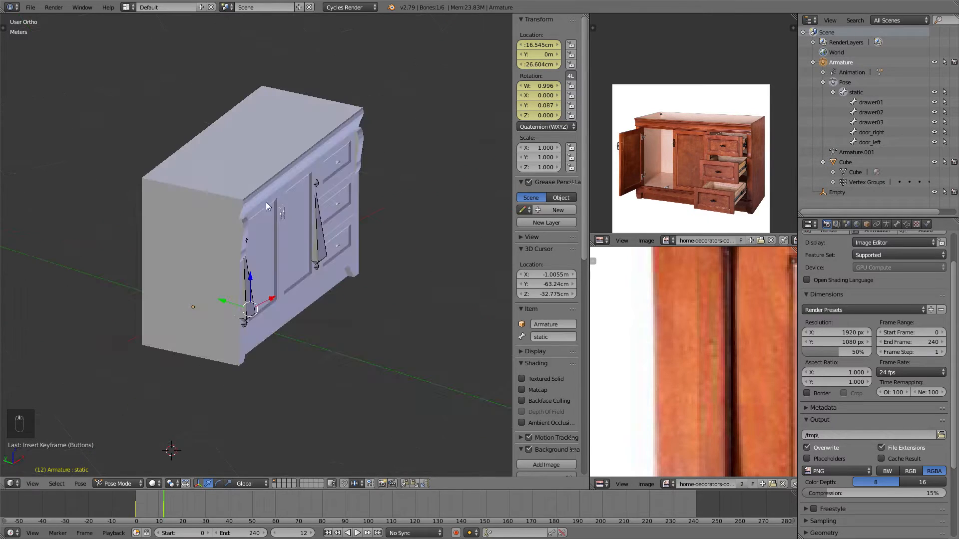
drag(132, 504, 141, 505)
key(alt+a)
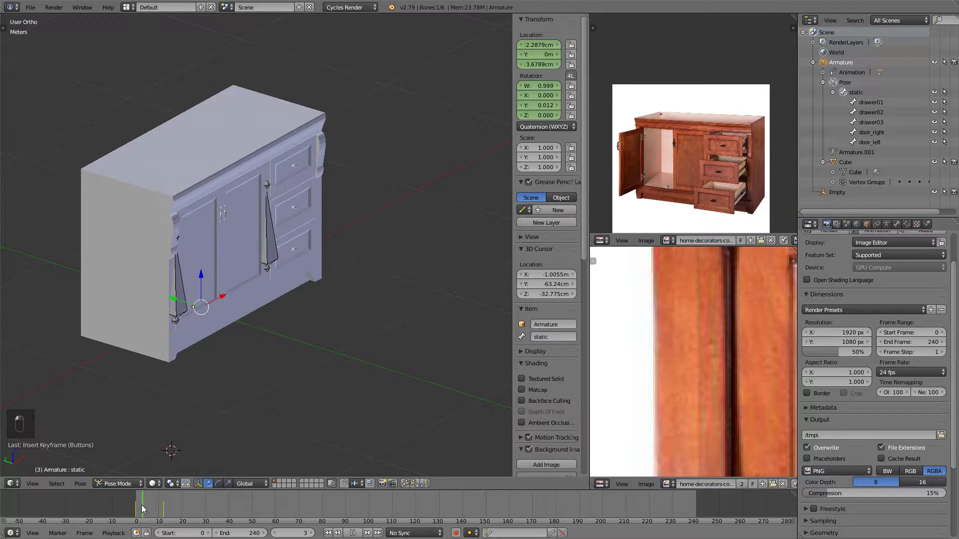
key(alt+a)
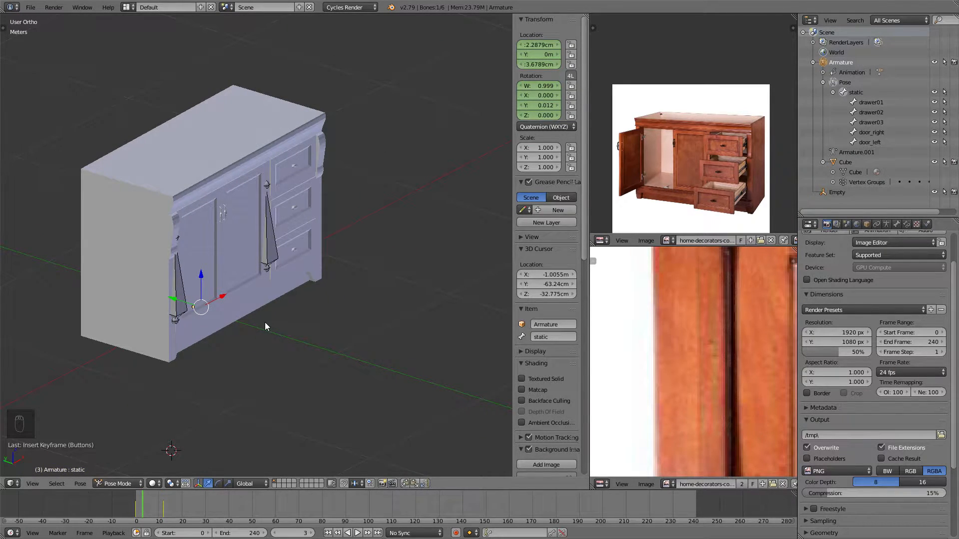
key(KP_1)
scroll(265, 326, up, 4)
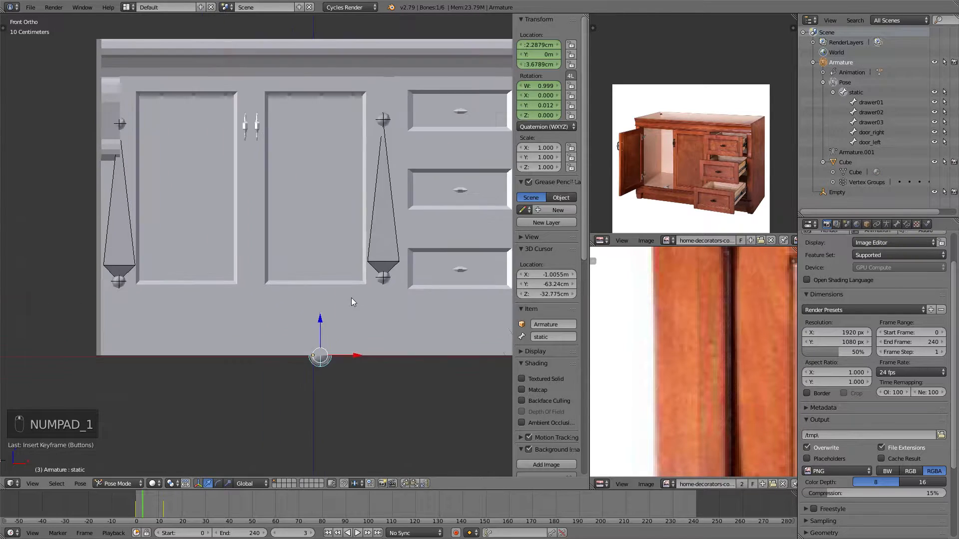
key(g)
key(z)
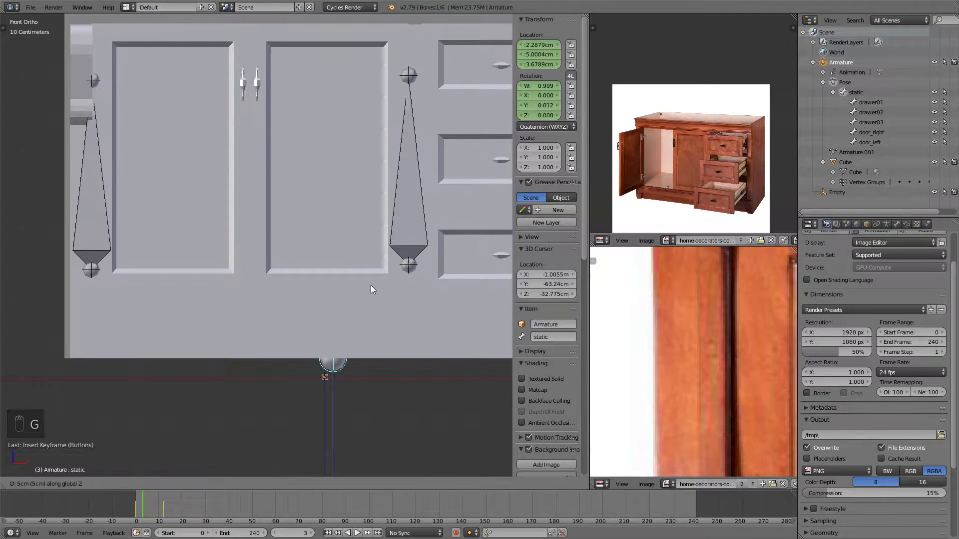
click(376, 277)
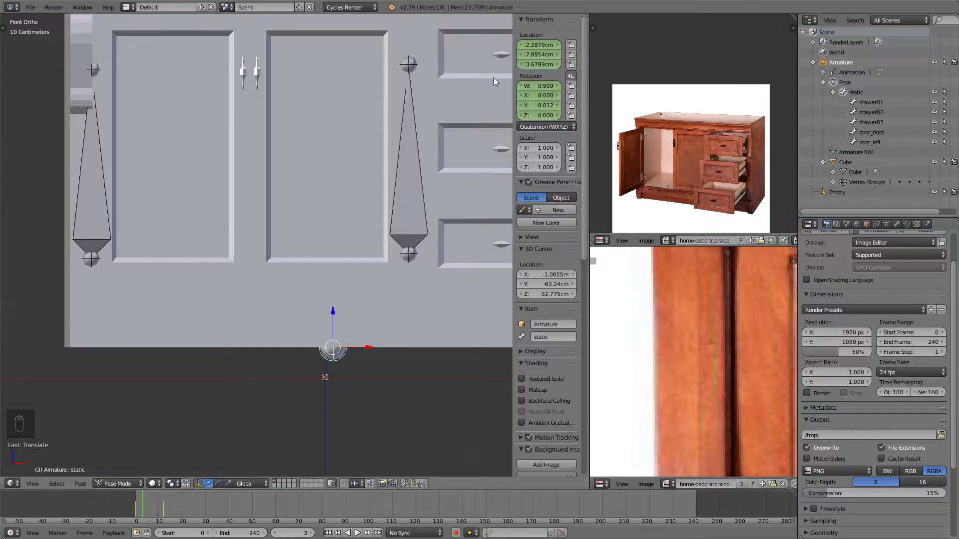
Tilt the raised static bone with two freehand rotations and keyframe its location and rotation at frame 3.
scroll(296, 204, down, 3)
key(r)
click(421, 207)
middle_drag(430, 195, 307, 212)
key(r)
click(312, 204)
key(i)
key(i)
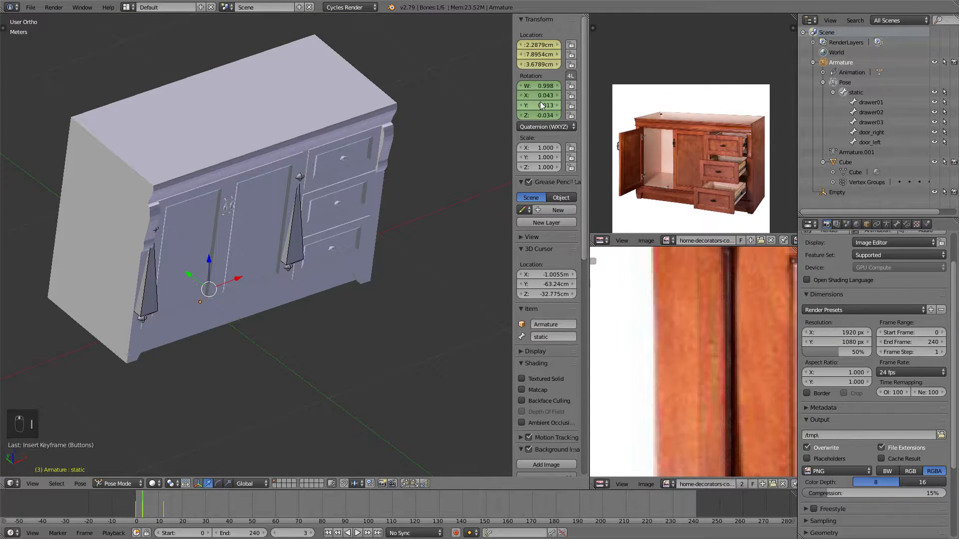
key(i)
Play the animation repeatedly from frame 0 and review the cabinet's hop and turn from different angles.
middle_drag(348, 217, 216, 211)
click(136, 499)
middle_drag(217, 317, 231, 273)
key(alt+a)
click(123, 505)
middle_drag(200, 313, 280, 290)
click(108, 513)
click(129, 509)
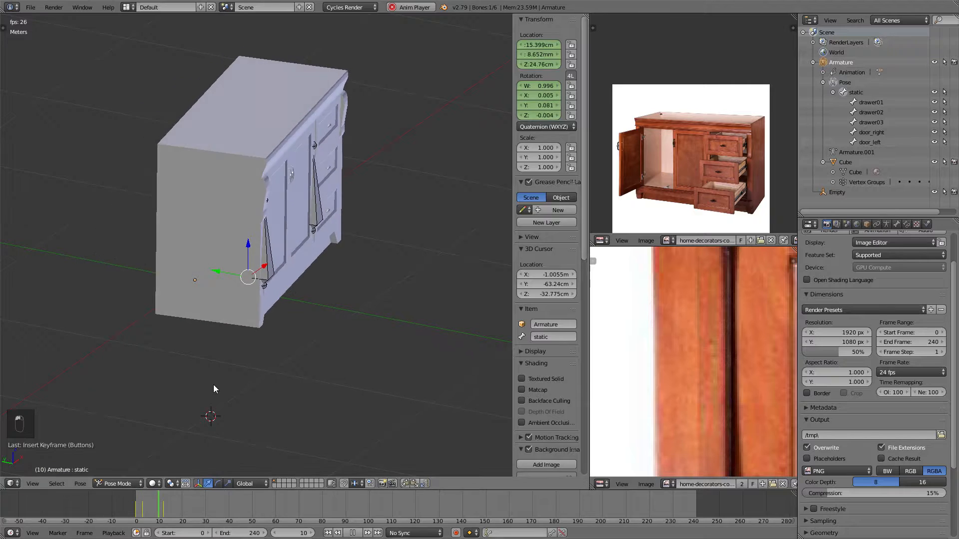
Replay the cabinet's hop from frame 0 and review it from a side angle.
middle_drag(212, 391, 255, 387)
click(130, 508)
middle_drag(202, 399, 185, 425)
click(116, 510)
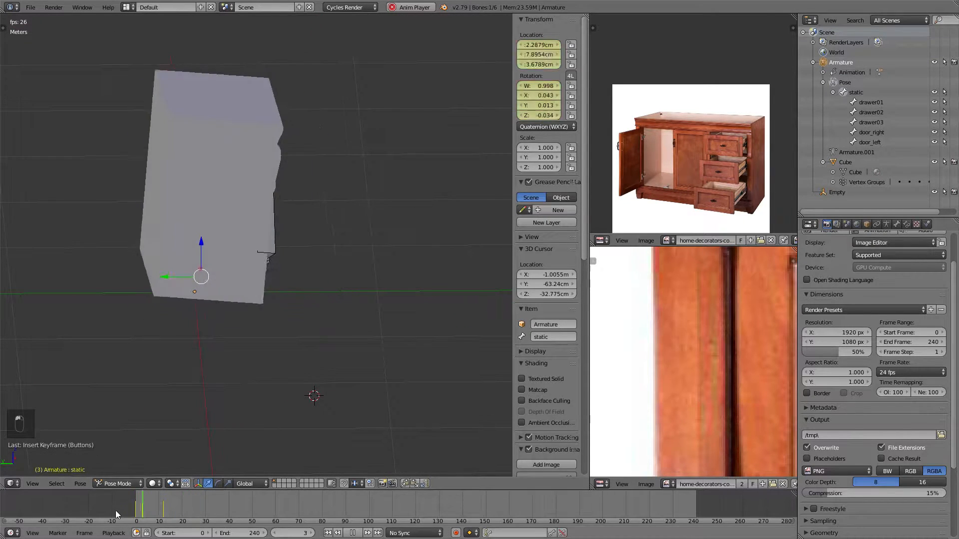
click(130, 506)
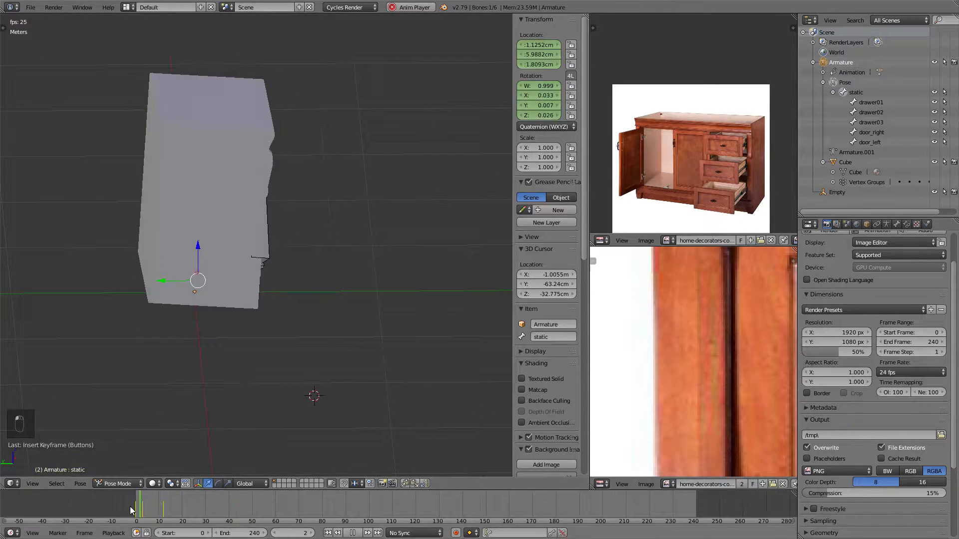
key(alt+a)
click(127, 498)
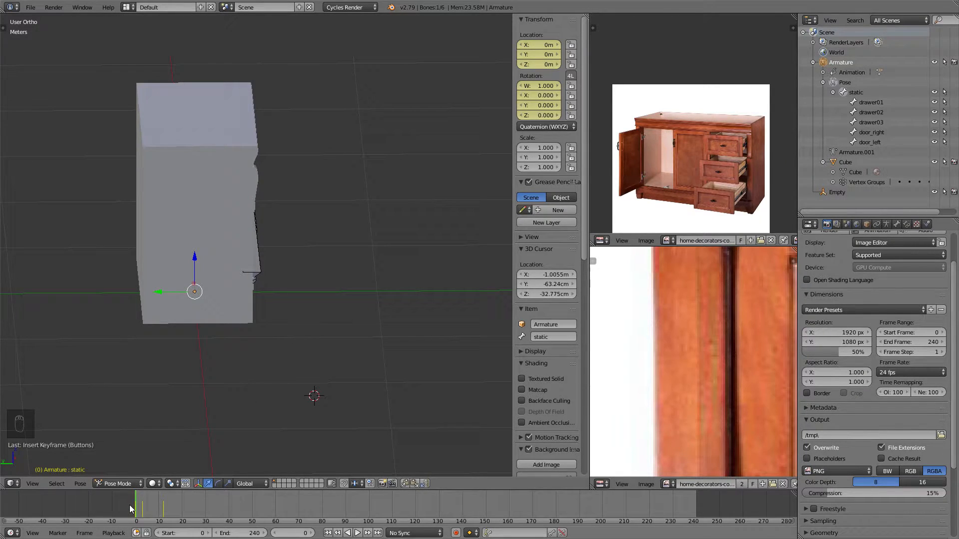
key(alt+a)
drag(160, 514, 128, 511)
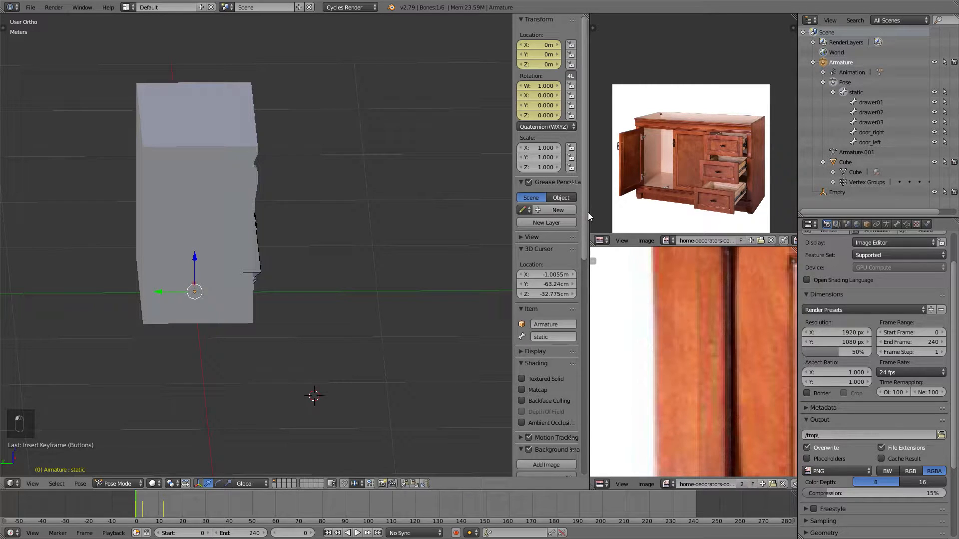
Widen the reference image area, turn its upper editor into a maximised Graph Editor, and fit all curves in view.
drag(589, 212, 468, 215)
click(481, 240)
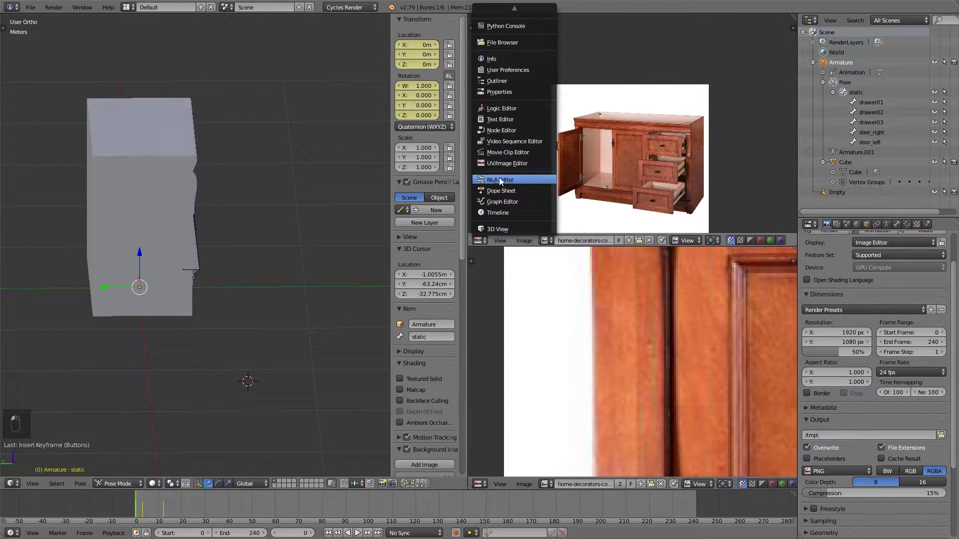
click(505, 204)
key(ctrl+Up)
key(Home)
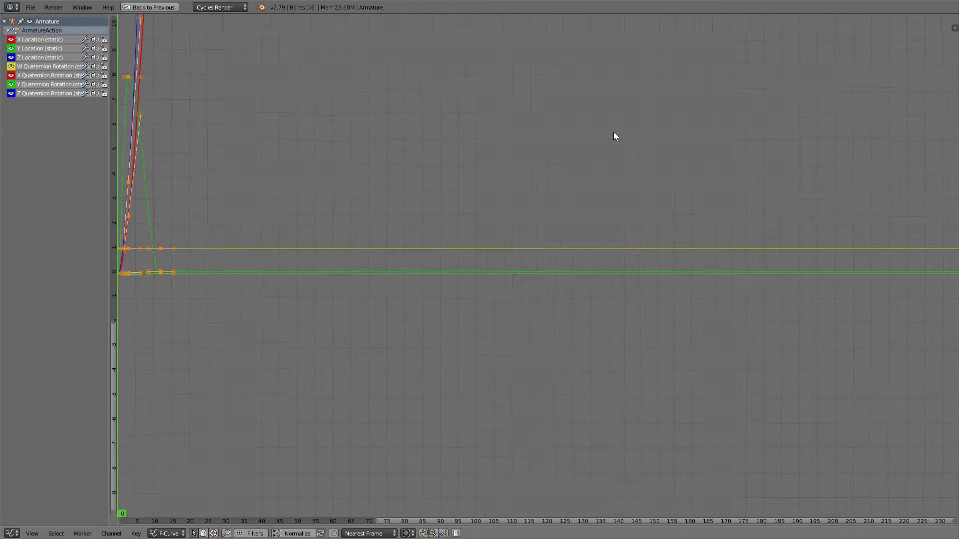
Deselect all keyframes and hide every static bone curve except Y Location.
scroll(561, 174, down, 5)
key(a)
middle_drag(624, 284, 575, 253)
scroll(380, 305, up, 10)
right_click(292, 376)
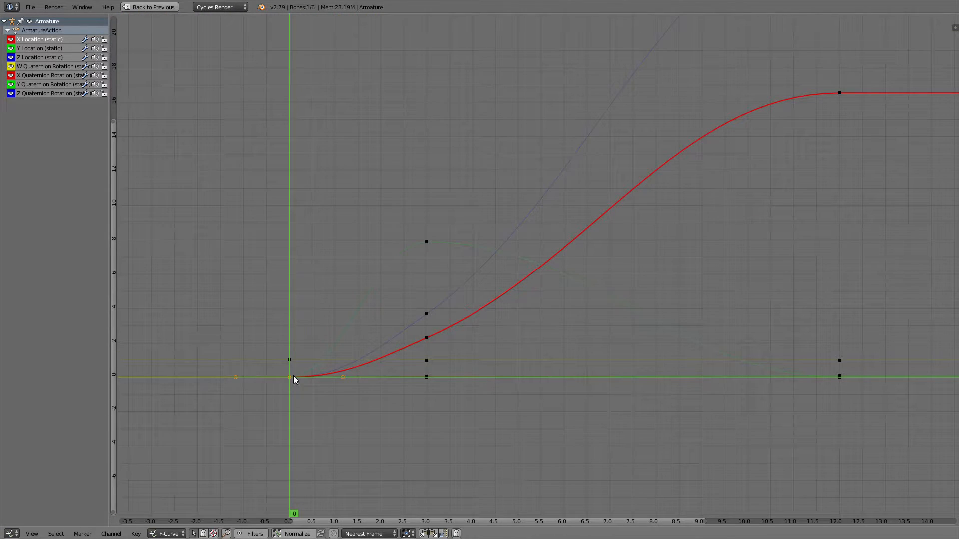
click(11, 39)
click(11, 58)
click(11, 66)
click(11, 76)
click(11, 85)
click(11, 93)
Steepen the Y Location curve's start by pulling the frame 0 keyframe's right handle nearly vertical, to a value of about 8.4.
scroll(424, 206, down, 3)
right_click(451, 255)
scroll(538, 268, up, 4)
middle_drag(445, 307, 499, 283)
scroll(499, 286, up, 1)
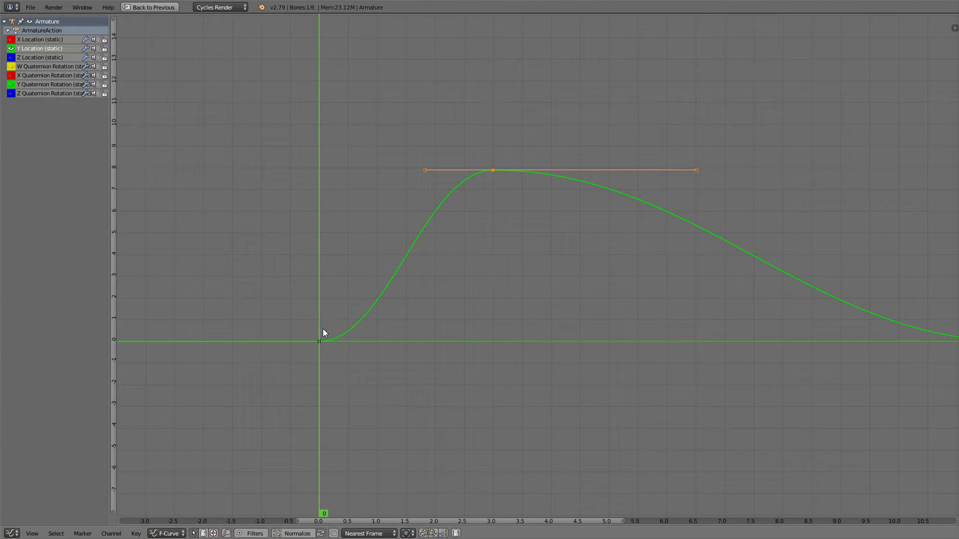
right_click(323, 343)
right_drag(387, 343, 355, 176)
drag(357, 176, 333, 159)
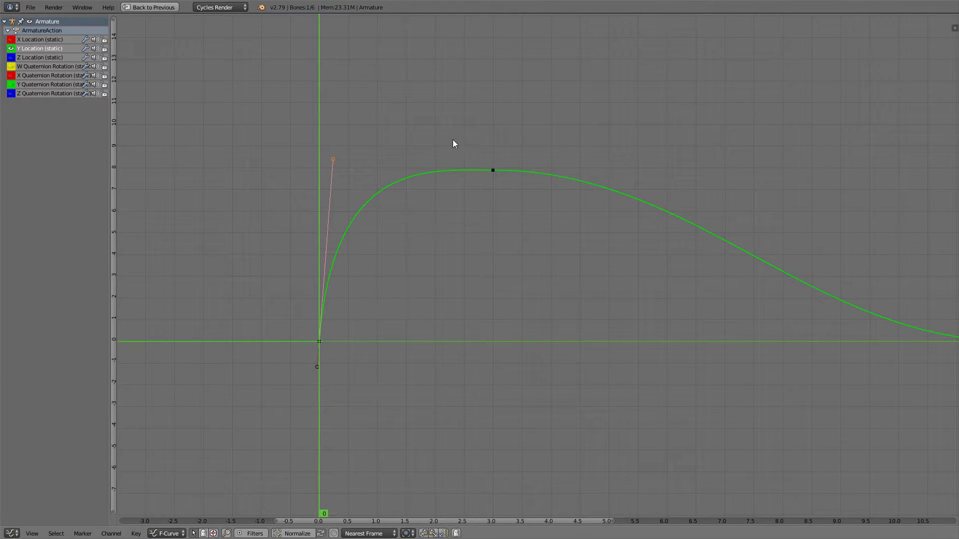
Select the Y Location curve's peak keyframe at frame 3.
middle_drag(496, 173, 420, 172)
right_click(419, 173)
scroll(505, 135, down, 1)
key(g)
key(y)
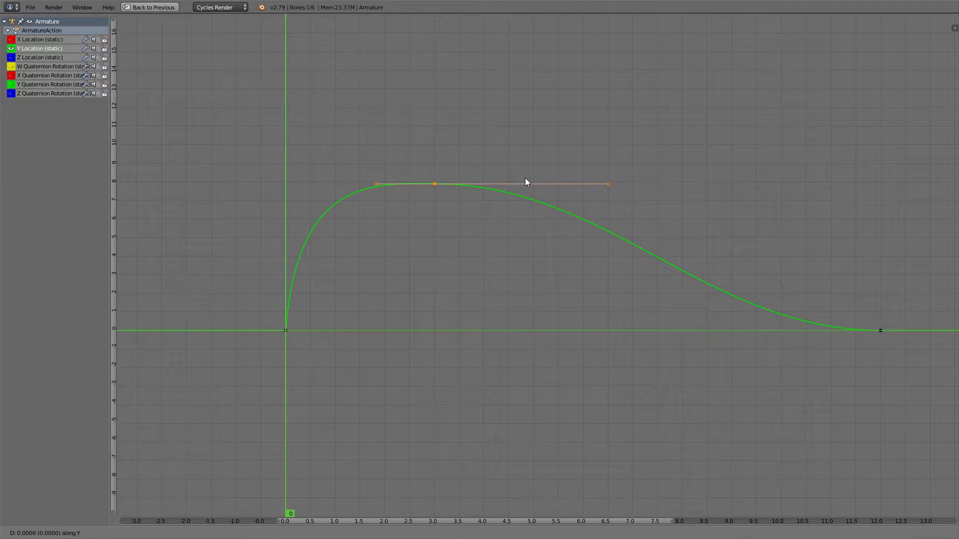
key(Escape)
key(g)
key(x)
right_click(525, 184)
key(g)
key(x)
right_click(491, 185)
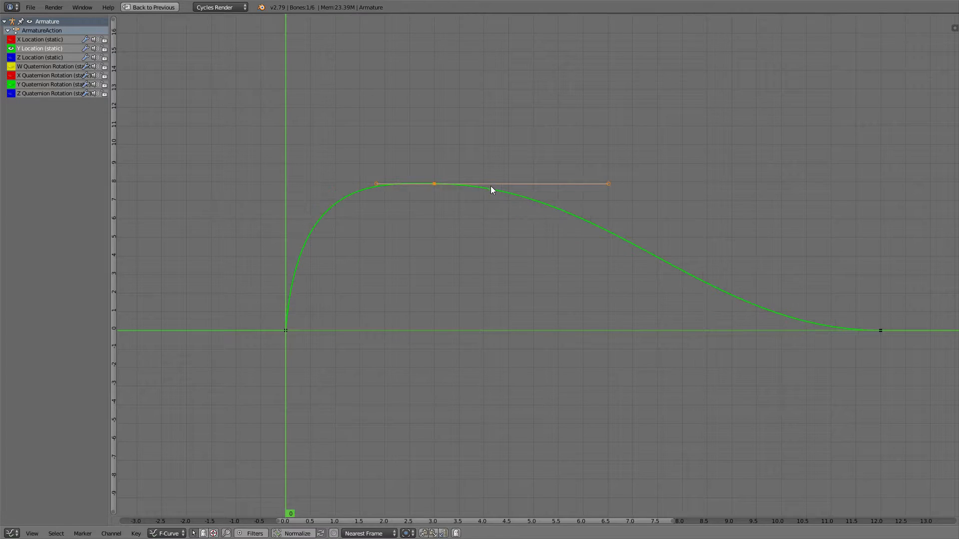
Move the selected peak keyframe along the time axis to frame 2, keeping its height.
key(g)
key(x)
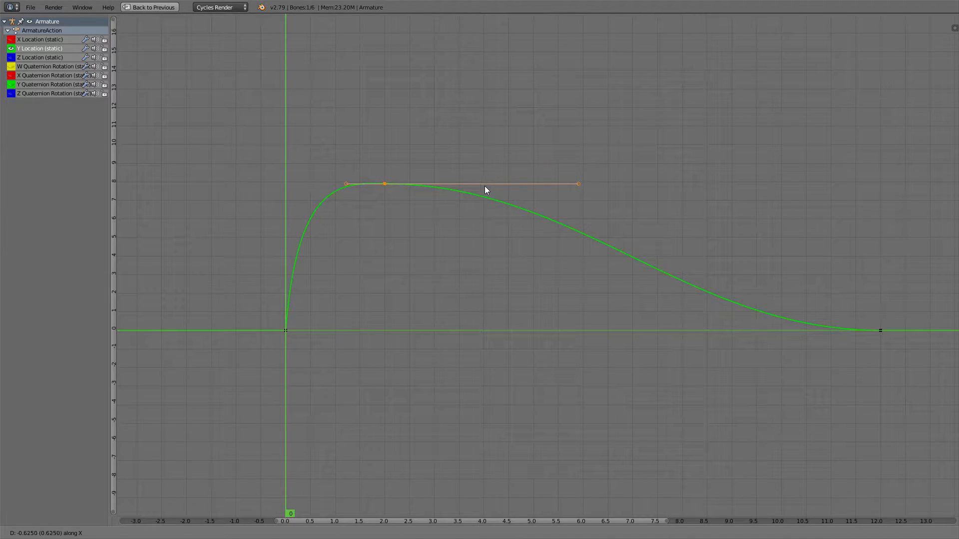
click(485, 186)
Lower the frame 0 keyframe's right handle on the Y Location curve to a value of about 7.4.
right_click(347, 183)
right_click(285, 332)
right_click(296, 175)
key(g)
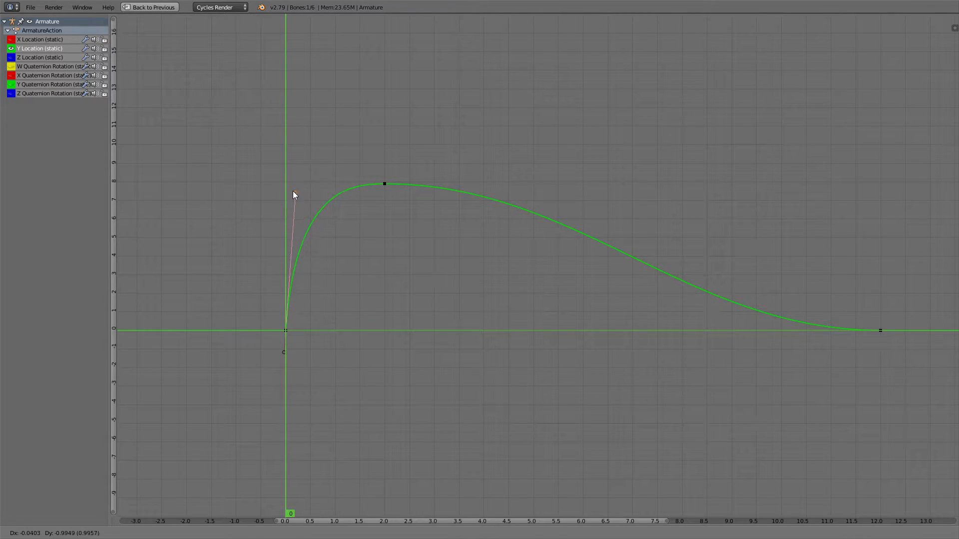
click(291, 191)
Select the Y Location keyframe at frame 2 and show its Active Keyframe properties.
middle_drag(466, 189, 406, 202)
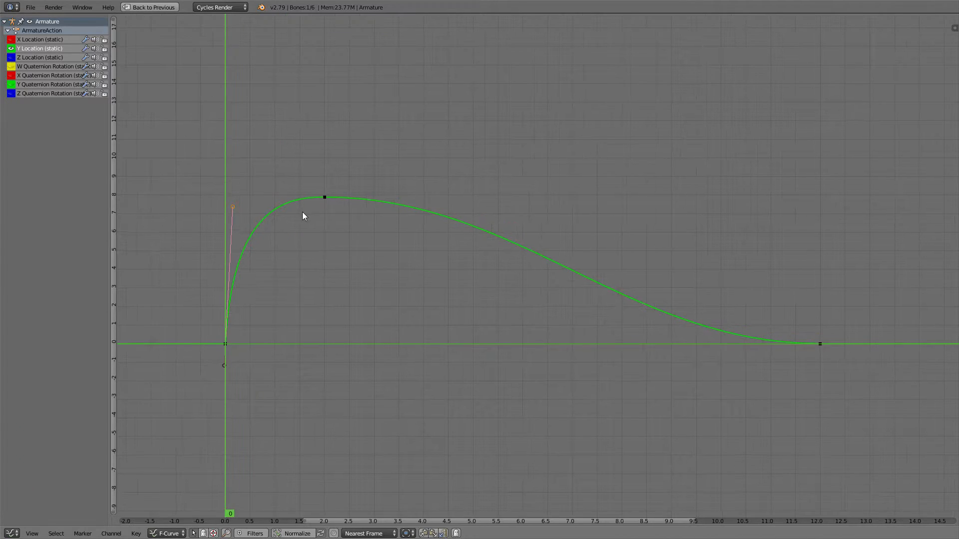
right_click(325, 197)
scroll(442, 176, down, 2)
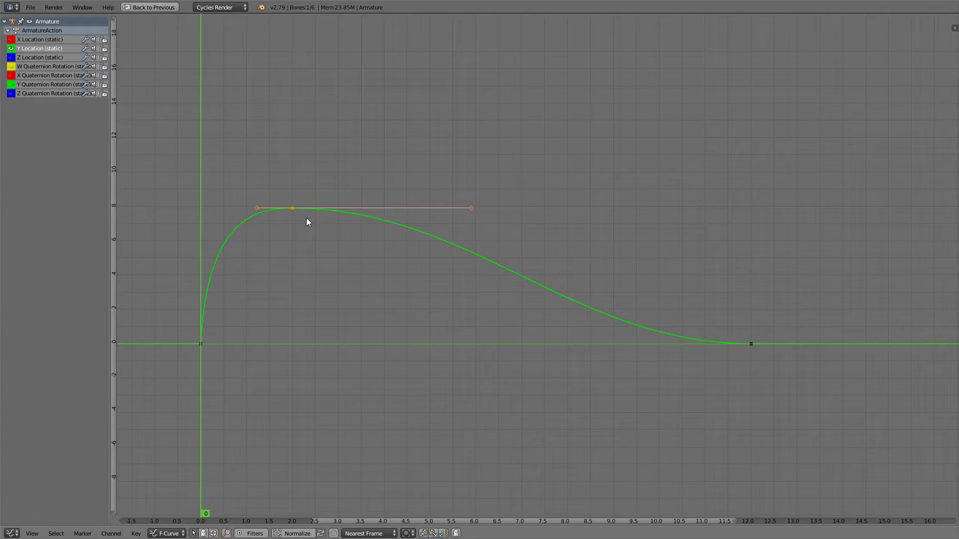
right_click(751, 343)
key(r)
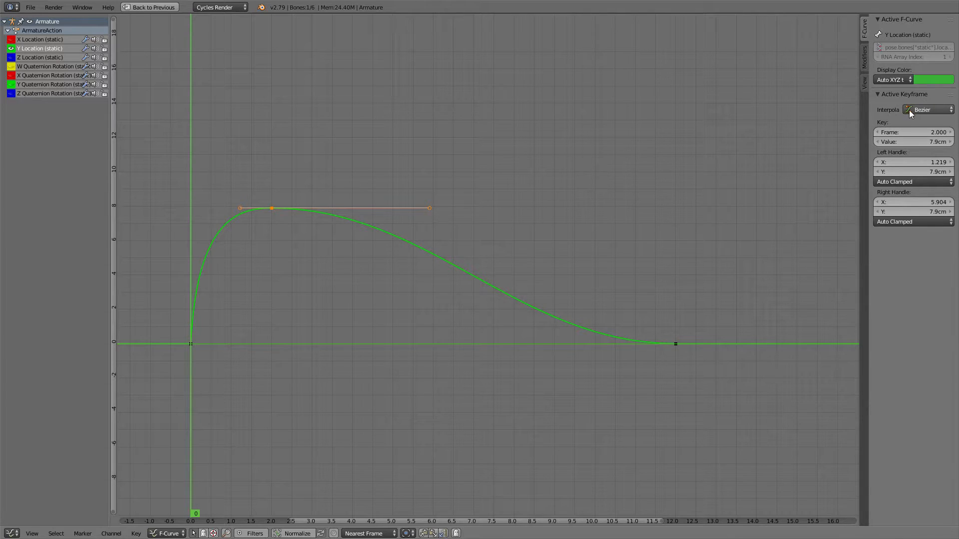
Try Linear and Constant interpolation on the Y Location keyframe at frame 2.
click(924, 110)
click(921, 108)
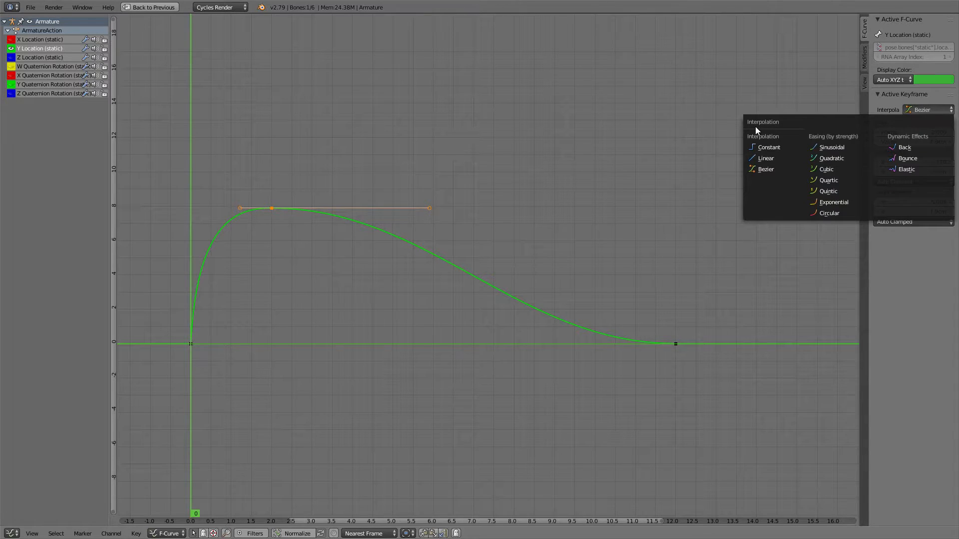
click(779, 156)
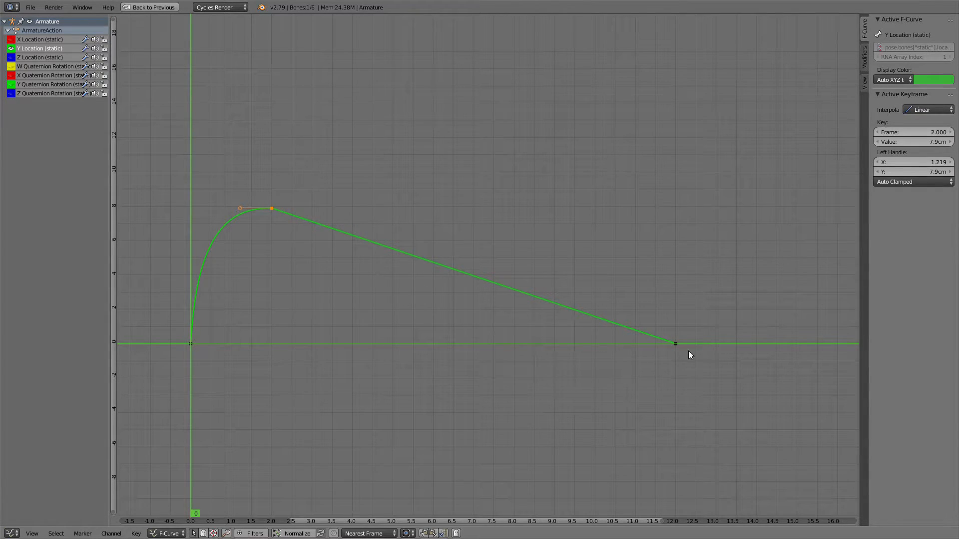
click(925, 111)
click(772, 146)
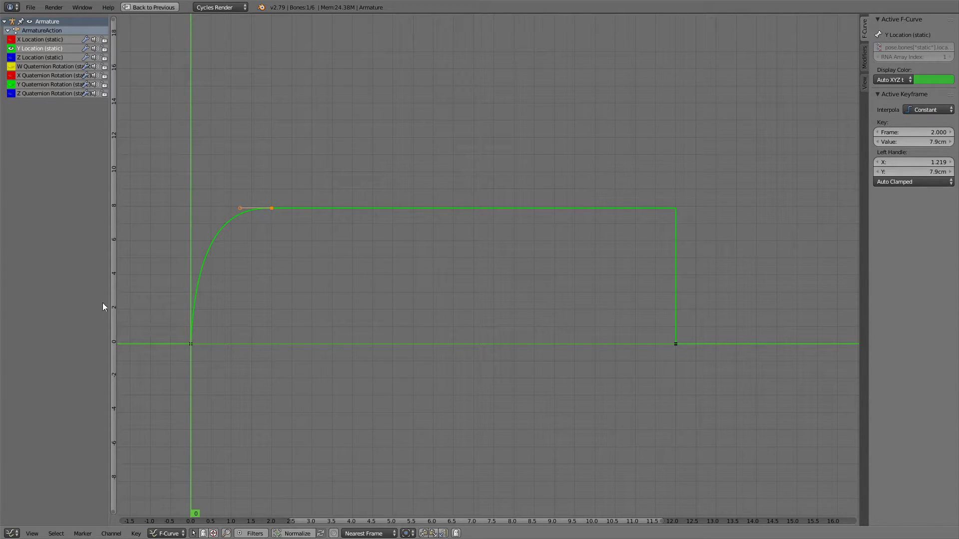
Set the frame 2 keyframe's interpolation to Bounce and restore the full editor layout.
click(925, 109)
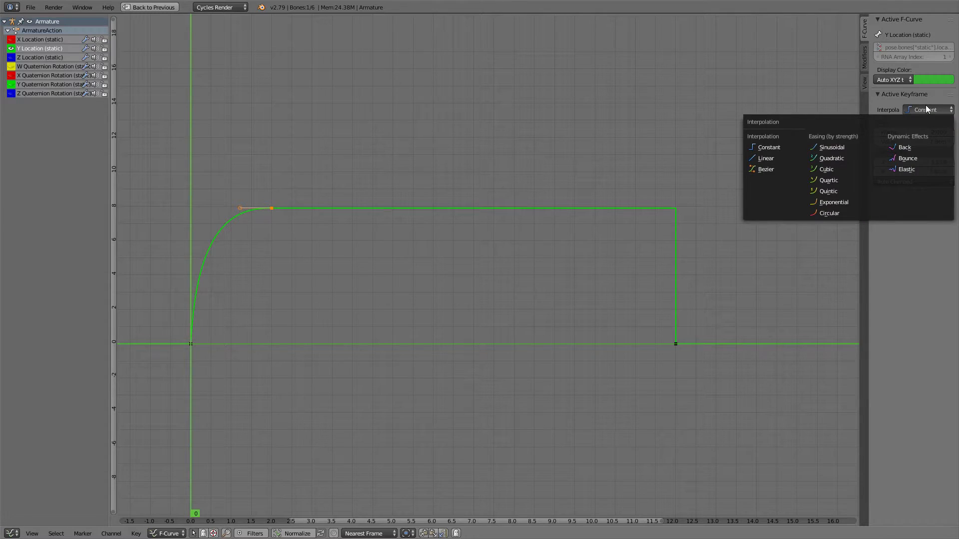
click(908, 157)
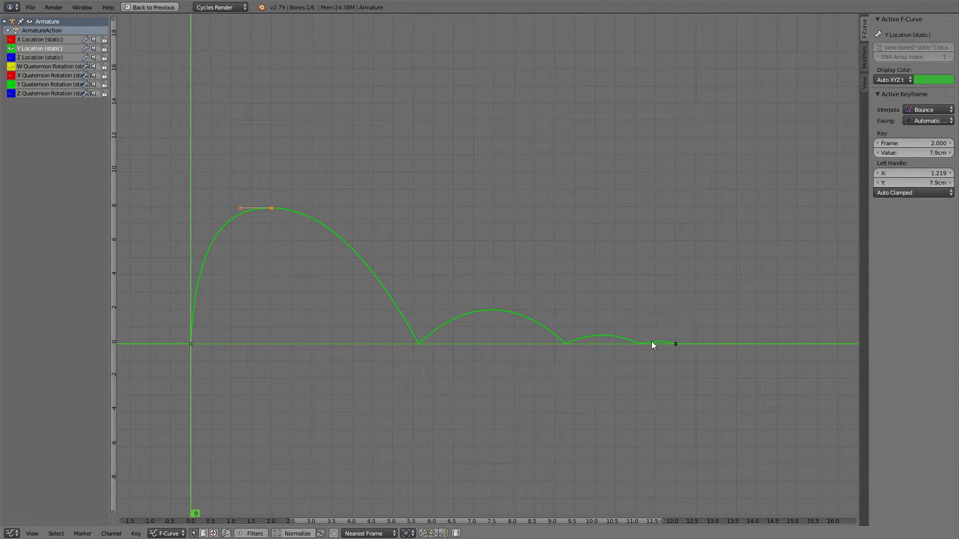
key(shift+space)
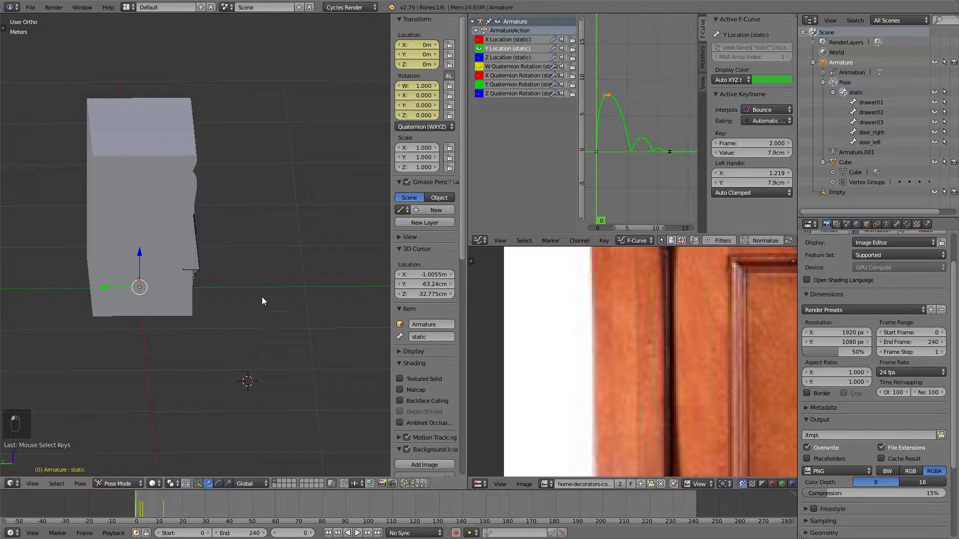
Play the animation repeatedly from frame 0 and examine the cabinet's bouncing landing from several angles.
middle_drag(175, 282, 113, 287)
shift+middle_drag(206, 307, 183, 315)
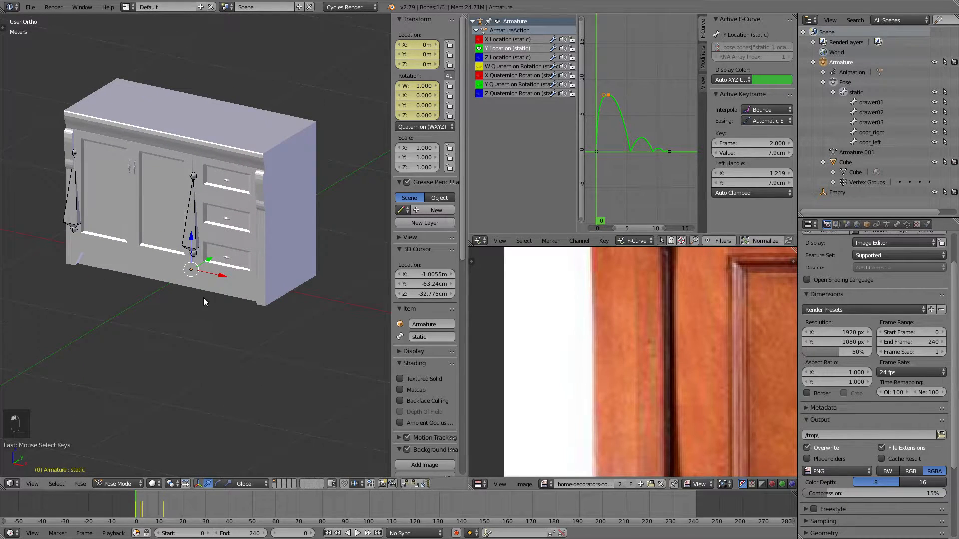
middle_drag(141, 275, 160, 273)
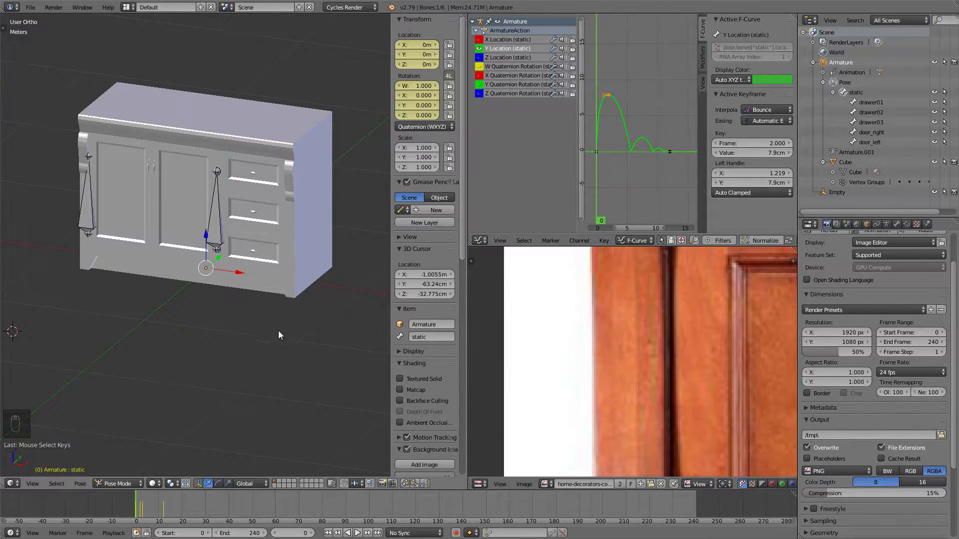
key(alt+a)
middle_drag(172, 297, 288, 287)
click(135, 498)
key(alt+a)
click(137, 496)
key(alt+a)
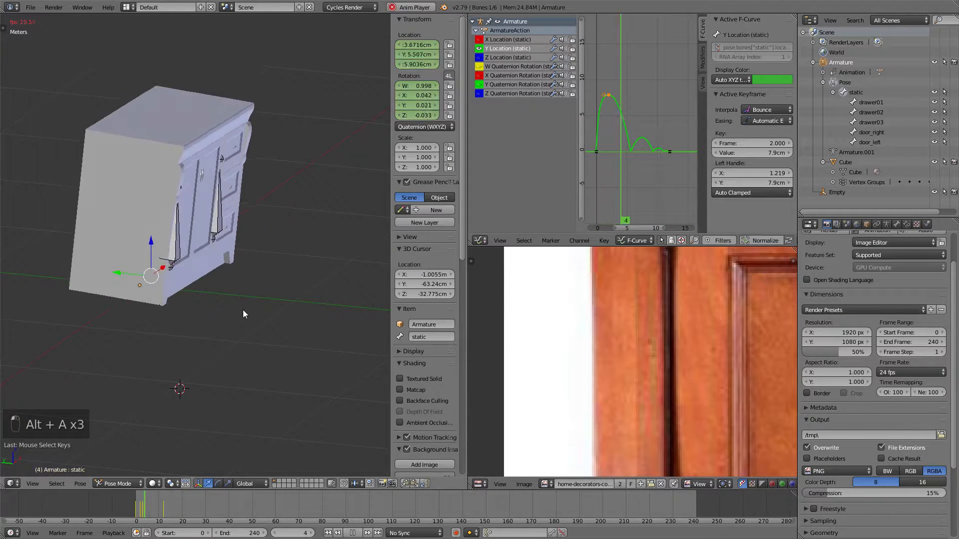
key(alt+a)
click(135, 495)
key(alt+a)
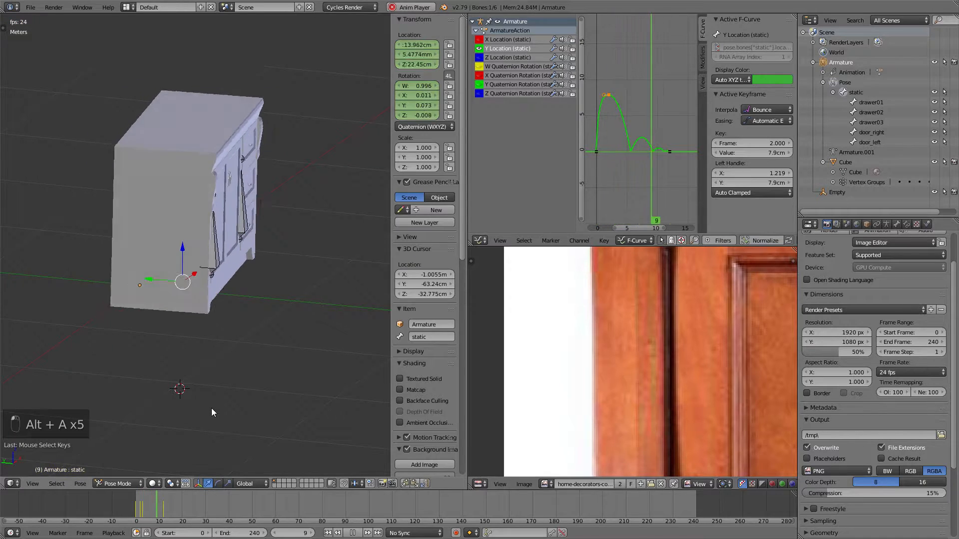
key(alt+a)
middle_drag(258, 352, 232, 346)
click(137, 494)
key(alt+a)
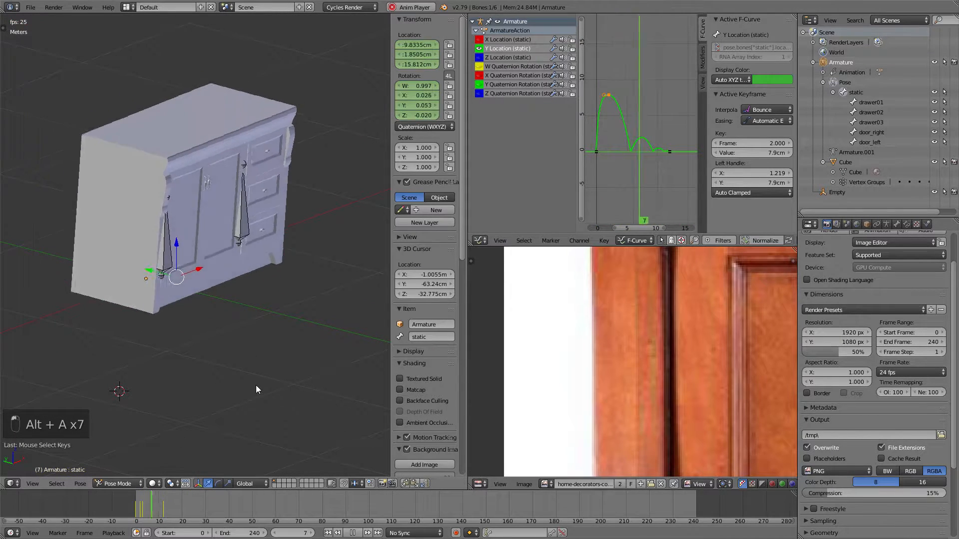
key(alt+a)
middle_drag(268, 342, 240, 325)
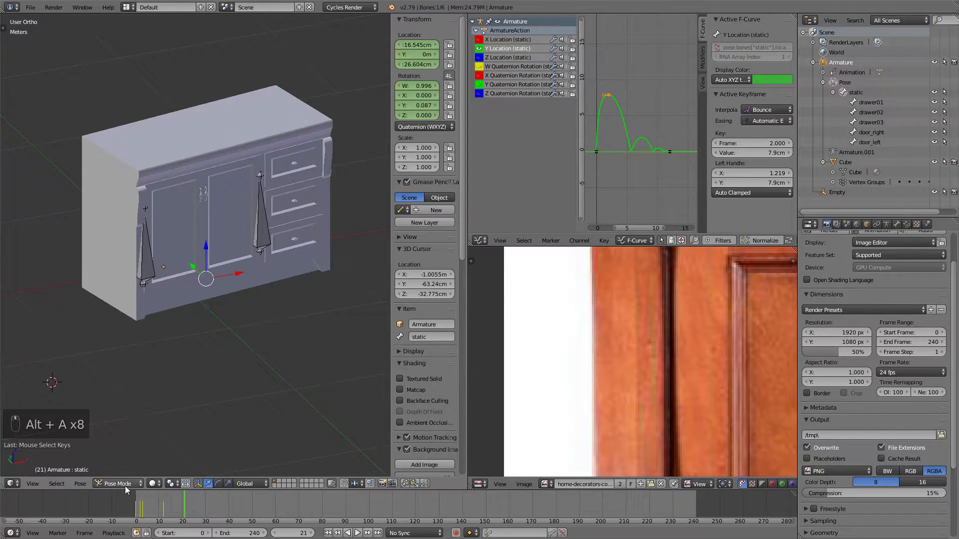
click(135, 495)
middle_drag(186, 354, 232, 370)
key(alt+a)
key(alt+a)
middle_drag(195, 328, 215, 319)
key(alt+a)
key(alt+a)
click(134, 496)
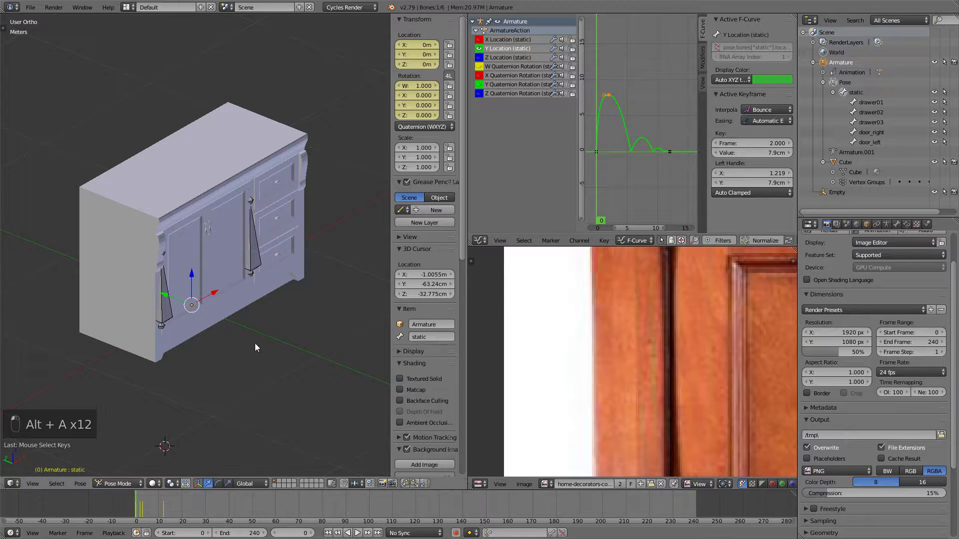
At frame 12, move the static bone freehand to about X 12.6 cm and Z 14.5 cm, and keyframe its location.
click(164, 509)
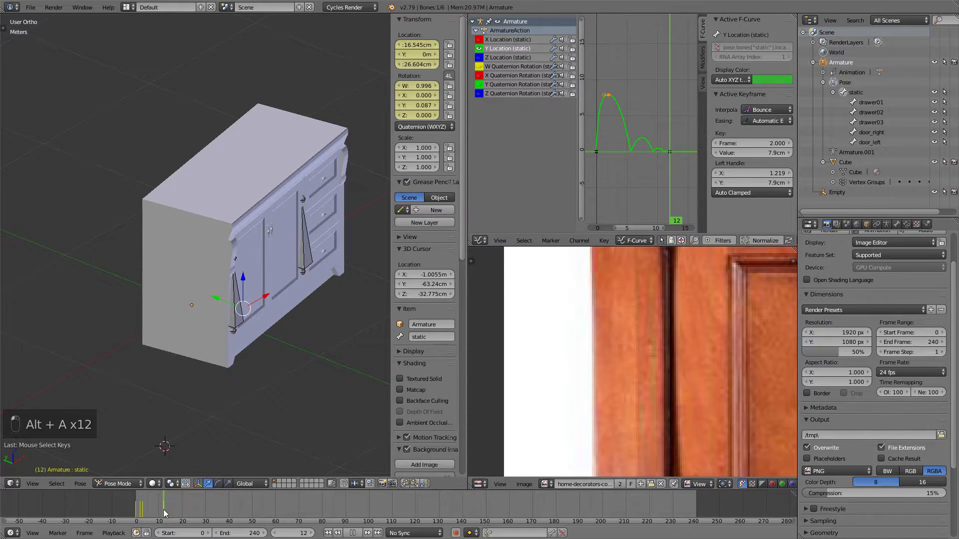
middle_drag(299, 235, 262, 248)
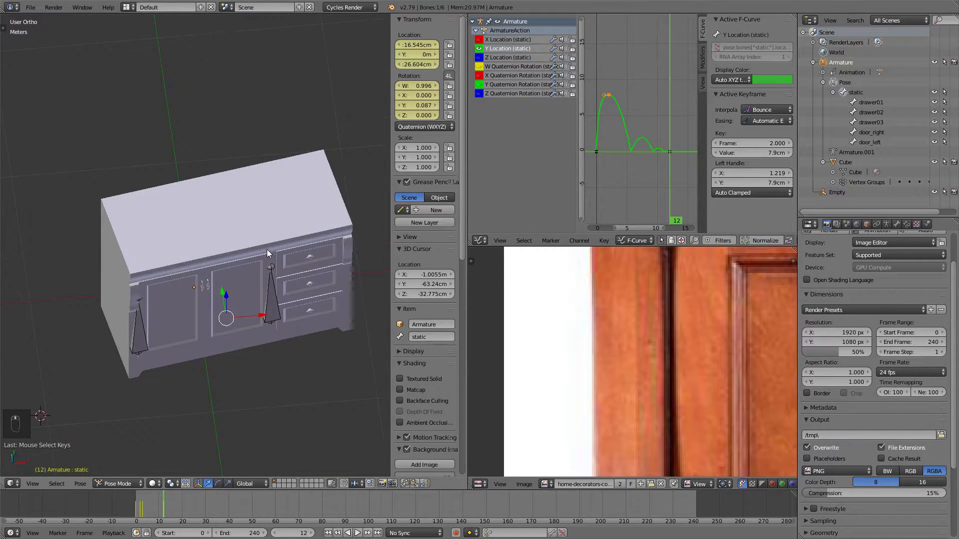
key(g)
click(283, 241)
key(g)
click(278, 241)
key(g)
click(280, 239)
key(g)
click(278, 241)
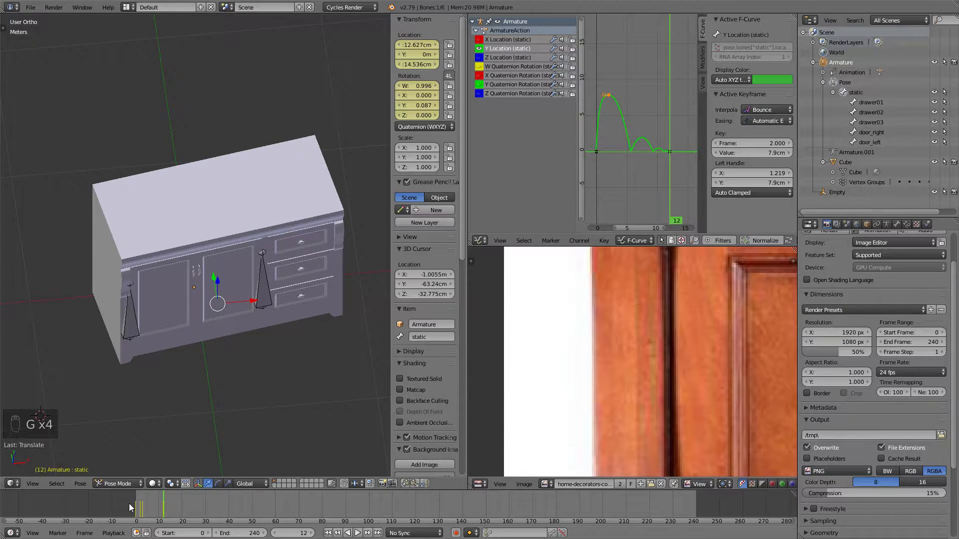
key(i)
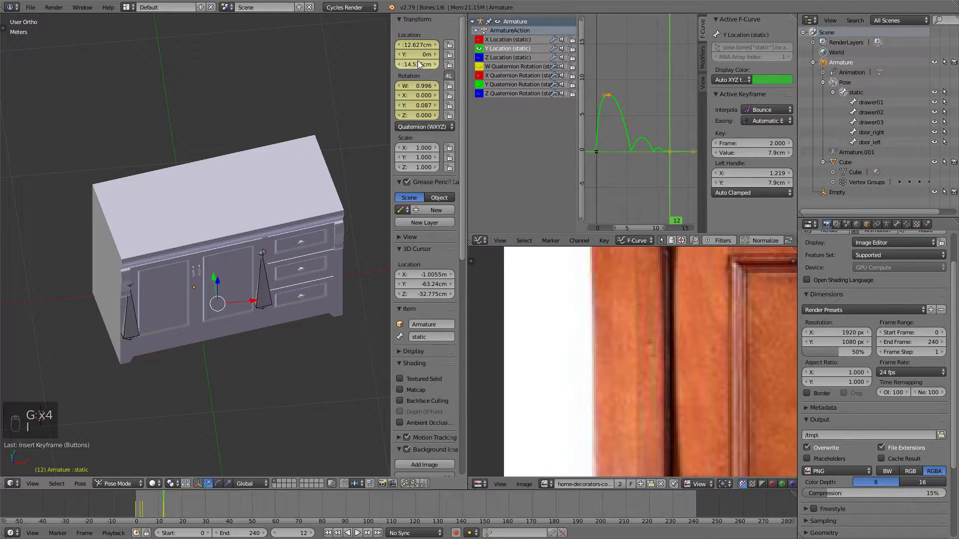
Play the animation again to check the cabinet's shortened travel.
key(alt+a)
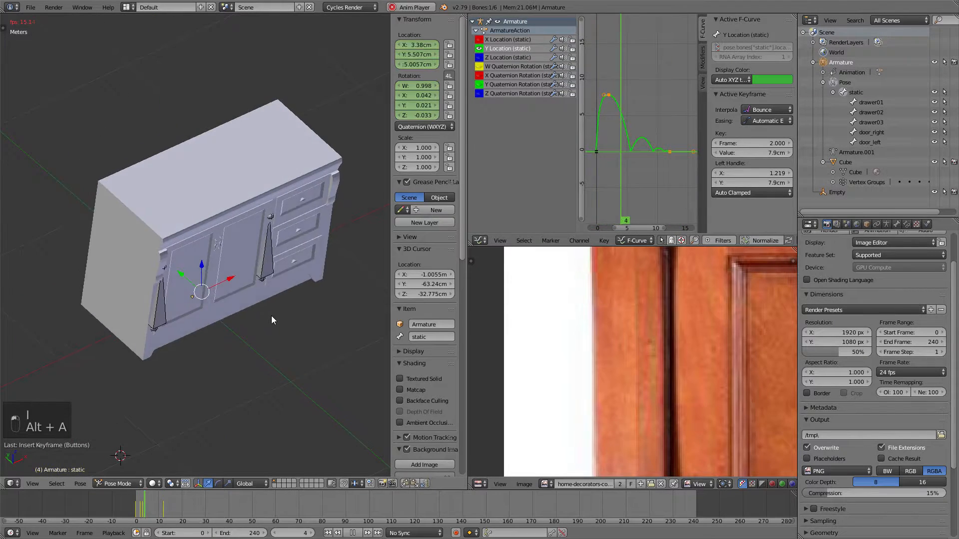
key(alt+a)
key(alt+a)
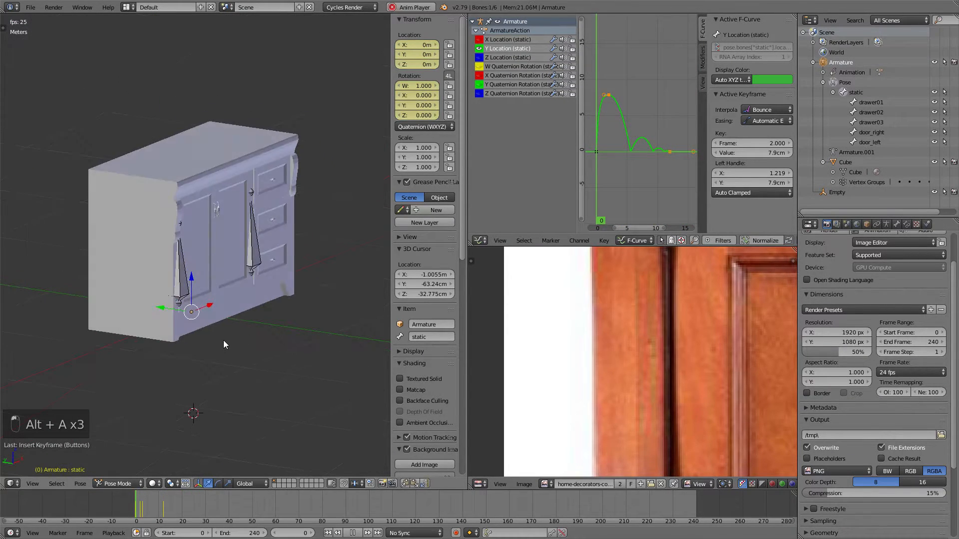
Stop the playback, go to frame 3, and tilt the static bone freehand by about -1.7° around the global Y axis.
key(alt+a)
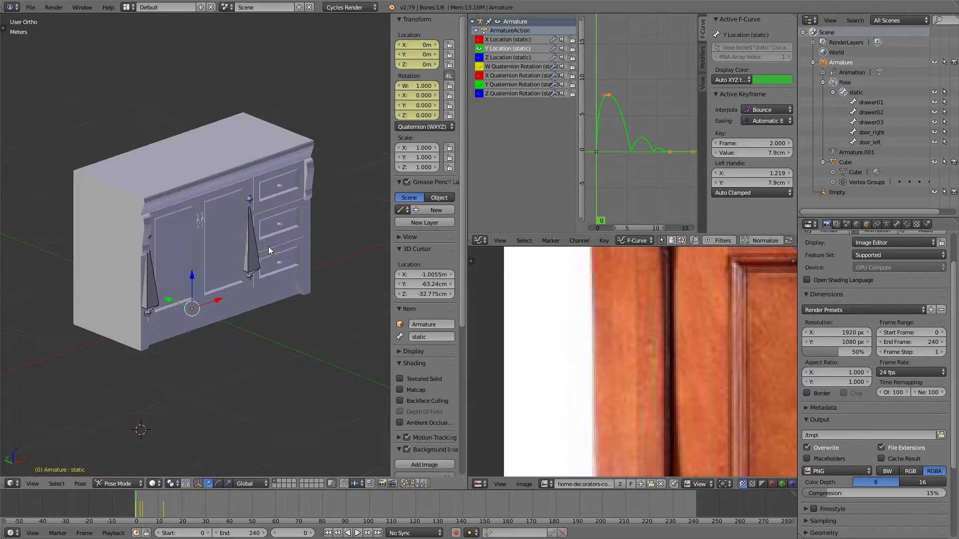
middle_drag(268, 246, 231, 231)
scroll(232, 231, up, 1)
middle_drag(209, 283, 233, 336)
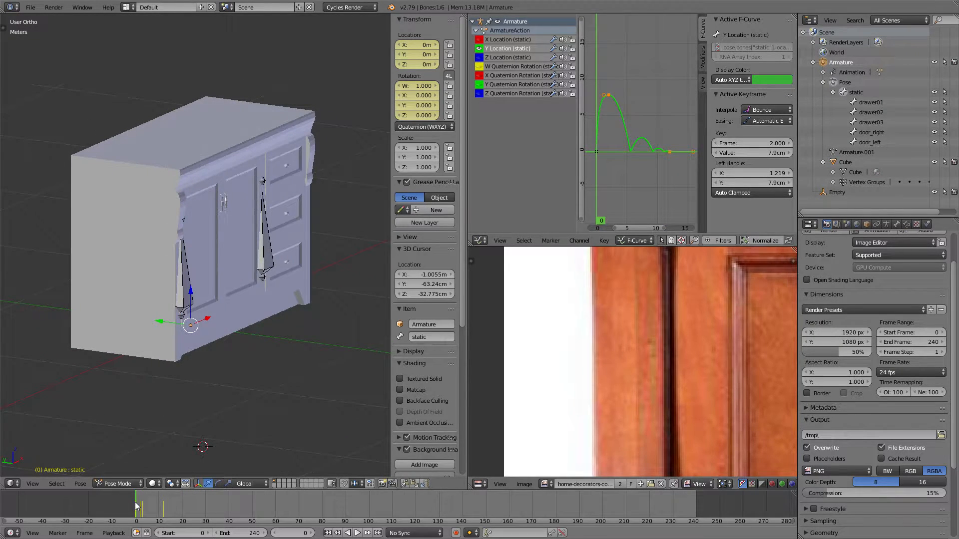
click(315, 535)
click(315, 535)
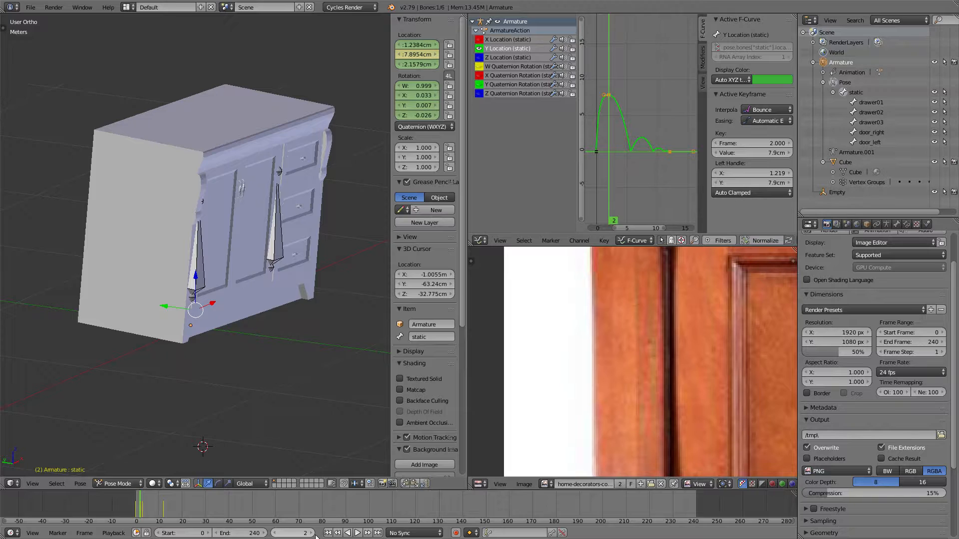
click(315, 535)
middle_drag(307, 288, 310, 214)
key(r)
key(y)
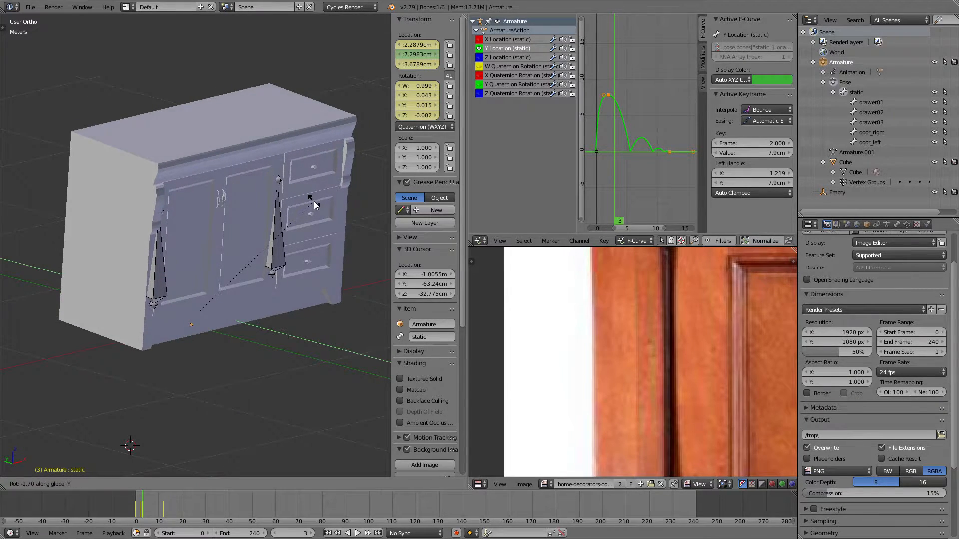
click(315, 201)
Refine the static bone's tilt around Y in front view, rotate it around X, and keyframe its rotation at frame 3.
key(KP_1)
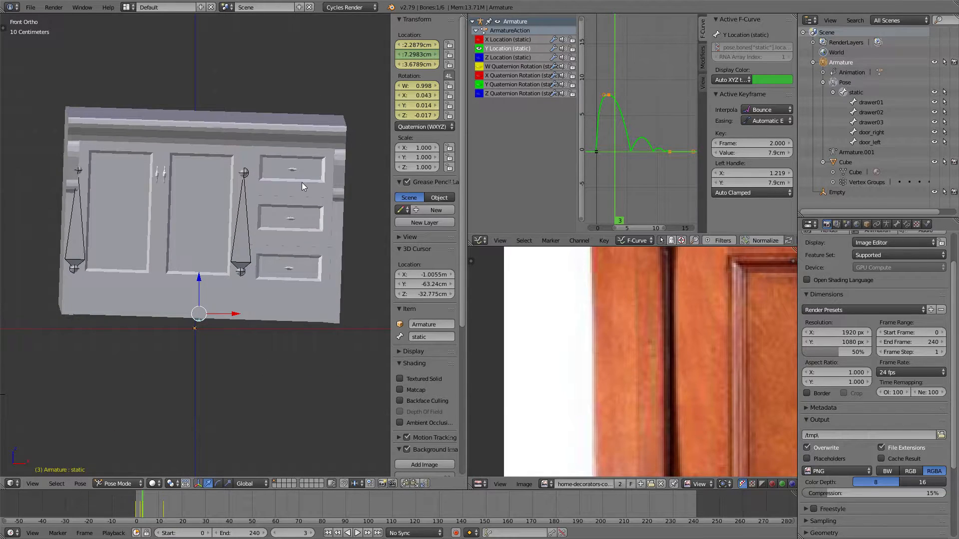
key(r)
key(y)
click(305, 178)
mouse_move(305, 177)
middle_down()
mouse_move(203, 181)
mouse_move(257, 197)
mouse_move(299, 180)
middle_up()
key(r)
key(x)
click(209, 181)
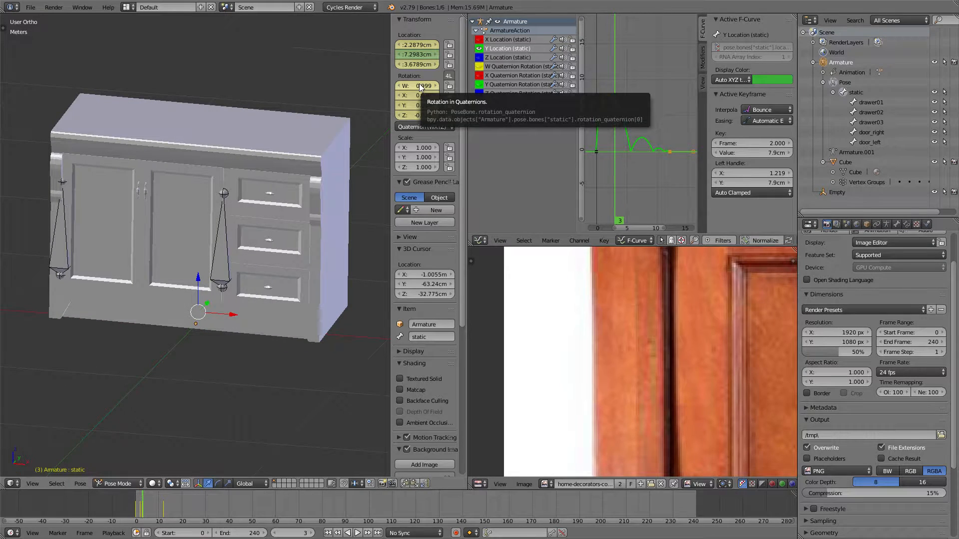
Play the animation from frame 0 and check the cabinet's softened tilt from several angles.
click(124, 508)
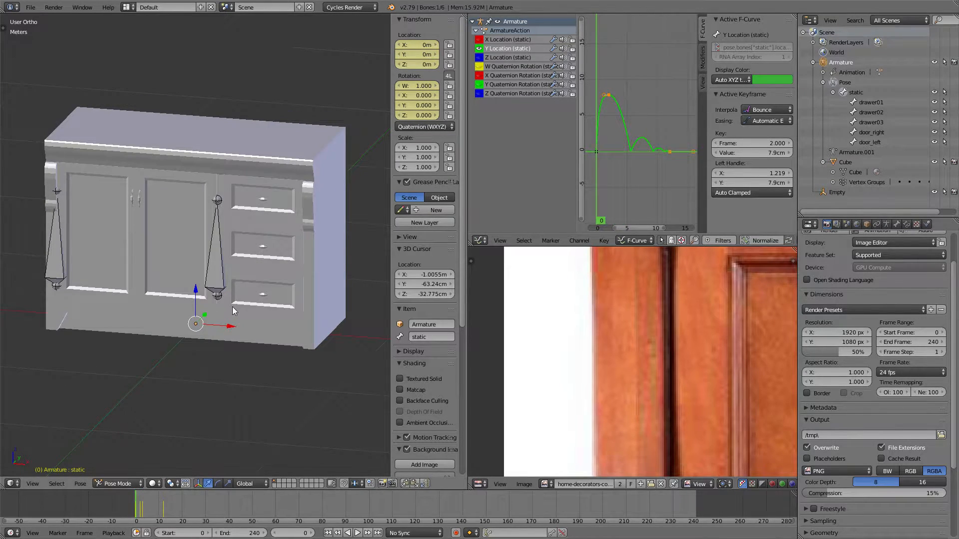
key(alt+a)
middle_drag(174, 293, 172, 415)
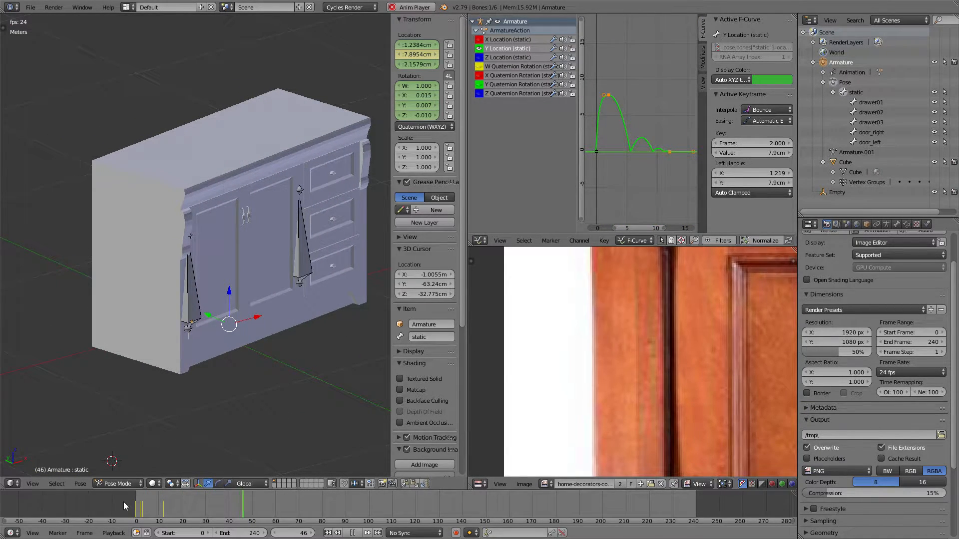
key(alt+a)
click(125, 496)
middle_drag(274, 300, 247, 305)
middle_drag(209, 275, 217, 274)
scroll(218, 275, down, 1)
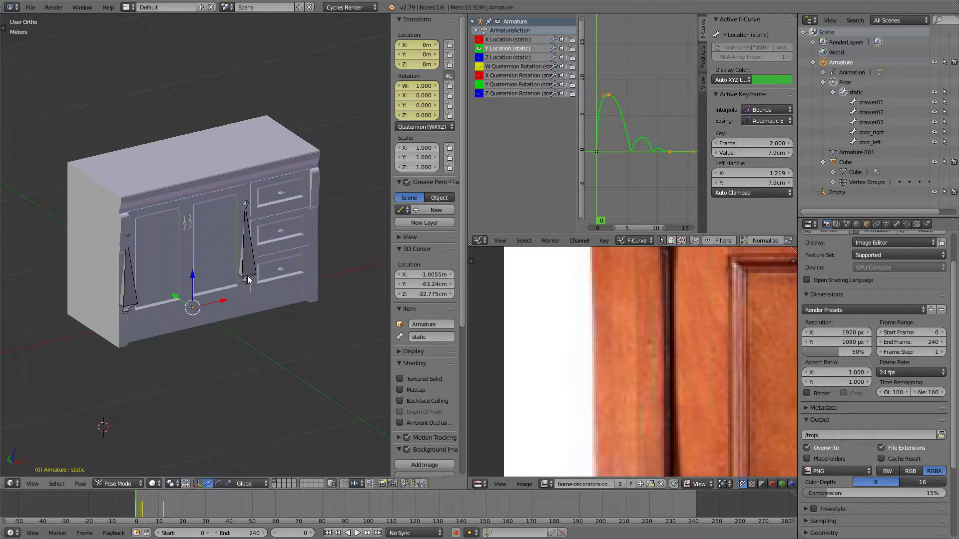
Play the hop in a maximised perspective view with all bones deselected, restore the layout, and replay it from frame 0.
key(KP_5)
key(shift+space)
scroll(247, 276, down, 5)
key(a)
key(alt+a)
middle_drag(337, 275, 400, 313)
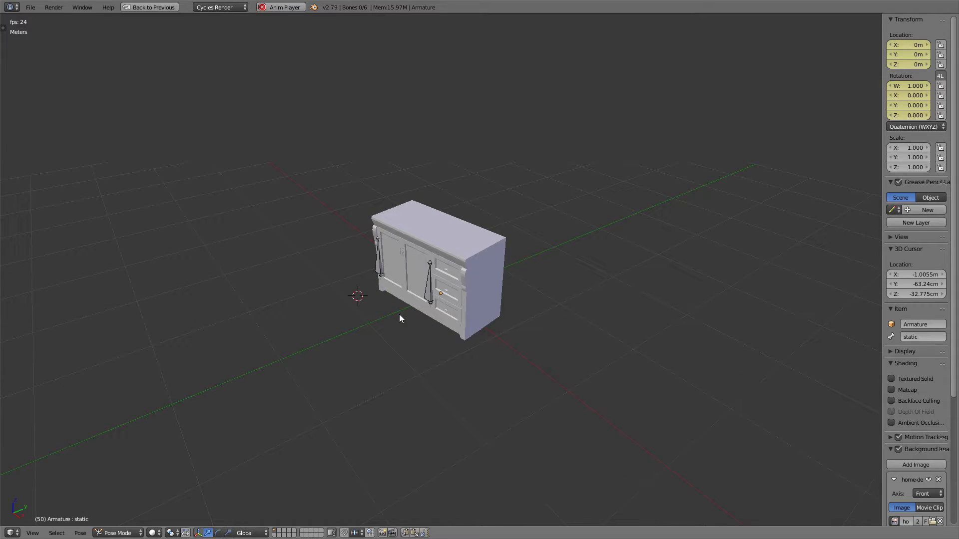
key(alt+a)
click(164, 7)
click(135, 500)
key(alt+a)
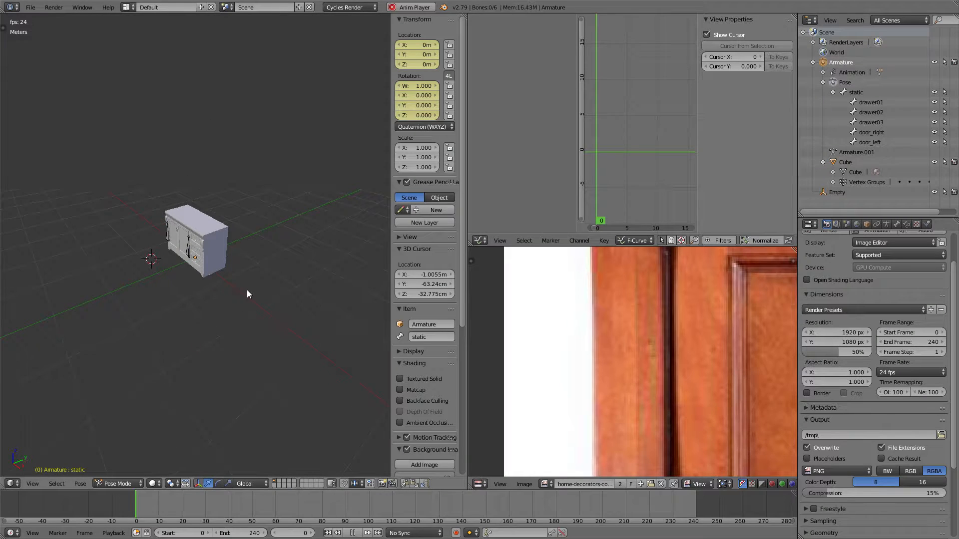
key(alt+a)
click(131, 496)
Select the door_right bone and keyframe its location at frame 0.
middle_drag(134, 350, 227, 316)
scroll(201, 319, up, 5)
right_click(205, 250)
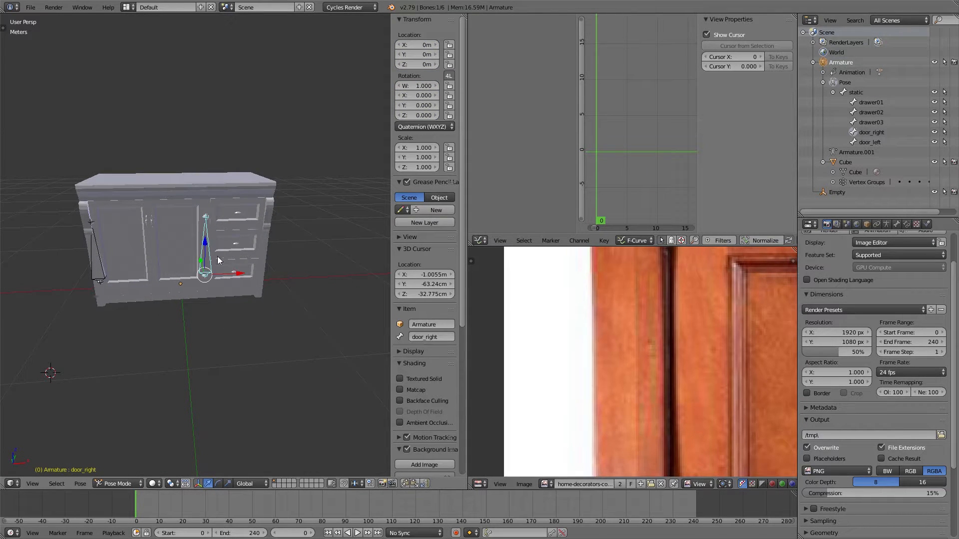
middle_drag(153, 351, 257, 334)
scroll(259, 304, up, 4)
middle_drag(170, 232, 219, 233)
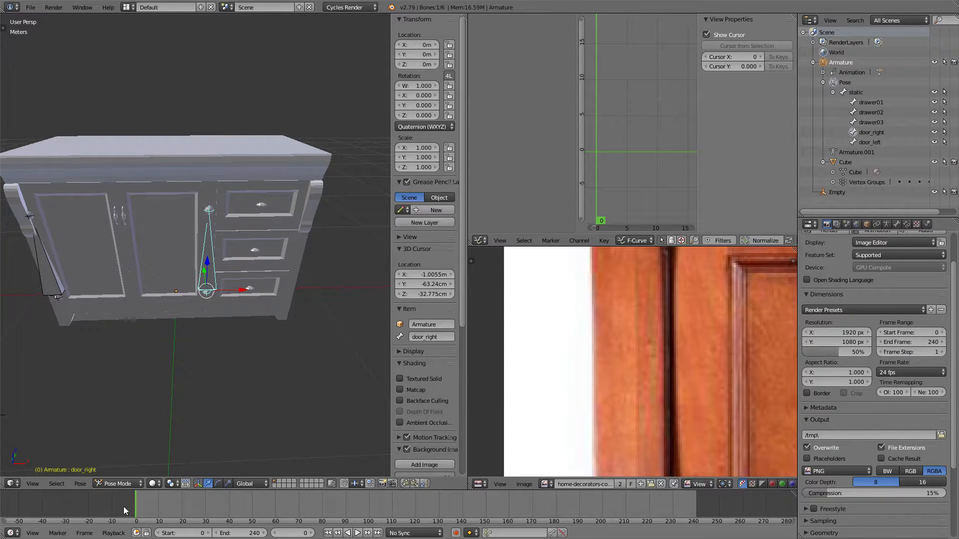
mouse_move(124, 506)
mouse_down()
mouse_move(157, 507)
mouse_move(133, 508)
mouse_up()
middle_drag(121, 454, 139, 319)
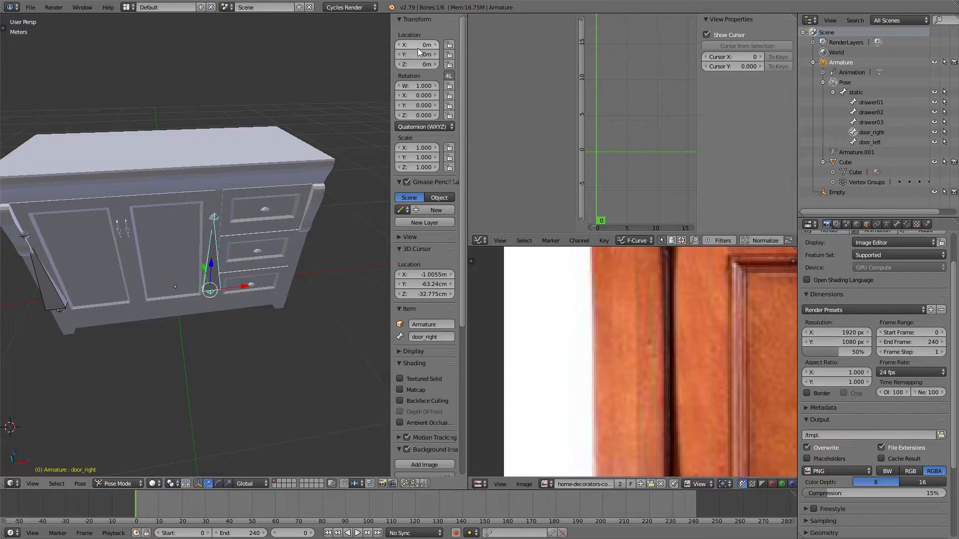
key(i)
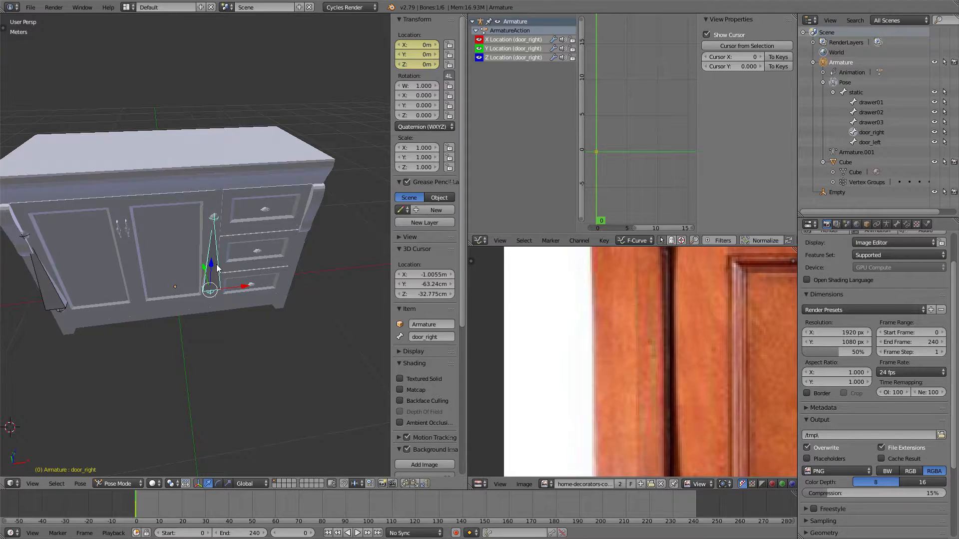
key(r)
key(z)
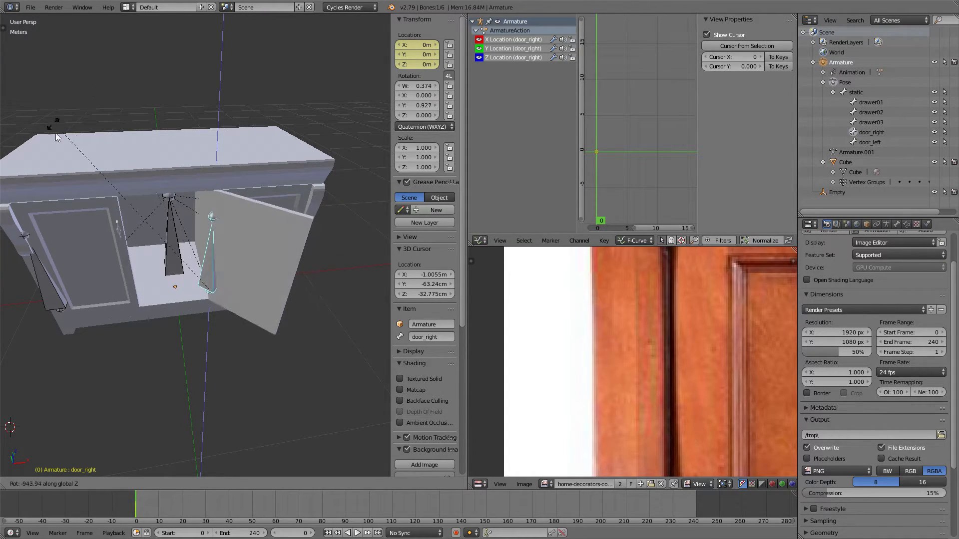
key(Escape)
Try the XYZ Euler rotation mode with a test Y rotation on door_right, undo the rotation, and return to Quaternion (WXYZ).
click(413, 127)
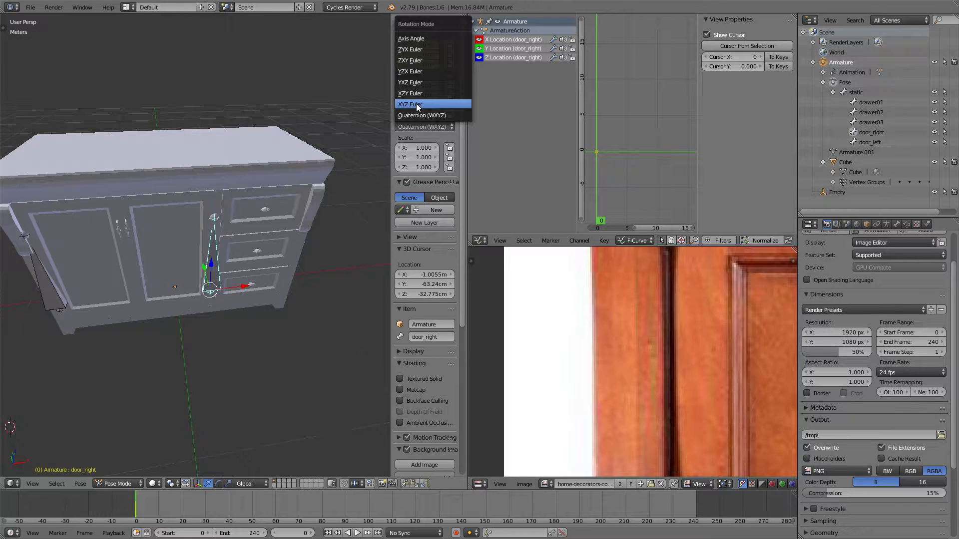
click(417, 105)
click(427, 118)
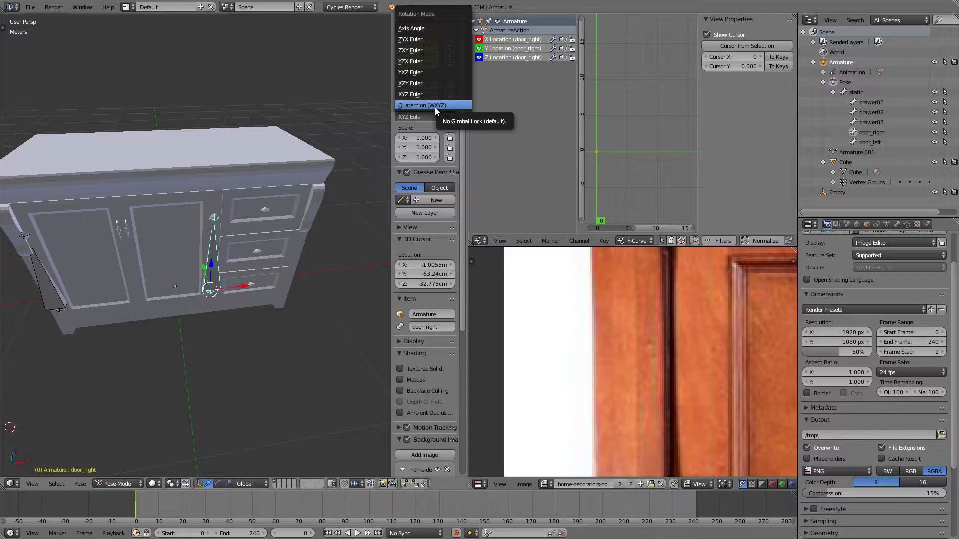
click(422, 95)
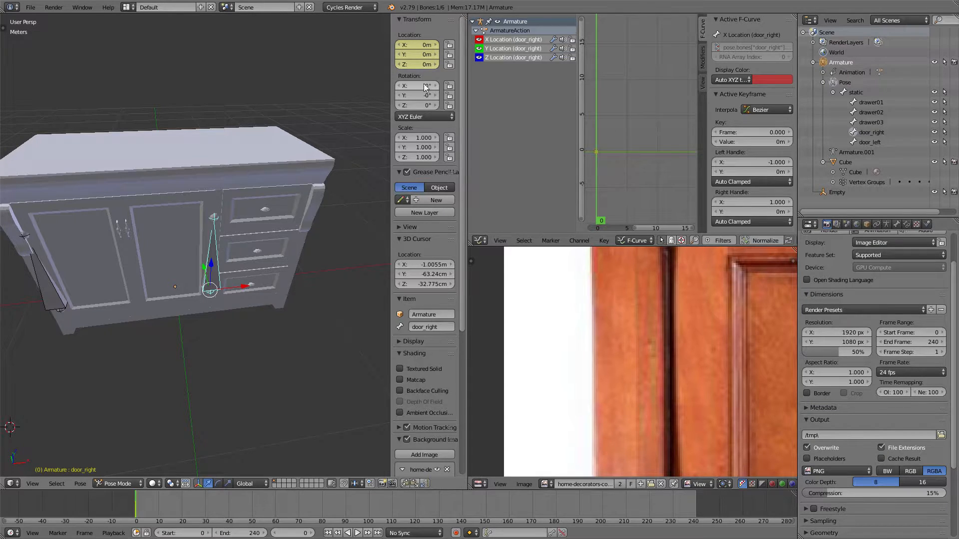
drag(421, 95, 469, 95)
key(ctrl+z)
click(427, 120)
click(429, 105)
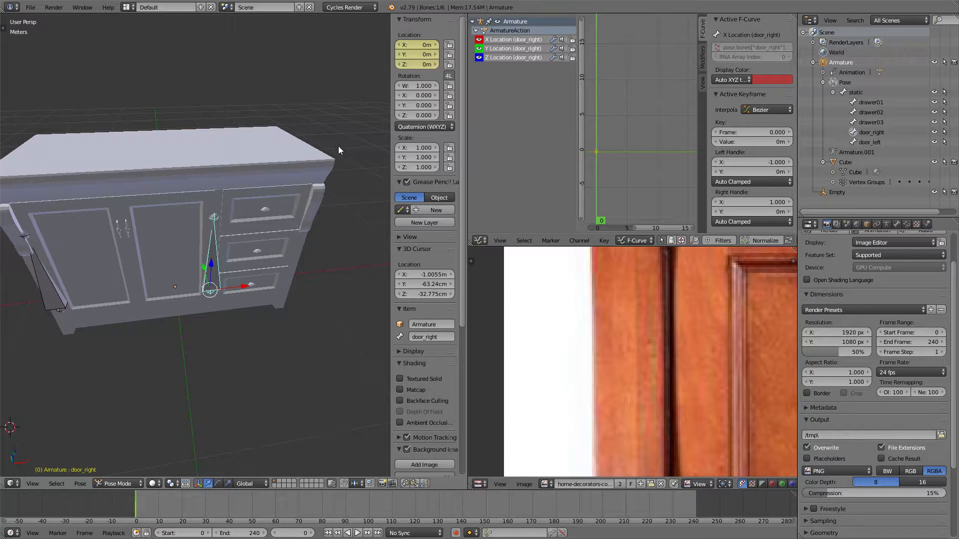
key(r)
key(z)
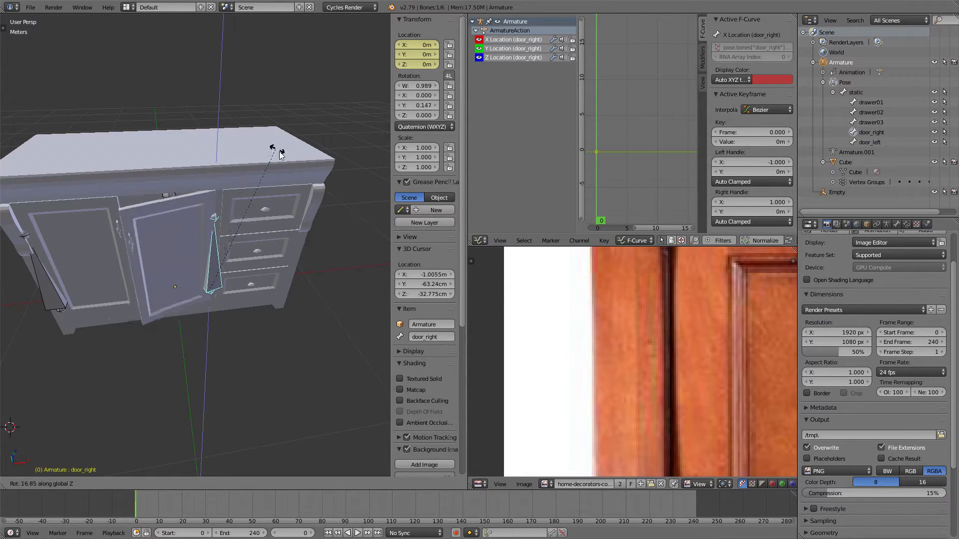
key(Escape)
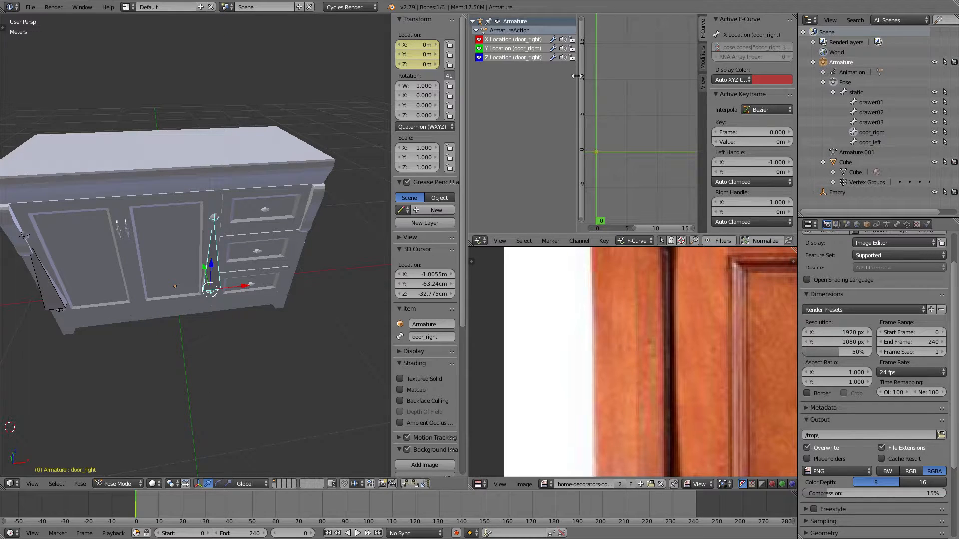
Set the door_right bone's rotation mode to XYZ Euler and keyframe its rotation at frame 0.
middle_drag(228, 158, 130, 156)
click(424, 127)
click(425, 104)
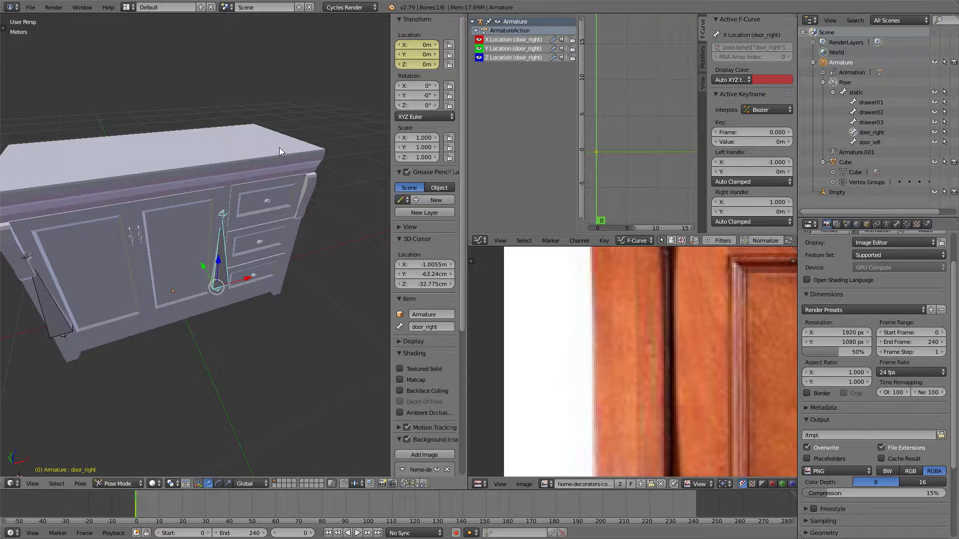
middle_drag(279, 147, 280, 168)
key(i)
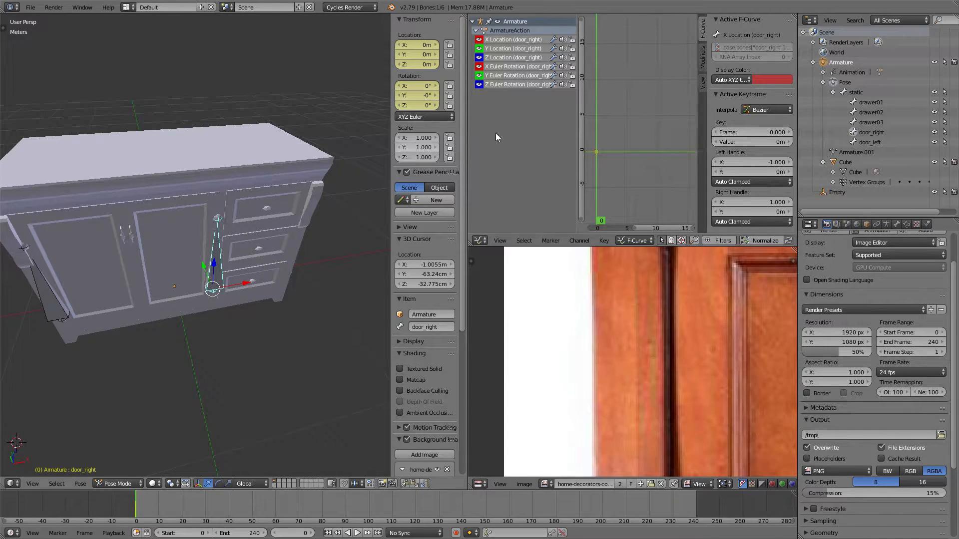
At frame 10, swing the right door open by rotating the door_right bone about 38.6° around its local Y axis.
drag(131, 504, 159, 510)
scroll(315, 400, down, 3)
key(r)
key(y)
key(y)
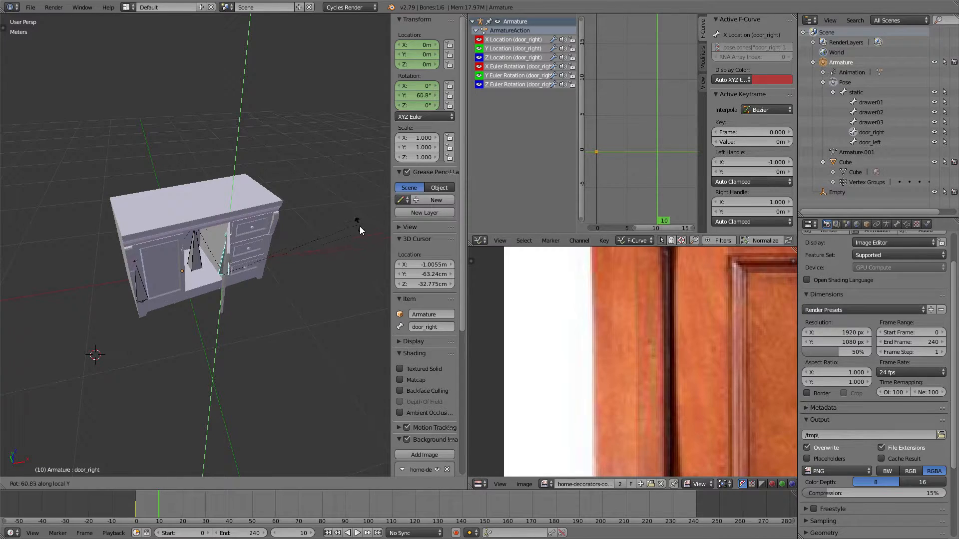
click(358, 277)
Try rotating the door_right bone around the global and then the local Y axis, and cancel the rotation.
middle_drag(357, 279, 315, 260)
key(r)
key(y)
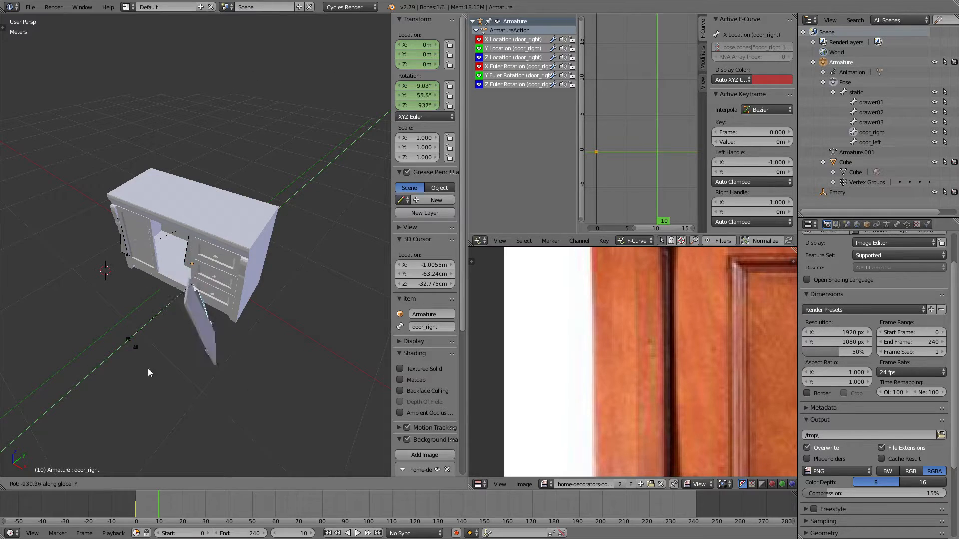
key(y)
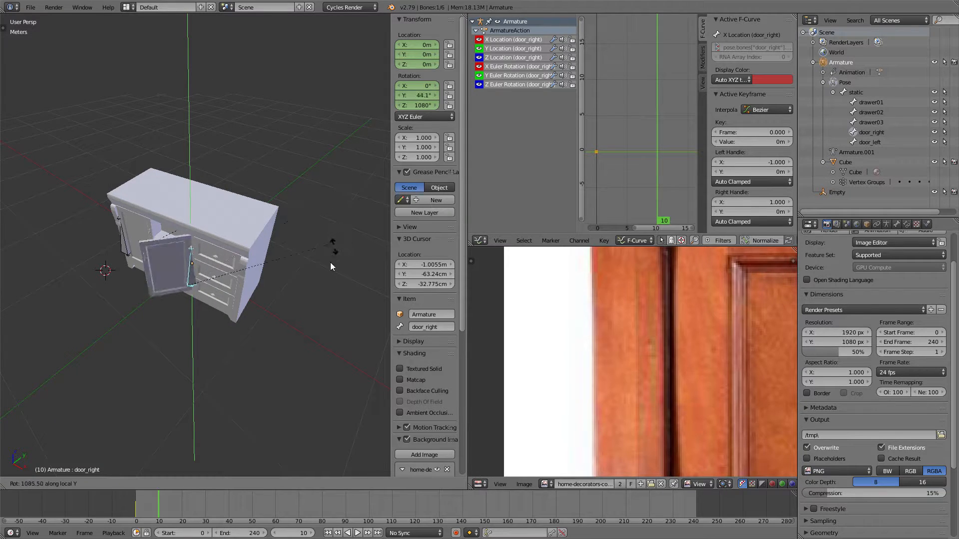
right_click(265, 330)
Keyframe the door_right bone's rotation at frame 10.
middle_drag(238, 200, 261, 179)
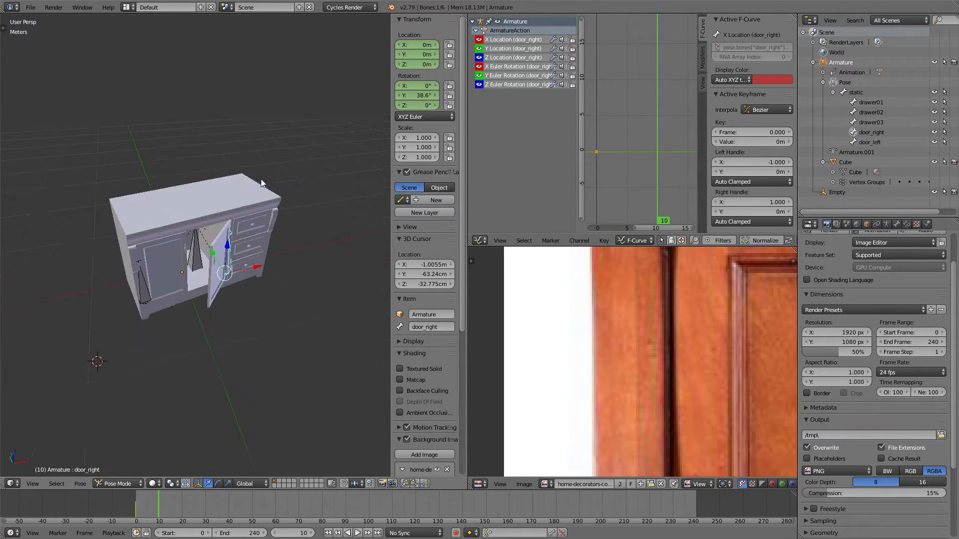
key(i)
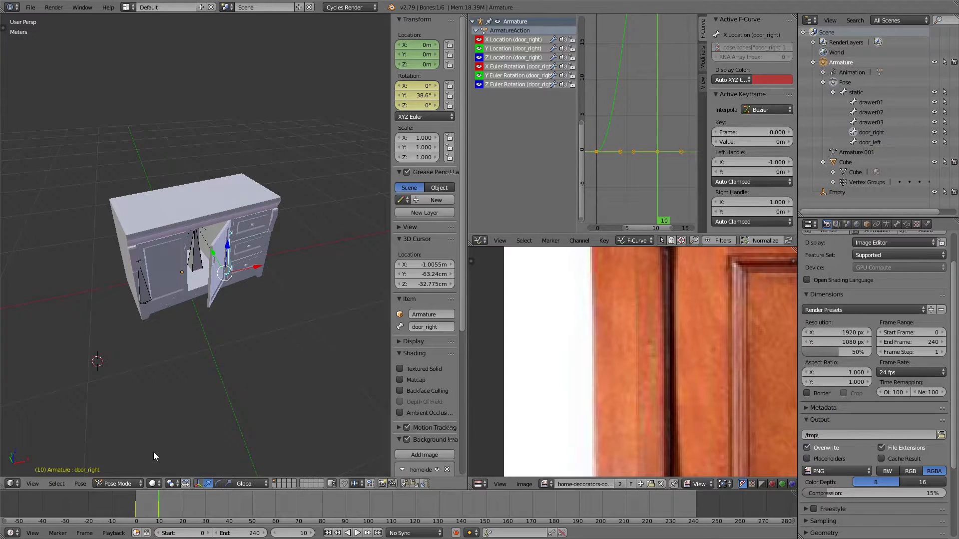
At frame 25, set the door_right bone's Y rotation to 0° and keyframe its rotation.
key(alt+a)
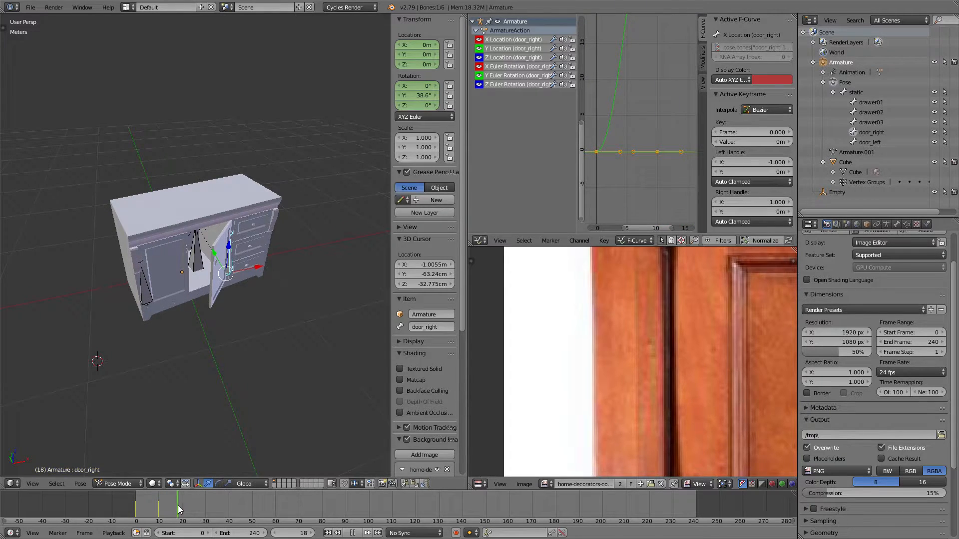
key(alt+a)
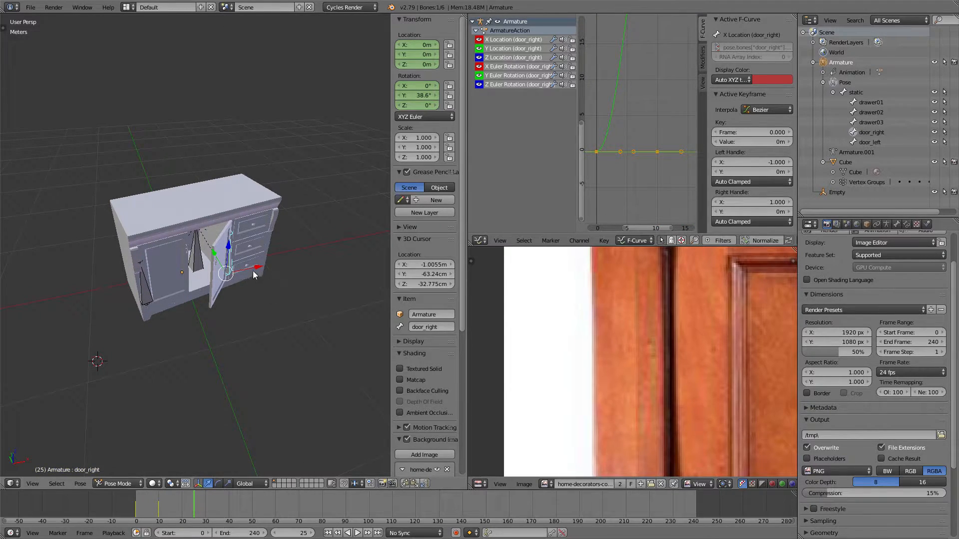
scroll(281, 238, up, 5)
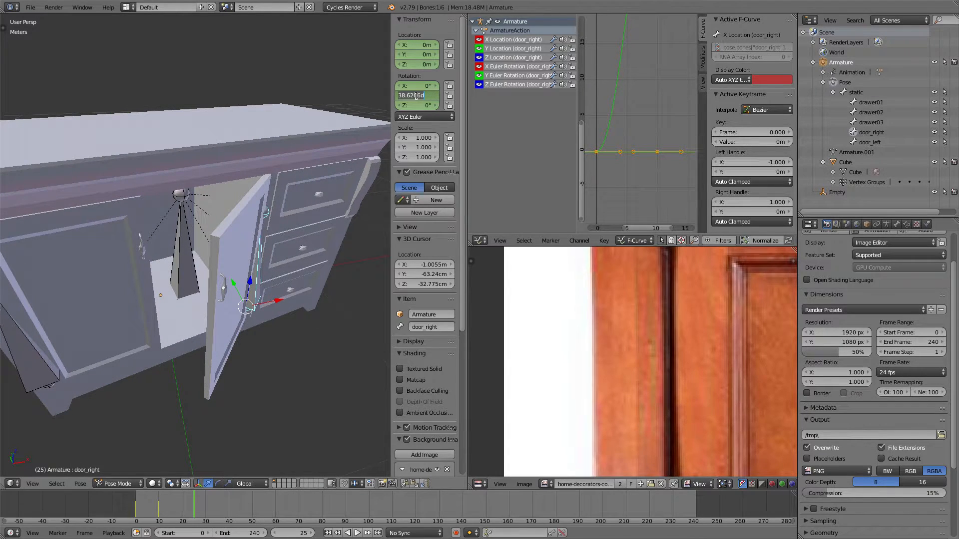
key(Return)
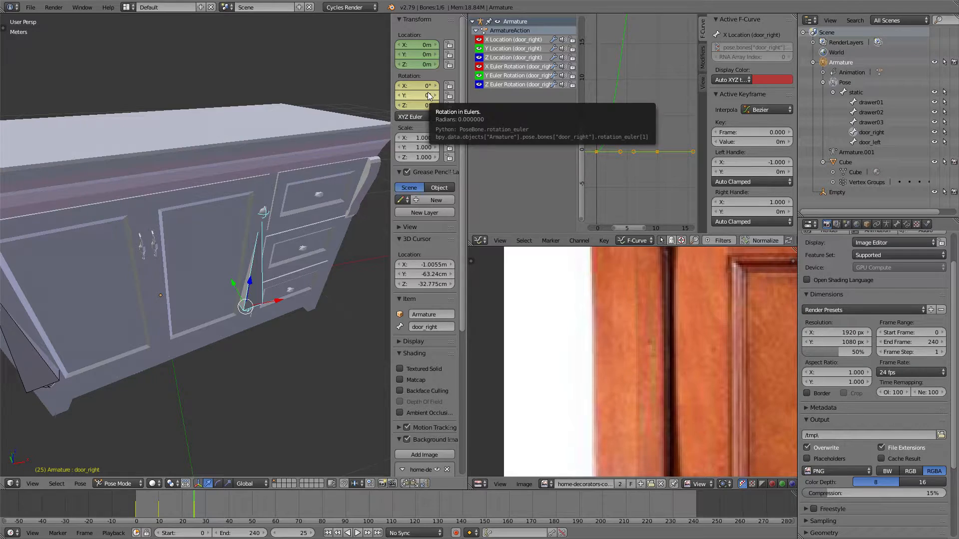
key(i)
Set the interpolation of the door_right bone's Y Euler Rotation keyframe at frame 10 to Bounce.
scroll(627, 107, down, 5)
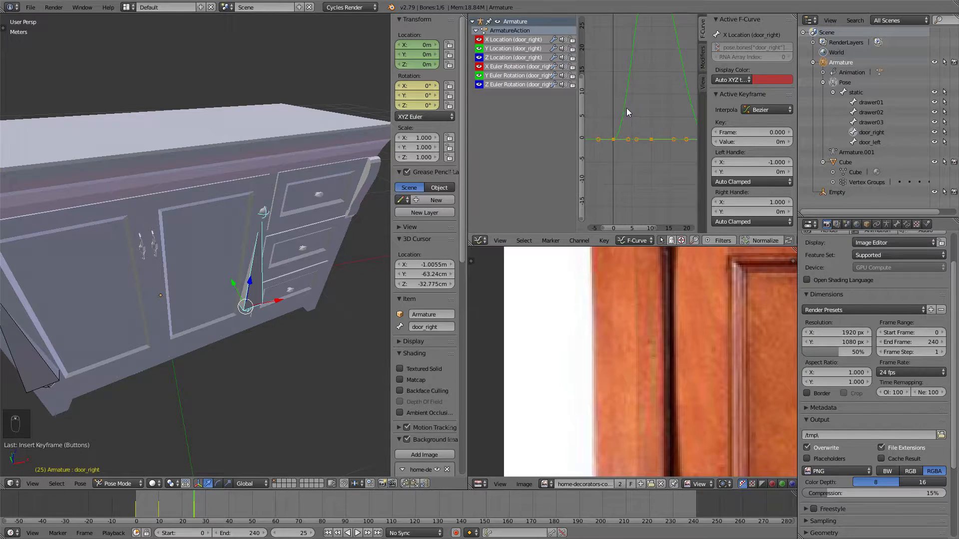
click(633, 73)
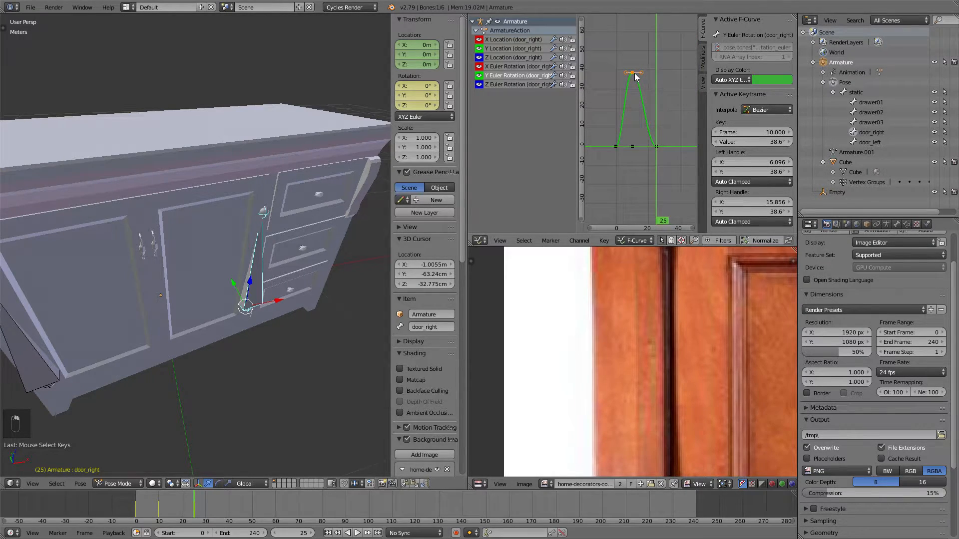
click(769, 108)
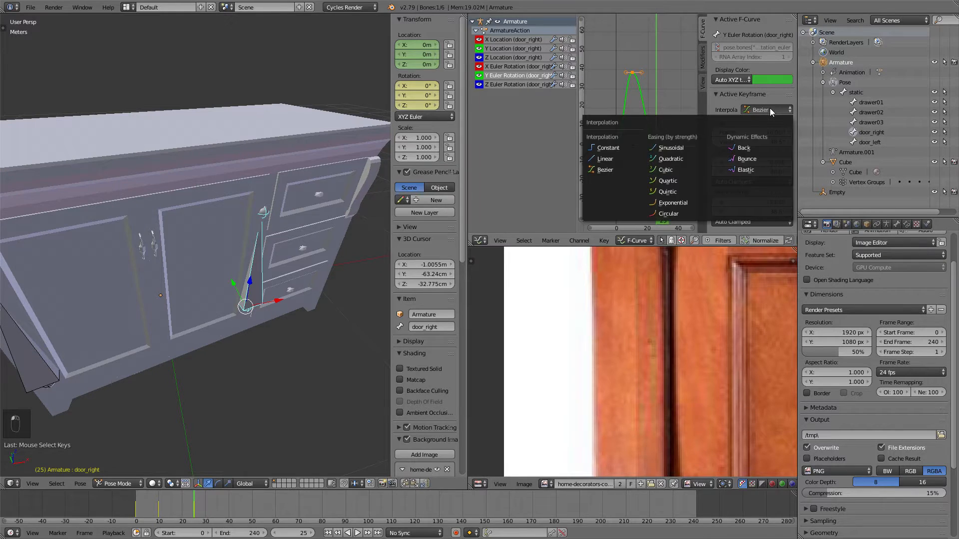
click(754, 159)
scroll(671, 109, up, 3)
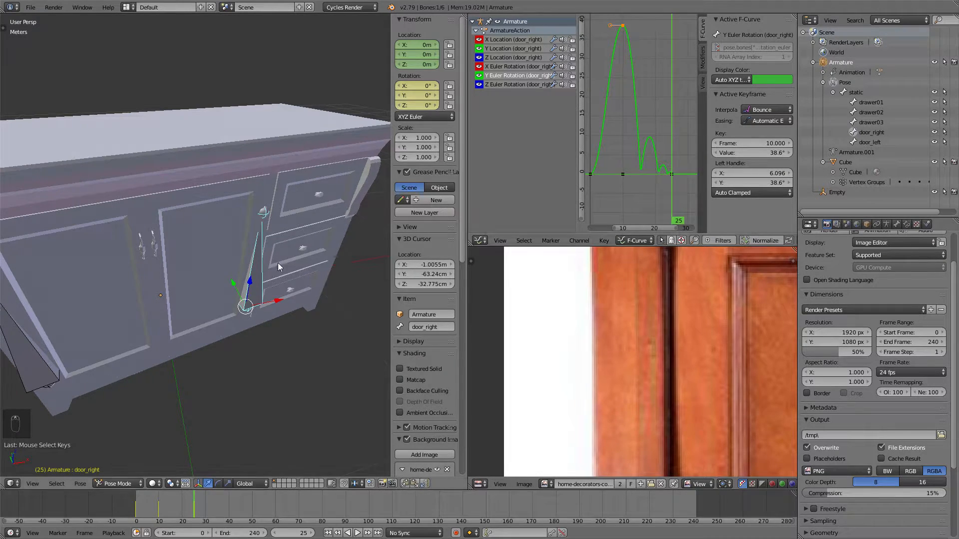
Play back the animation to review the right door's bouncing close, and return to frame 0.
scroll(279, 263, down, 6)
key(shift+Left)
scroll(236, 301, up, 5)
key(alt+a)
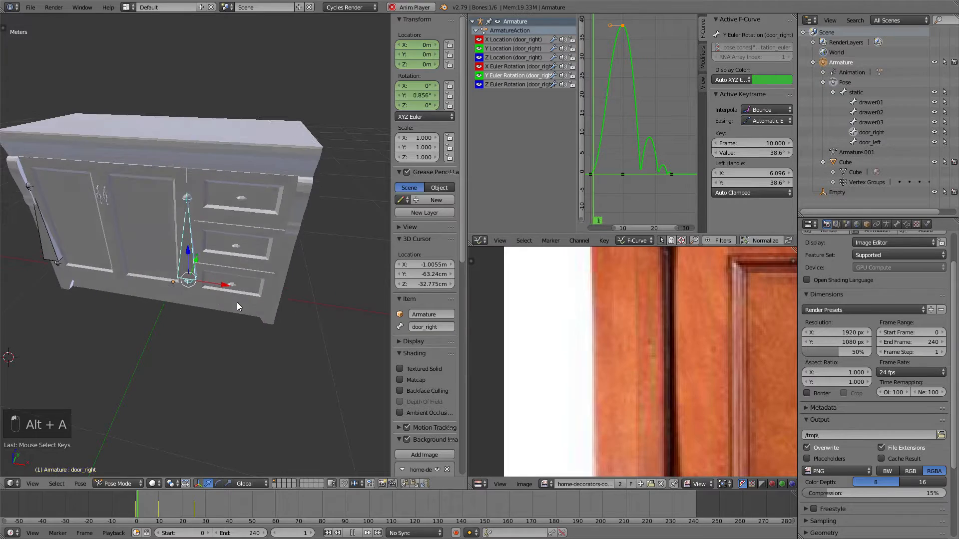
middle_drag(241, 303, 289, 282)
scroll(289, 283, down, 1)
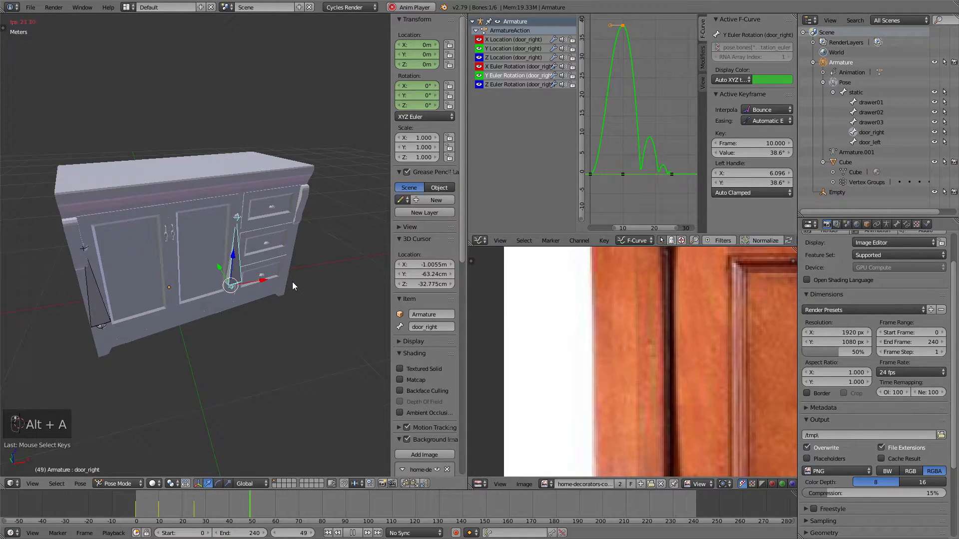
scroll(289, 282, down, 1)
click(109, 510)
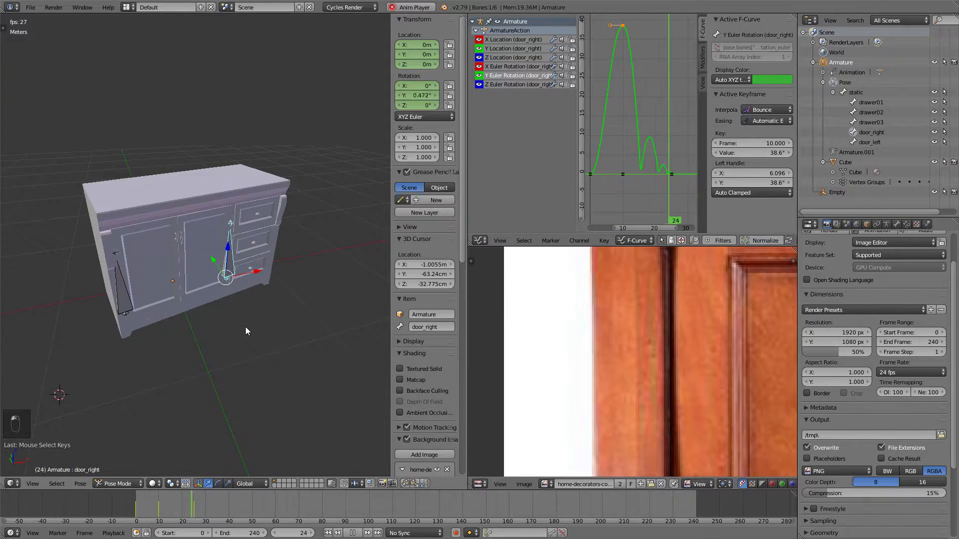
key(alt+a)
key(shift+Left)
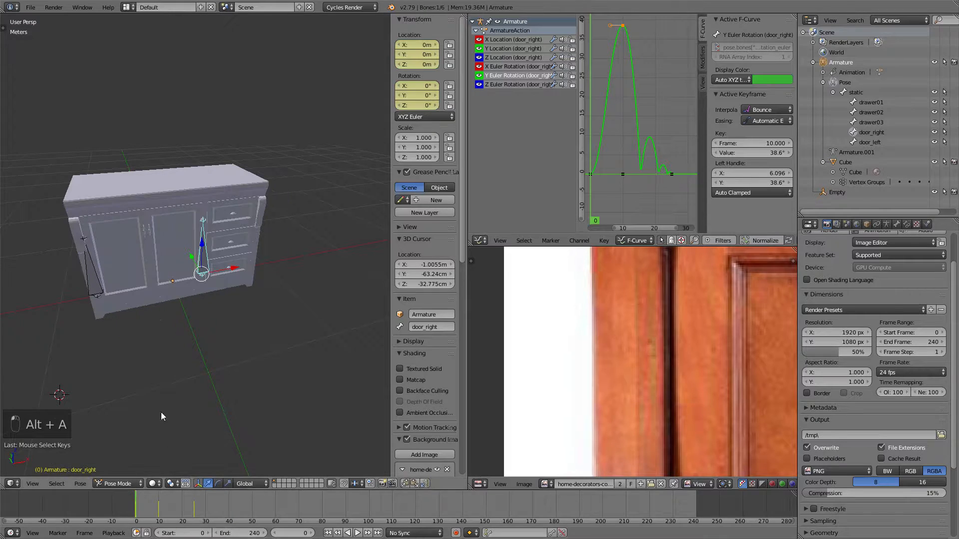
Check the door_right bone's rotation at frame 10, and select the door_left bone.
right_click(88, 270)
scroll(236, 284, up, 2)
shift+middle_drag(183, 274, 260, 278)
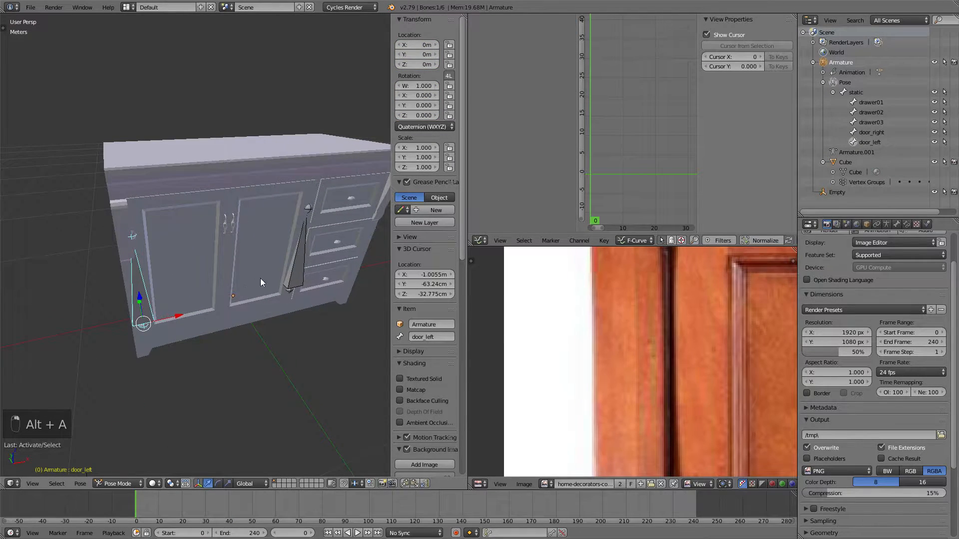
right_click(296, 269)
drag(150, 510, 158, 506)
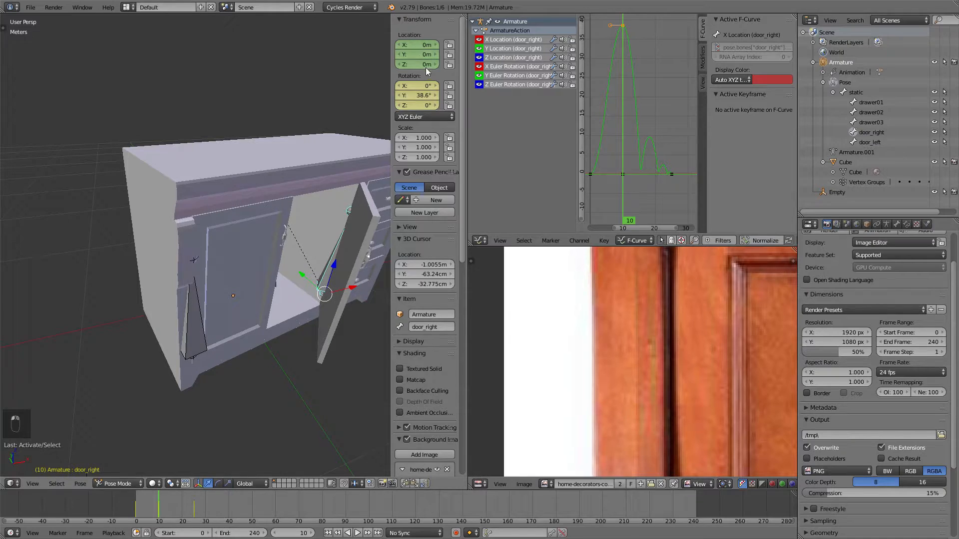
right_click(199, 330)
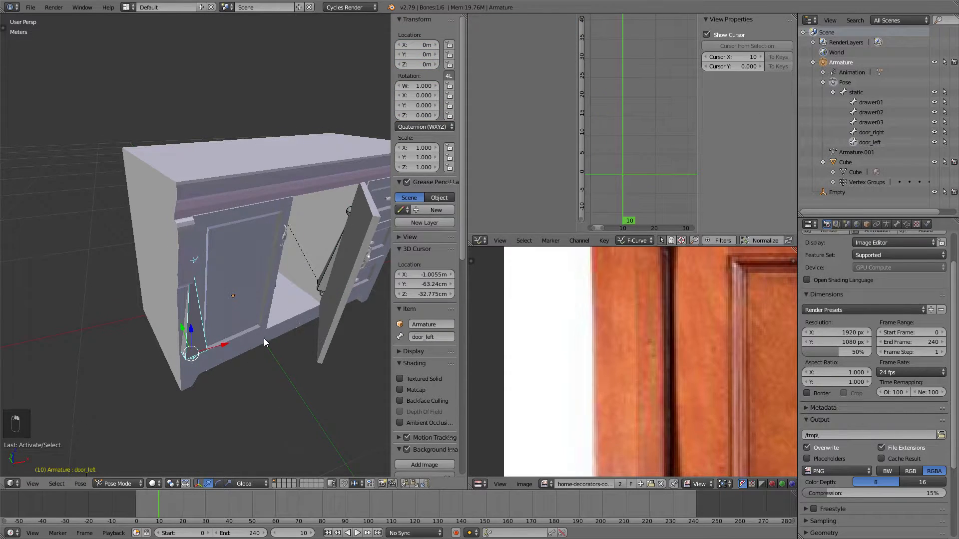
middle_drag(264, 338, 220, 406)
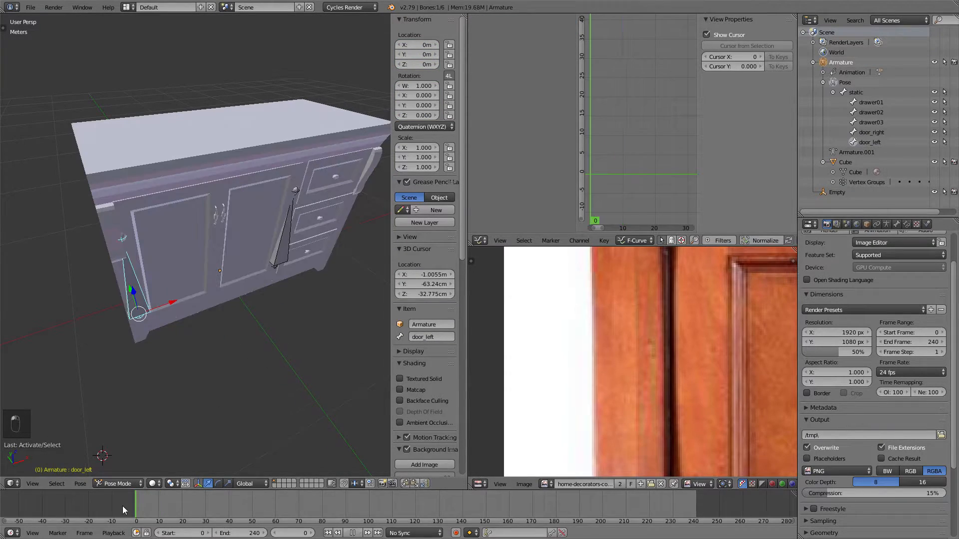
At frame 0, keyframe the door_left bone's location and, in XYZ Euler rotation mode, its rotation.
key(i)
click(421, 127)
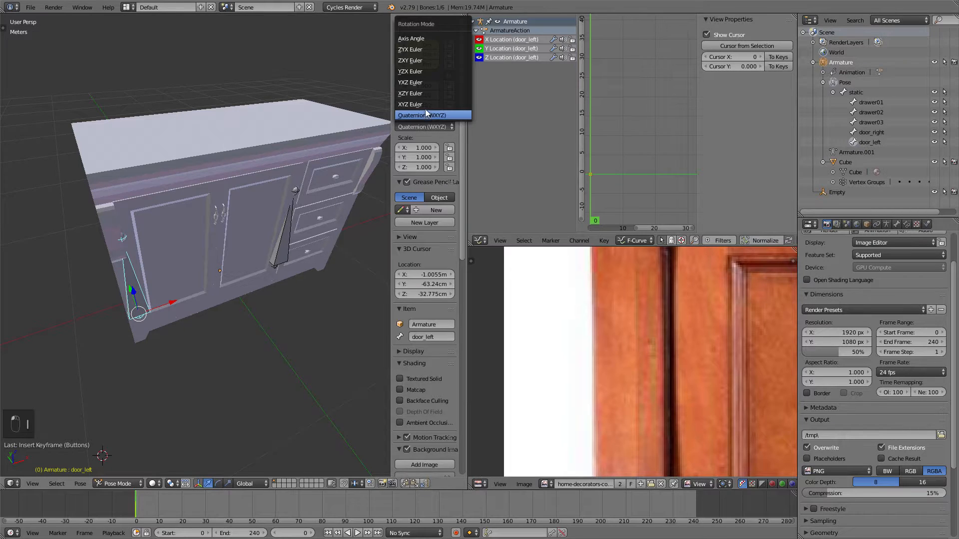
click(425, 109)
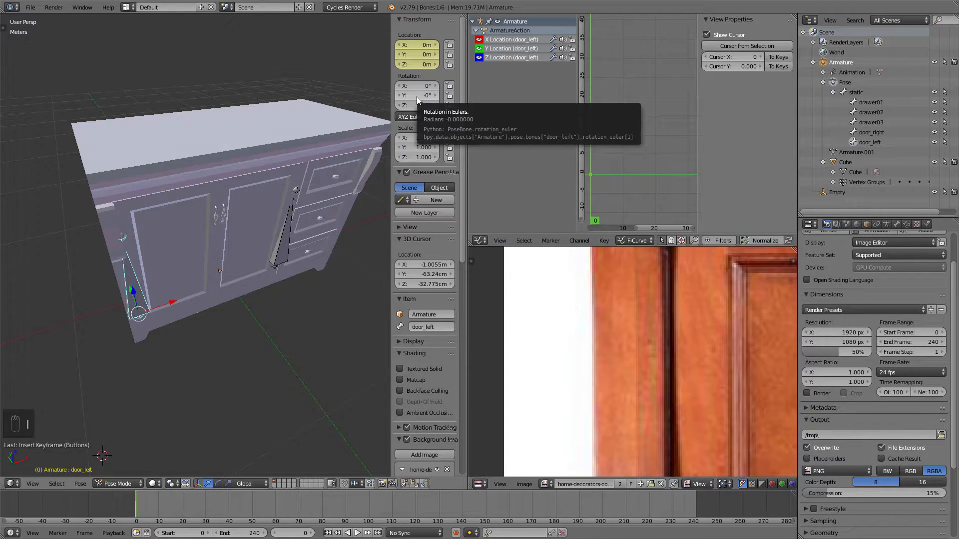
drag(139, 504, 161, 507)
key(i)
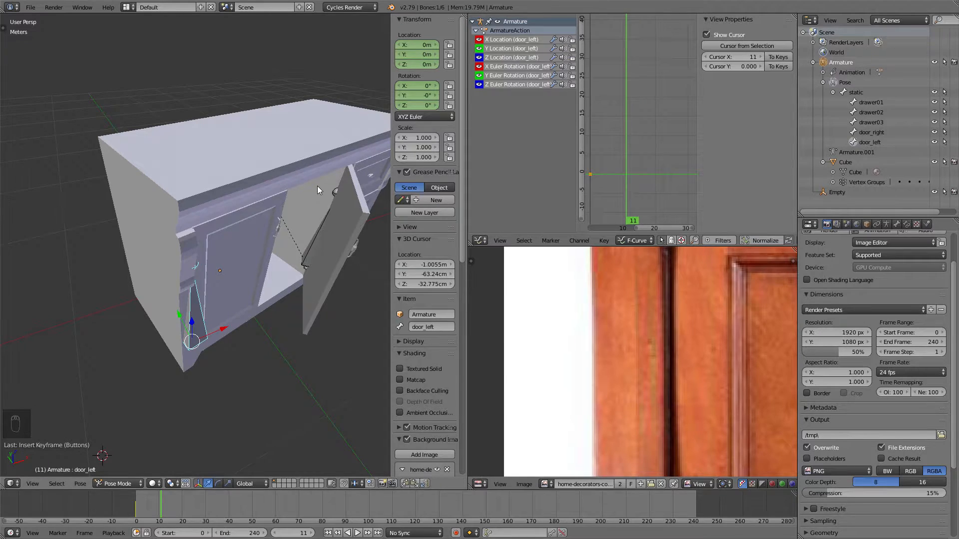
At frame 11, swing the left door open by rotating door_left about -14.8° around its local Y axis, and keyframe its rotation.
key(r)
key(z)
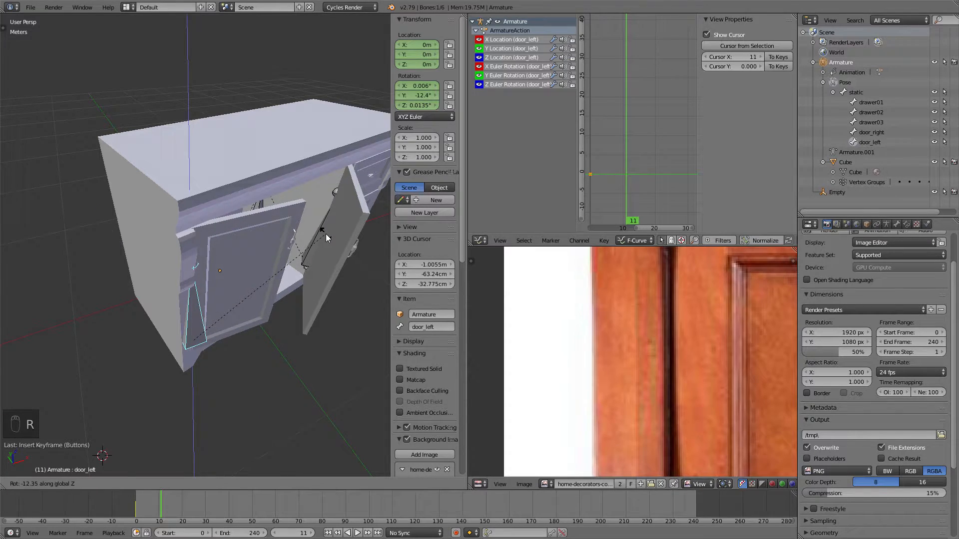
key(y)
key(y)
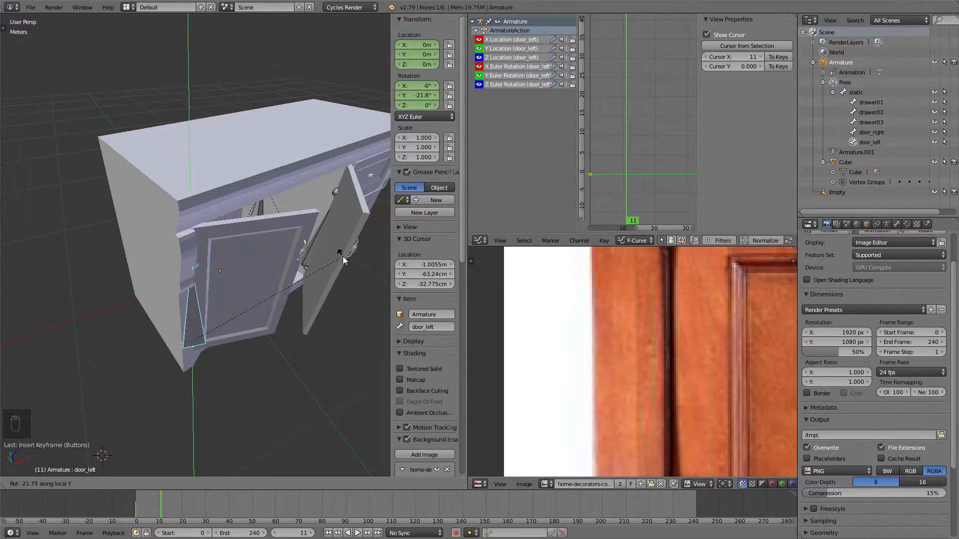
click(331, 239)
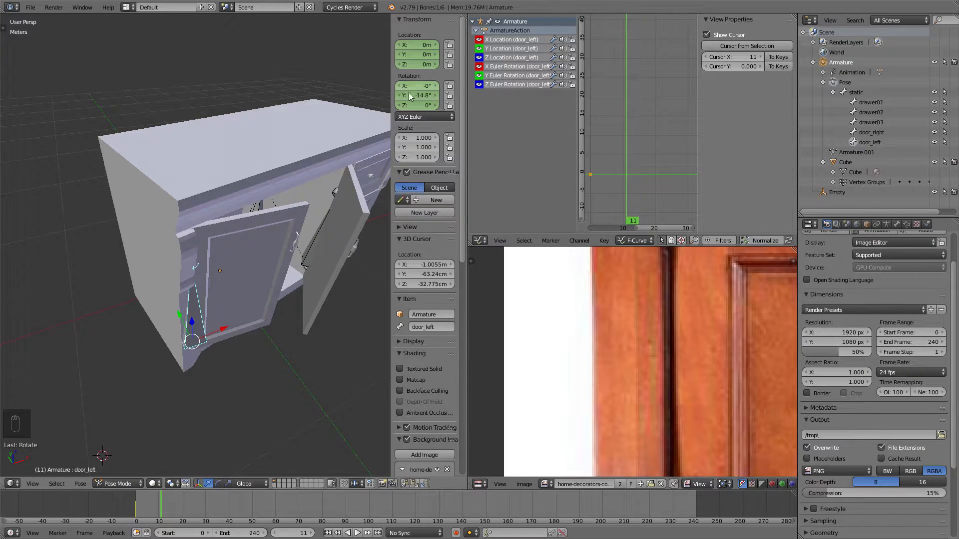
key(i)
At frame 22, set the door_left bone's Y and Z rotation to 0° and keyframe its rotation.
middle_drag(285, 260, 264, 281)
key(alt+a)
key(alt+a)
click(414, 95)
text(0)
key(Return)
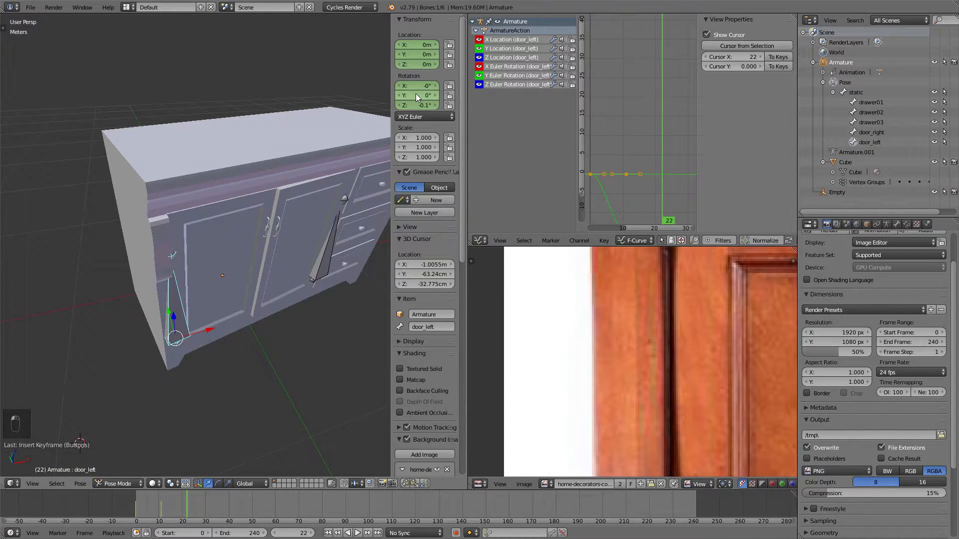
click(421, 103)
Set the interpolation of the door_left bone's Y Euler Rotation keyframe at frame 11 to Bounce.
scroll(646, 176, down, 3)
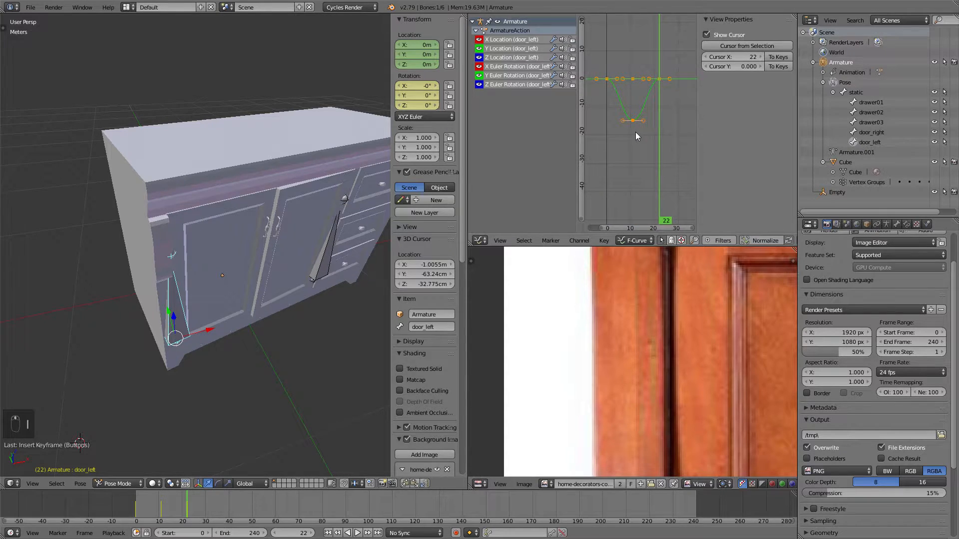
click(635, 121)
key(Home)
click(766, 109)
click(764, 109)
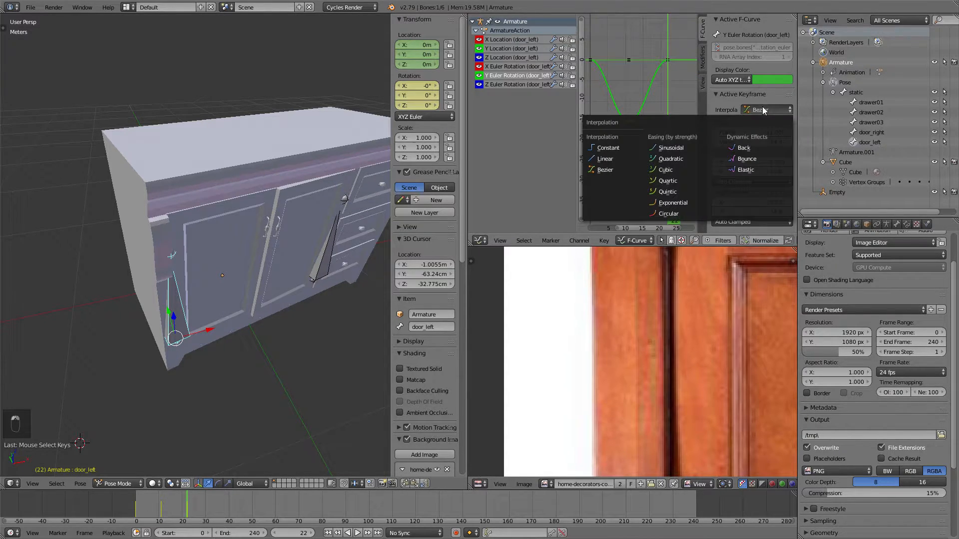
click(744, 159)
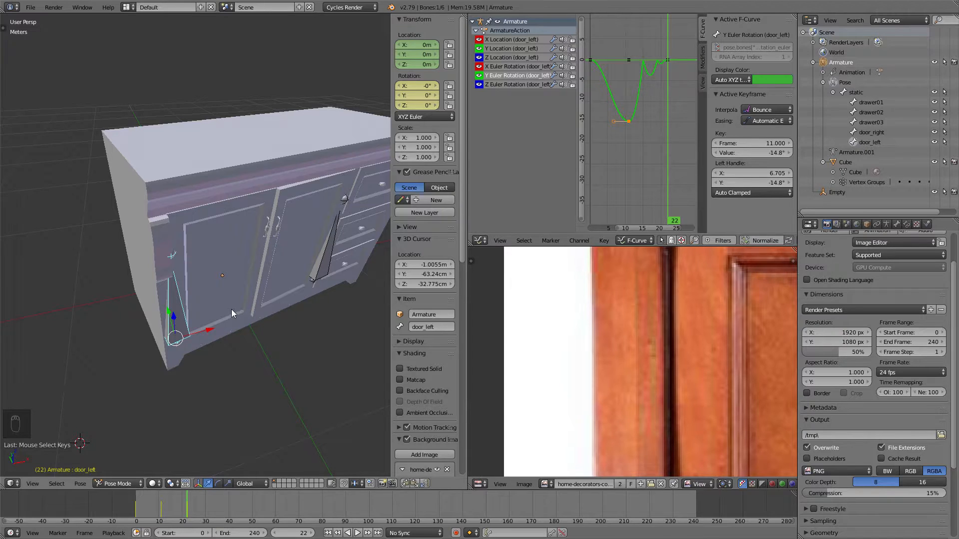
Play and scrub the animation from the start to review both doors' motion from several angles.
middle_drag(231, 310, 225, 311)
click(136, 505)
middle_drag(300, 320, 244, 281)
key(alt+a)
scroll(245, 280, down, 3)
click(136, 506)
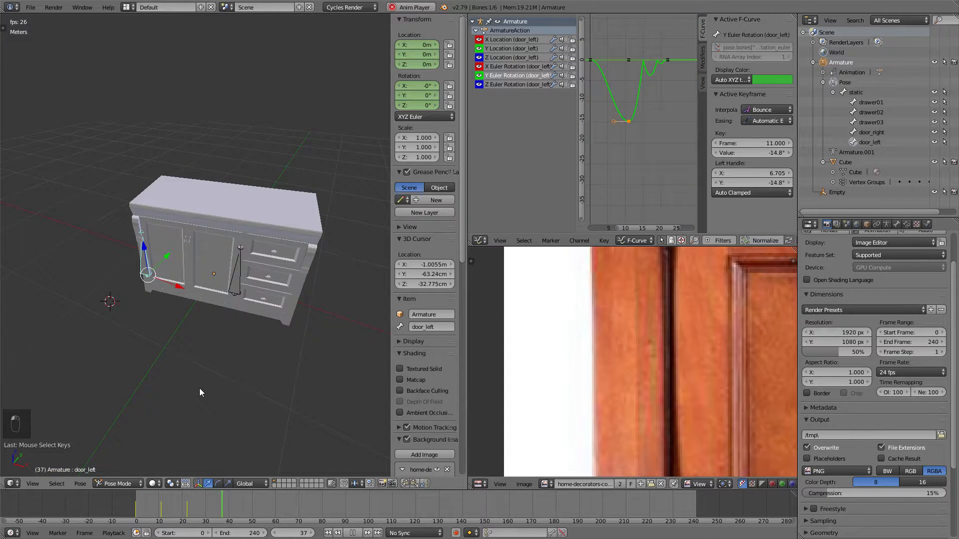
key(alt+a)
click(104, 514)
middle_drag(172, 376, 240, 320)
drag(143, 504, 171, 505)
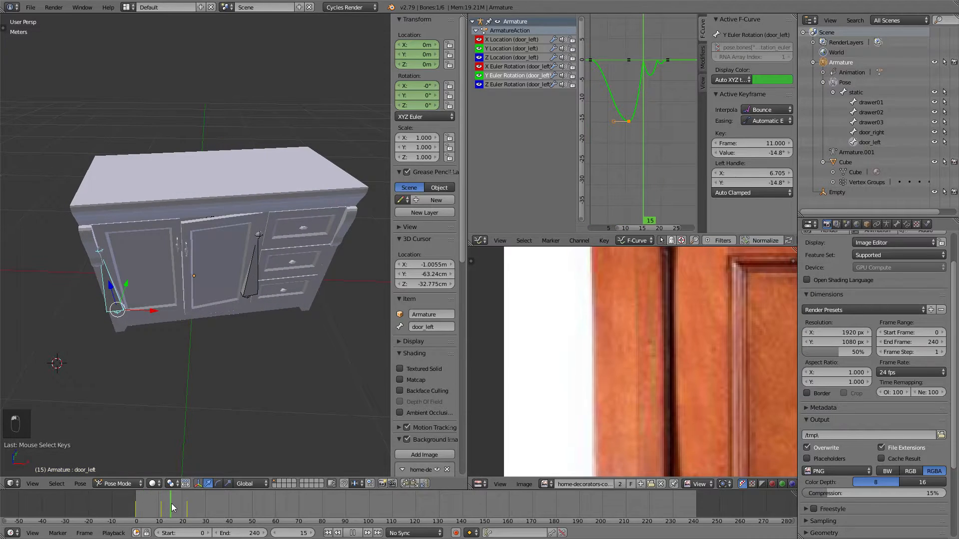
Select the static bone in wireframe display and keyframe its location and rotation at frame 30.
key(z)
right_click(213, 236)
middle_drag(214, 237, 230, 242)
click(205, 505)
middle_drag(295, 172, 290, 143)
middle_drag(247, 187, 279, 182)
click(419, 129)
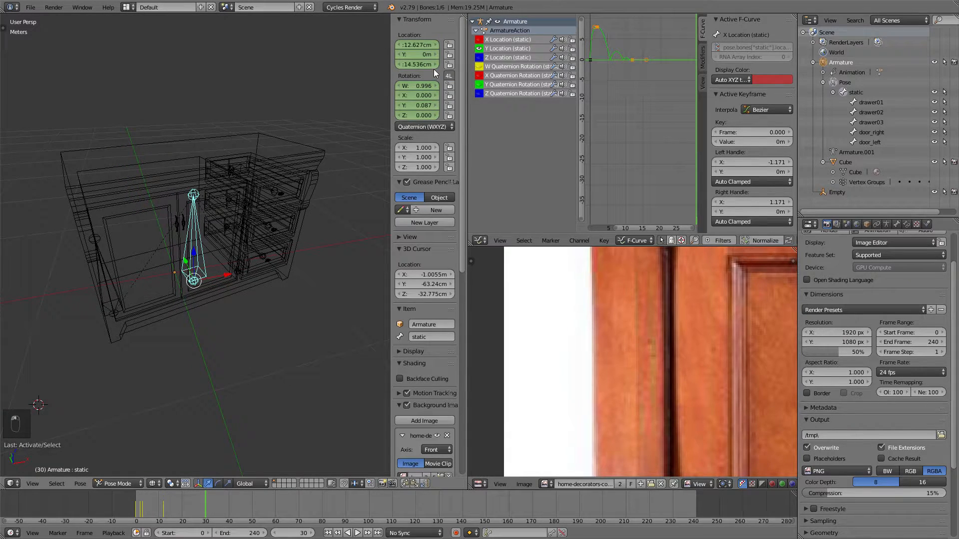
key(i)
key(i)
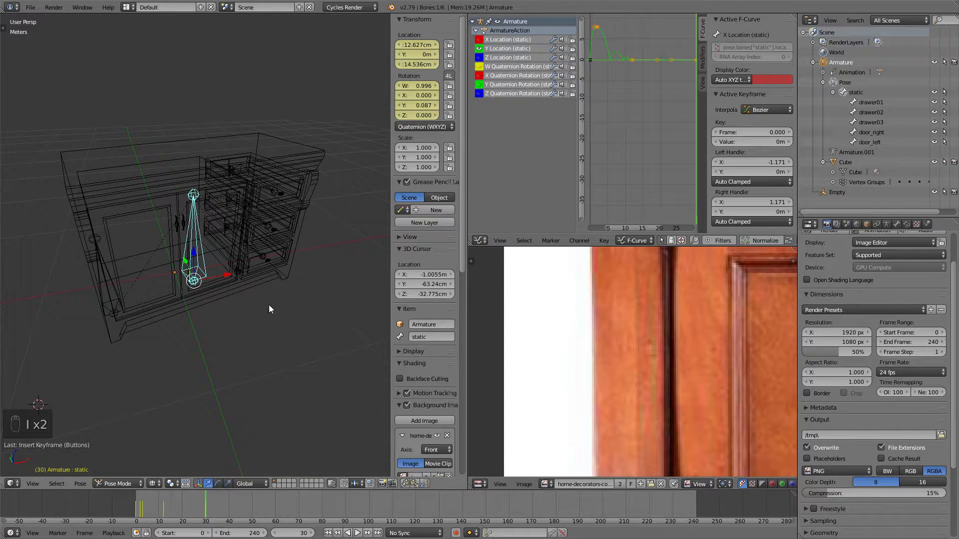
At frame 44, rotate the static bone around the global Z axis until the cabinet lines up with the world axes.
middle_drag(292, 264, 283, 267)
middle_drag(646, 113, 636, 160)
drag(206, 504, 213, 504)
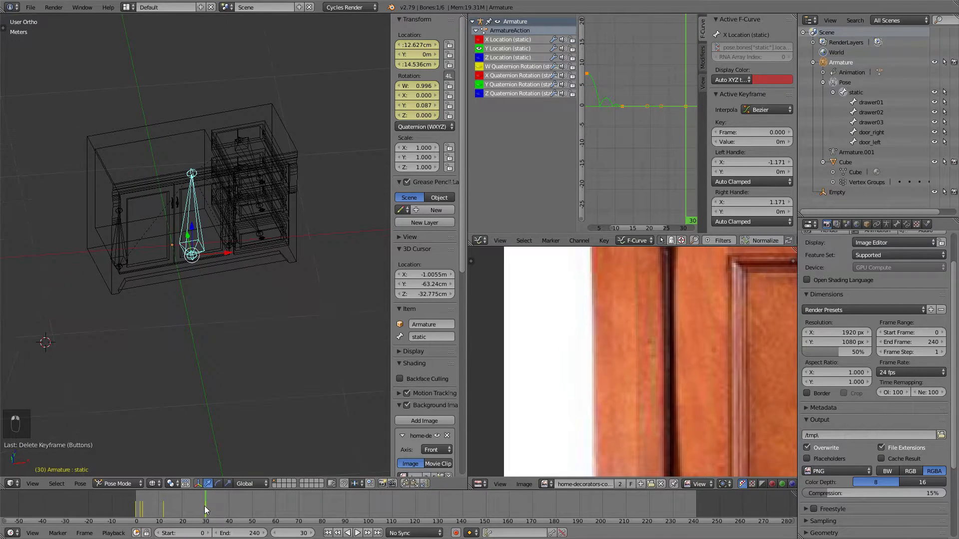
drag(205, 507, 238, 511)
middle_drag(262, 334, 265, 290)
key(r)
key(z)
click(283, 325)
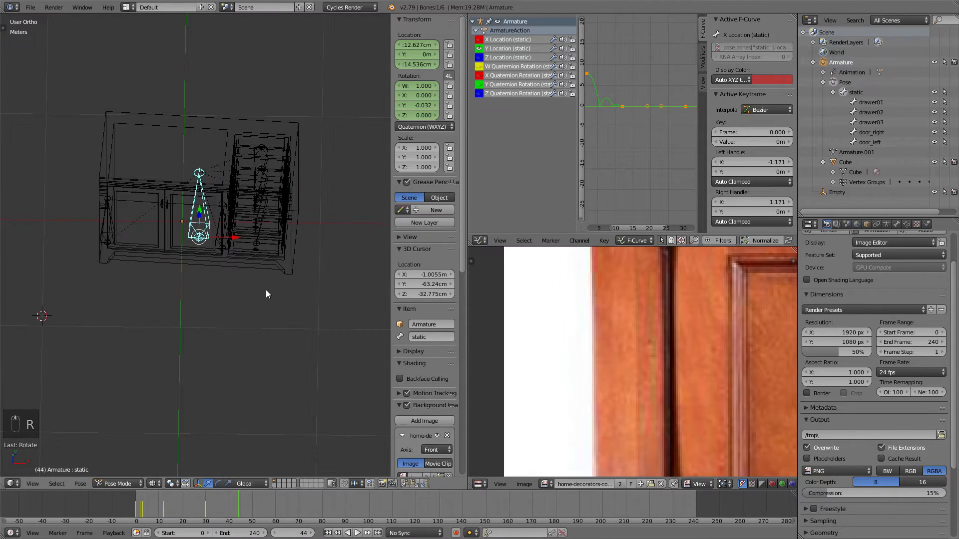
key(r)
key(z)
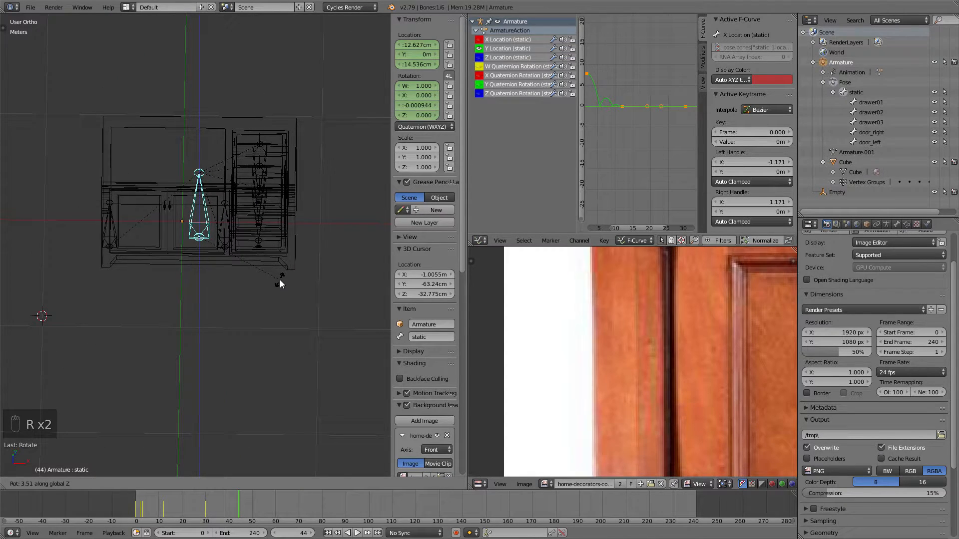
click(283, 281)
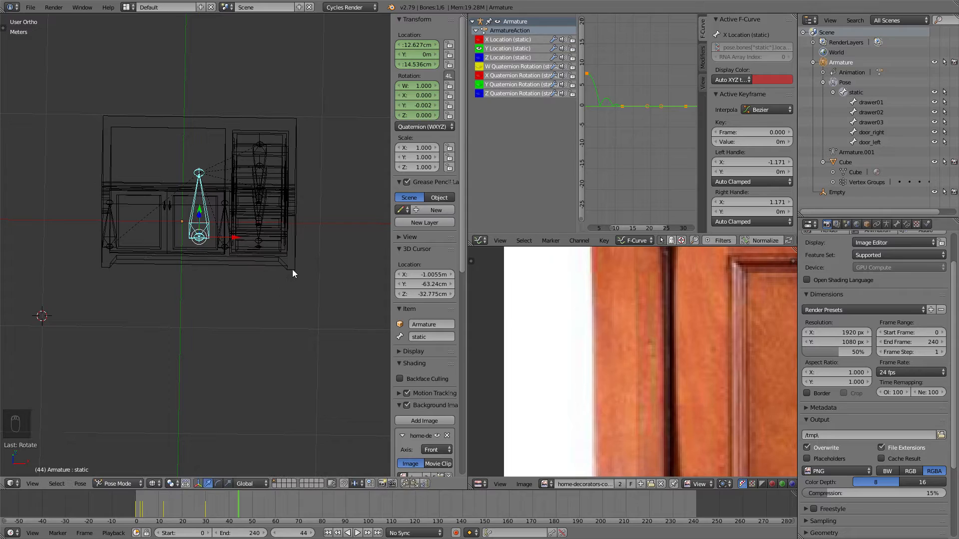
Shift the static bone along the global Y and X axes at frame 44.
middle_drag(292, 269, 270, 247)
key(g)
key(y)
click(300, 234)
key(g)
key(x)
key(g)
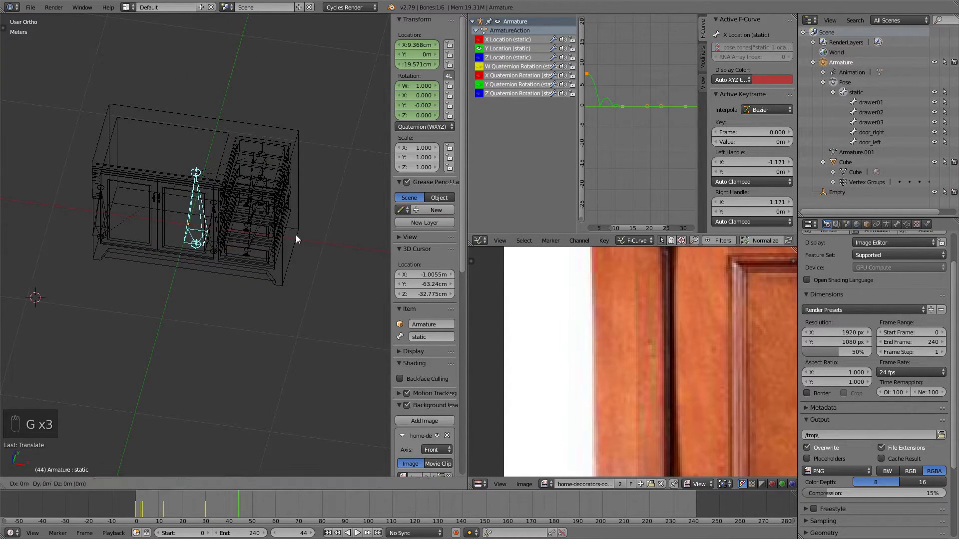
key(r)
click(295, 235)
key(ctrl+z)
key(ctrl+z)
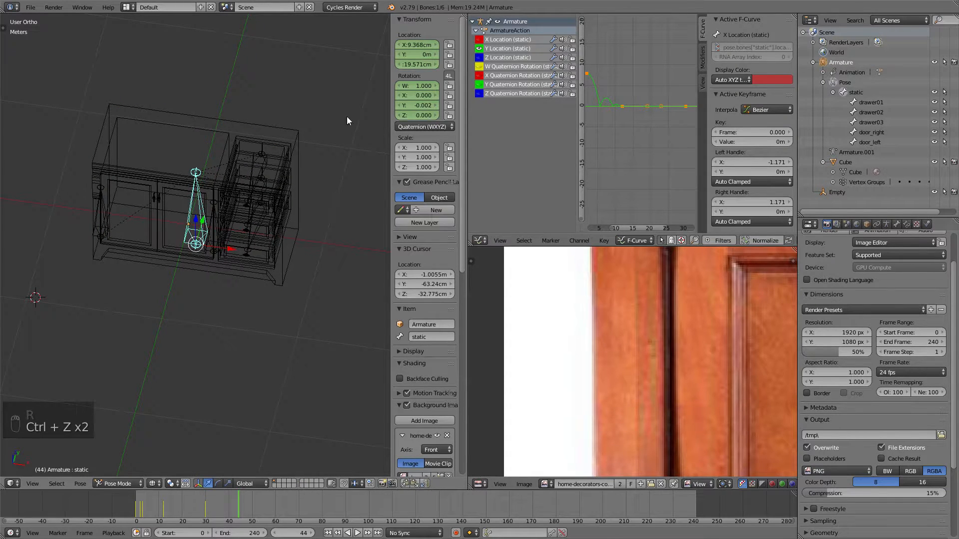
Keyframe the static bone's location and rotation at frame 44.
key(i)
key(i)
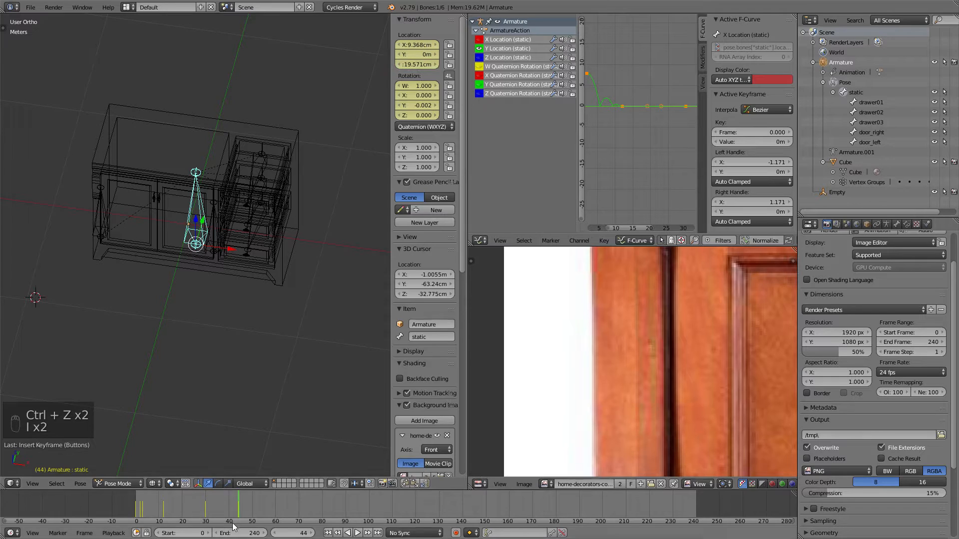
At frame 36, raise the static bone about 9.55 cm along the global Z axis and keyframe its location.
click(217, 507)
drag(220, 509, 218, 507)
middle_drag(238, 329, 258, 287)
key(KP_1)
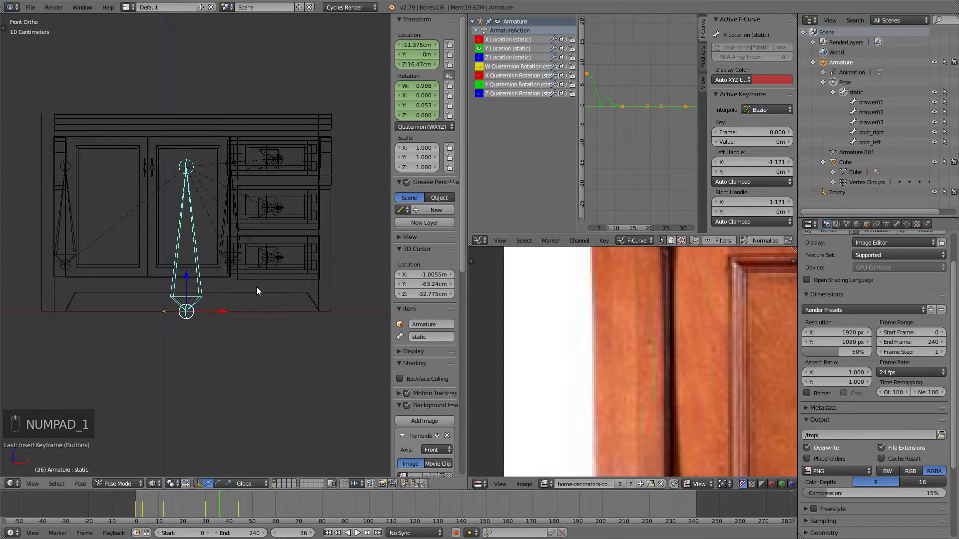
key(g)
key(z)
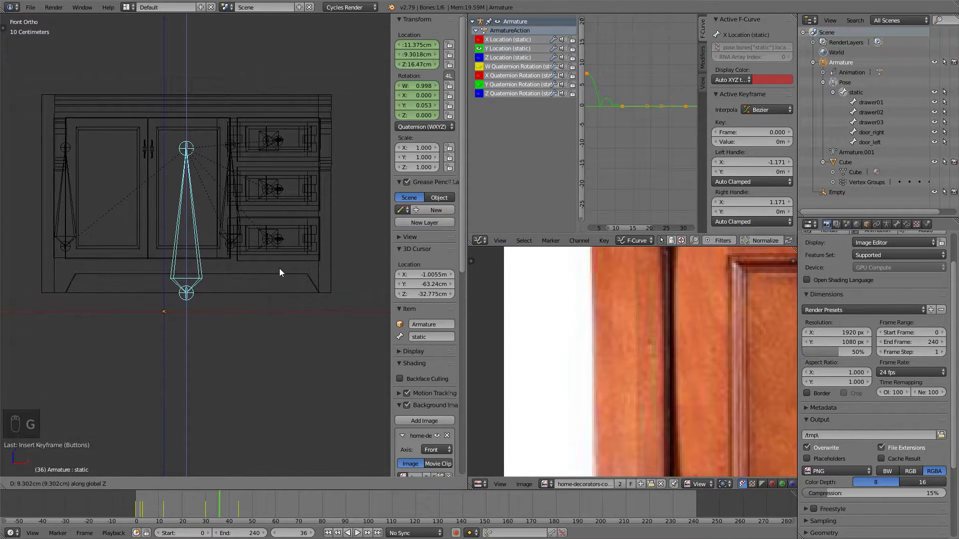
click(280, 268)
middle_drag(294, 197, 235, 200)
key(i)
key(i)
Tilt the static bone slightly in the front and right views at frame 36 and keyframe its rotation.
key(KP_1)
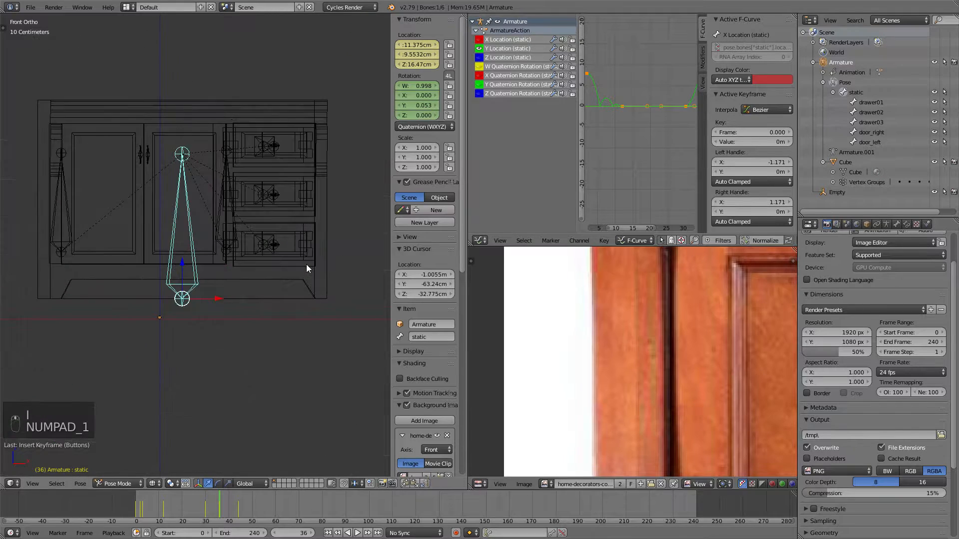
key(r)
click(309, 263)
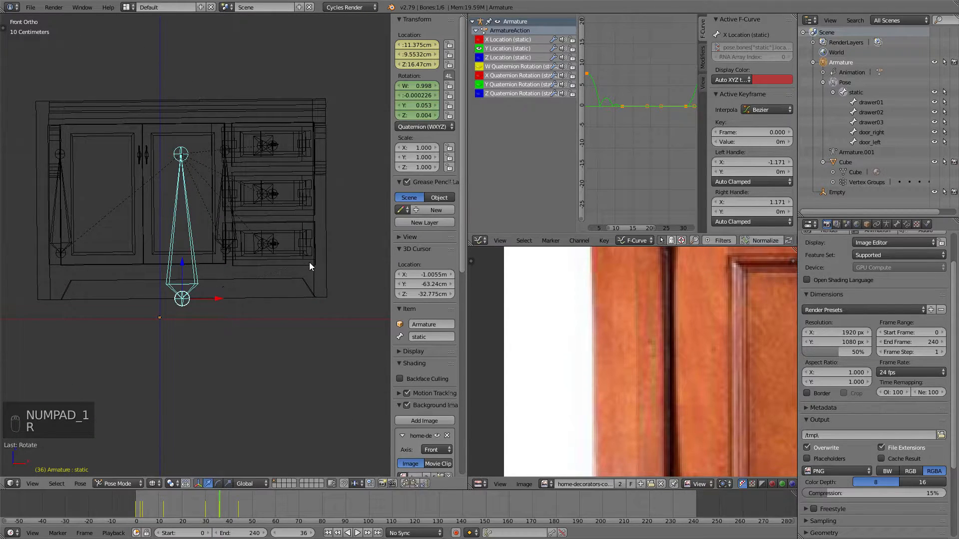
key(KP_2)
key(KP_3)
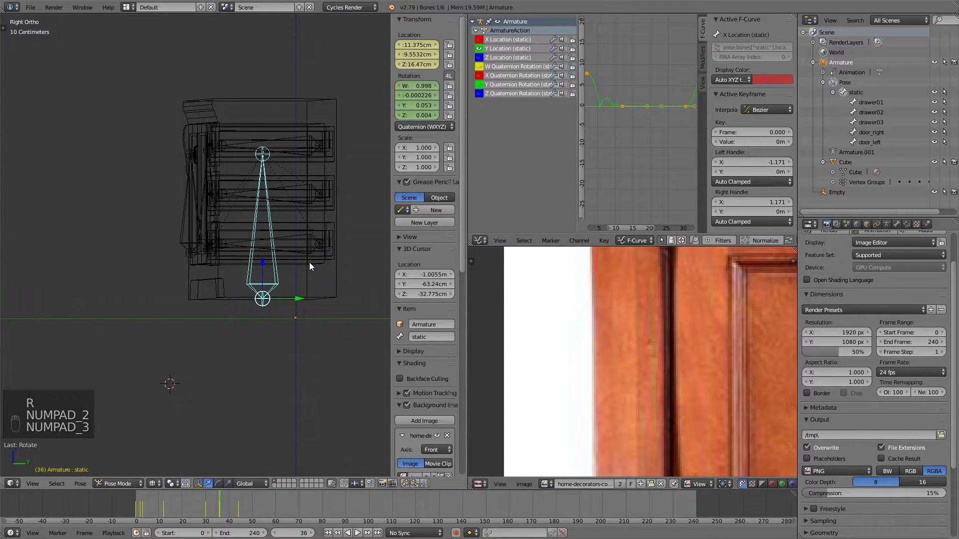
key(r)
click(327, 248)
middle_drag(327, 249, 345, 181)
key(i)
Switch the 3D view from wireframe to textured display and bring the cabinet's front into view at frame 30.
drag(201, 509, 187, 500)
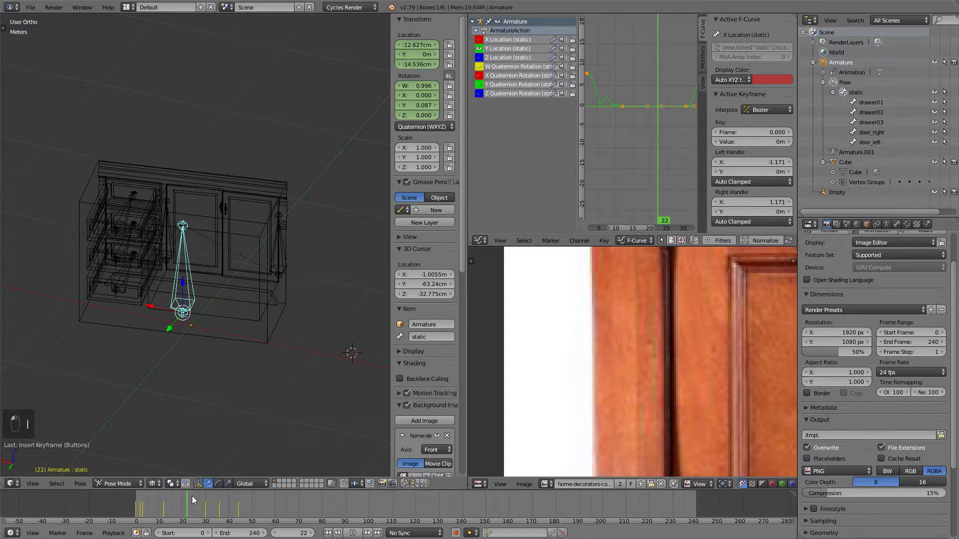
middle_drag(223, 349, 248, 332)
key(z)
middle_drag(285, 302, 242, 319)
drag(194, 510, 205, 508)
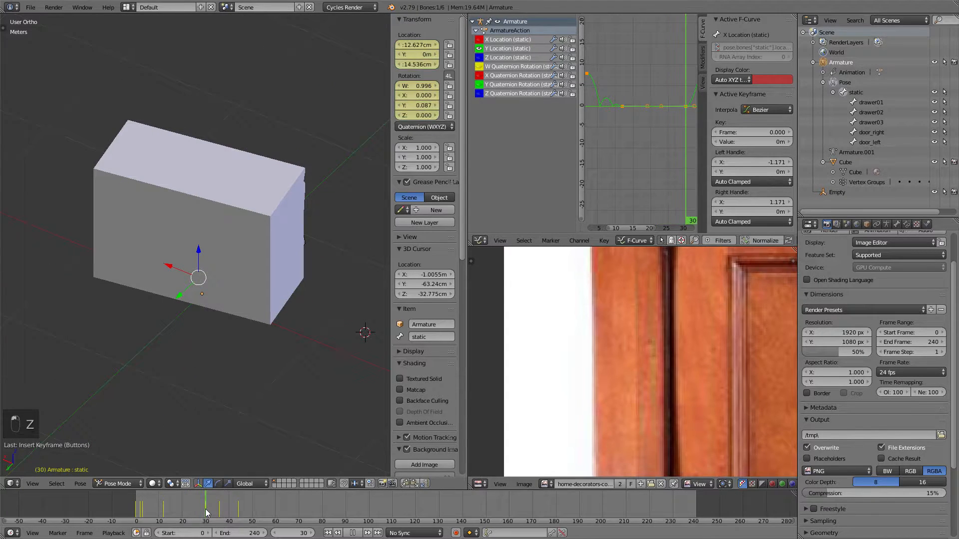
key(z)
key(alt+z)
middle_drag(262, 333, 255, 277)
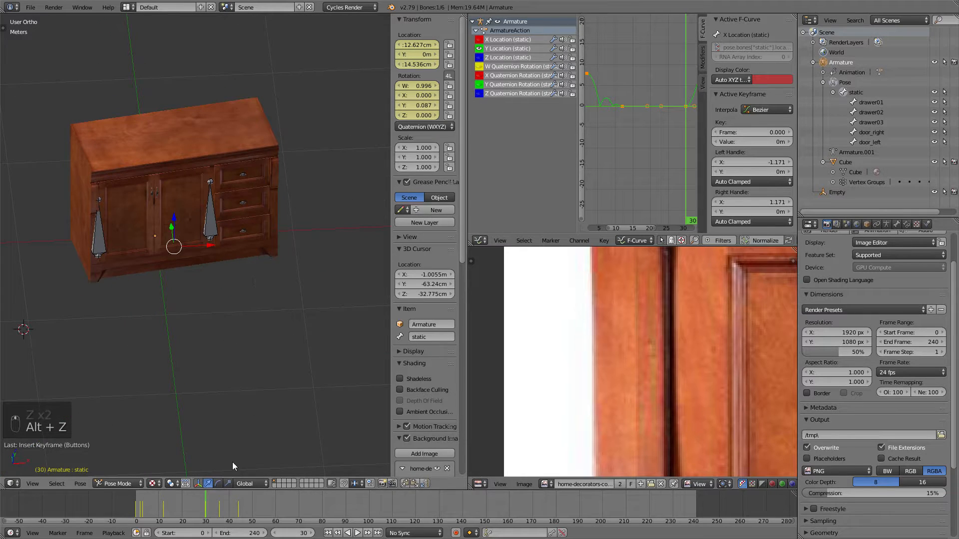
Play the animation and scrub through the second hop from frame 30 to check the cabinet's motion.
key(alt+a)
middle_drag(262, 407, 183, 399)
key(alt+a)
drag(205, 508, 225, 508)
middle_drag(261, 352, 219, 352)
mouse_move(224, 508)
mouse_down()
mouse_move(248, 511)
mouse_move(205, 509)
mouse_up()
Change the Graph Editor area to the Dope Sheet and fit all keyframes in it.
click(480, 241)
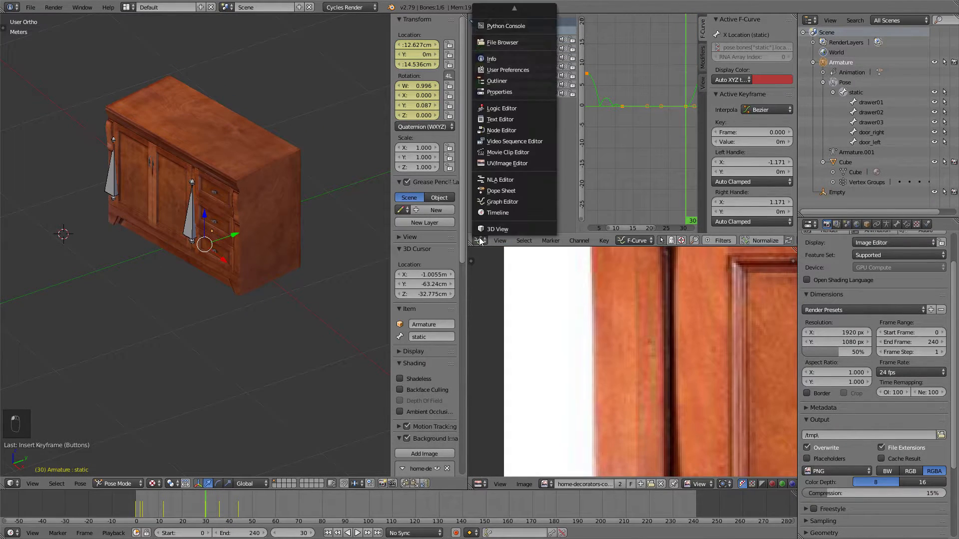
click(501, 192)
middle_drag(618, 120, 604, 54)
key(Home)
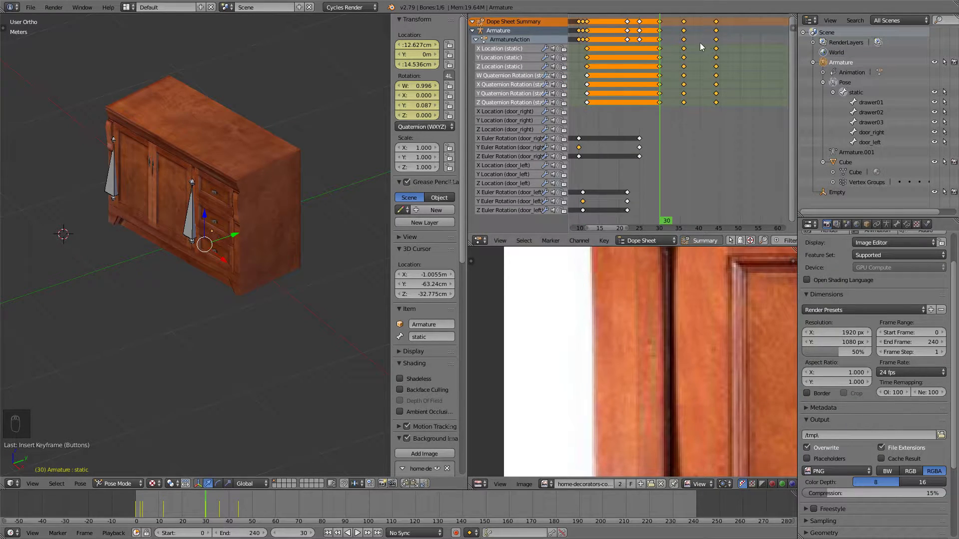
scroll(683, 29, down, 4)
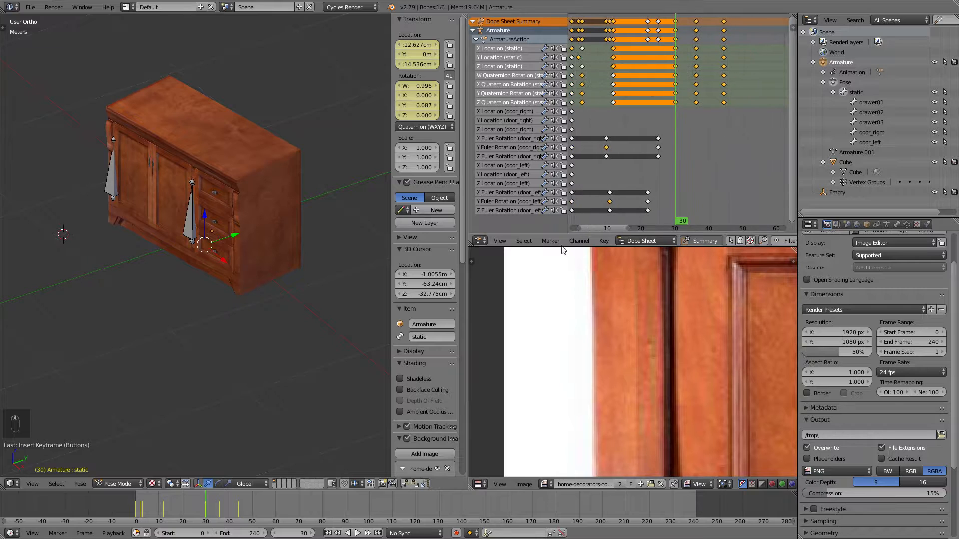
Examine the keyframes in a maximized Dope Sheet, highlight the frame 30 column, and return to the previous layout.
click(487, 242)
key(ctrl+space)
scroll(521, 198, down, 4)
key(a)
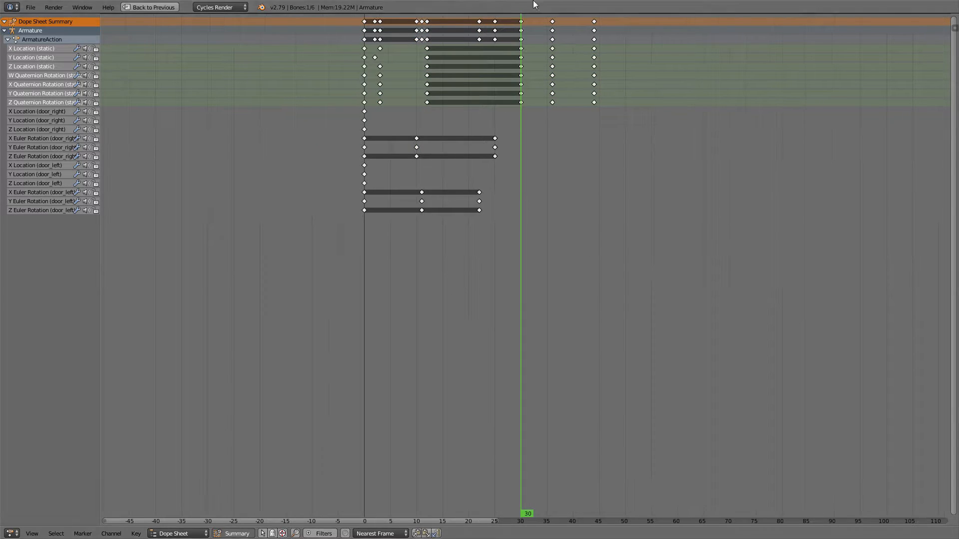
scroll(519, 114, up, 2)
ctrl+scroll(469, 143, down, 1)
scroll(469, 142, up, 6)
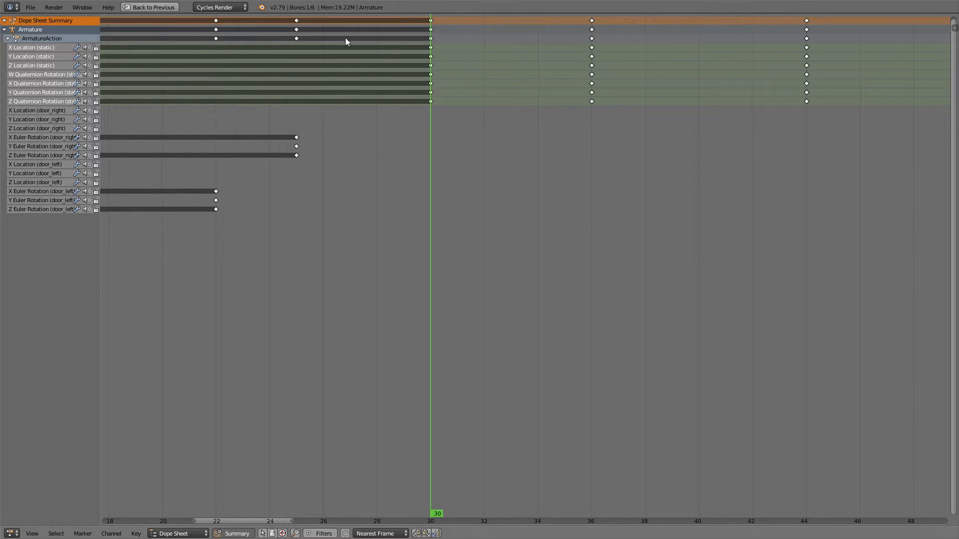
ctrl+alt+right_click(430, 20)
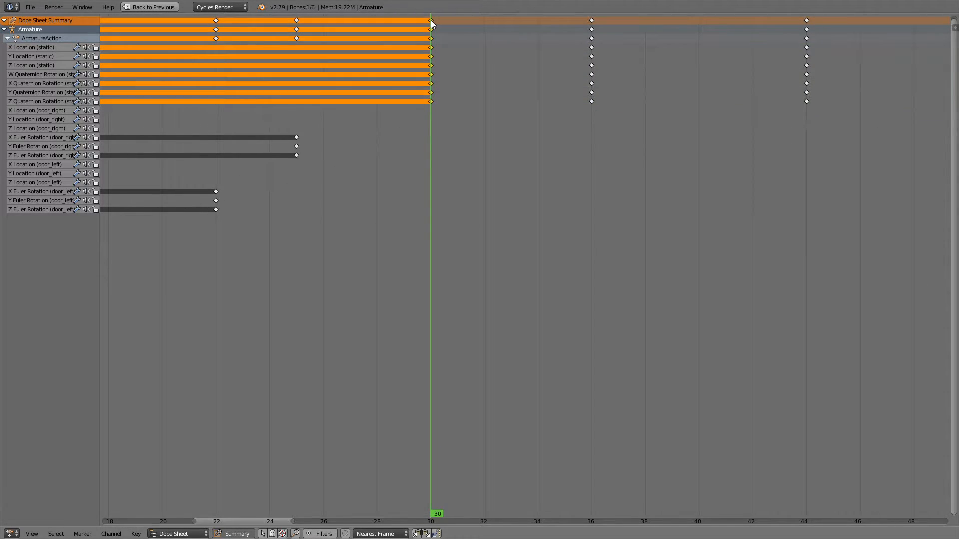
click(157, 7)
Move the static bone's column of keyframes at frame 36 two frames earlier, to frame 34.
right_click(695, 22)
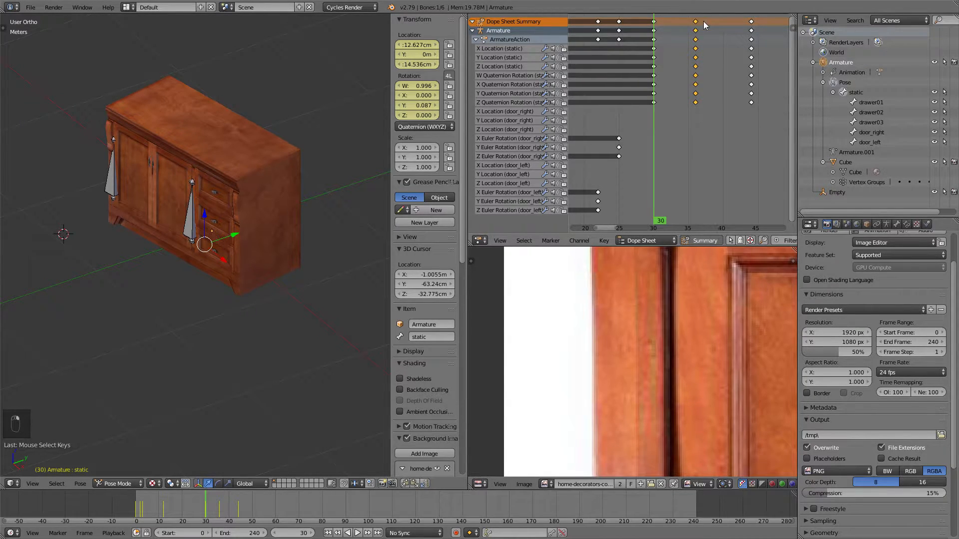
key(g)
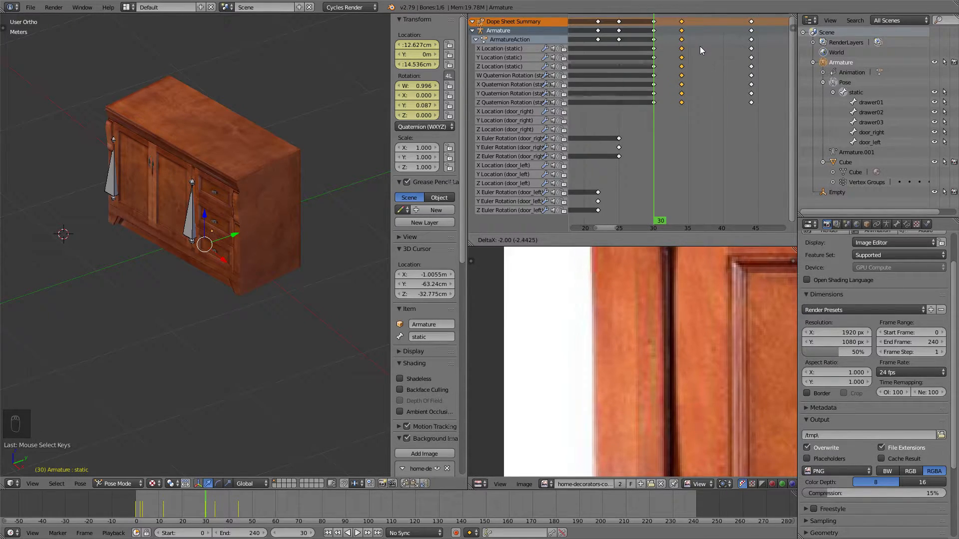
click(699, 46)
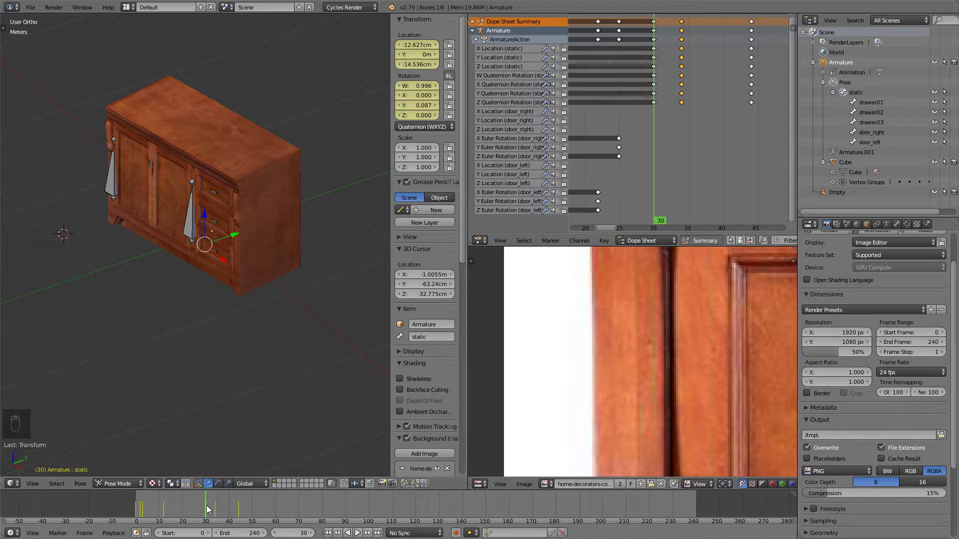
Change the Dope Sheet area back to a maximized Graph Editor, focused on the static bone's Y Location curve around frame 30.
click(482, 241)
click(502, 201)
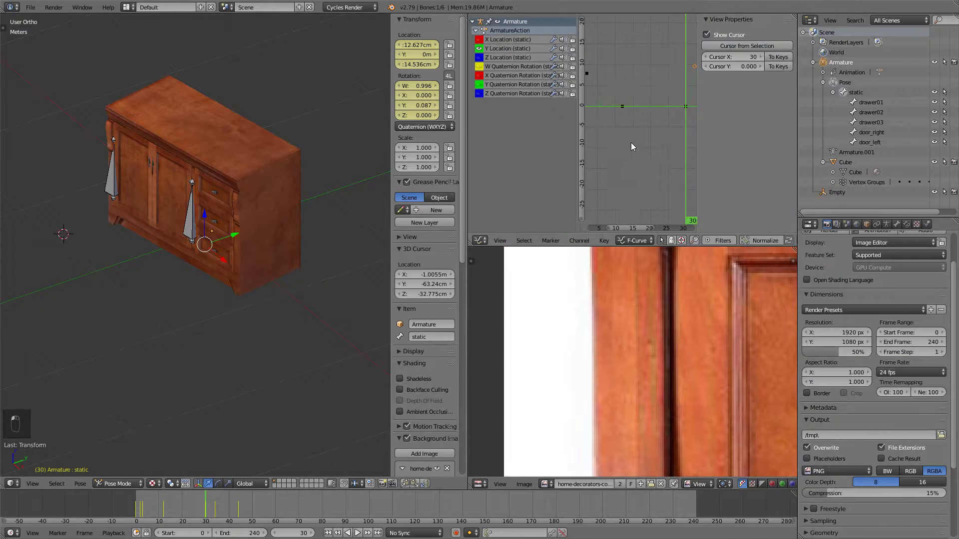
key(ctrl+Up)
middle_drag(632, 155, 280, 177)
scroll(350, 175, up, 9)
middle_drag(609, 191, 480, 194)
Pull the right handle of the Y Location key at frame 30 up to about X 31.17, Y 11.2 cm.
click(315, 330)
key(g)
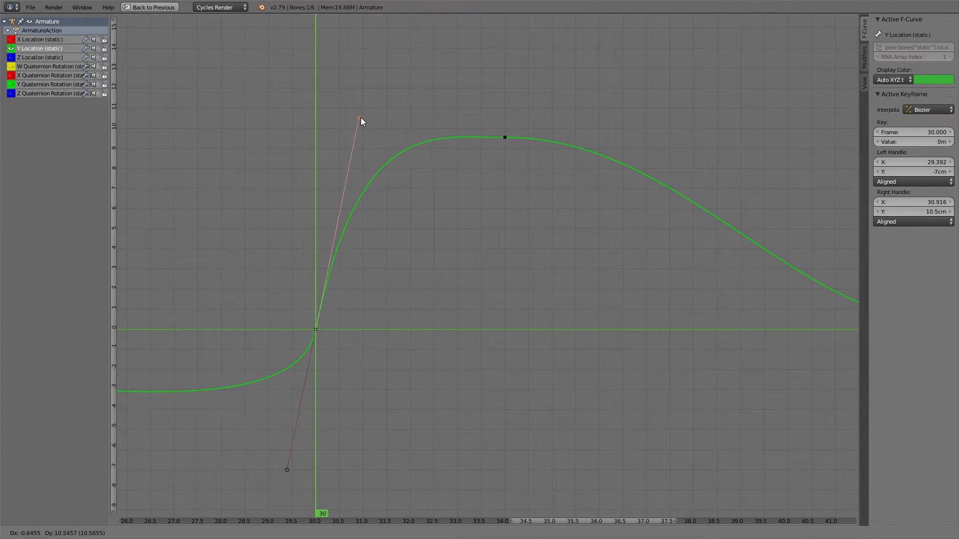
right_click(361, 119)
middle_drag(378, 328, 494, 327)
key(g)
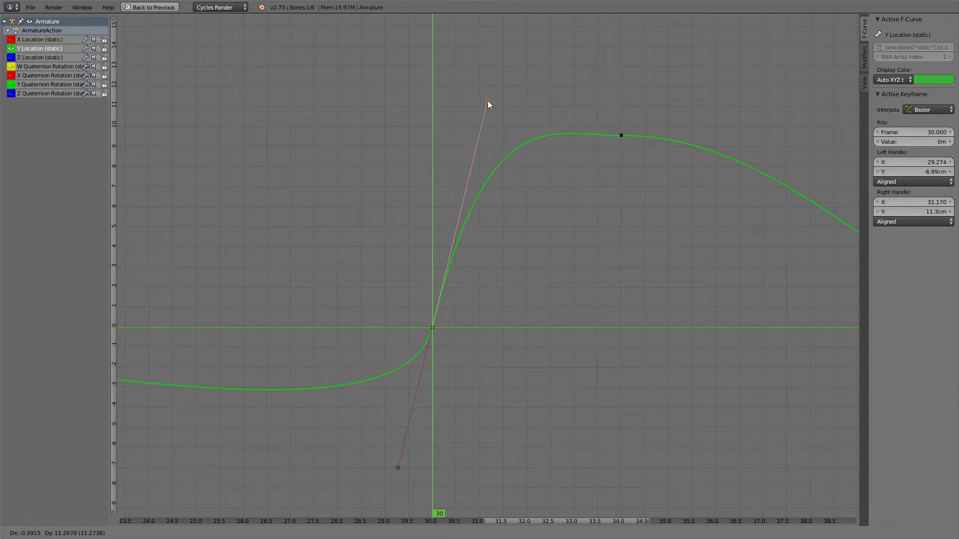
click(487, 103)
Examine the whole Y Location curve, restore the previous layout, and scrub the timeline up to frame 30.
scroll(514, 201, down, 3)
scroll(514, 201, down, 10)
middle_drag(484, 239, 523, 223)
scroll(522, 223, up, 4)
middle_drag(461, 220, 542, 234)
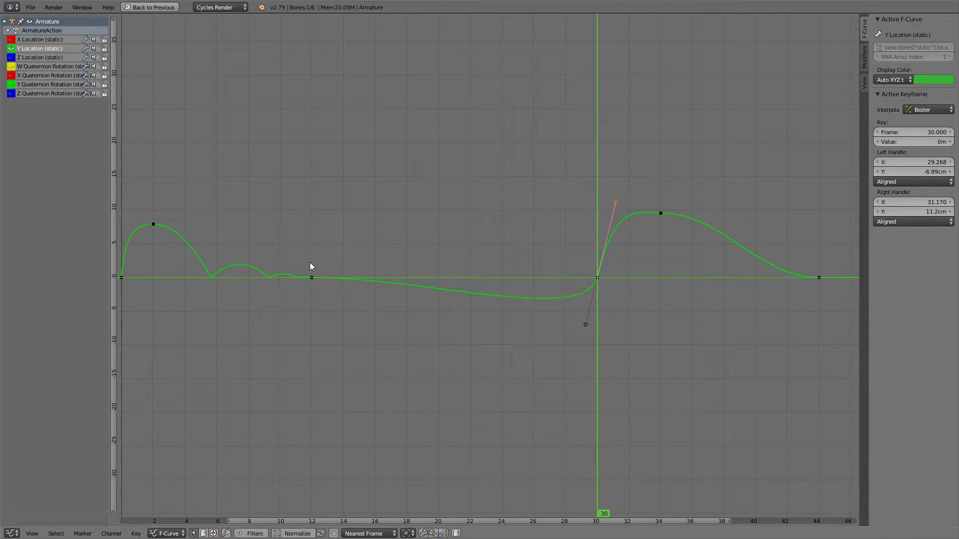
click(150, 7)
drag(159, 510, 205, 509)
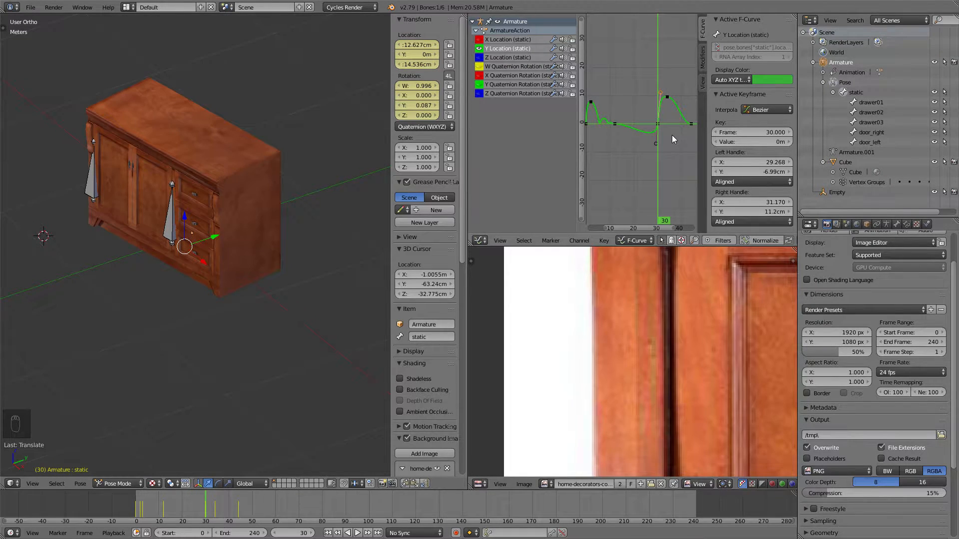
In the maximized Graph Editor, move the frame 30 key's left handle to about X 29.37, Y -2.32 cm.
key(ctrl+Up)
middle_drag(672, 135, 561, 112)
scroll(505, 244, up, 5)
right_click(475, 317)
middle_drag(540, 259, 532, 265)
key(g)
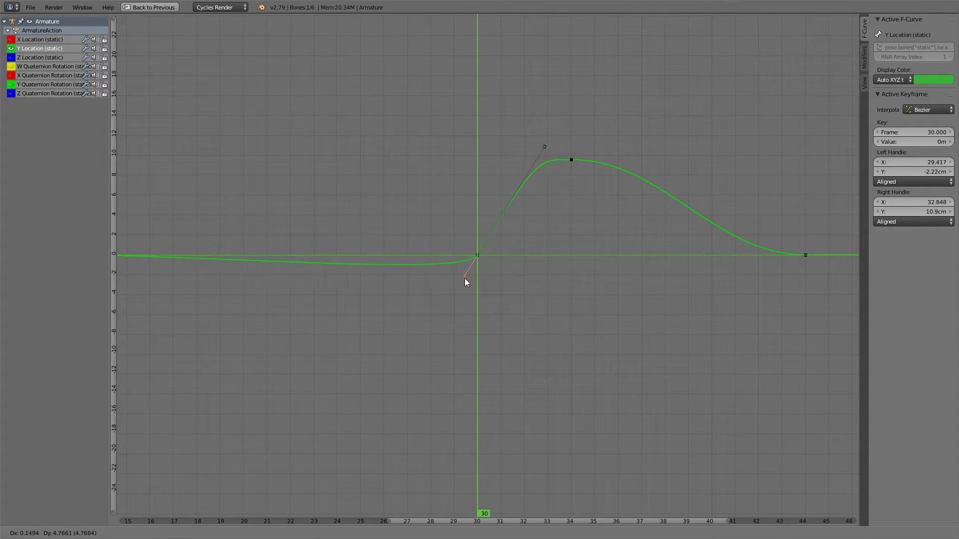
click(465, 278)
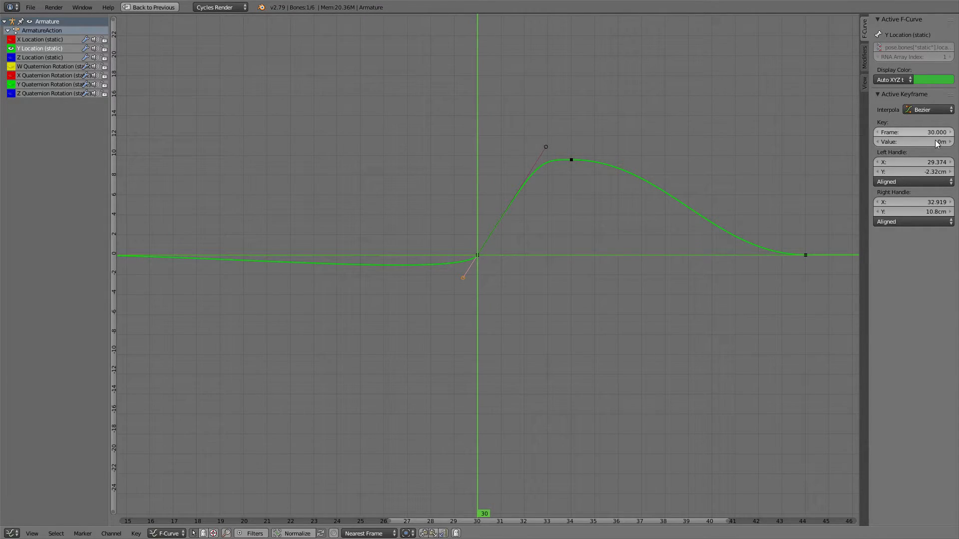
Flatten the Y Location key at frame 30 by setting its left handle to X 29, Y 0.
click(924, 164)
text(30)
key(Tab)
text(0)
key(Return)
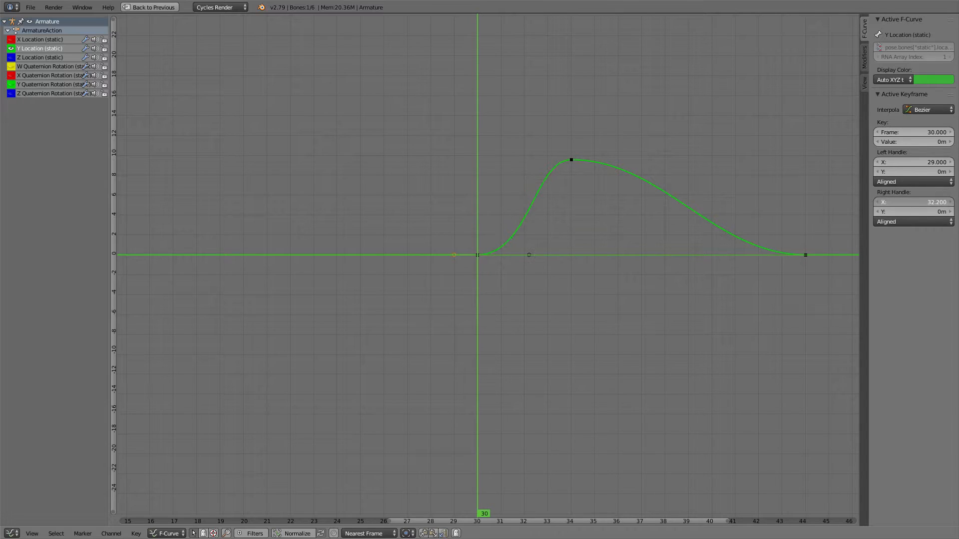
right_drag(530, 255, 535, 223)
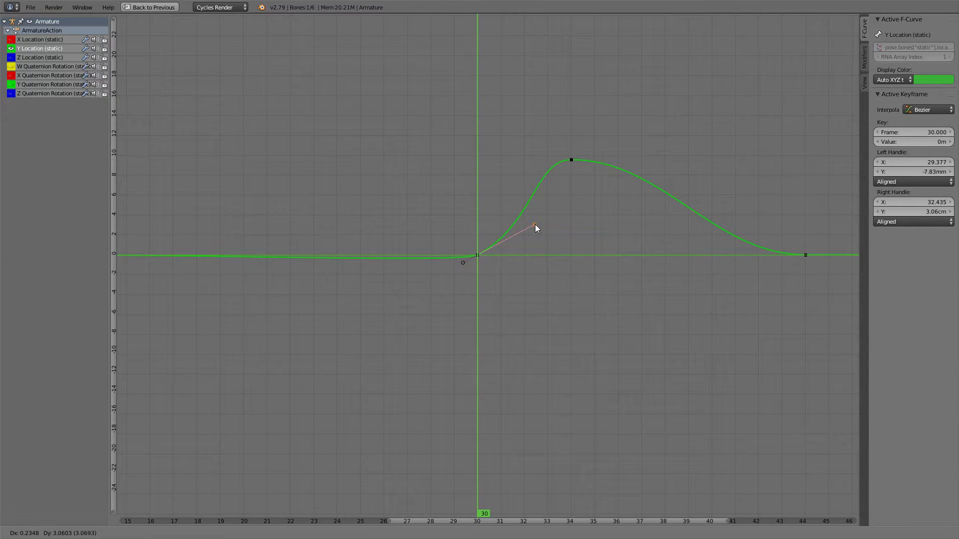
key(Escape)
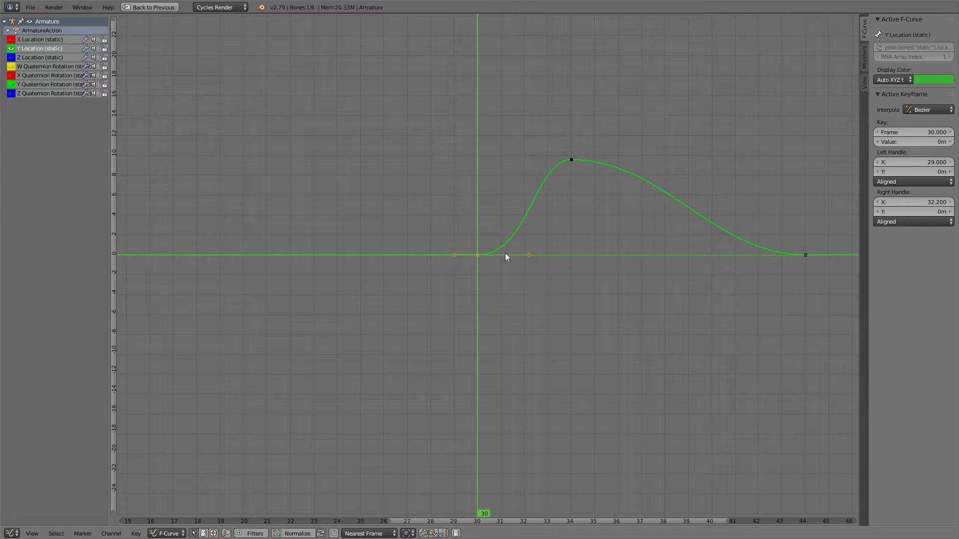
Set the frame 30 Y Location key to Exponential interpolation with Ease Out easing.
click(921, 111)
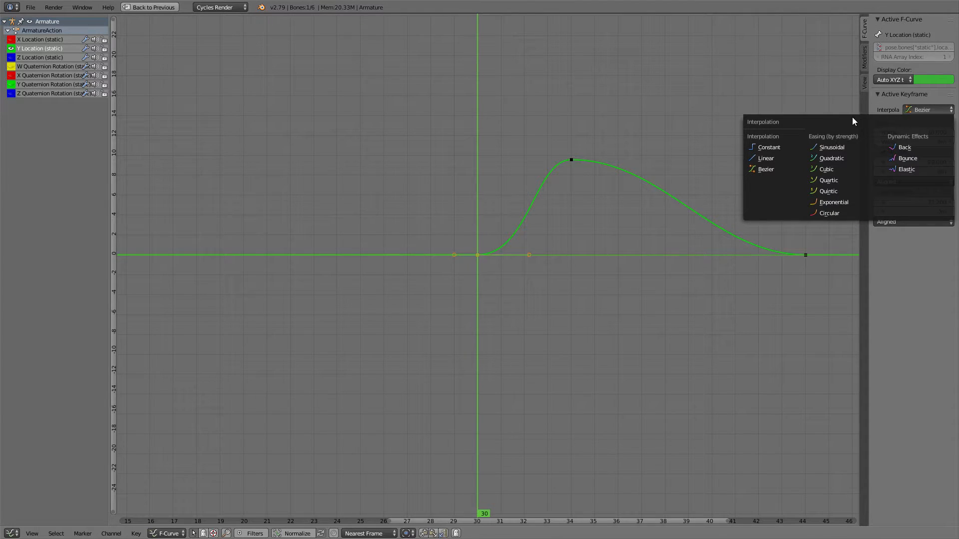
click(838, 201)
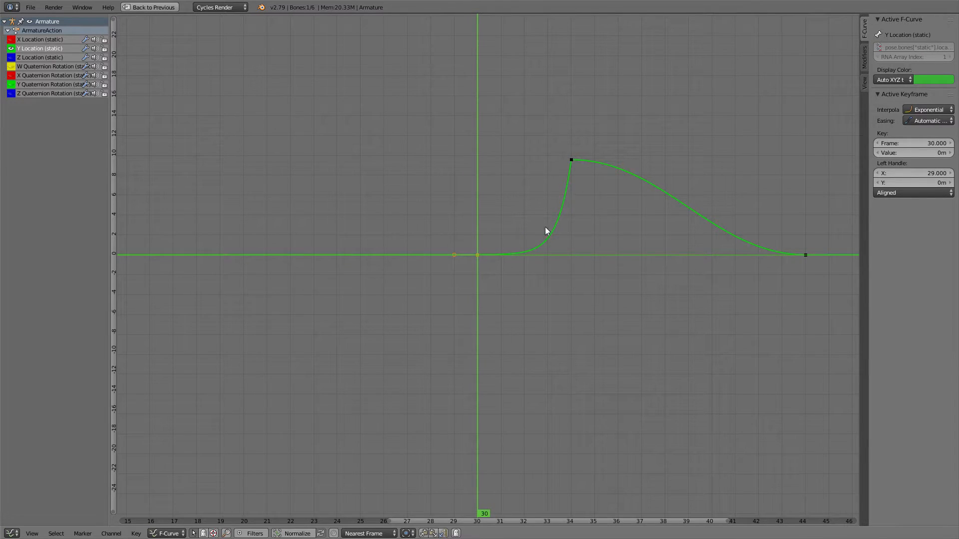
click(910, 122)
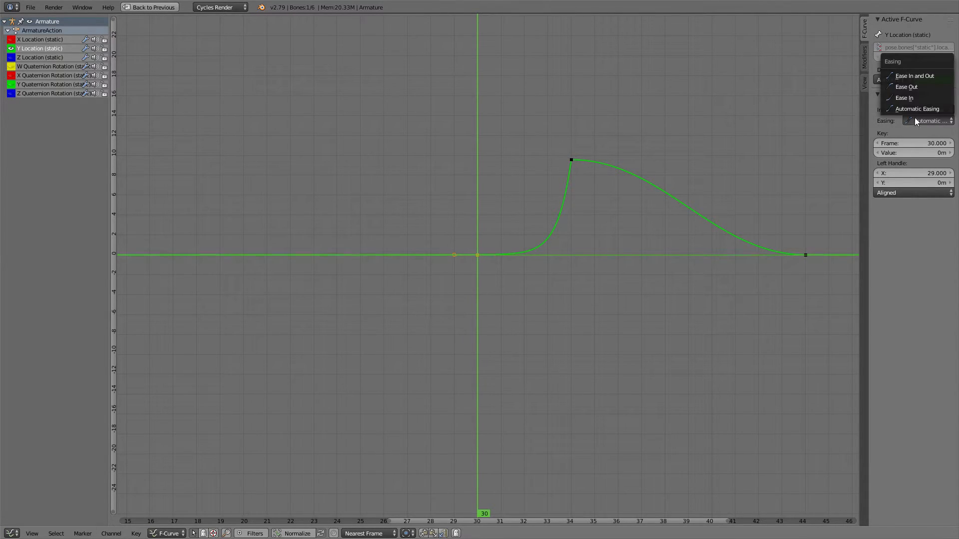
click(910, 88)
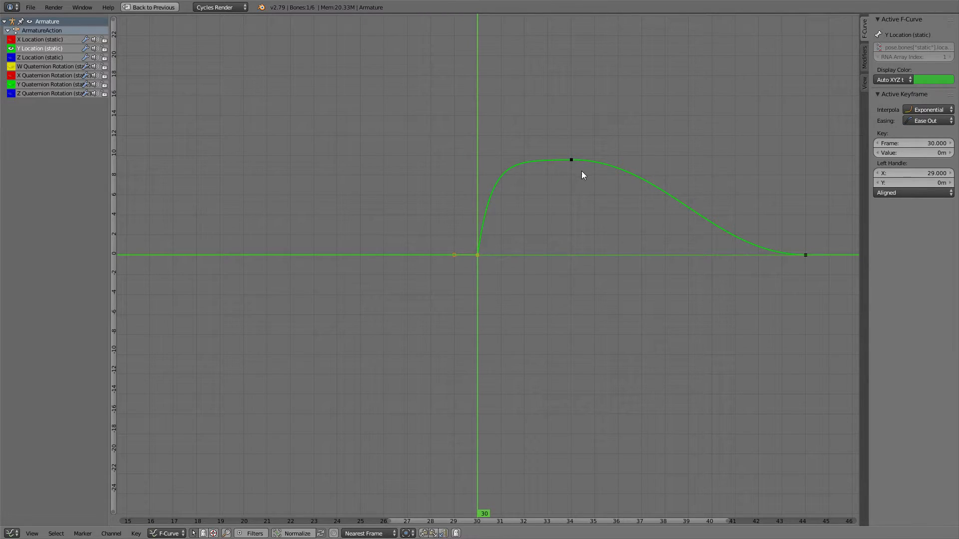
Try Quartic, Sinusoidal, Quadratic, Cubic and Quintic interpolation on the frame 30 key, then return it to Exponential.
click(916, 112)
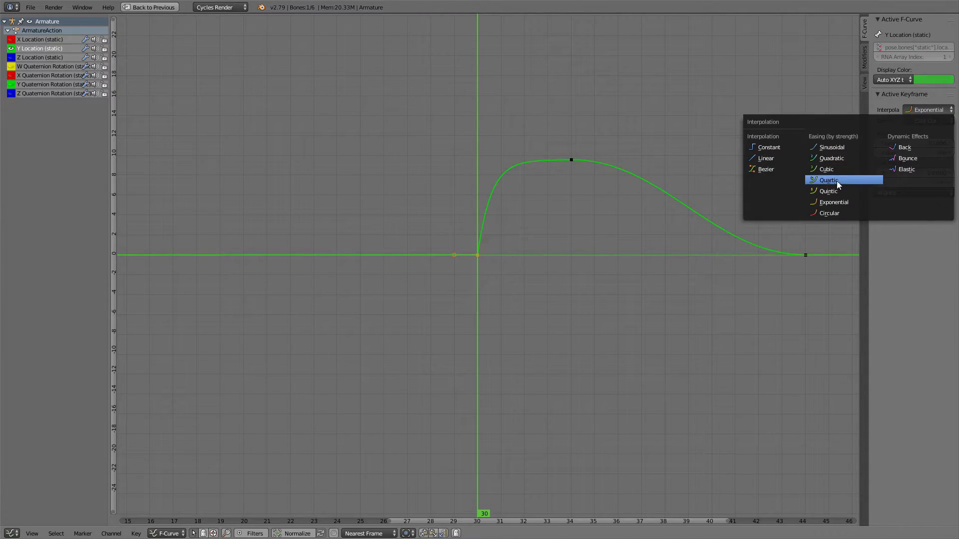
click(835, 182)
click(924, 110)
click(834, 147)
click(925, 108)
click(844, 158)
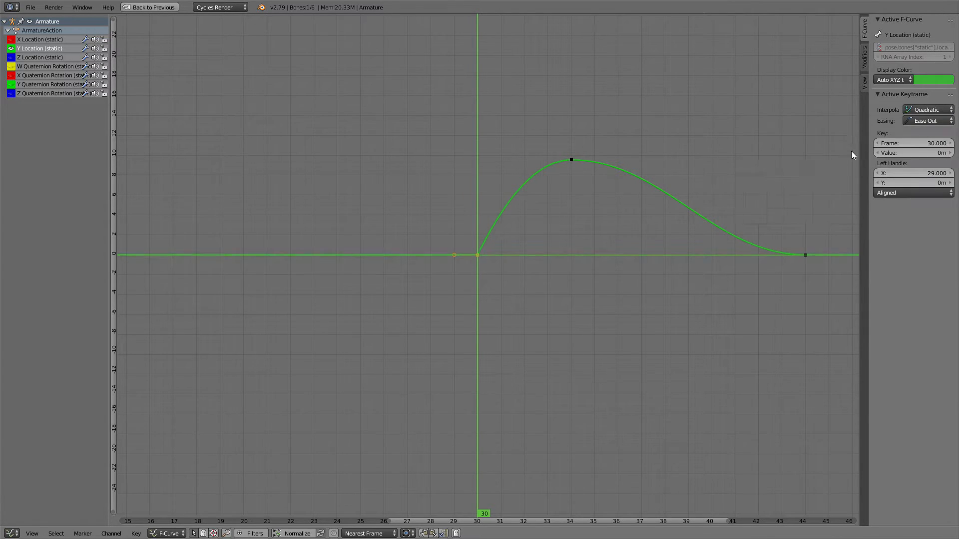
click(919, 110)
click(831, 169)
click(911, 111)
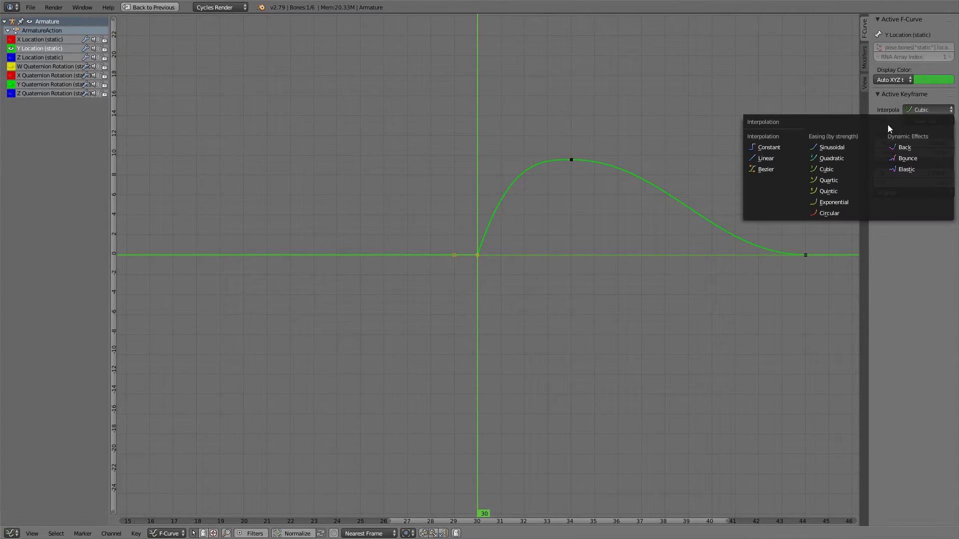
click(829, 180)
click(921, 111)
click(828, 191)
click(912, 111)
click(835, 179)
click(919, 110)
click(840, 202)
Move the Y Location peak key from frame 34 to frame 33 and set it to Bounce interpolation.
right_click(571, 160)
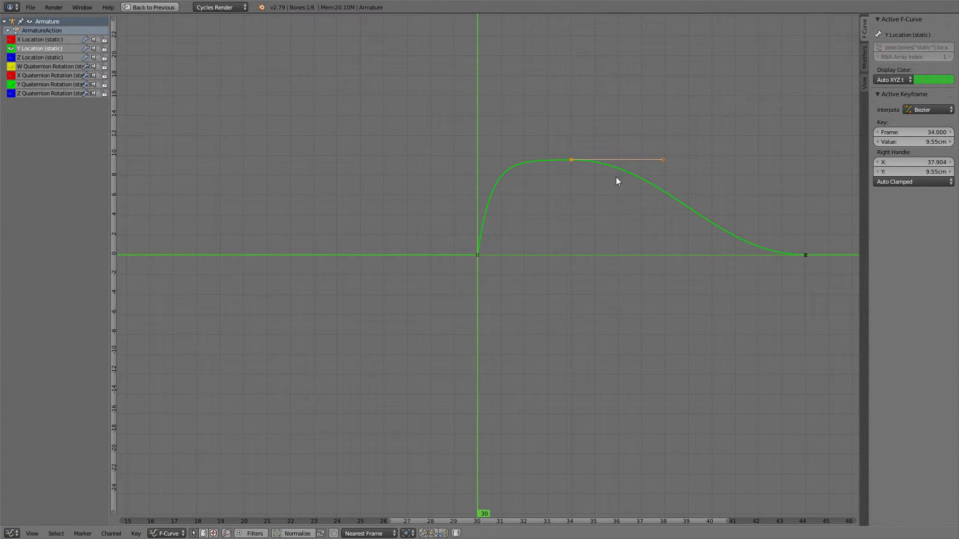
key(g)
key(x)
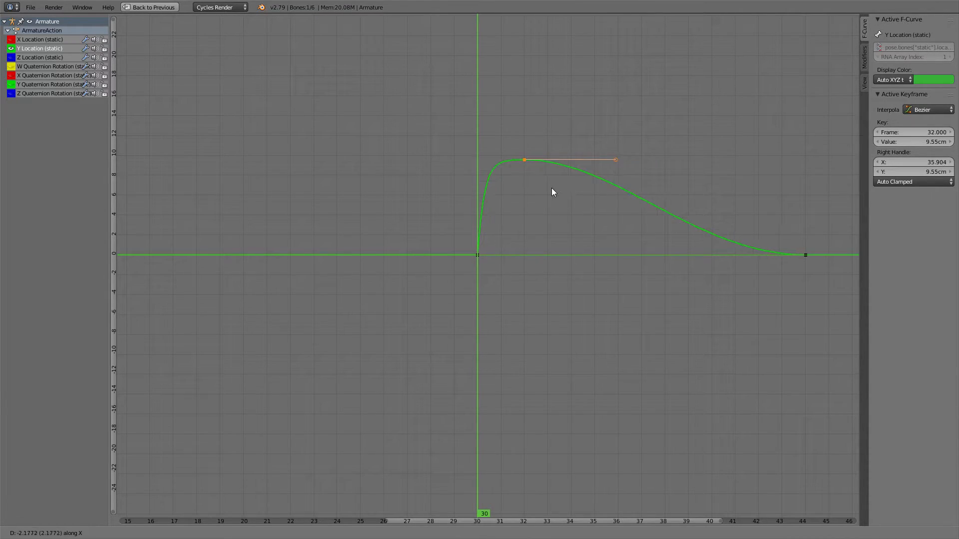
click(571, 191)
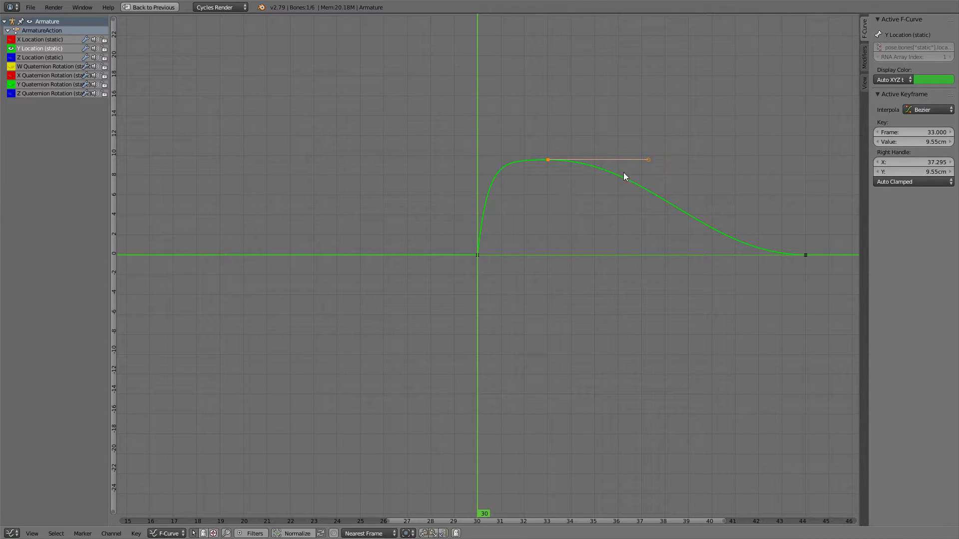
click(929, 109)
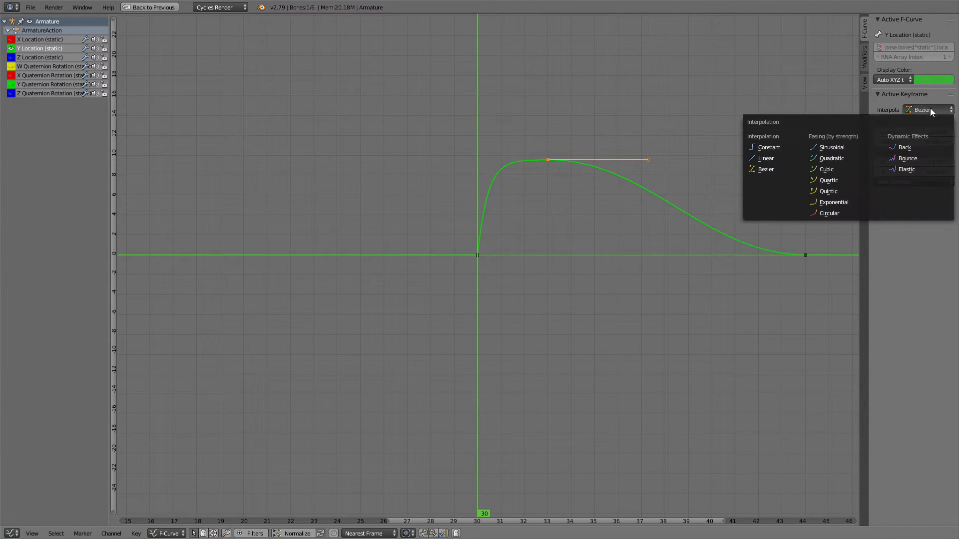
click(910, 160)
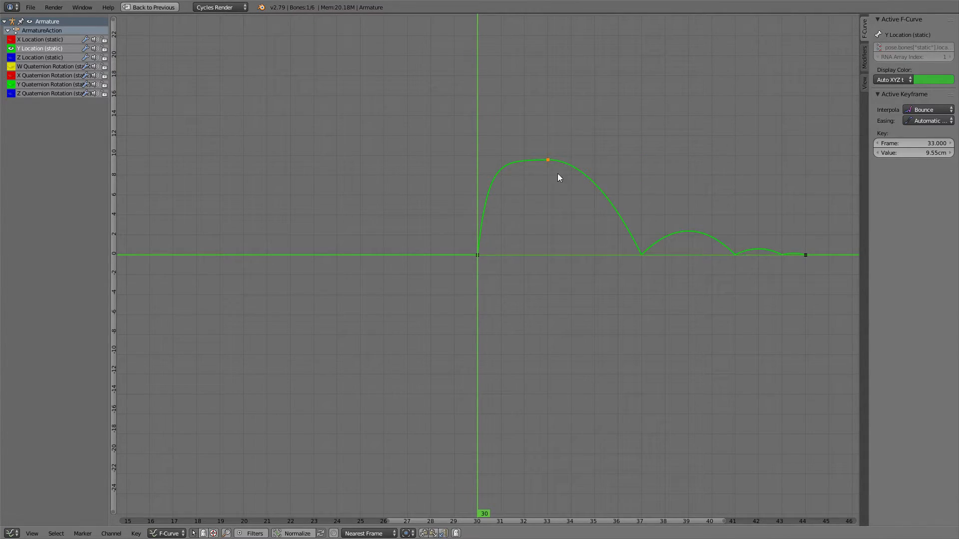
Return to the previous screen layout and review the hop's playback around frames 27 to 30 in solid shading.
click(175, 8)
middle_drag(221, 262, 224, 312)
key(alt+a)
click(208, 492)
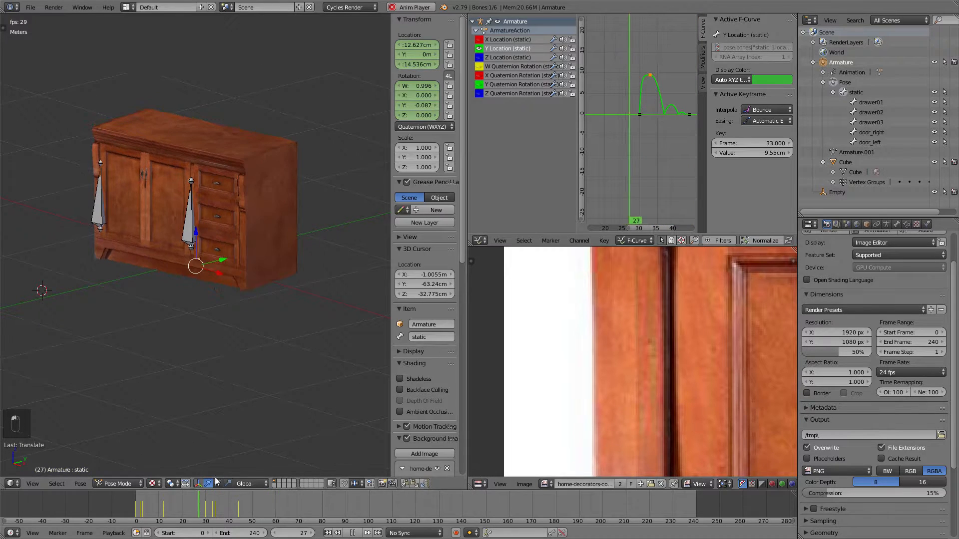
click(204, 507)
middle_drag(215, 400, 296, 356)
key(alt+z)
click(207, 496)
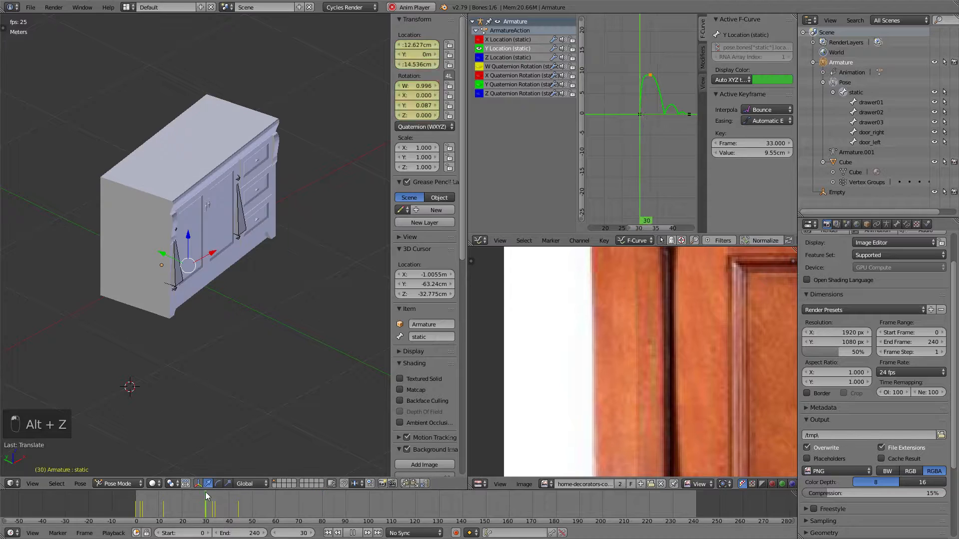
key(alt+a)
At frame 44, shift the static bone along global Y to a local Z location of about 24.1 cm and keyframe its location.
drag(207, 497, 238, 508)
key(g)
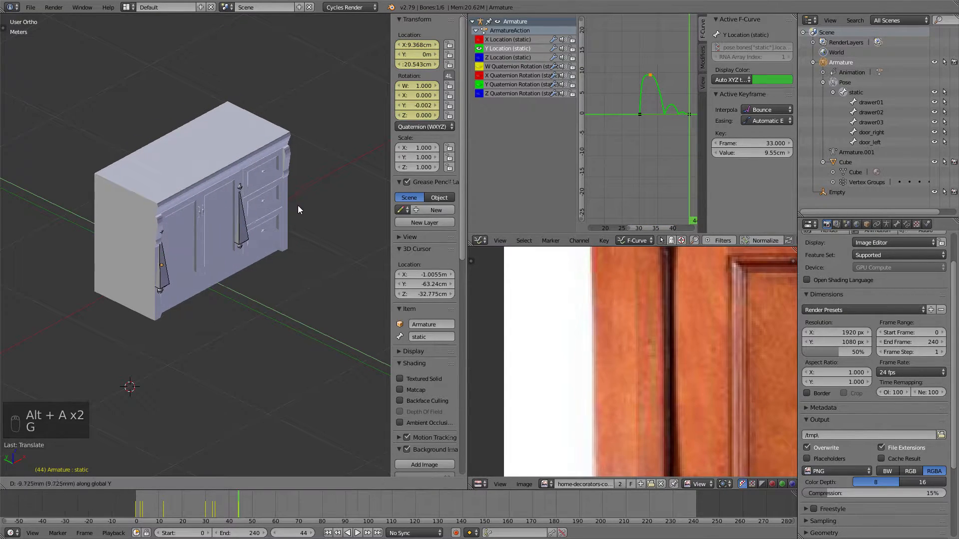
click(300, 206)
key(i)
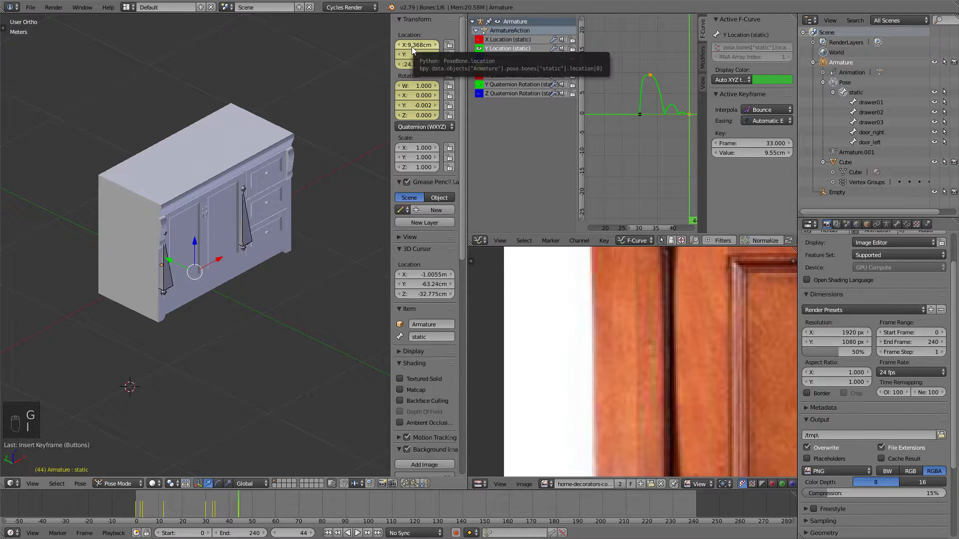
At frame 33, move the static bone about 3 cm in the negative global Y direction and replace its location keyframe.
key(alt+a)
middle_drag(282, 336, 232, 403)
key(alt+a)
click(214, 509)
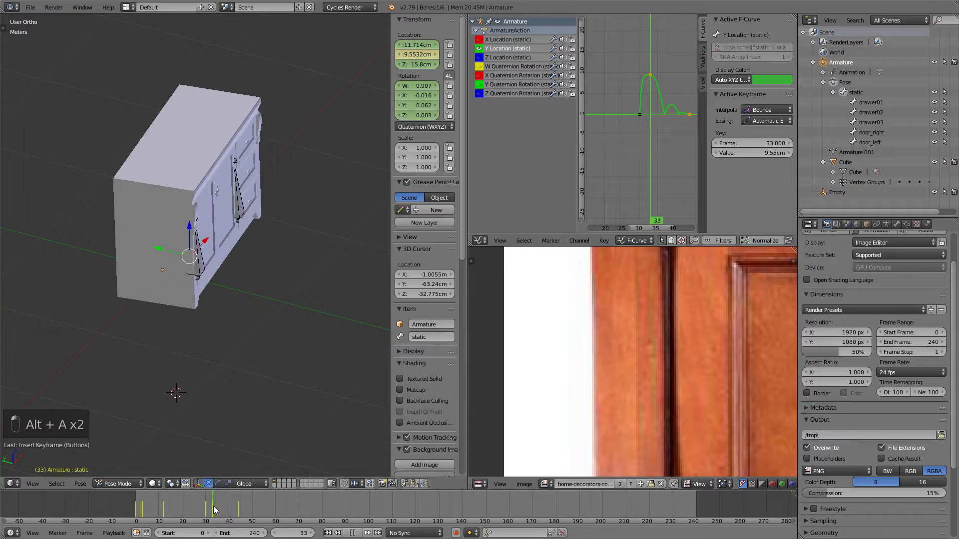
key(g)
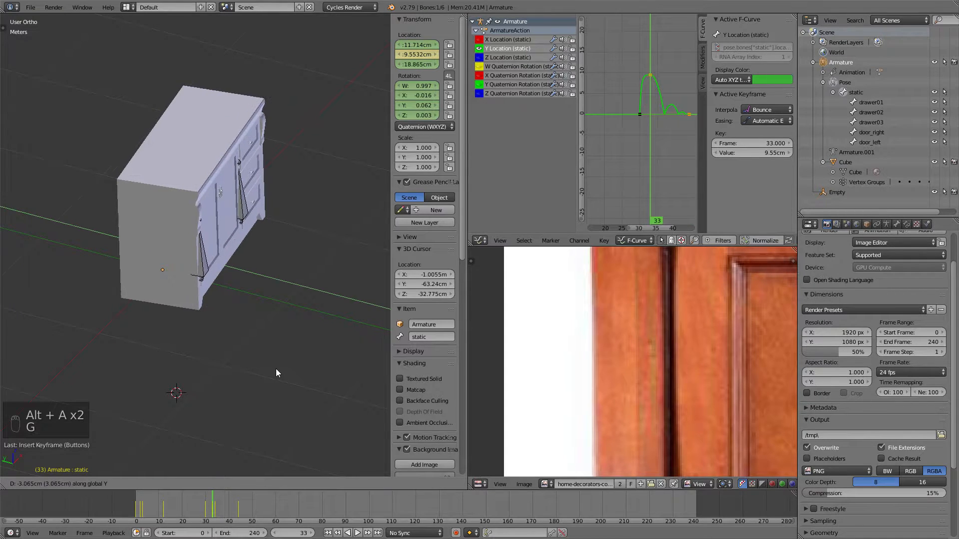
click(276, 368)
right_click(414, 55)
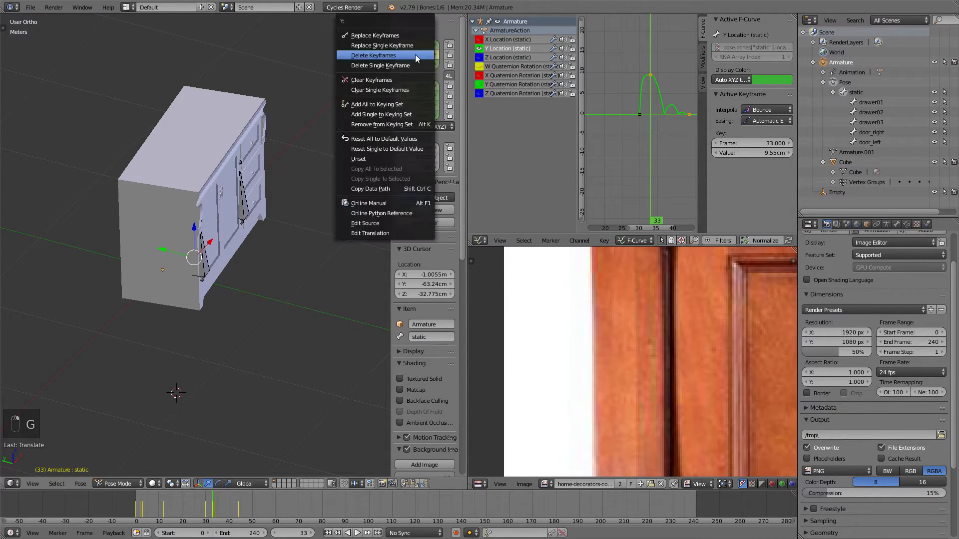
click(417, 47)
Play back the animation to review the cabinet's adjusted hop from another angle.
key(alt+a)
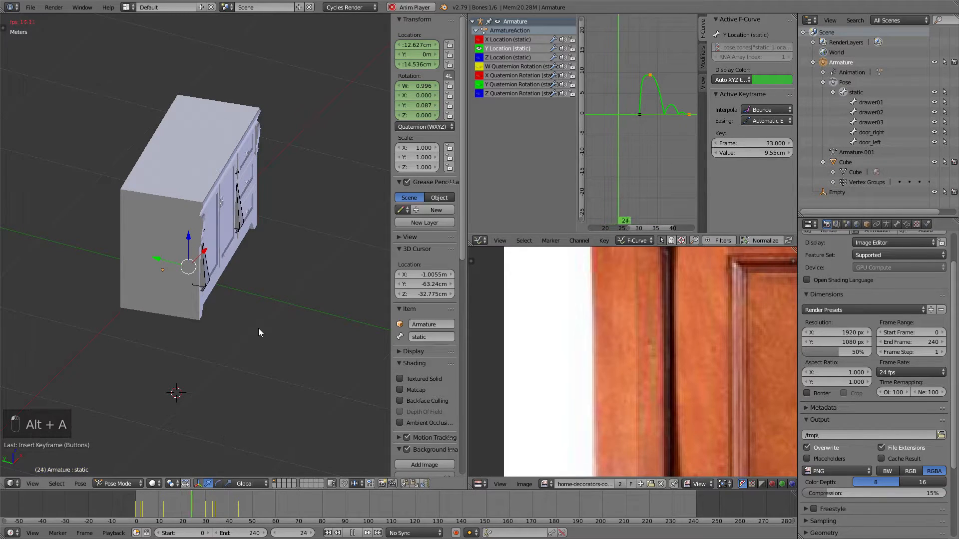
middle_drag(259, 328, 237, 337)
key(alt+a)
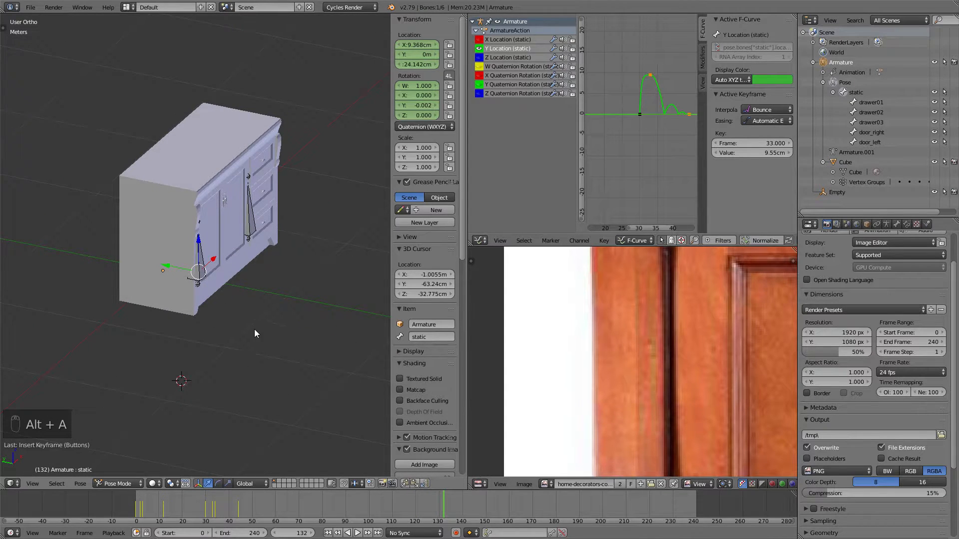
Select the door_right bone and keyframe its location and rotation at frame 30 with the door closed.
key(z)
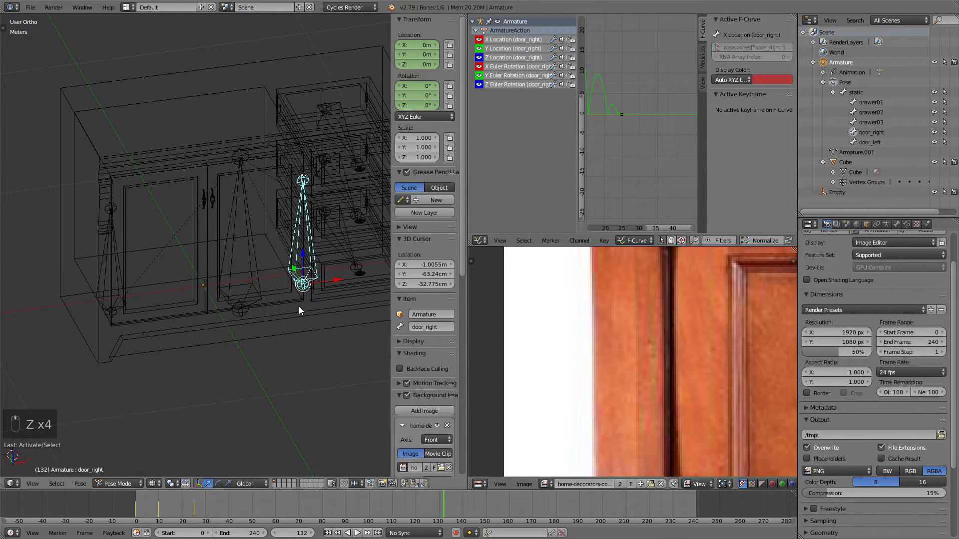
middle_drag(299, 307, 279, 307)
drag(183, 515, 231, 510)
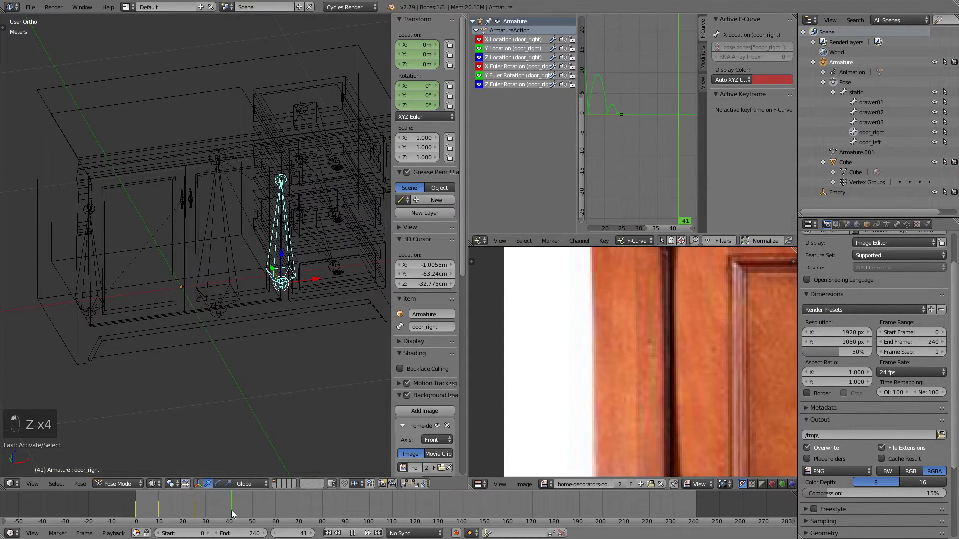
key(z)
drag(130, 505, 205, 516)
shift+middle_drag(262, 313, 255, 315)
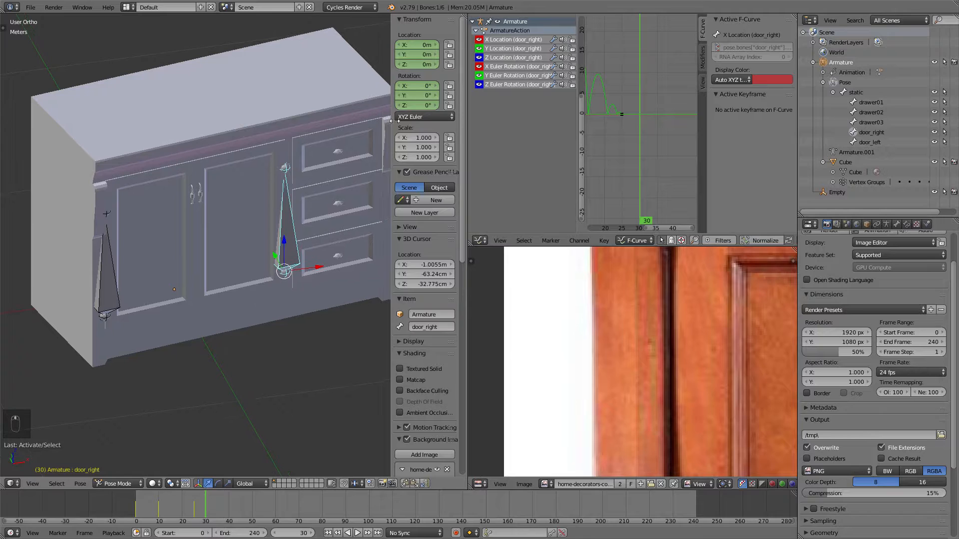
key(i)
key(i)
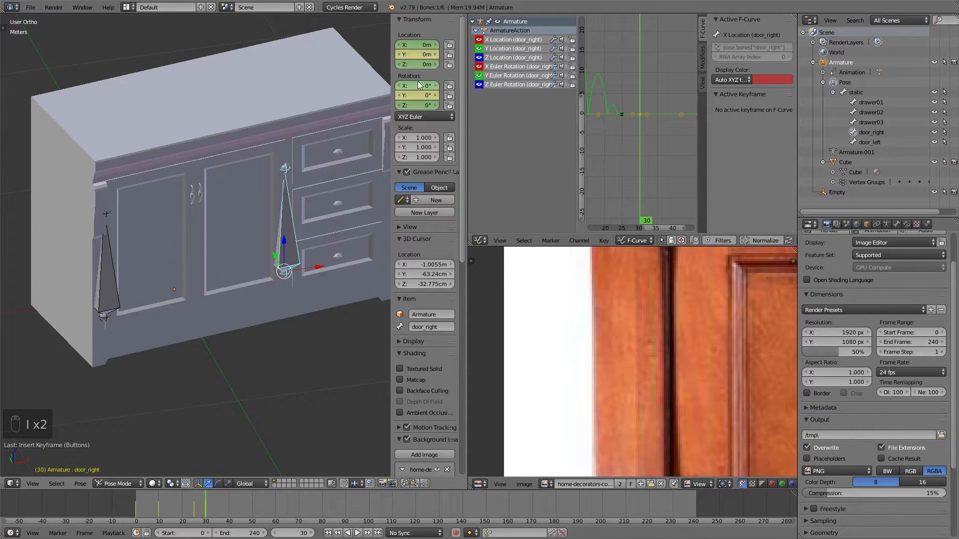
right_click(421, 43)
click(404, 44)
right_click(418, 83)
click(418, 84)
Try keyframing the door_left bone's location and rotation at frame 30, and undo those keyframes.
right_click(111, 270)
key(i)
key(i)
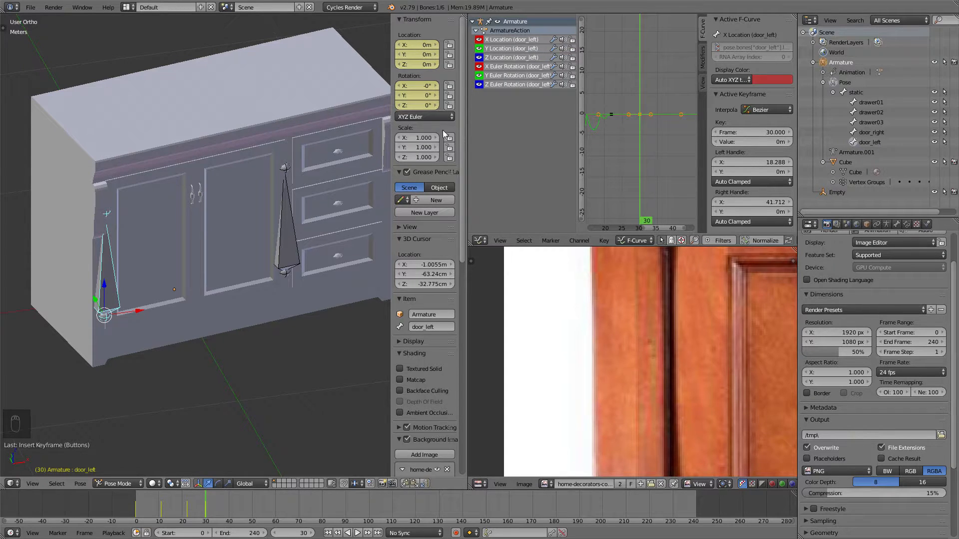
scroll(316, 312, down, 4)
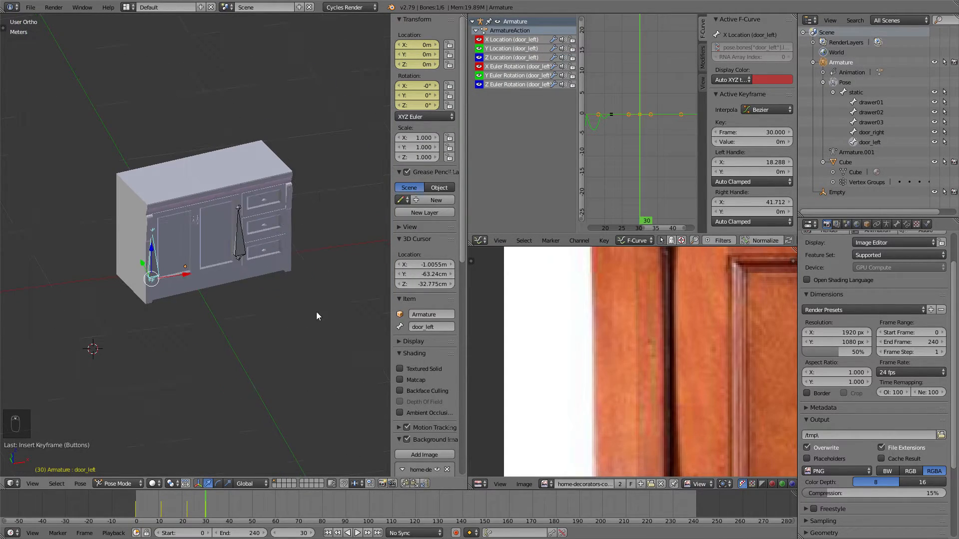
scroll(245, 236, up, 1)
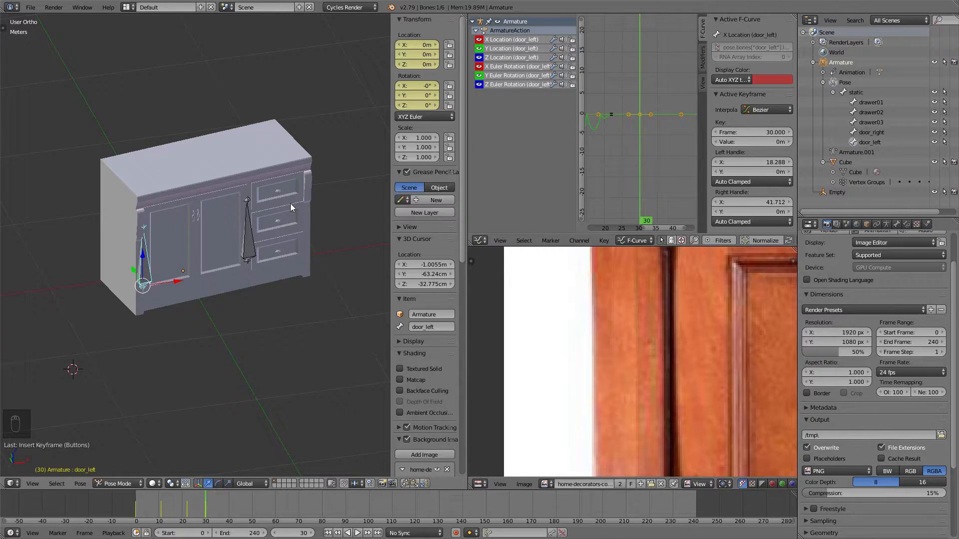
key(ctrl+z)
key(ctrl+z)
key(ctrl+z)
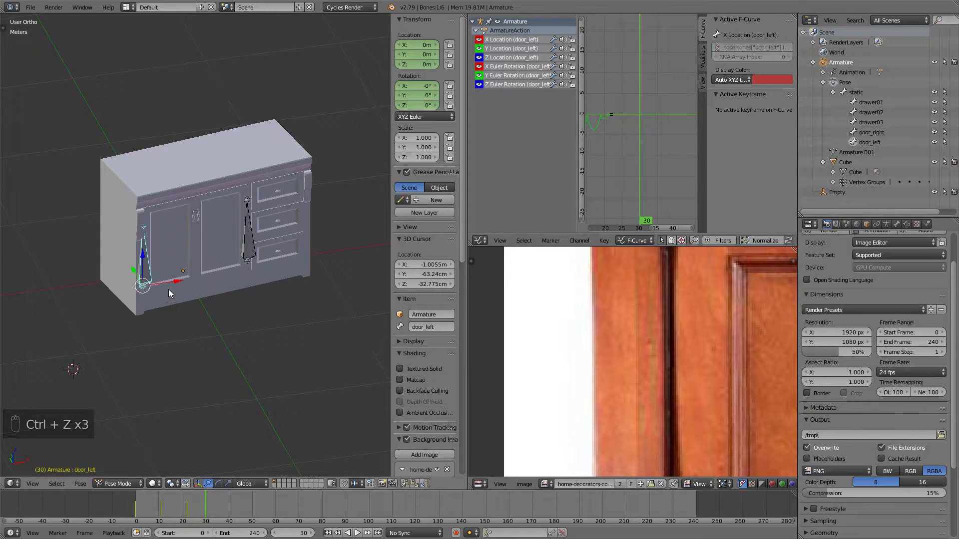
Insert a single keyframe on the door_left bone's Y rotation at frame 30 with the door closed.
scroll(214, 244, up, 4)
mouse_move(421, 94)
mouse_down()
mouse_move(437, 95)
mouse_move(425, 98)
mouse_up()
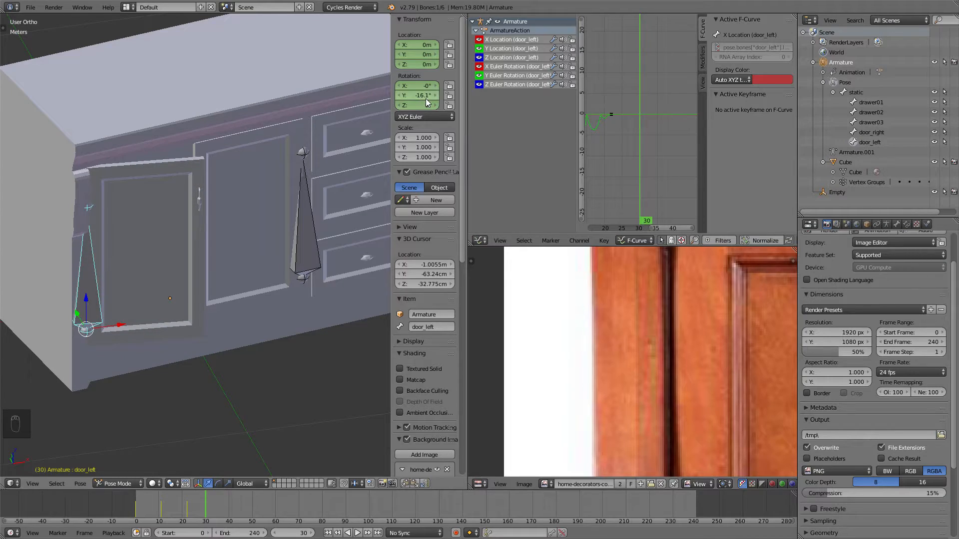
key(ctrl+z)
right_click(425, 96)
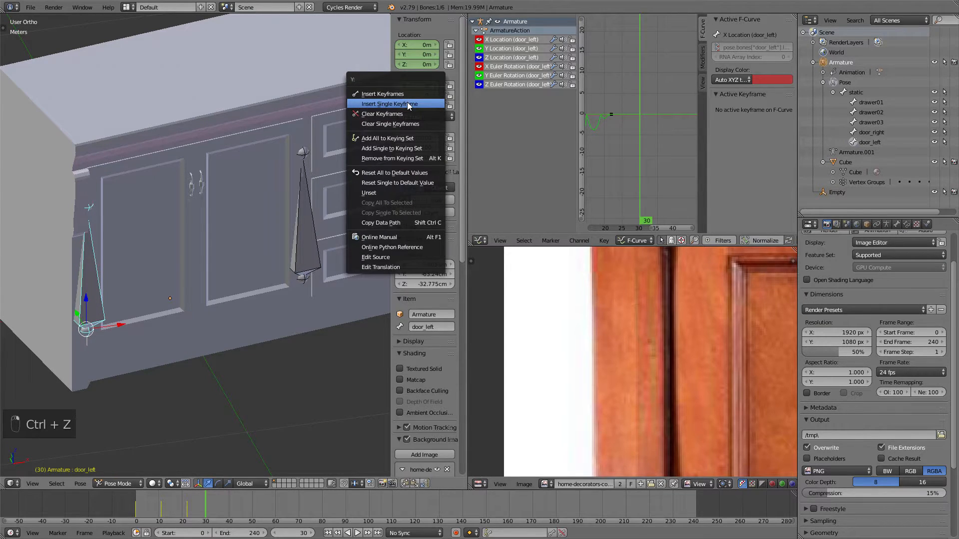
click(406, 104)
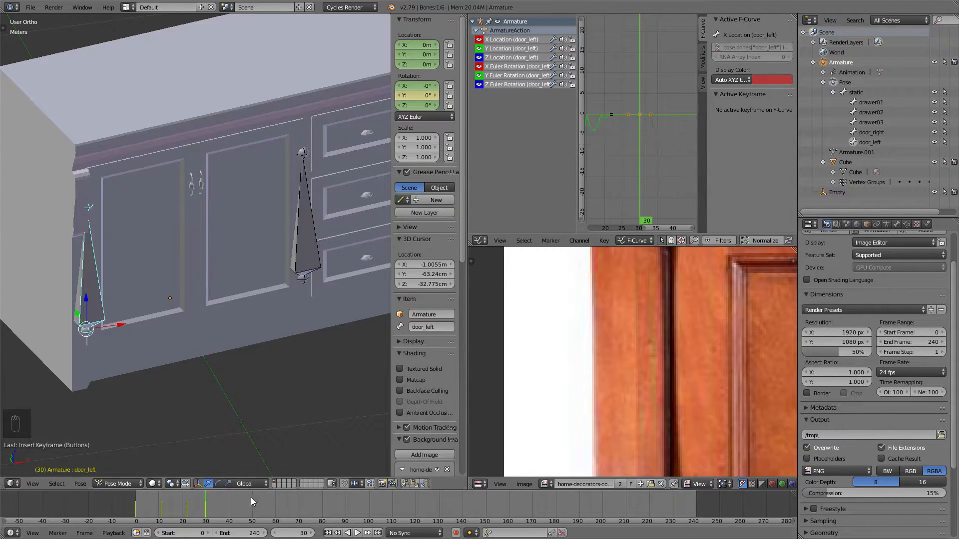
At frame 41, open the left door to a Y rotation of -39.3° and insert a single keyframe on it.
drag(205, 508, 233, 508)
mouse_move(418, 94)
mouse_down()
mouse_move(382, 95)
mouse_move(424, 94)
mouse_up()
right_click(425, 94)
click(425, 94)
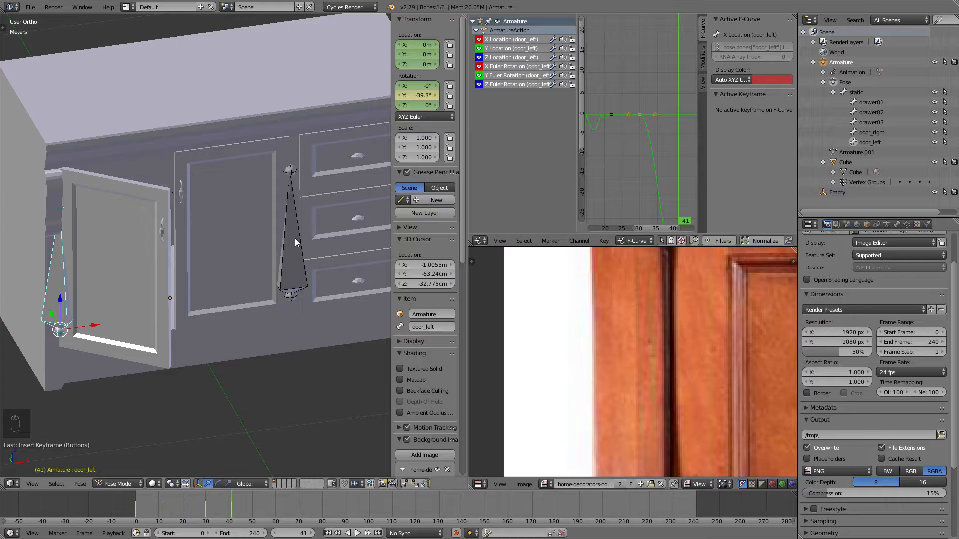
At frame 53, set the door_left bone's Y rotation to 0° and insert a single keyframe on it.
drag(241, 503, 259, 506)
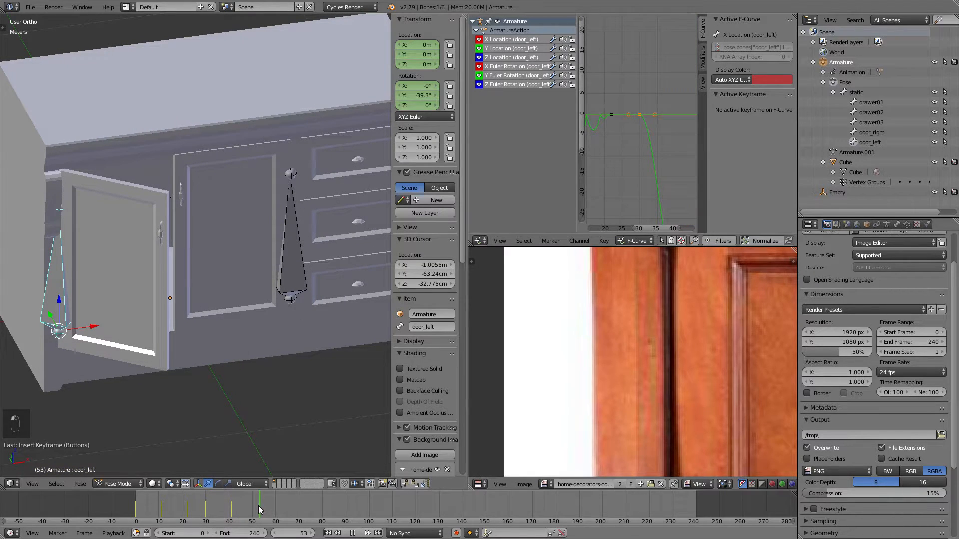
click(413, 94)
key(Return)
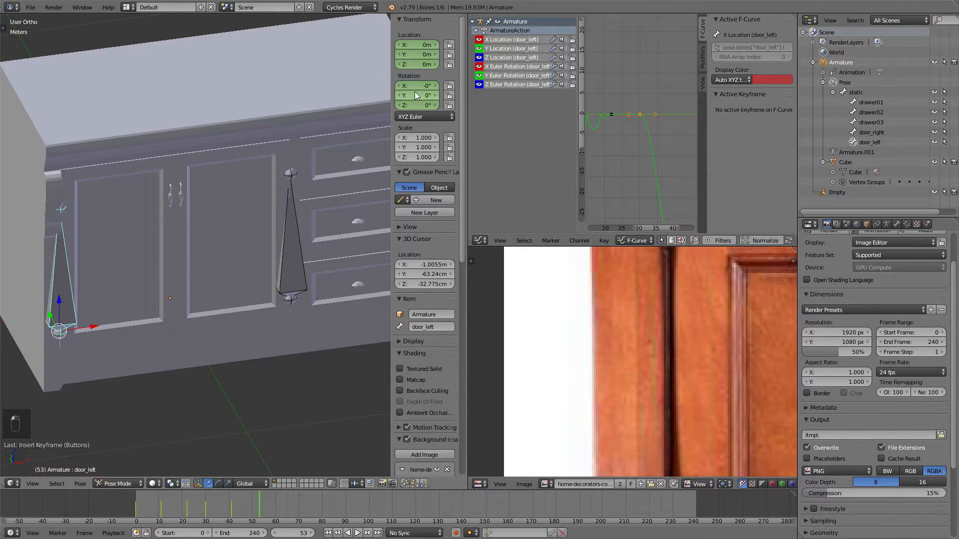
right_click(415, 95)
click(410, 100)
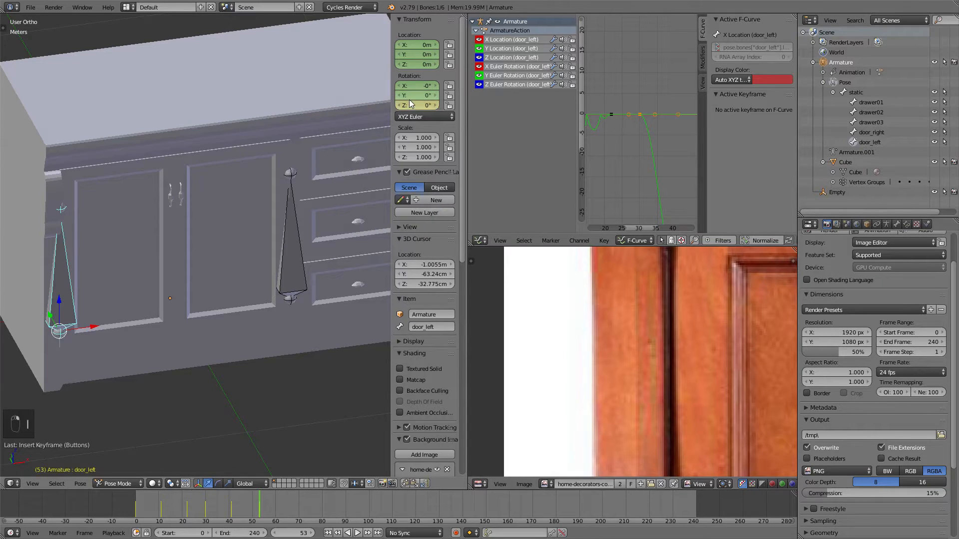
key(ctrl+z)
key(i)
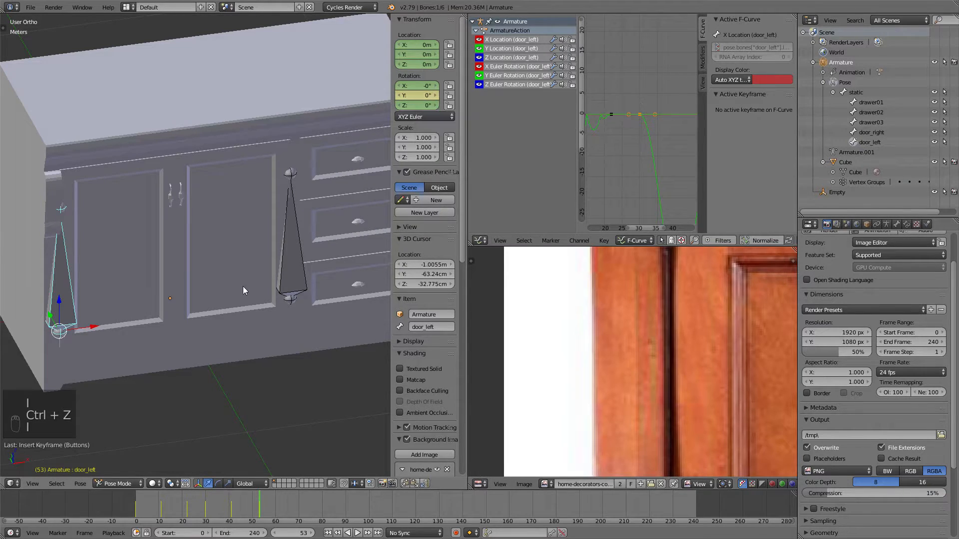
At frame 40, open the right door to a Y rotation of 19.9°, keyframe it, and delete the stray keyframe on Z rotation.
click(205, 507)
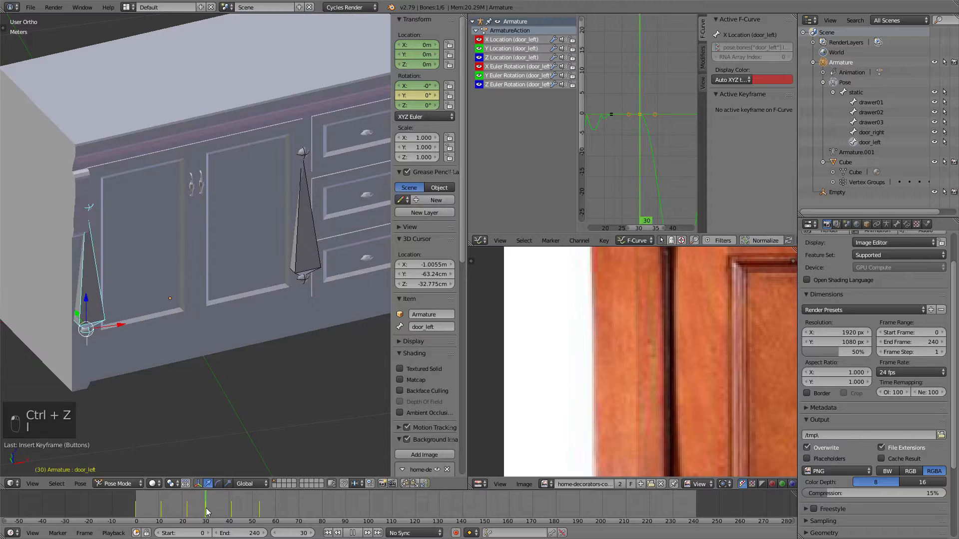
right_click(330, 270)
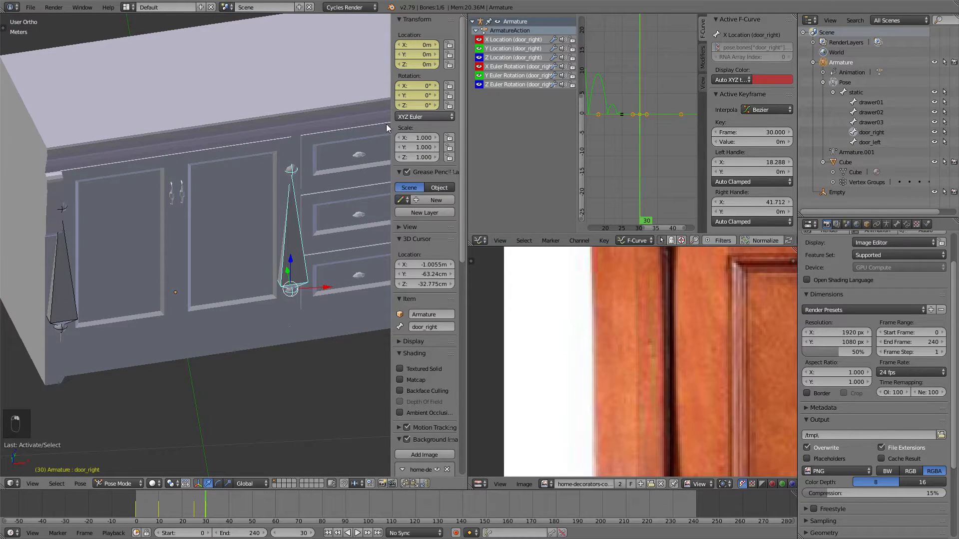
click(228, 502)
key(r)
key(y)
key(y)
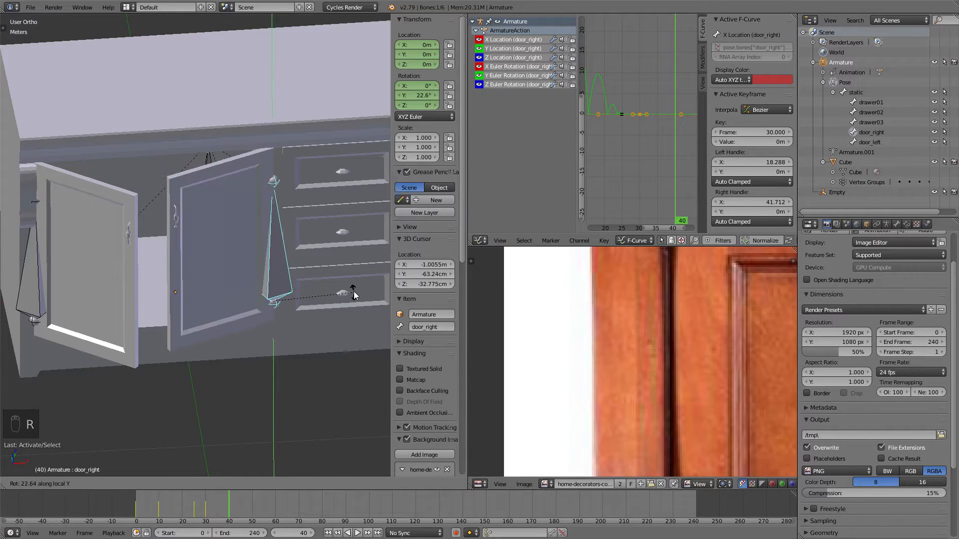
click(354, 297)
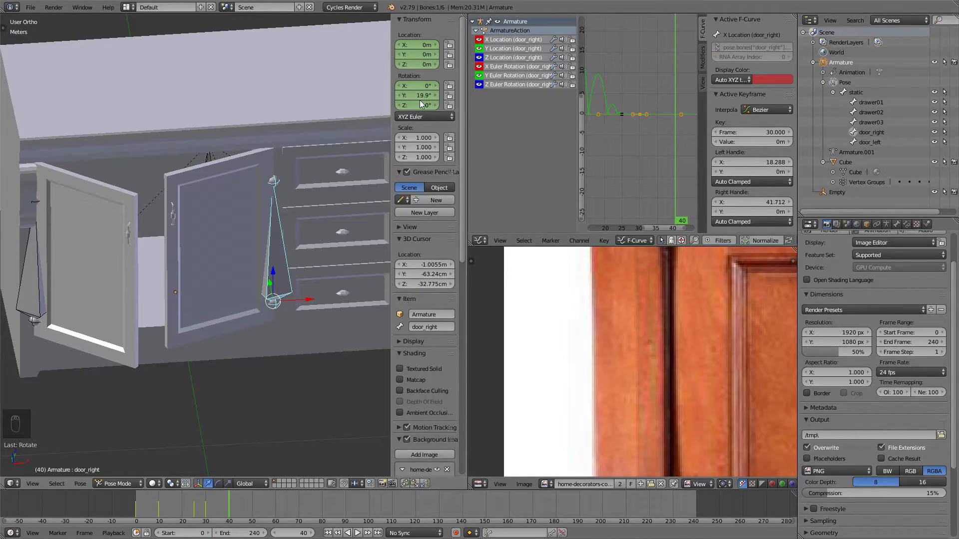
key(i)
key(i)
right_click(417, 106)
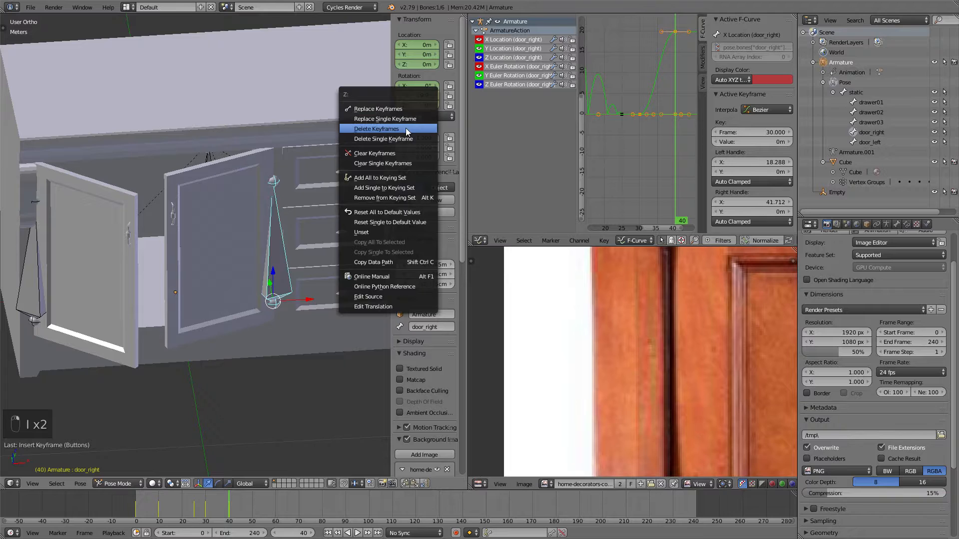
click(403, 138)
At frame 50, close the right door by setting the door_right bone's Y rotation to 0° and keyframe it.
key(alt+a)
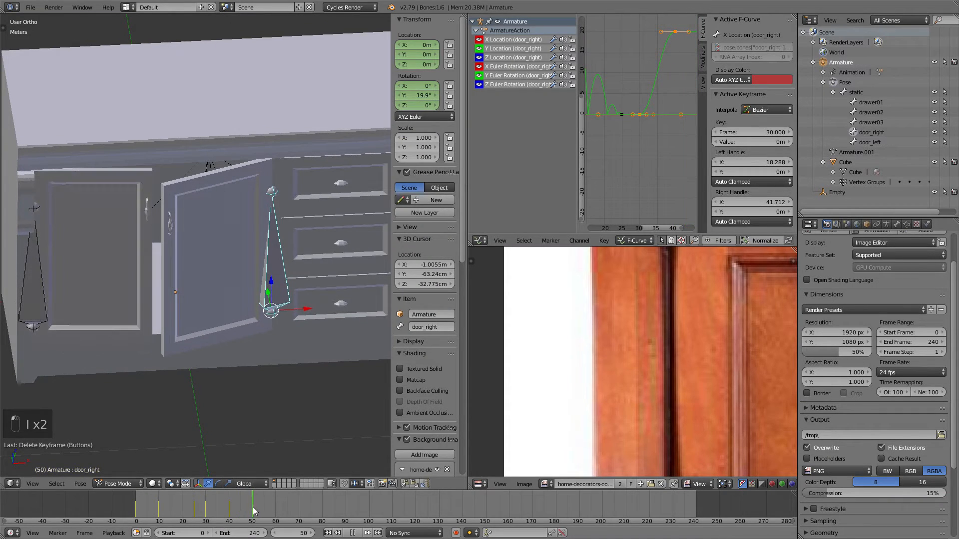
click(420, 94)
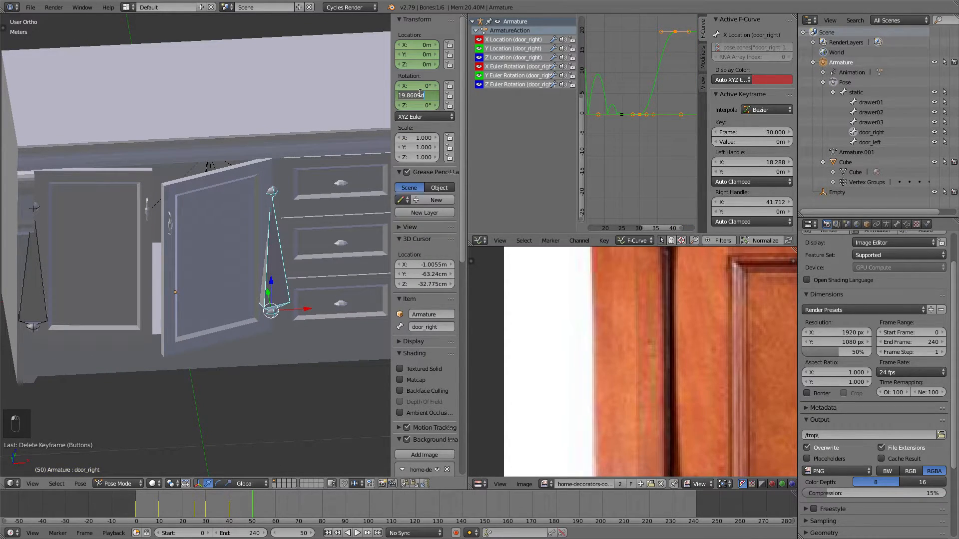
text(0)
key(Return)
key(i)
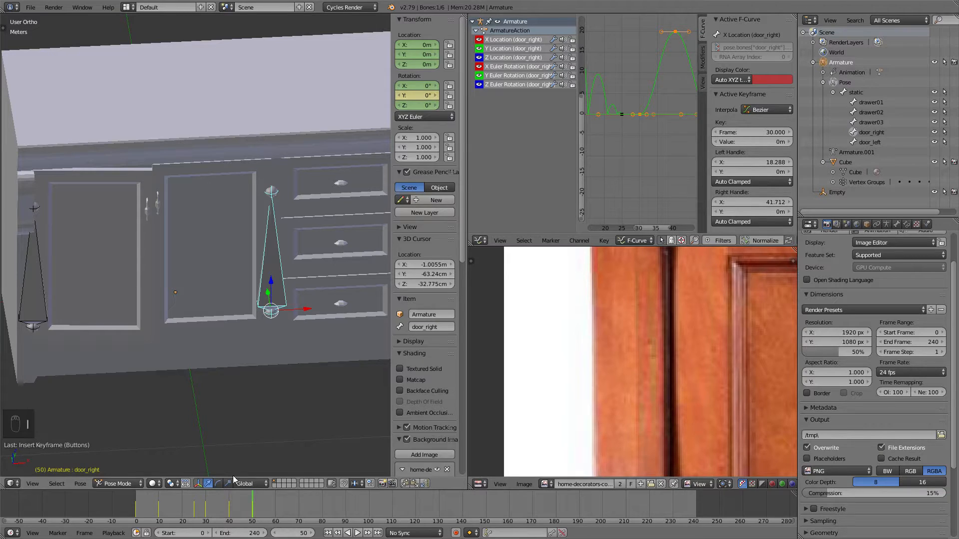
Set the interpolation of door_right's Y rotation keyframe at frame 40 to Bounce.
middle_drag(692, 71, 656, 98)
scroll(647, 93, down, 2)
scroll(646, 93, up, 1)
right_click(626, 64)
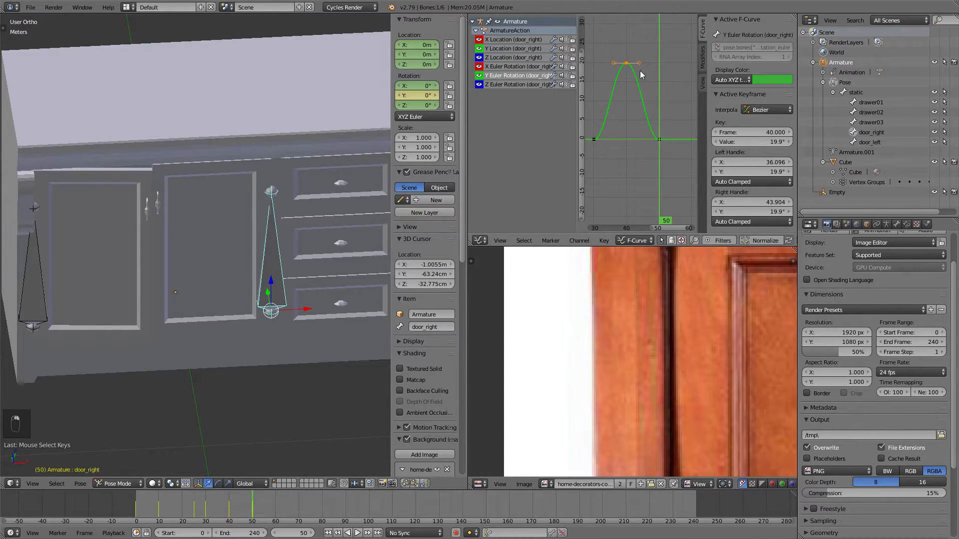
click(765, 109)
click(744, 157)
Set the interpolation of the door_left bone's Y rotation keyframe at frame 41 to Bounce.
middle_drag(637, 87, 651, 178)
right_click(34, 280)
right_click(652, 178)
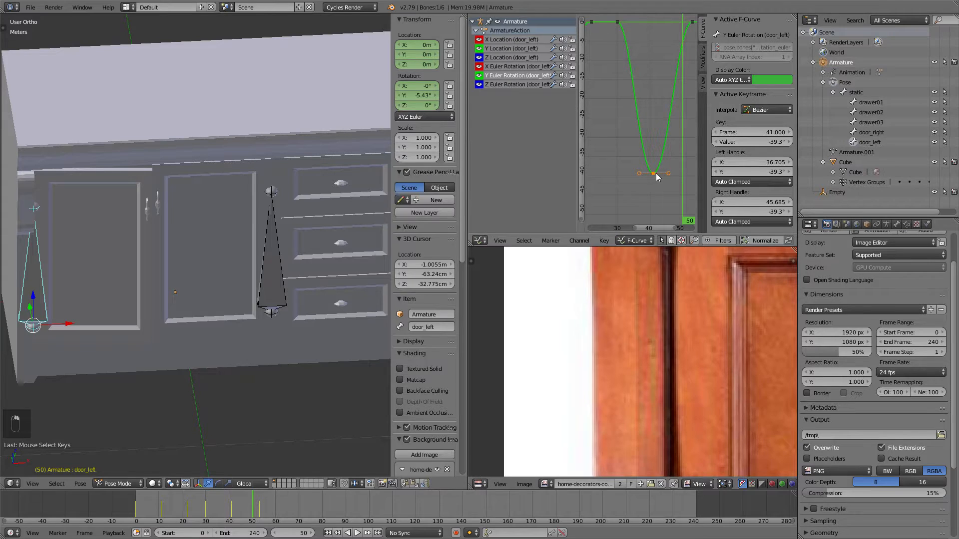
click(767, 109)
click(747, 158)
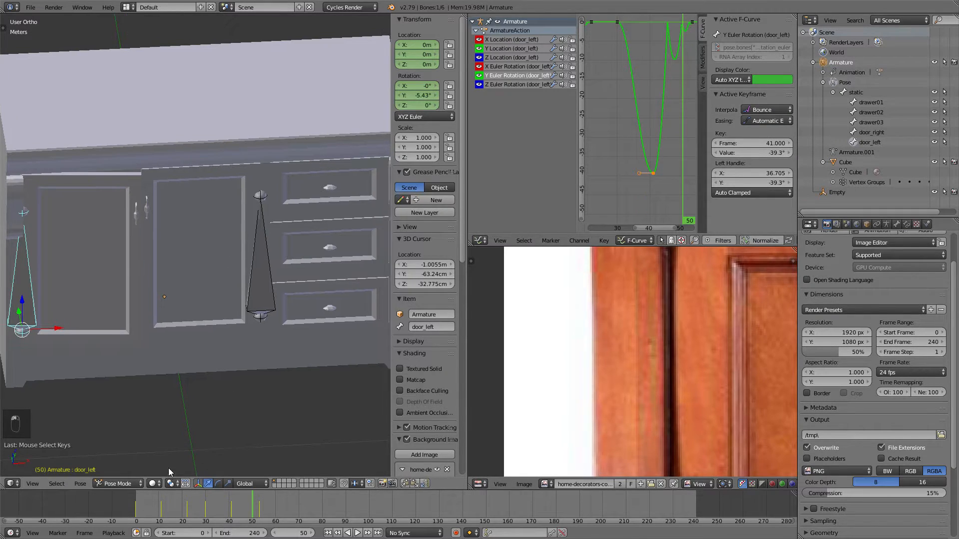
Play the animation from near the start to review the cabinet's hops and door swings.
click(145, 507)
scroll(197, 356, down, 8)
key(alt+a)
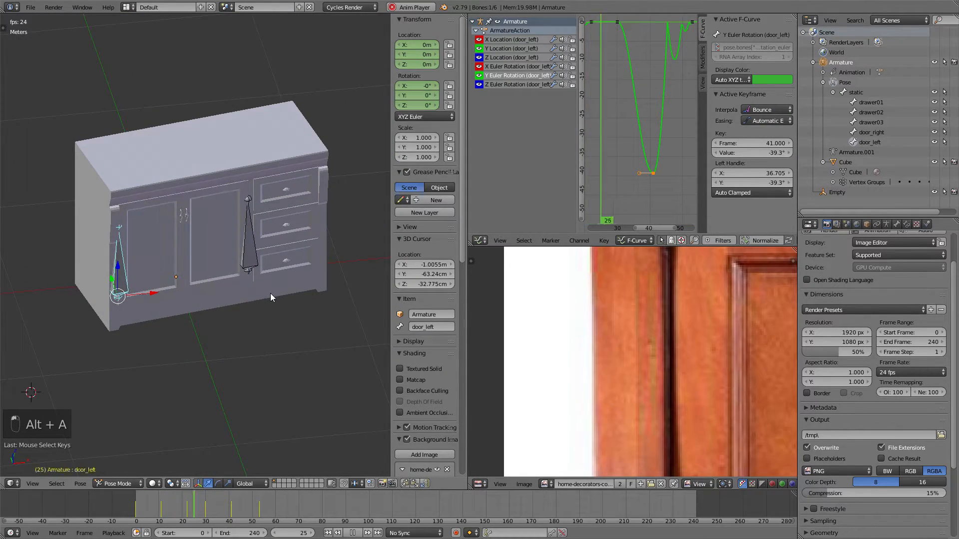
middle_drag(270, 292, 235, 294)
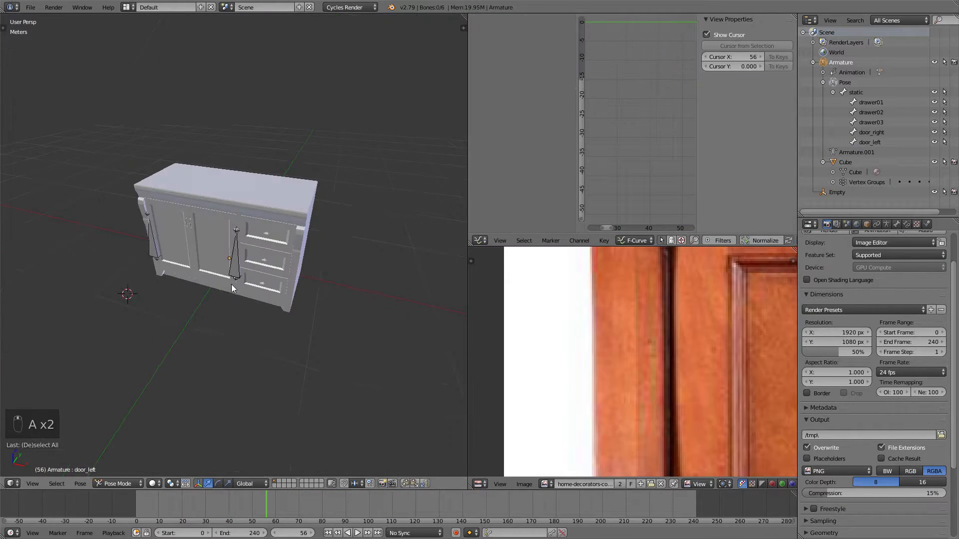
Inspect the drawer bones inside the cabinet in wireframe display, selecting them one after another.
middle_drag(232, 284, 304, 209)
key(z)
right_click(319, 154)
middle_drag(285, 276, 284, 243)
right_click(289, 235)
right_click(322, 170)
mouse_move(322, 171)
middle_down()
mouse_move(279, 208)
mouse_move(277, 158)
middle_up()
right_click(278, 159)
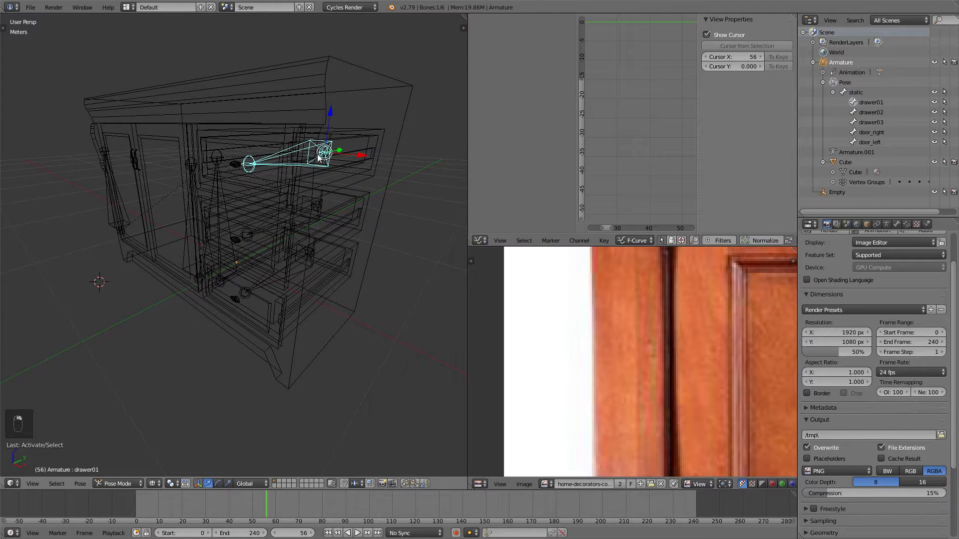
key(z)
key(z)
key(z)
scroll(288, 155, down, 4)
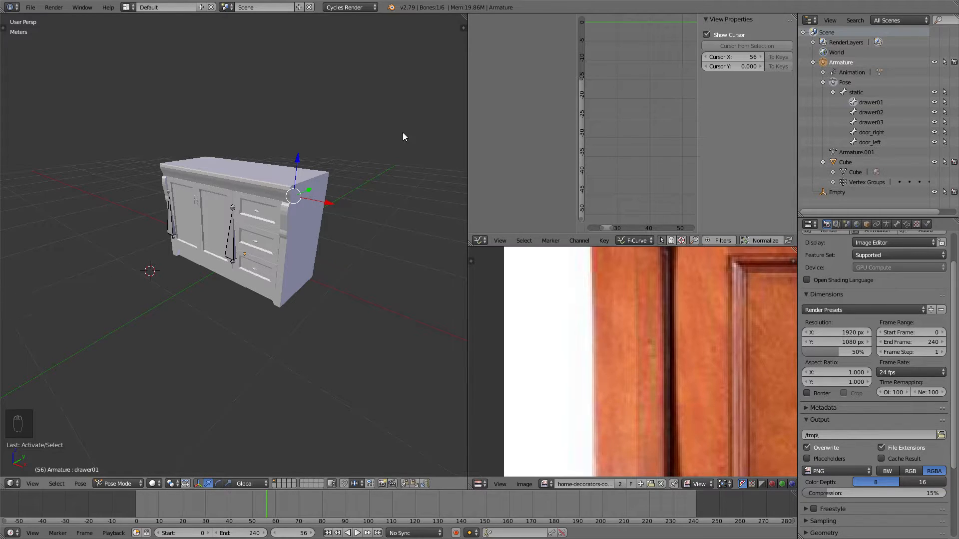
middle_drag(358, 158, 262, 189)
mouse_move(213, 234)
middle_down()
mouse_move(307, 210)
mouse_move(225, 254)
mouse_move(262, 188)
mouse_move(200, 182)
mouse_move(220, 175)
mouse_move(253, 187)
mouse_move(200, 238)
middle_up()
middle_drag(298, 235, 227, 211)
scroll(226, 211, up, 1)
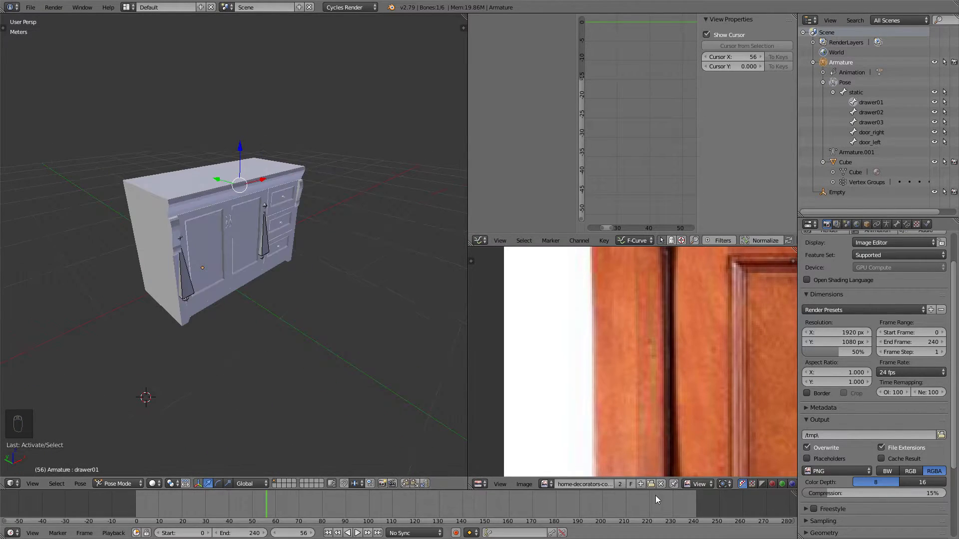
middle_drag(245, 253, 319, 229)
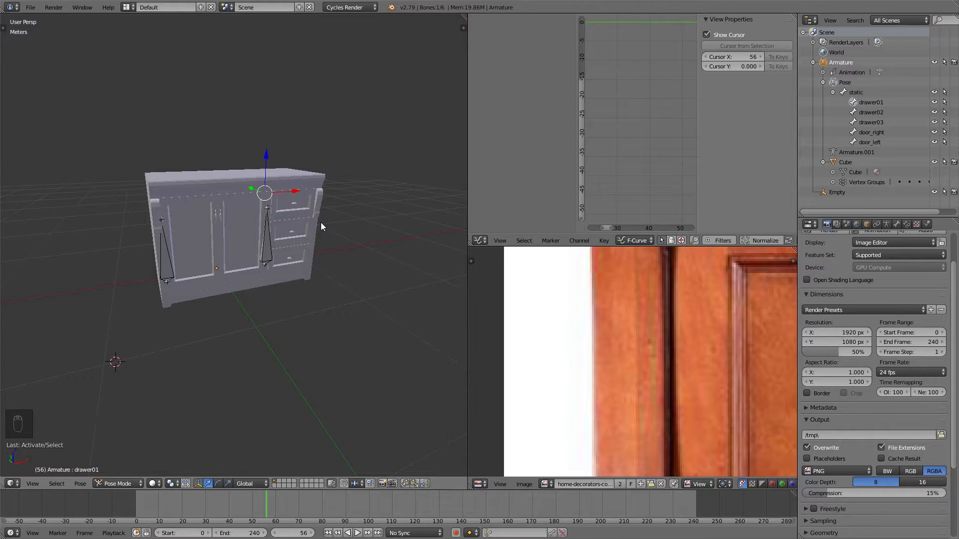
middle_drag(320, 222, 224, 240)
Go to frame 50 and show the transform values of the bottom drawer's bone, drawer03.
drag(253, 509, 250, 506)
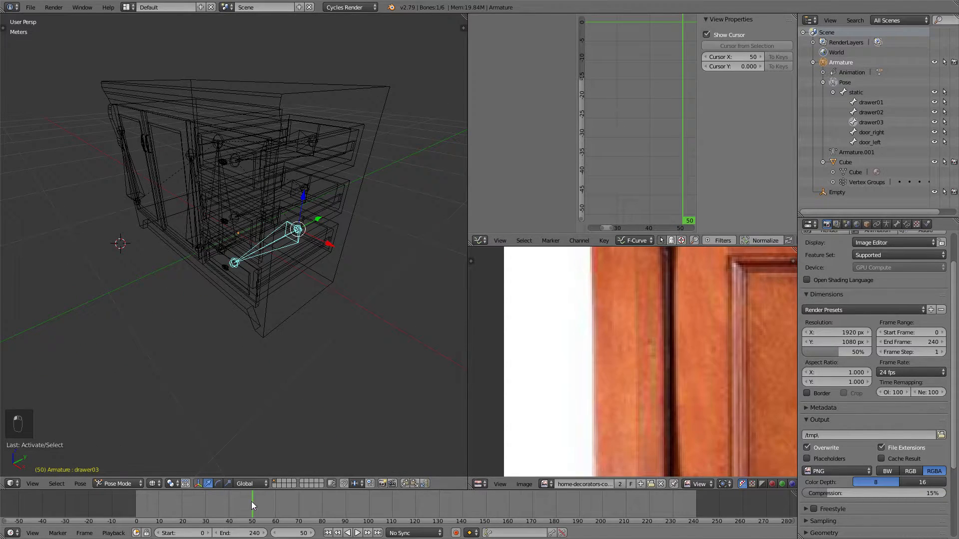
middle_drag(264, 379, 293, 309)
key(n)
scroll(353, 145, up, 3)
middle_drag(280, 124, 265, 145)
scroll(361, 115, down, 3)
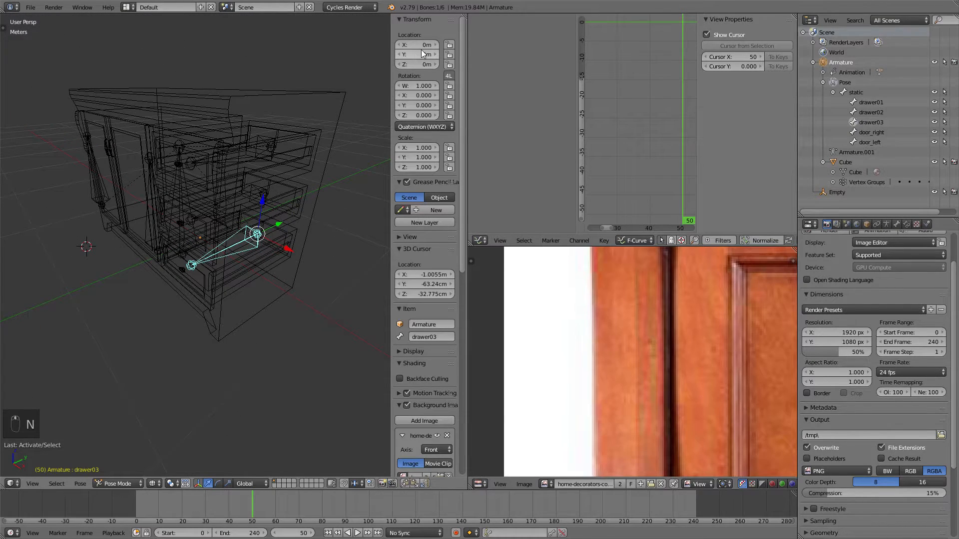
key(g)
key(y)
key(y)
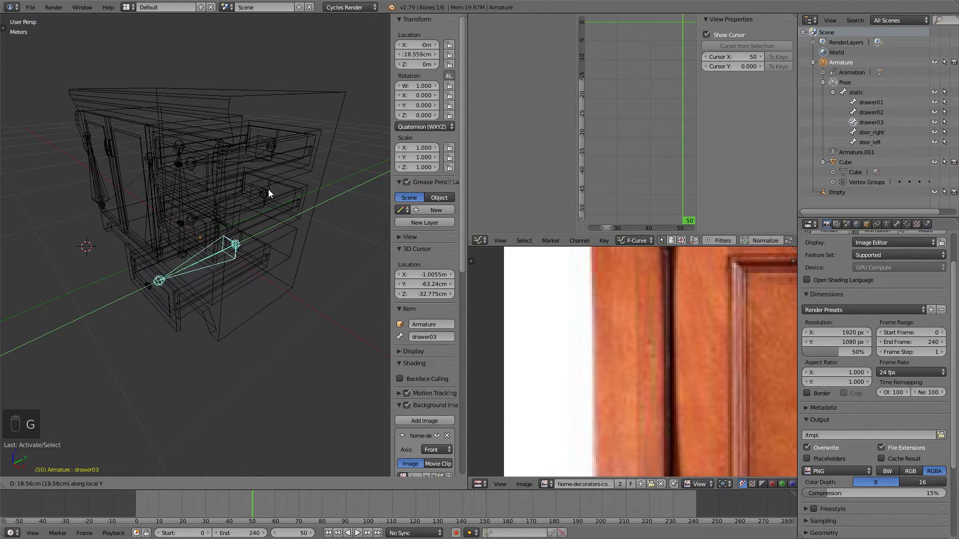
key(Escape)
At frame 48, insert a single keyframe on the drawer03 bone's Y location with the drawer closed.
key(Left)
key(Left)
key(i)
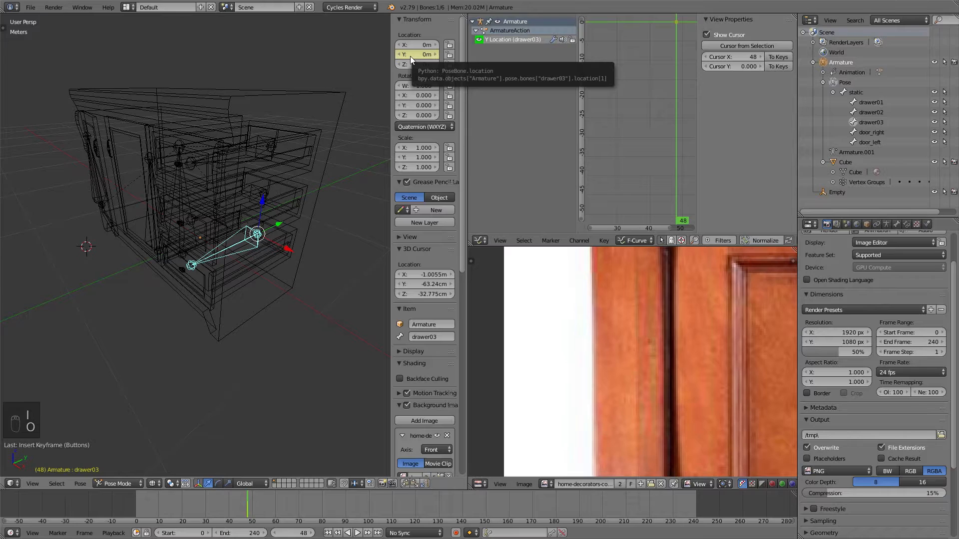
At frame 96, slide the bottom drawer out to a Y location of about 20.232 cm, keyframe it, and return to solid shading.
key(alt+a)
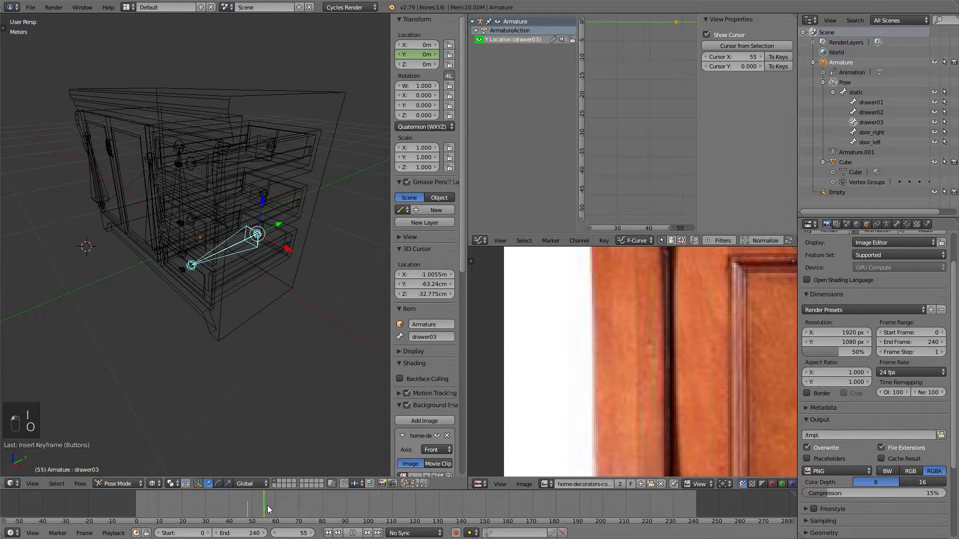
key(alt+a)
click(359, 508)
key(g)
key(y)
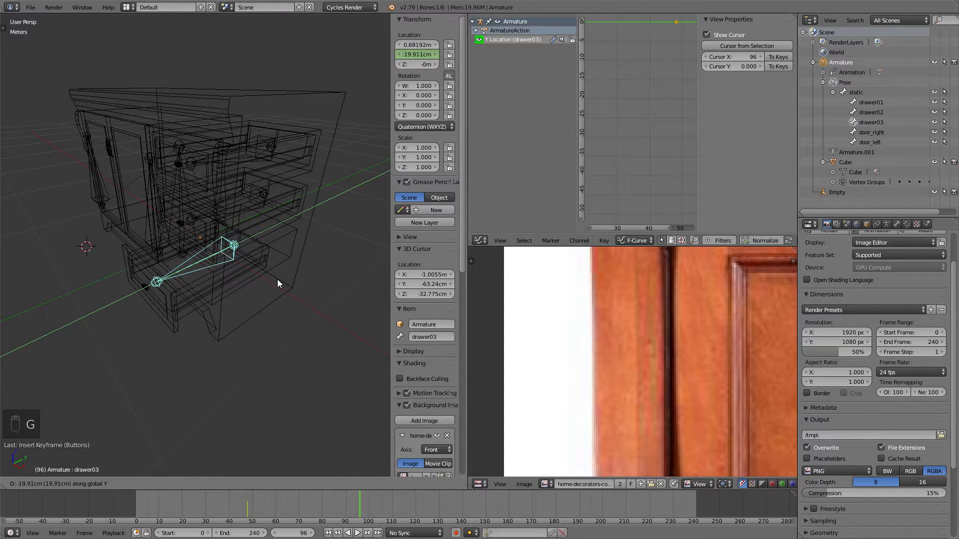
click(278, 280)
key(i)
middle_drag(349, 150, 265, 320)
key(z)
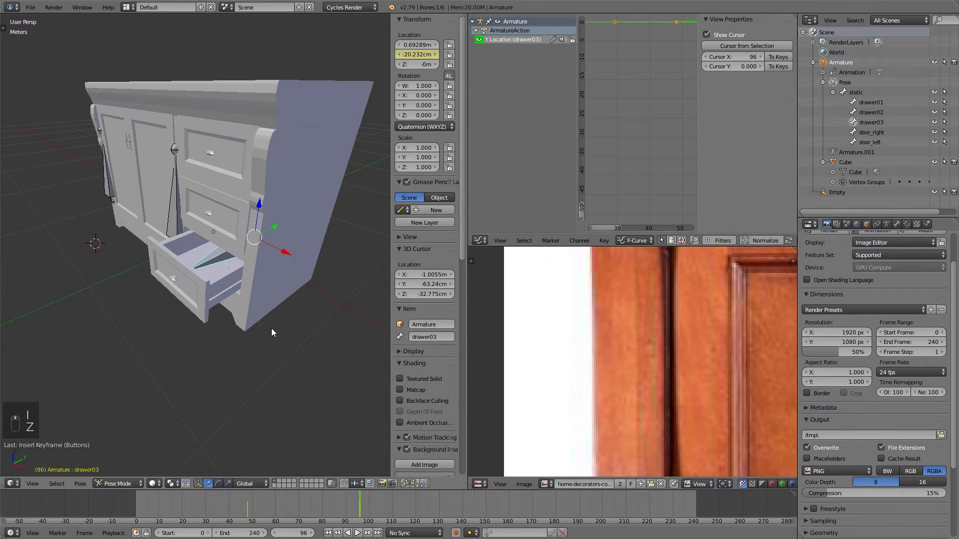
Play and scrub through the animation to check the bottom drawer's opening motion.
key(alt+a)
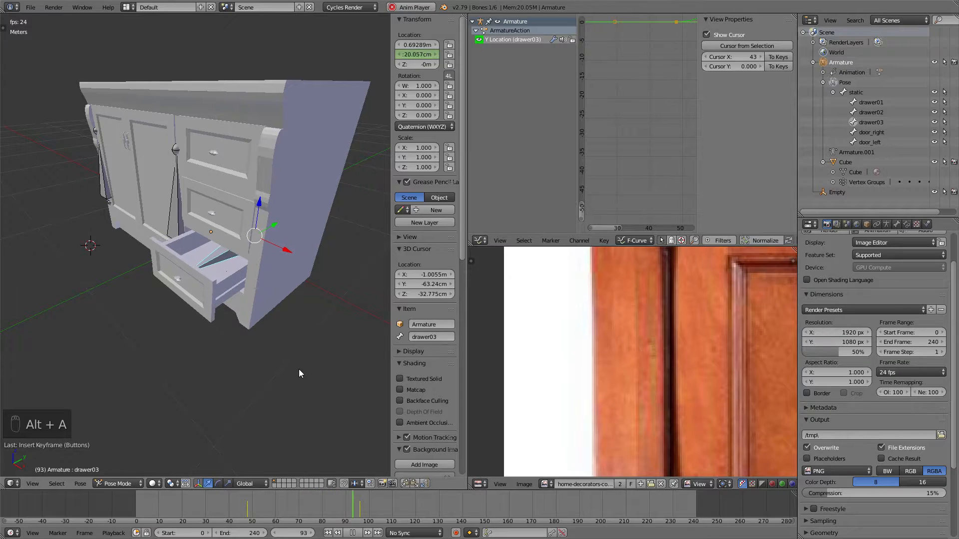
key(alt+a)
drag(304, 510, 353, 511)
Select the middle drawer's bone, drawer02, and keyframe its closed Y location at frame 68.
shift+middle_drag(276, 347, 262, 350)
key(z)
right_click(262, 208)
drag(314, 511, 294, 505)
key(z)
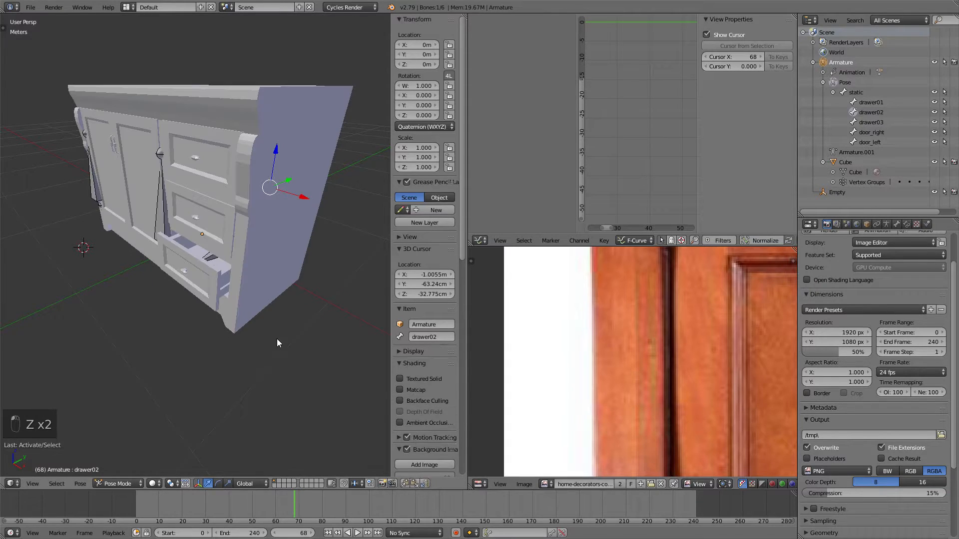
shift+middle_drag(326, 260, 319, 263)
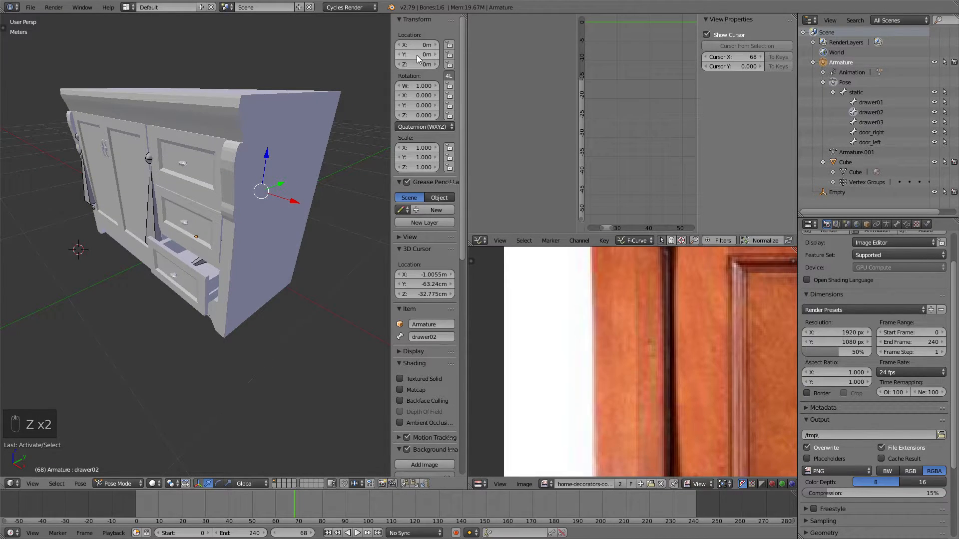
key(i)
At frame 112, slide the middle drawer out to a Y location of about 39.283 cm and keyframe its Y location.
key(alt+a)
drag(326, 502, 397, 508)
key(alt+a)
key(g)
click(250, 335)
key(i)
Scrub to frame 115 and set the drawer02 bone's X location to 0.
middle_drag(309, 125, 293, 424)
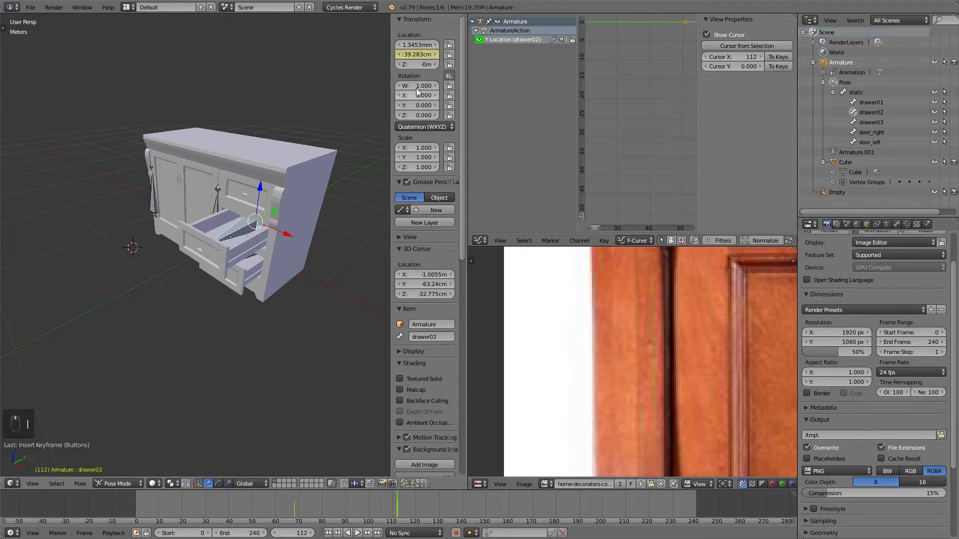
drag(295, 496, 403, 497)
click(410, 47)
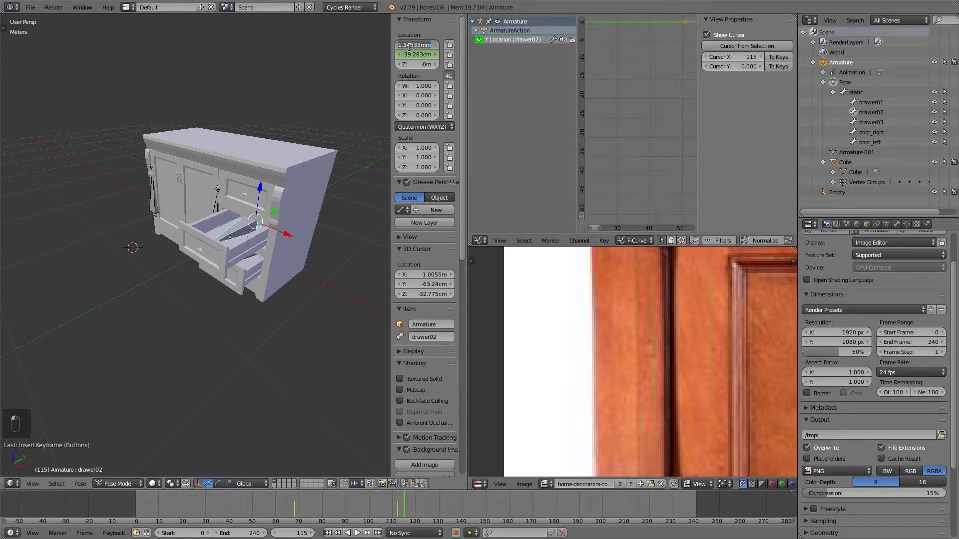
text(0)
key(Return)
Select the top drawer's bone, drawer01, and insert single keyframes on its X and Y location at frame 60.
mouse_move(403, 497)
mouse_down()
mouse_move(244, 508)
mouse_move(420, 499)
mouse_up()
key(z)
right_click(279, 188)
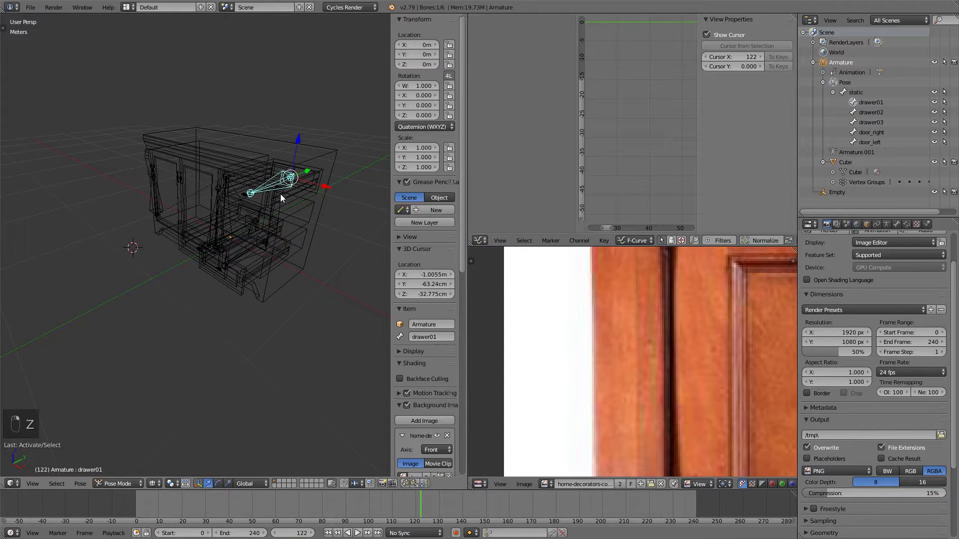
shift+middle_drag(352, 400, 339, 406)
click(315, 494)
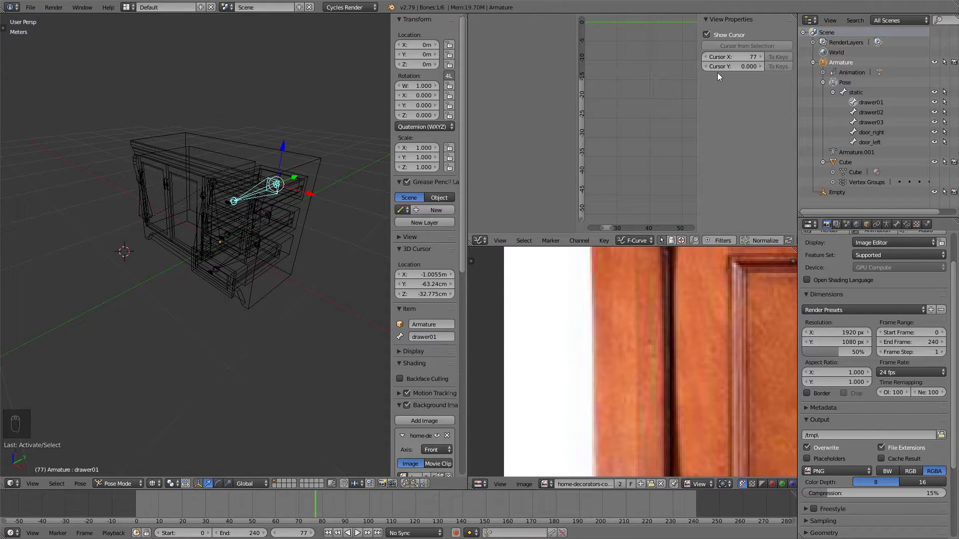
drag(314, 505, 275, 510)
key(z)
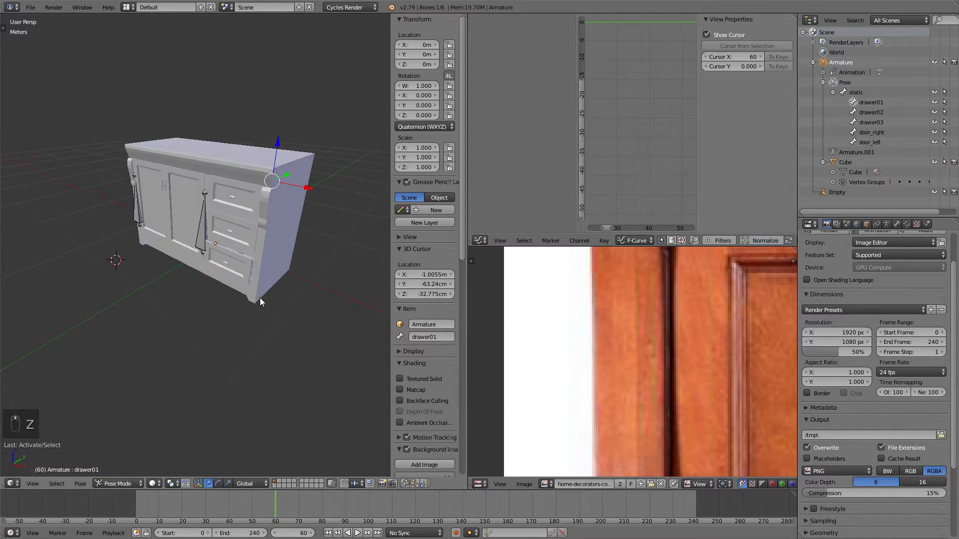
scroll(261, 298, up, 5)
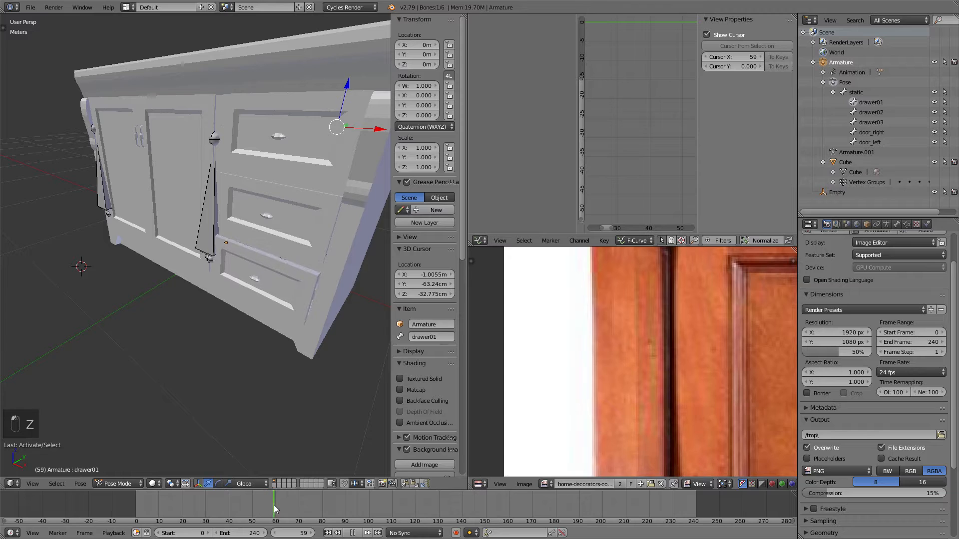
middle_drag(255, 246, 269, 244)
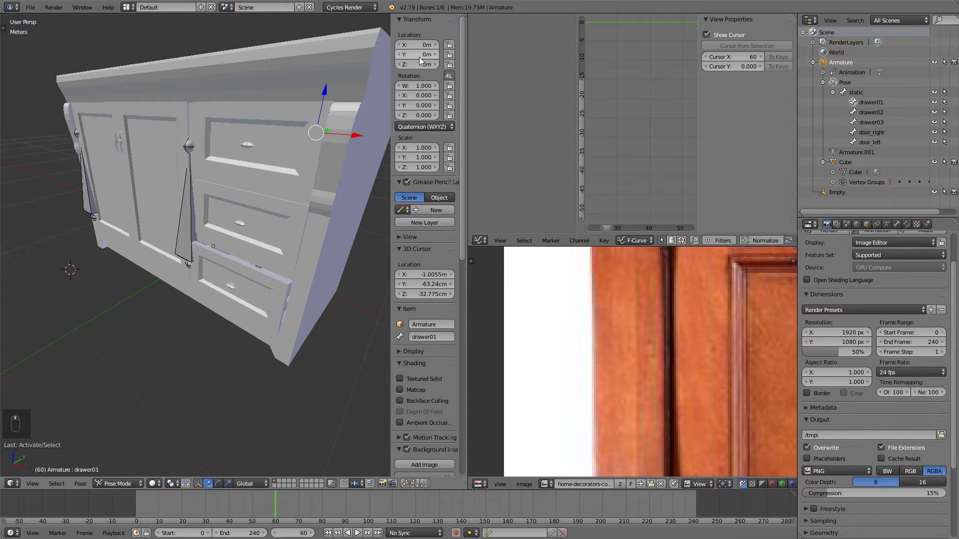
key(i)
key(i)
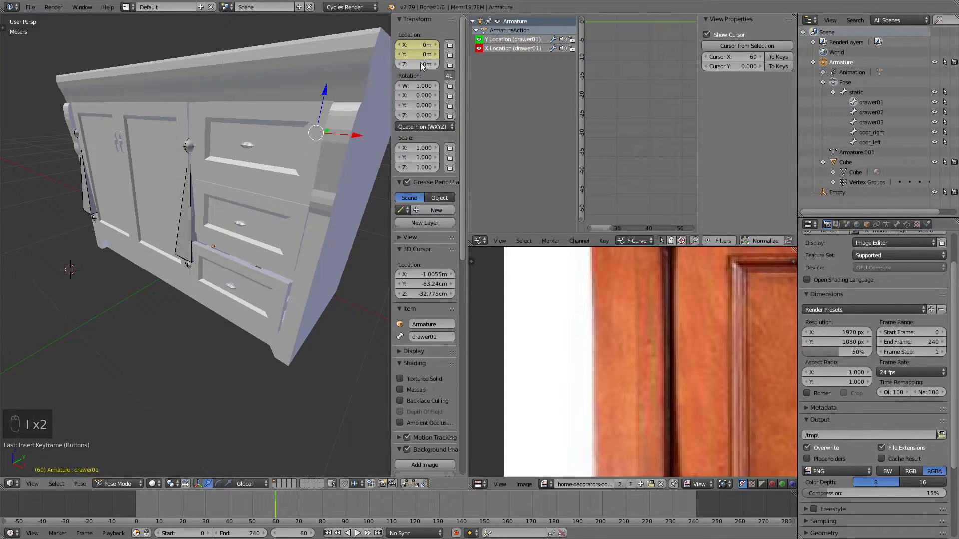
Insert a keyframe on the top drawer bone's Z location at frame 60.
key(i)
right_click(418, 54)
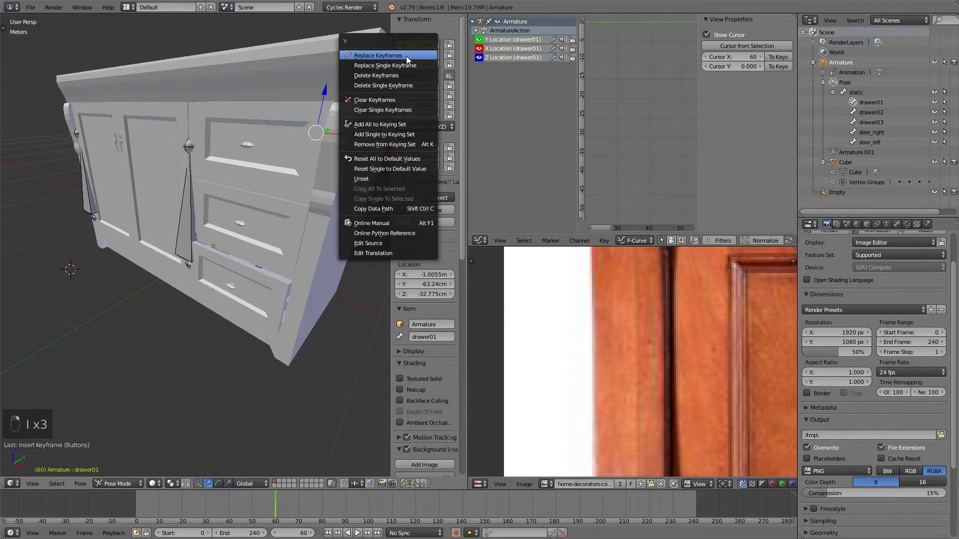
middle_drag(277, 135, 245, 140)
scroll(235, 119, down, 3)
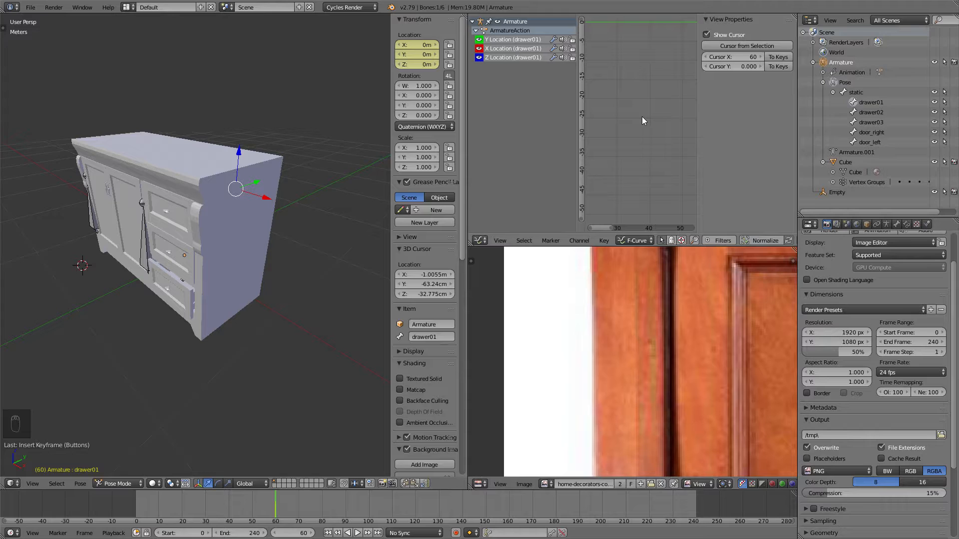
Add a Noise F-curve modifier to the drawer01 bone's Y Location curve in the graph editor.
key(n)
scroll(657, 117, down, 12)
key(a)
middle_drag(730, 112, 650, 142)
key(a)
key(a)
click(506, 42)
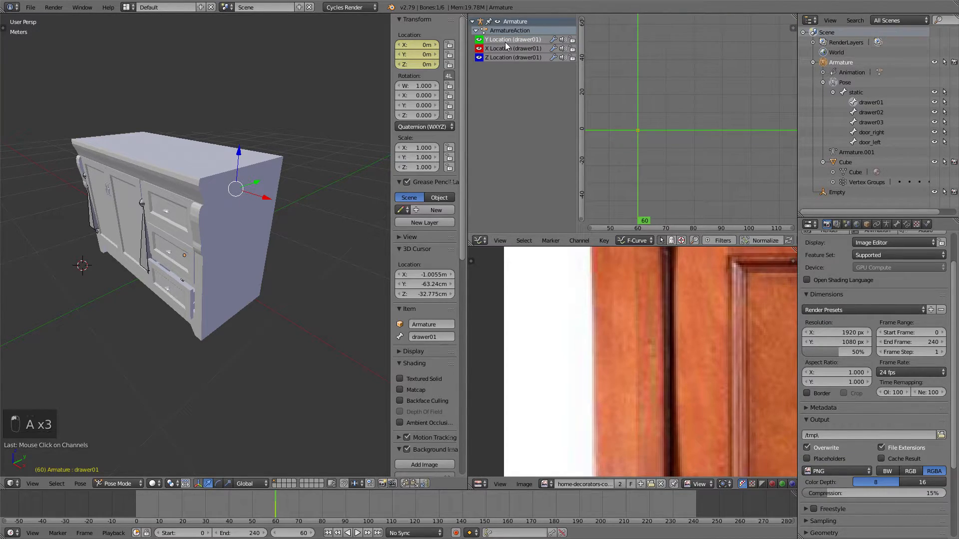
key(n)
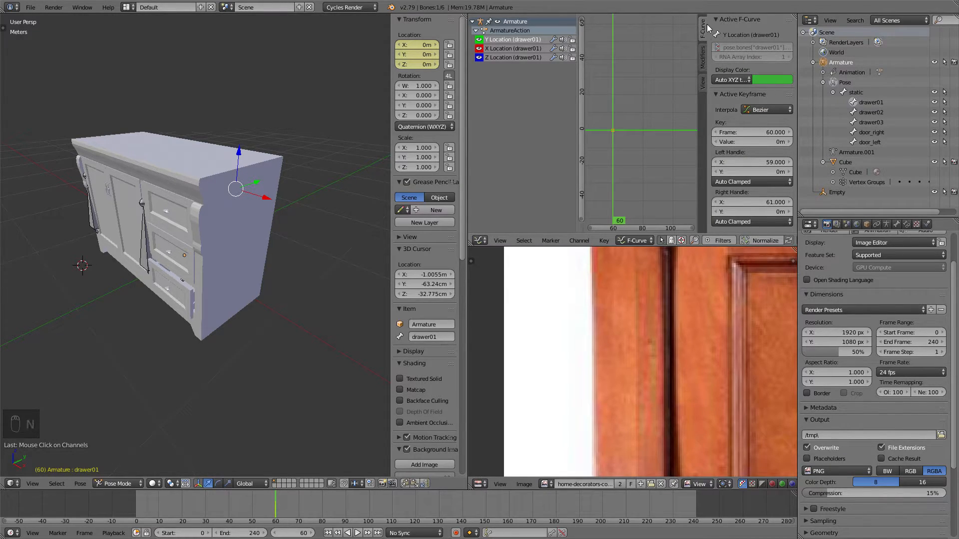
click(702, 57)
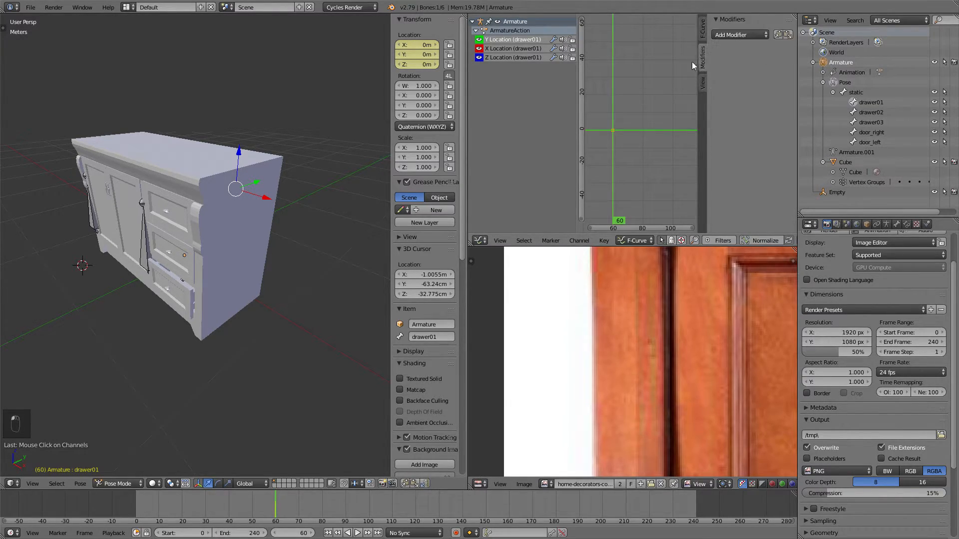
click(744, 35)
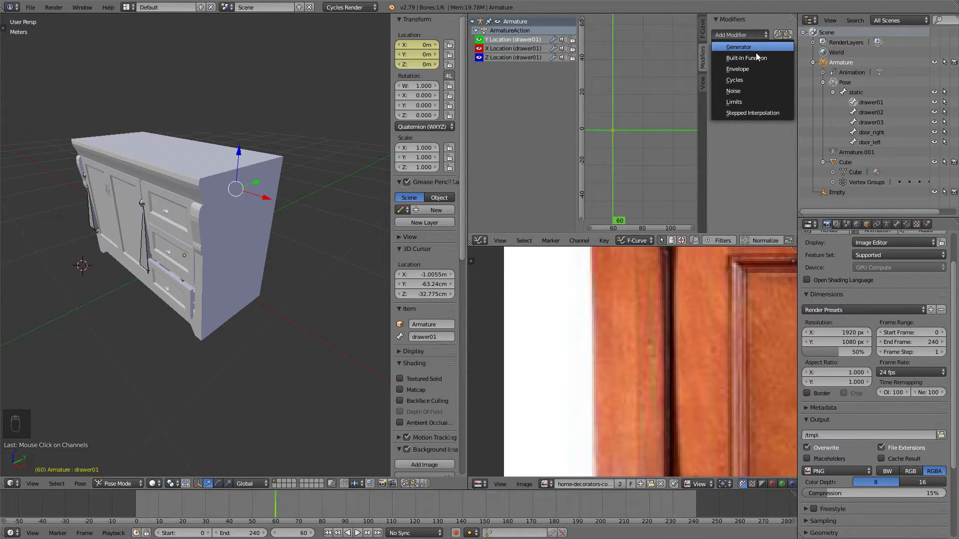
click(746, 91)
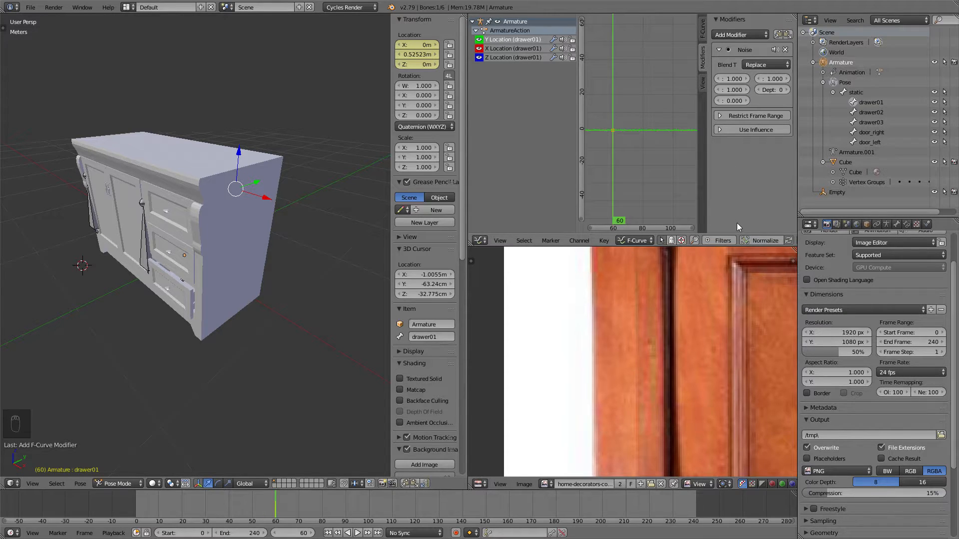
Maximize the graph editor and examine the noise along drawer01's Y Location curve from frame 60 onward.
scroll(645, 136, up, 3)
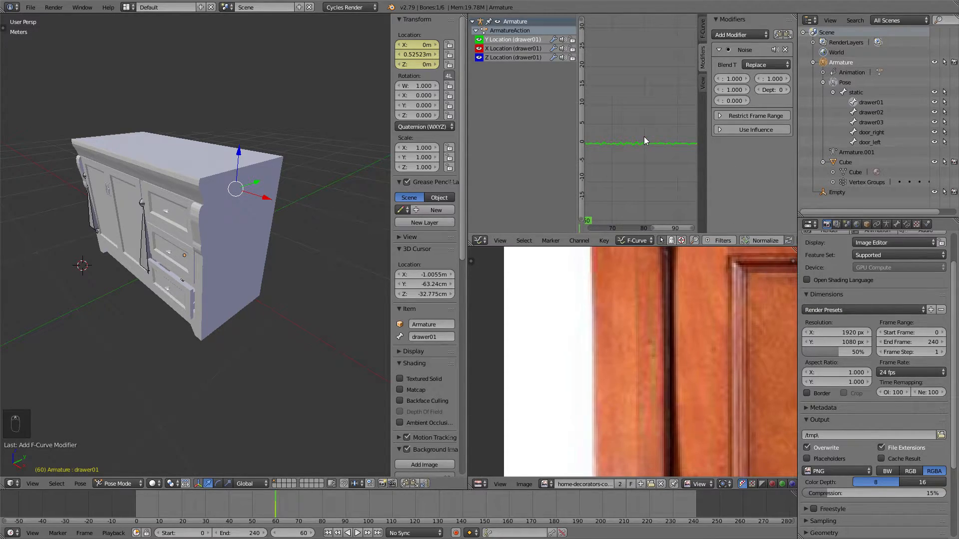
key(ctrl+Up)
middle_drag(278, 306, 484, 237)
scroll(484, 238, up, 7)
middle_drag(377, 209, 593, 239)
scroll(595, 224, down, 9)
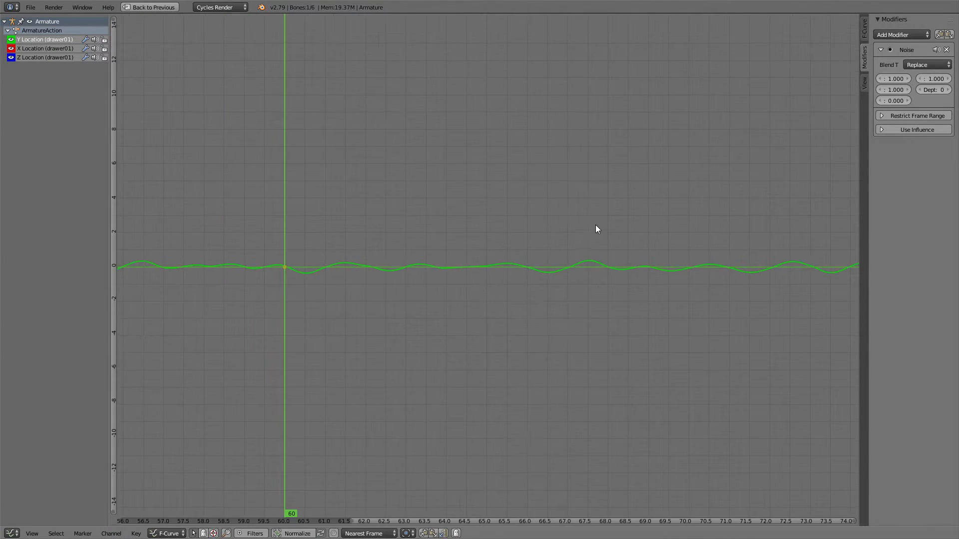
middle_drag(567, 172, 401, 171)
middle_drag(198, 164, 310, 192)
middle_drag(668, 275, 490, 251)
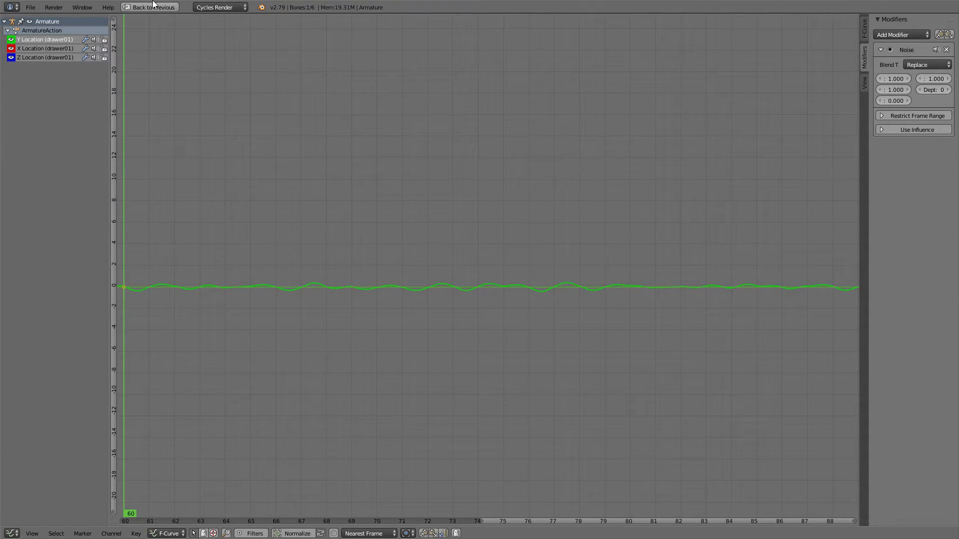
Enable frame range restriction on the Y Location Noise modifier of drawer01 and set its start to frame 60.
click(175, 8)
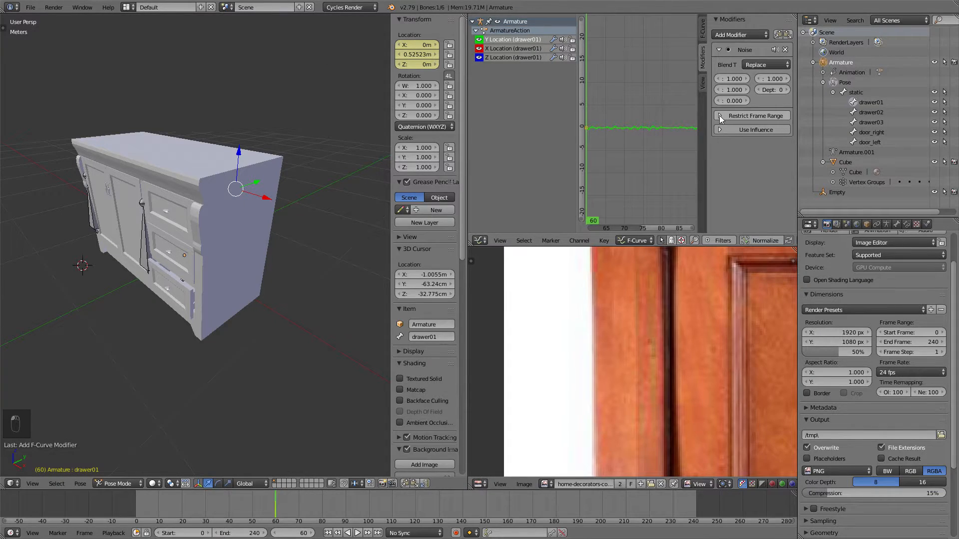
key(ctrl+Up)
key(Home)
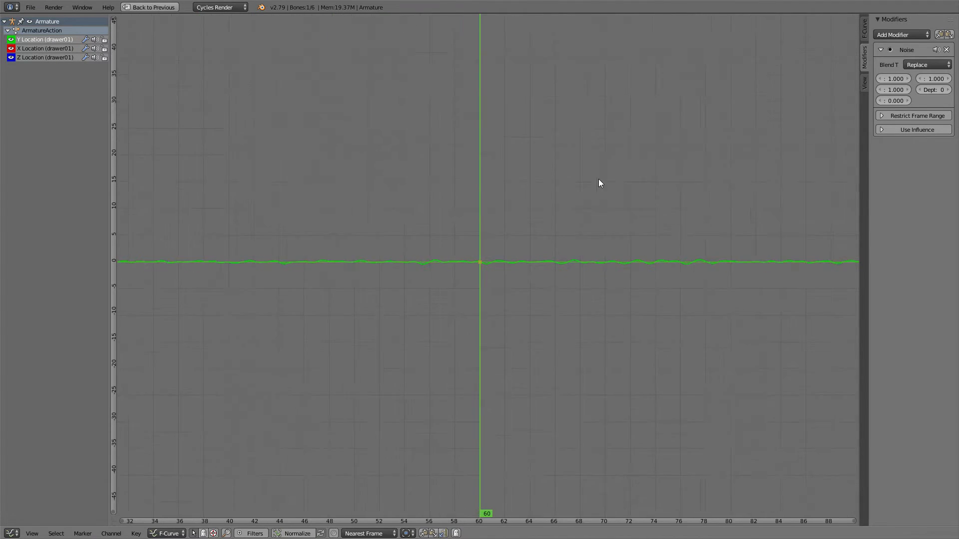
scroll(675, 261, down, 5)
click(152, 8)
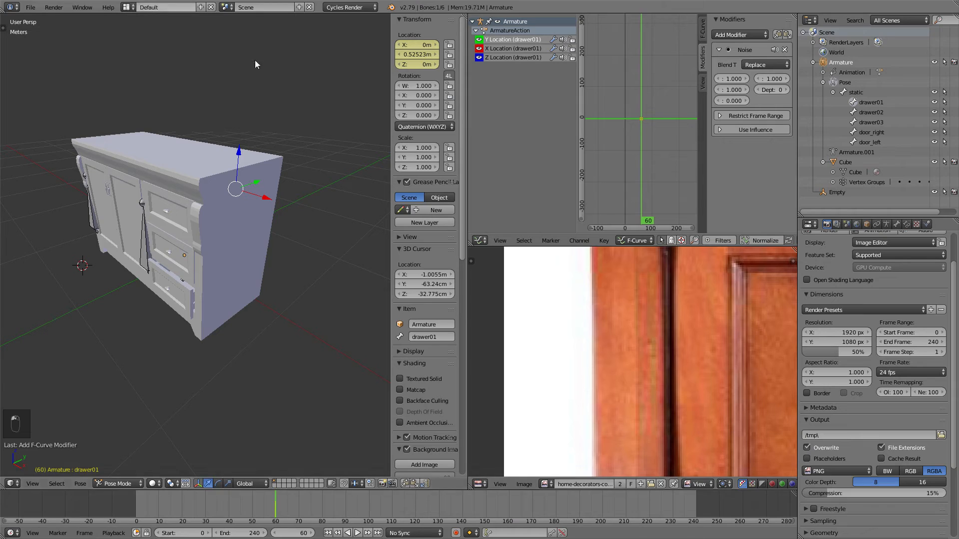
middle_drag(267, 170, 292, 171)
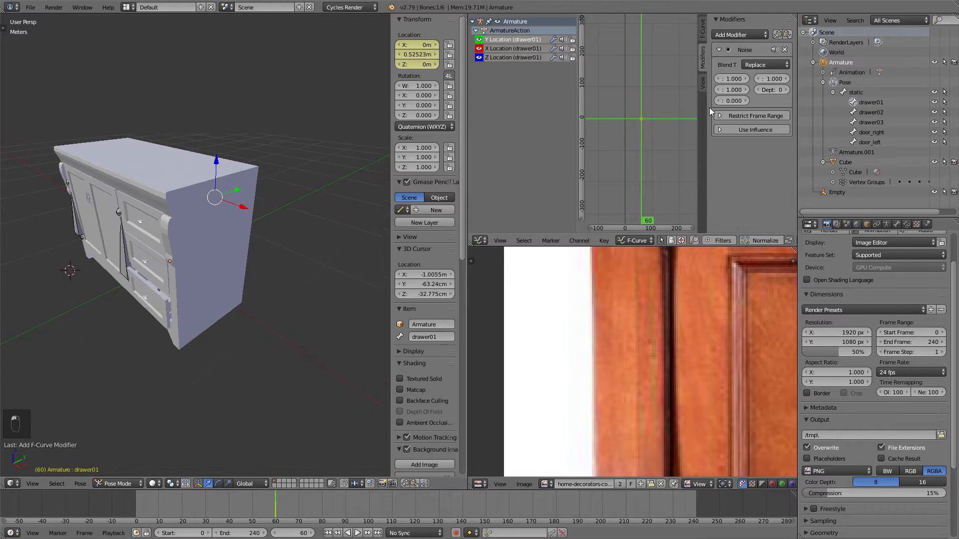
click(739, 115)
middle_drag(258, 94, 289, 99)
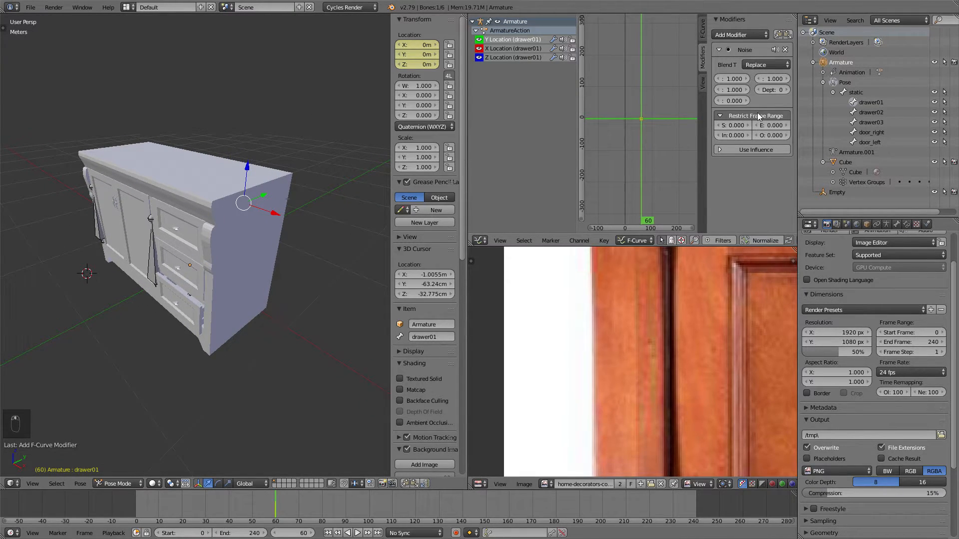
click(731, 125)
text(60)
key(Return)
Move the animation to frame 120 and set the end of the noise's restricted range to 120.
key(alt+a)
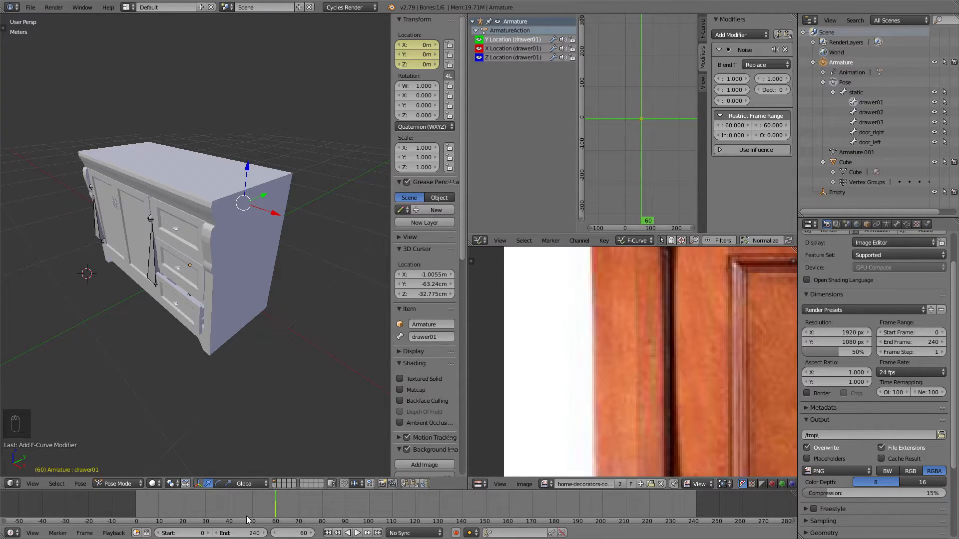
mouse_move(400, 507)
mouse_down()
mouse_move(418, 507)
mouse_move(392, 505)
mouse_move(412, 506)
mouse_up()
key(alt+a)
drag(758, 129, 780, 124)
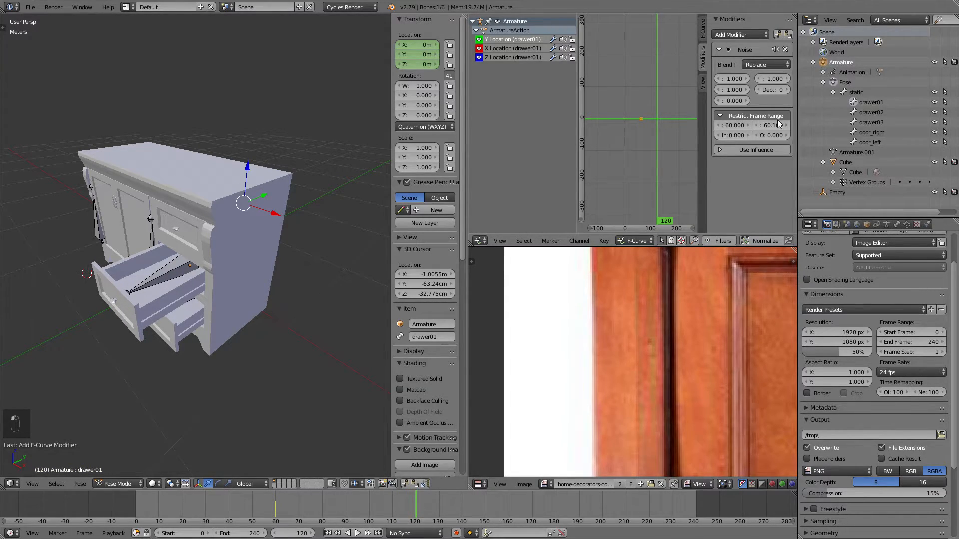
click(765, 125)
text(120)
Raise the Y Location noise strength to about 200.4 and set its blend-in to 60 frames.
drag(732, 89, 759, 90)
click(729, 134)
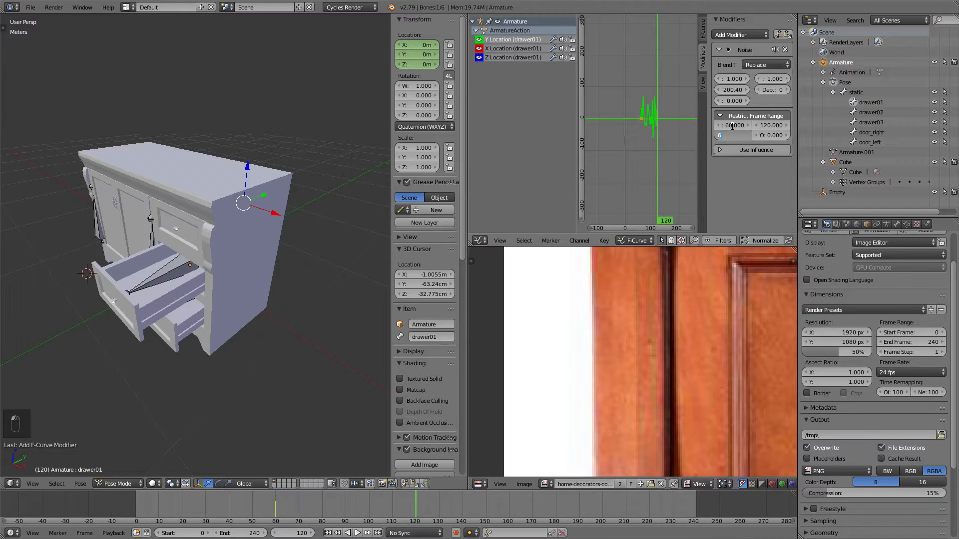
key(Return)
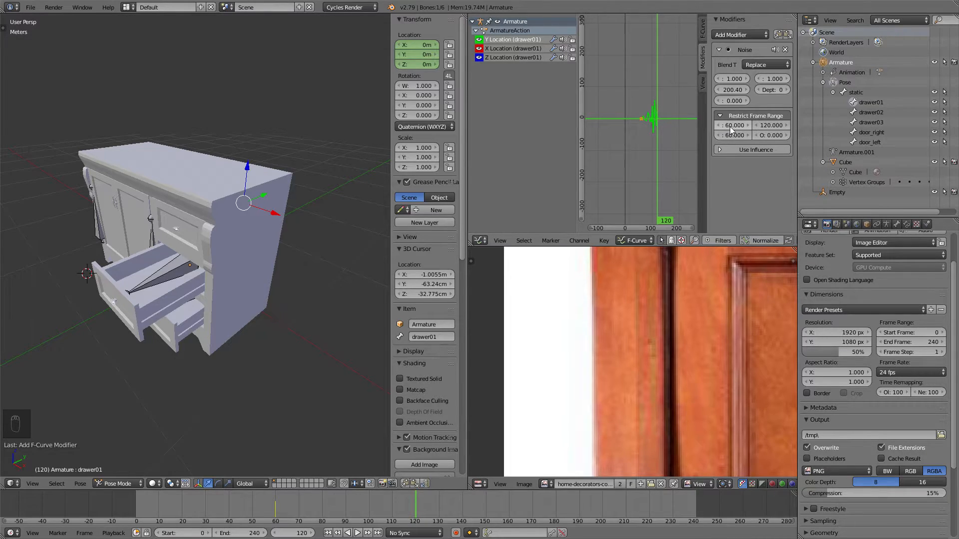
scroll(637, 118, up, 7)
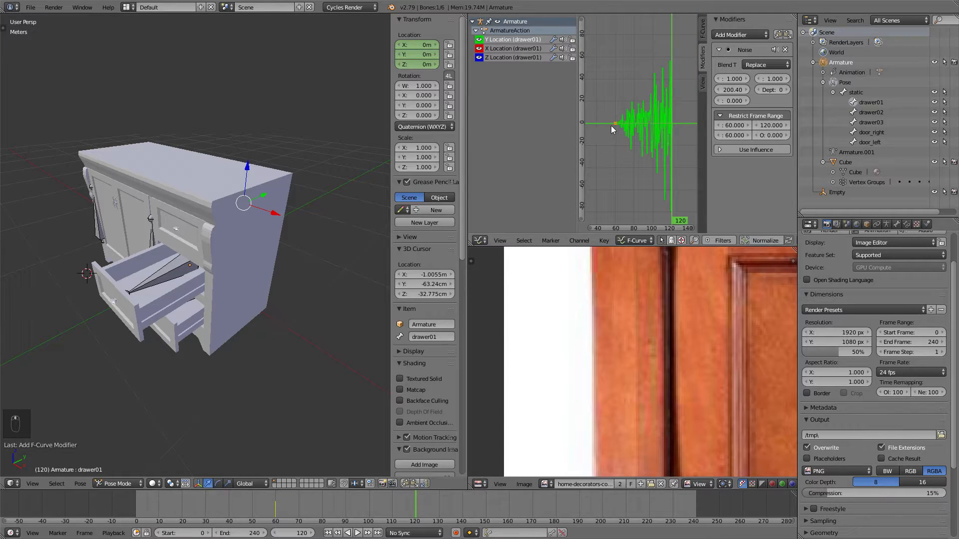
scroll(672, 122, down, 2)
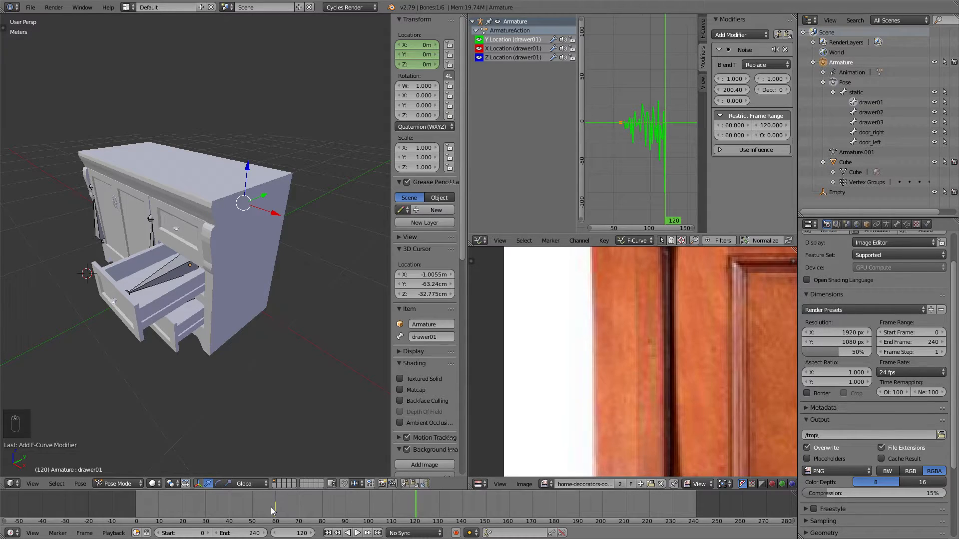
Play the drawer animation from frame 50 to examine how the strong noise affects the movement.
click(252, 510)
middle_drag(248, 327, 297, 256)
scroll(297, 256, down, 3)
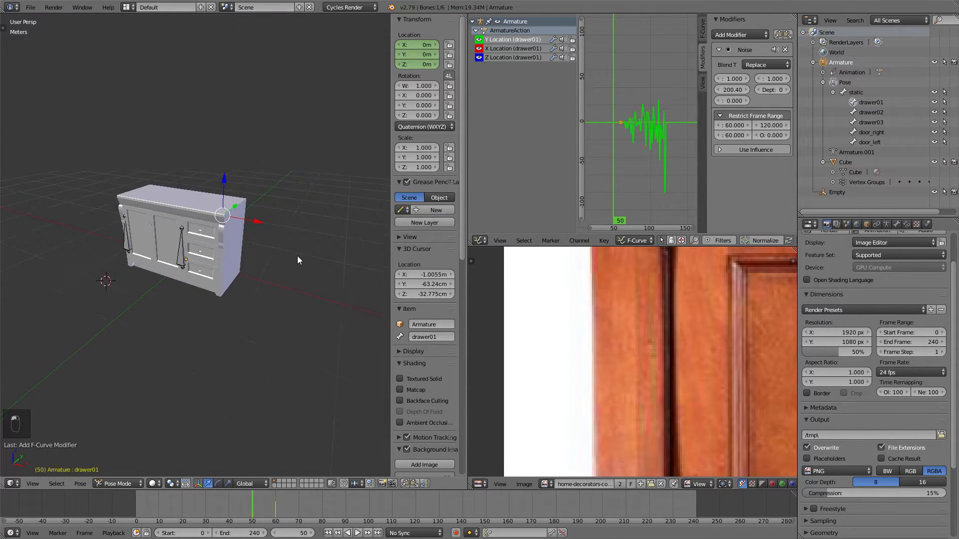
key(alt+a)
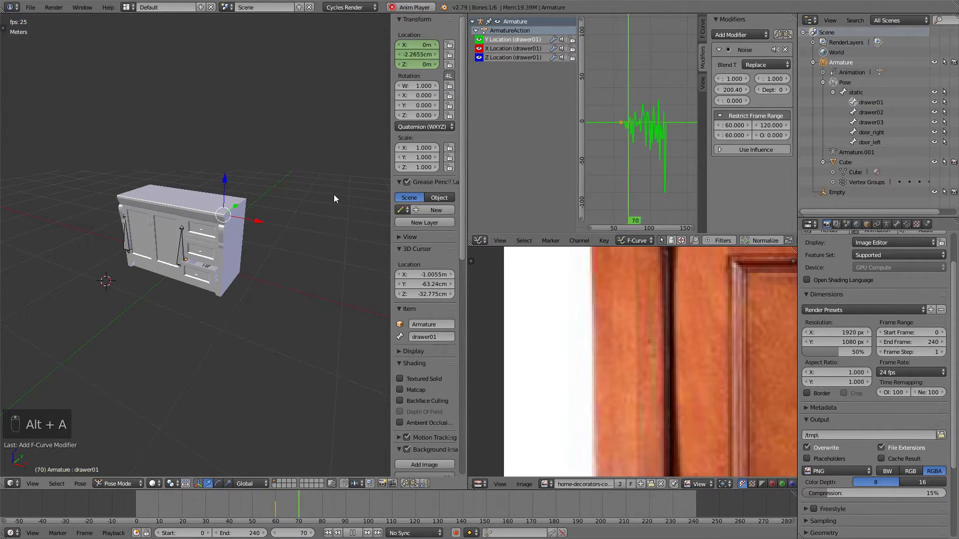
scroll(334, 194, up, 2)
middle_drag(334, 196, 315, 194)
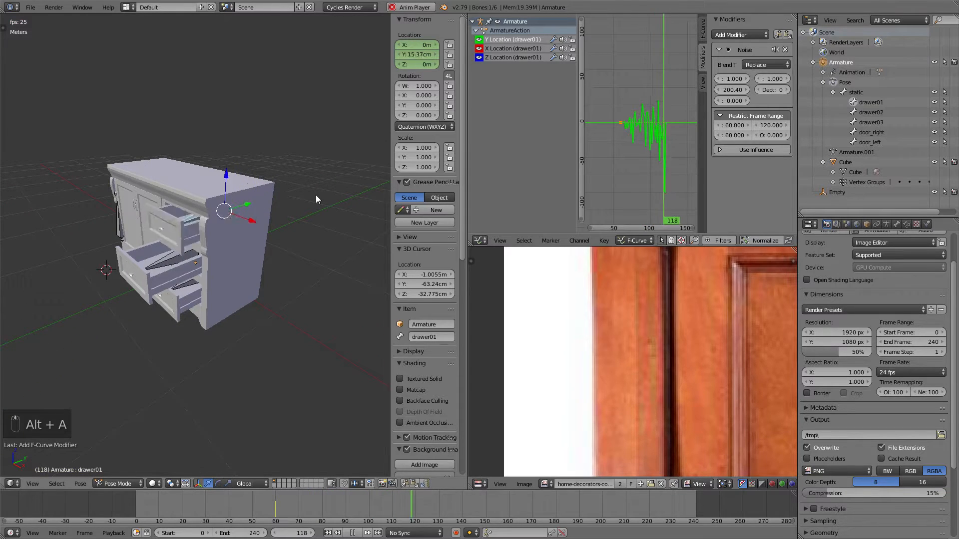
key(alt+a)
Return to frame 60 and set the Y Location noise strength to 1.
mouse_move(279, 510)
mouse_down()
mouse_move(424, 506)
mouse_move(275, 511)
mouse_up()
scroll(322, 293, up, 6)
click(732, 90)
text(1)
key(Return)
key(KP_Decimal)
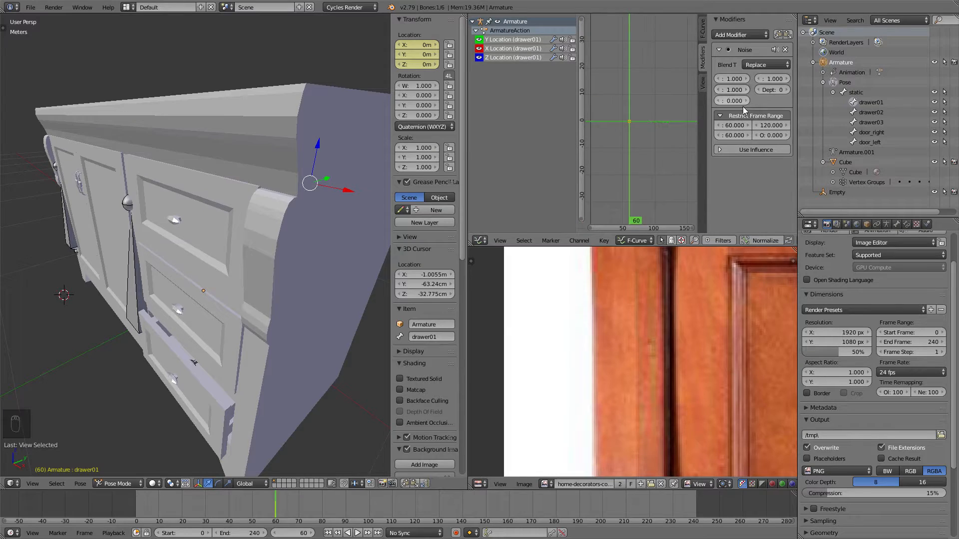
Copy the Noise modifier from drawer01's Y Location channel and paste it onto the X Location and Z Location channels.
click(779, 38)
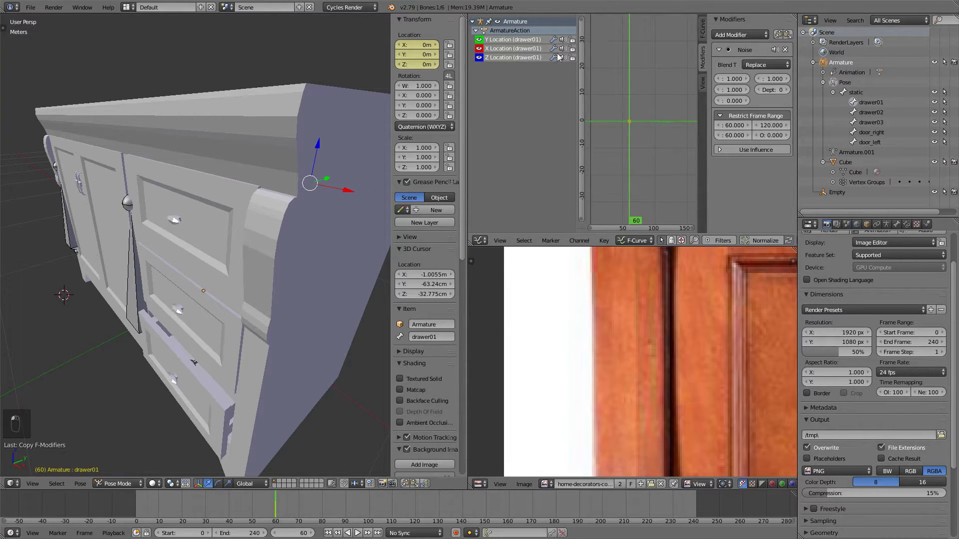
click(505, 50)
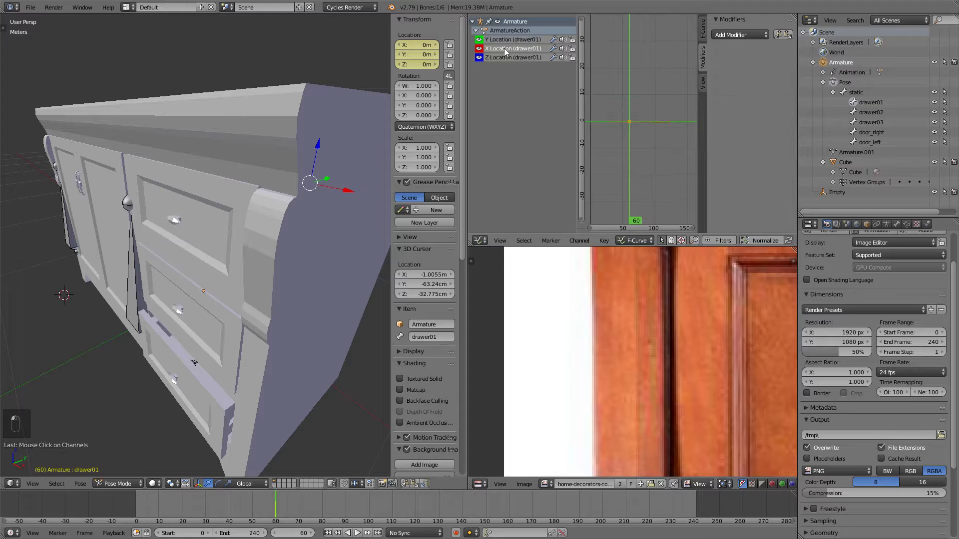
click(789, 36)
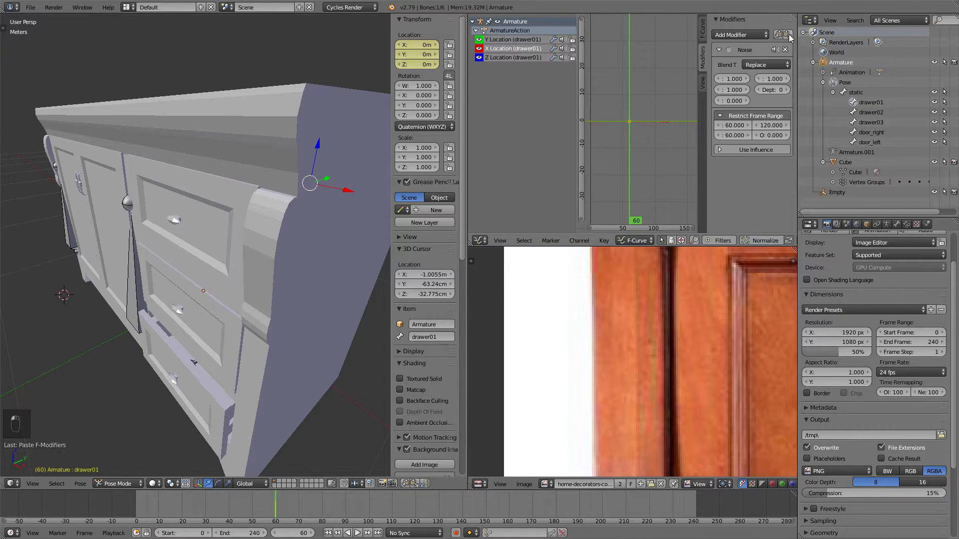
click(505, 58)
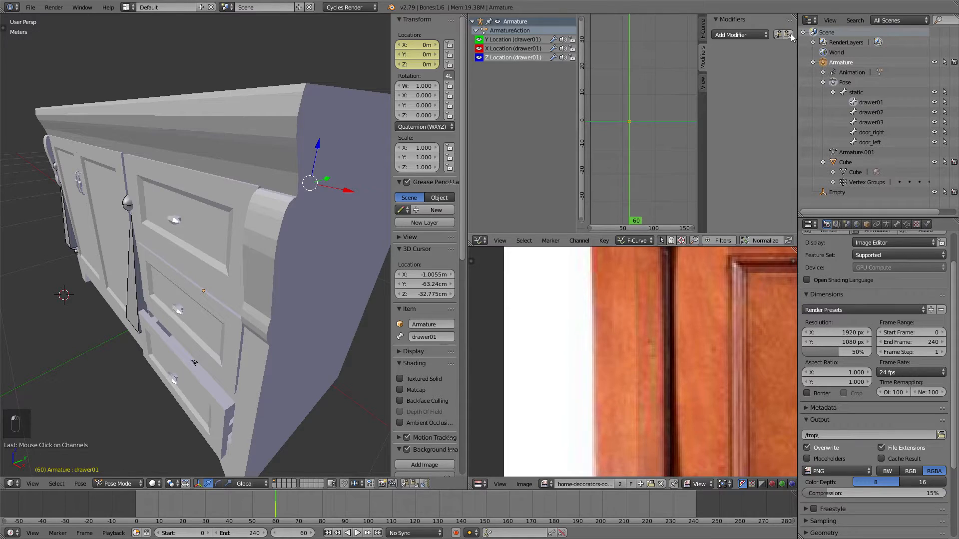
click(789, 34)
Remove the Noise modifier from the Y Location channel of drawer01.
click(510, 50)
click(515, 40)
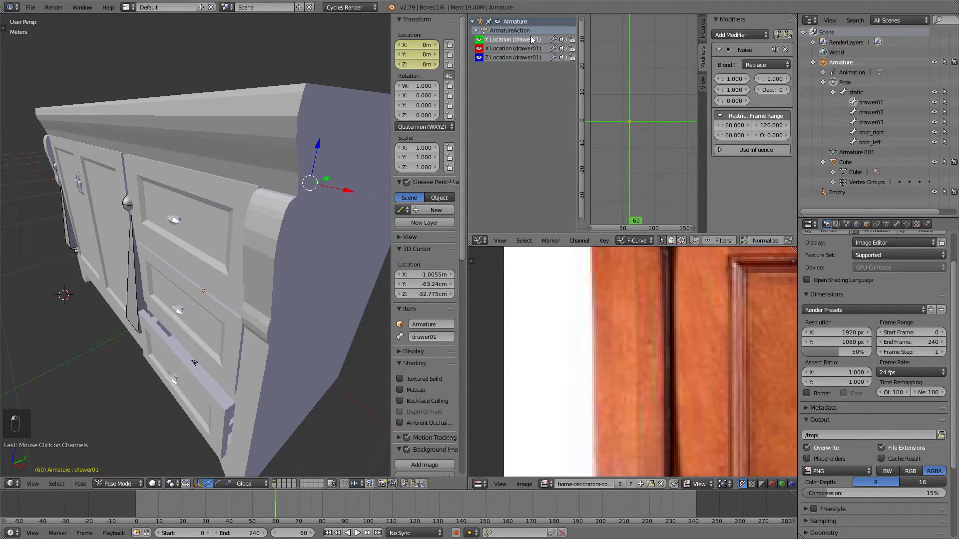
middle_drag(267, 125, 268, 132)
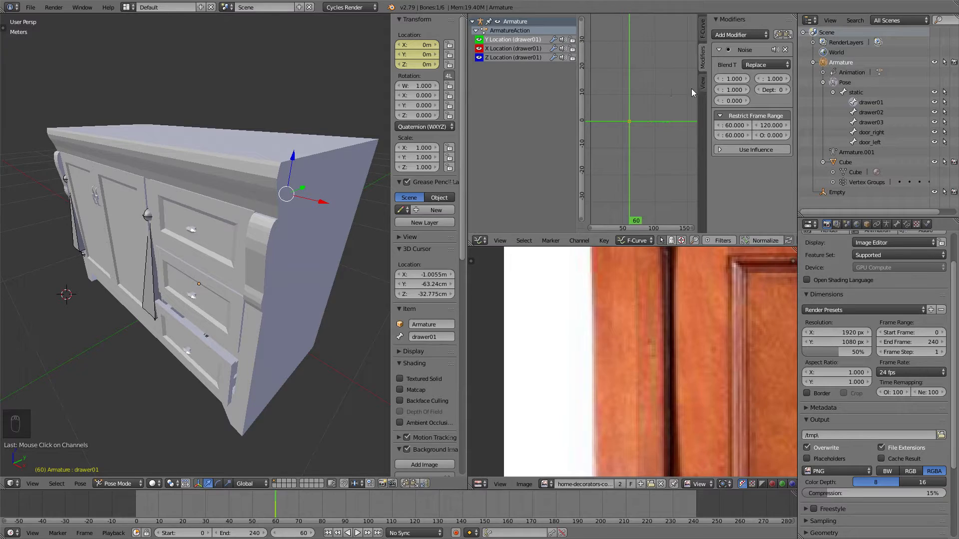
click(785, 50)
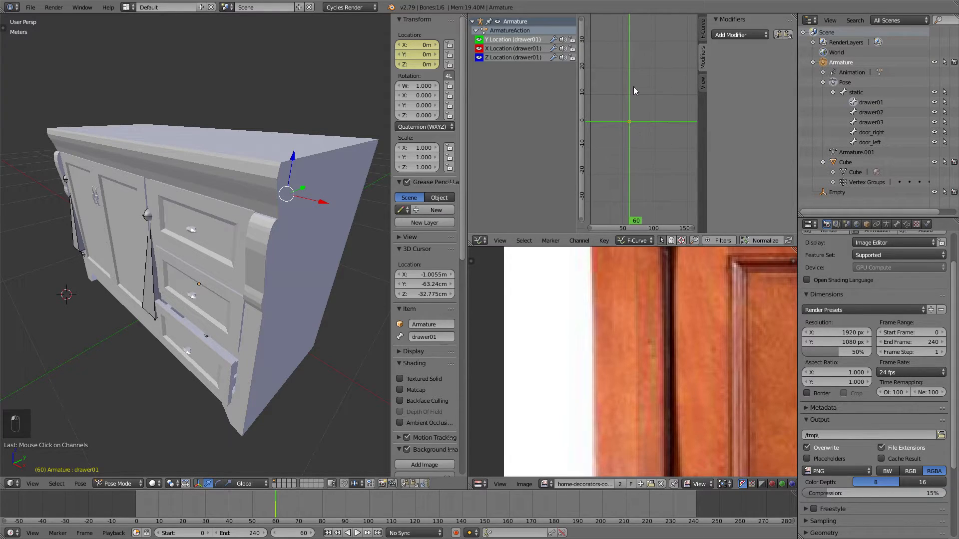
key(ctrl+z)
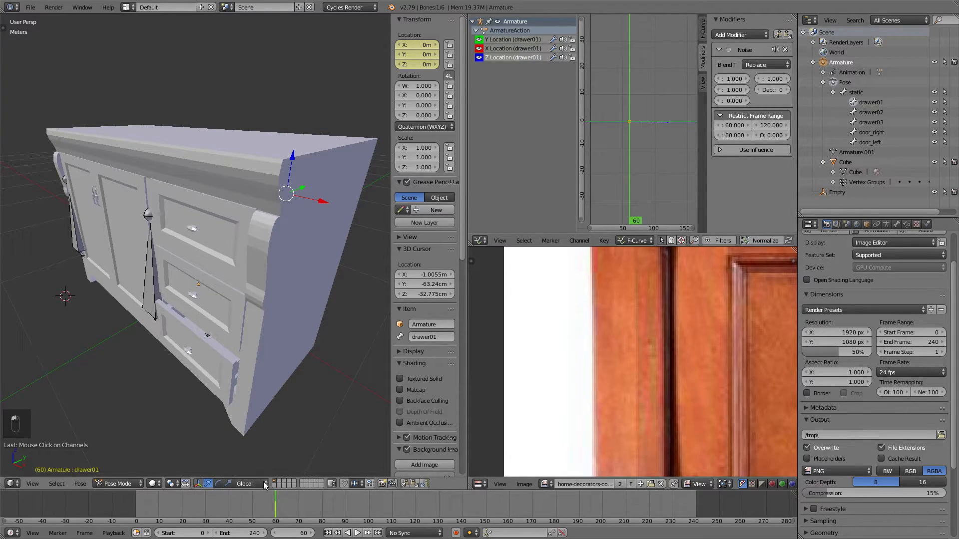
Play the animation to inspect the drawer's sideways and vertical noise up close, and go back to frame 60.
key(alt+a)
middle_drag(298, 300, 340, 284)
scroll(303, 268, up, 4)
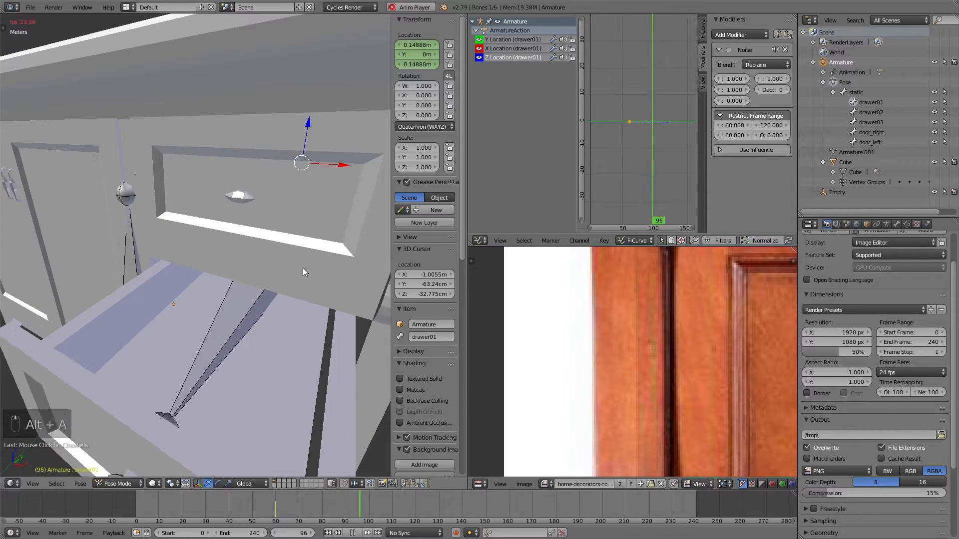
scroll(303, 268, down, 3)
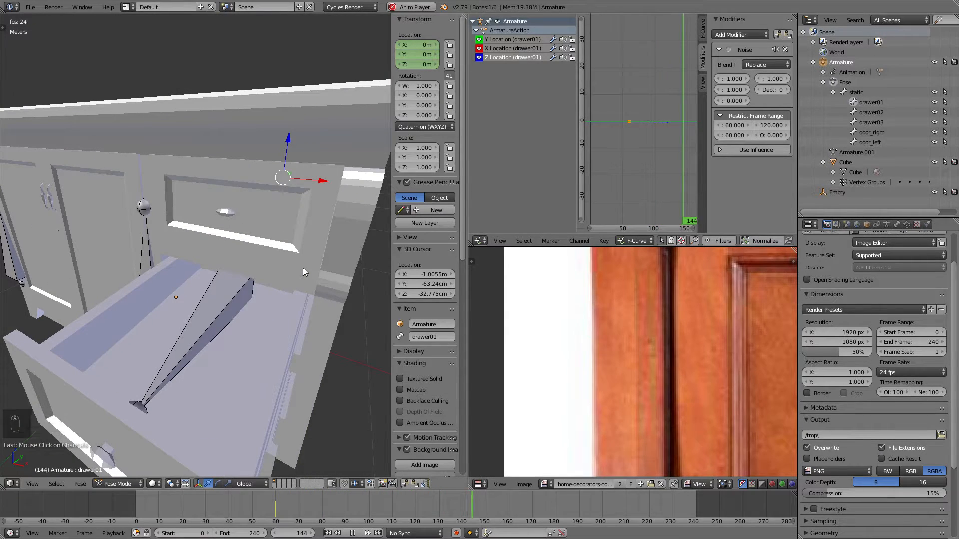
key(alt+a)
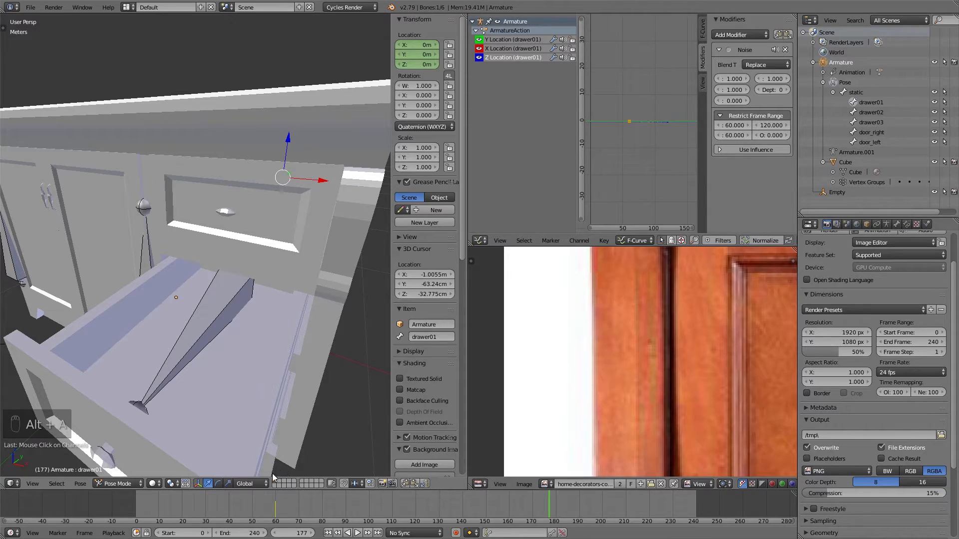
click(274, 508)
Switch the viewport to textured shading, replay the drawer animation from frame 60 and return to that frame.
scroll(269, 283, down, 6)
key(alt+z)
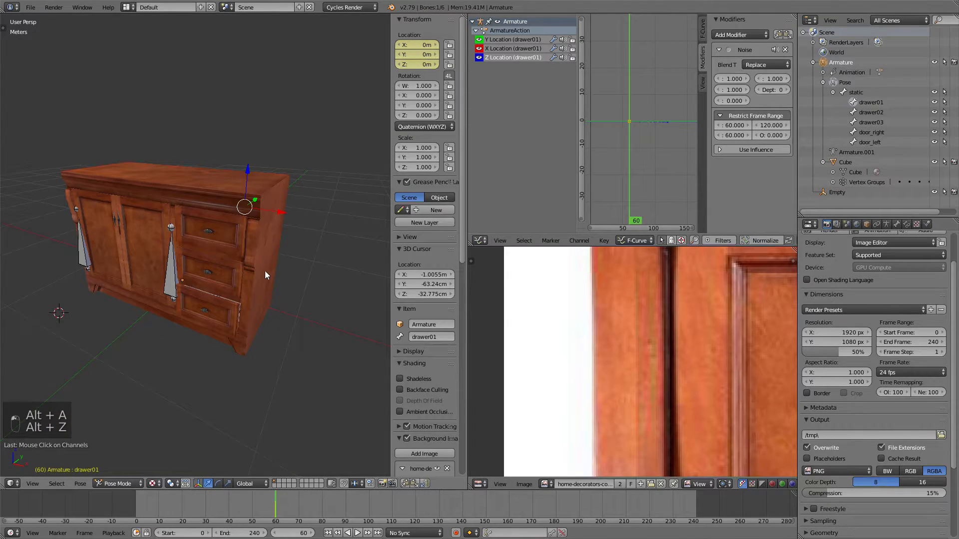
scroll(268, 270, up, 5)
key(alt+a)
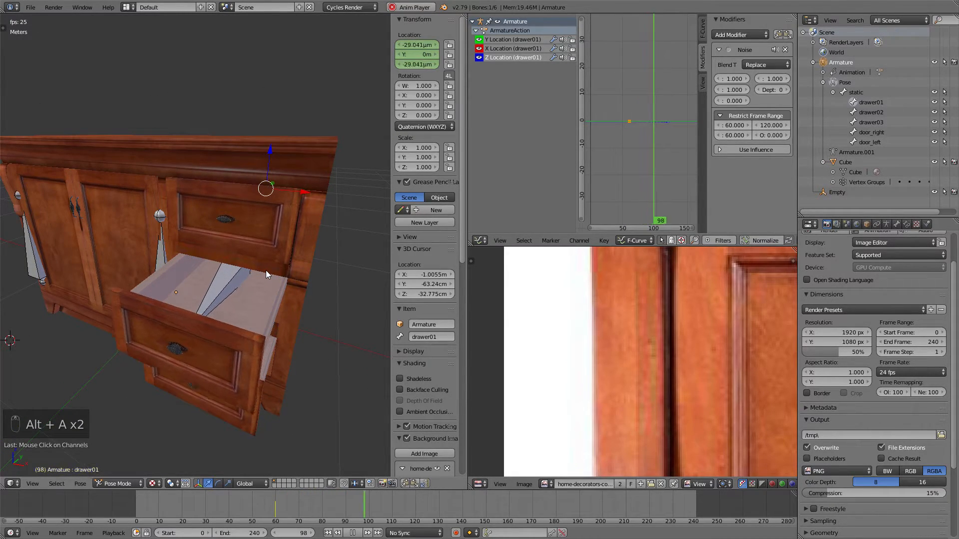
key(alt+a)
click(274, 505)
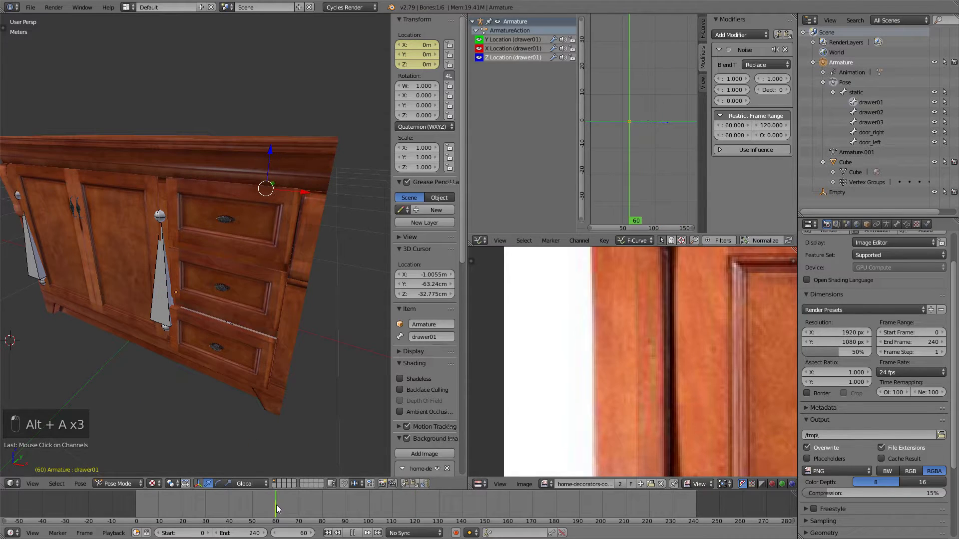
Set the noise strength to 2 on drawer01's Z Location and X Location channels.
click(732, 90)
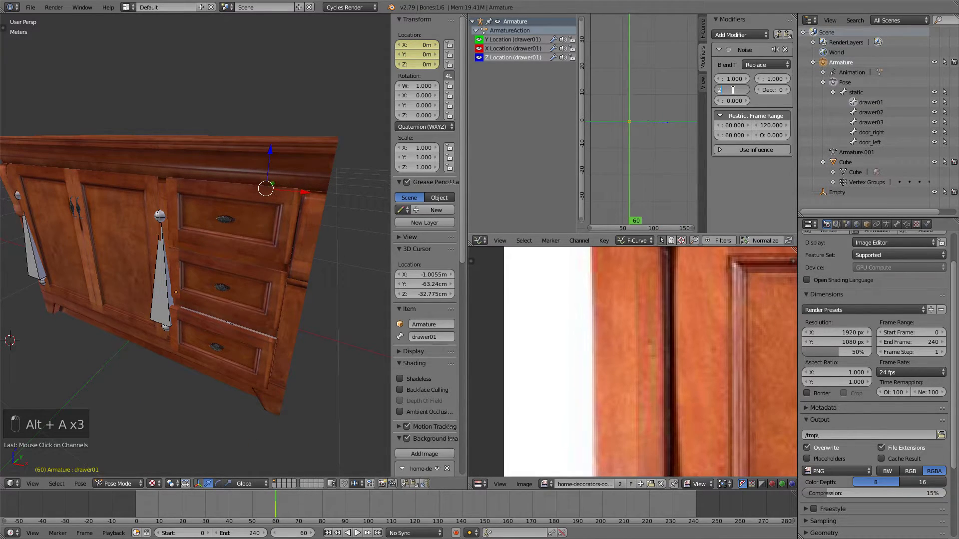
click(502, 48)
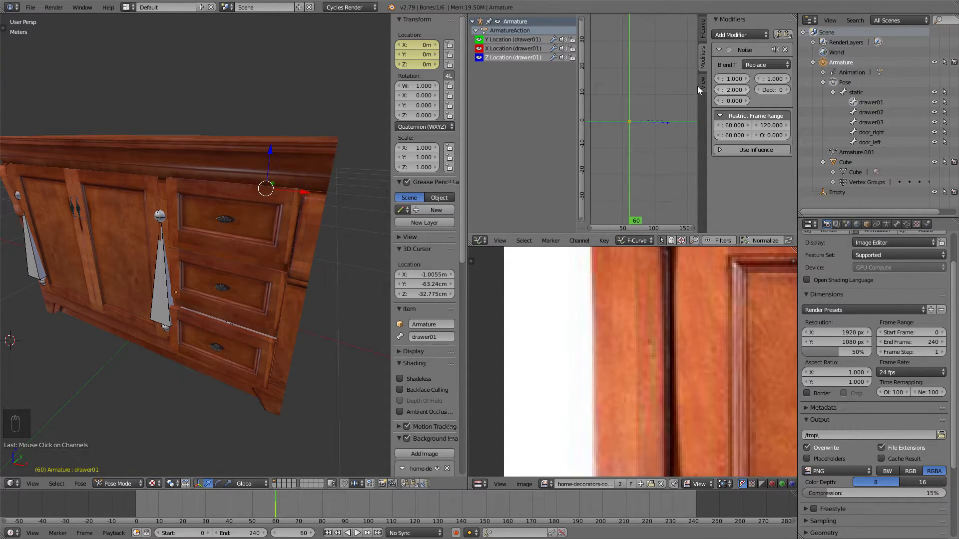
click(511, 47)
click(729, 91)
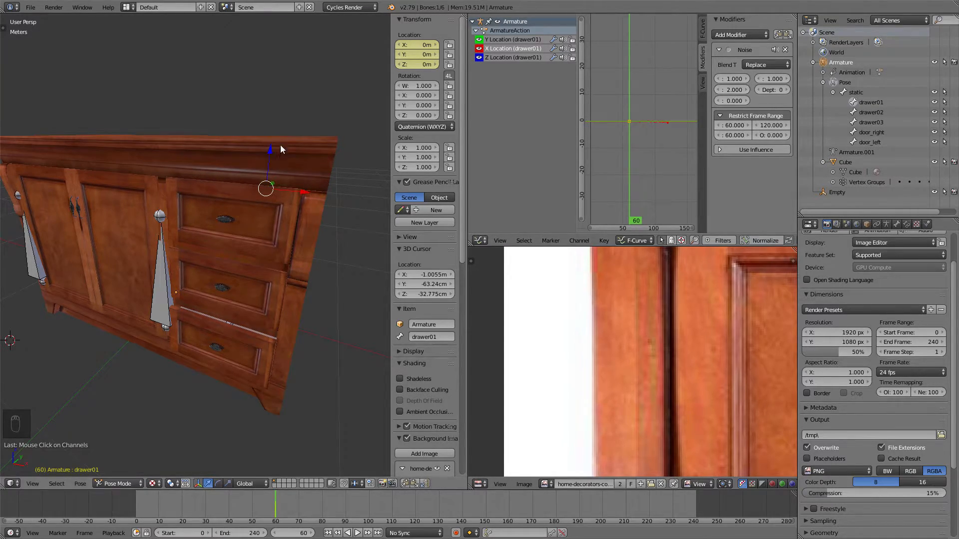
Replace the X Location channel's Noise modifier with a pasted copy and play the animation.
middle_drag(278, 149, 246, 160)
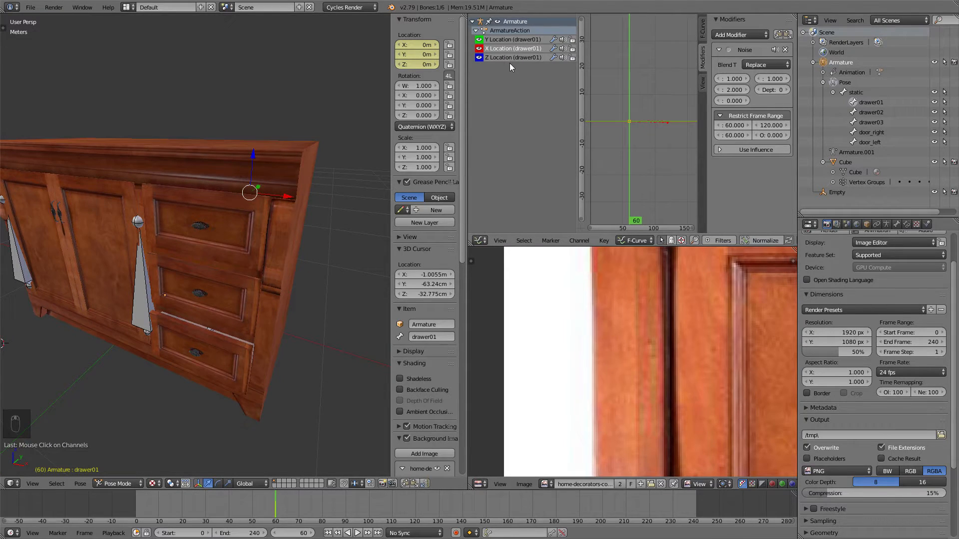
click(512, 48)
click(784, 49)
click(788, 35)
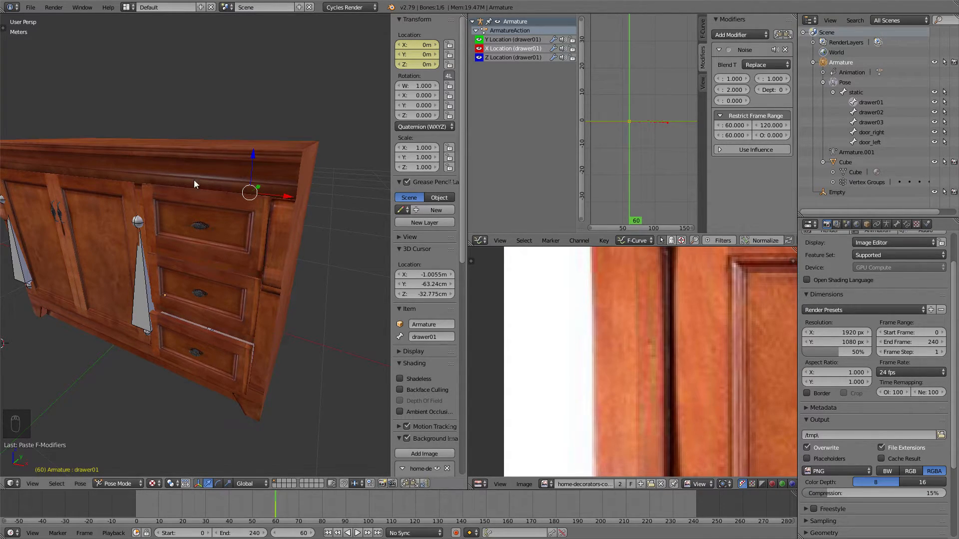
key(alt+a)
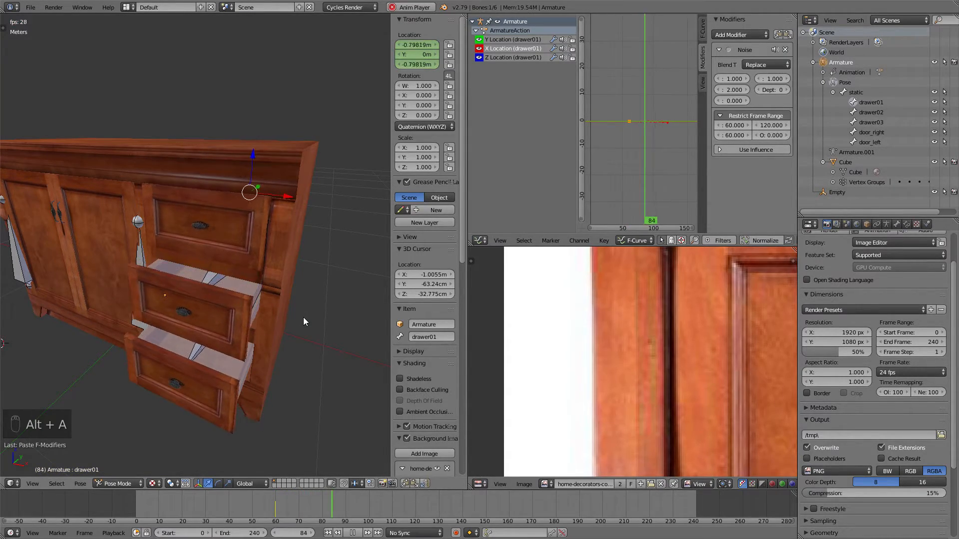
Stop the playback of the shaking drawer and return to frame 60.
scroll(288, 279, down, 2)
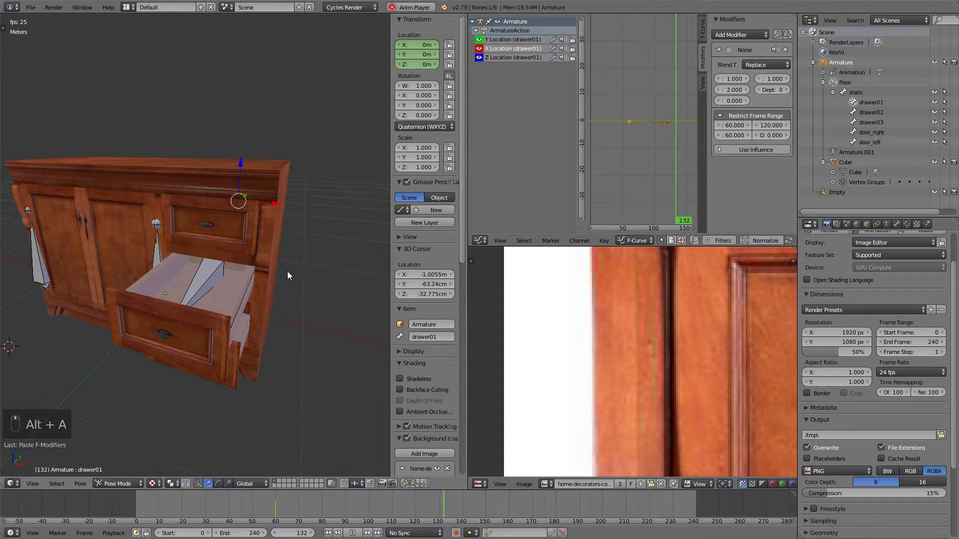
key(alt+a)
key(Down)
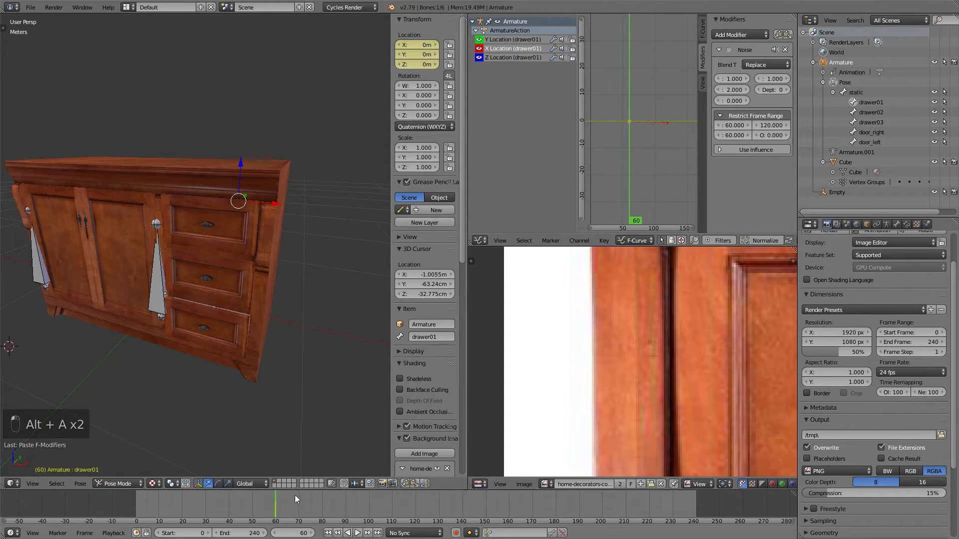
Enlarge the Graph Editor and compare the noise curves of drawer01's X Location and Z Location channels.
key(ctrl+space)
scroll(578, 175, up, 6)
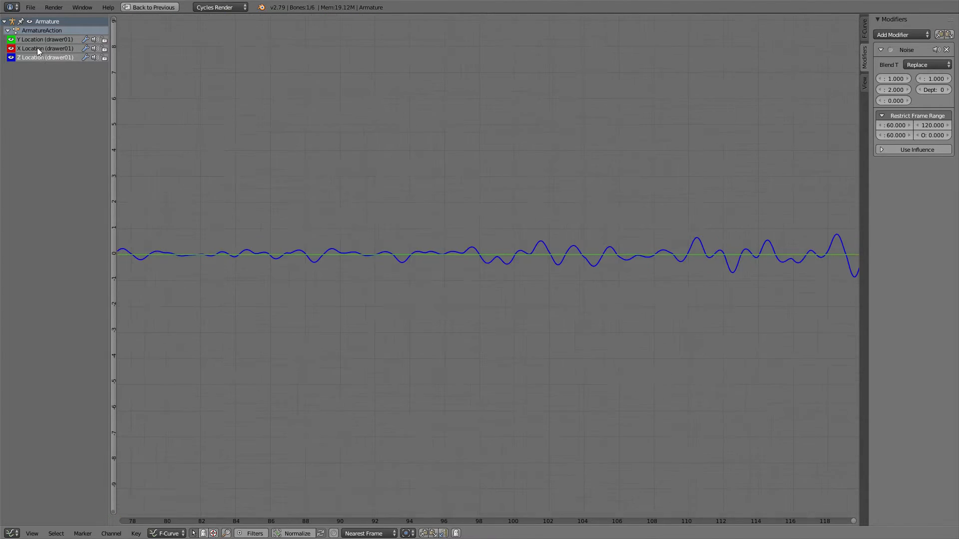
click(37, 48)
click(39, 57)
click(42, 49)
click(40, 57)
click(41, 50)
click(41, 56)
click(42, 48)
key(ctrl+space)
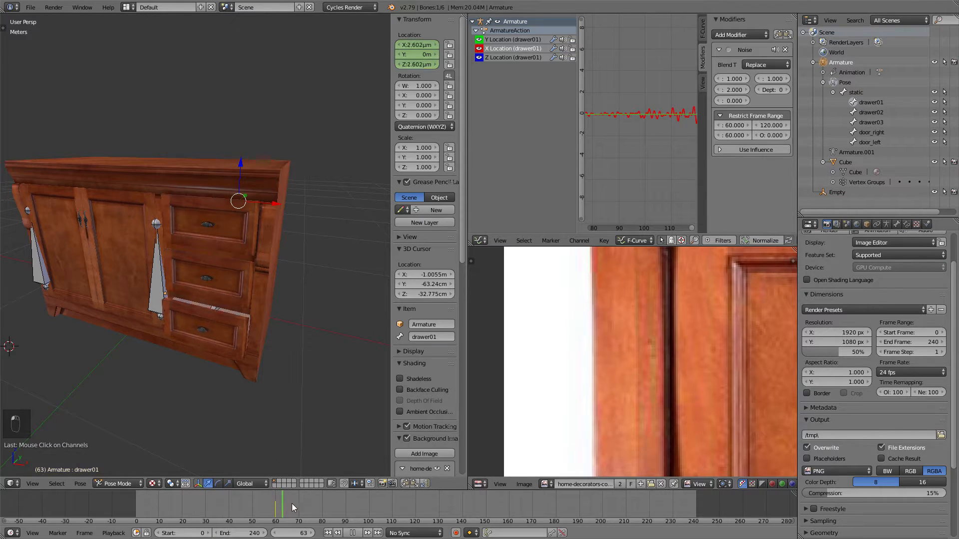
Set the X Location channel's noise offset to 64.8 and play the animation to check the shaking drawer.
drag(396, 511, 350, 520)
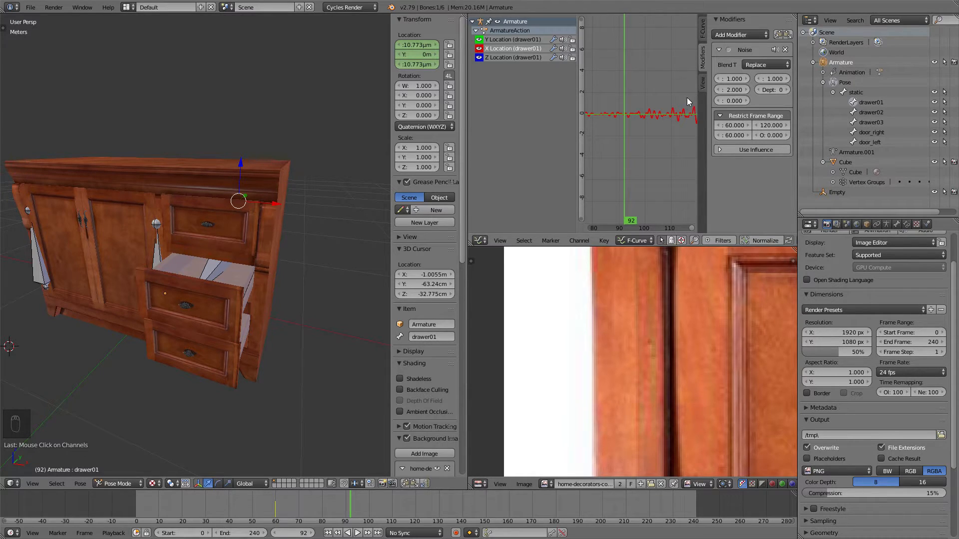
drag(724, 100, 943, 100)
key(alt+a)
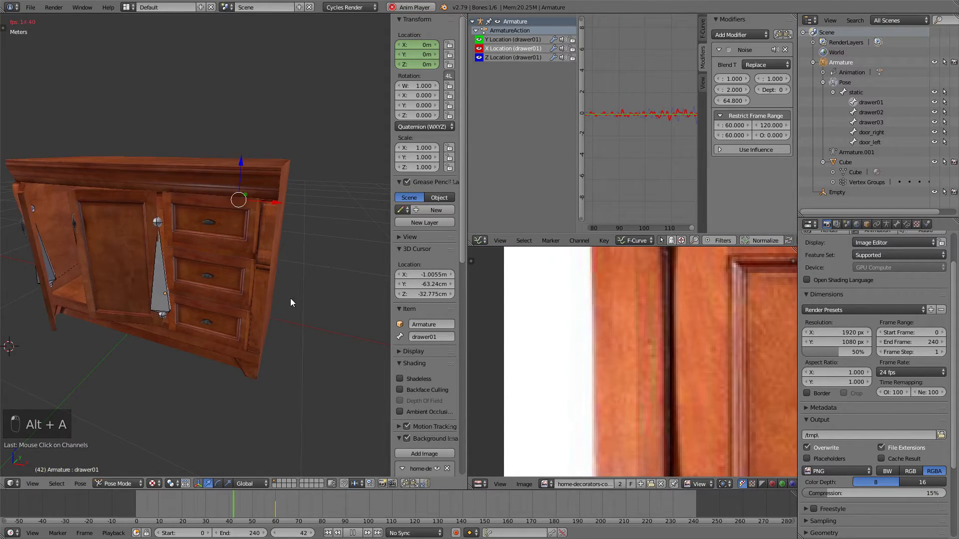
scroll(281, 288, up, 3)
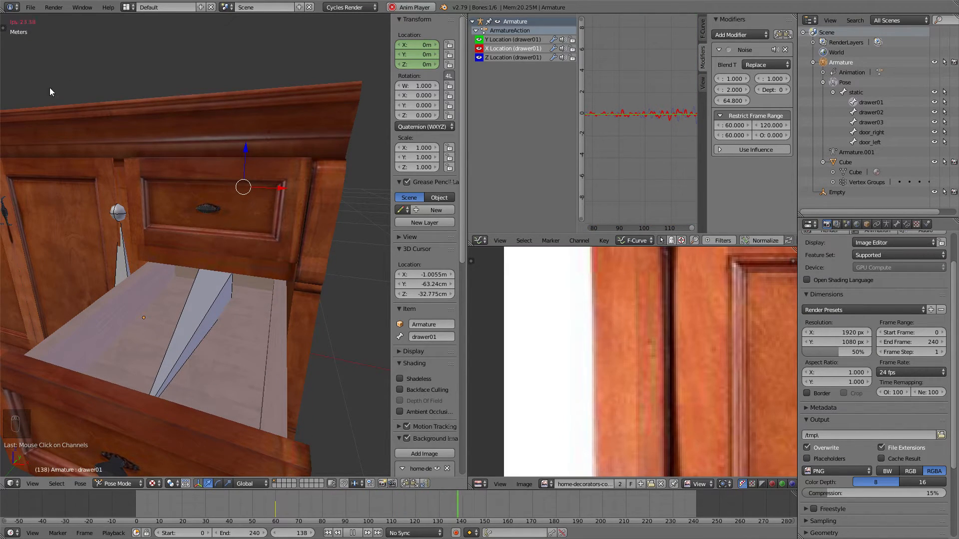
key(Escape)
Insert location and rotation keyframes for the drawer01 bone at frame 120.
scroll(328, 271, down, 4)
middle_drag(328, 271, 246, 264)
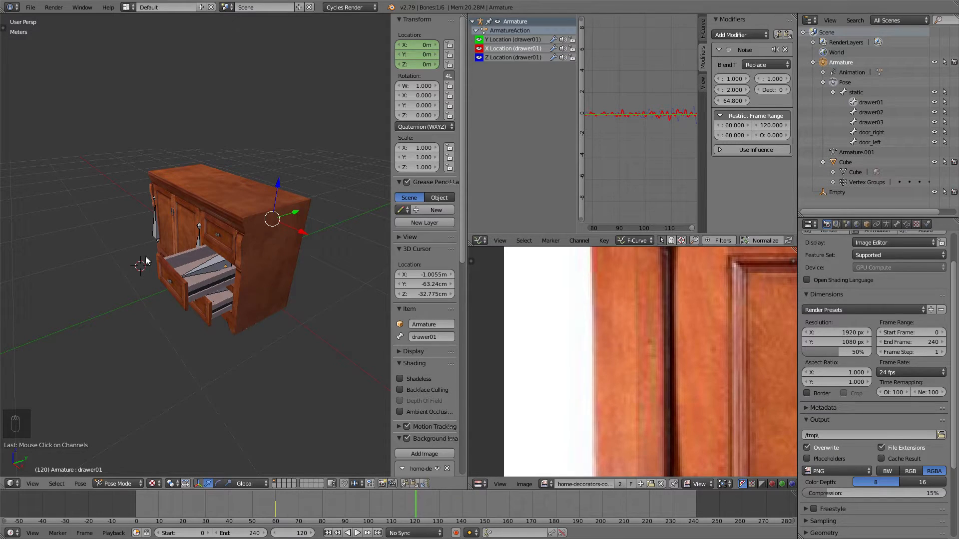
middle_drag(175, 263, 185, 257)
drag(282, 509, 409, 507)
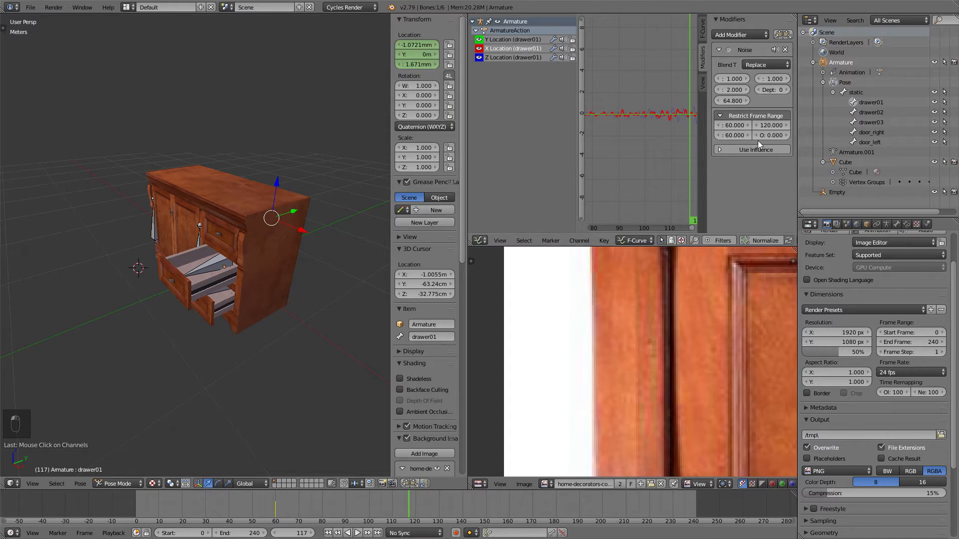
click(415, 499)
key(alt+a)
key(alt+a)
key(i)
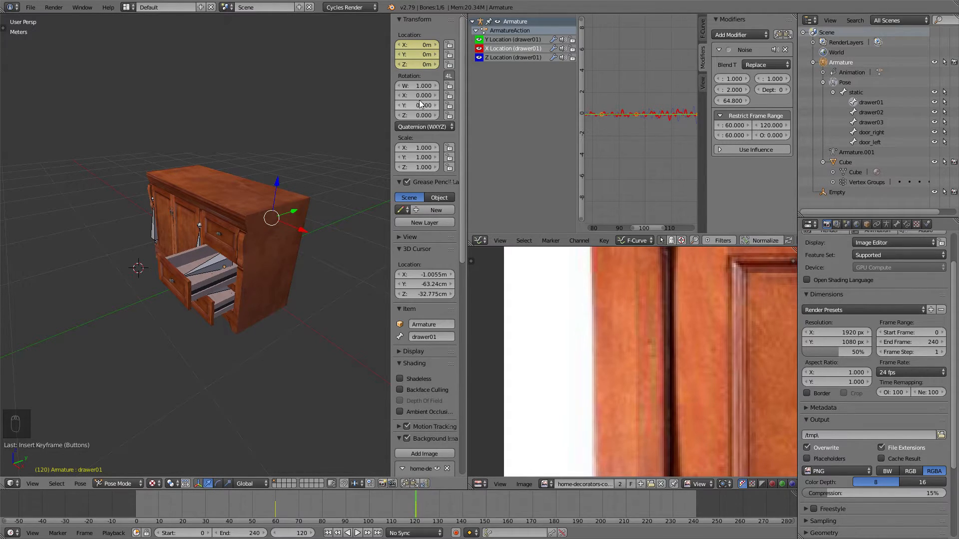
key(i)
Move the current frame to 130 and view the cabinet from its drawer side.
middle_drag(257, 221, 236, 207)
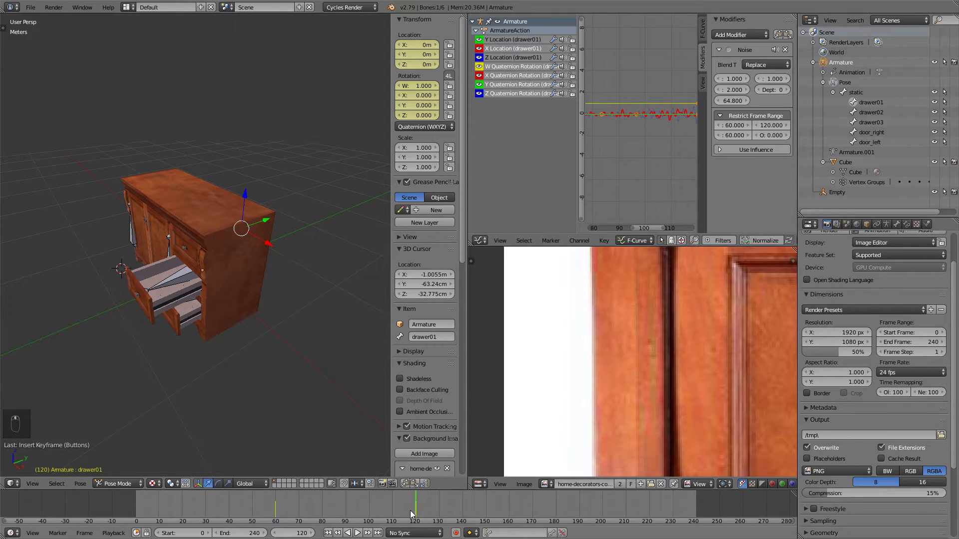
key(alt+a)
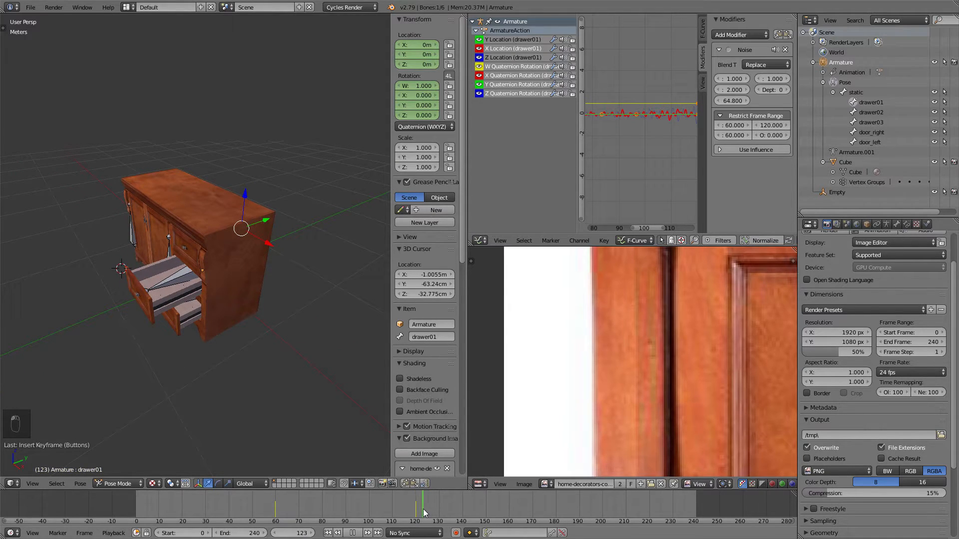
drag(450, 511, 440, 513)
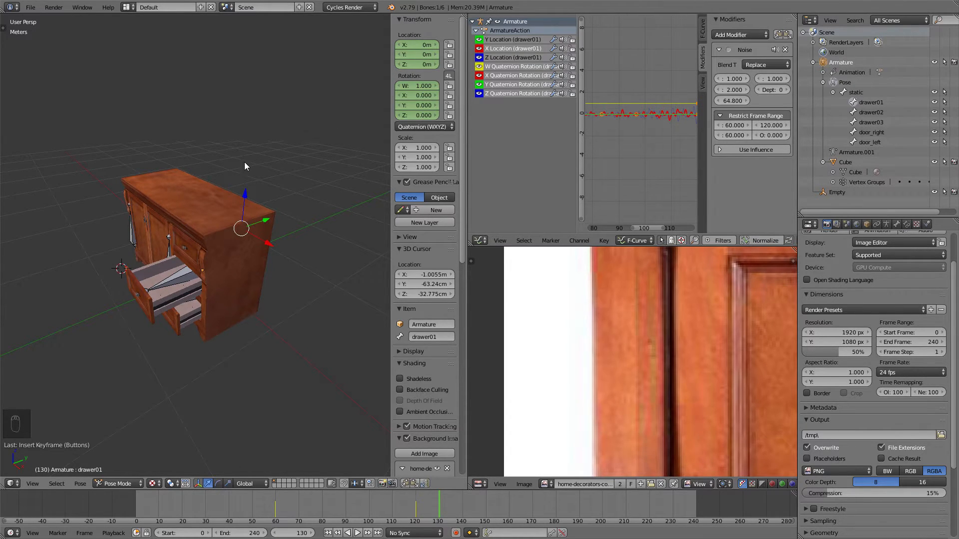
middle_drag(248, 160, 283, 158)
key(g)
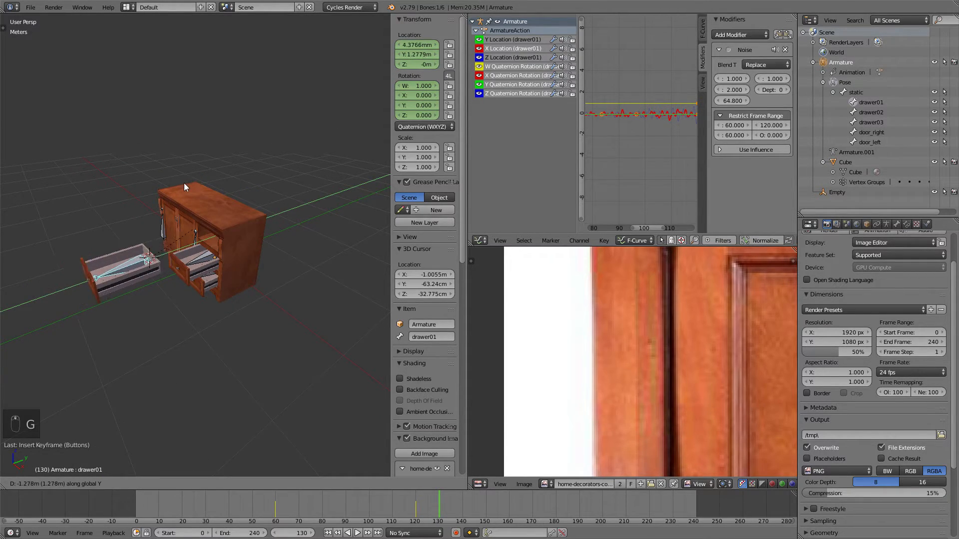
key(y)
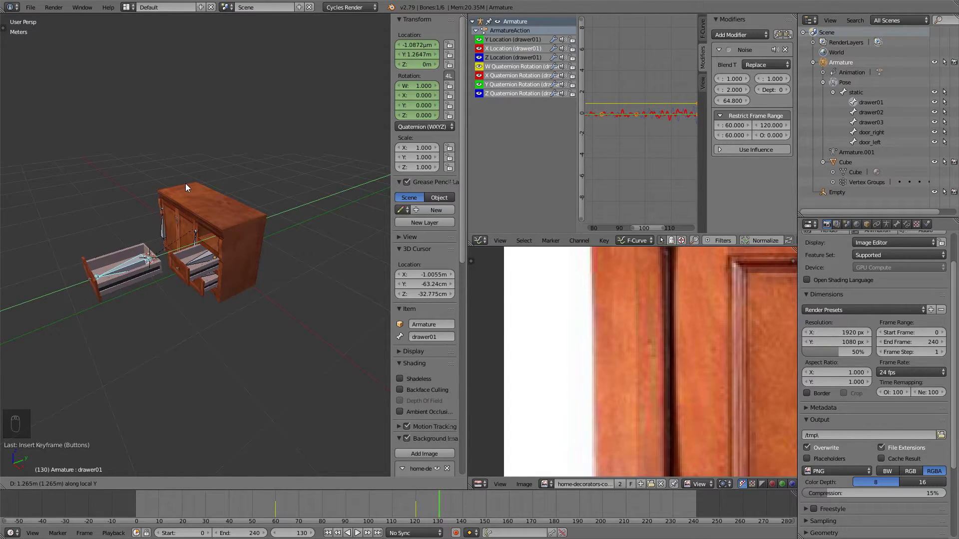
key(Escape)
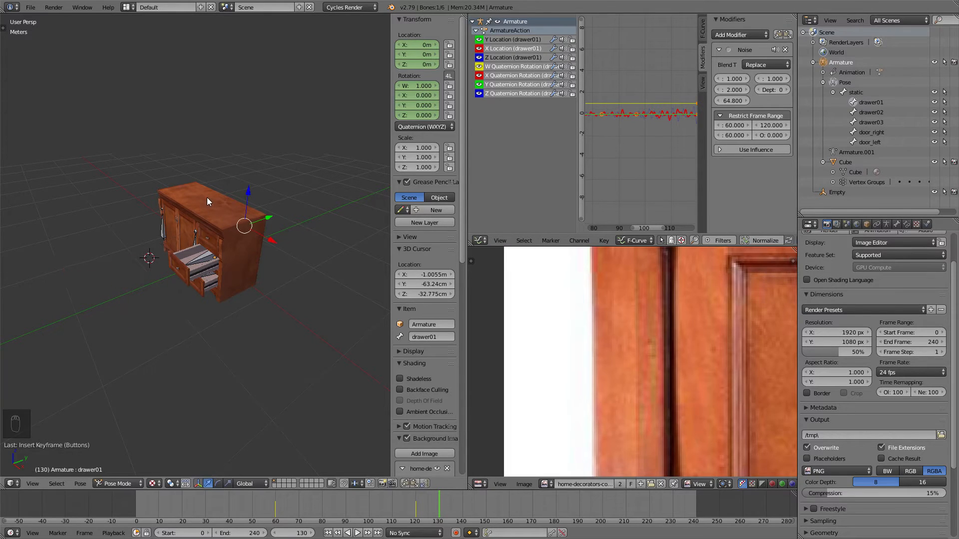
Pull the drawer01 bone about 1.26 m out of the cabinet along Y and set its X location to 0.
key(g)
key(y)
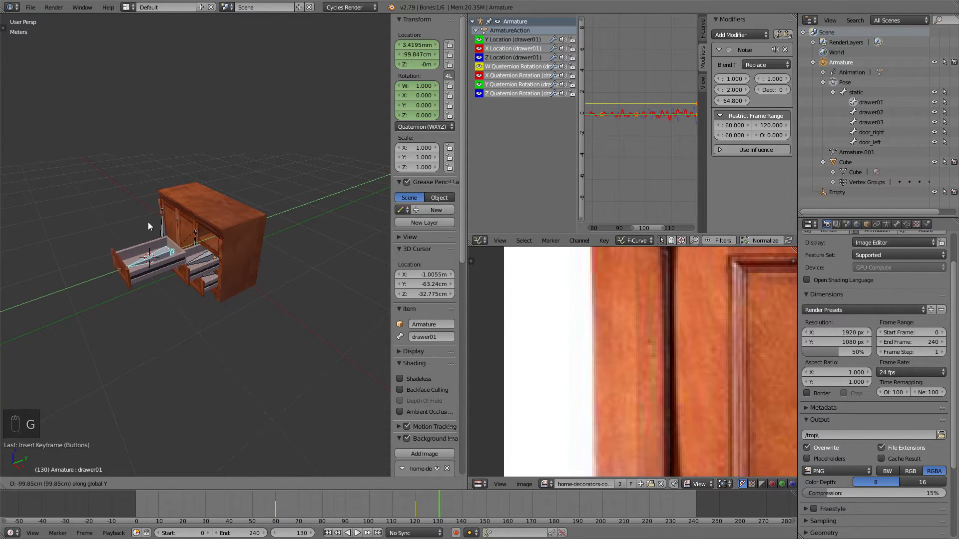
click(126, 229)
middle_drag(127, 229, 175, 209)
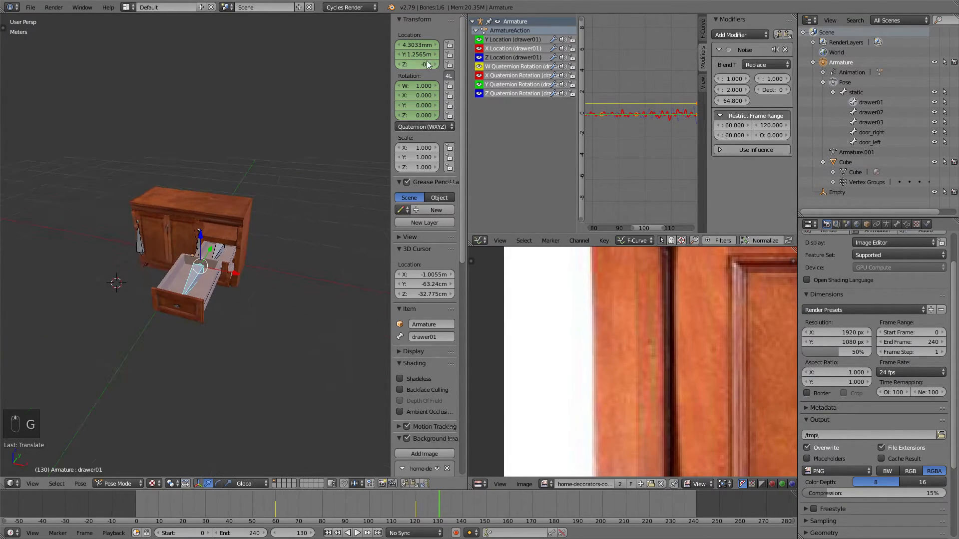
click(419, 41)
text(0)
key(Return)
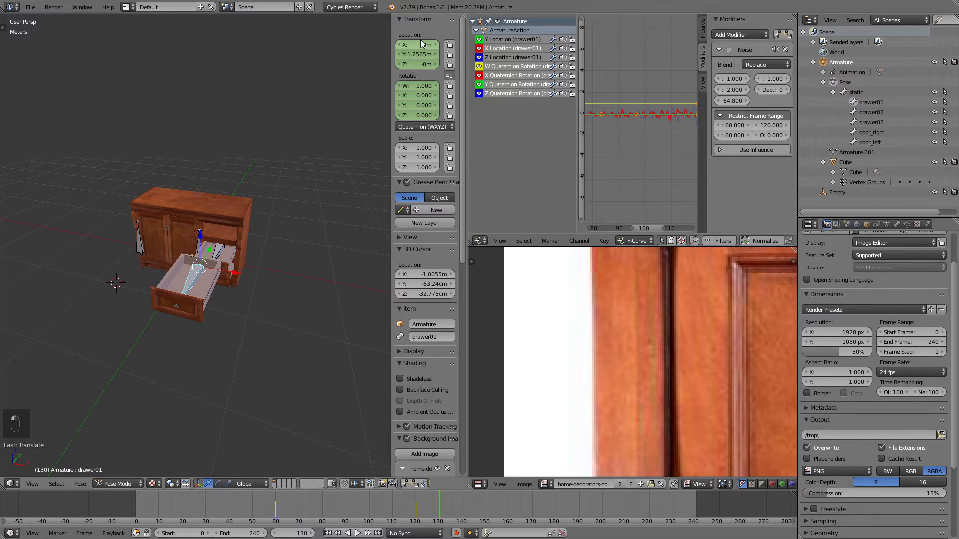
Insert location and rotation keyframes for the pulled-out drawer01 bone at frame 130.
middle_drag(310, 118, 249, 178)
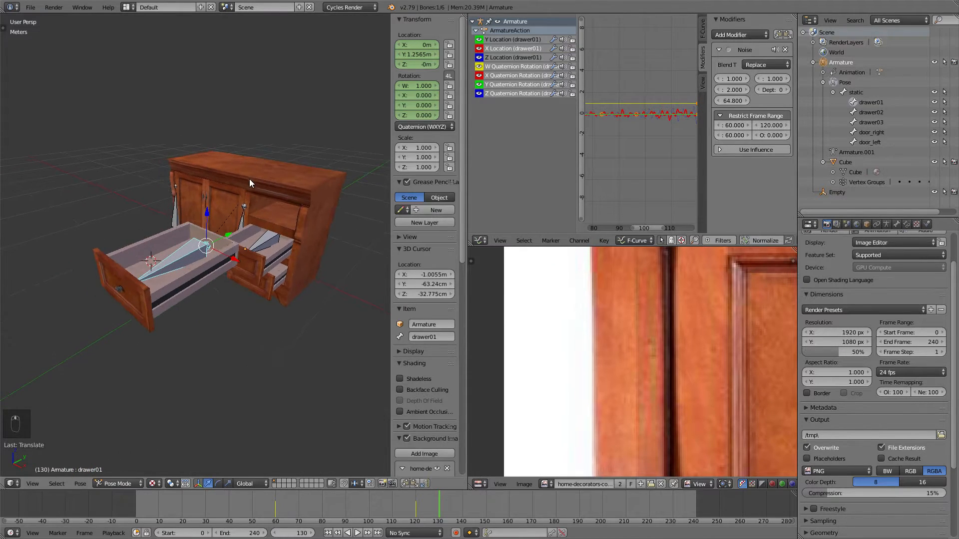
key(i)
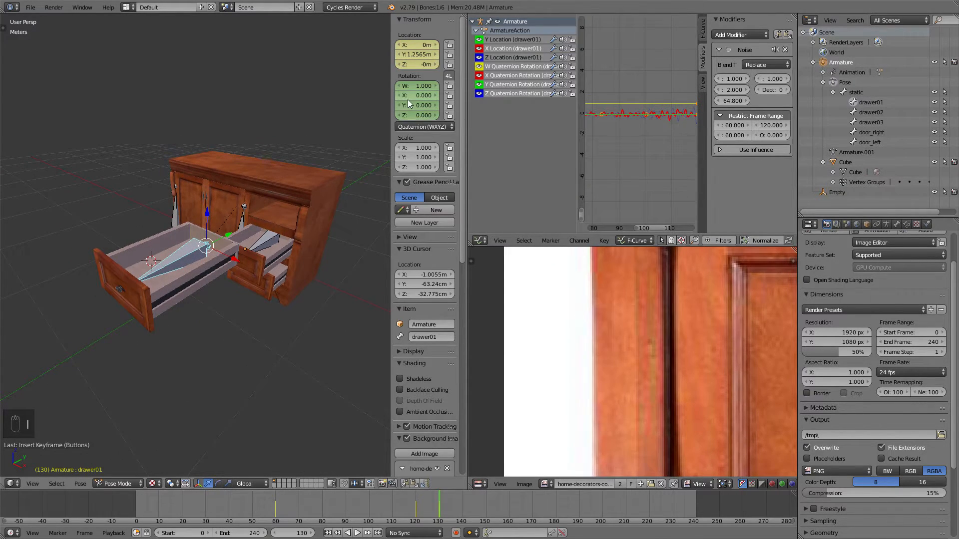
key(i)
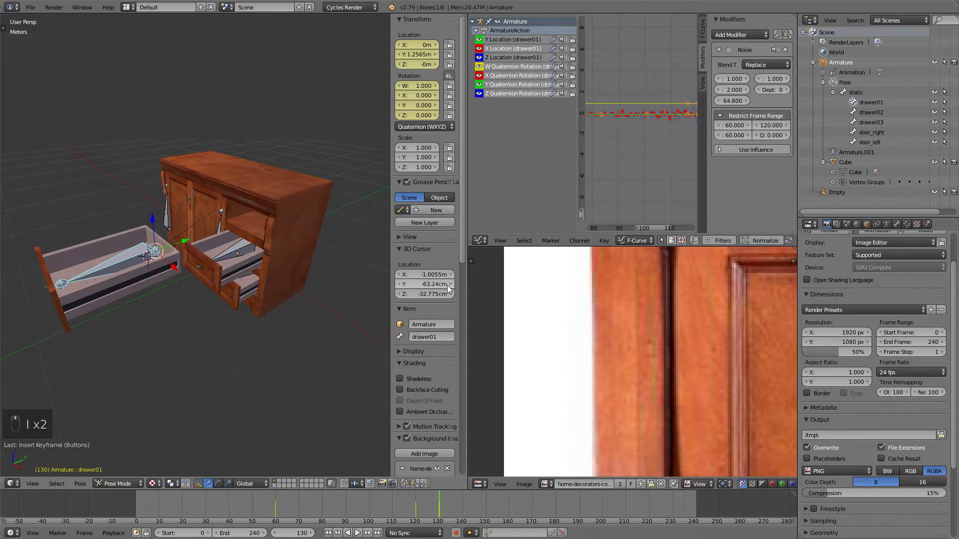
Play the drawer's pull-out motion repeatedly from around frame 120 and return to frame 120.
click(415, 504)
key(alt+a)
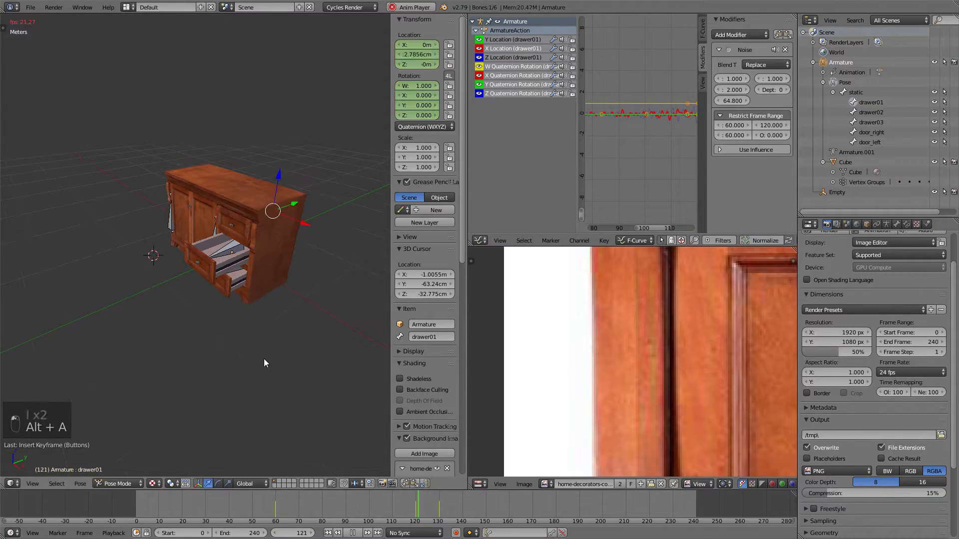
key(alt+a)
click(415, 505)
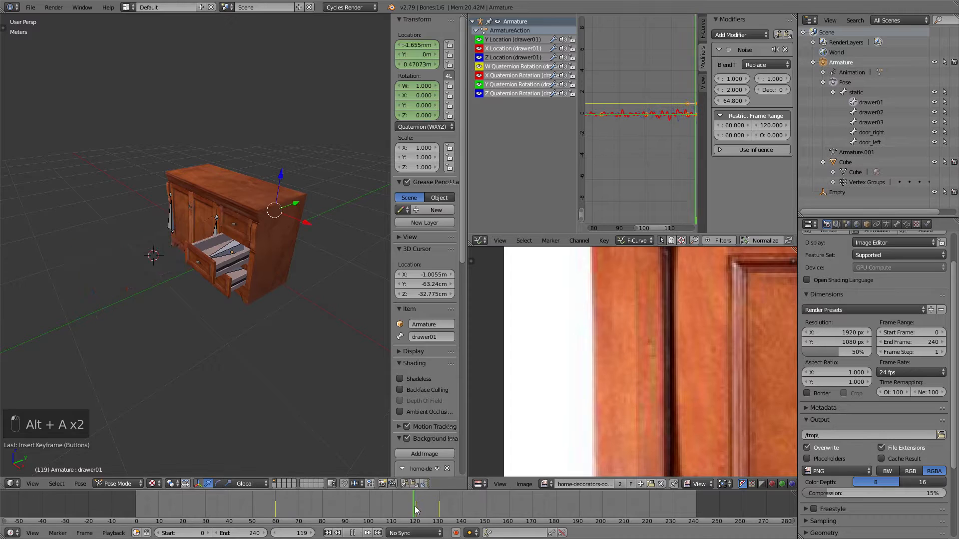
key(alt+a)
key(alt+a)
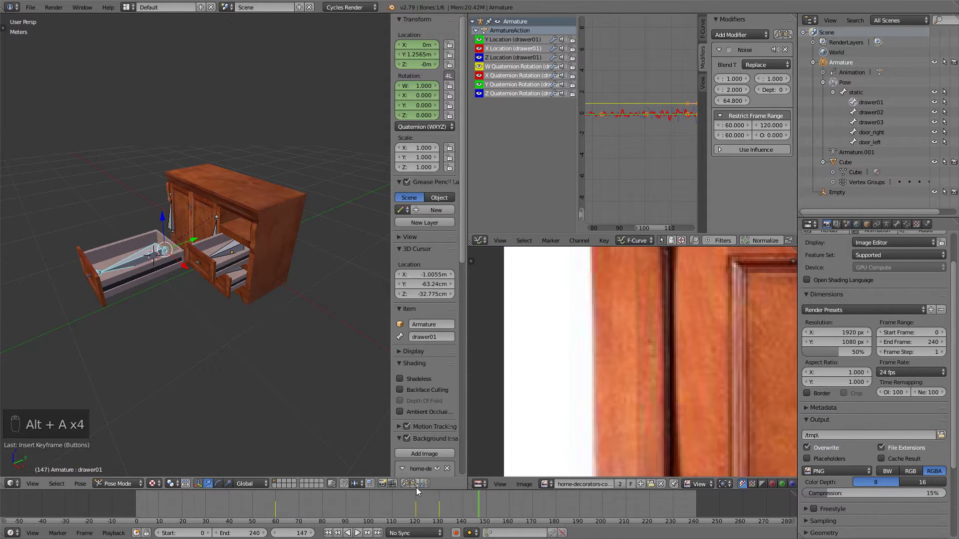
click(416, 507)
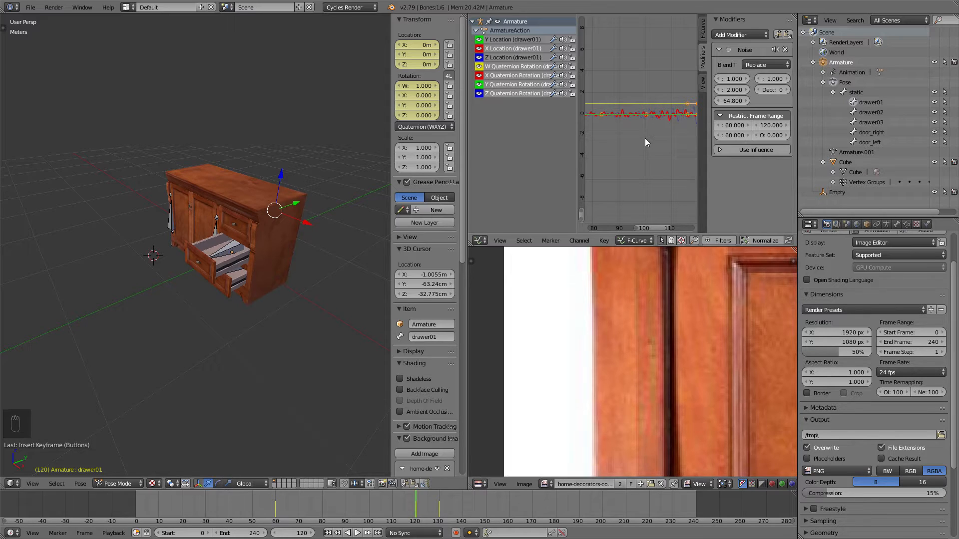
Enlarge the Graph Editor, fit all curves in view and select drawer01's Y Location keyframe at frame 130.
key(ctrl+space)
scroll(632, 173, down, 5)
key(Home)
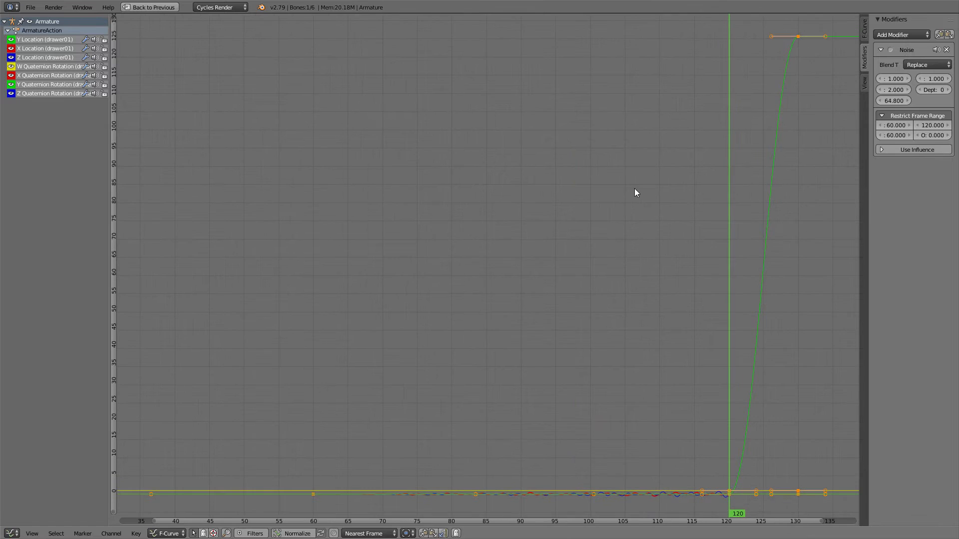
key(a)
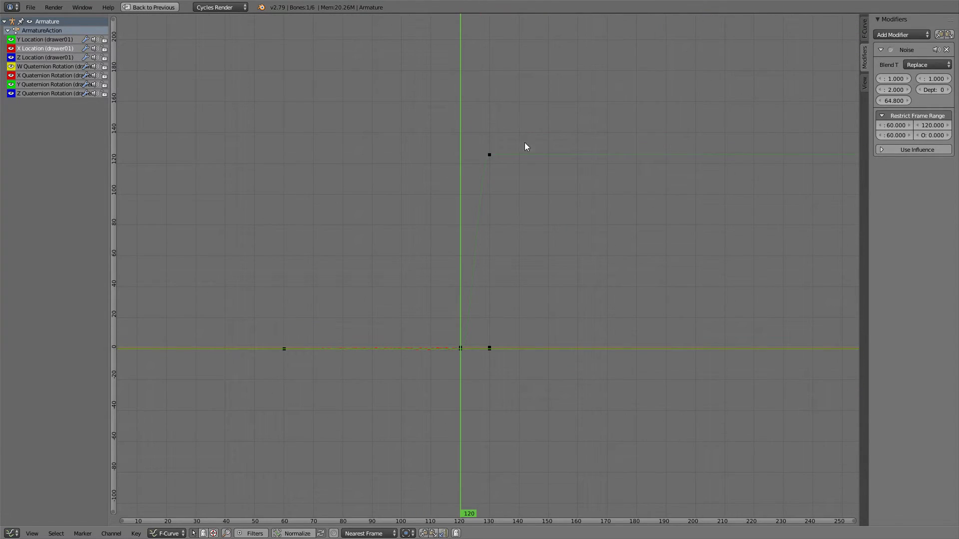
right_click(490, 154)
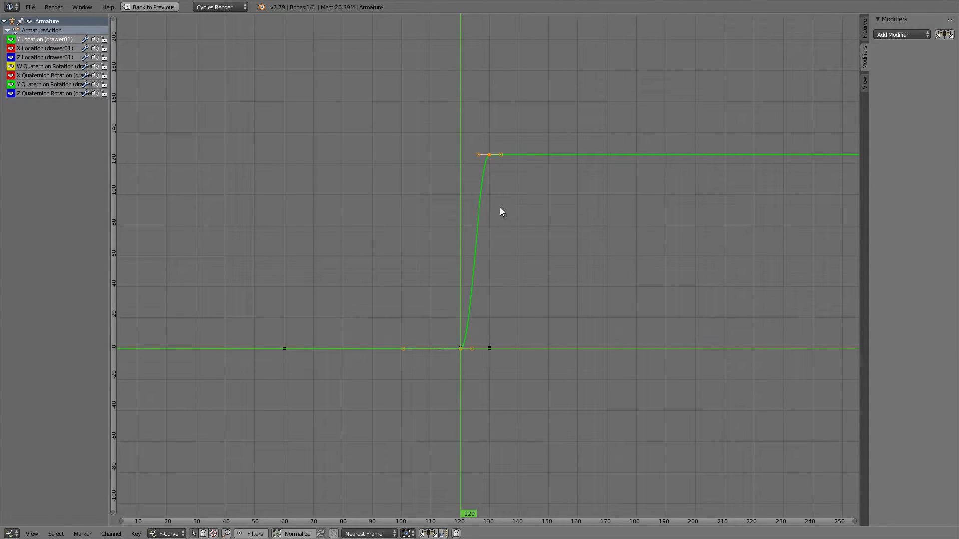
key(KP_Decimal)
Select the Y Location keyframe's right handle at frame 120 and try to steepen the curve with it.
middle_drag(583, 203, 434, 215)
middle_drag(542, 238, 484, 243)
right_click(337, 507)
right_click(334, 508)
middle_drag(395, 454, 431, 363)
right_click(371, 420)
right_click(371, 420)
right_click(371, 420)
key(r)
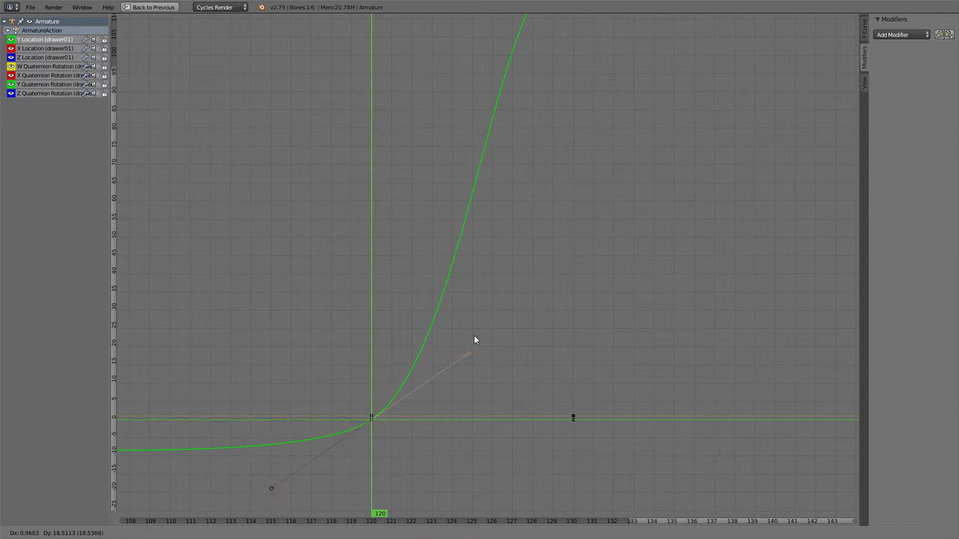
key(Escape)
Set the Y Location keyframe at frame 120 to Quartic interpolation with Ease Out easing.
key(Home)
middle_drag(607, 107, 578, 139)
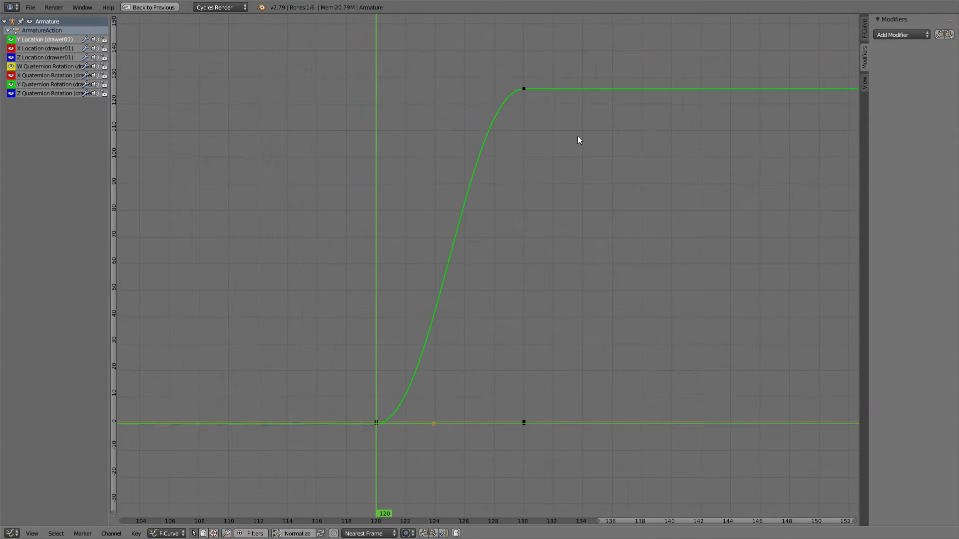
click(863, 27)
click(918, 110)
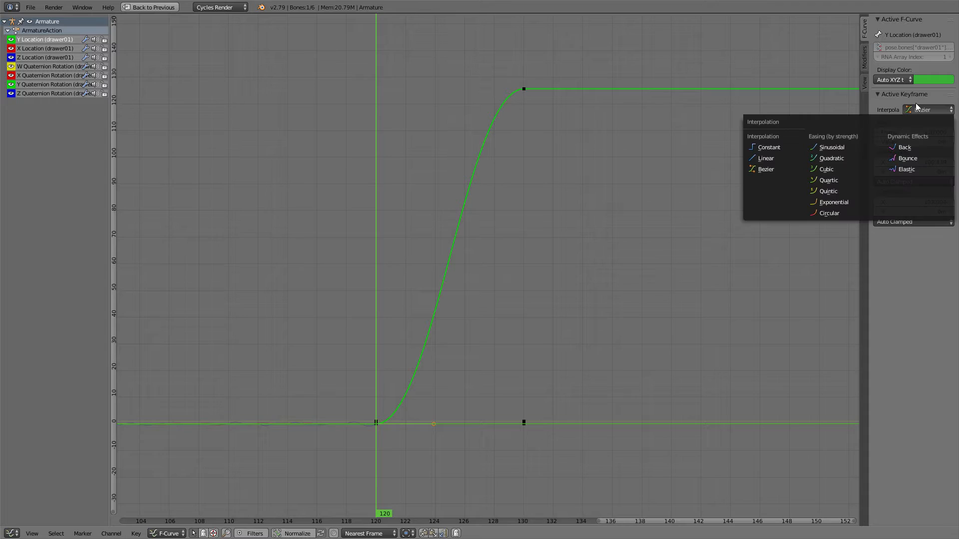
click(828, 182)
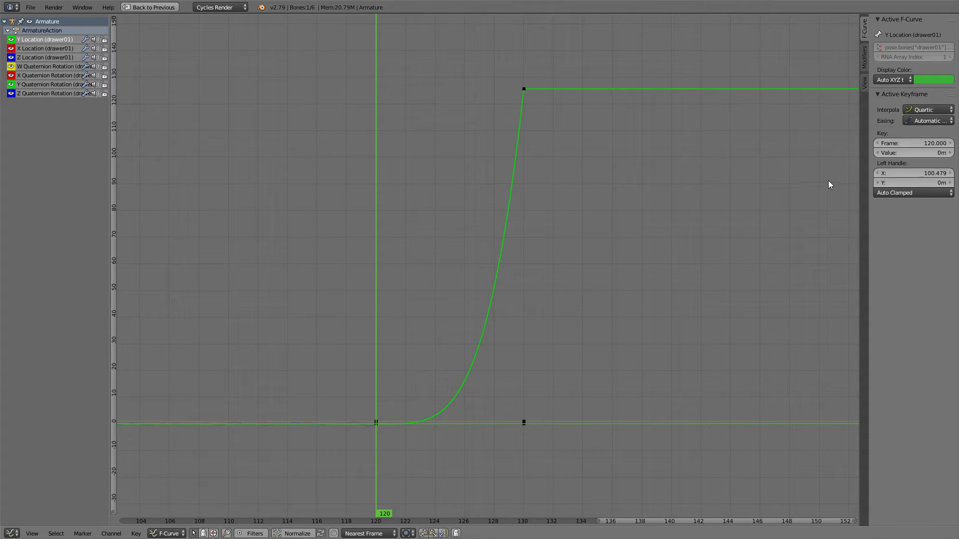
click(924, 122)
click(918, 86)
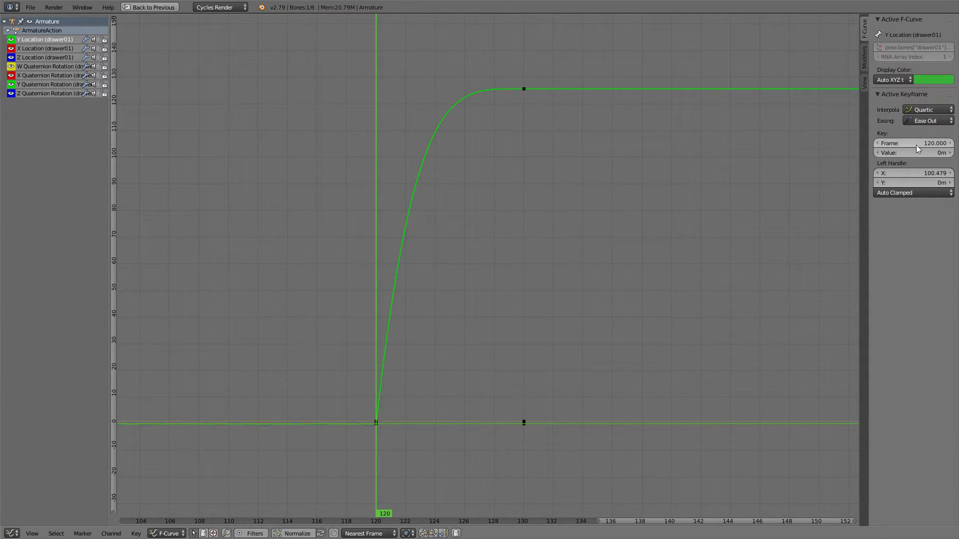
Return to the full layout, play the drawer's pull-out motion and scrub past frame 150 to check the new easing.
click(146, 8)
key(alt+a)
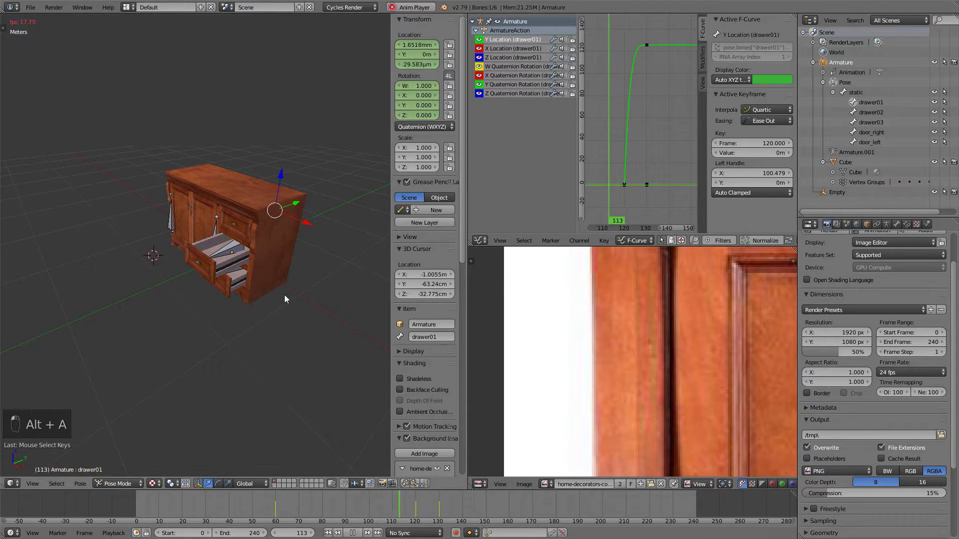
middle_drag(284, 295, 271, 281)
key(alt+a)
drag(405, 489, 490, 512)
middle_drag(241, 293, 319, 295)
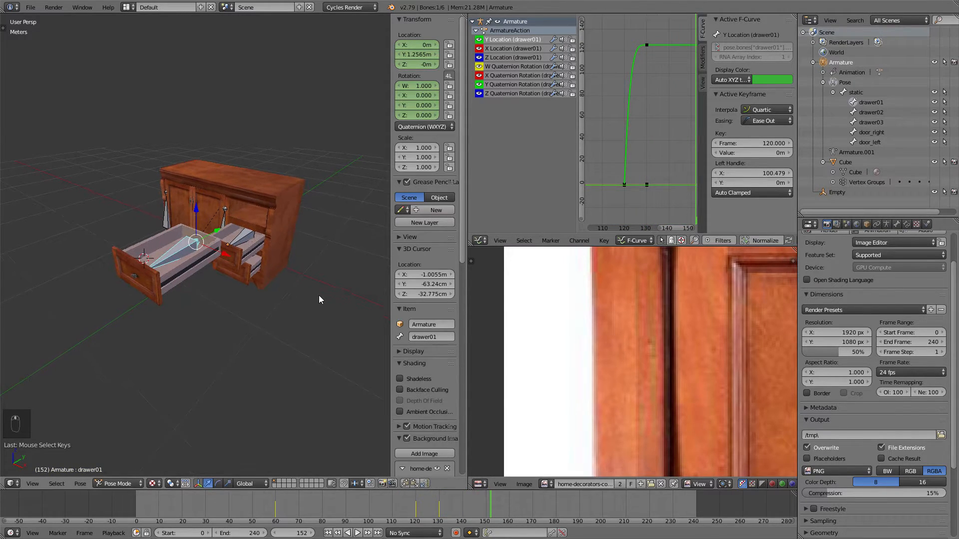
Insert a rotation keyframe for the drawer01 bone at frame 122.
mouse_move(420, 512)
mouse_down()
mouse_move(430, 511)
mouse_move(419, 513)
mouse_up()
scroll(280, 340, up, 4)
middle_drag(260, 310, 204, 253)
click(307, 533)
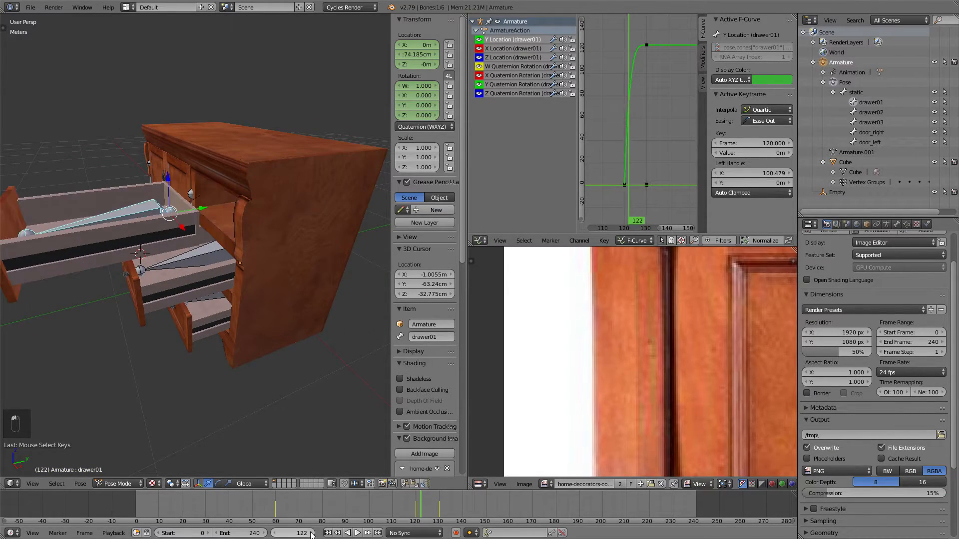
scroll(244, 340, up, 1)
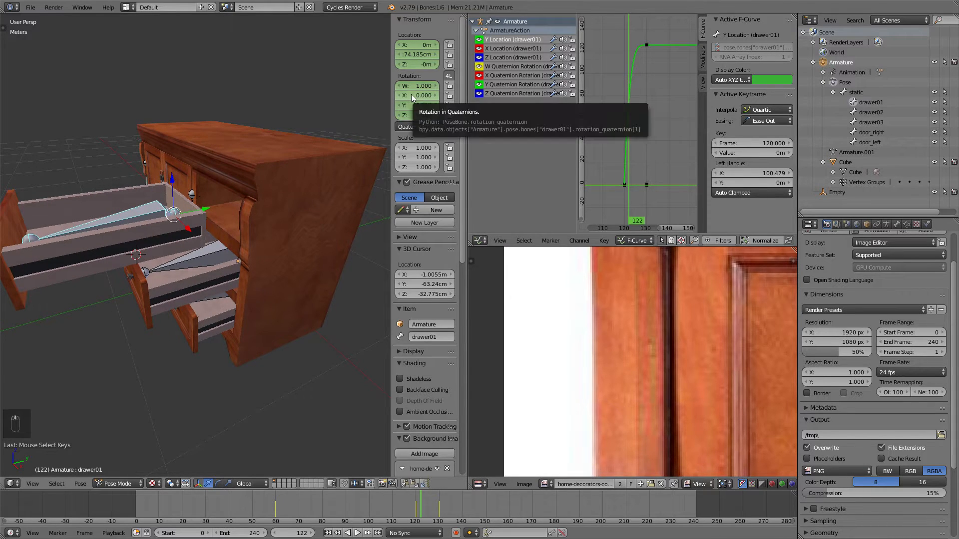
key(i)
middle_drag(299, 160, 238, 221)
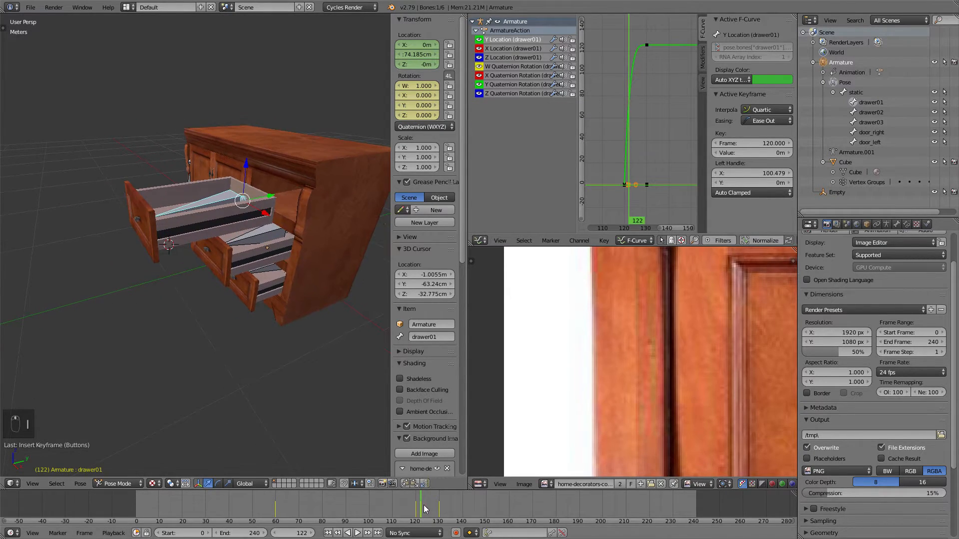
At frame 130, rotate the drawer01 bone freely and shift it sideways to an X location of about 9.56 cm.
click(439, 508)
middle_drag(310, 406, 279, 358)
key(r)
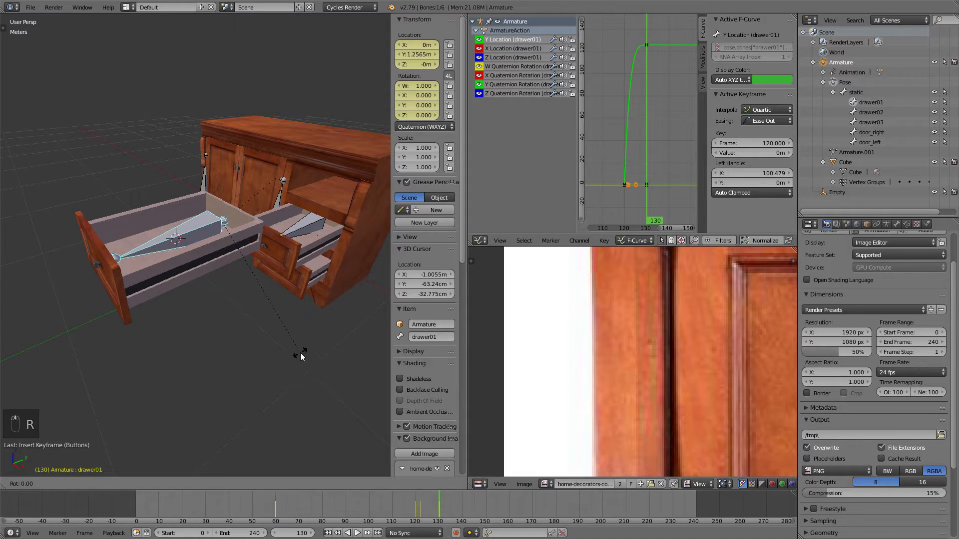
key(z)
click(271, 375)
key(r)
key(x)
key(r)
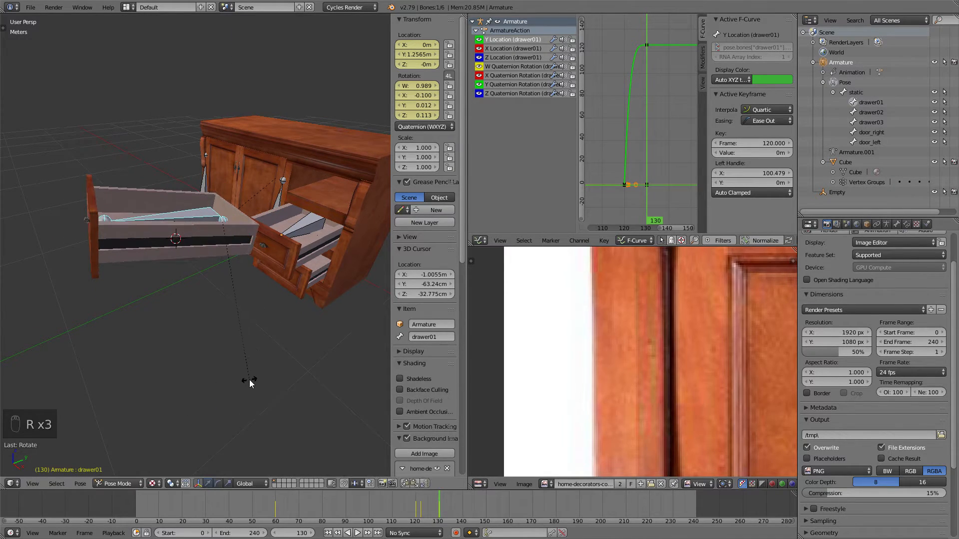
key(r)
click(271, 327)
key(g)
click(271, 334)
Tilt the drawer01 bone further by rotating it about the global X, Y and Z axes.
middle_drag(270, 334, 306, 305)
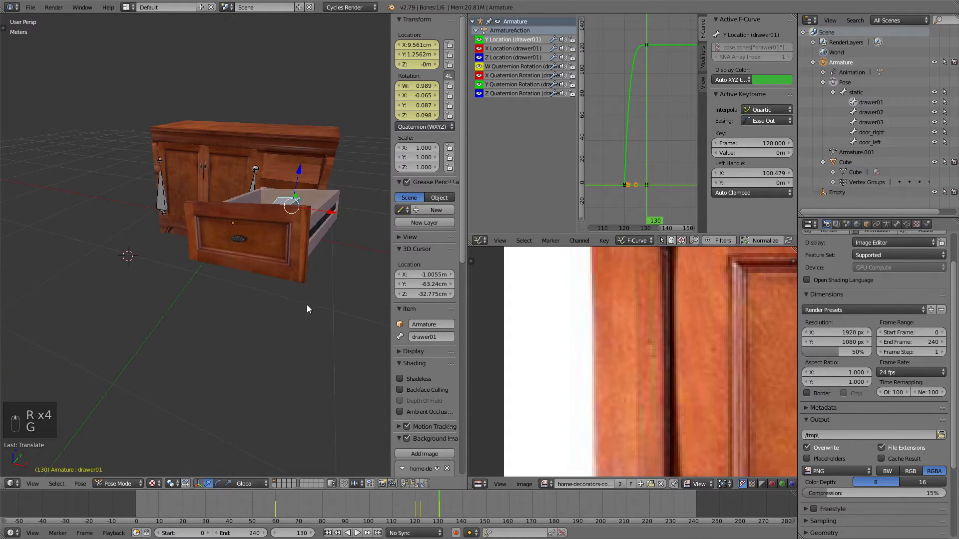
key(r)
key(x)
click(330, 294)
key(r)
key(y)
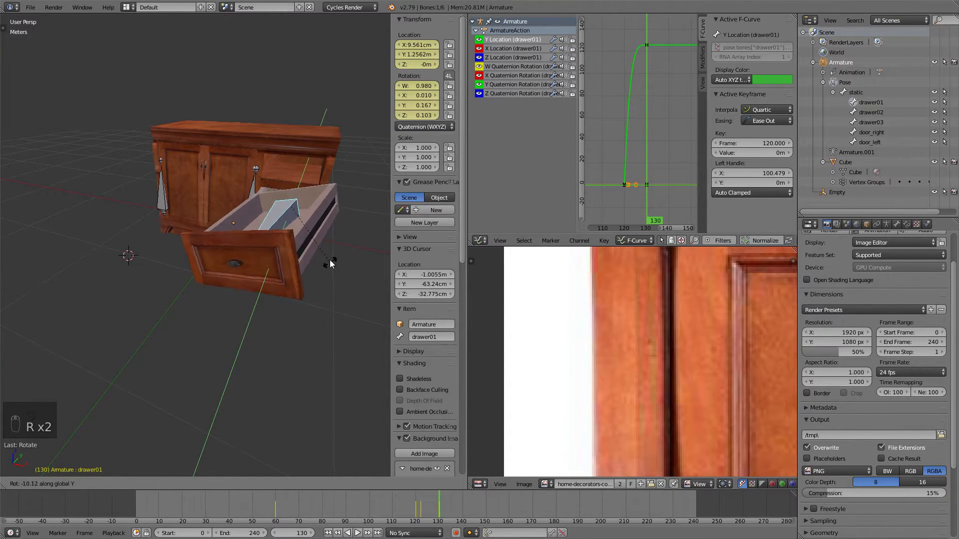
click(328, 254)
key(r)
key(z)
click(333, 270)
Raise the drawer01 bone to a Z location of about -4.08 cm, rotate it slightly about X, and keyframe its location and rotation at frame 130.
key(g)
key(x)
key(z)
click(336, 265)
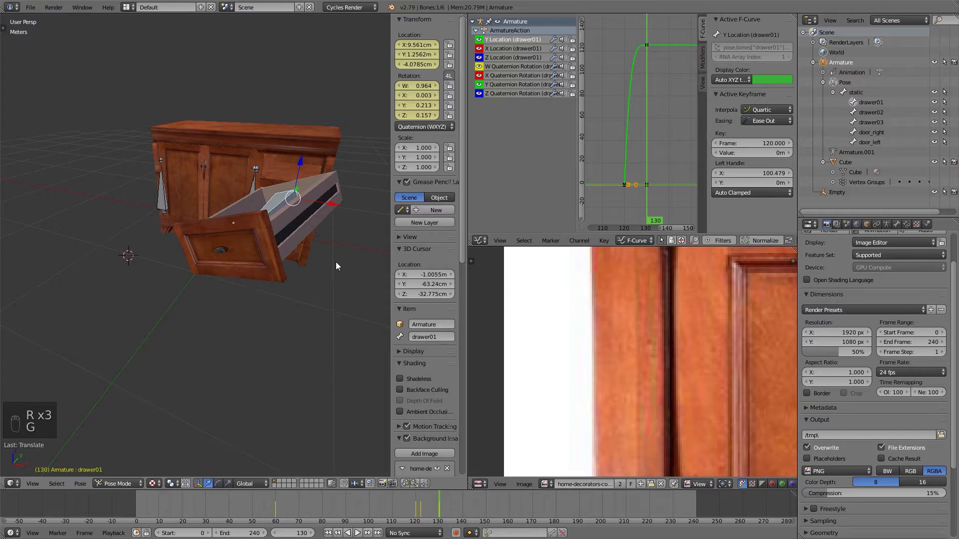
key(r)
key(x)
click(335, 265)
middle_drag(336, 265, 317, 264)
key(i)
middle_drag(254, 185, 224, 191)
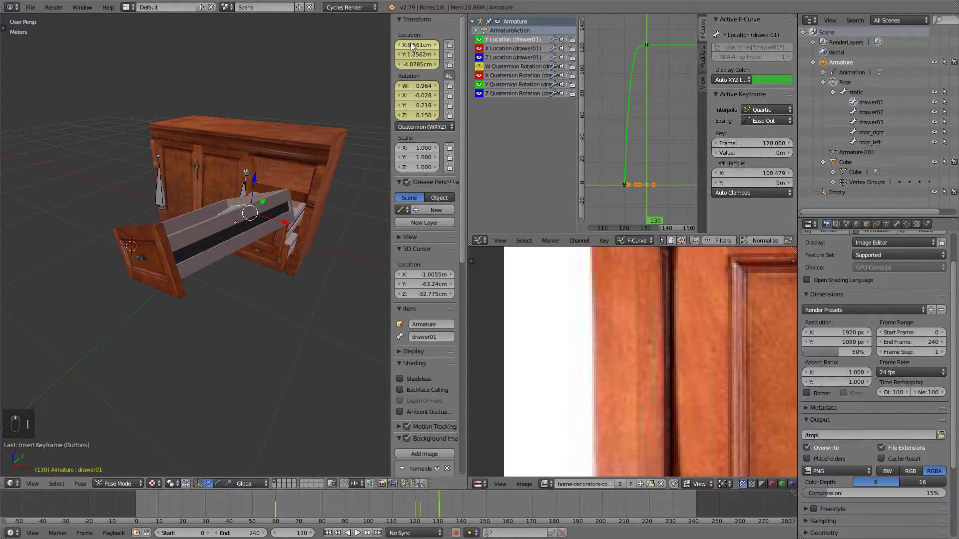
key(i)
Play the drawer's tilted pull-out motion from around frame 100 and scrub back to frame 130.
key(alt+a)
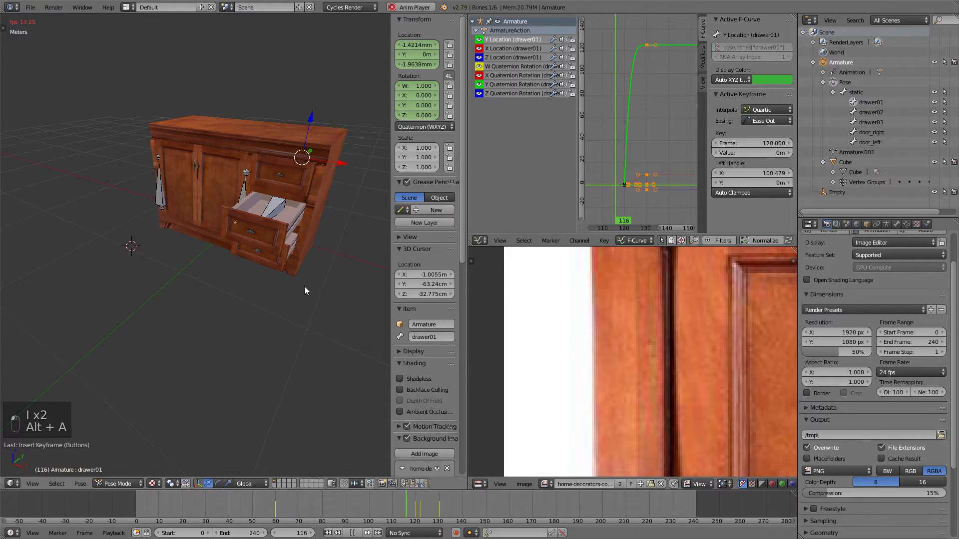
middle_drag(274, 280, 289, 276)
key(alt+a)
drag(420, 506, 373, 498)
key(alt+a)
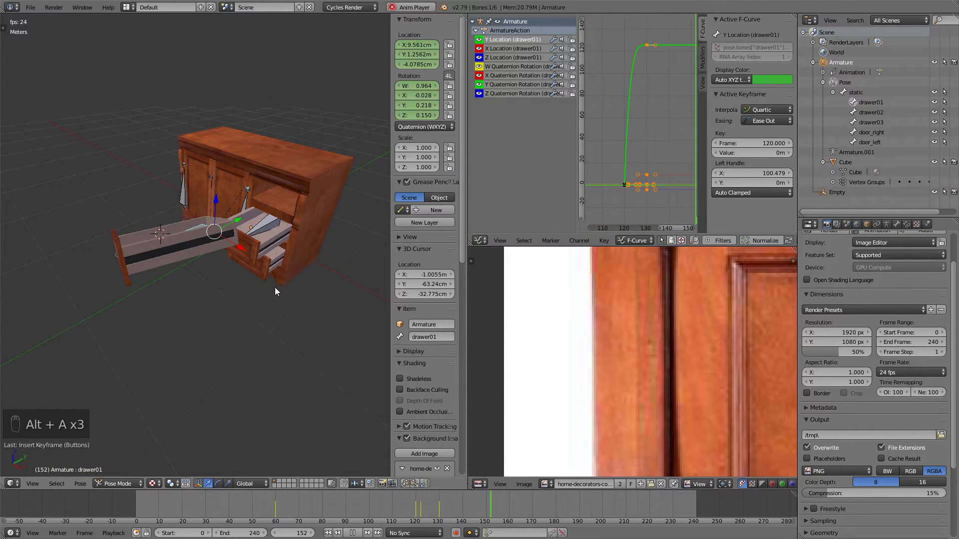
click(405, 509)
drag(406, 509, 438, 517)
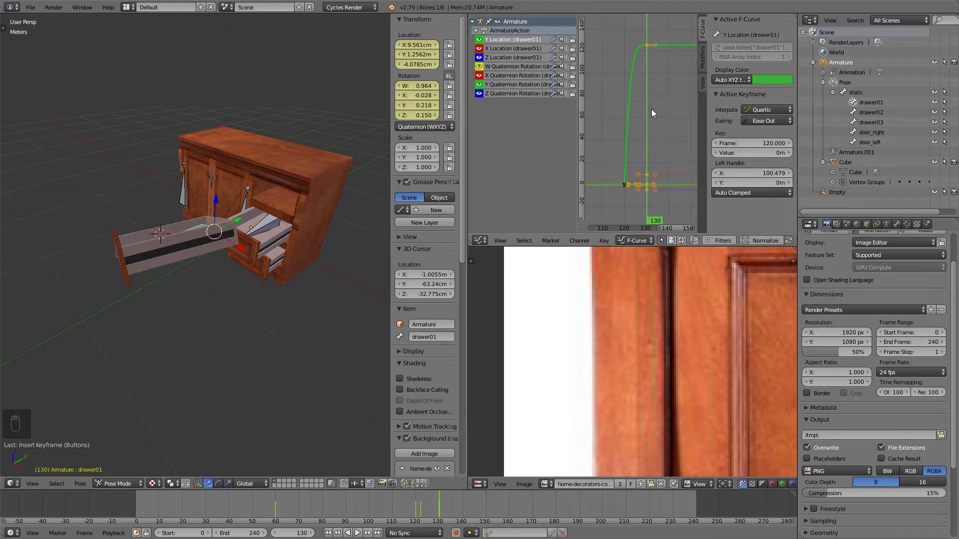
Enlarge the Graph Editor and move drawer01's final Y Location keyframe along the time axis to frame 139.
scroll(652, 110, up, 4)
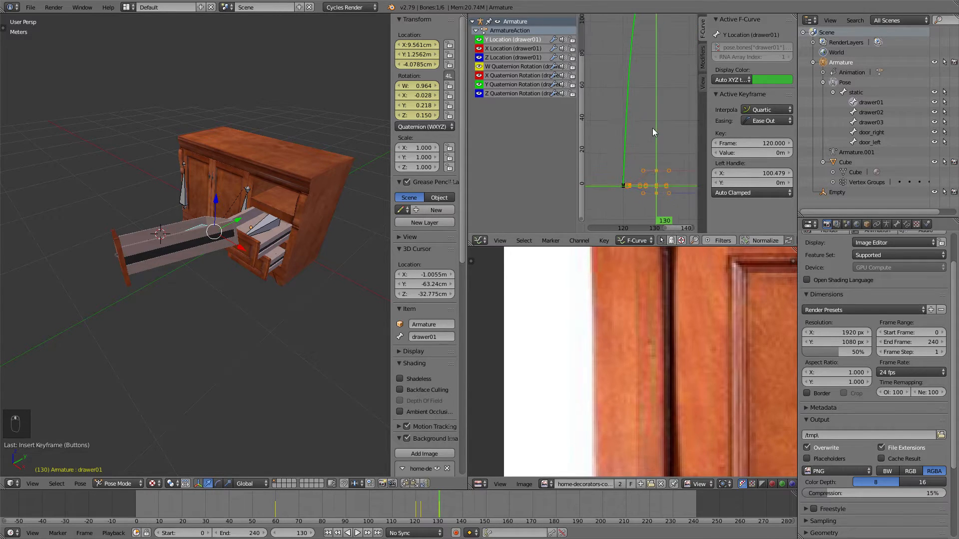
key(ctrl+space)
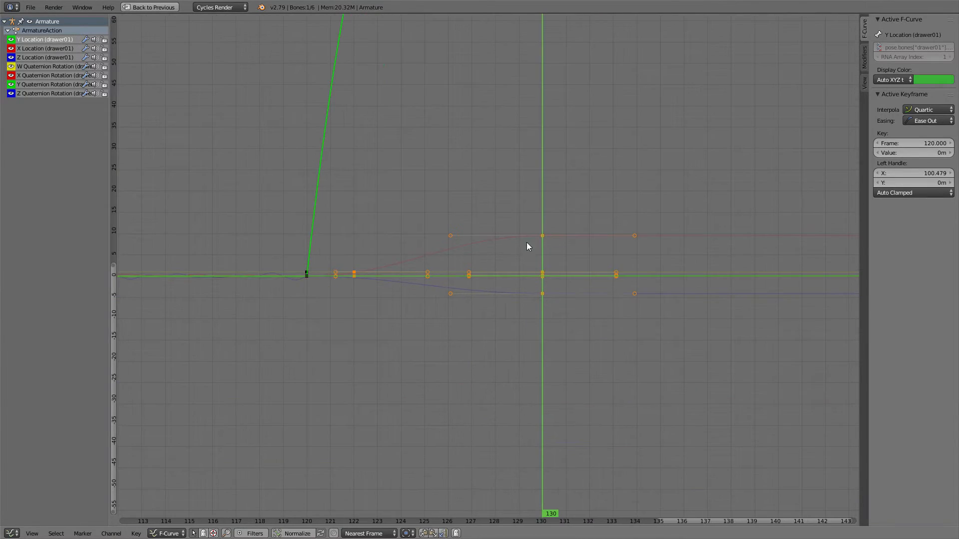
right_click(542, 234)
key(Home)
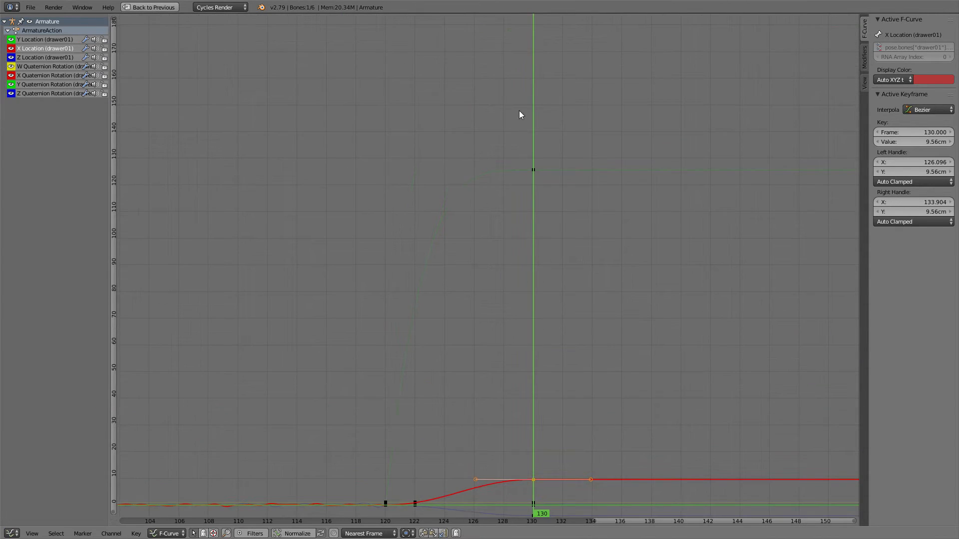
right_click(530, 168)
scroll(532, 168, up, 4)
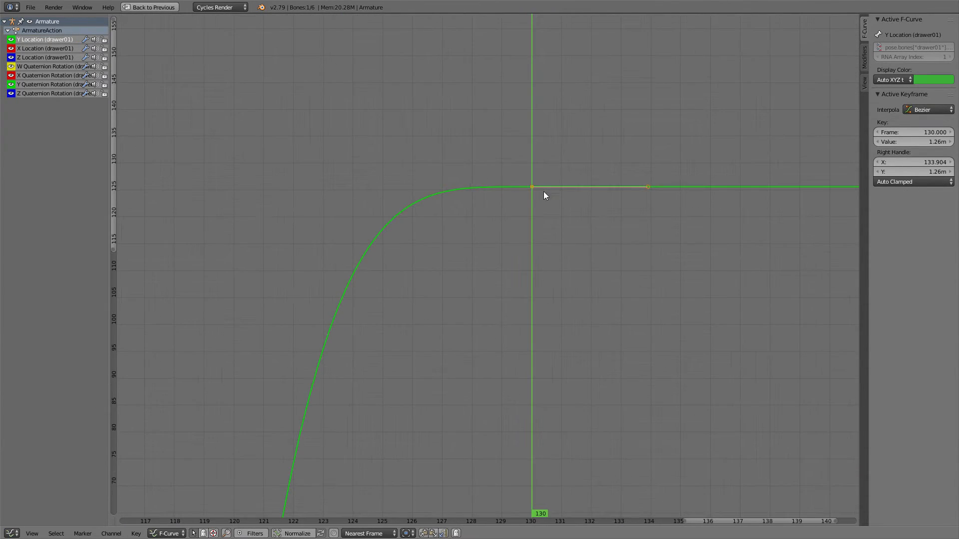
scroll(529, 183, down, 10)
middle_drag(492, 272, 514, 200)
key(g)
key(y)
key(x)
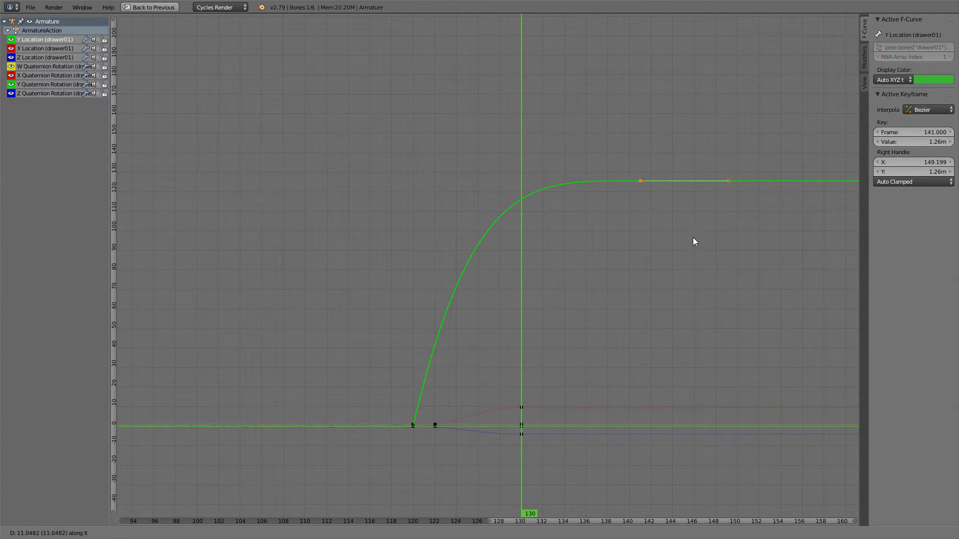
click(668, 212)
right_click(698, 181)
key(g)
right_click(703, 157)
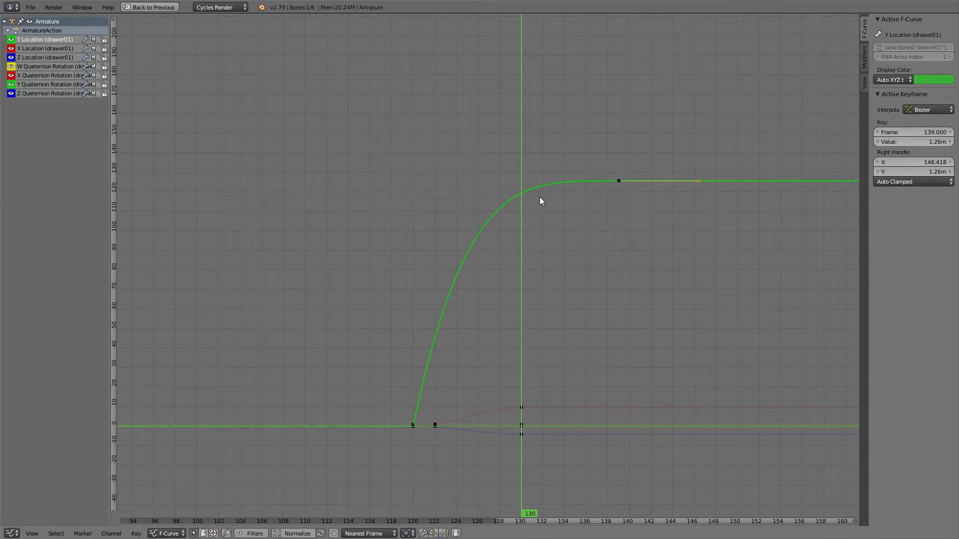
right_click(413, 425)
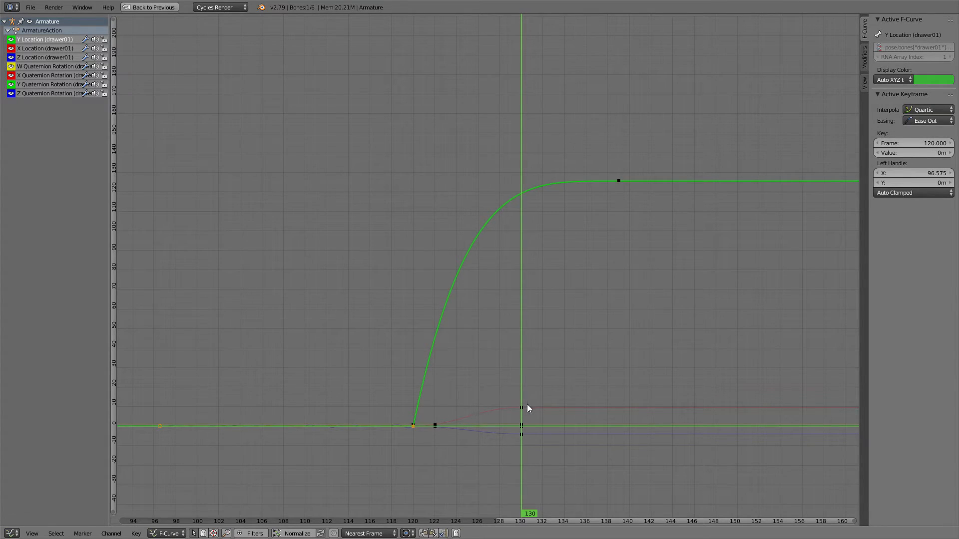
Box-select the X and Z Location and rotation keyframes at frame 130 and move them along the time axis to frame 133.
key(a)
key(a)
key(a)
key(b)
drag(537, 392, 499, 469)
key(g)
key(x)
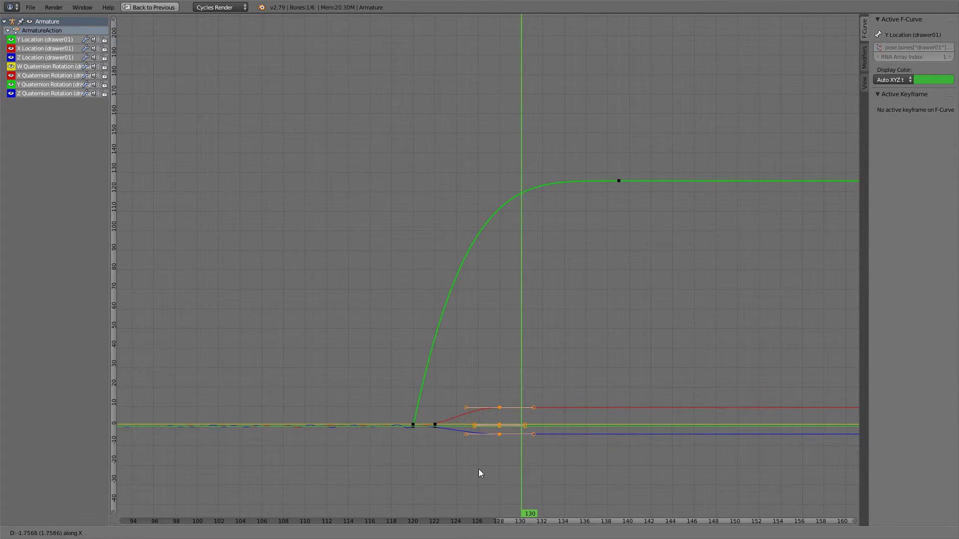
click(529, 444)
key(g)
key(x)
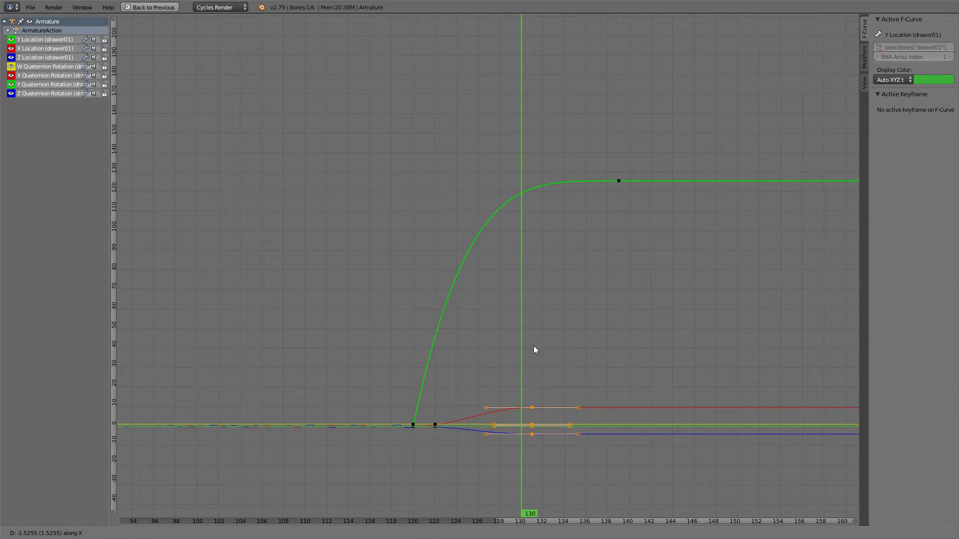
click(550, 344)
Restore the full layout, play the retimed drawer motion from around frame 100 and scrub to frame 140.
click(168, 15)
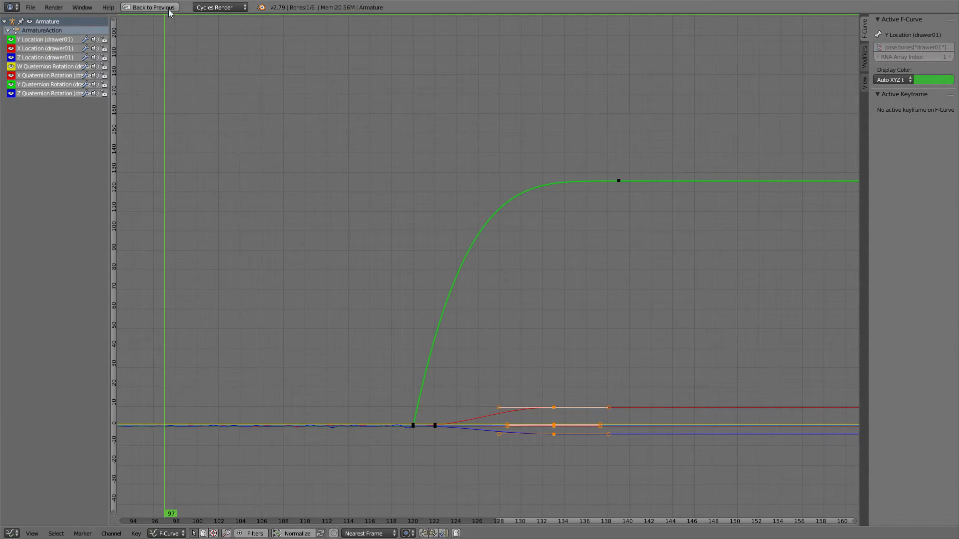
click(169, 11)
click(368, 507)
key(alt+a)
middle_drag(304, 284, 305, 296)
key(alt+a)
drag(431, 510, 461, 511)
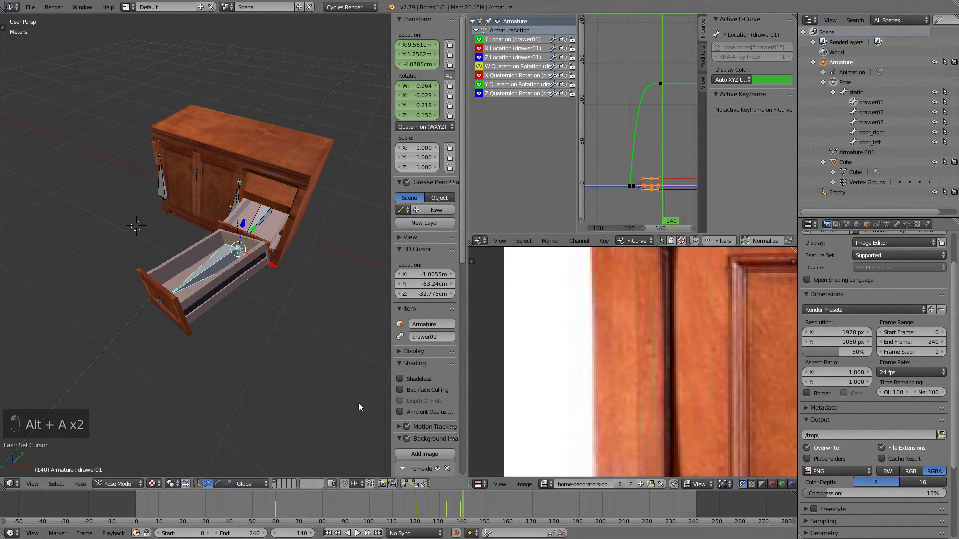
middle_drag(358, 403, 352, 397)
At frame 160, lower the drawer01 bone along Z to a Z location of about -2.45 cm.
click(482, 510)
middle_drag(286, 373, 327, 305)
click(505, 509)
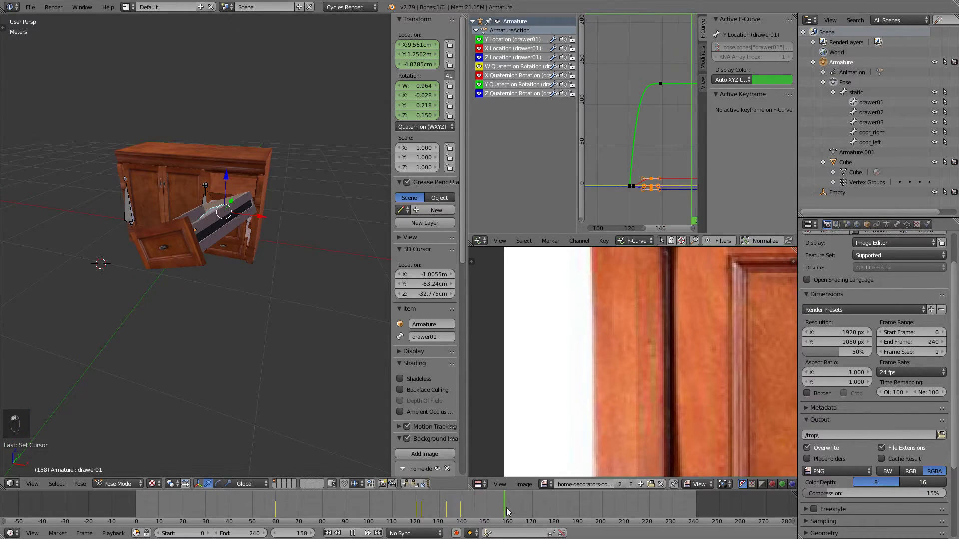
middle_drag(266, 330, 294, 328)
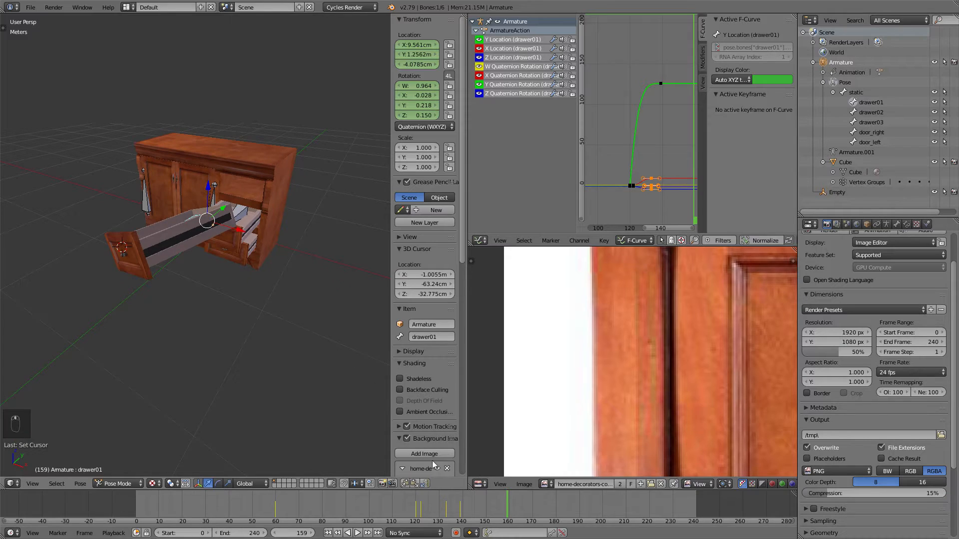
key(g)
key(z)
right_click(305, 363)
click(508, 504)
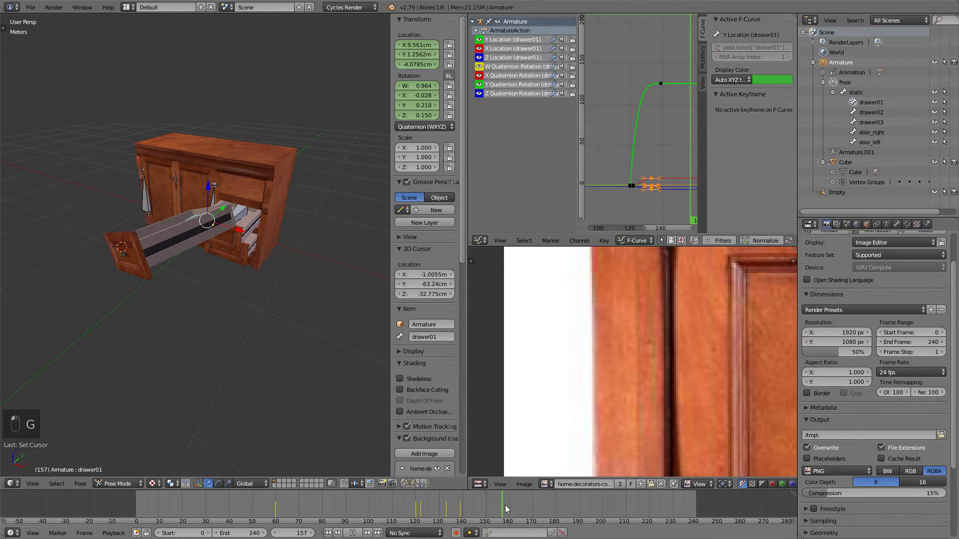
key(g)
key(z)
click(181, 293)
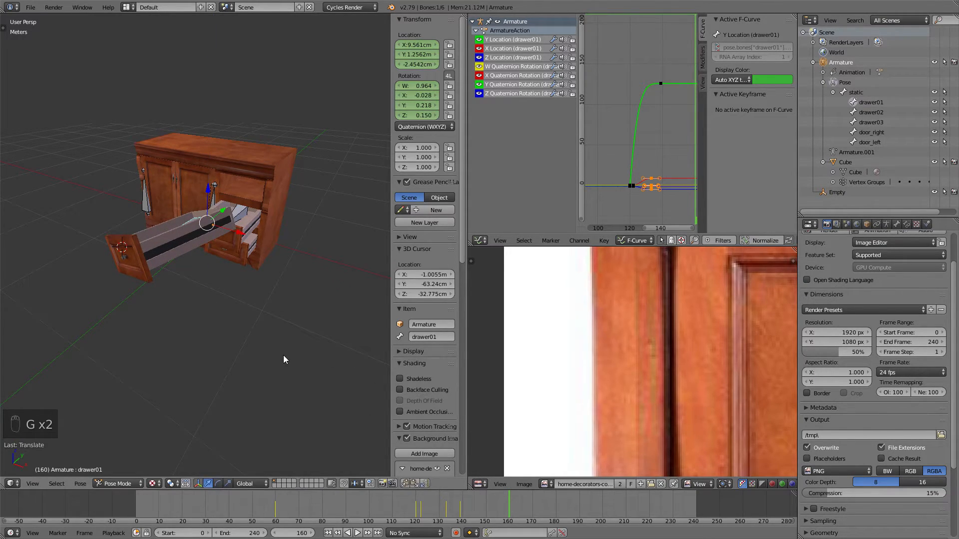
Rotate the drawer01 bone slightly about Z and X, and keyframe its location and rotation at frame 160.
key(r)
key(z)
click(283, 368)
key(r)
key(x)
click(278, 373)
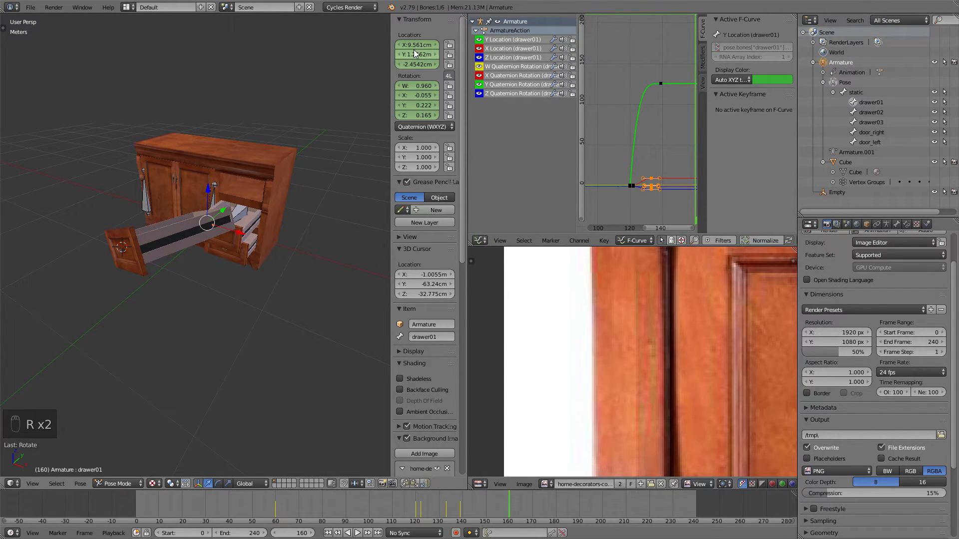
key(i)
key(i)
key(i)
At frame 179, rotate the drawer01 bone slightly, lower it to a Z location of about 2.06 cm, and keyframe its location and rotation.
key(alt+a)
key(alt+a)
key(r)
click(327, 319)
key(g)
click(331, 325)
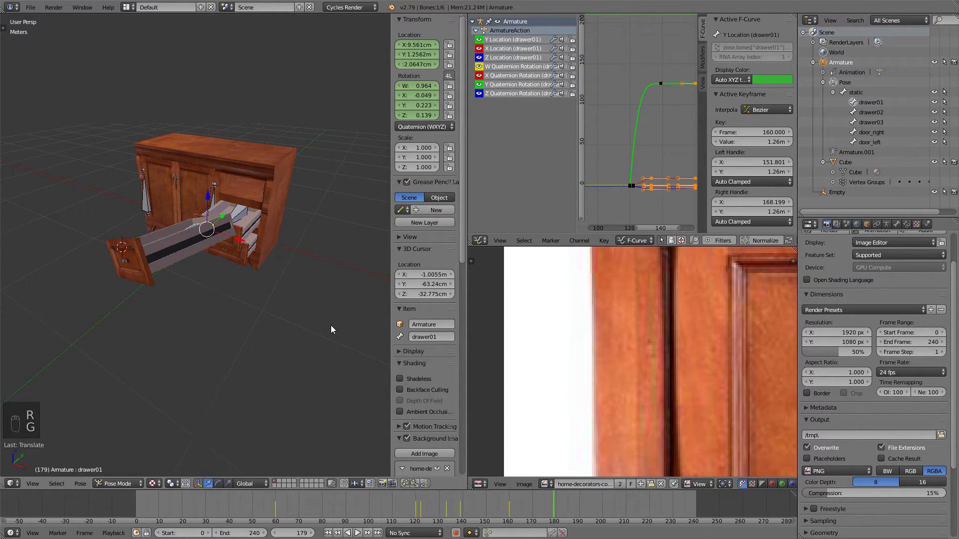
key(i)
key(i)
key(i)
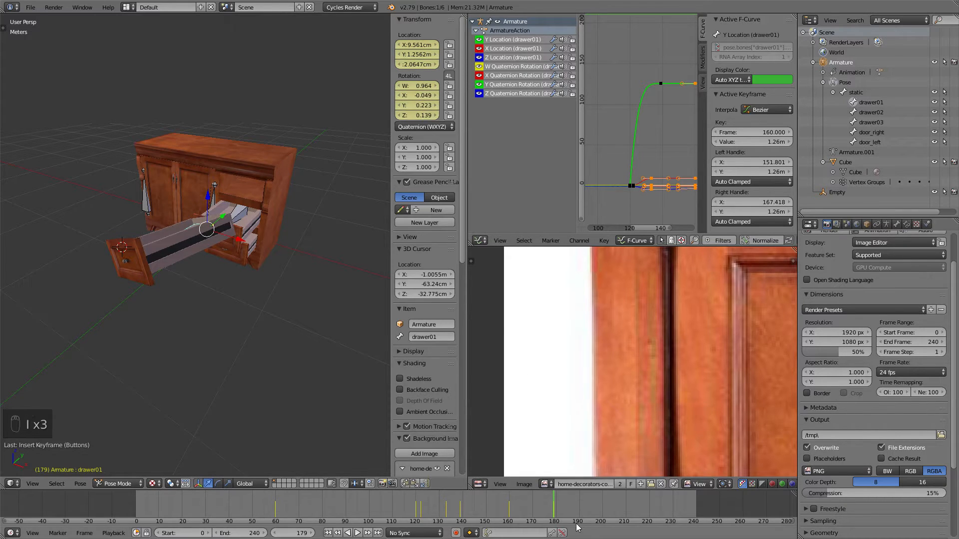
At frame 197, move the drawer01 bone to a Z location of about -2.93 mm and keyframe its location.
key(alt+a)
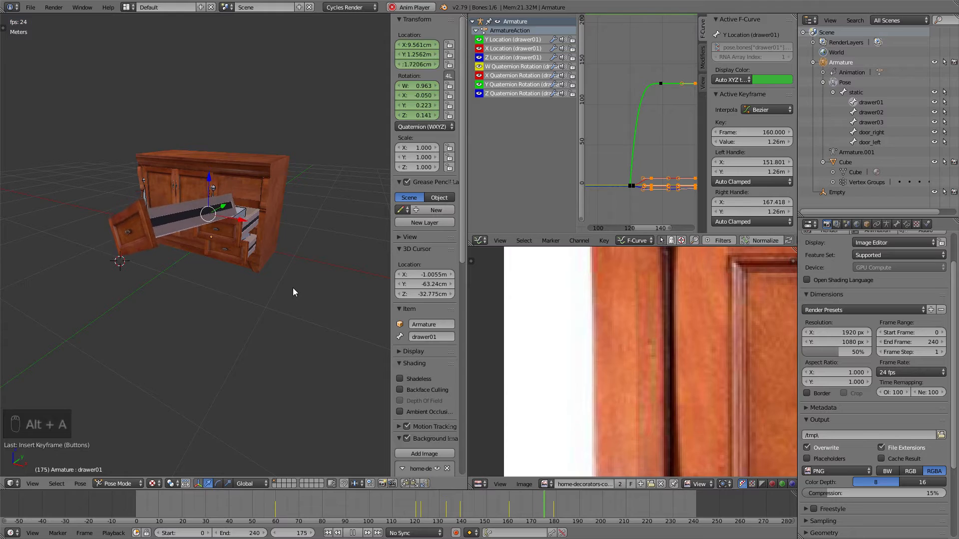
key(alt+a)
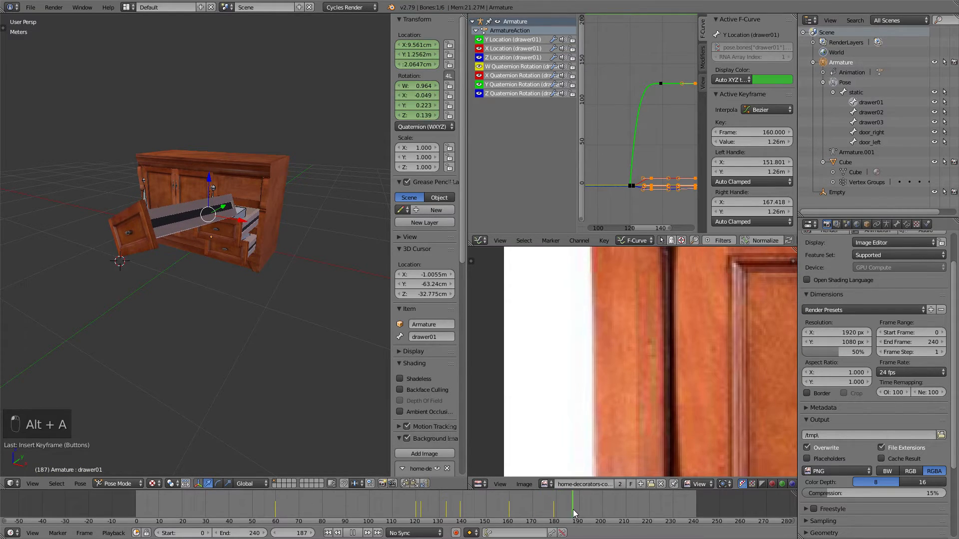
drag(593, 511, 595, 510)
key(g)
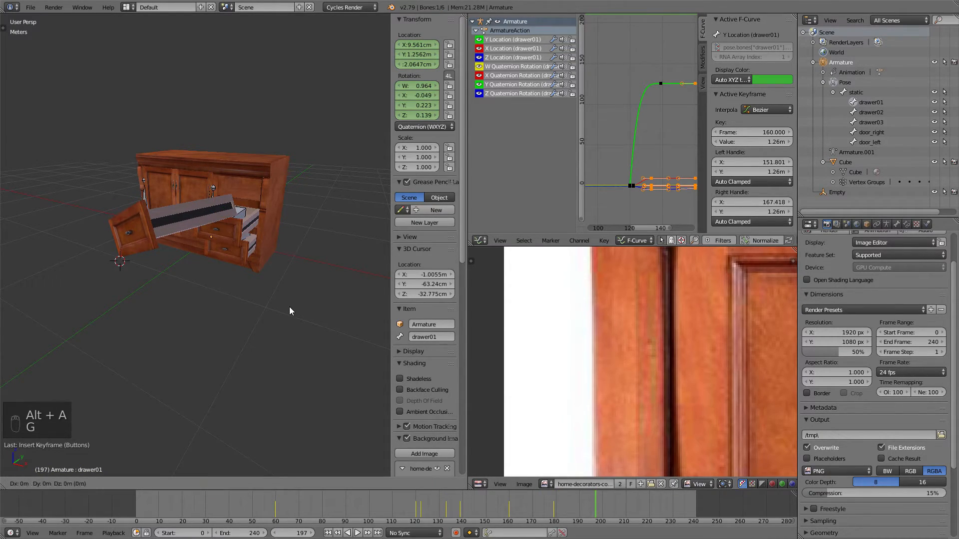
click(295, 304)
key(i)
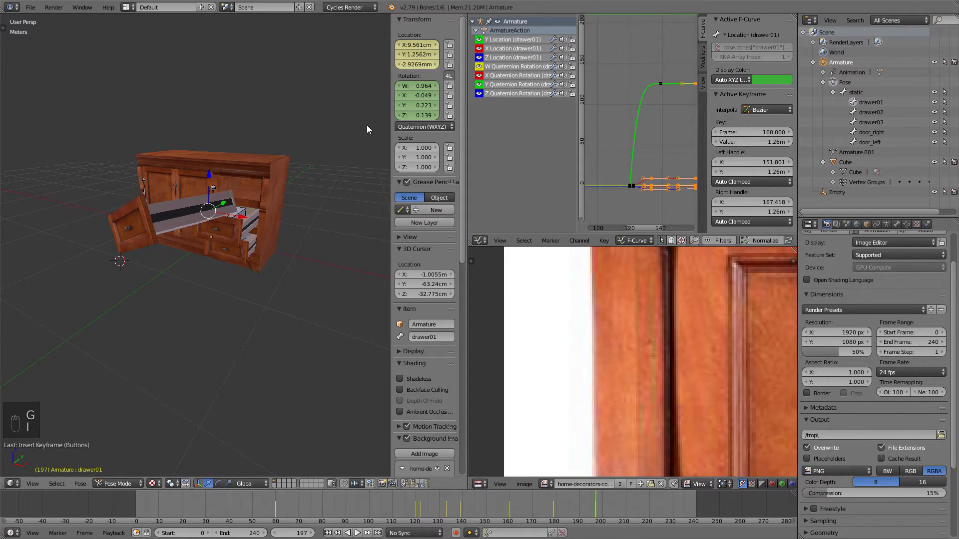
Rotate the drawer01 bone slightly about Z and a second axis, and keyframe its rotation at frame 197.
key(r)
click(325, 271)
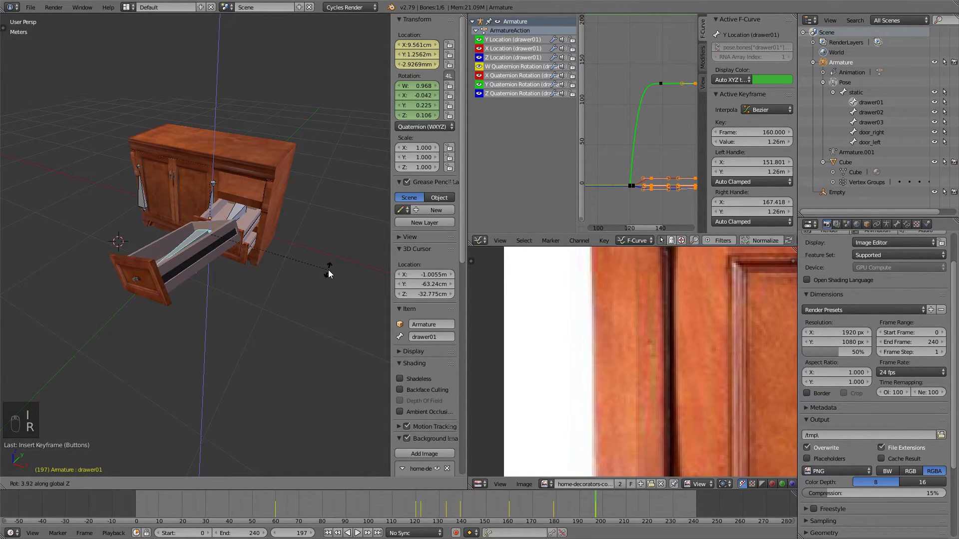
key(r)
click(323, 166)
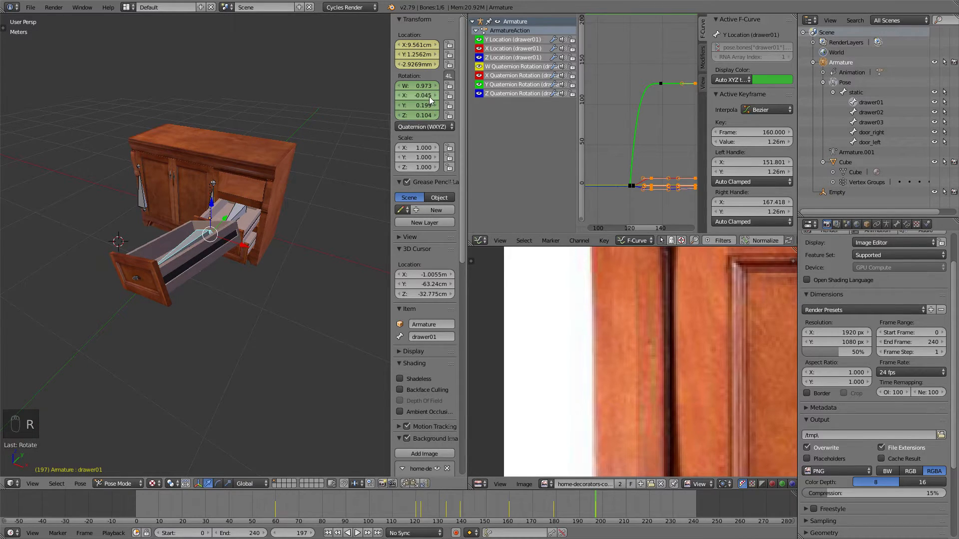
key(i)
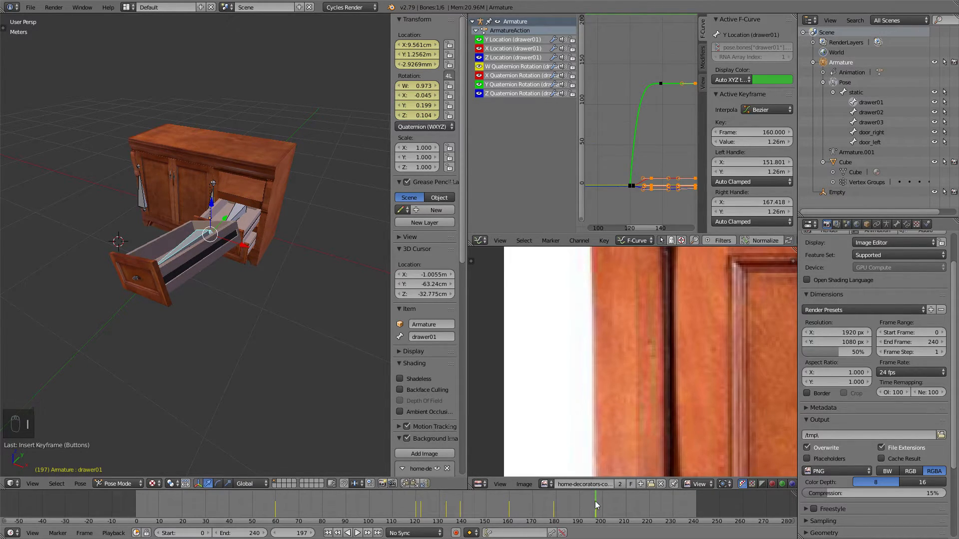
Play back the drawer's floating motion from another angle, return to frame 197 and examine its animation curves.
middle_drag(595, 502, 356, 529)
drag(362, 506, 457, 512)
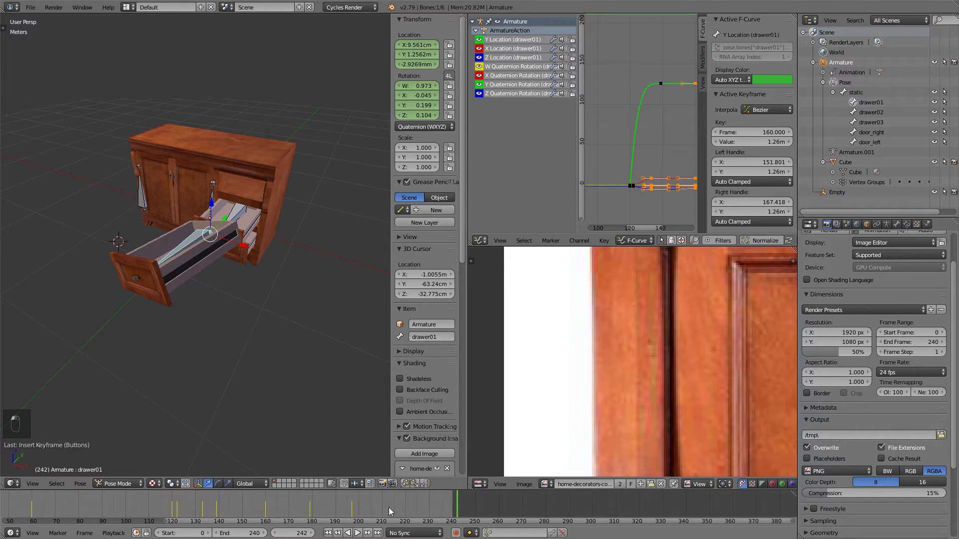
drag(365, 503, 391, 502)
middle_drag(317, 449, 250, 461)
key(alt+a)
middle_drag(245, 407, 244, 316)
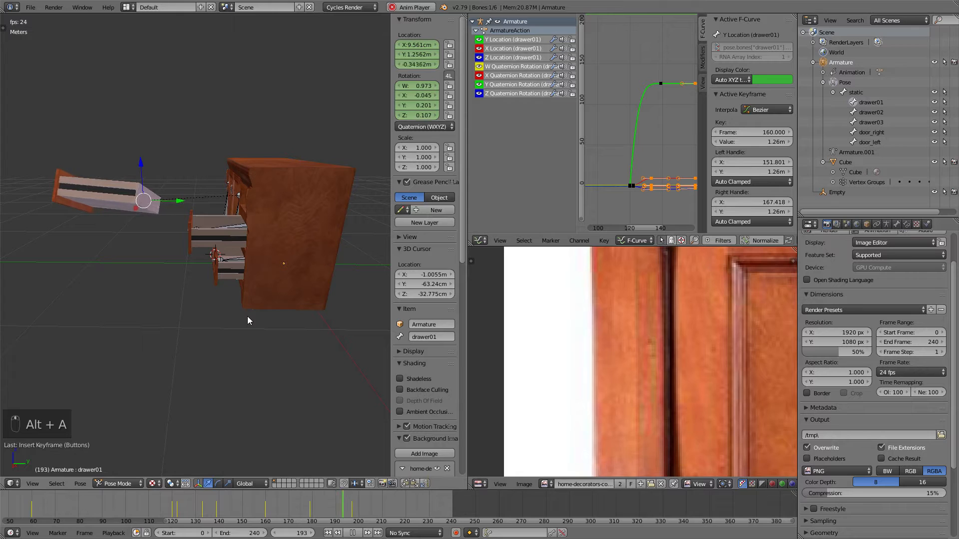
key(alt+a)
click(351, 510)
middle_drag(319, 399, 260, 302)
scroll(621, 131, down, 4)
scroll(659, 126, down, 3)
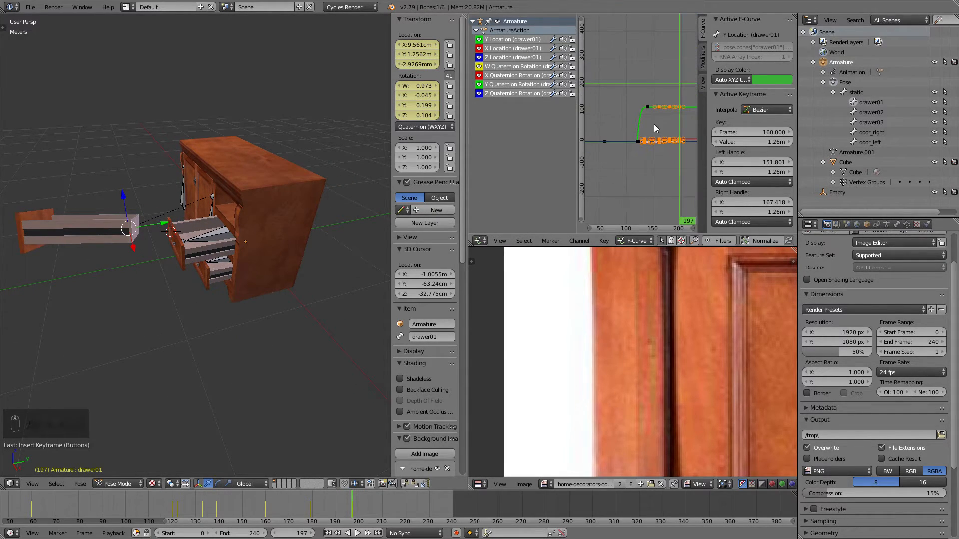
At frame 217, reset the drawer01 bone's location to 0 and its rotation to neutral, and keyframe both.
drag(365, 507, 398, 510)
middle_drag(233, 233, 242, 231)
middle_drag(373, 52, 274, 85)
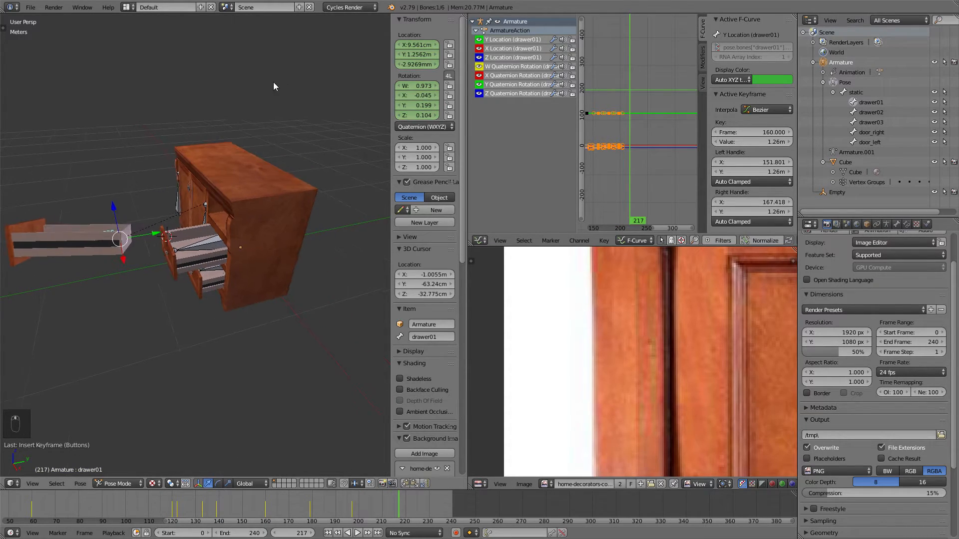
key(Tab)
text(0)
key(Tab)
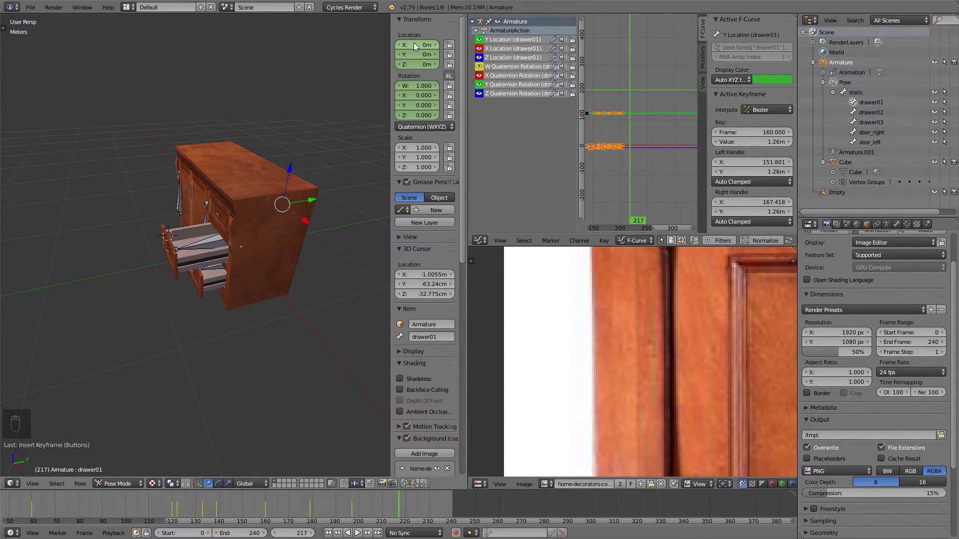
key(i)
key(i)
key(i)
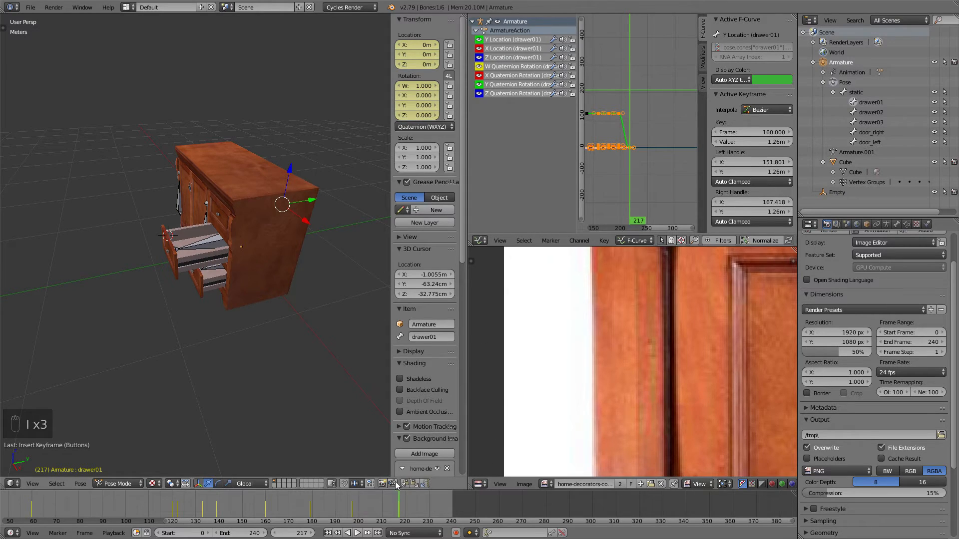
In the maximized Graph Editor, set the interpolation of drawer01's Y Location keyframe at frame 197 to Cubic.
click(352, 506)
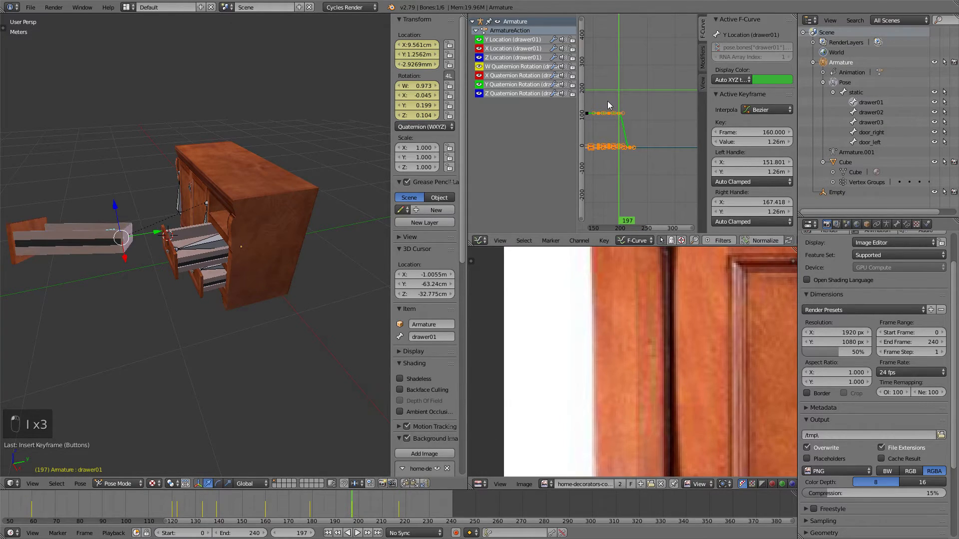
key(shift+space)
scroll(624, 200, down, 10)
scroll(614, 243, up, 5)
middle_drag(584, 240, 435, 221)
scroll(626, 222, up, 7)
scroll(435, 222, up, 9)
right_click(349, 231)
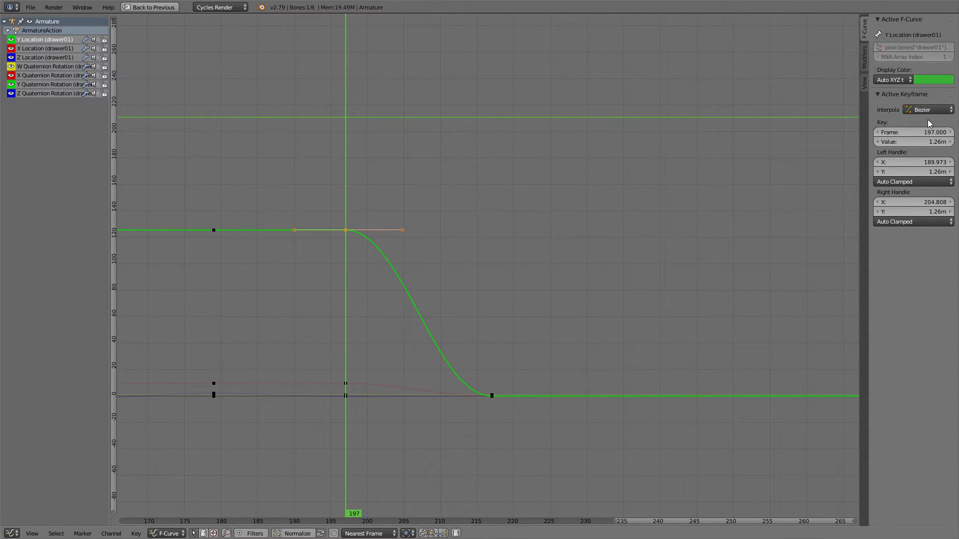
click(941, 109)
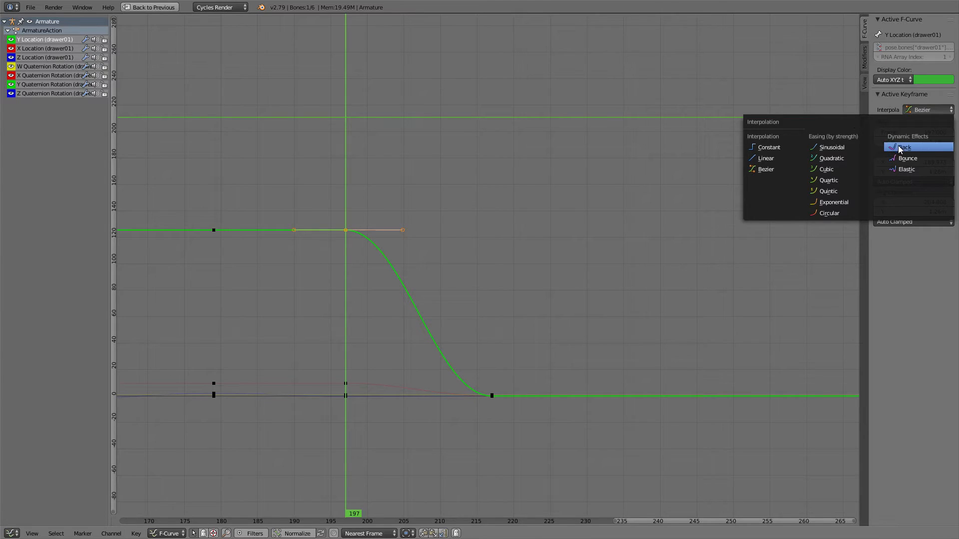
click(842, 169)
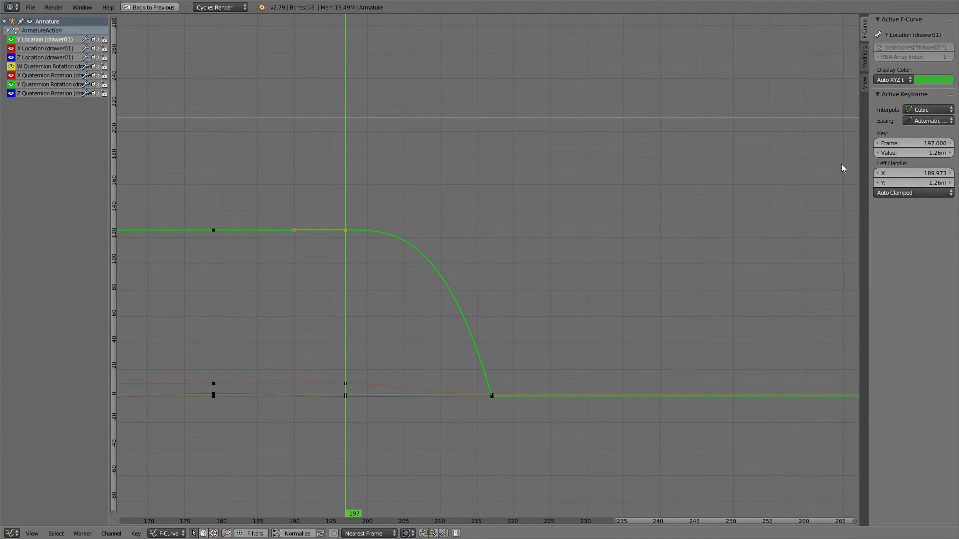
Try Ease Out easing on the frame 197 Y Location keyframe, restore the full layout and play the drawer's return.
click(934, 110)
click(935, 110)
click(935, 110)
click(931, 121)
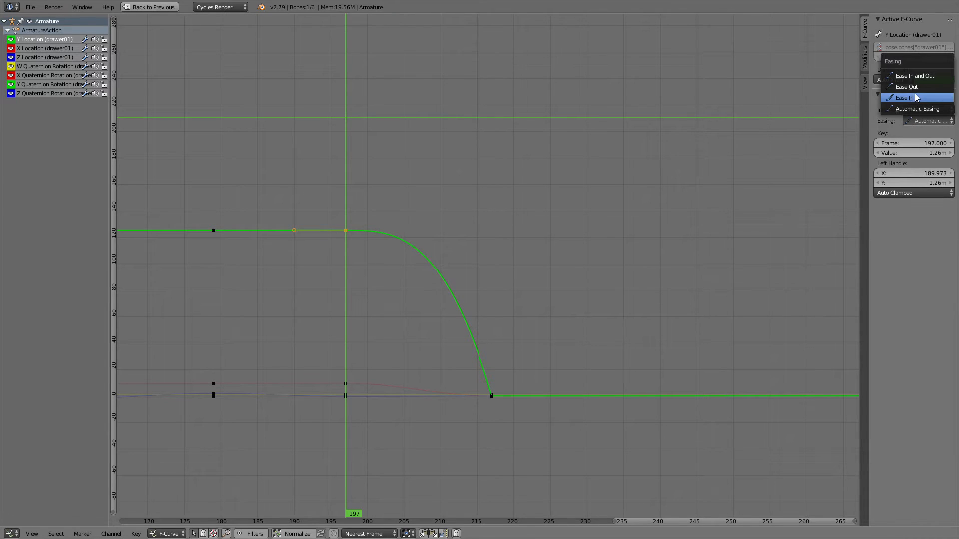
click(913, 92)
click(923, 121)
click(919, 86)
click(154, 7)
key(alt+a)
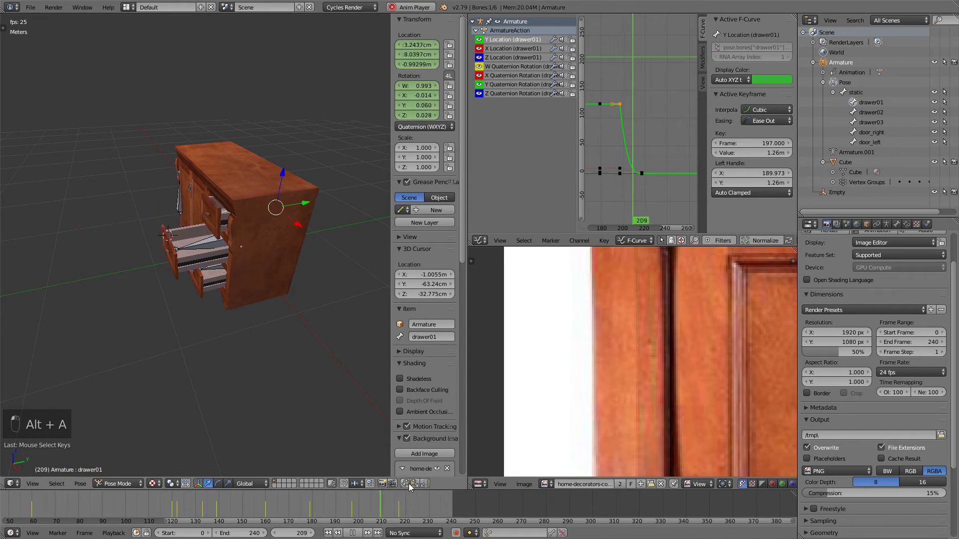
key(alt+a)
Set the easing of the frame 197 Y Location keyframe to Ease In and play the drawer's return from frame 192.
click(749, 121)
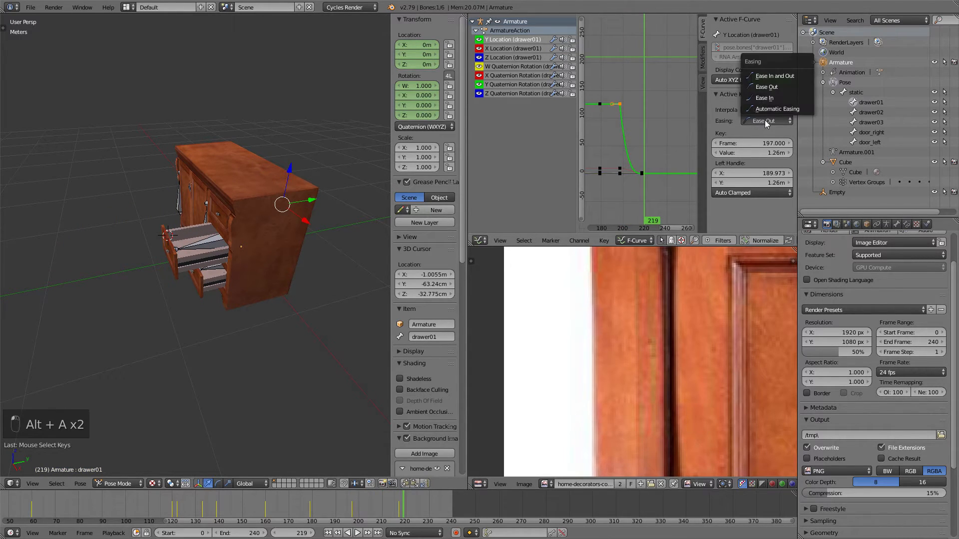
click(770, 98)
click(762, 120)
click(771, 109)
key(alt+a)
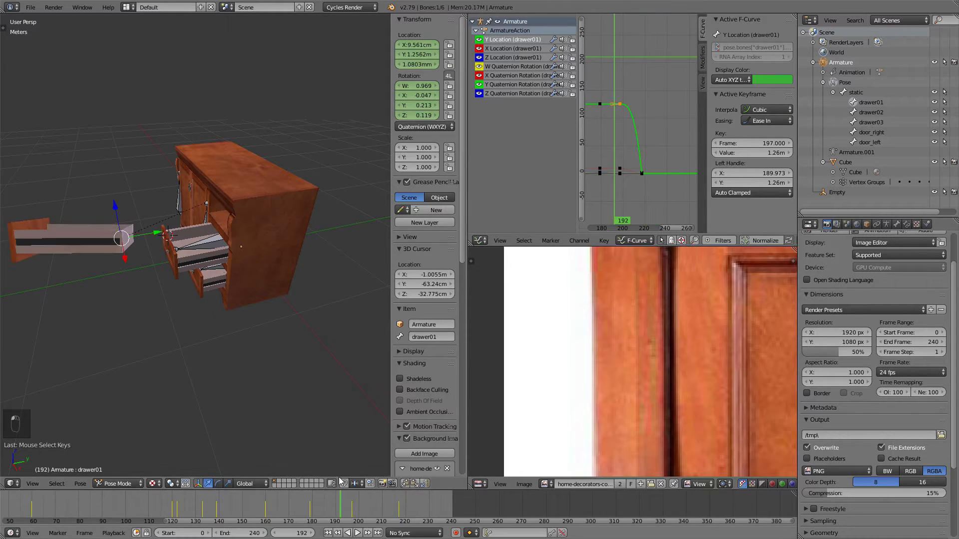
key(alt+a)
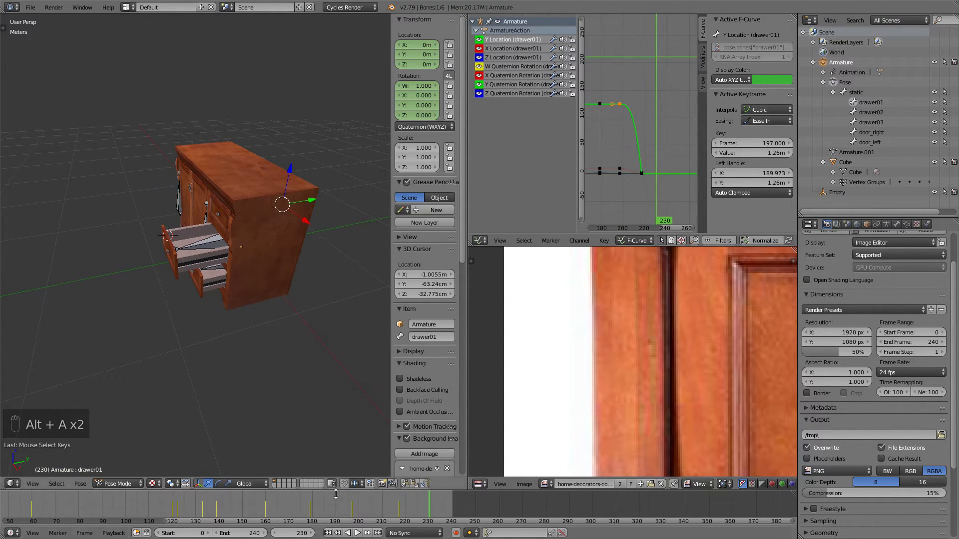
Switch the Graph Editor area to the Dope Sheet and bring the keyframes between frames 160 and 220 into view.
click(479, 240)
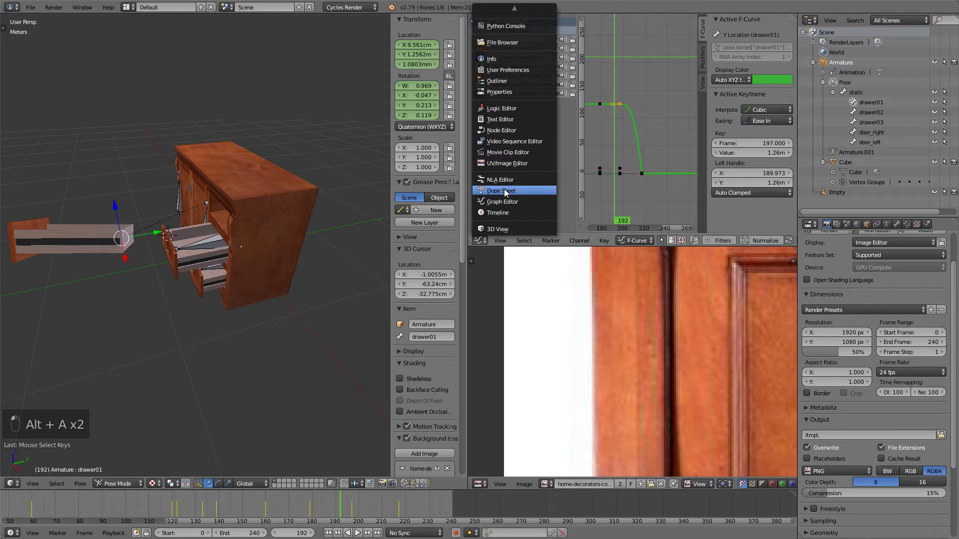
click(504, 190)
middle_drag(779, 105, 590, 89)
scroll(714, 100, down, 10)
scroll(599, 87, down, 4)
middle_drag(734, 77, 580, 77)
Move the last column of drawer01 keyframes to frame 210 and play back the faster return.
key(g)
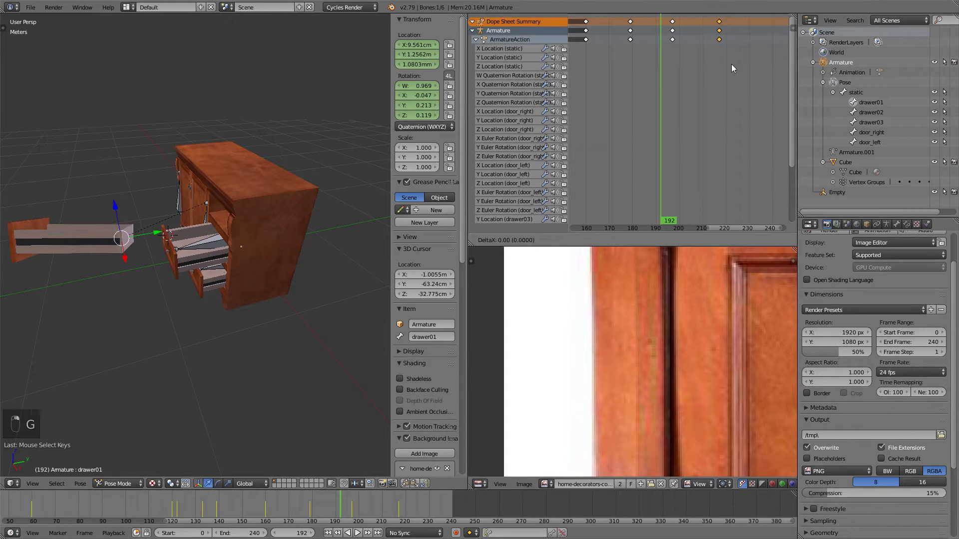
click(705, 69)
key(alt+a)
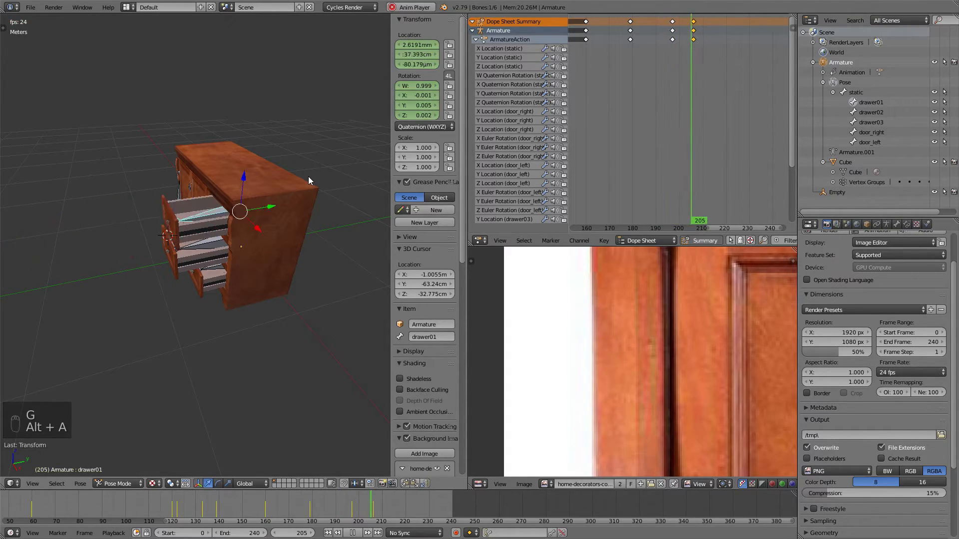
key(alt+a)
key(g)
click(701, 31)
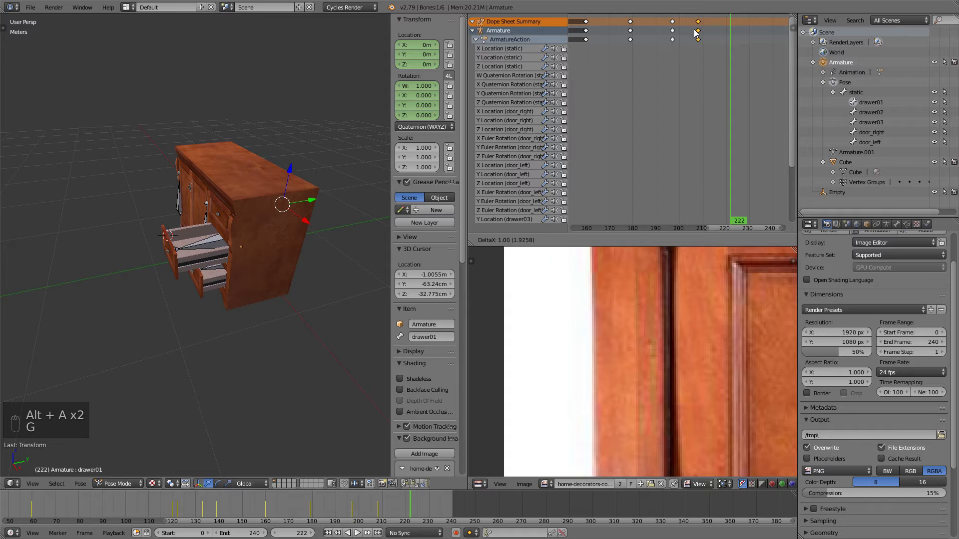
key(alt+a)
click(328, 496)
key(alt+a)
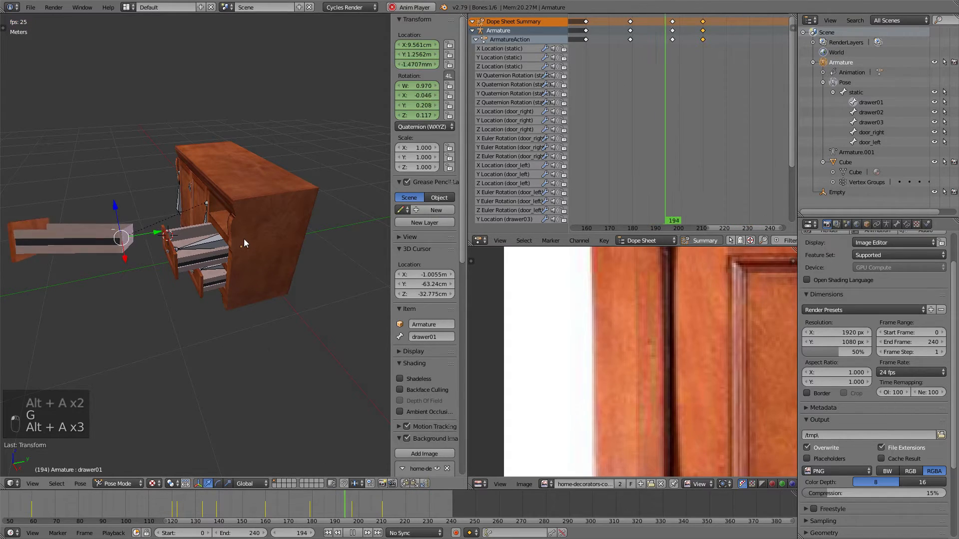
key(alt+a)
Show the cabinet in wireframe, go to the drawer's closing keyframe at frame 210 and select the drawer01 bone.
drag(340, 505, 385, 511)
shift+middle_drag(273, 284, 250, 285)
shift+middle_drag(238, 220, 196, 205)
right_click(191, 208)
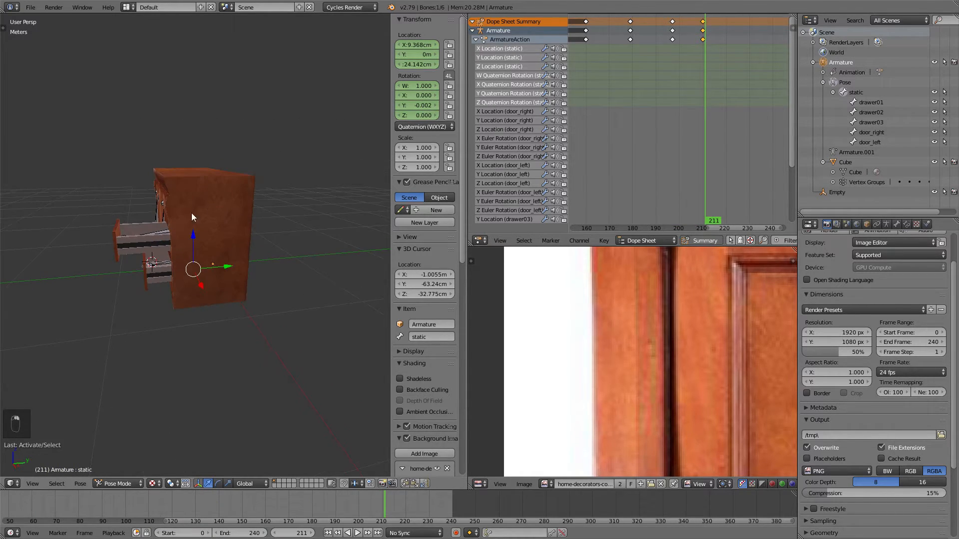
mouse_move(211, 205)
middle_down()
mouse_move(196, 215)
mouse_move(262, 324)
middle_up()
key(z)
drag(327, 506, 383, 507)
key(z)
key(z)
right_click(205, 215)
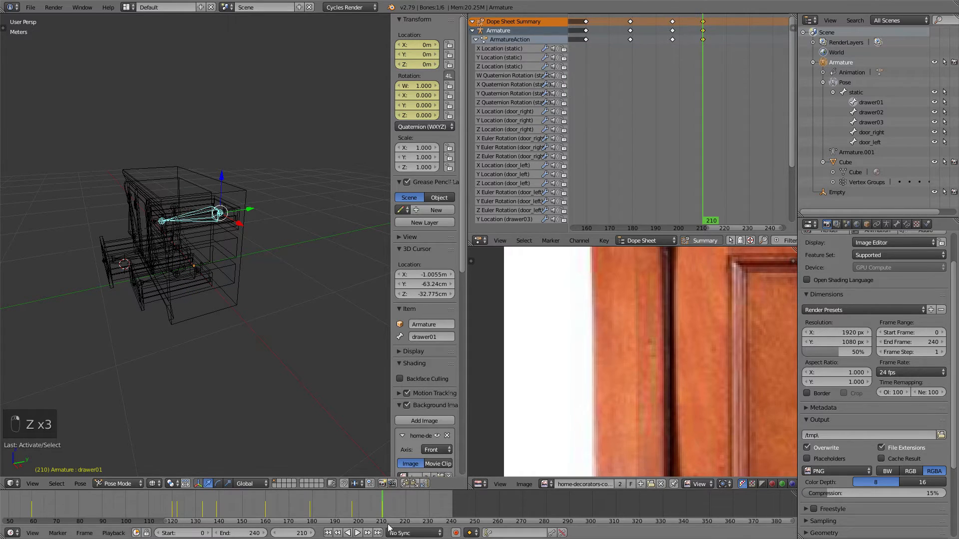
Select the static bone and keyframe its current location and rotation at frame 210.
middle_drag(232, 270, 310, 201)
right_click(172, 252)
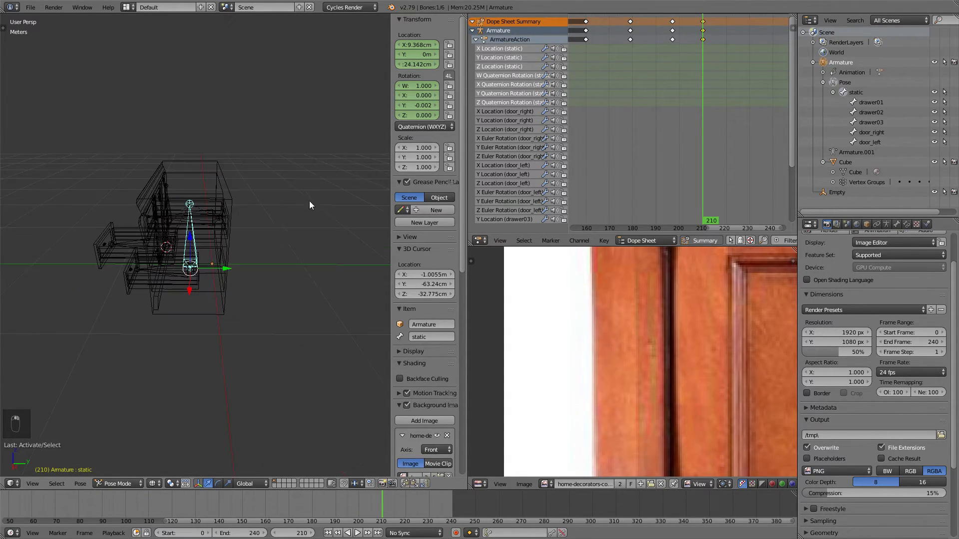
key(i)
key(i)
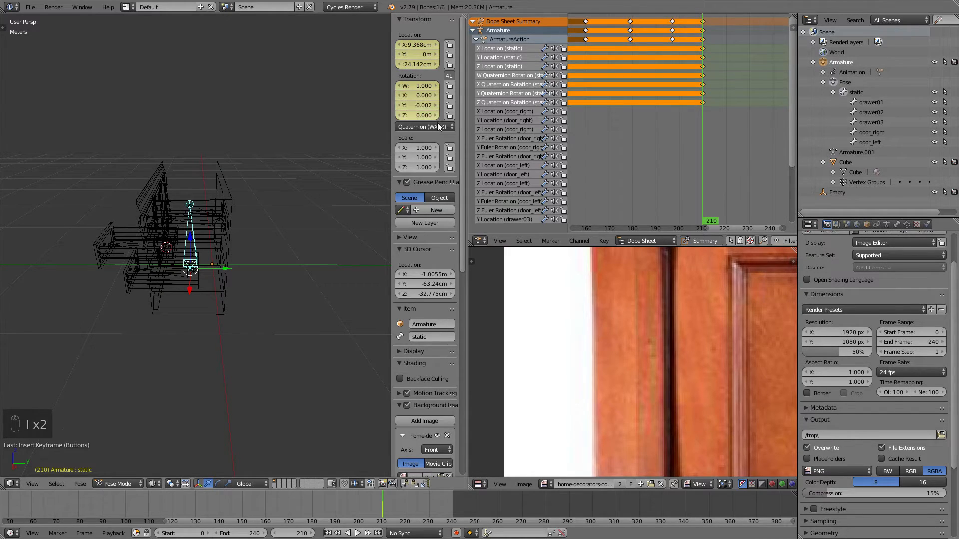
scroll(714, 124, down, 2)
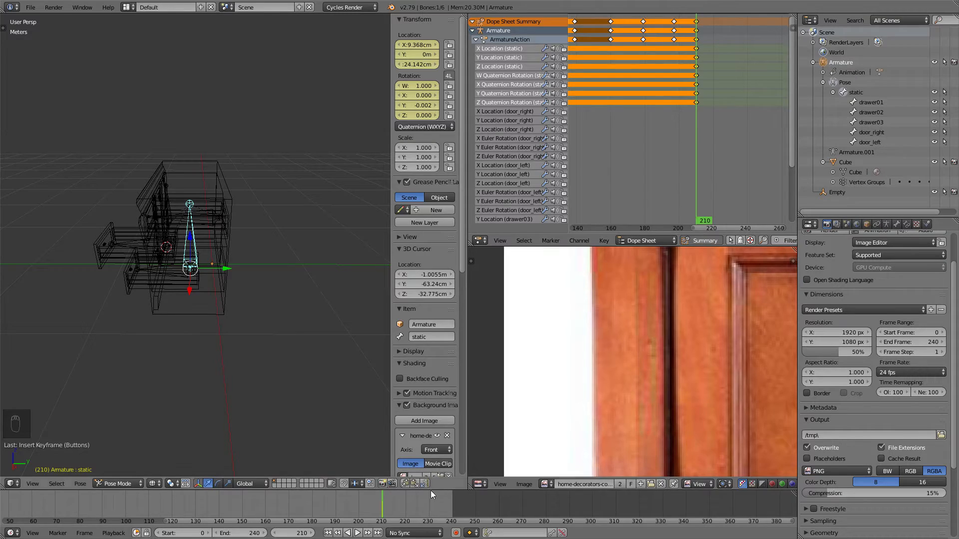
At frame 222, set the static bone's X, Y and Z location to 0 and its quaternion rotation to W 1, X 0, Y 0, Z 0.
key(alt+a)
drag(396, 509, 418, 512)
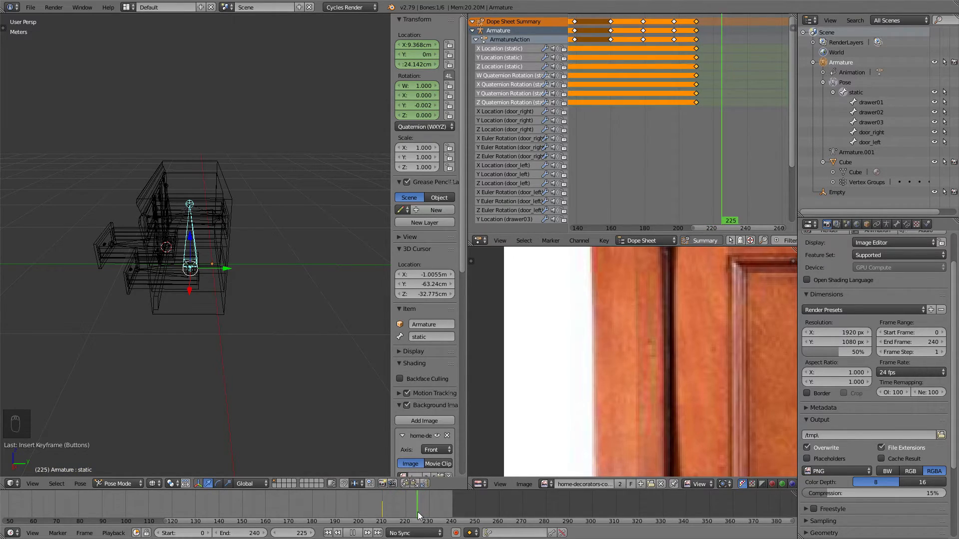
key(alt+a)
key(Left)
key(Left)
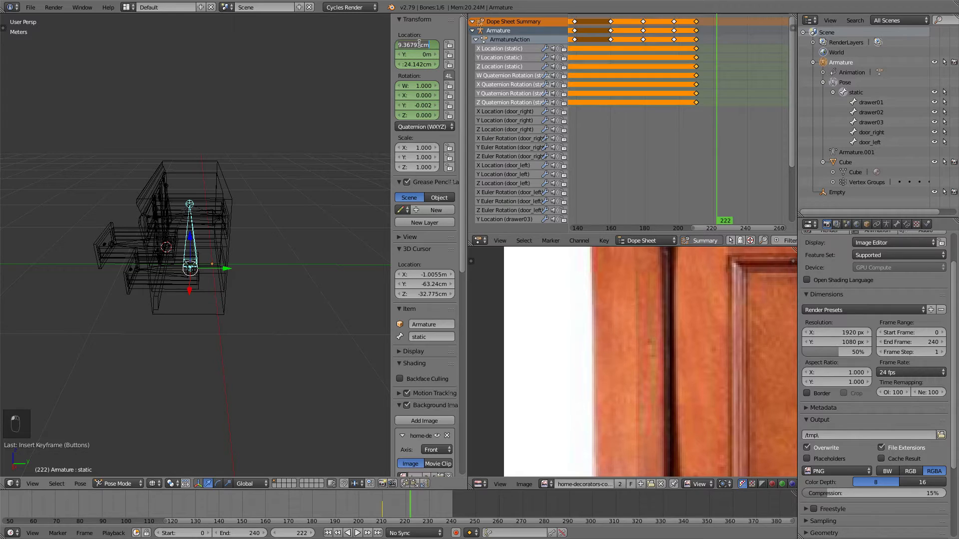
text(0)
key(Tab)
key(Tab)
text(0)
key(Tab)
text(1)
key(Tab)
key(Tab)
text(0)
key(Return)
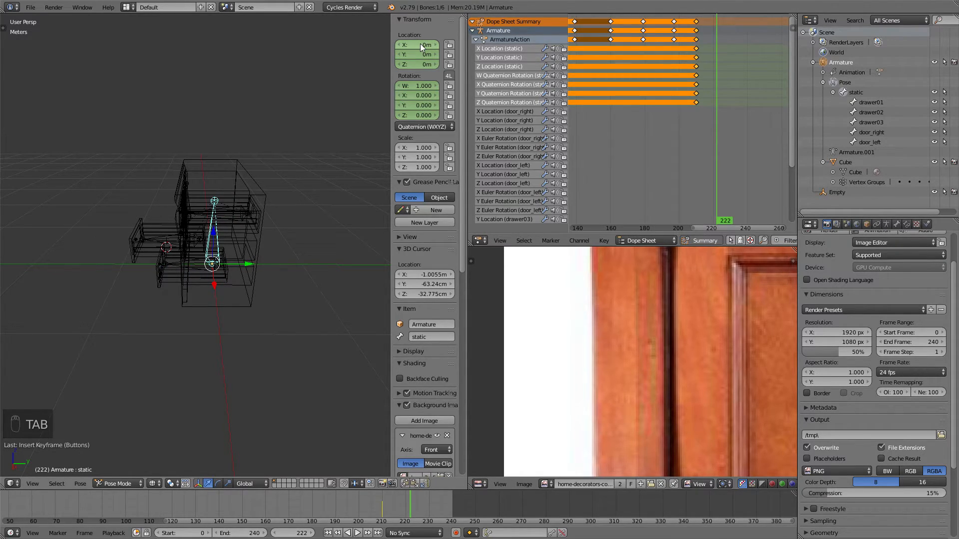
Insert location and rotation keyframes for the static bone at frame 222.
key(i)
key(i)
middle_drag(180, 135, 226, 186)
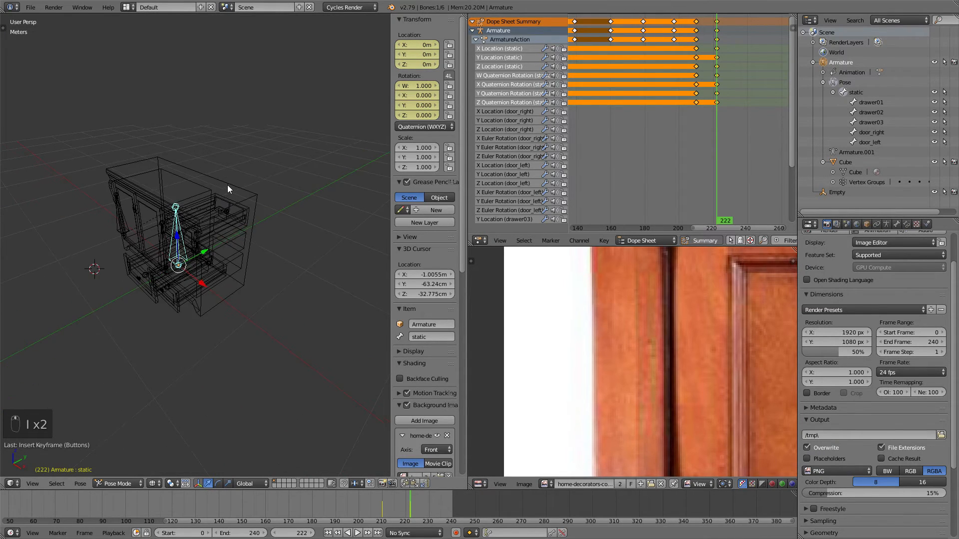
scroll(227, 186, up, 2)
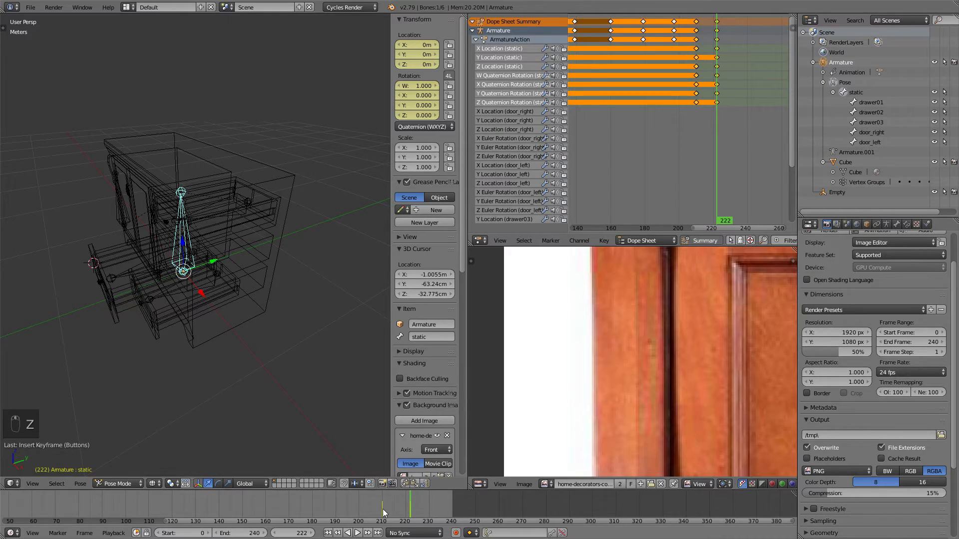
Return the cabinet to solid shading and play back the static bone's settling motion.
key(z)
key(z)
key(alt+a)
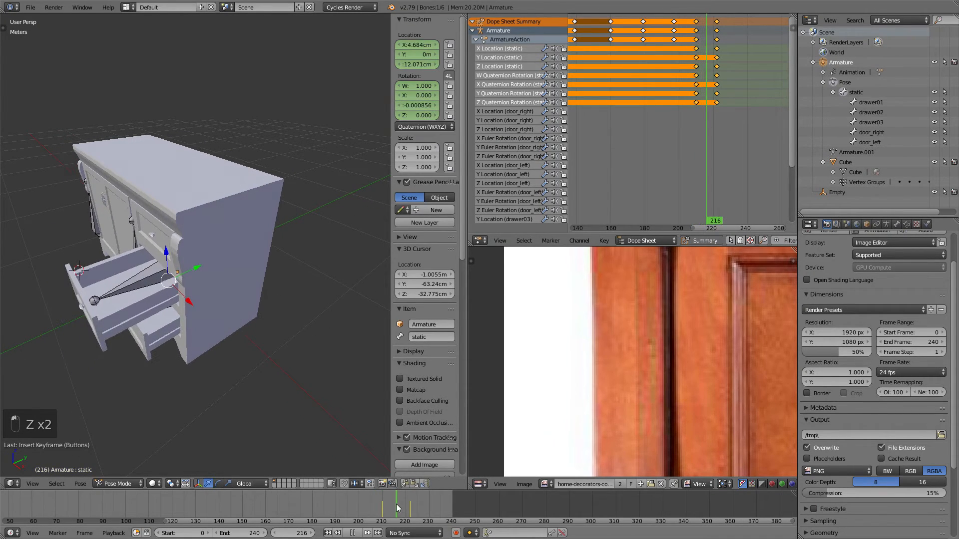
middle_drag(247, 382, 189, 295)
key(Escape)
key(alt+a)
key(alt+a)
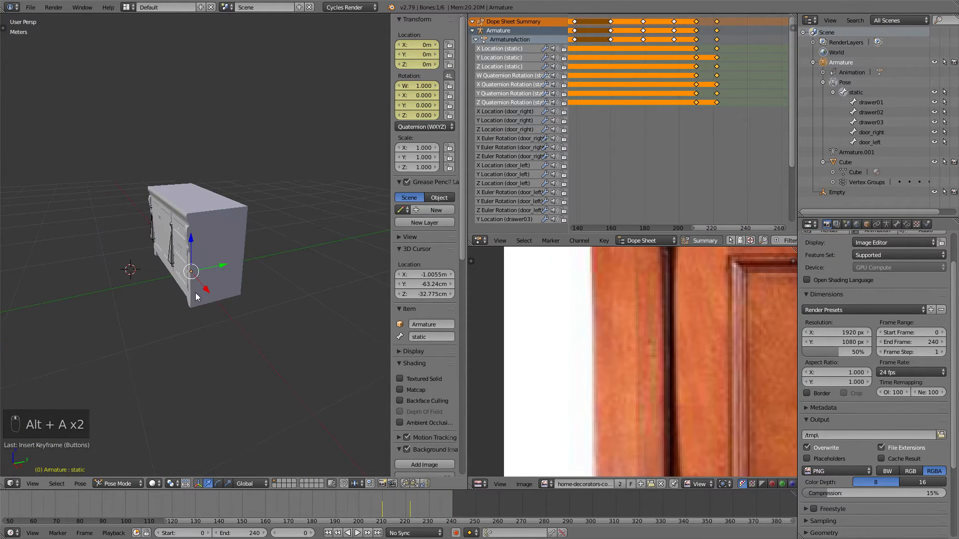
scroll(193, 229, up, 3)
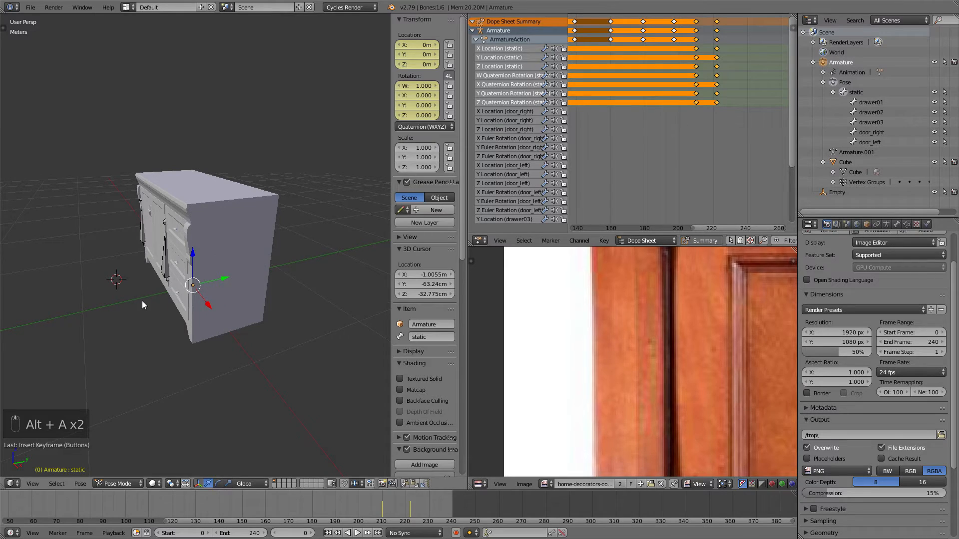
At frame 210, show the Graph Editor full screen with the static bone's X and Z Location curves visible.
drag(358, 508, 382, 508)
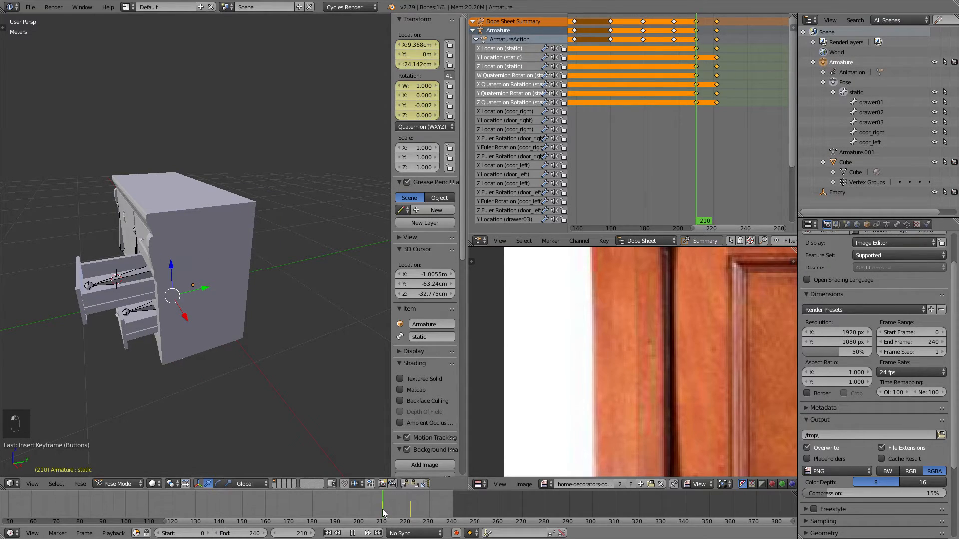
click(480, 238)
click(517, 201)
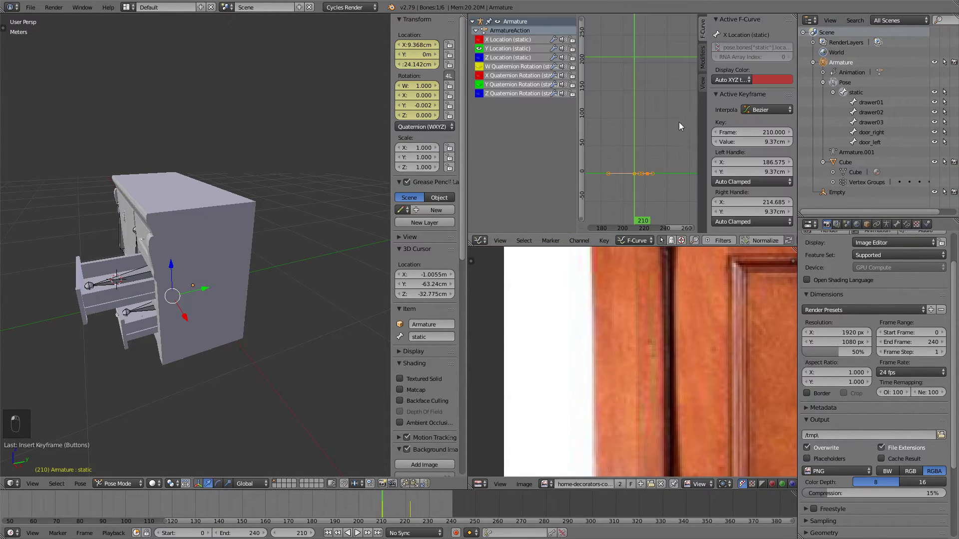
key(ctrl+Up)
key(Home)
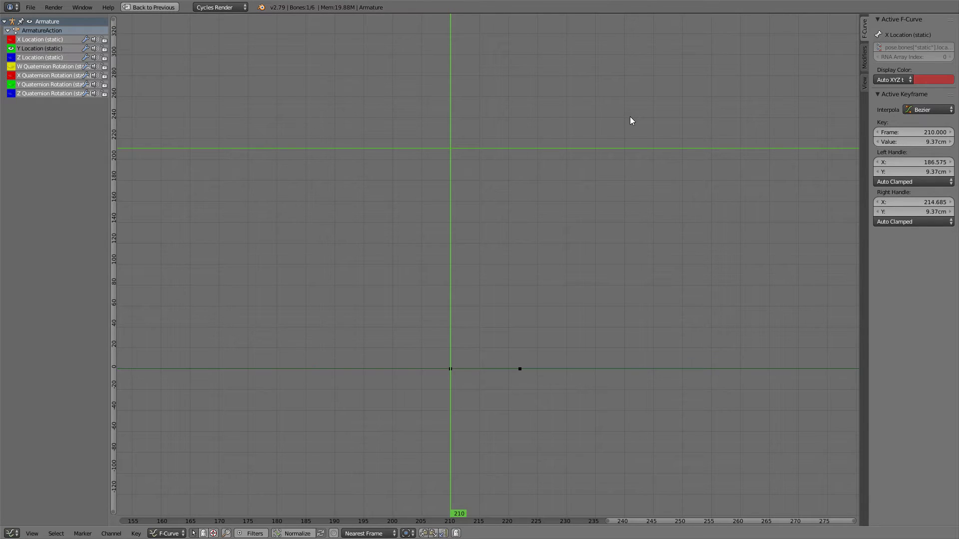
scroll(630, 116, down, 6)
middle_drag(684, 215, 411, 168)
scroll(454, 184, up, 6)
scroll(453, 184, up, 1)
middle_drag(332, 320, 443, 198)
scroll(444, 150, up, 13)
click(12, 40)
click(14, 57)
Select the static bone's location keyframes at frames 210 and 222 and fit them in the graph view.
middle_drag(393, 148, 410, 211)
scroll(411, 211, down, 20)
middle_drag(449, 175, 413, 352)
scroll(422, 325, up, 6)
right_click(442, 311)
right_click(438, 313)
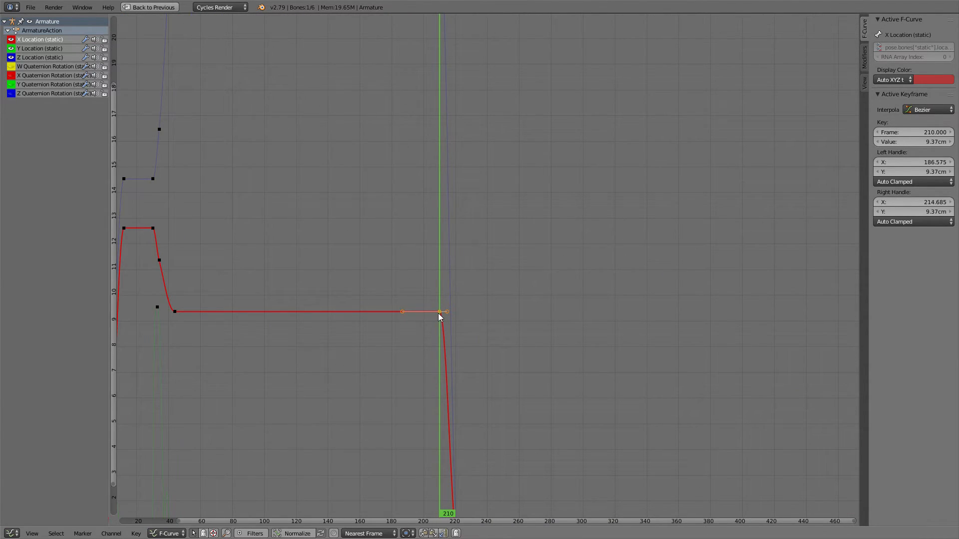
scroll(439, 295, down, 6)
middle_drag(508, 268, 505, 242)
key(a)
key(b)
drag(443, 21, 500, 464)
key(KP_Decimal)
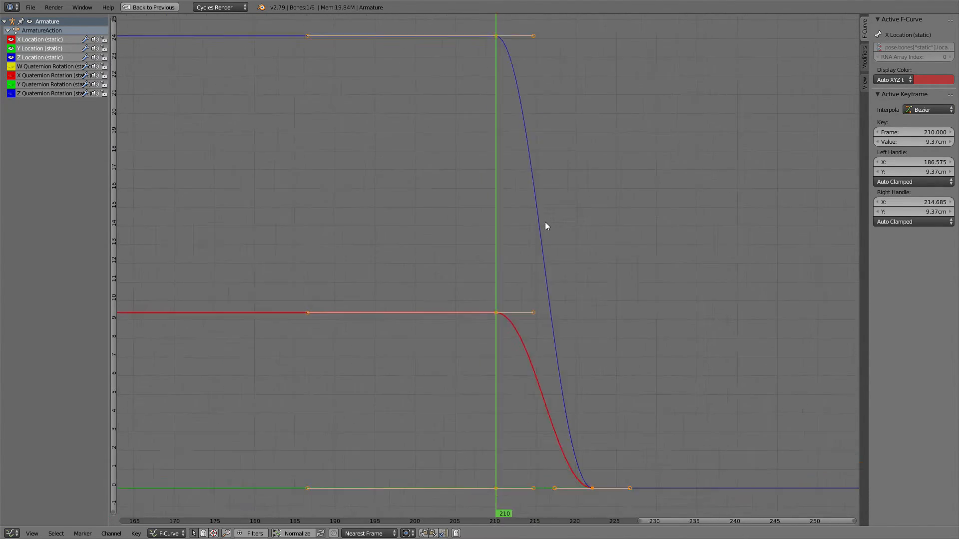
Set the X Location keyframe at frame 210 to Sinusoidal interpolation with Ease Out easing.
right_click(477, 297)
middle_drag(462, 287, 435, 287)
scroll(433, 289, down, 8)
middle_drag(430, 294, 459, 259)
right_click(459, 255)
scroll(549, 223, up, 1)
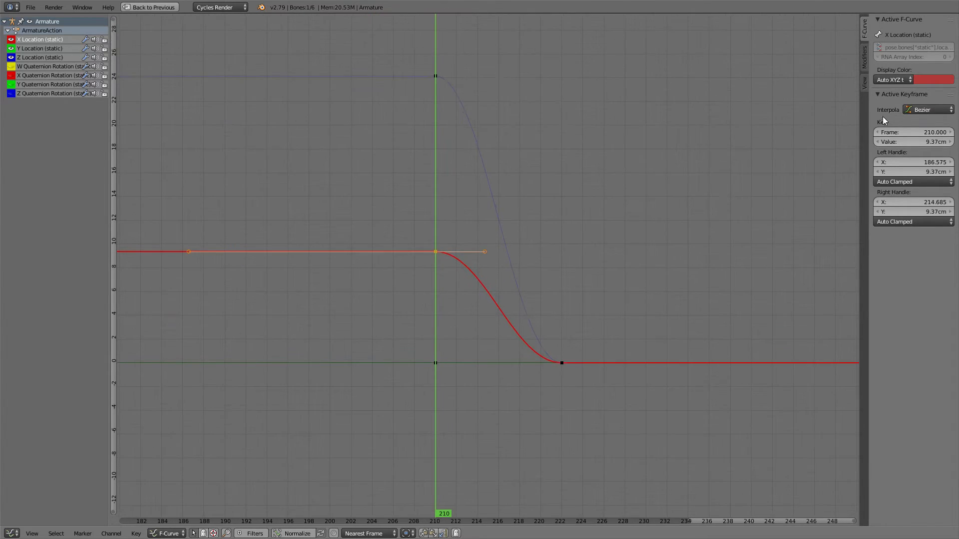
click(910, 110)
click(842, 147)
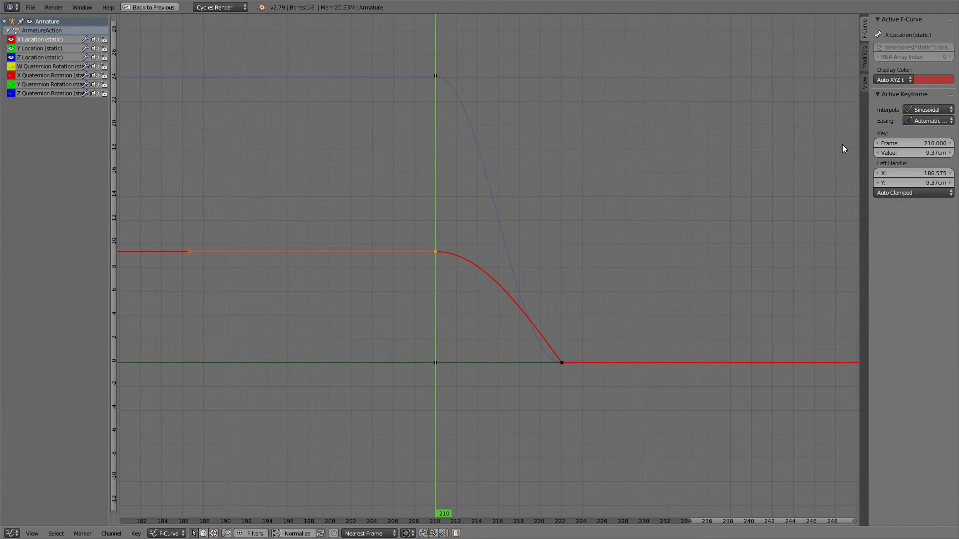
click(914, 122)
click(917, 88)
middle_drag(558, 153, 544, 185)
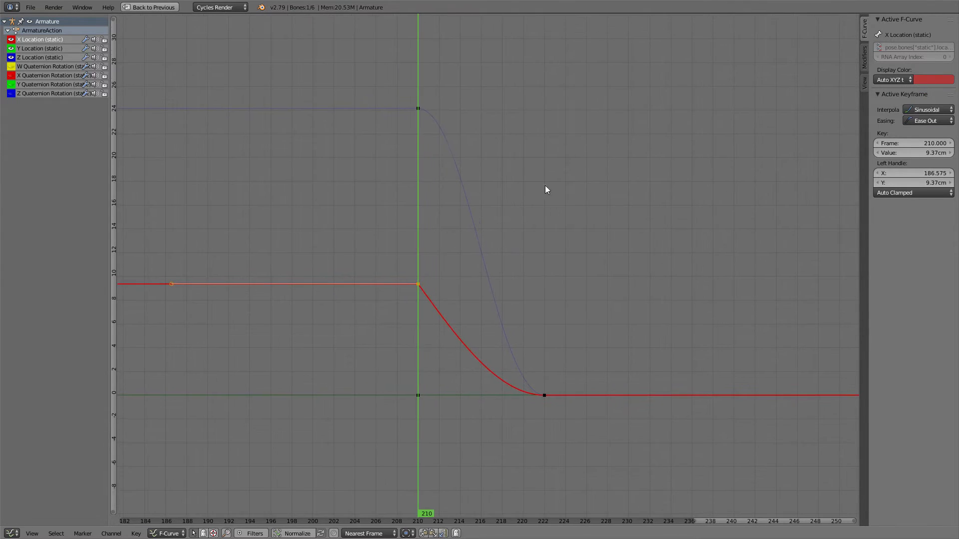
Give the Z Location keyframe at frame 210 Sinusoidal interpolation with Ease Out easing.
right_click(421, 107)
click(926, 109)
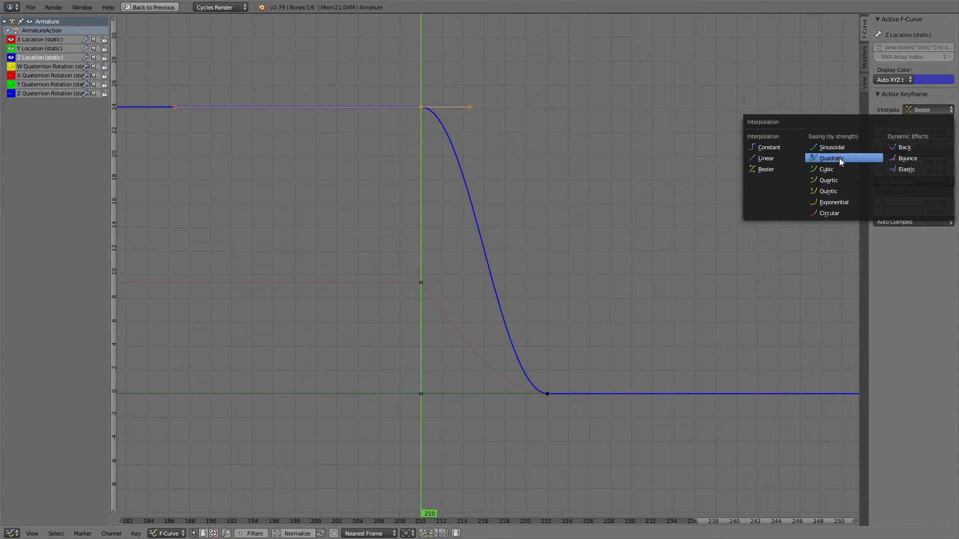
click(838, 158)
click(925, 122)
click(916, 85)
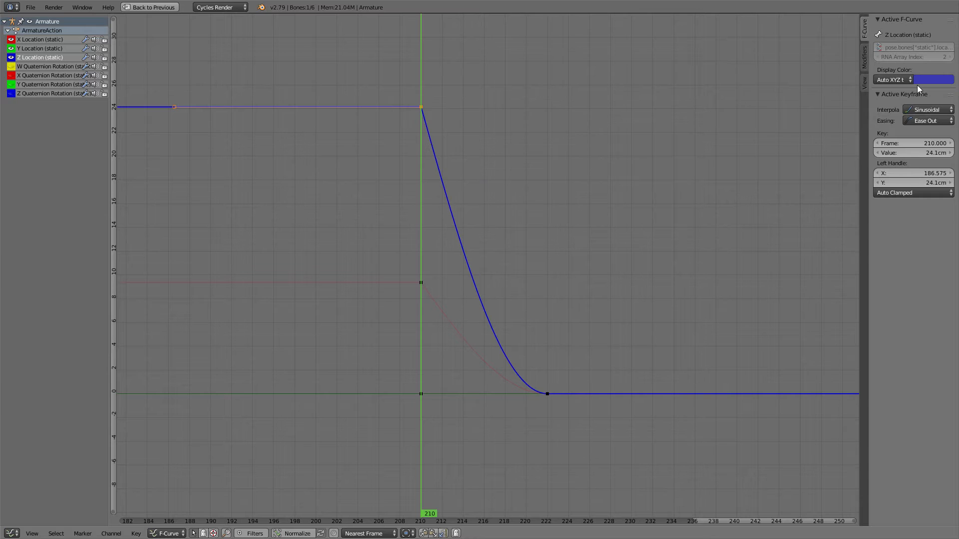
Examine the static bone's location curves and their keyframes between frames 210 and 222.
middle_drag(598, 250, 586, 227)
scroll(559, 298, up, 3)
middle_drag(558, 299, 525, 287)
scroll(428, 162, down, 1)
middle_drag(444, 165, 453, 241)
scroll(455, 241, down, 6)
middle_drag(509, 209, 526, 212)
middle_drag(494, 261, 403, 192)
scroll(430, 249, up, 3)
middle_drag(432, 285, 463, 273)
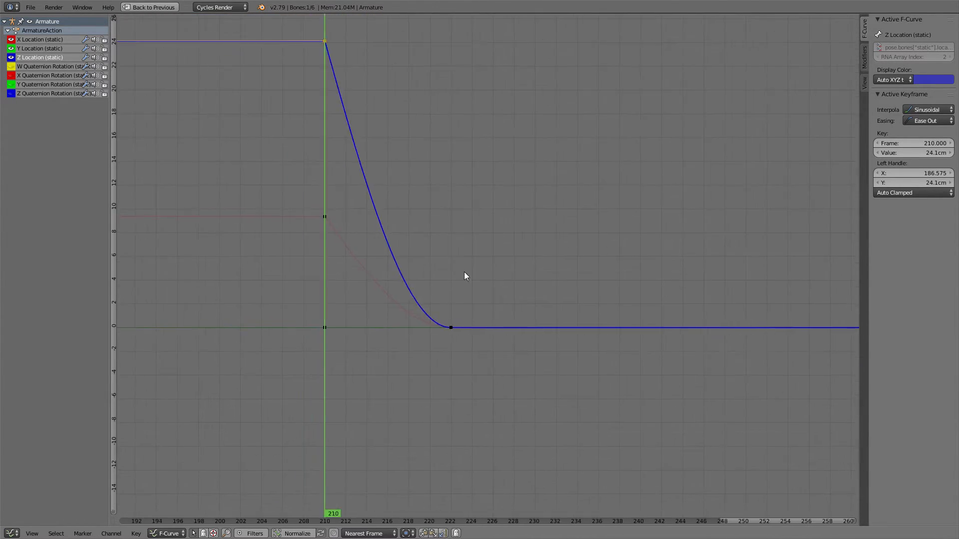
right_click(453, 327)
middle_drag(368, 256, 463, 241)
right_click(421, 313)
middle_drag(494, 285, 584, 273)
scroll(534, 268, down, 5)
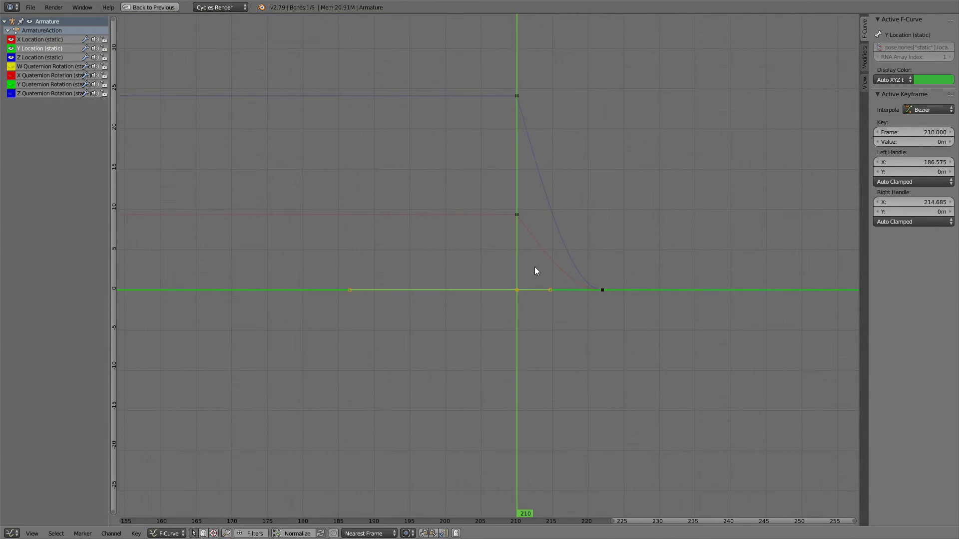
Restore the full layout, go to frame 215 and view the cabinet from the right in orthographic projection.
key(ctrl+Up)
drag(391, 507, 395, 508)
key(KP_1)
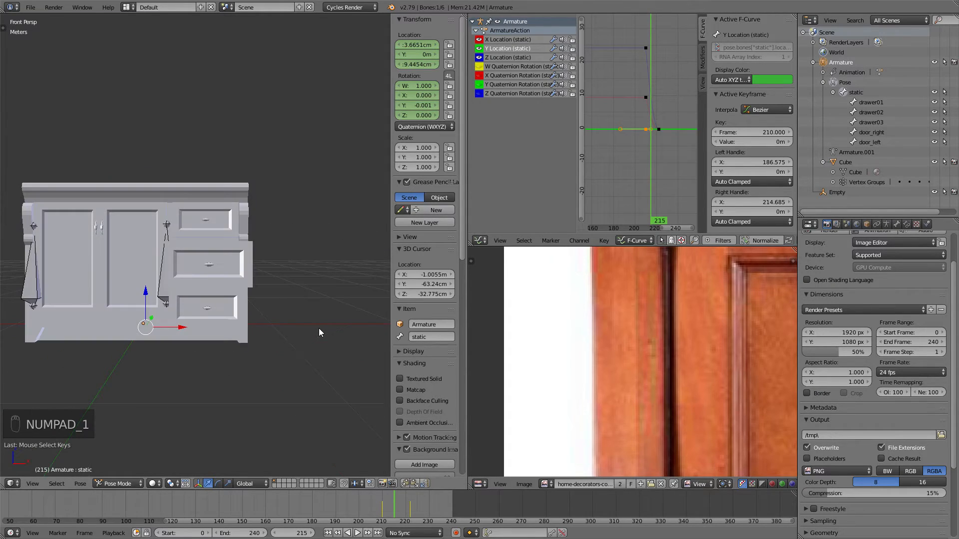
key(KP_3)
key(KP_5)
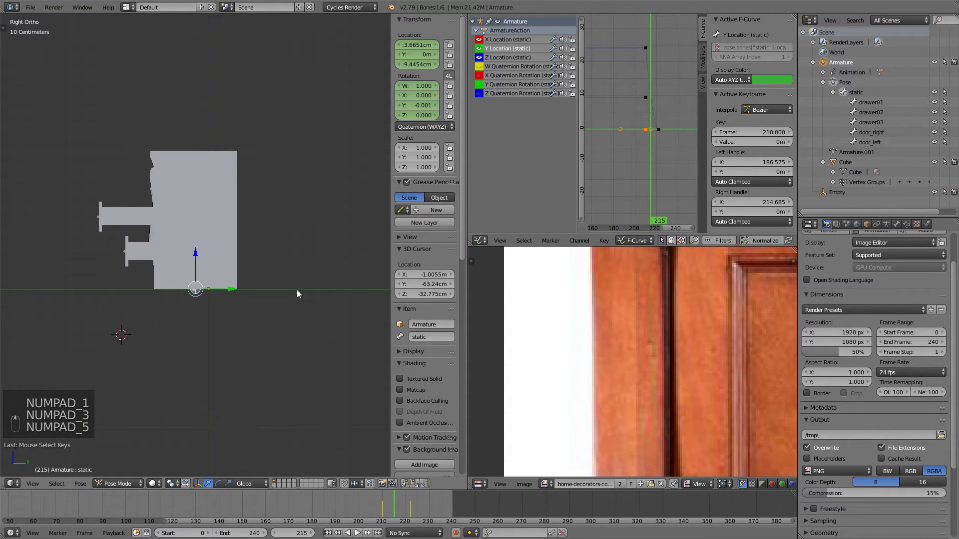
scroll(306, 263, up, 2)
scroll(317, 250, down, 2)
shift+middle_drag(154, 159, 190, 183)
scroll(229, 173, down, 1)
key(r)
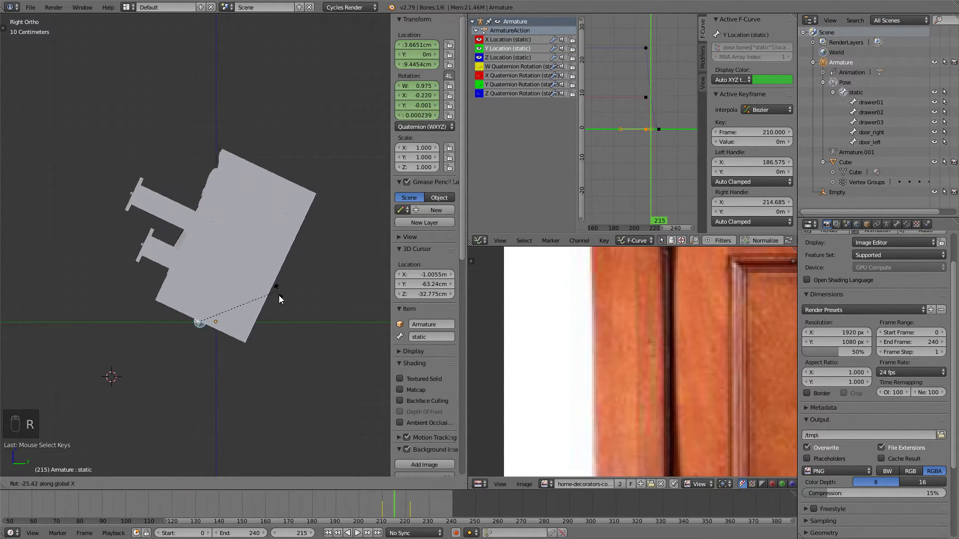
right_click(295, 262)
mouse_move(297, 226)
shift+middle_down()
mouse_move(277, 232)
mouse_move(289, 233)
shift+middle_up()
scroll(277, 232, up, 2)
click(391, 511)
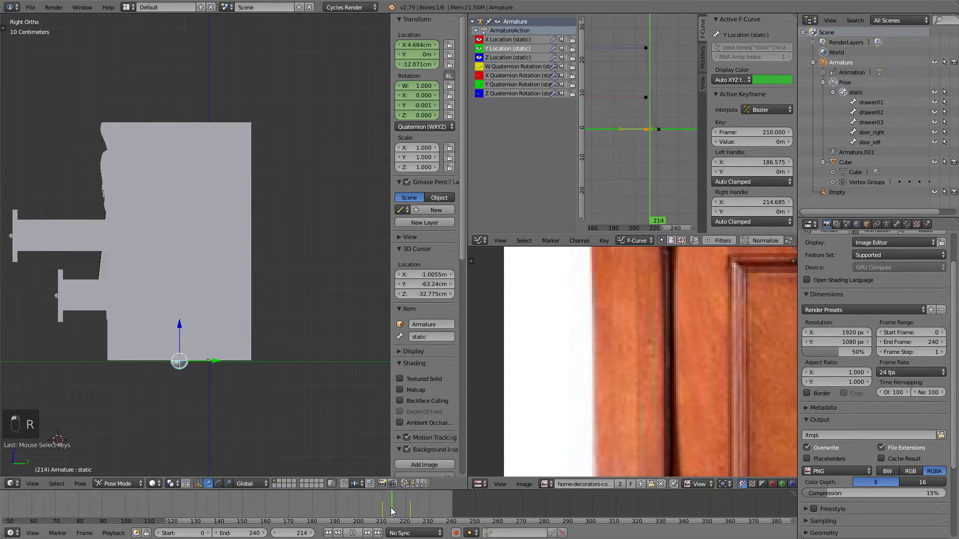
drag(392, 509, 392, 508)
click(393, 505)
shift+middle_drag(298, 368, 307, 367)
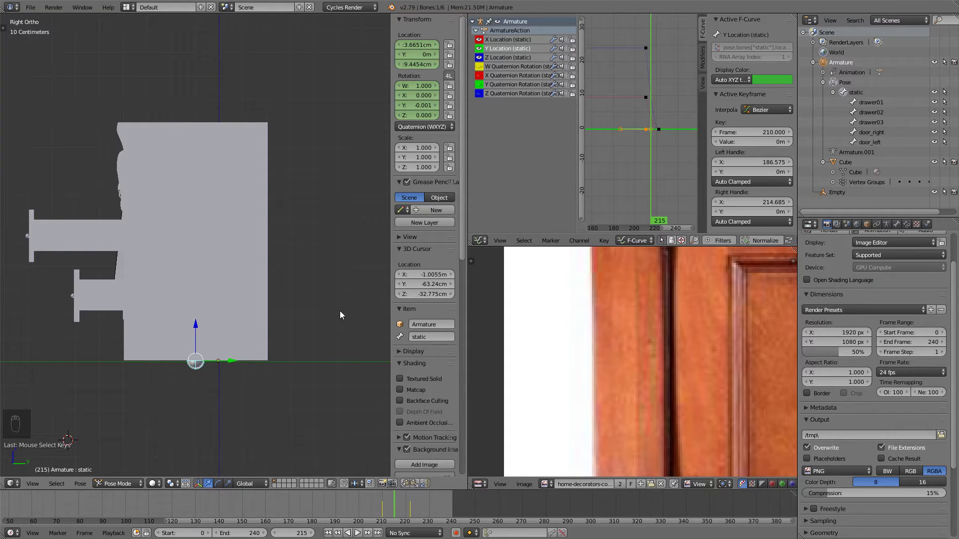
Rotate the static bone about -6 degrees around the global X axis and keyframe its rotation at frame 215.
key(r)
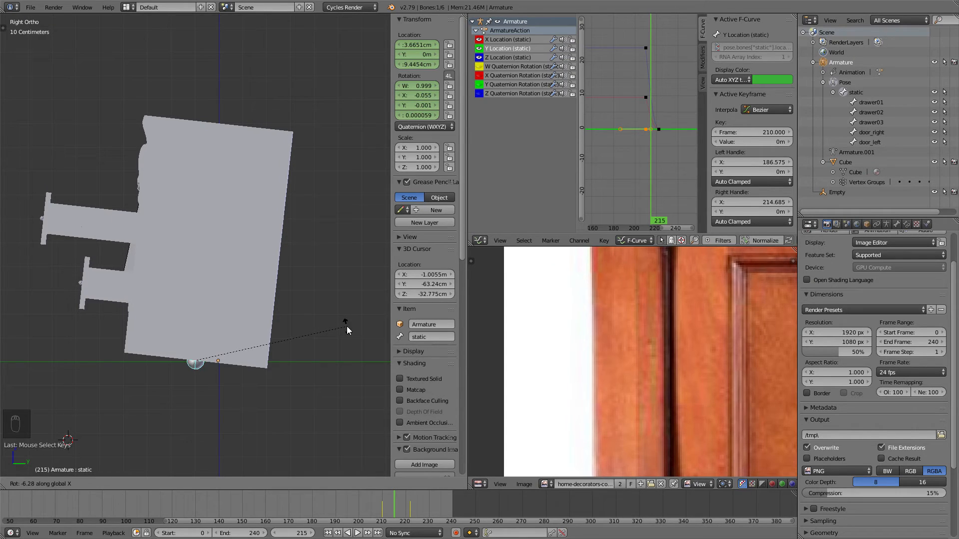
click(347, 326)
key(i)
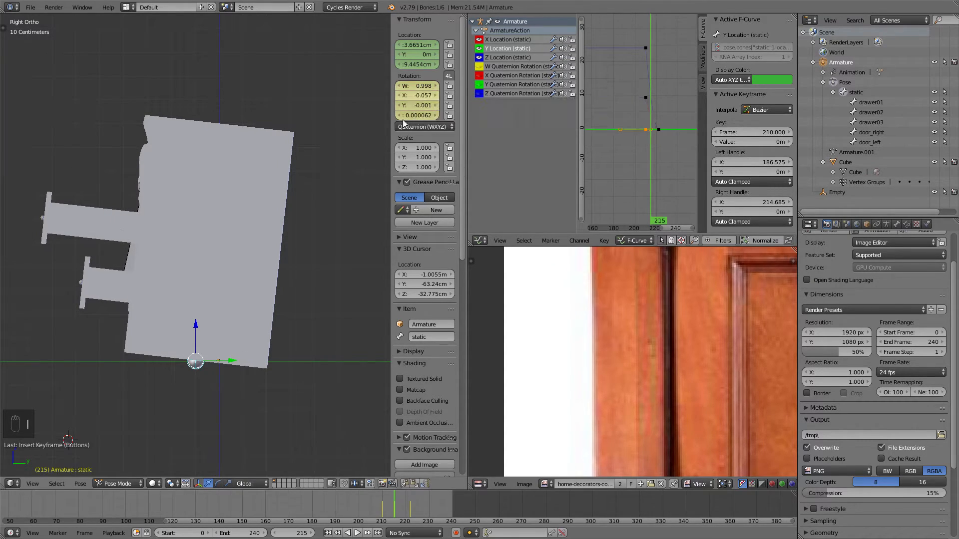
Raise the static bone about 2.7 cm along global Z so the tilted cabinet's lower corner rests on the ground line.
shift+middle_drag(253, 370, 230, 334)
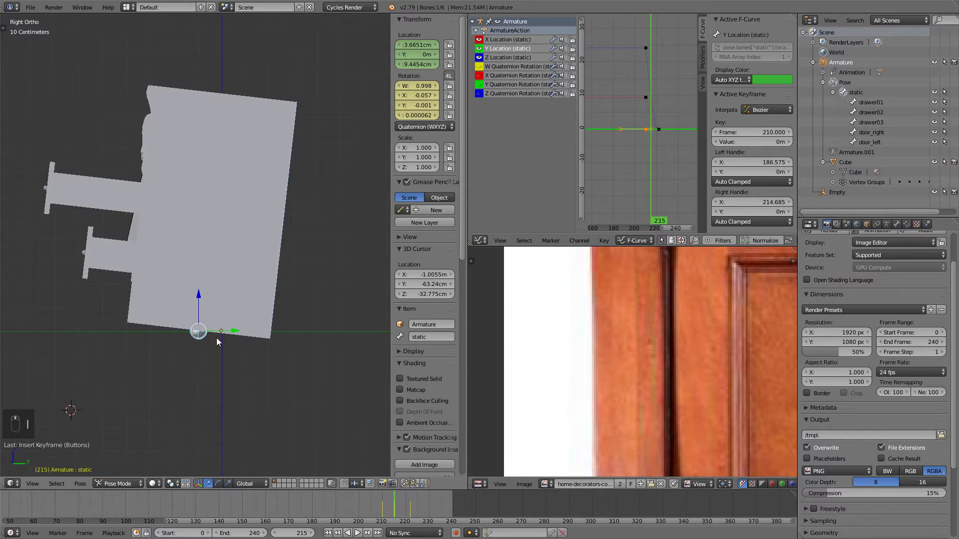
scroll(280, 336, up, 3)
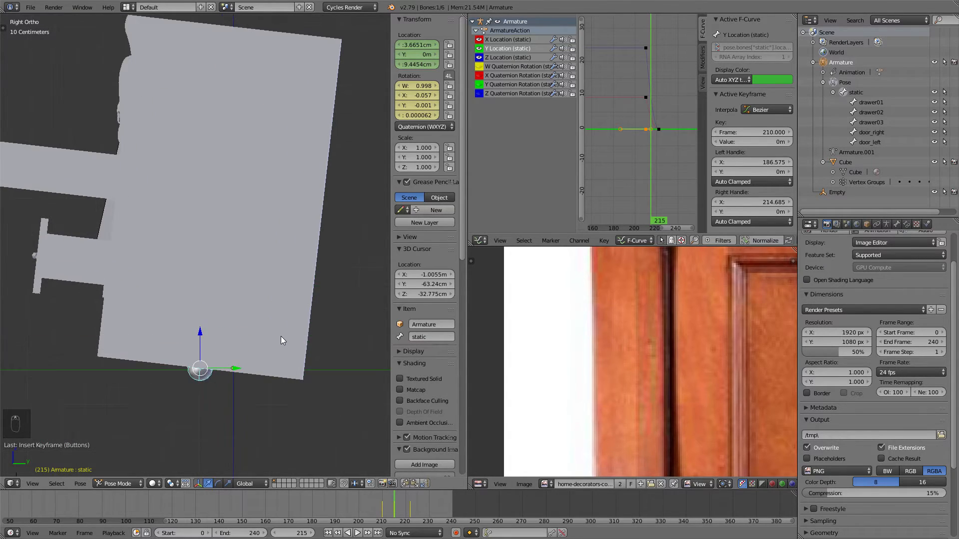
key(g)
key(z)
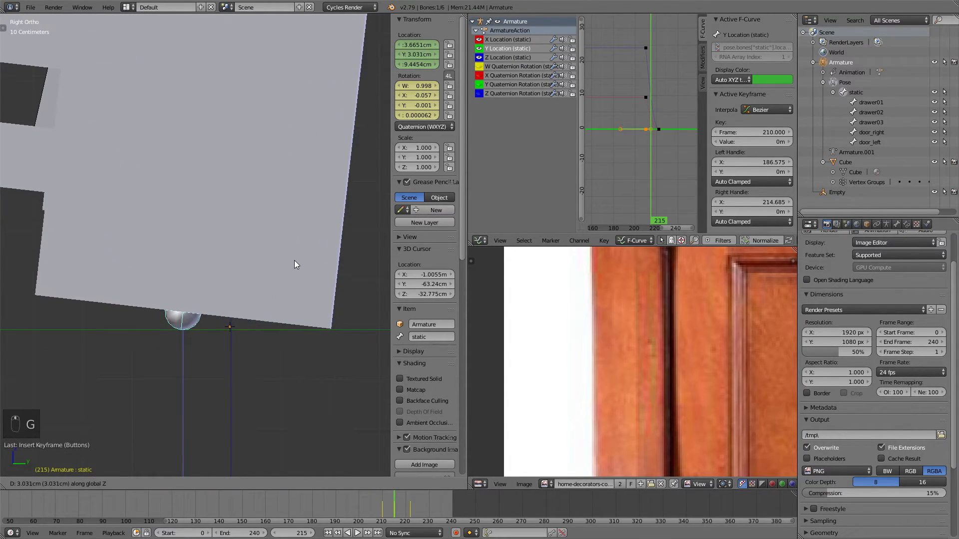
click(294, 261)
scroll(295, 262, down, 4)
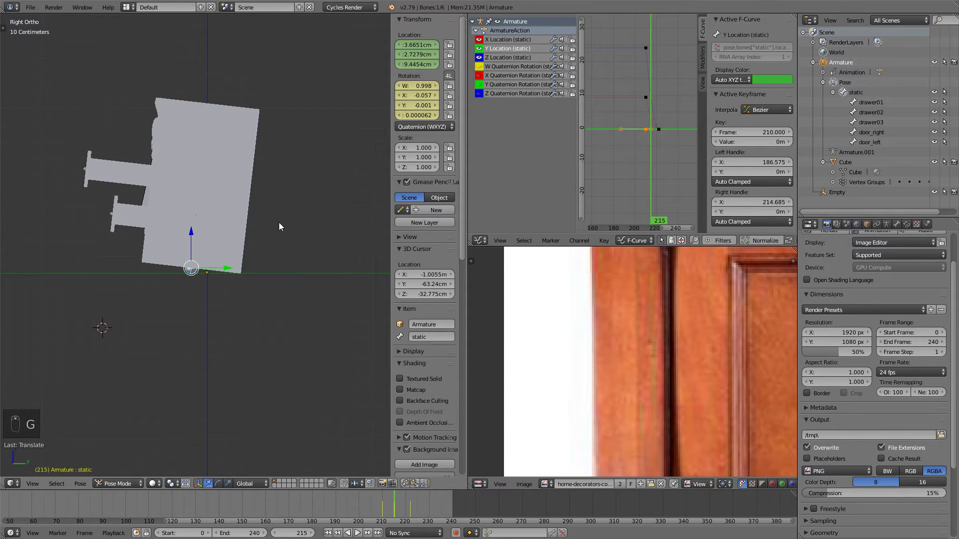
scroll(280, 217, up, 3)
scroll(224, 270, down, 2)
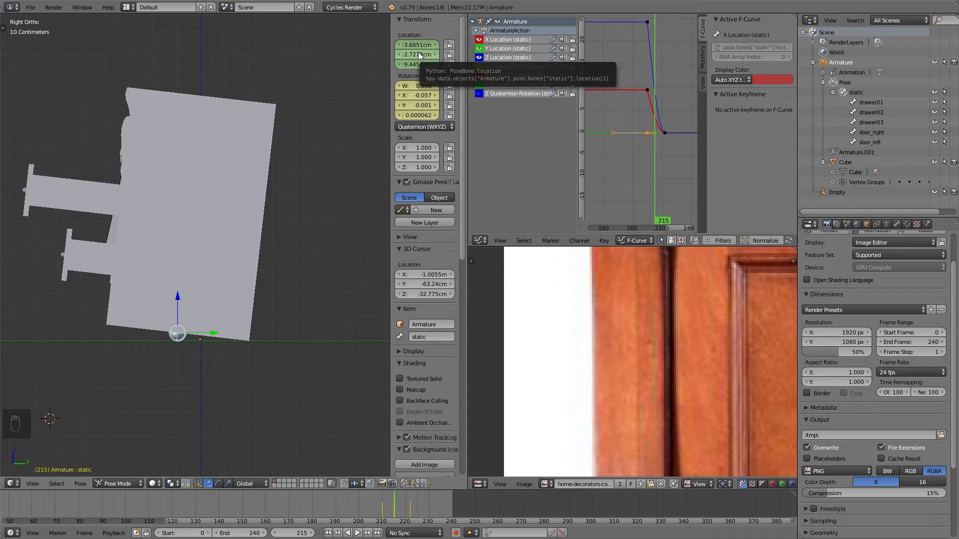
Keyframe the static bone's X, Y and Z location at frame 215 and check the location curves in the enlarged Graph Editor.
drag(418, 52, 420, 52)
key(ctrl+z)
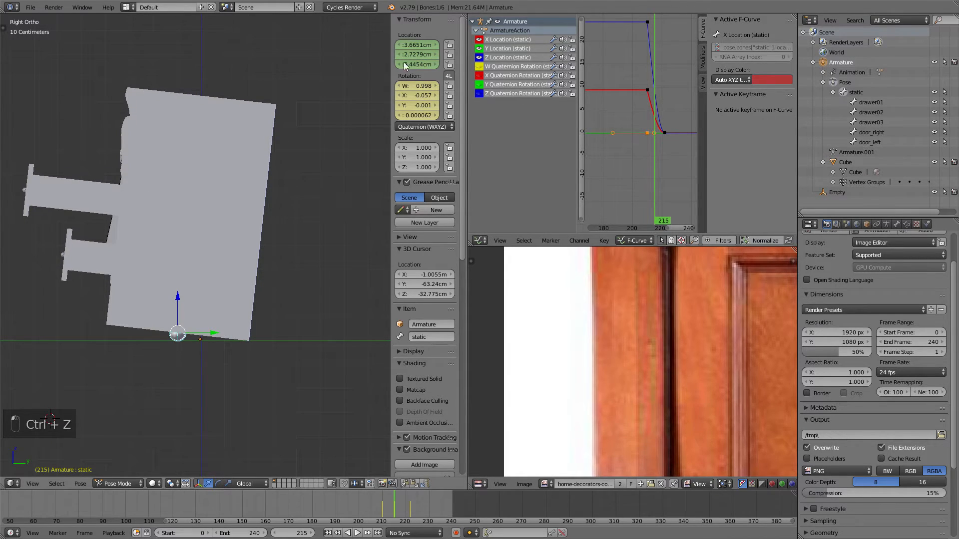
right_click(416, 53)
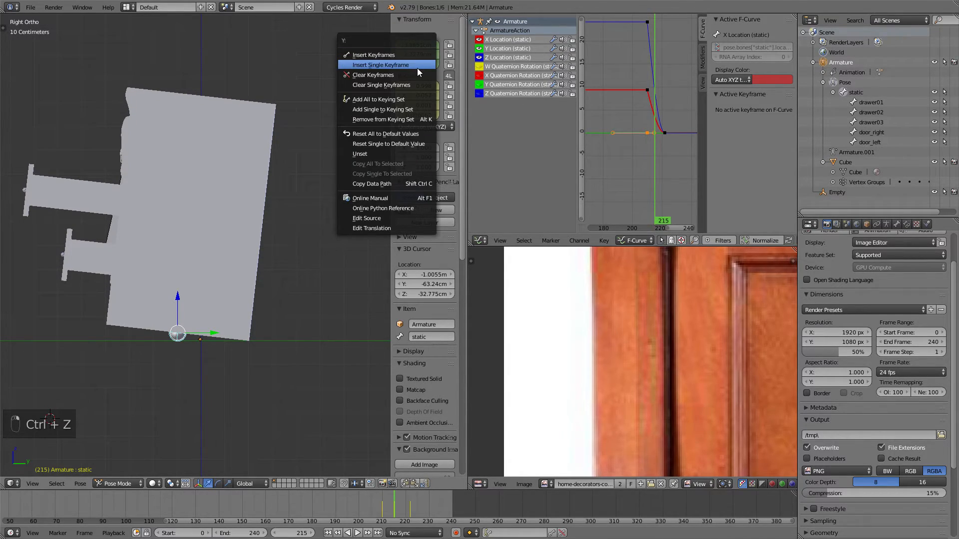
click(418, 65)
scroll(635, 105, up, 1)
middle_drag(635, 105, 672, 132)
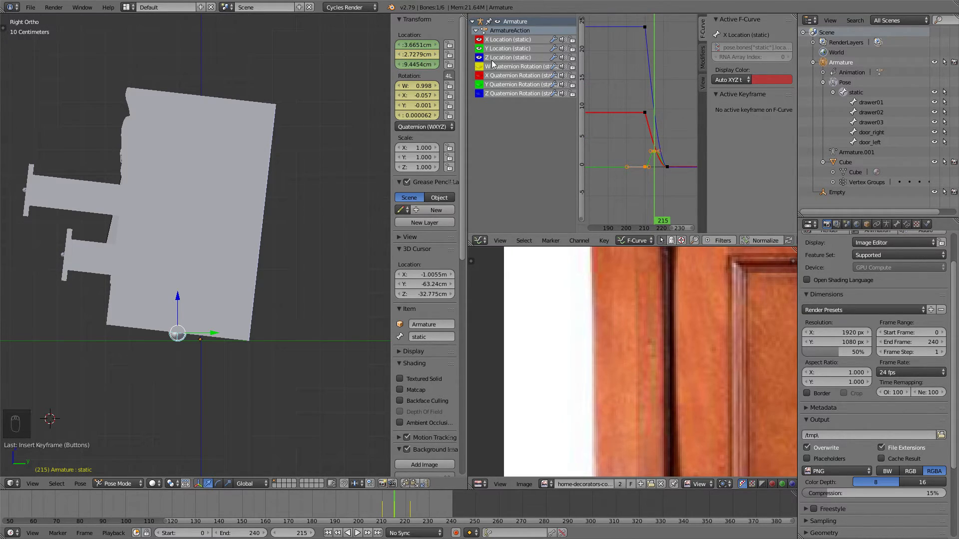
key(i)
key(i)
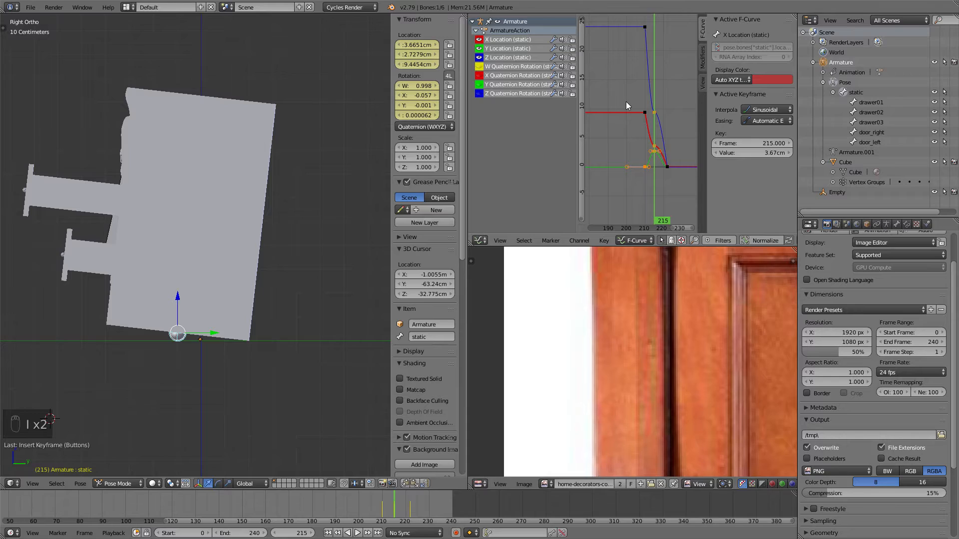
key(ctrl+space)
key(Home)
scroll(677, 275, down, 2)
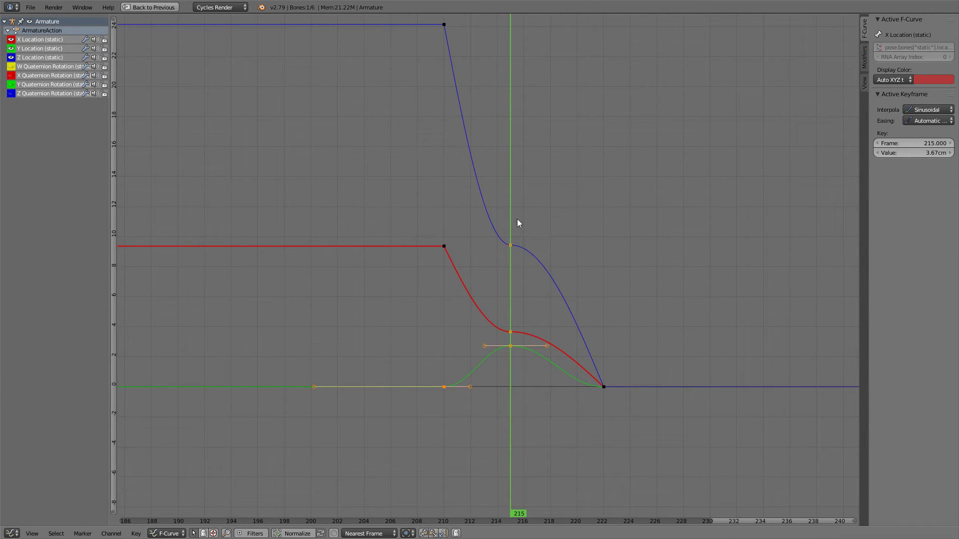
click(150, 7)
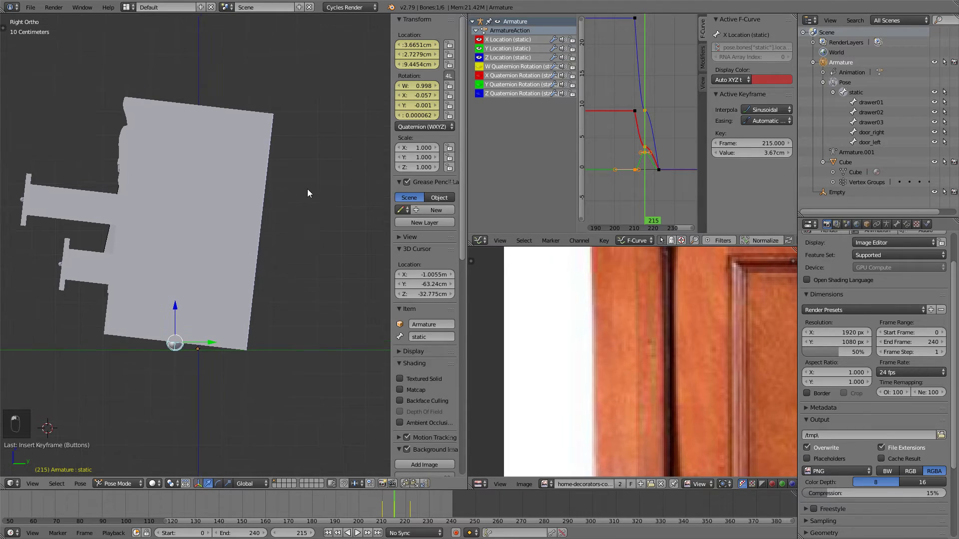
Undo the X and Z Location keyframes at frame 215, keeping the Y Location key, and check the curves in the enlarged Graph Editor.
key(ctrl+z)
key(ctrl+z)
key(ctrl+z)
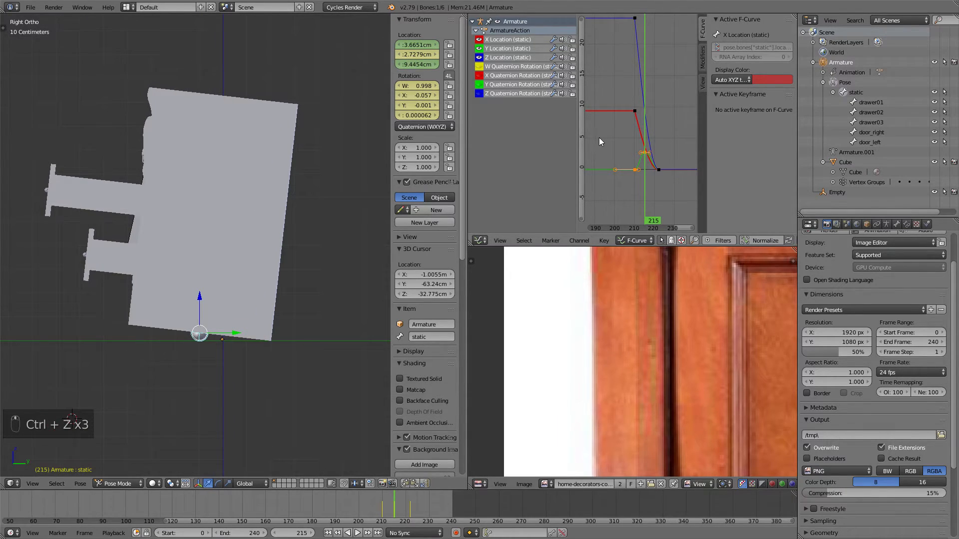
key(shift+space)
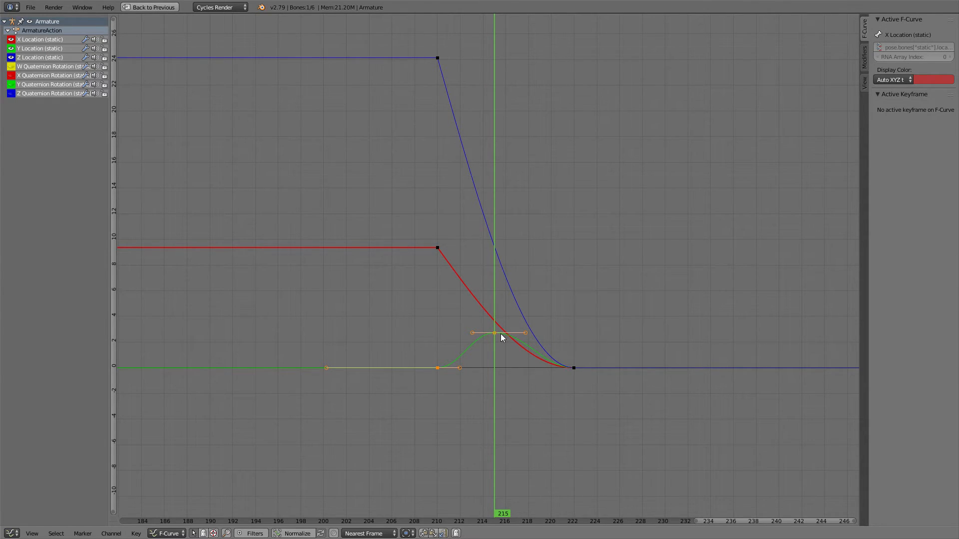
click(149, 7)
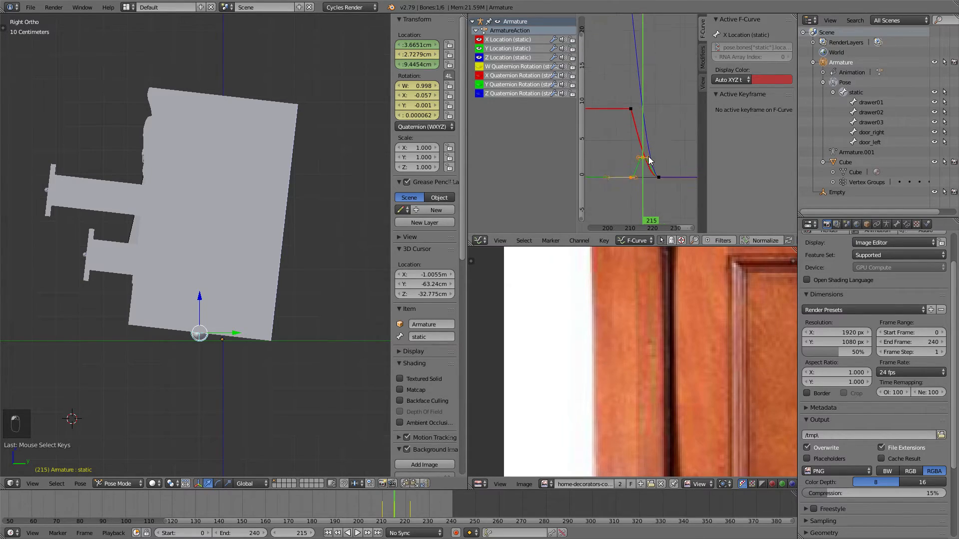
Set the static bone's Y Location keyframe at frame 210 to Quartic interpolation.
key(shift+space)
scroll(465, 247, up, 2)
right_click(459, 288)
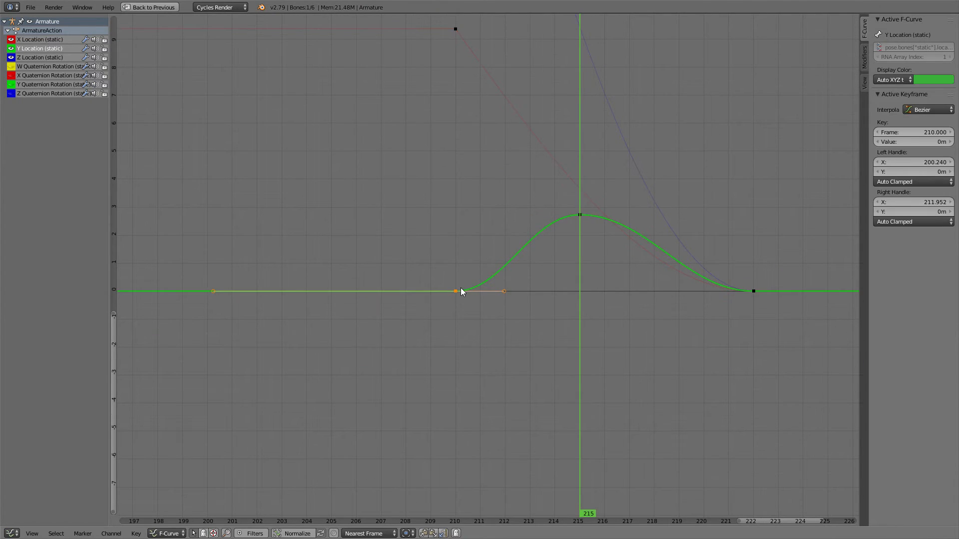
key(g)
key(y)
right_click(637, 210)
click(929, 110)
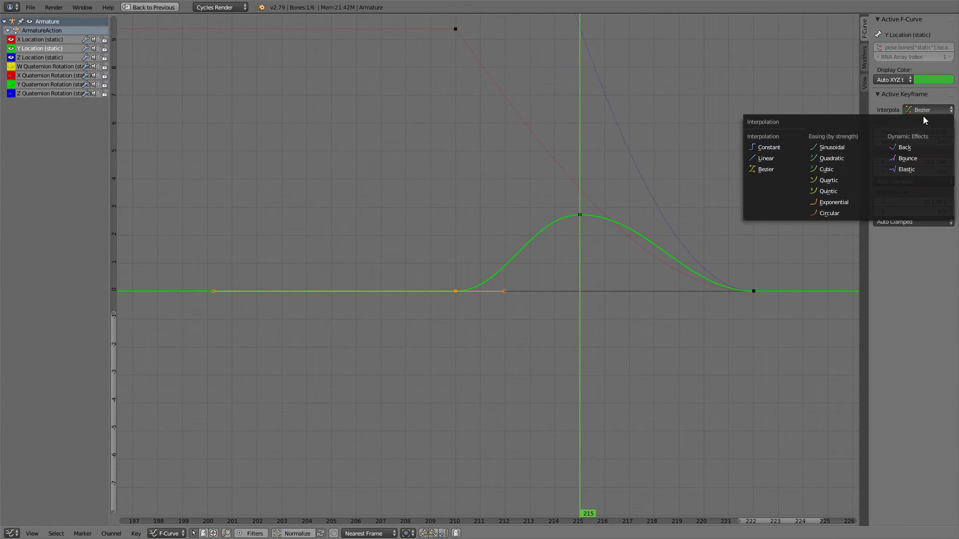
click(840, 172)
middle_drag(670, 131, 678, 149)
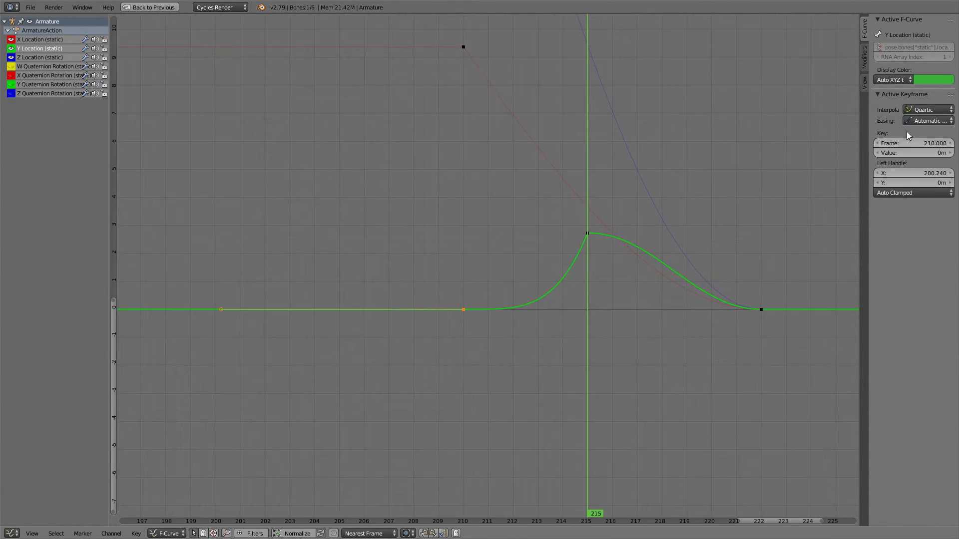
Try the Ease In easing on the frame 210 Y Location key, then set it to Ease Out.
click(924, 121)
click(915, 98)
click(925, 120)
click(919, 87)
middle_drag(675, 105, 670, 117)
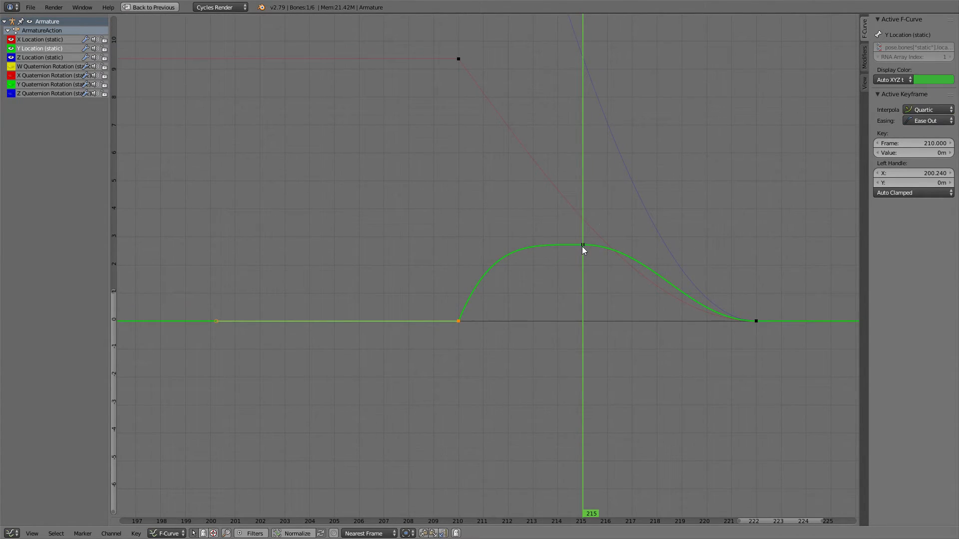
Move the peak Y Location keyframe to frame 213 and set its interpolation to Bounce.
right_click(582, 246)
key(g)
key(x)
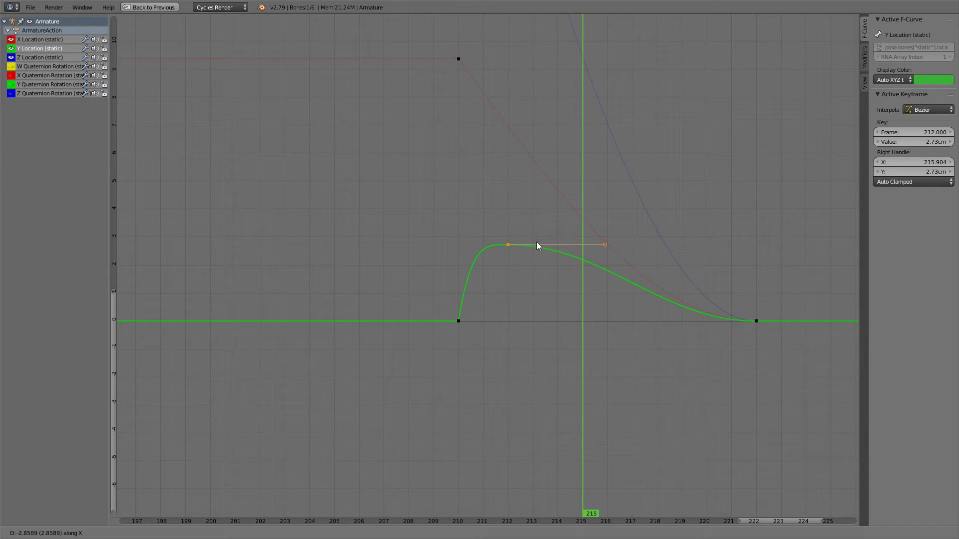
click(544, 241)
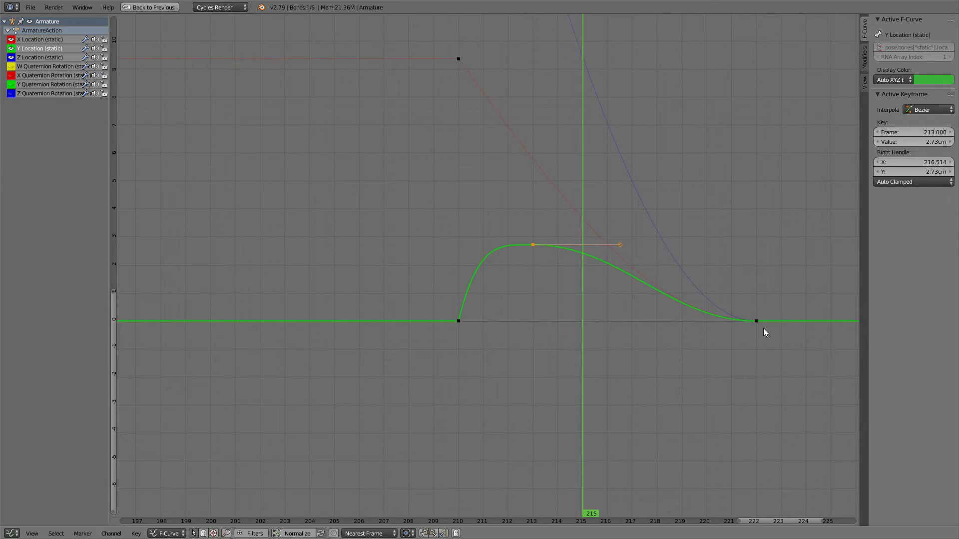
click(930, 109)
click(910, 158)
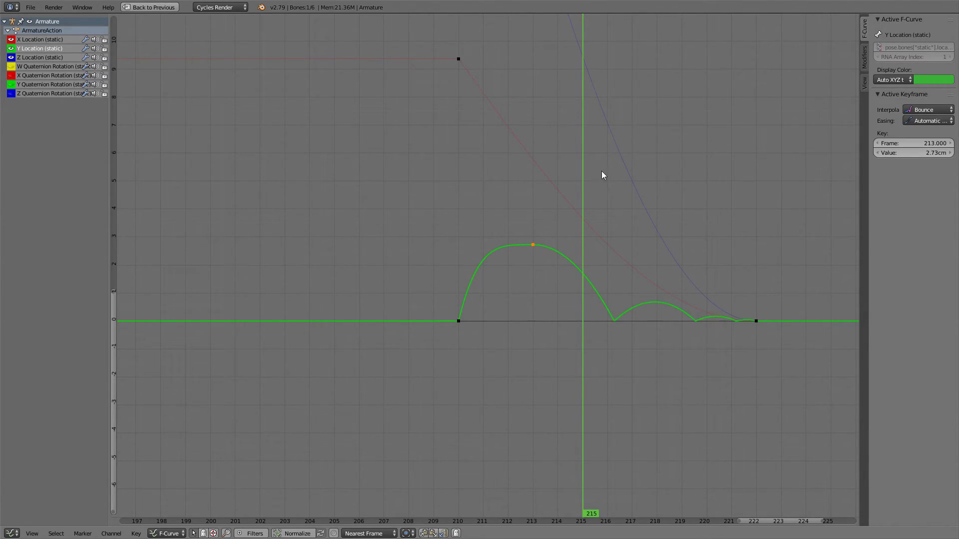
Restore the full layout and play the animation from frame 205, viewing the solid-shaded cabinet from an angle.
click(150, 7)
click(370, 505)
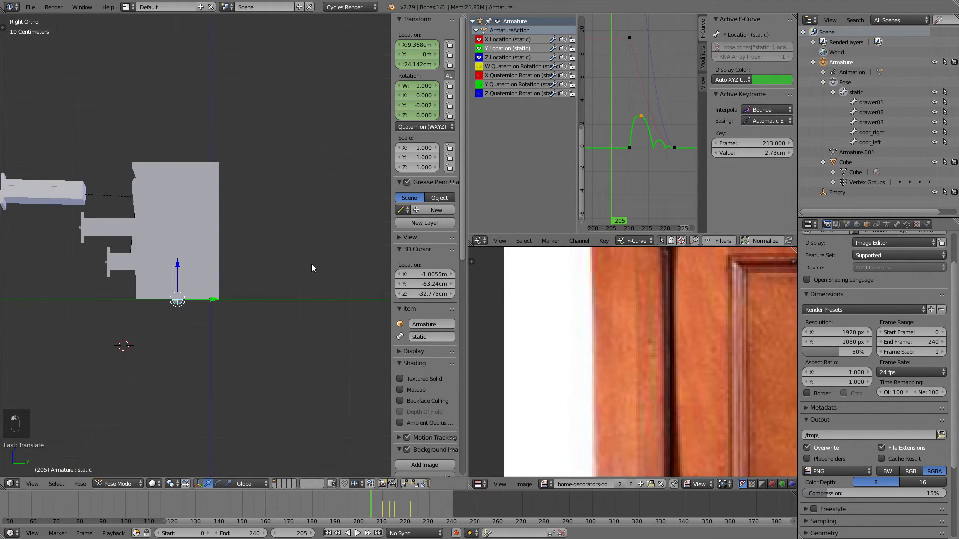
key(alt+a)
middle_drag(290, 270, 319, 323)
key(z)
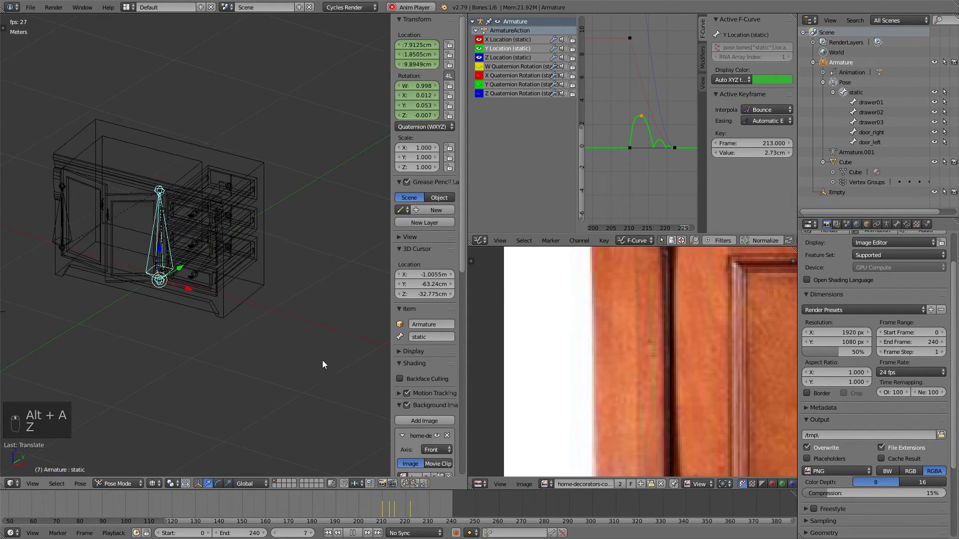
key(z)
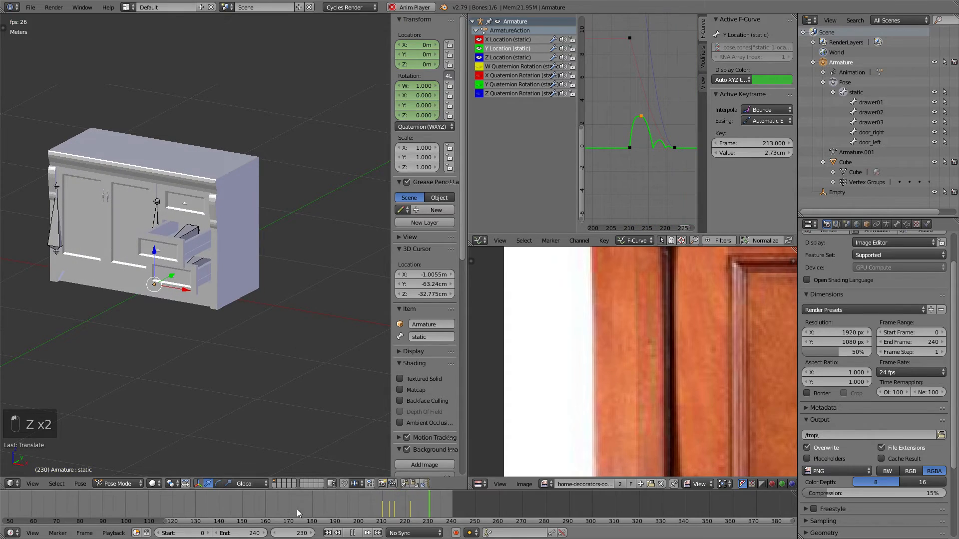
click(302, 506)
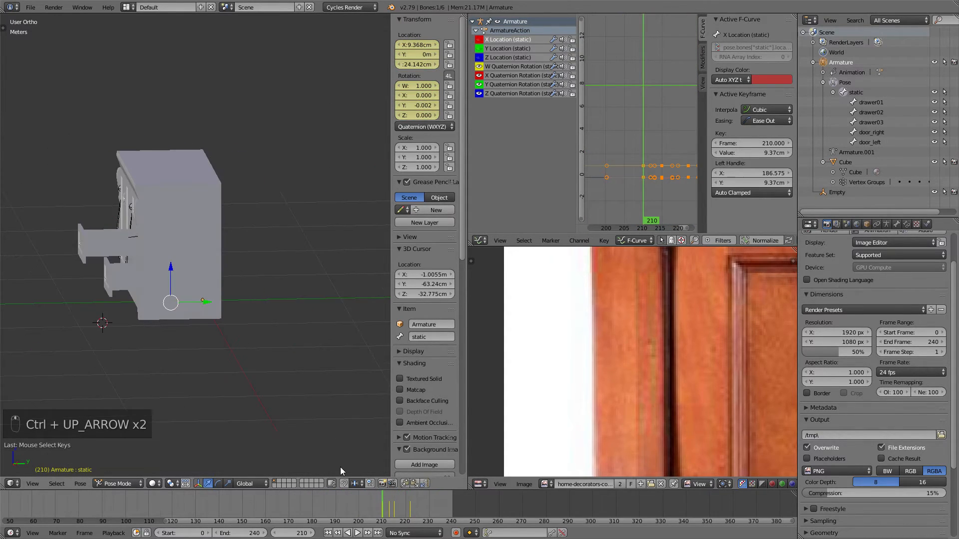
Go to frame 203 and examine the static bone's X Quaternion Rotation curve around its dip in the enlarged Graph Editor.
drag(345, 489, 365, 507)
key(ctrl+Up)
key(a)
key(Home)
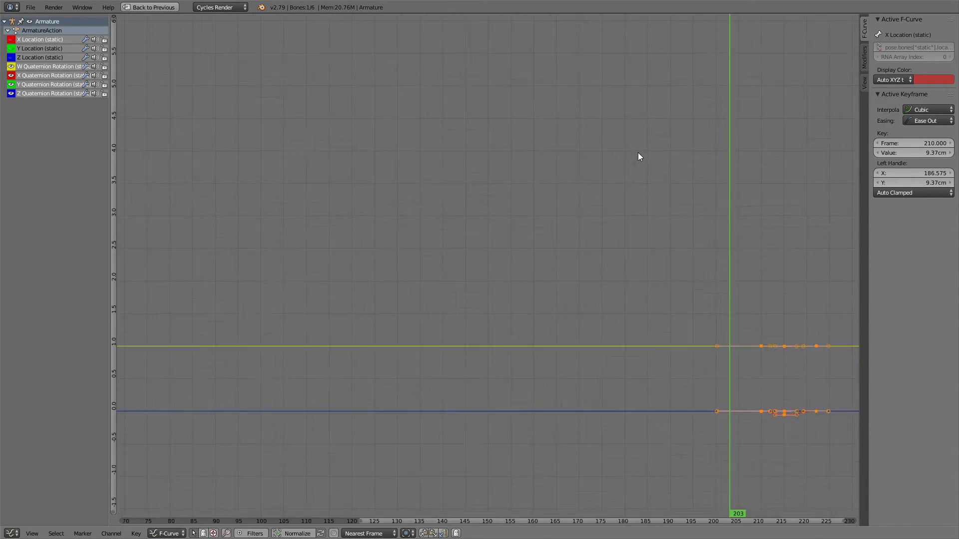
middle_drag(694, 372, 447, 233)
scroll(447, 234, up, 4)
middle_drag(571, 293, 434, 95)
scroll(449, 190, up, 6)
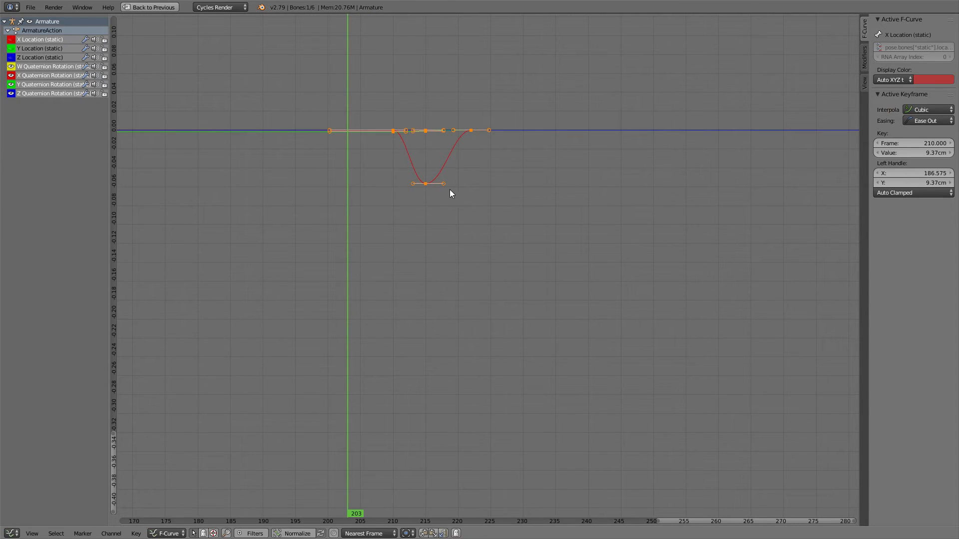
right_click(425, 184)
middle_drag(478, 176, 530, 291)
scroll(499, 229, up, 18)
middle_drag(430, 212, 441, 165)
Set the X Quaternion Rotation keyframe at frame 210 to Cubic interpolation with Ease Out easing.
right_click(324, 149)
right_click(325, 145)
right_click(377, 146)
key(g)
right_click(384, 237)
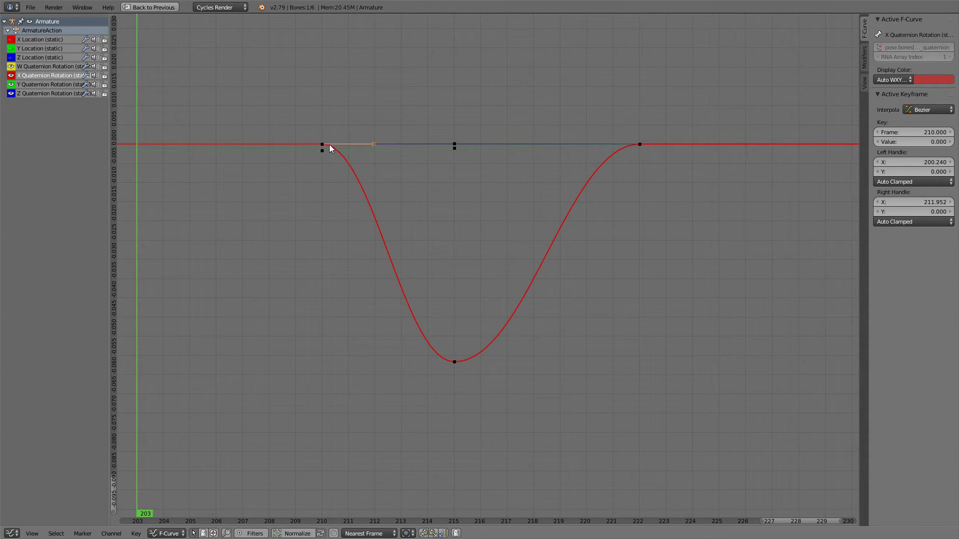
click(927, 110)
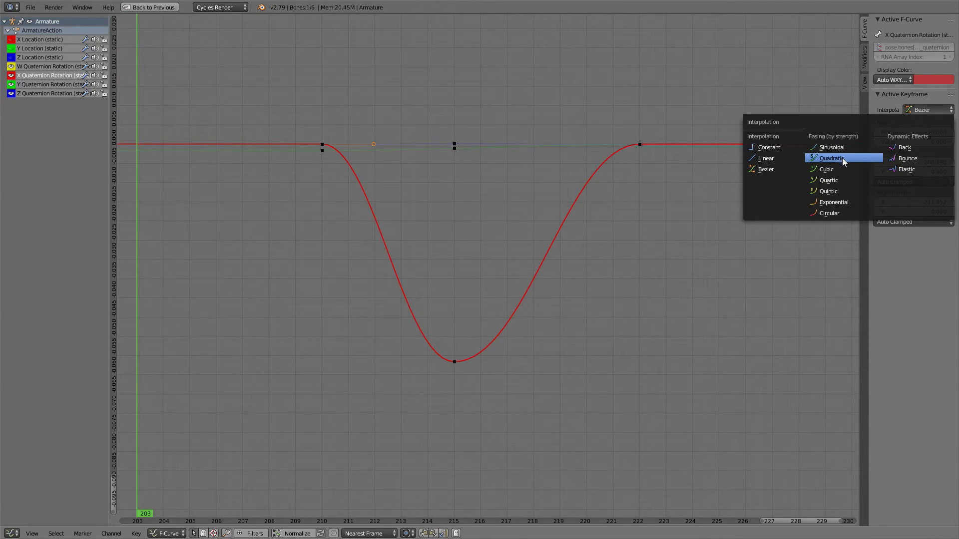
click(841, 158)
click(911, 120)
click(918, 97)
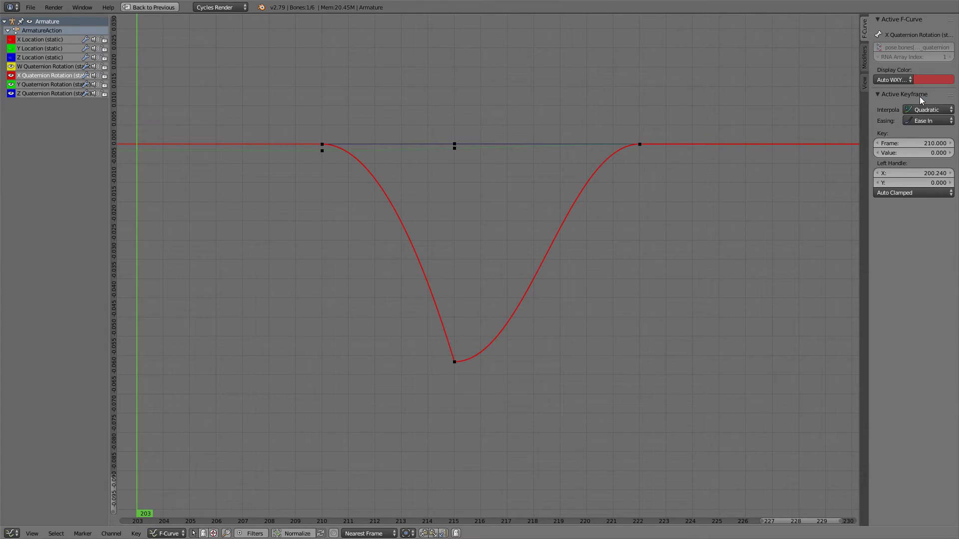
click(919, 121)
click(927, 86)
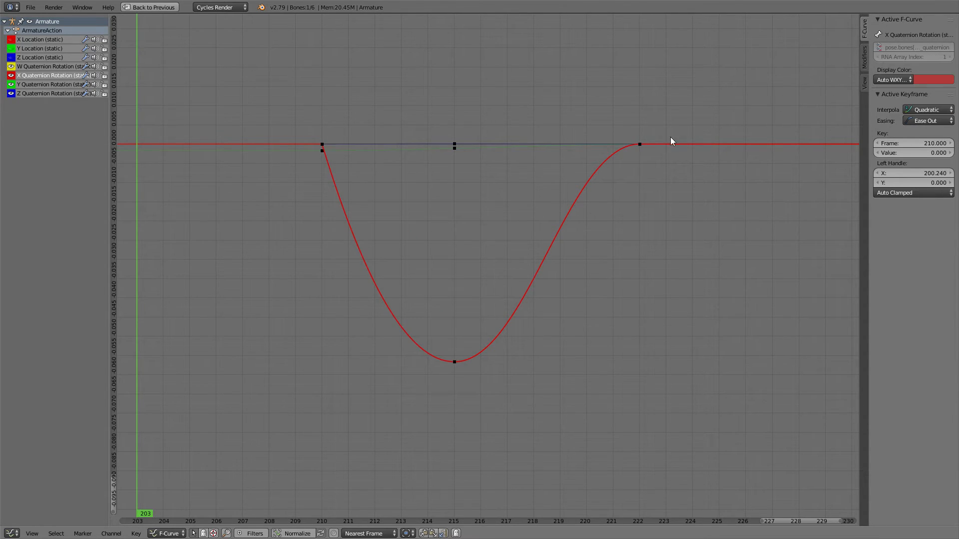
click(927, 111)
click(829, 169)
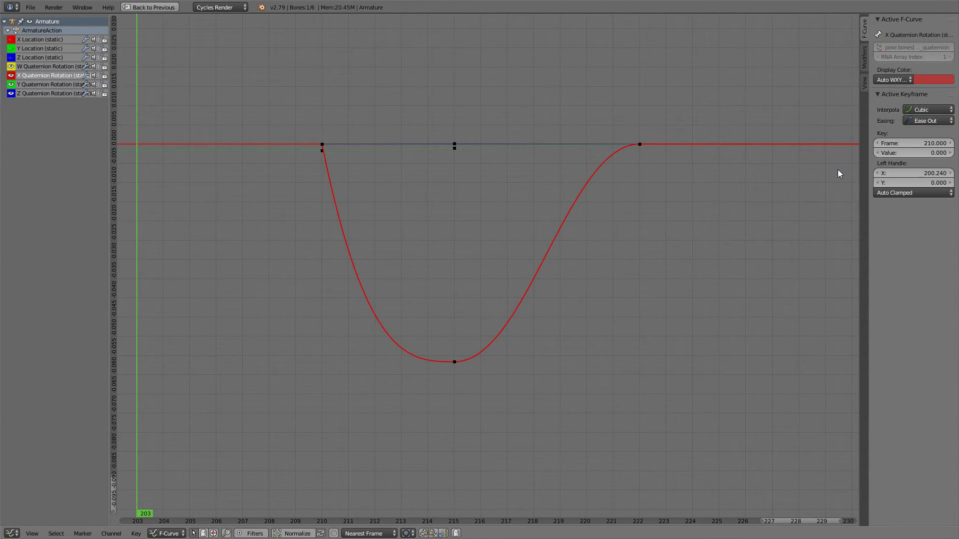
Move the lowest X Quaternion Rotation keyframe to frame 214 and set its interpolation to Bounce.
right_click(456, 361)
key(g)
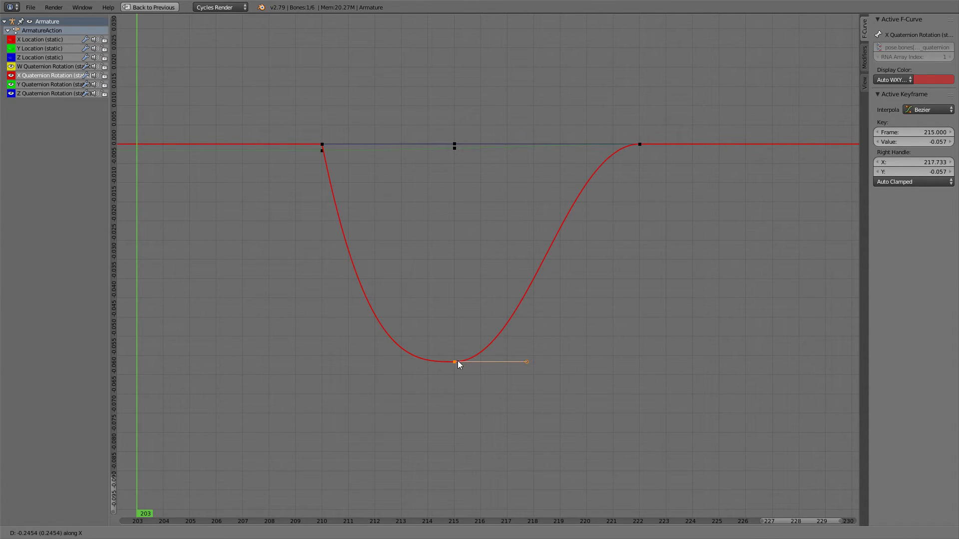
click(444, 363)
right_click(642, 141)
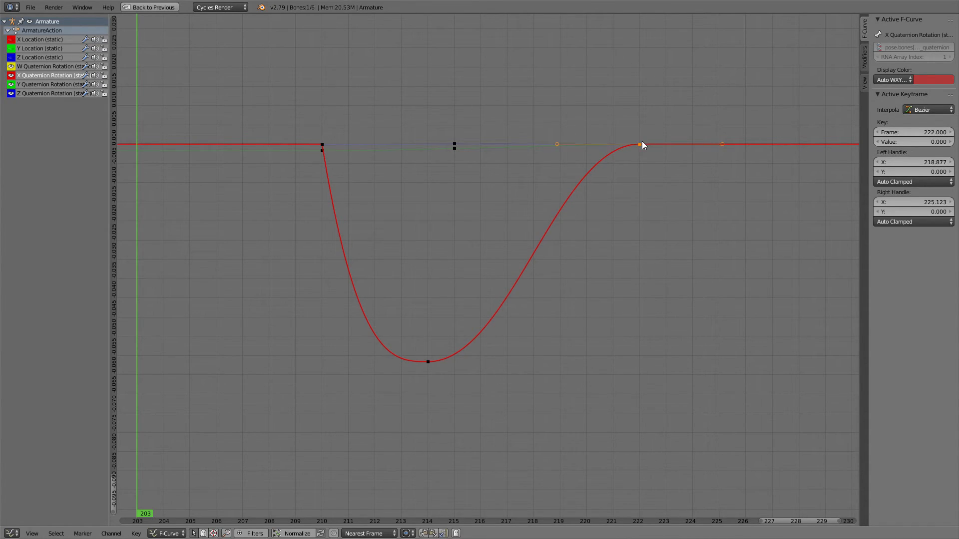
right_click(436, 362)
click(910, 111)
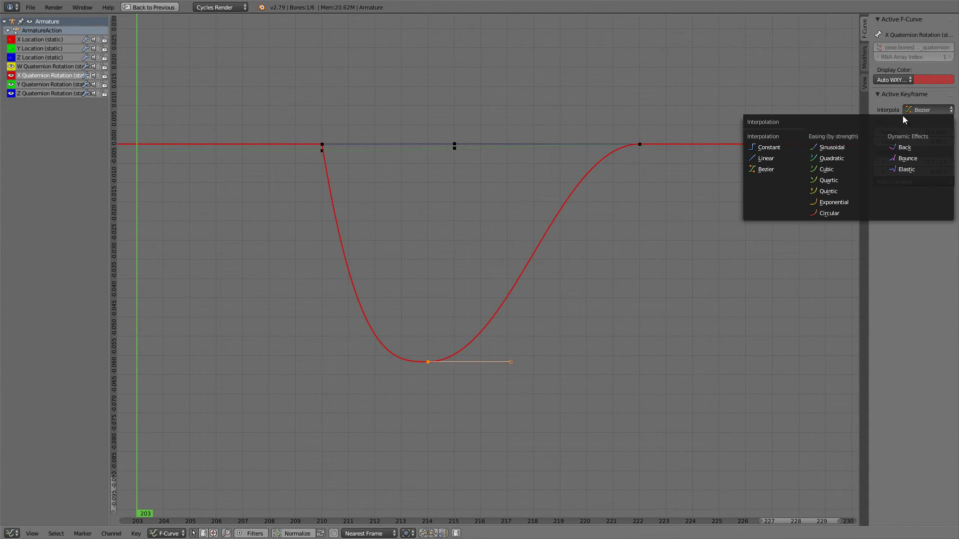
click(916, 158)
Restore the full layout, play back the animation to check the bouncing tilt, and go to frame 210.
key(alt+a)
key(ctrl+space)
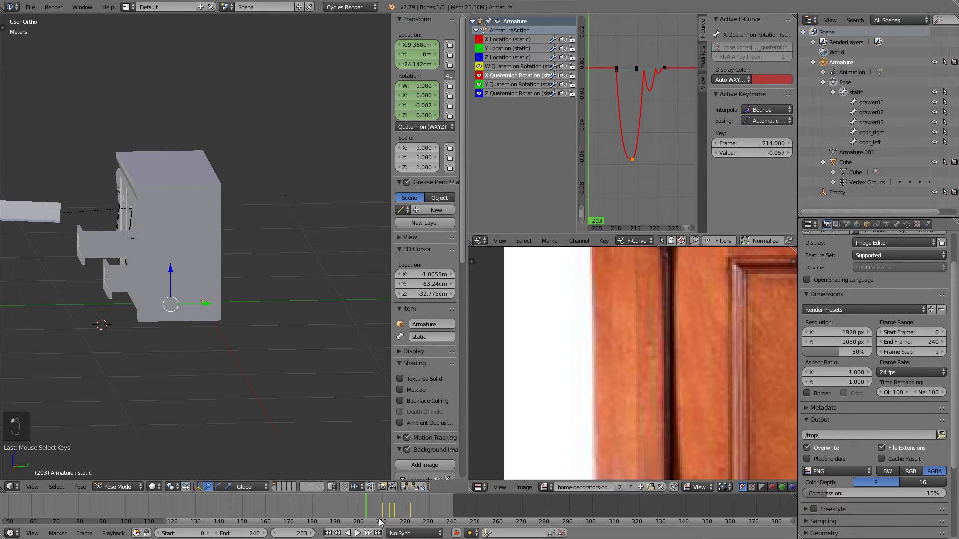
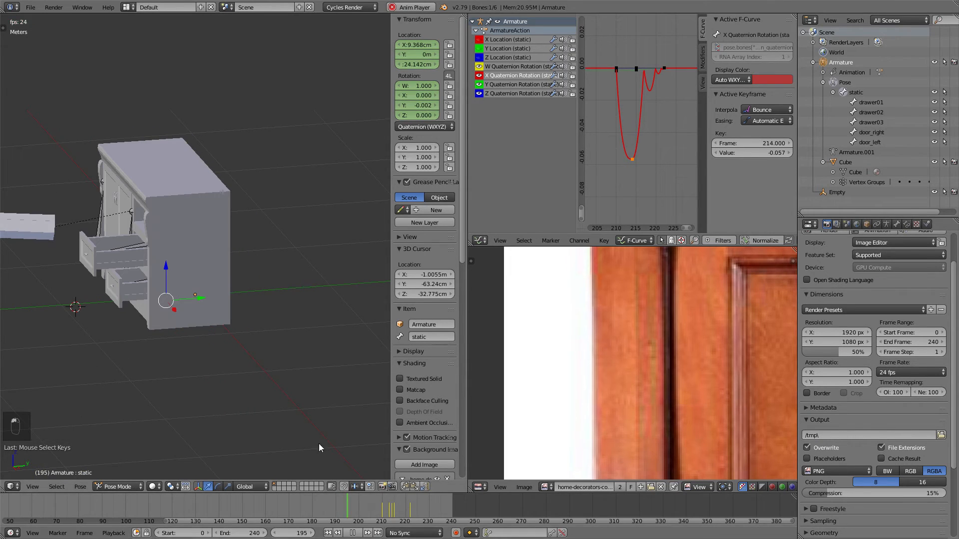
key(Escape)
mouse_move(385, 514)
mouse_down()
mouse_move(368, 517)
mouse_move(410, 514)
mouse_move(383, 514)
mouse_up()
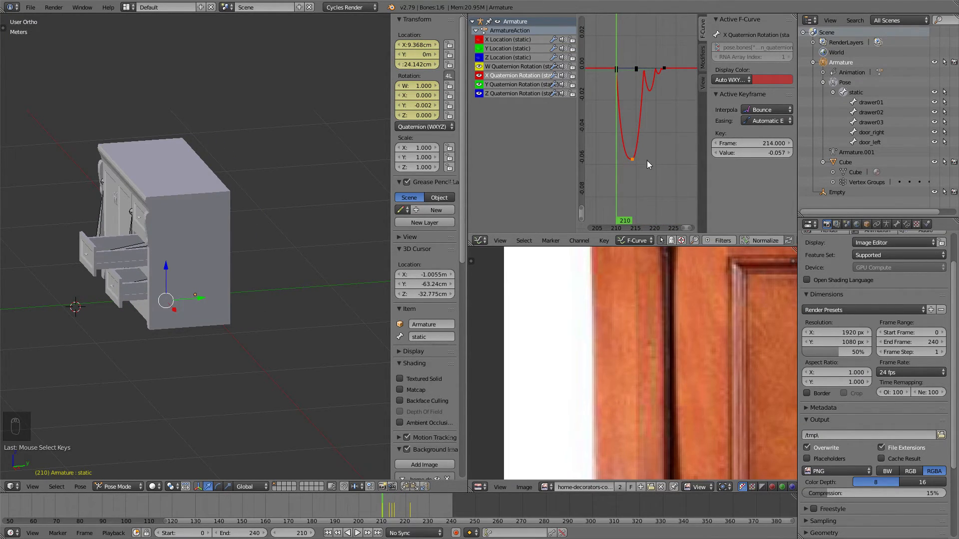
Reduce the tilt by raising the frame 214 X Quaternion Rotation keyframe to about -0.046.
key(g)
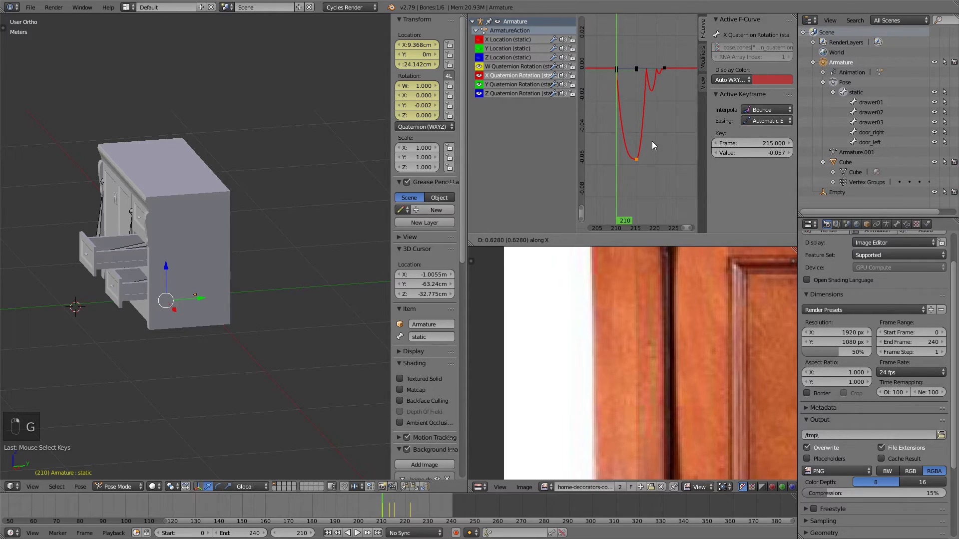
right_click(646, 110)
key(g)
click(648, 101)
click(765, 109)
Play the animation again and scrub through the cabinet's landing up to frame 218.
key(alt+a)
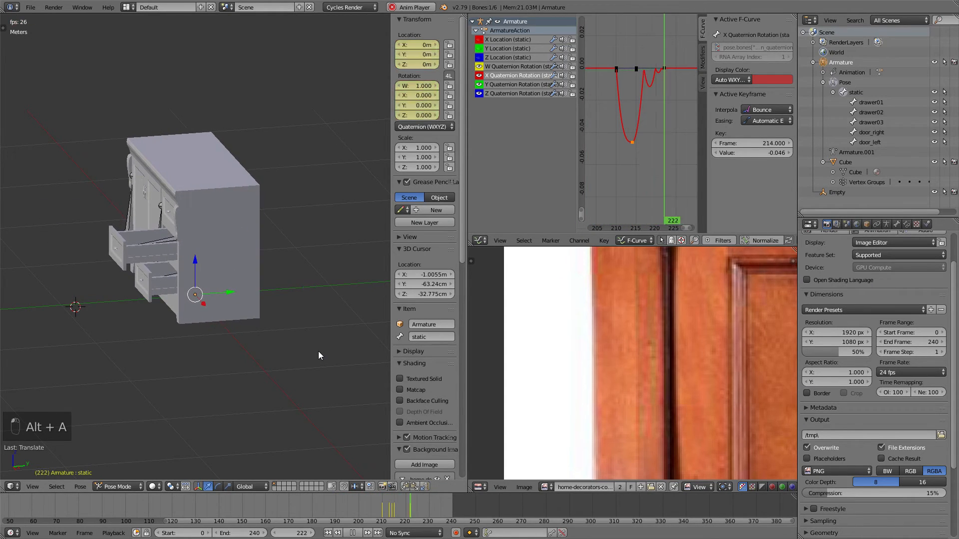
key(alt+a)
drag(379, 501, 400, 508)
Go to frame 214 and change the X Quaternion Rotation key there to Quintic interpolation.
right_click(633, 141)
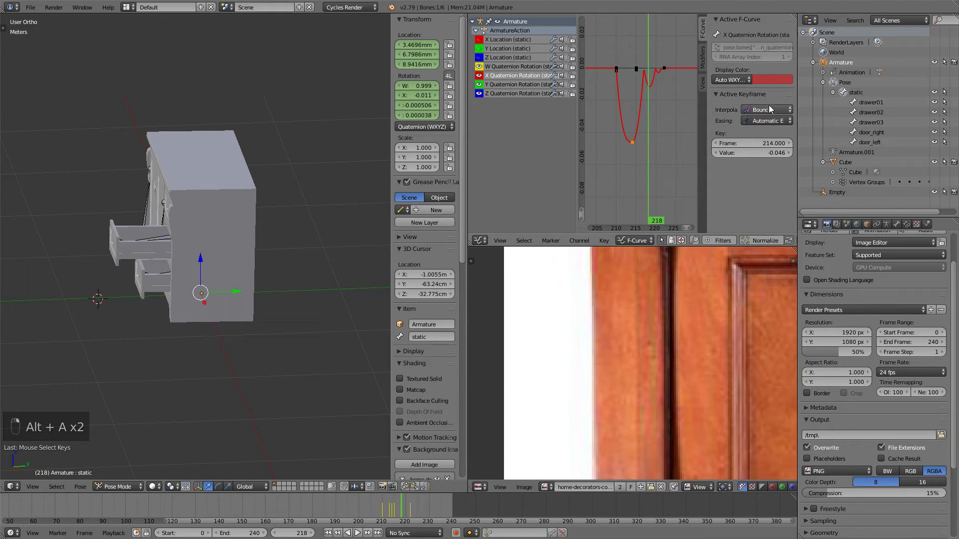
click(635, 143)
drag(634, 143, 633, 142)
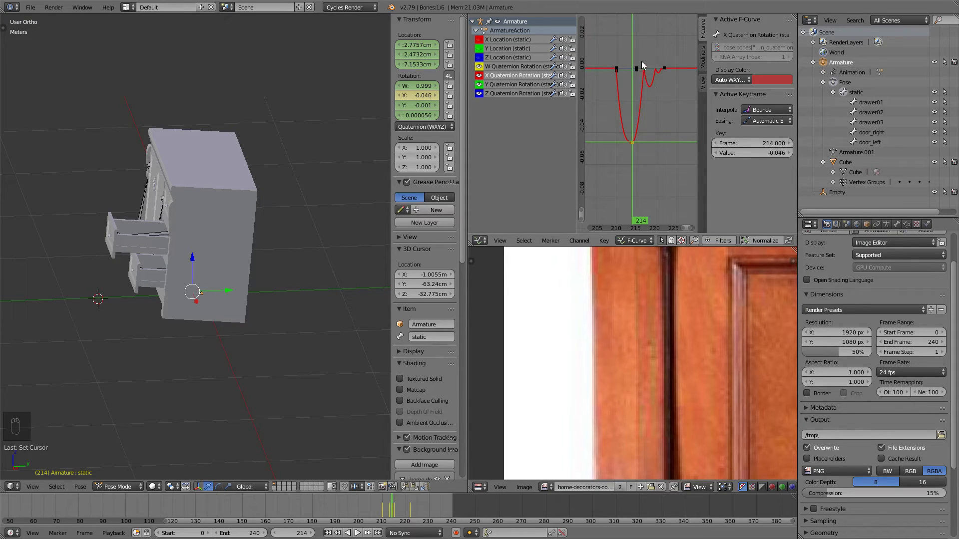
middle_drag(684, 67, 679, 75)
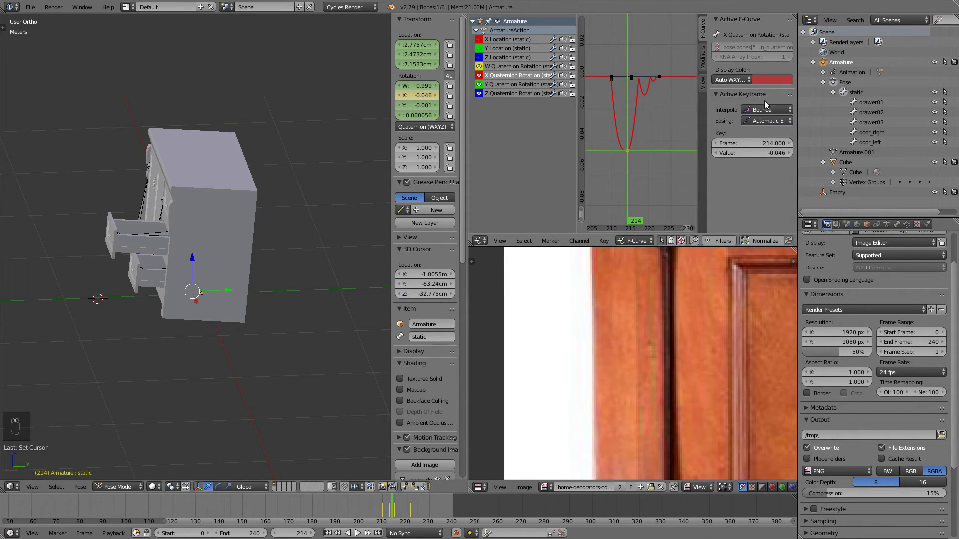
click(764, 121)
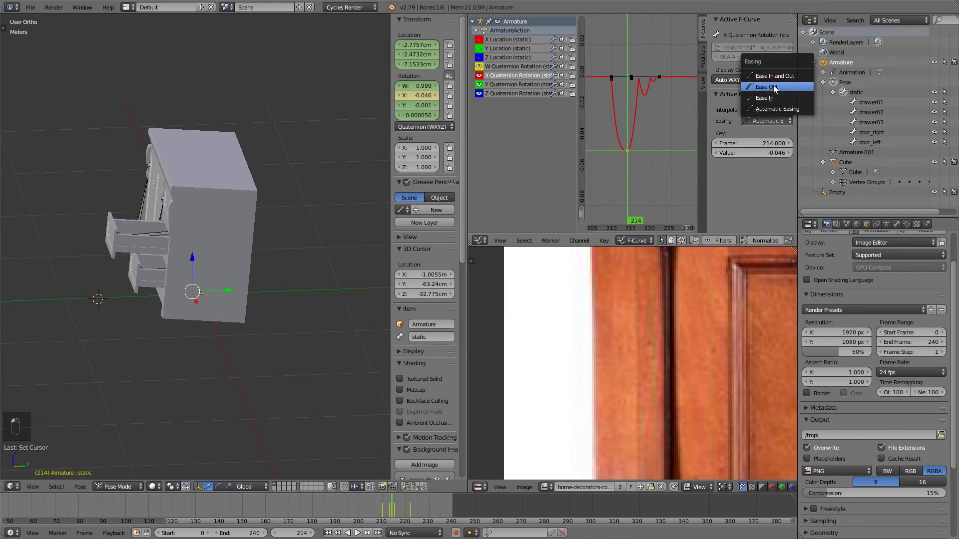
click(762, 110)
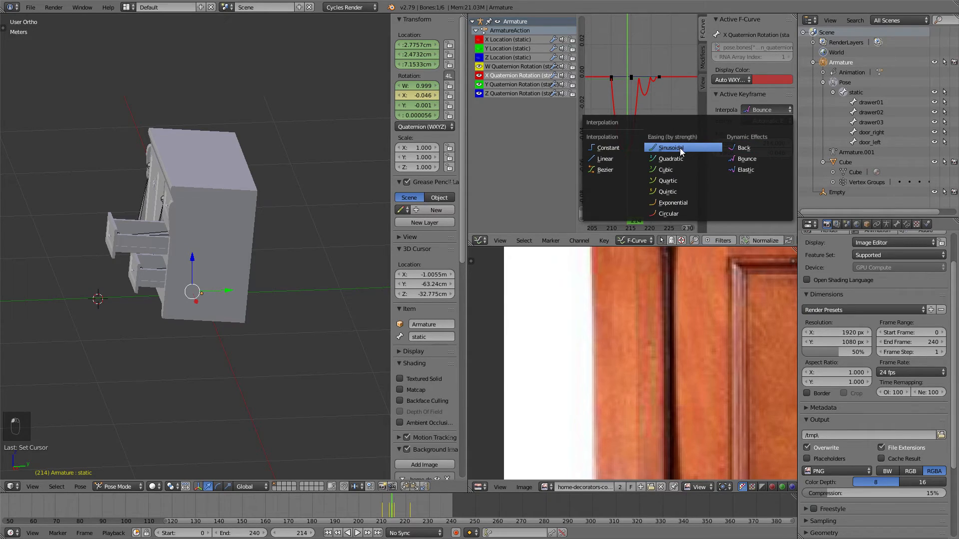
click(674, 192)
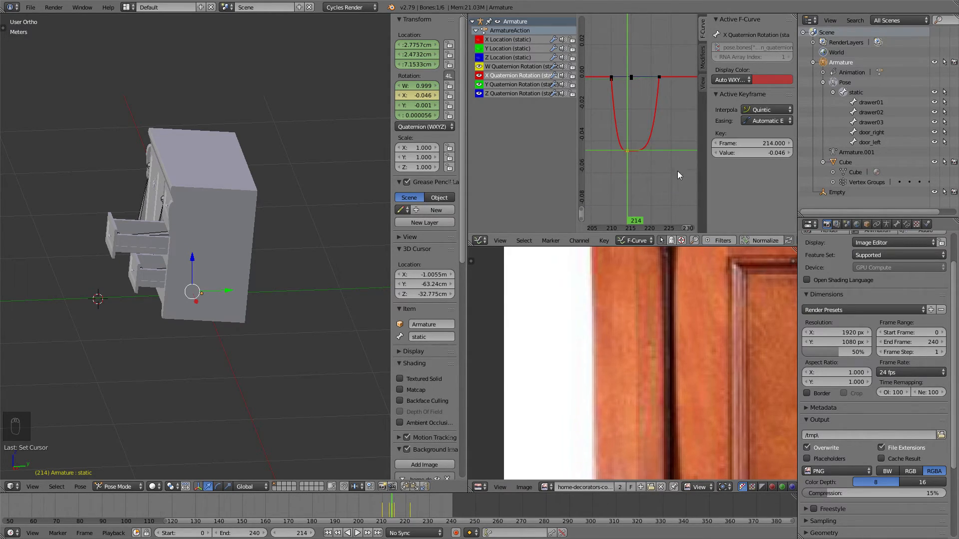
Change the X Quaternion Rotation key at frame 214 to Cubic interpolation, play the animation and go to frame 204.
click(764, 109)
click(682, 166)
key(alt+a)
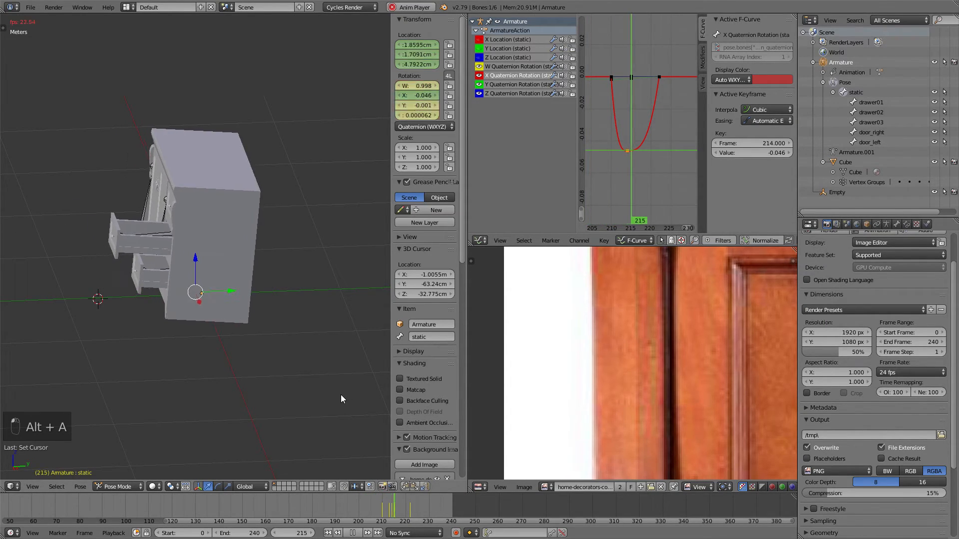
key(alt+a)
click(368, 509)
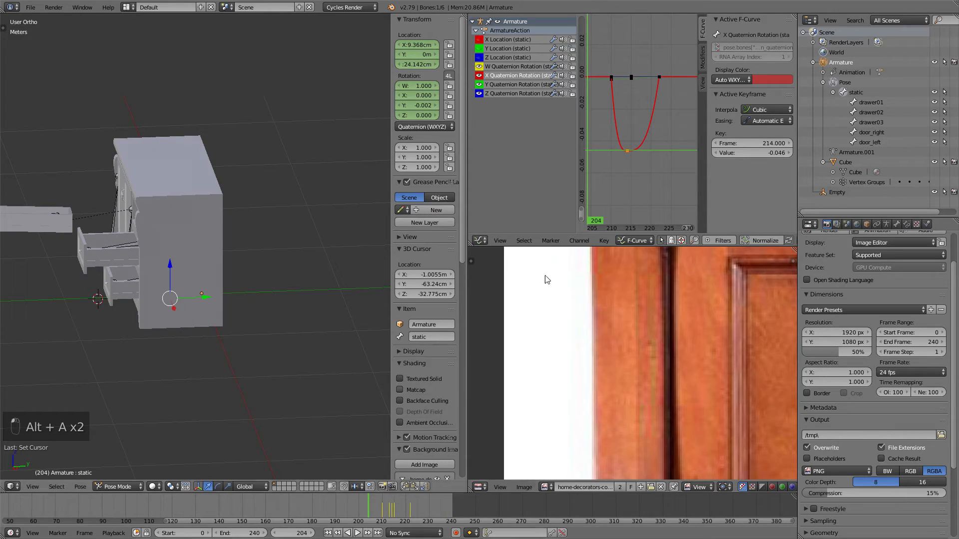
Move the final X Quaternion Rotation key earlier to frame 218 and play back the quicker landing.
right_click(659, 79)
key(g)
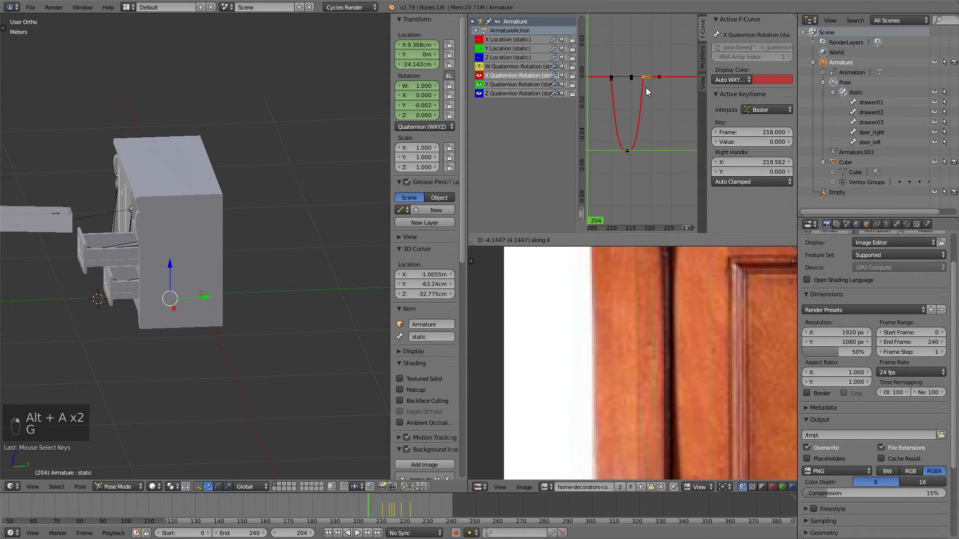
click(649, 87)
click(331, 505)
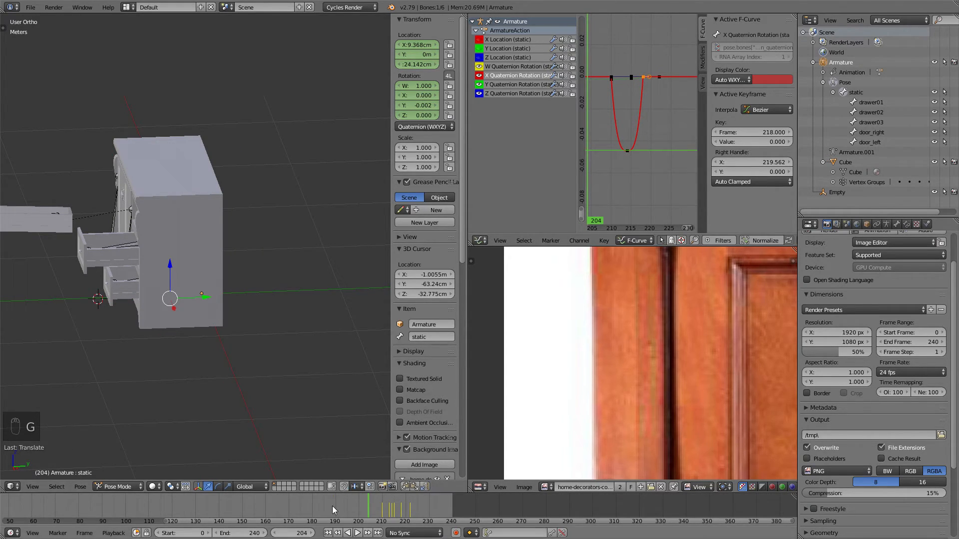
key(alt+a)
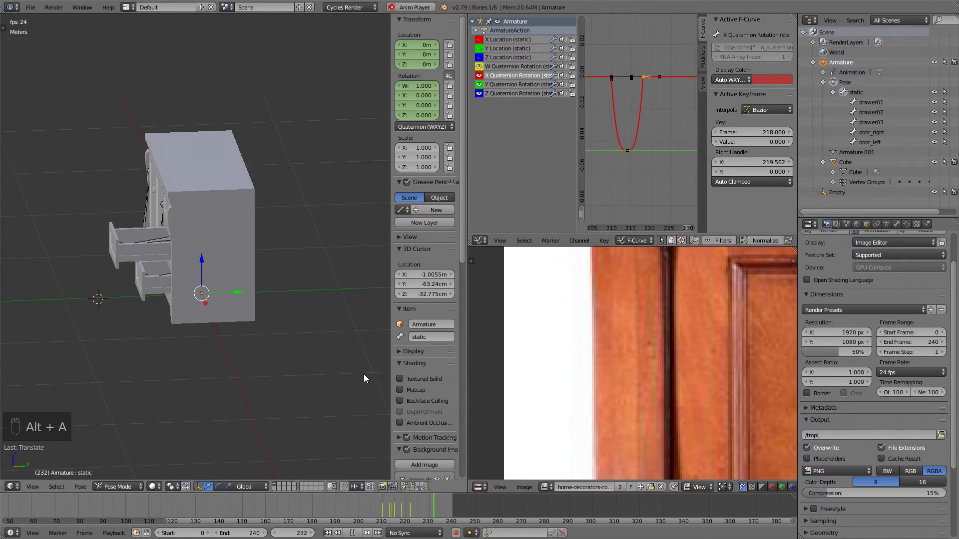
key(alt+a)
Replay the animation while viewing the cabinet from its front corner.
click(361, 517)
key(alt+a)
middle_drag(269, 292, 307, 270)
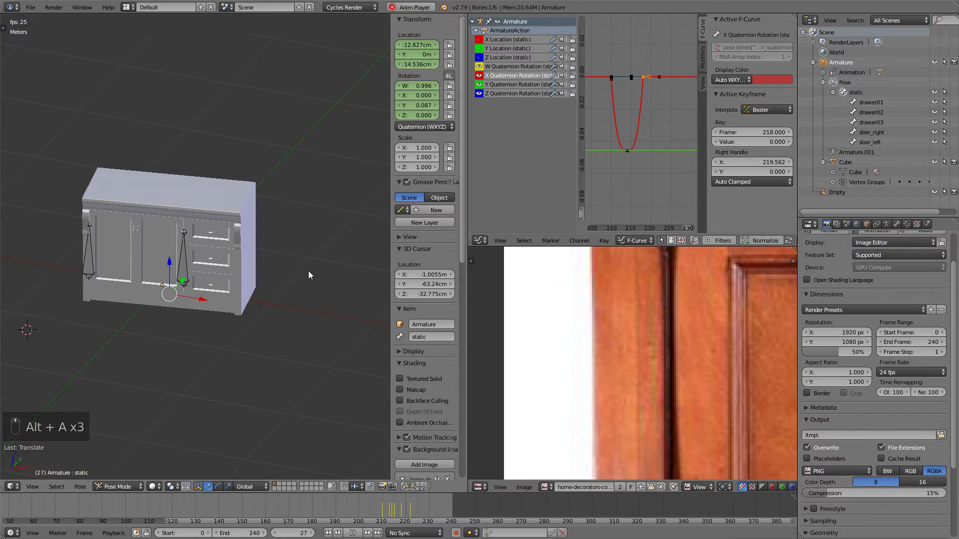
key(alt+a)
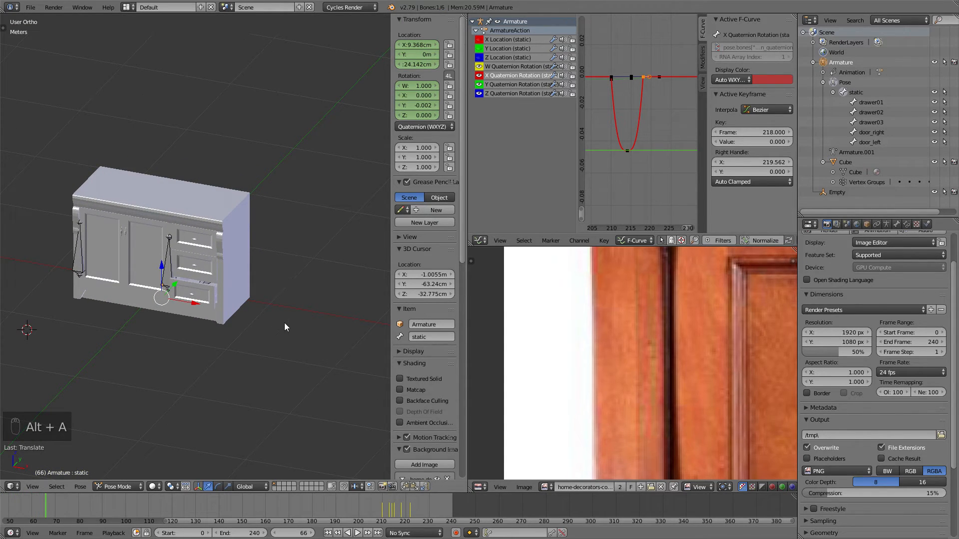
key(alt+a)
At frame 210, insert Y location keyframes for the open drawer02 and drawer03 bones.
middle_drag(314, 266, 257, 292)
right_click(136, 224)
drag(332, 503, 382, 504)
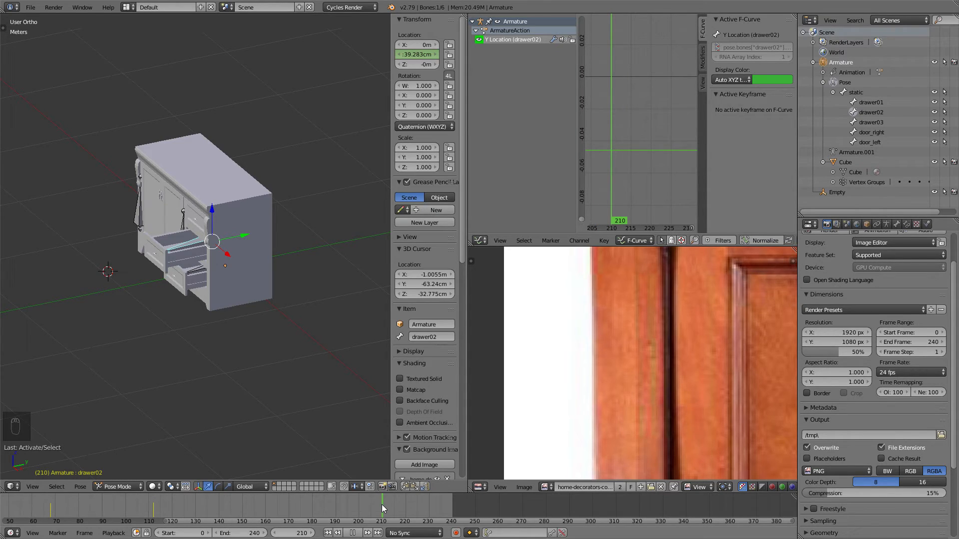
shift+middle_drag(377, 191, 369, 196)
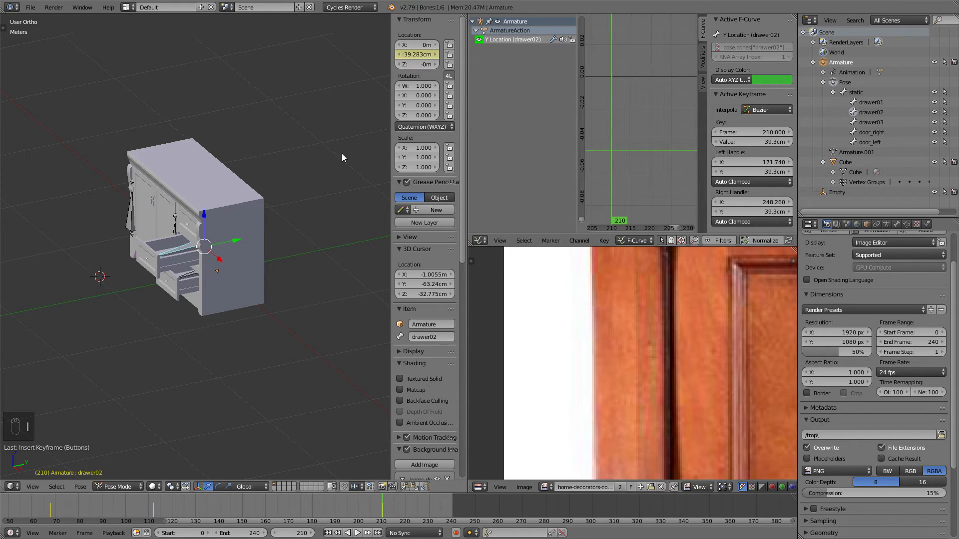
right_click(196, 276)
key(i)
At frame 220, set the Y location of drawer03 and drawer02 to 0 and keyframe both closed drawers.
drag(382, 504, 404, 509)
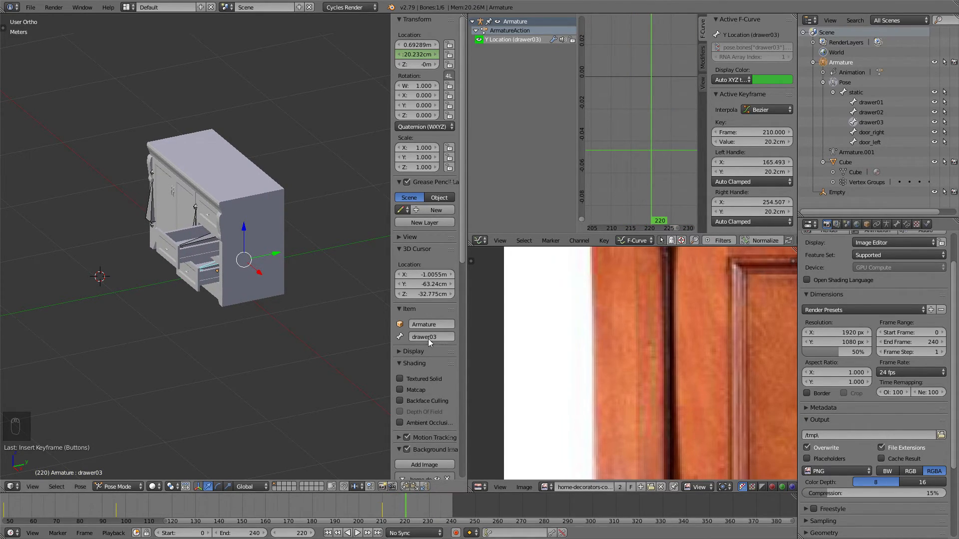
click(409, 54)
text(0)
key(Return)
key(i)
right_click(214, 238)
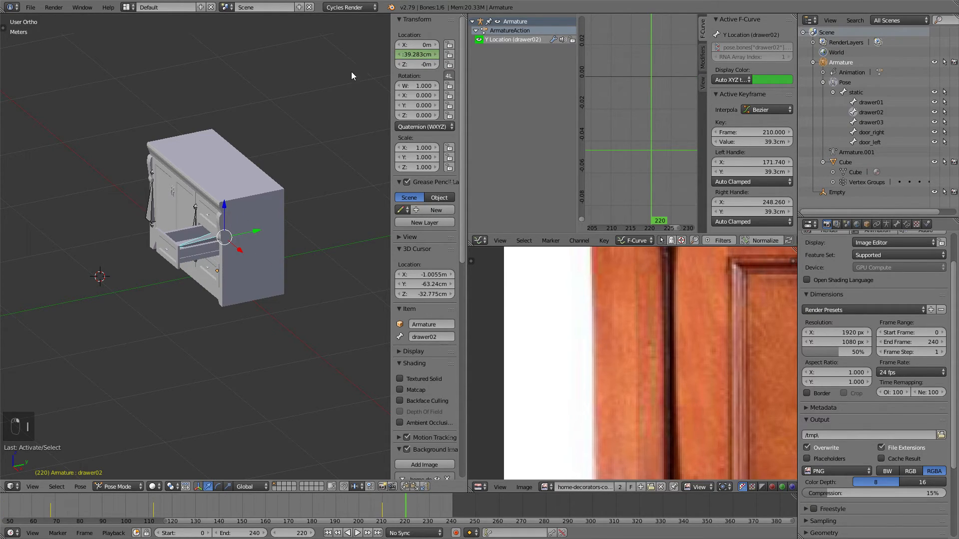
key(i)
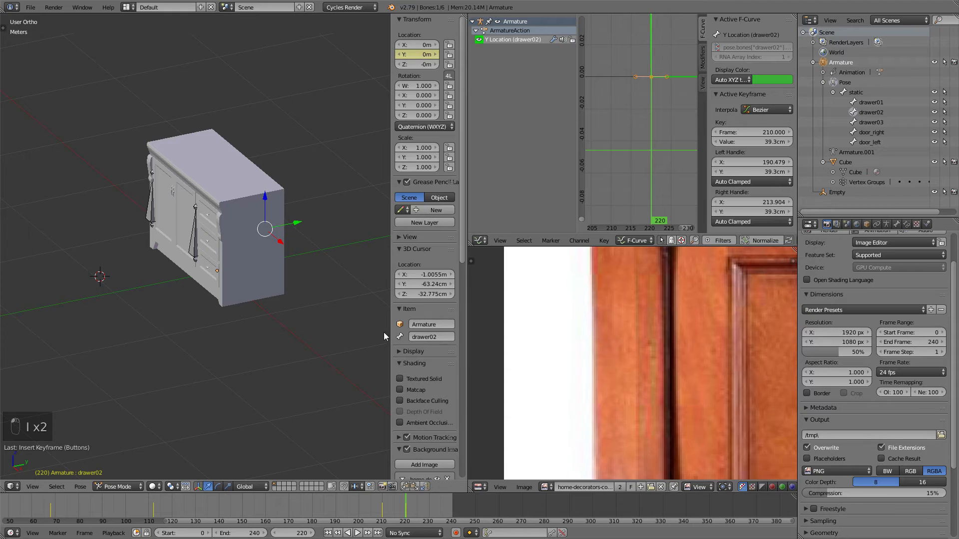
Play the animation to check the closing drawers and return to frame 210.
key(alt+a)
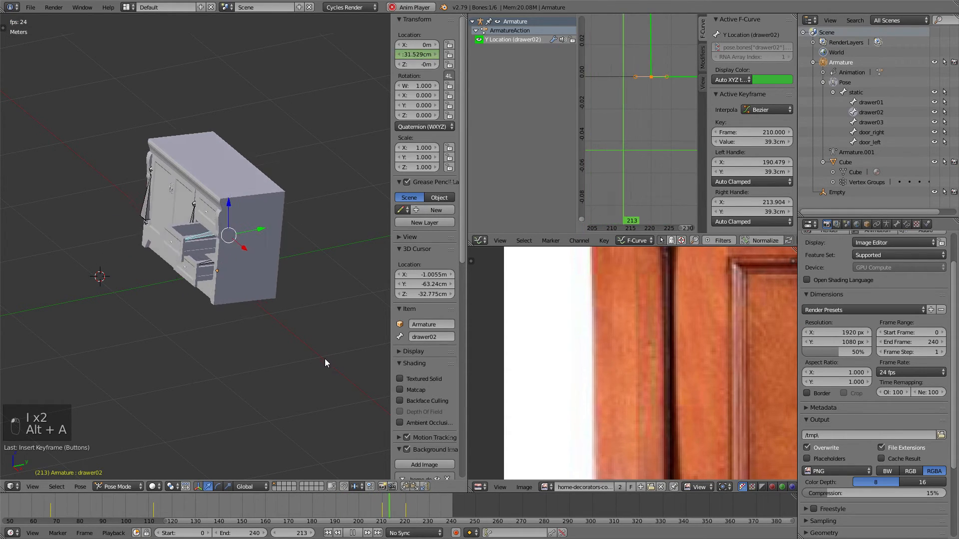
key(alt+a)
drag(331, 510, 382, 511)
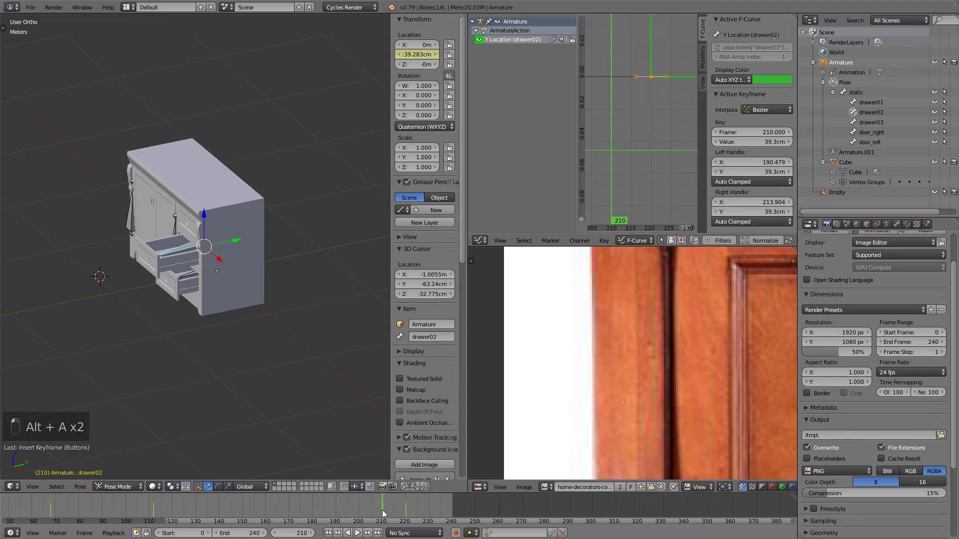
Maximize the Graph Editor, fit drawer02's Y Location curve in view and set its frame 210 key to Quadratic interpolation.
click(481, 239)
click(507, 202)
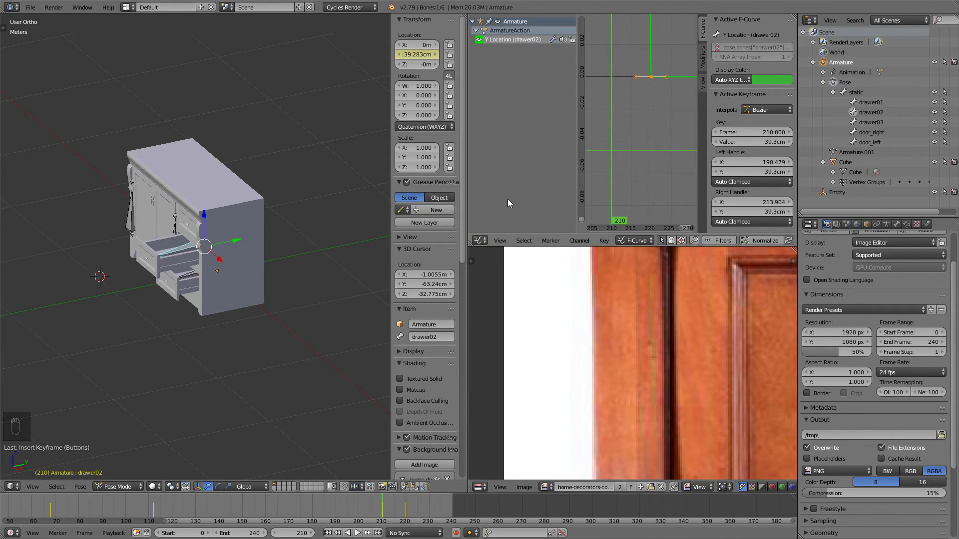
key(ctrl+space)
scroll(505, 189, down, 8)
key(a)
key(a)
key(Home)
right_click(775, 38)
right_click(783, 35)
middle_drag(838, 61, 701, 61)
right_click(638, 37)
click(928, 109)
click(833, 153)
middle_drag(832, 152, 757, 138)
Set the easing of drawer02's frame 210 key to Ease Out.
click(931, 122)
click(912, 98)
click(912, 95)
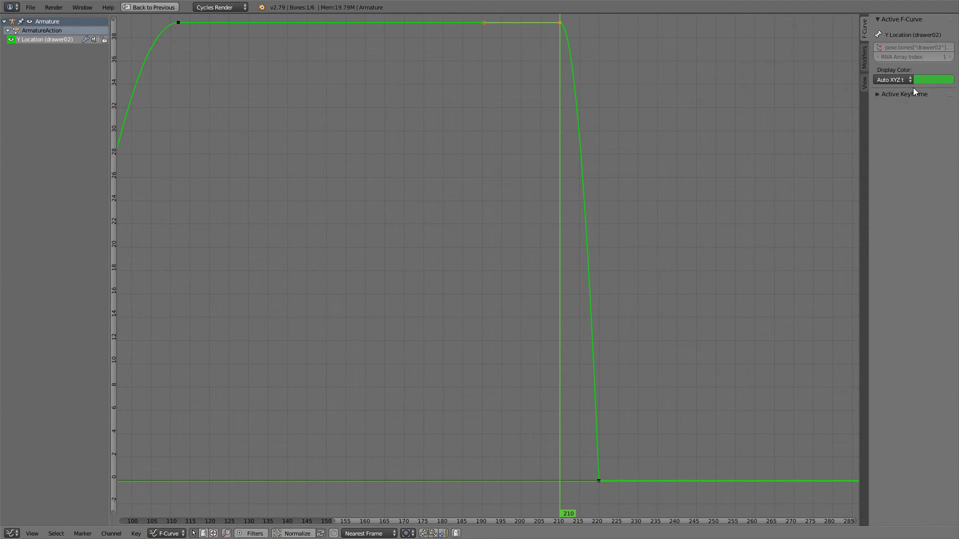
middle_drag(640, 47, 625, 59)
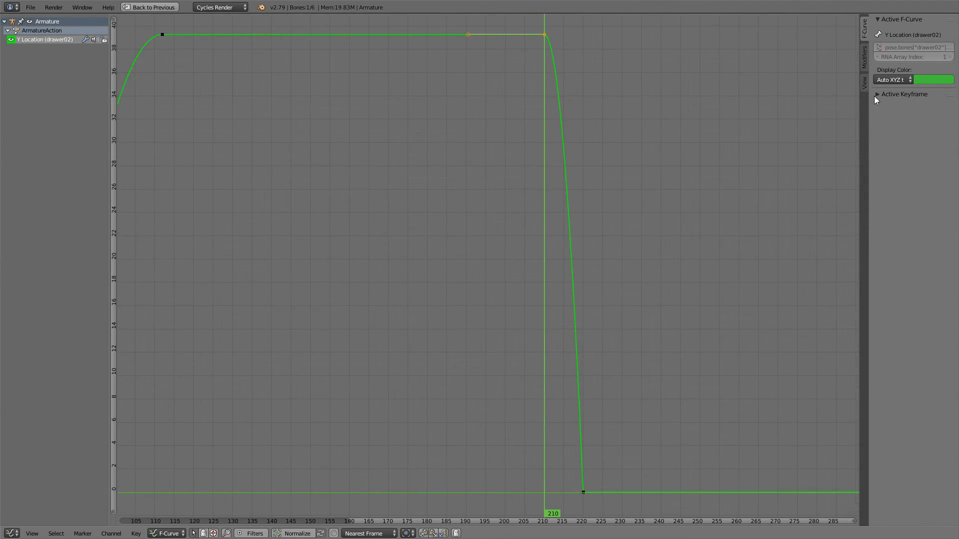
click(874, 96)
click(936, 120)
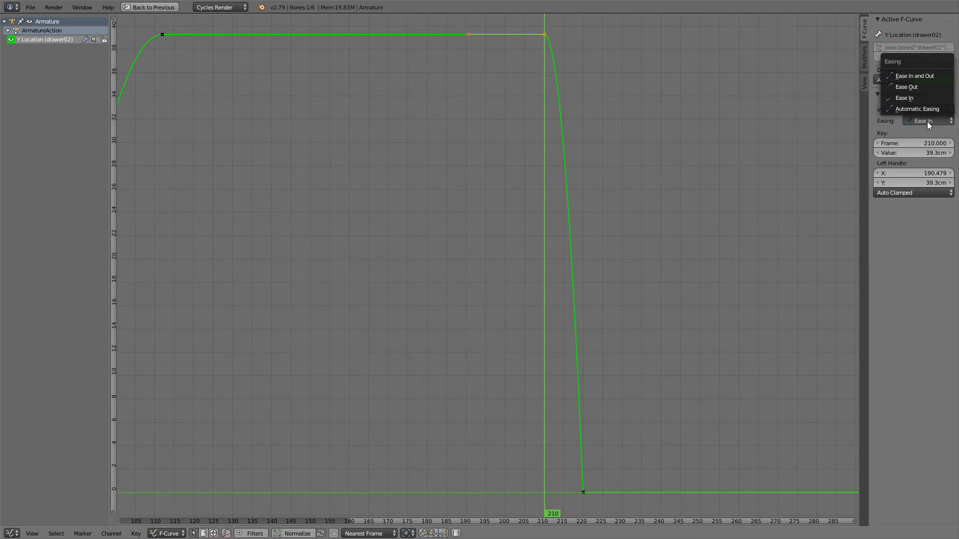
click(921, 87)
middle_drag(772, 139, 752, 144)
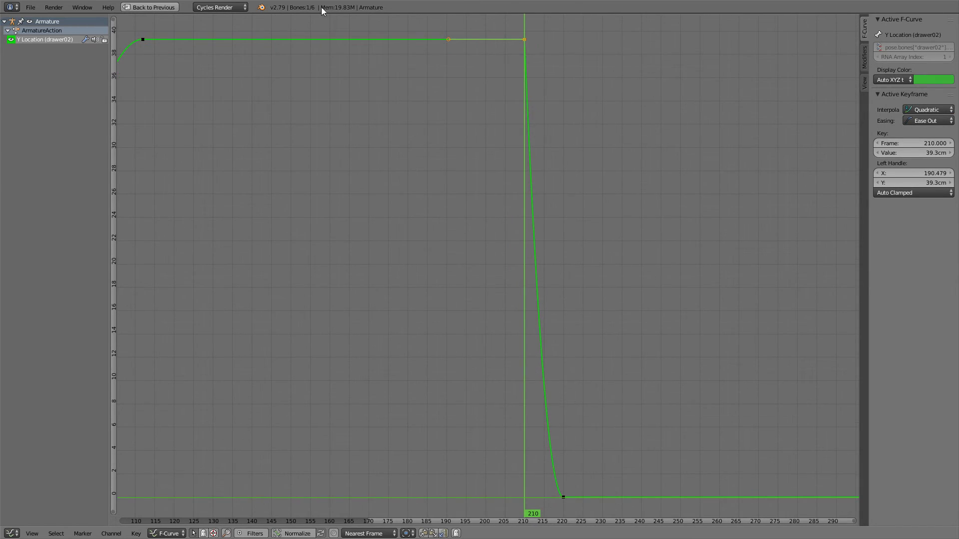
Box-select drawer02's keys at frames 210 and 220, fit the graph view to them and restore the full layout.
key(a)
key(b)
drag(500, 26, 585, 502)
key(KP_Decimal)
scroll(574, 380, down, 5)
middle_drag(565, 342, 377, 315)
scroll(487, 271, up, 1)
middle_drag(488, 272, 518, 275)
click(154, 8)
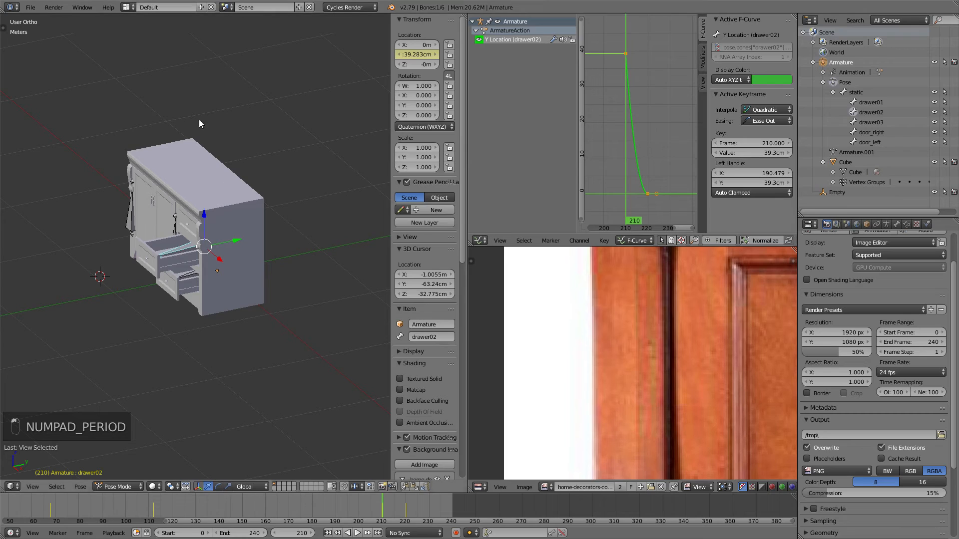
Give drawer03's frame 210 Y Location key Quartic interpolation with Ease Out easing, using the maximized Graph Editor.
right_click(192, 268)
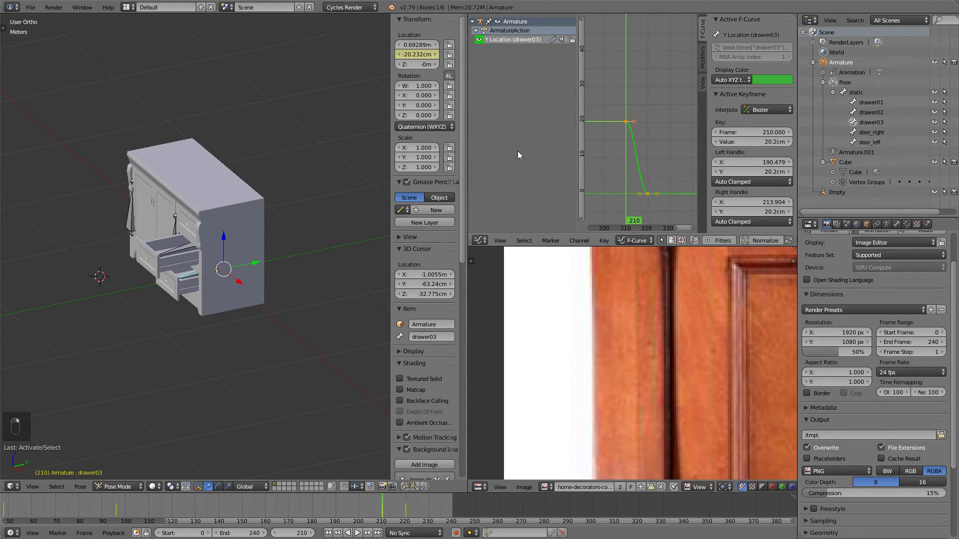
key(ctrl+Up)
right_click(388, 275)
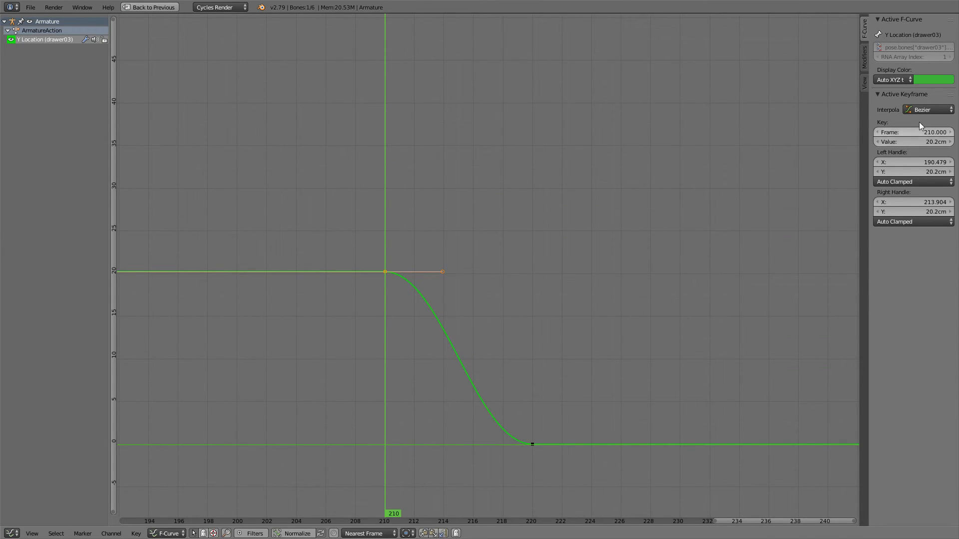
click(928, 109)
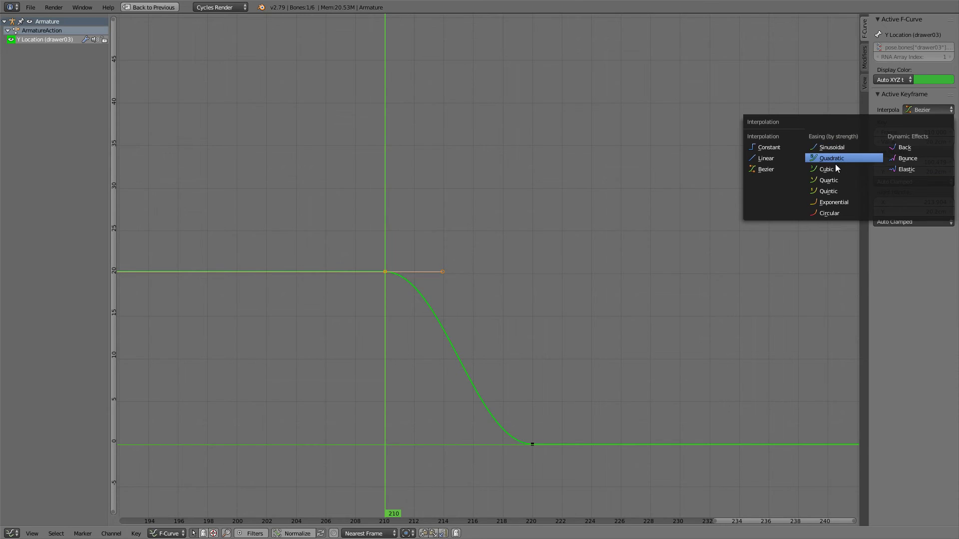
click(832, 181)
click(928, 120)
click(902, 89)
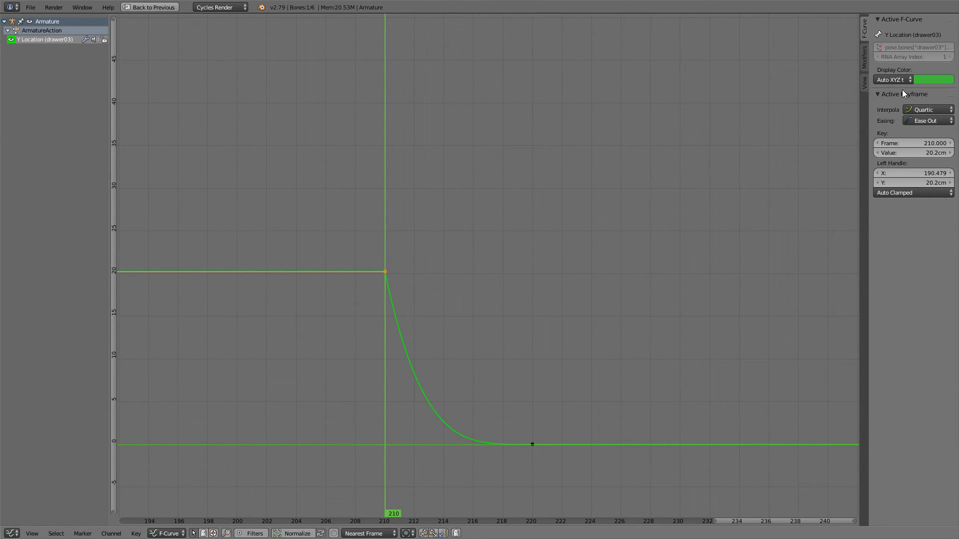
click(150, 7)
Play the animation and scrub to frame 220 to check both drawers closing.
key(alt+a)
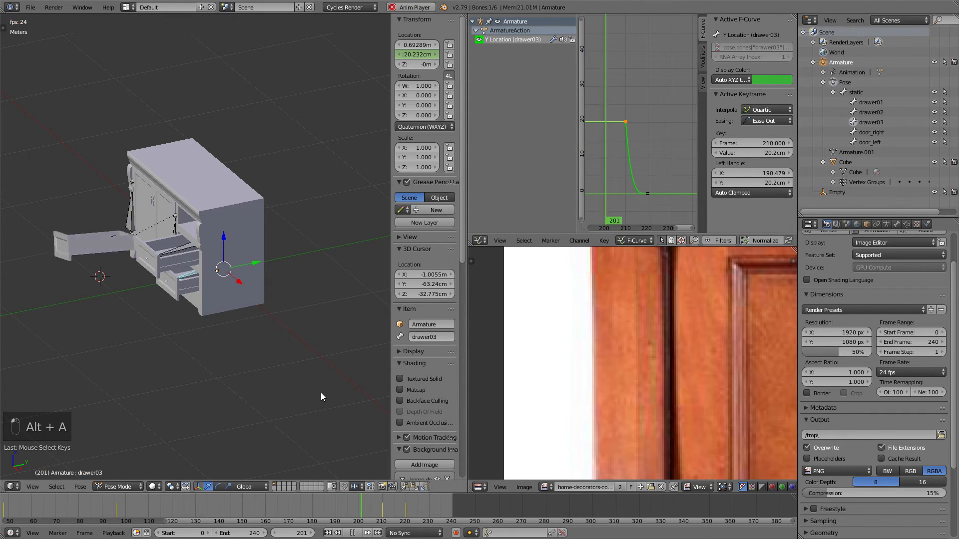
middle_drag(290, 370, 313, 319)
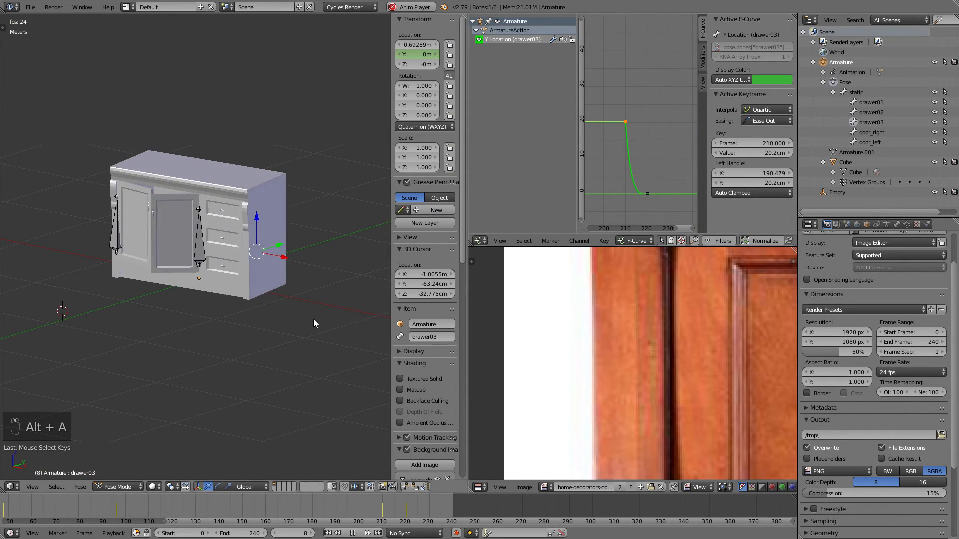
click(362, 510)
key(alt+a)
drag(364, 505, 406, 514)
Switch to wireframe, select the door_right bone and scrub to frame 213 to examine the doors during the landing.
middle_drag(280, 270, 211, 254)
key(z)
right_click(192, 243)
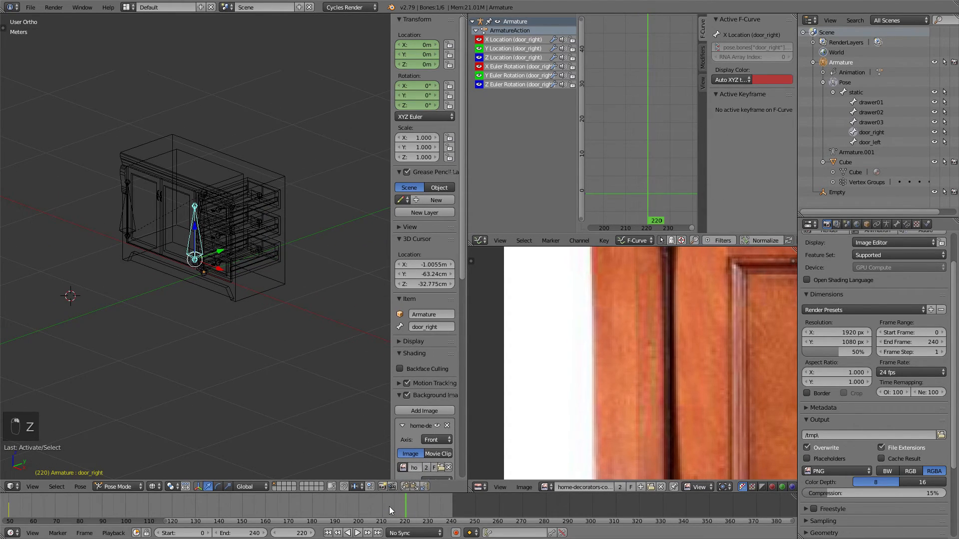
shift+middle_drag(273, 184, 256, 205)
scroll(251, 235, down, 6)
scroll(270, 236, up, 4)
shift+middle_drag(215, 233, 227, 253)
middle_drag(244, 259, 224, 261)
scroll(220, 279, up, 3)
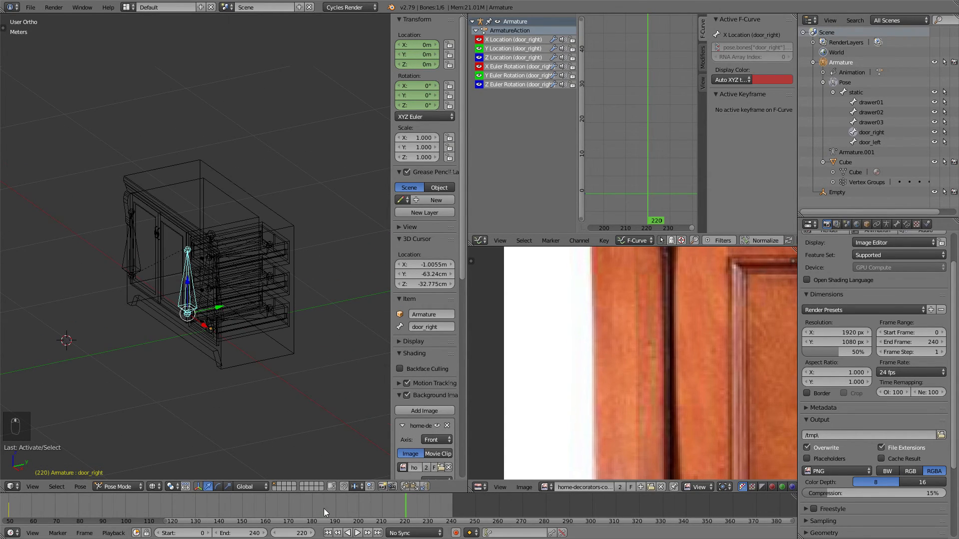
drag(324, 508, 389, 509)
Select the static bone in wireframe, scrub to frame 220 and return to solid shading.
scroll(235, 314, down, 3)
key(z)
mouse_move(286, 356)
middle_down()
mouse_move(240, 319)
mouse_move(173, 303)
middle_up()
key(z)
right_click(209, 272)
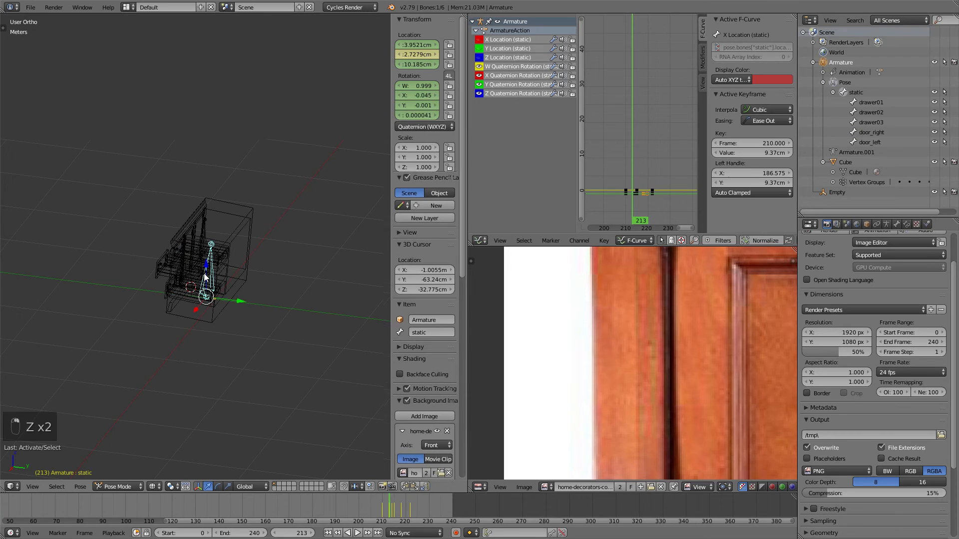
mouse_move(210, 274)
middle_down()
mouse_move(231, 270)
mouse_move(212, 259)
middle_up()
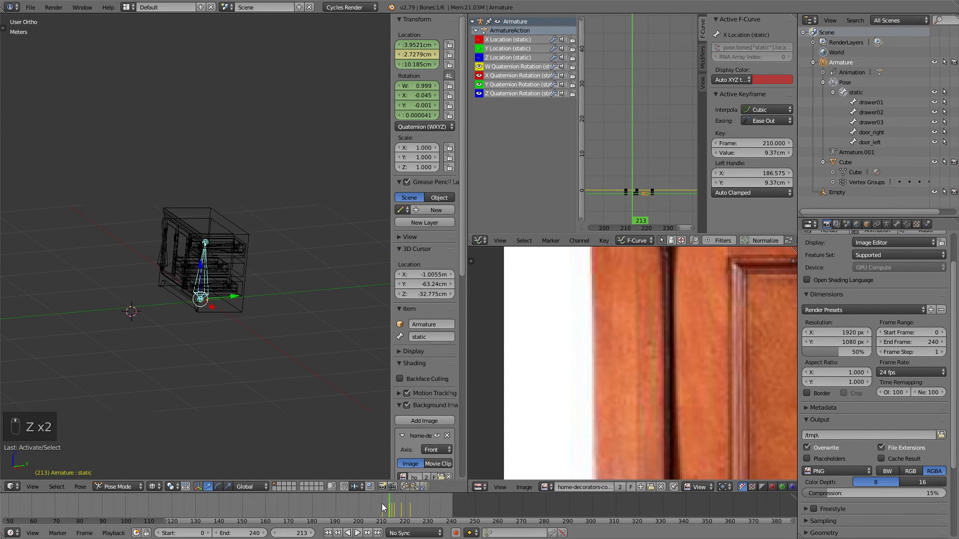
drag(383, 505, 396, 505)
key(z)
Review the cabinet's landing up close and go to frame 218.
middle_drag(280, 320, 285, 302)
scroll(285, 302, up, 3)
key(alt+a)
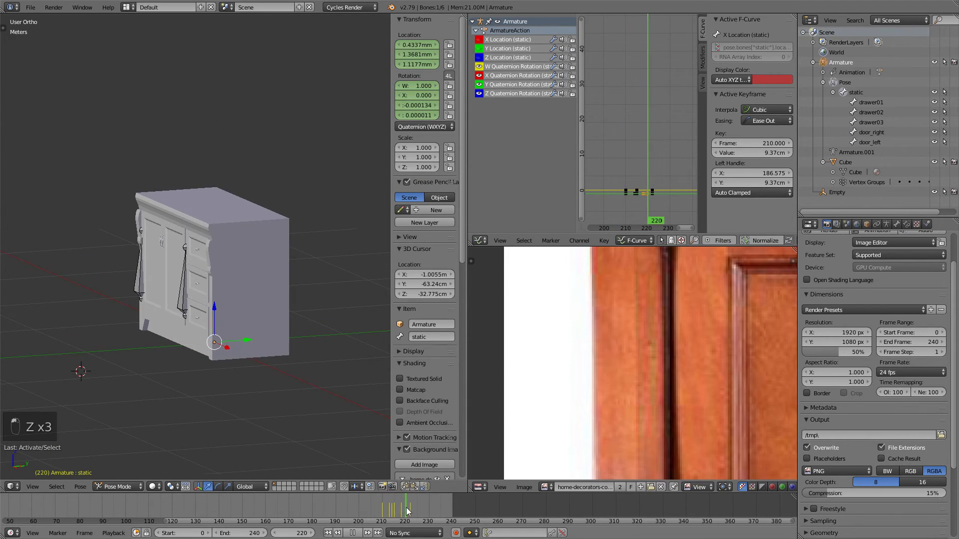
mouse_move(396, 511)
mouse_down()
mouse_move(356, 508)
mouse_move(404, 517)
mouse_up()
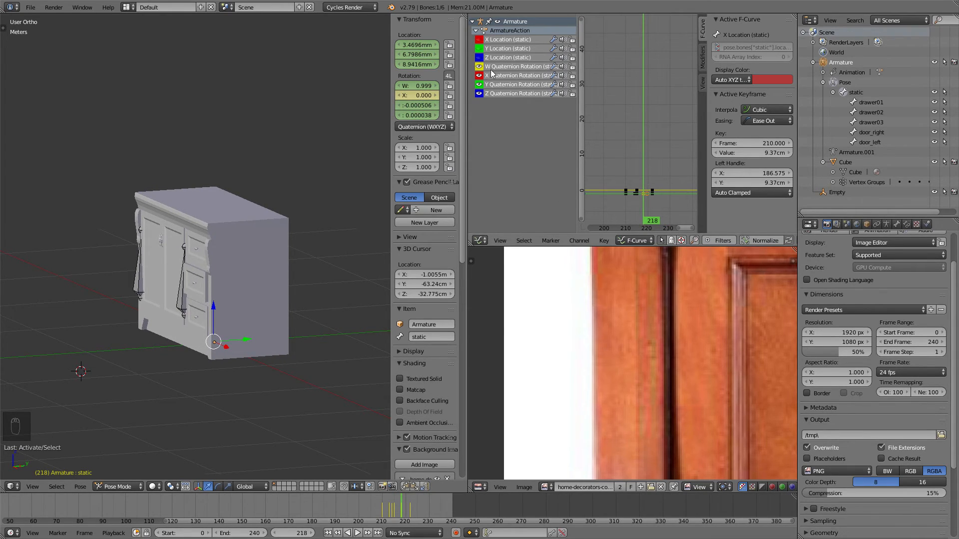
In the maximized Graph Editor, move the static bone's lowest X Quaternion Rotation key to frame 217.
key(shift+space)
scroll(659, 197, down, 6)
key(a)
middle_drag(731, 357, 439, 161)
scroll(439, 161, up, 16)
key(a)
key(b)
drag(505, 334, 577, 365)
scroll(578, 365, up, 4)
key(g)
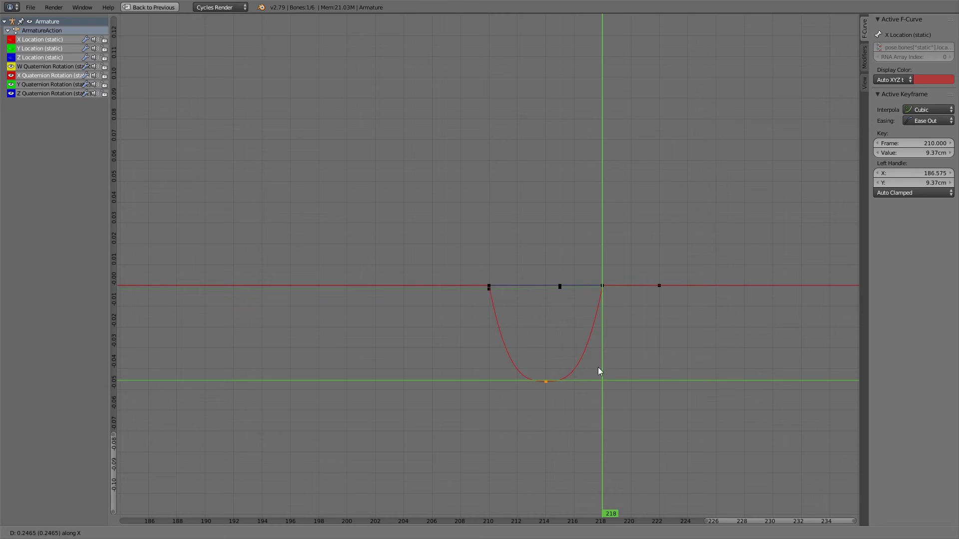
click(623, 369)
Move the final X Quaternion Rotation key of the static bone to frame 222.
key(a)
click(602, 282)
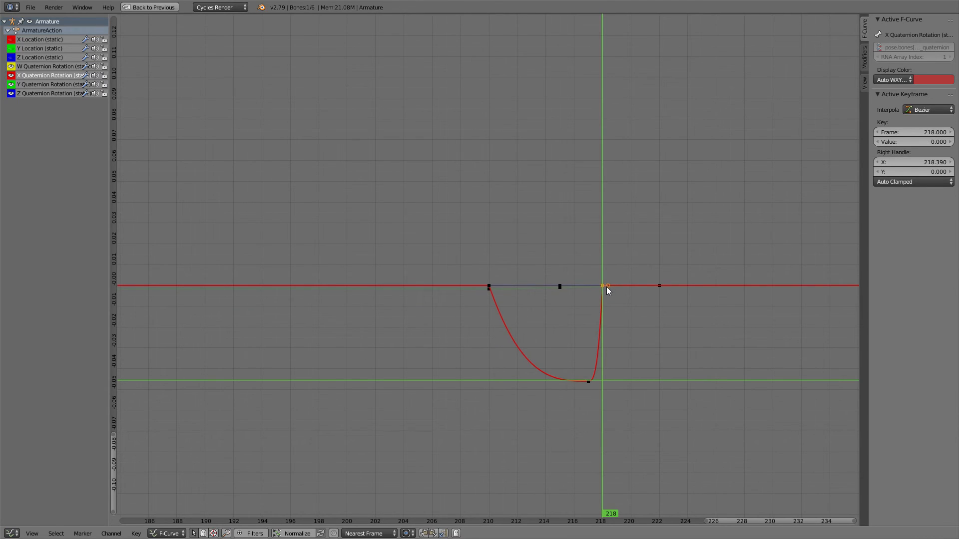
key(g)
click(666, 296)
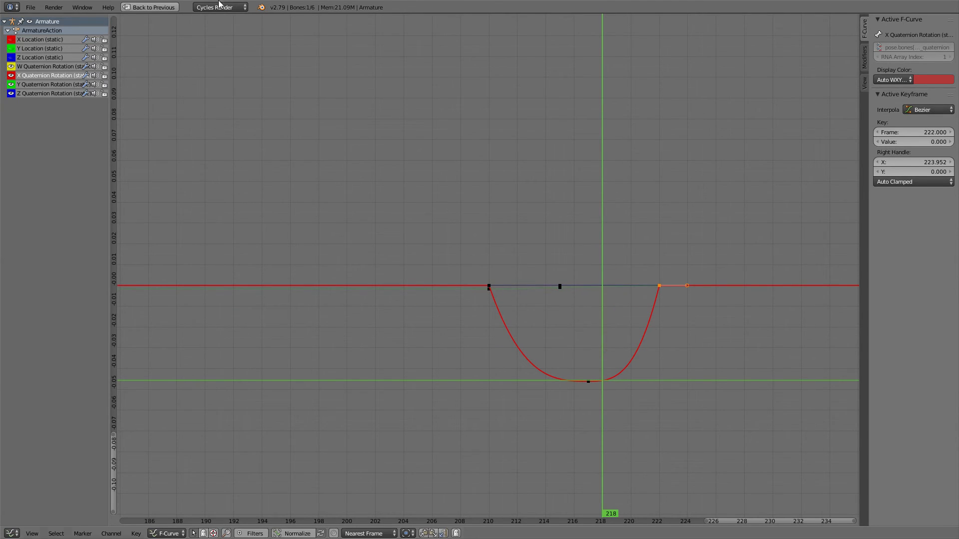
Restore the full layout, play back the cabinet's landing from a new viewing angle, and go to frame 222.
key(ctrl+space)
key(alt+a)
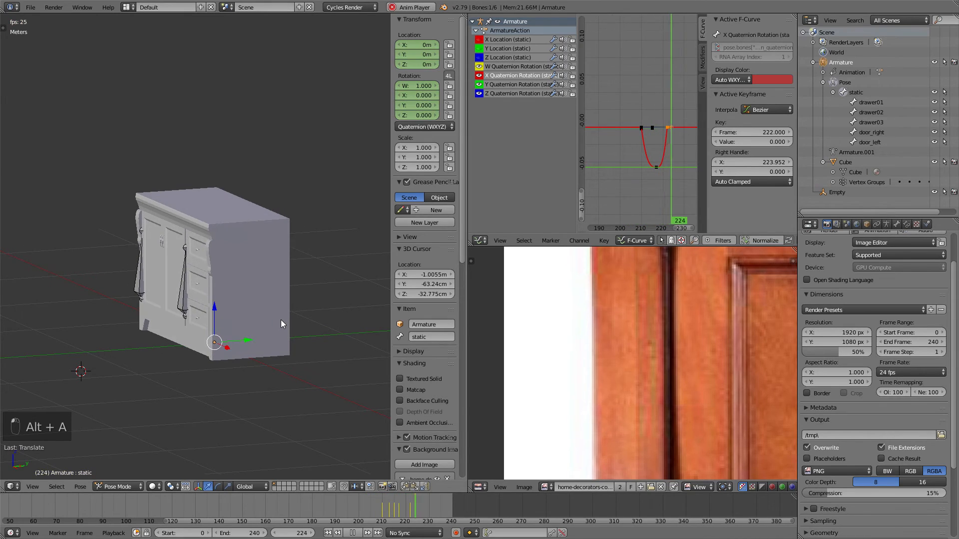
mouse_move(281, 319)
middle_down()
mouse_move(266, 322)
mouse_move(285, 325)
middle_up()
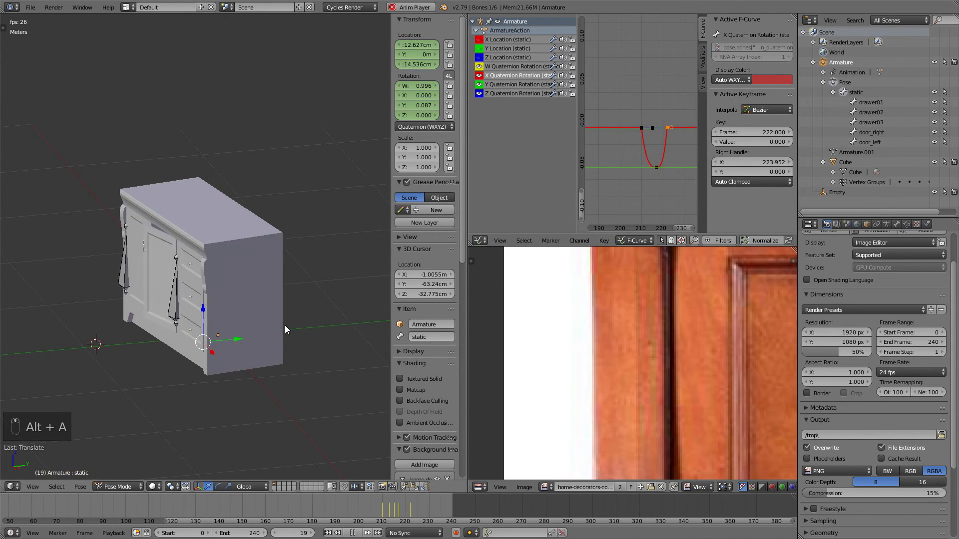
click(374, 503)
key(alt+a)
drag(392, 508, 411, 514)
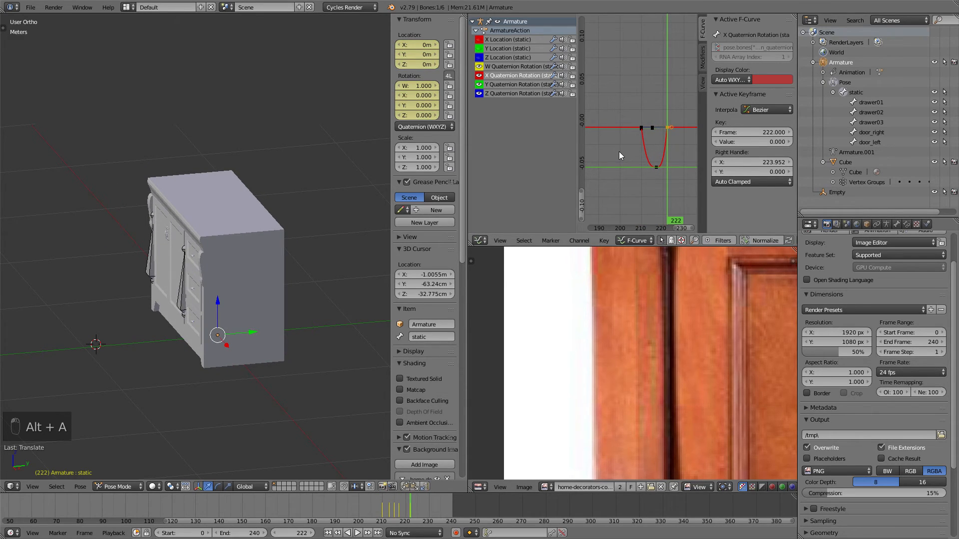
In the maximized Graph Editor, move the static bone's lowest X Quaternion Rotation key to frame 215.
key(ctrl+space)
scroll(600, 183, up, 2)
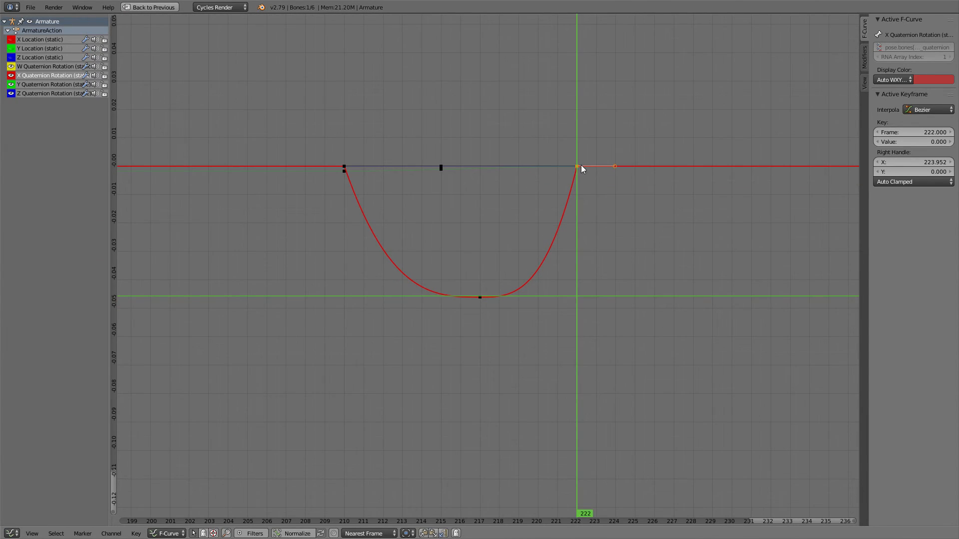
right_click(480, 298)
key(g)
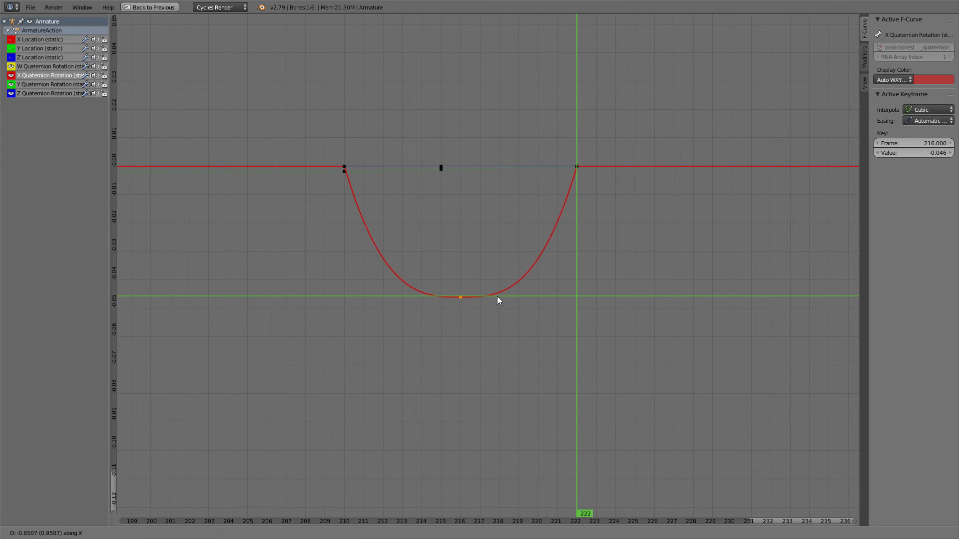
click(472, 298)
Duplicate the X Quaternion Rotation key of frame 222 onto frame 219 at value 0.
right_click(571, 169)
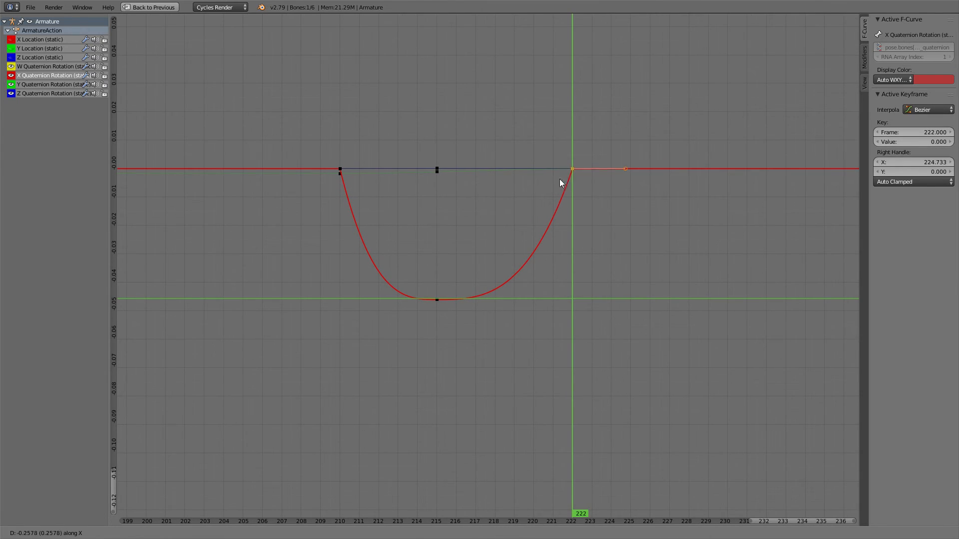
key(g)
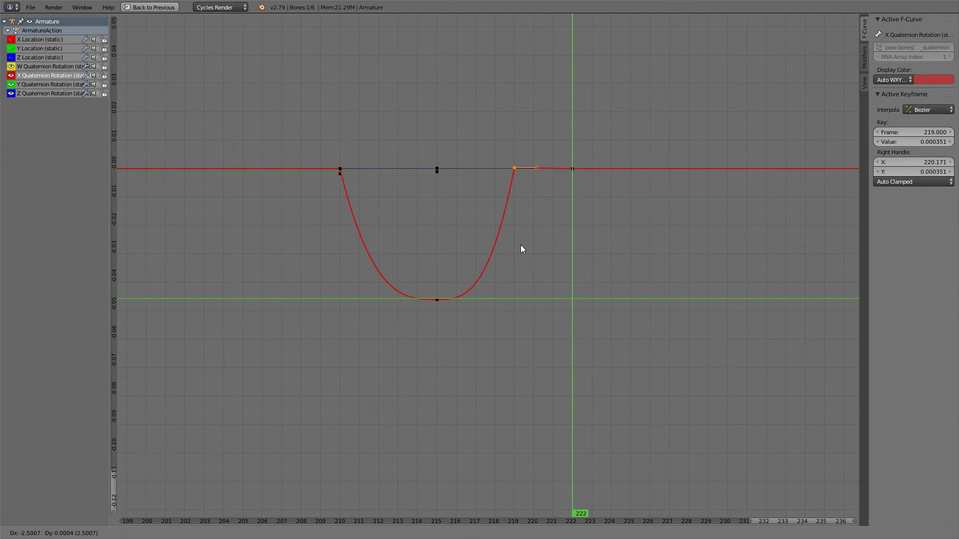
click(505, 241)
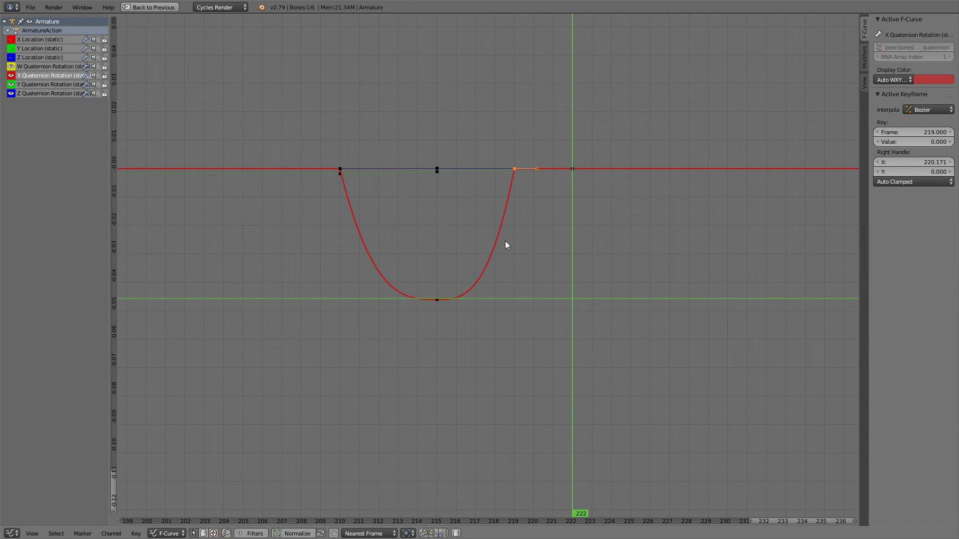
Shape a small bounce by pulling the frame 219 key's right handle to about -0.030 and the frame 222 key's left handle to about -0.007.
key(g)
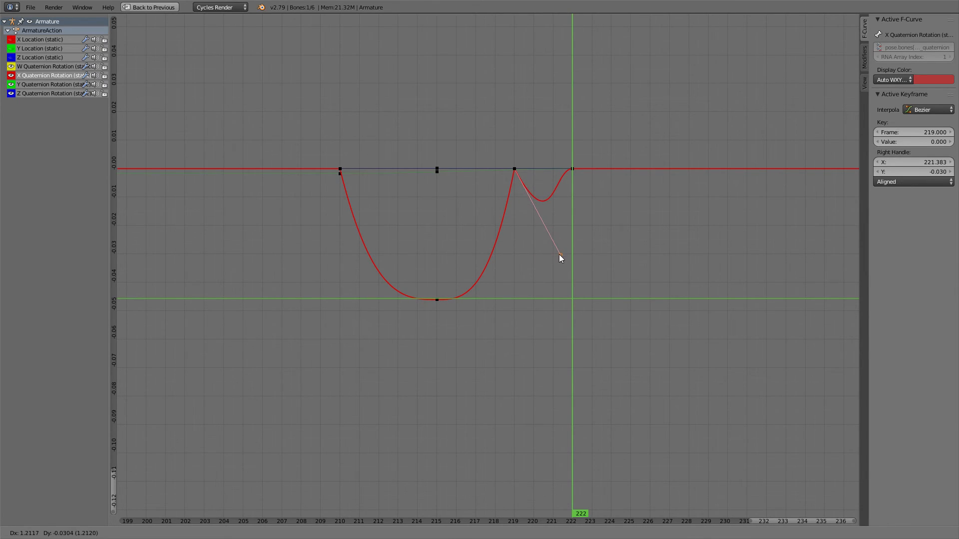
click(559, 256)
right_click(574, 167)
key(g)
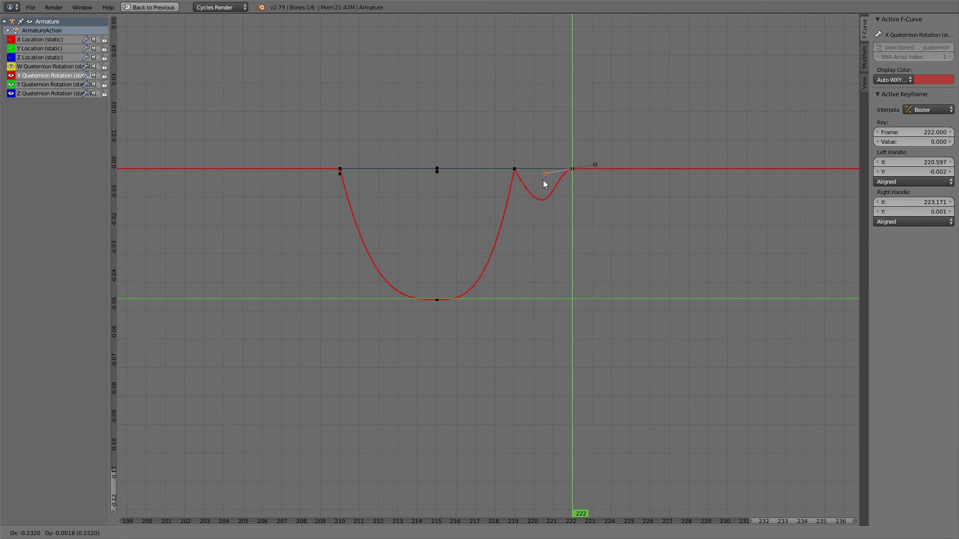
click(551, 187)
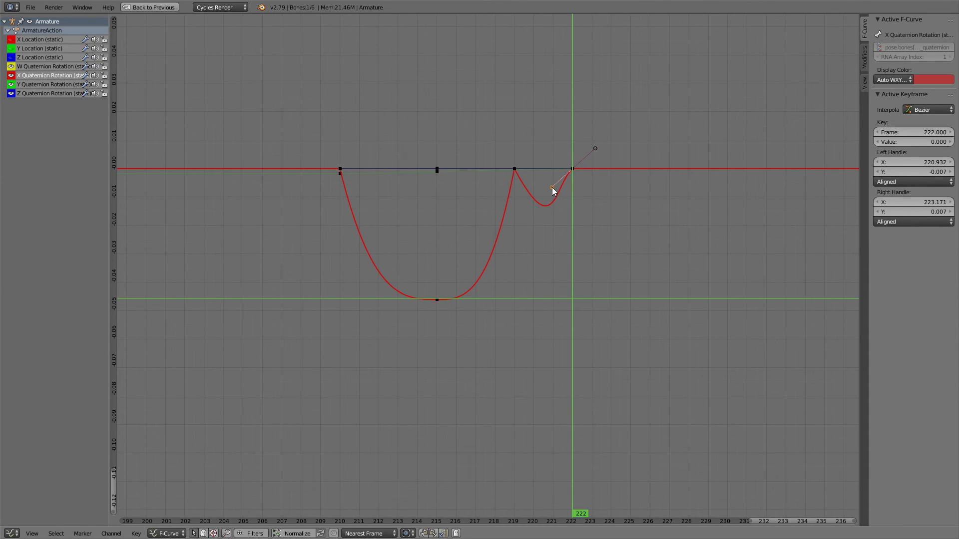
Steepen the frame 222 key's handles and shorten the frame 219 key's right handle to X 220.171, Y -0.014.
right_click(592, 148)
key(g)
click(576, 151)
right_click(555, 217)
key(g)
click(531, 191)
right_click(514, 168)
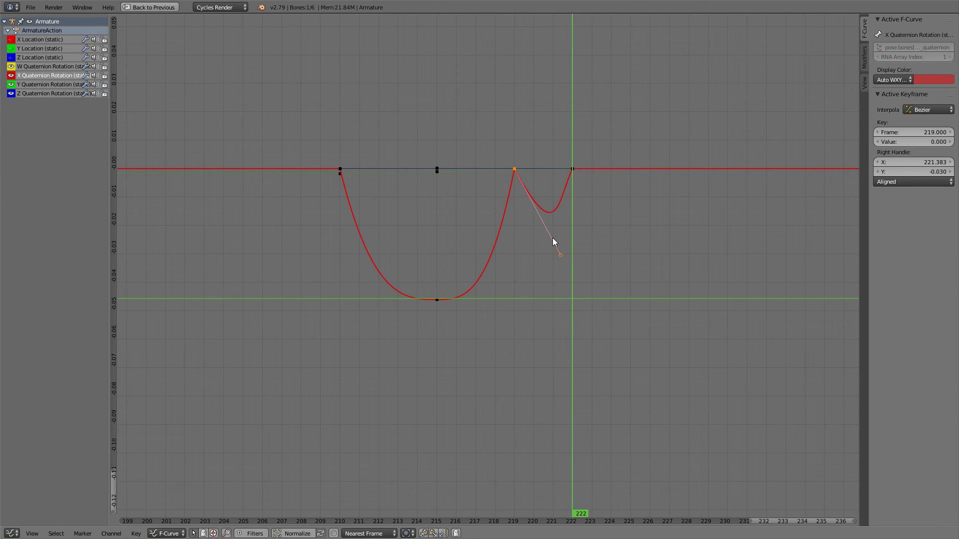
right_click(559, 253)
key(g)
click(536, 205)
scroll(435, 240, down, 1)
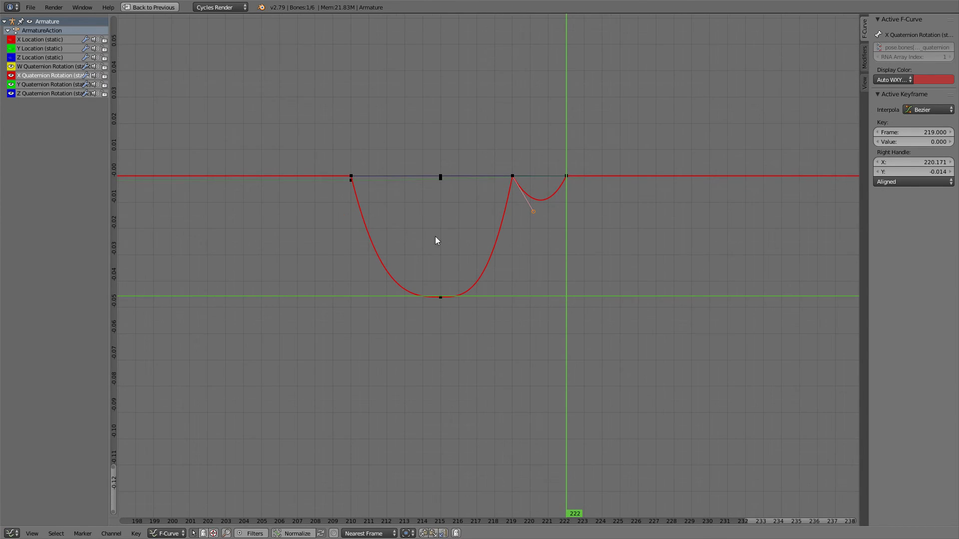
Shift the last two X Quaternion Rotation keys one frame earlier, to frames 218 and 221.
right_click(441, 297)
middle_drag(441, 297, 461, 303)
key(a)
key(b)
drag(526, 169, 619, 221)
key(g)
key(x)
click(610, 218)
Move the lowest X Quaternion Rotation key to frame 214 and lower its value to about -0.053.
key(a)
key(b)
drag(445, 295, 486, 330)
key(g)
key(x)
click(474, 328)
key(g)
key(y)
click(474, 339)
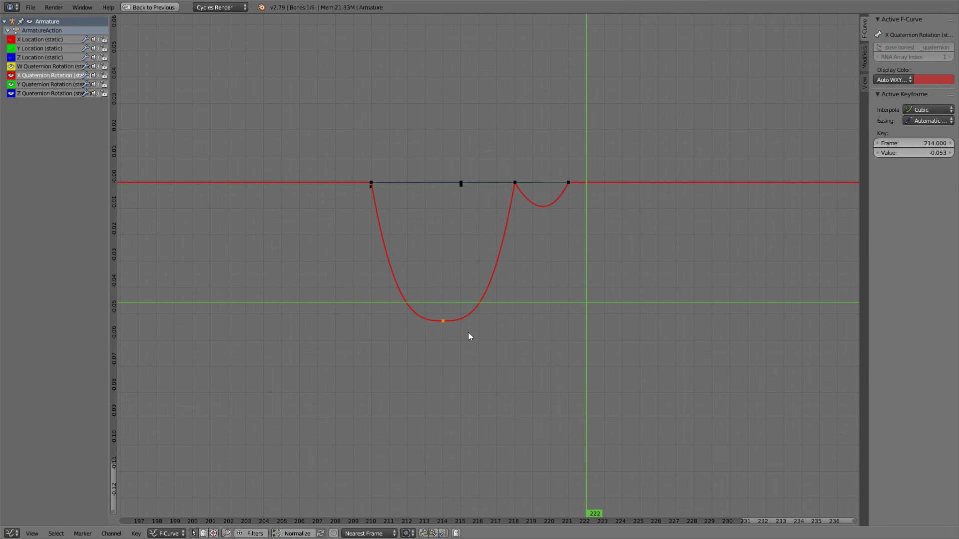
Set the X Quaternion Rotation keys at frames 214 and 210 to Quadratic interpolation and play the animation in the full layout.
click(928, 111)
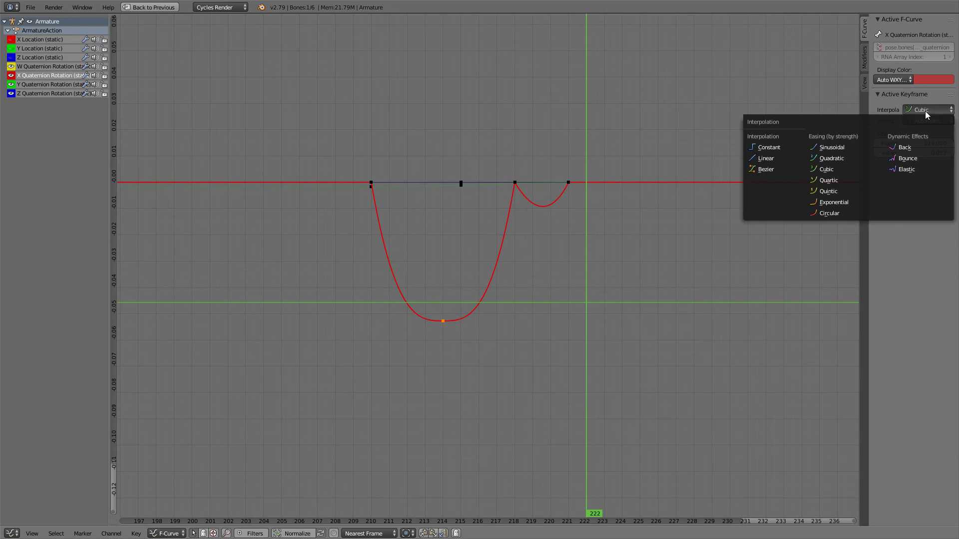
click(837, 158)
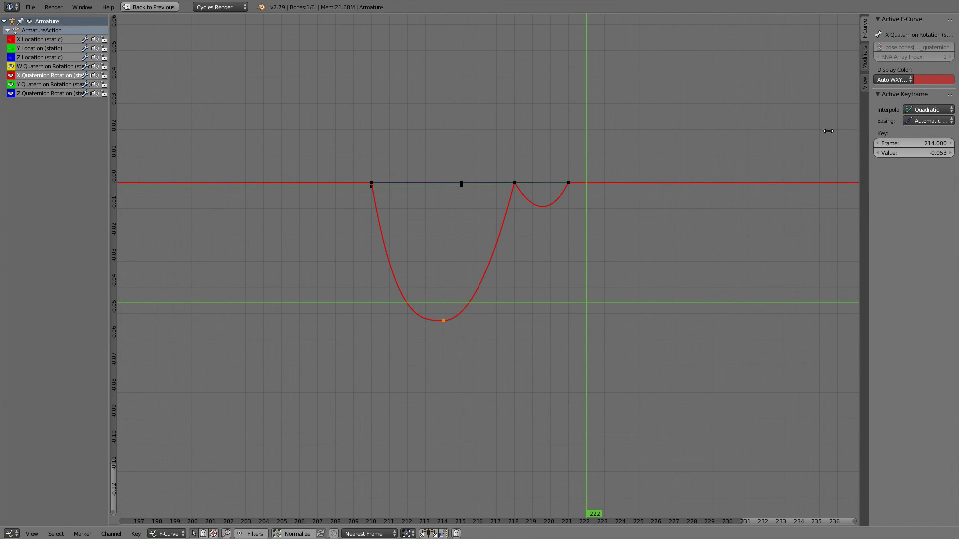
click(372, 183)
click(927, 110)
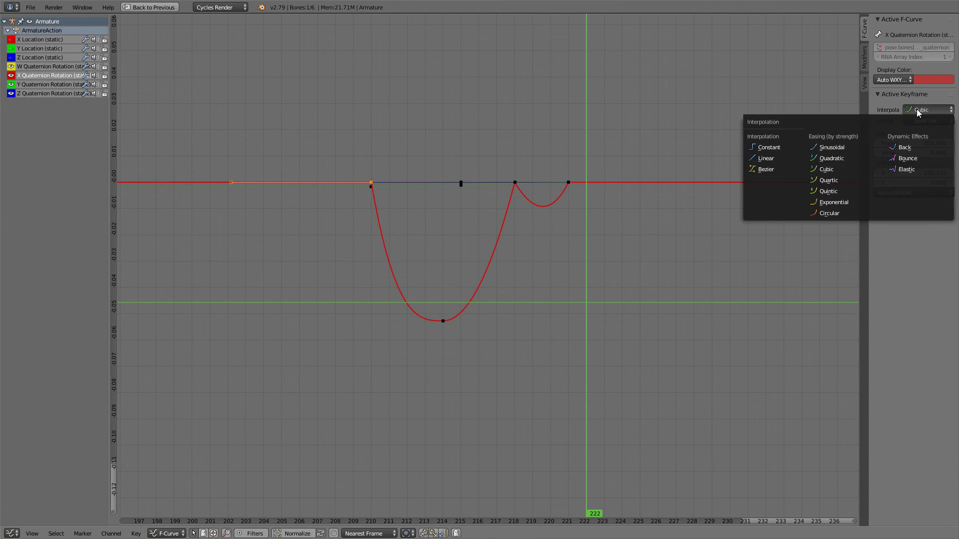
click(836, 158)
click(150, 7)
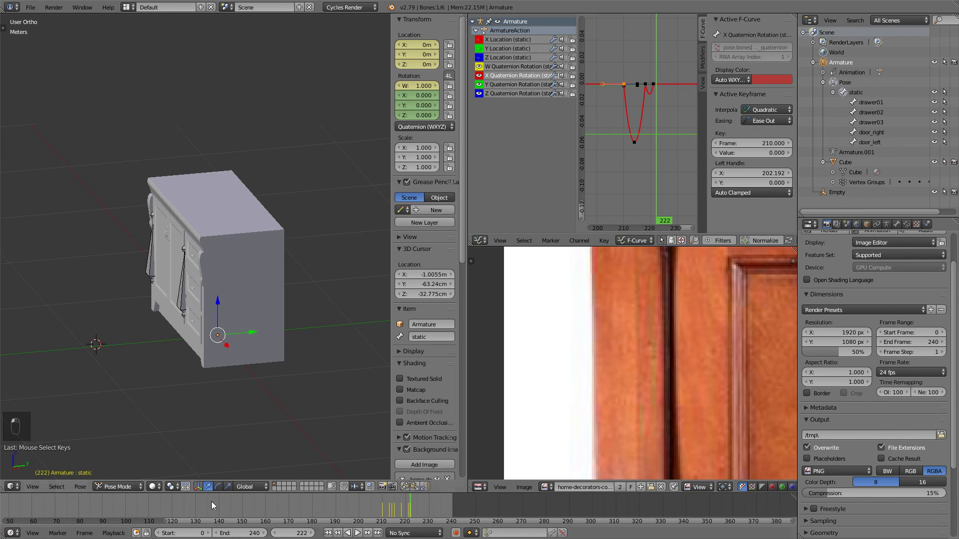
key(alt+a)
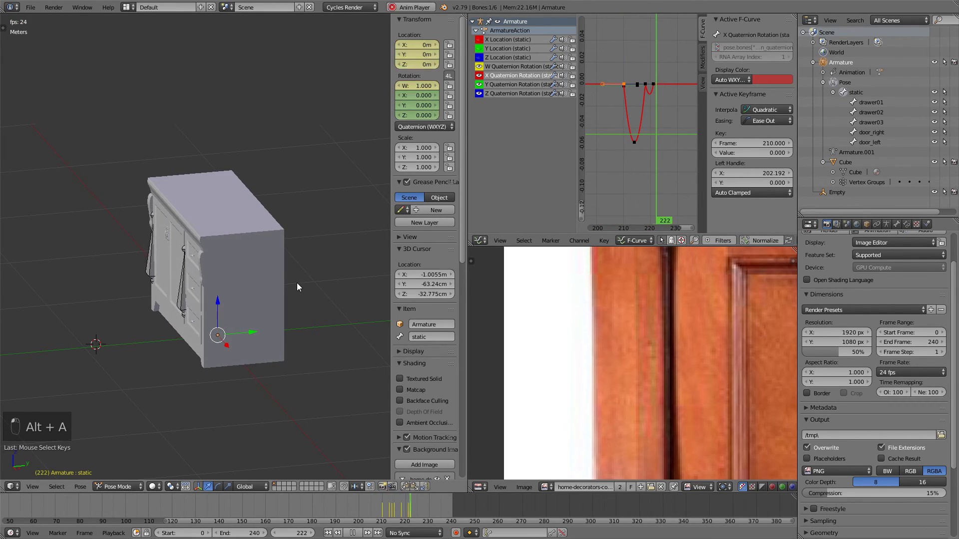
Duplicate the last X Quaternion Rotation key to frame 227, raise its left handle to about 0.017, and preview the animation.
key(shift+d)
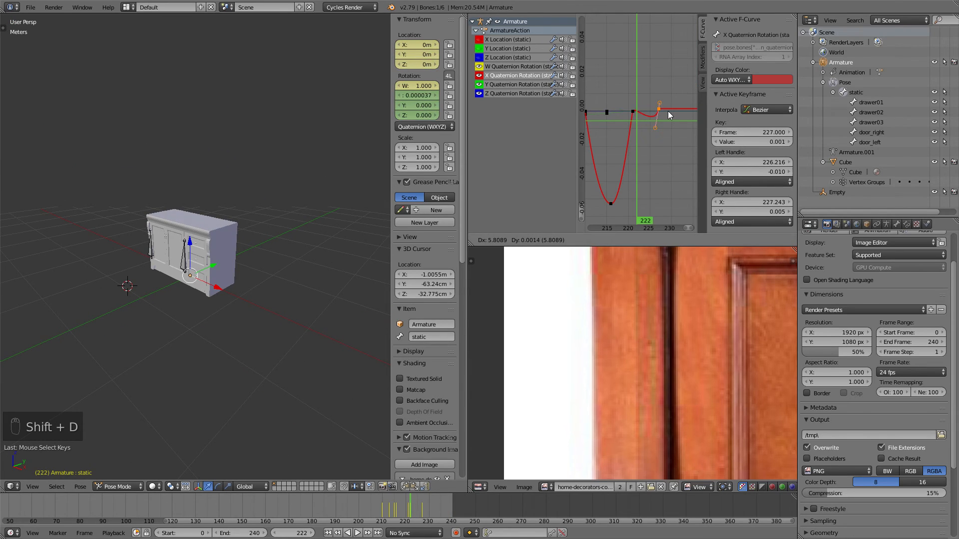
click(667, 113)
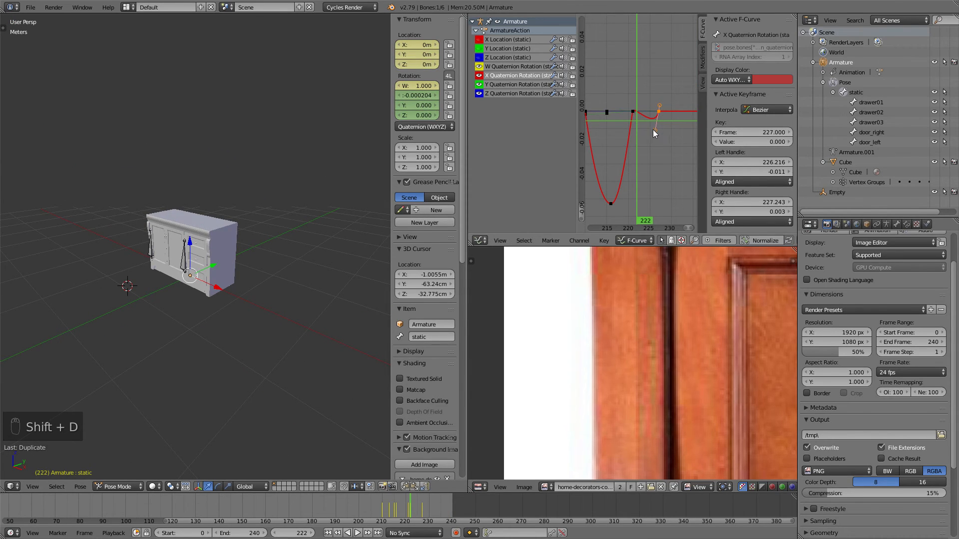
right_drag(654, 124, 647, 82)
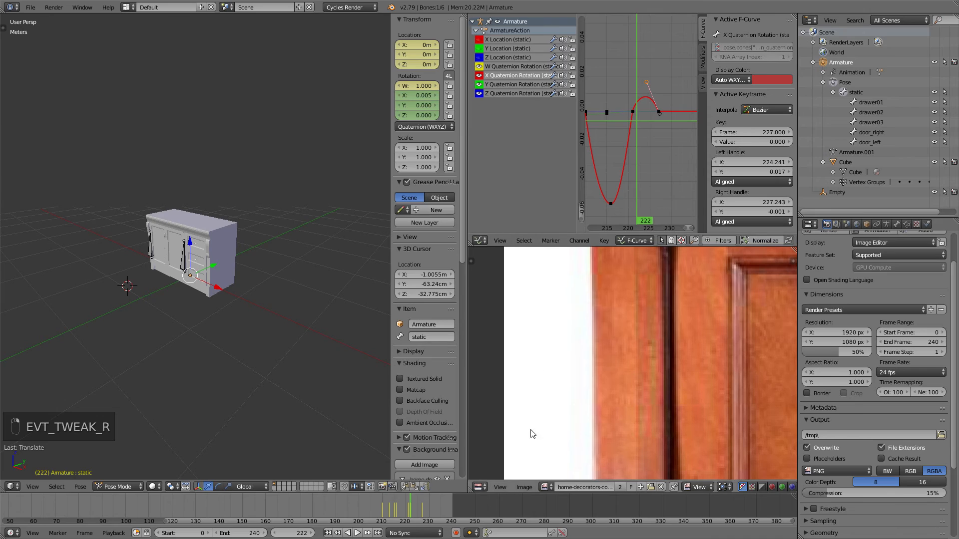
key(alt+a)
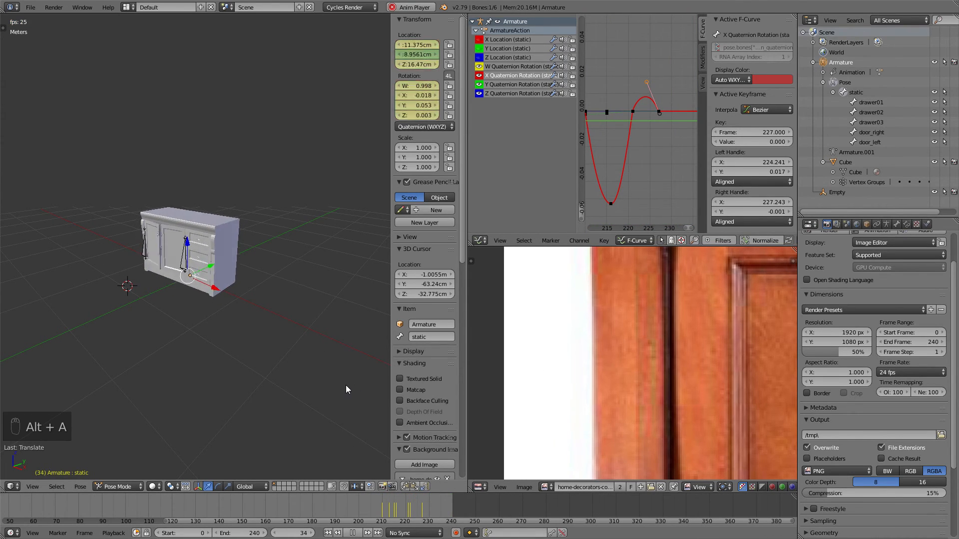
key(alt+a)
Move the final X Quaternion Rotation key to frame 224 and lower the handles of the bounce after frame 221.
key(g)
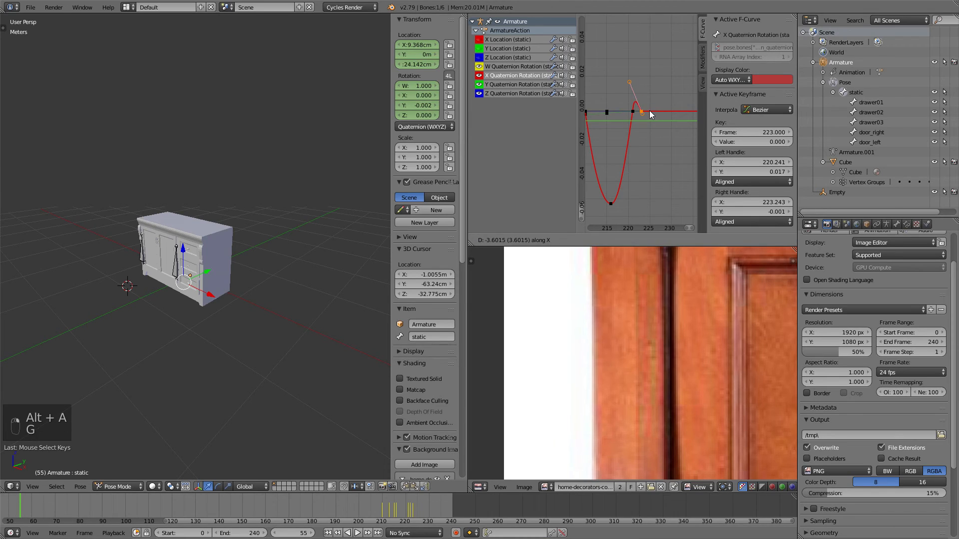
click(649, 110)
scroll(643, 118, up, 4)
right_drag(633, 67, 641, 96)
right_click(632, 103)
Play back the animation and examine the cabinet's motion from closer and farther away.
key(alt+a)
mouse_move(315, 304)
middle_down()
mouse_move(278, 293)
mouse_move(313, 291)
mouse_move(289, 290)
mouse_move(305, 299)
middle_up()
scroll(284, 291, up, 3)
scroll(284, 290, up, 2)
scroll(313, 292, down, 2)
scroll(306, 299, down, 3)
key(alt+a)
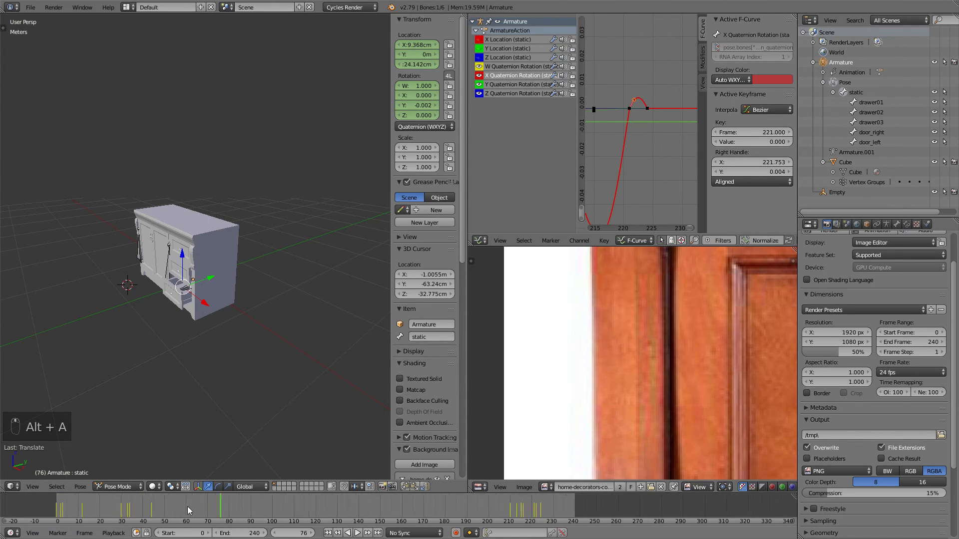
Return to frame 0 and check the cabinet in a maximized perspective view.
key(n)
key(n)
key(KP_5)
key(KP_5)
key(ctrl+Up)
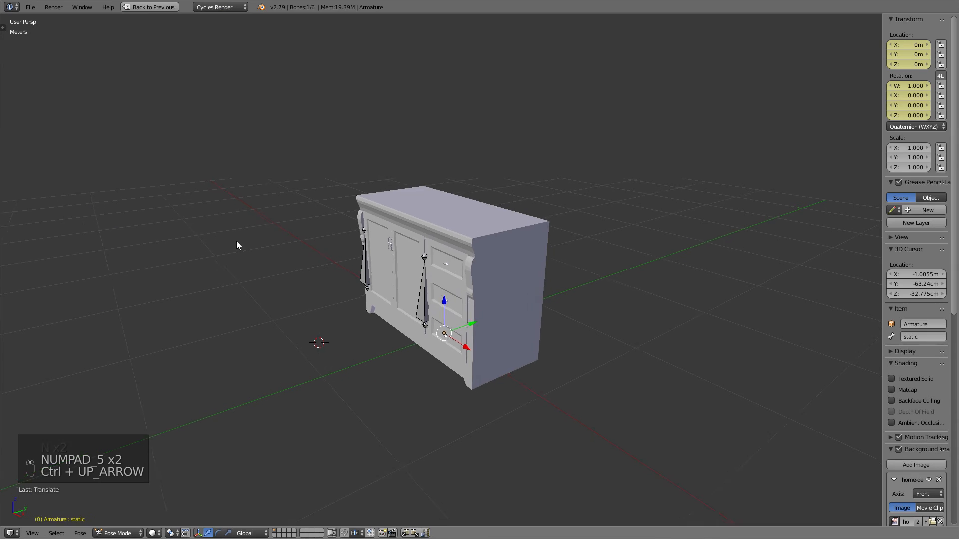
click(150, 7)
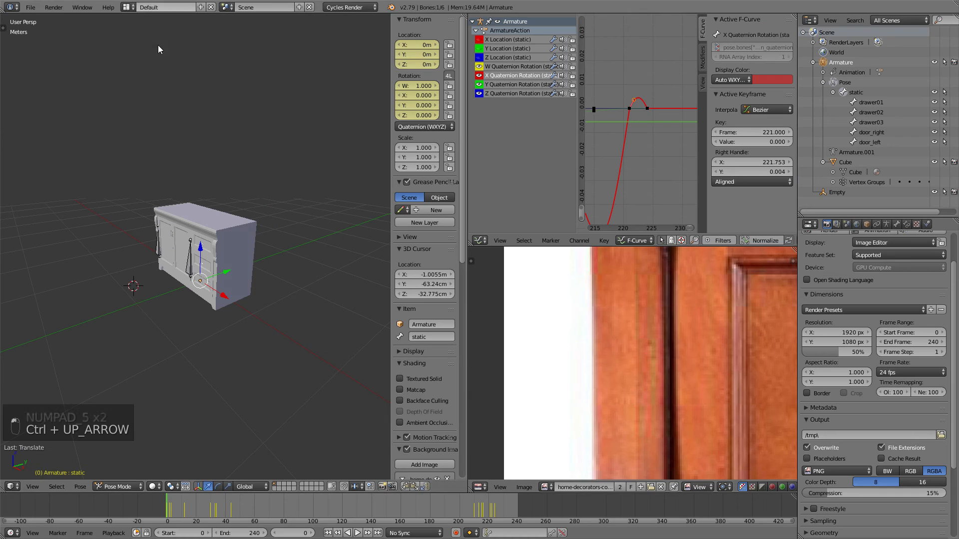
Switch to Object Mode and scrub through the animation back to frame 0.
click(118, 486)
click(120, 475)
scroll(214, 282, up, 5)
key(a)
middle_drag(170, 263, 246, 259)
drag(330, 506, 149, 508)
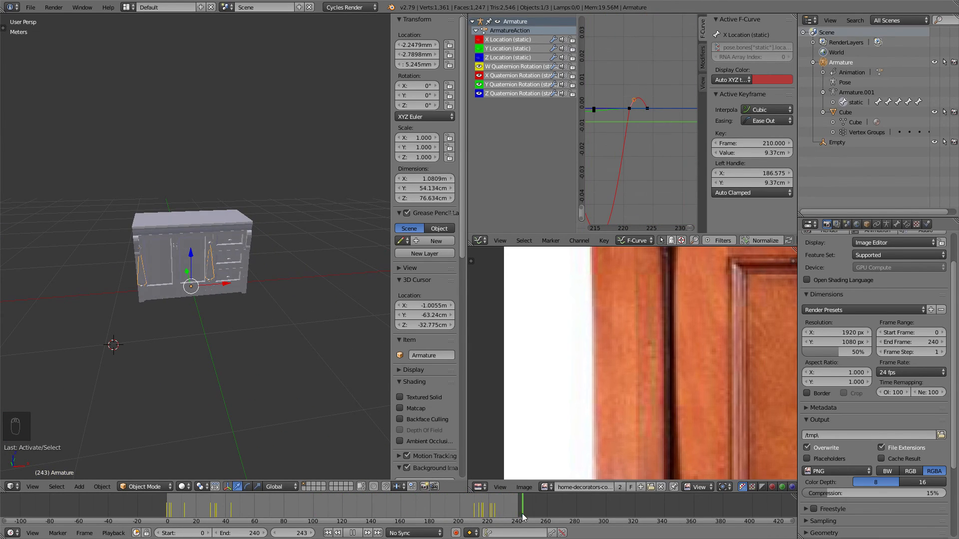
Snap the 3D cursor to the world centre.
middle_drag(174, 235, 182, 234)
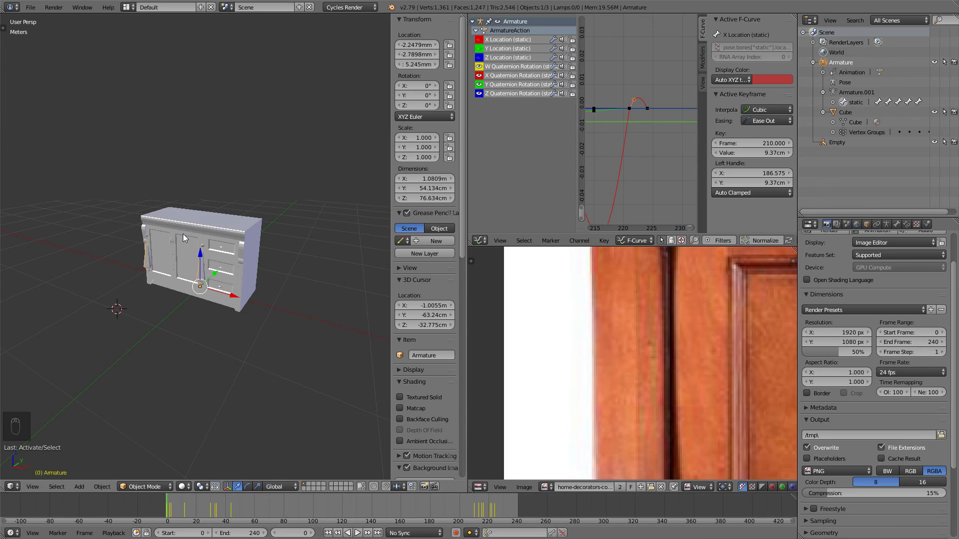
middle_drag(183, 233, 286, 172)
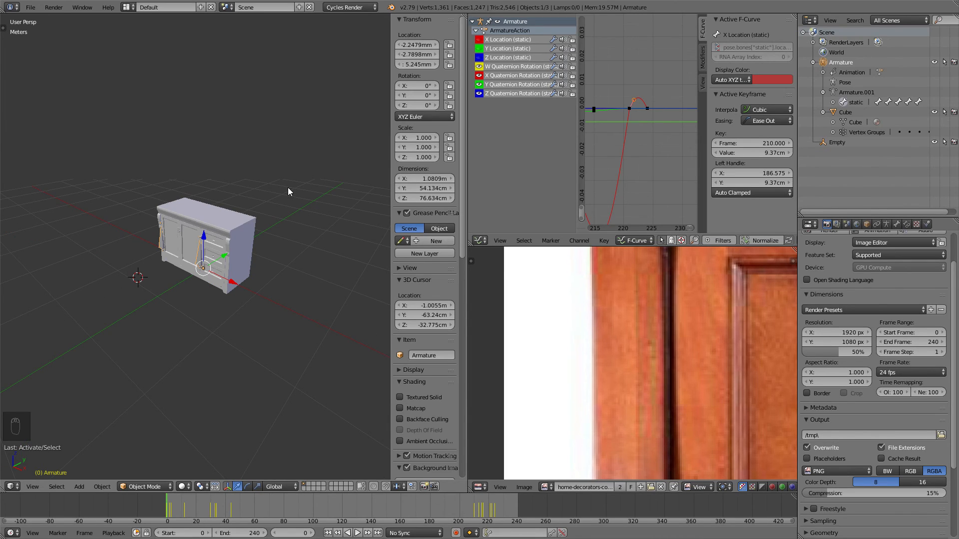
middle_drag(284, 188, 305, 186)
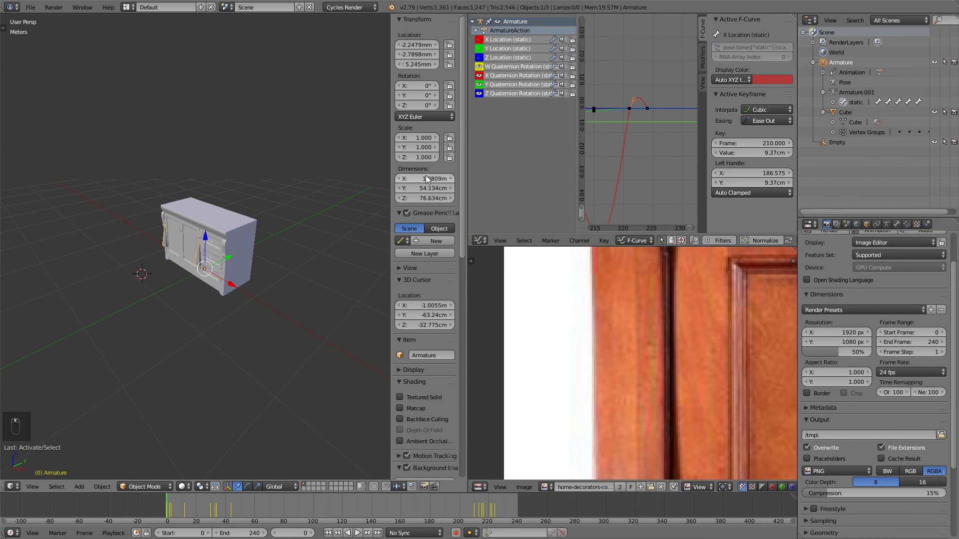
middle_drag(301, 189, 328, 222)
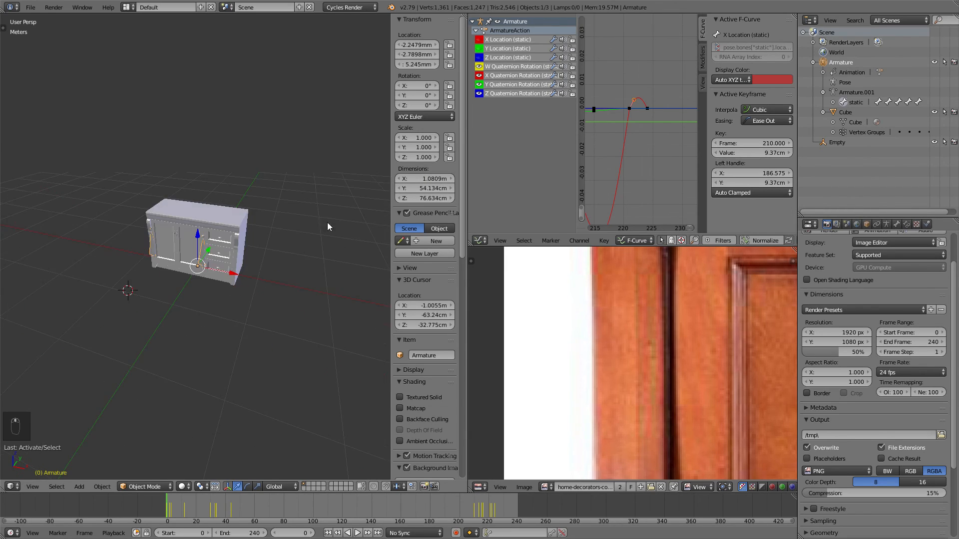
scroll(295, 214, down, 3)
key(shift+s)
click(234, 263)
Add a cube at the 3D cursor and set its X, Y and Z dimensions to 8 m.
key(shift+a)
mouse_move(247, 218)
click(284, 226)
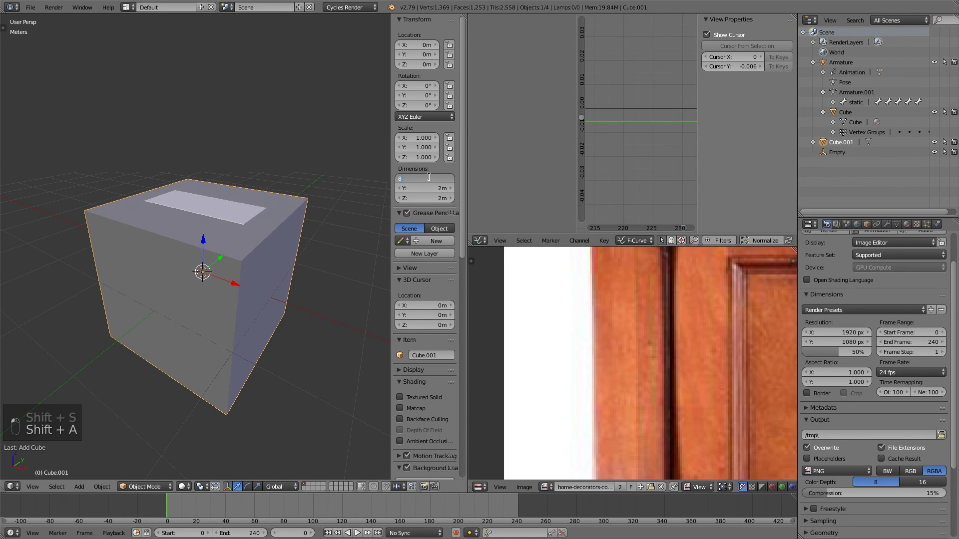
key(Tab)
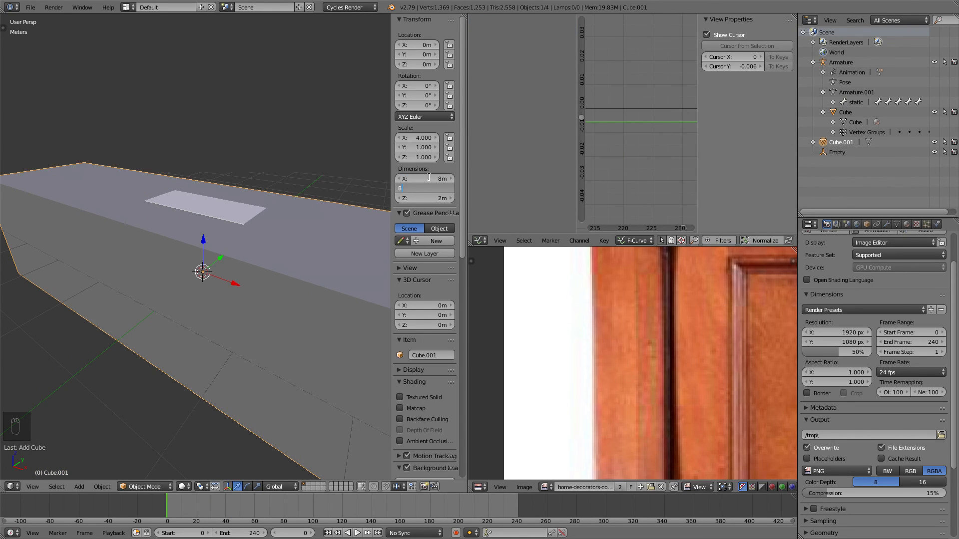
key(Tab)
key(BackSpace)
key(BackSpace)
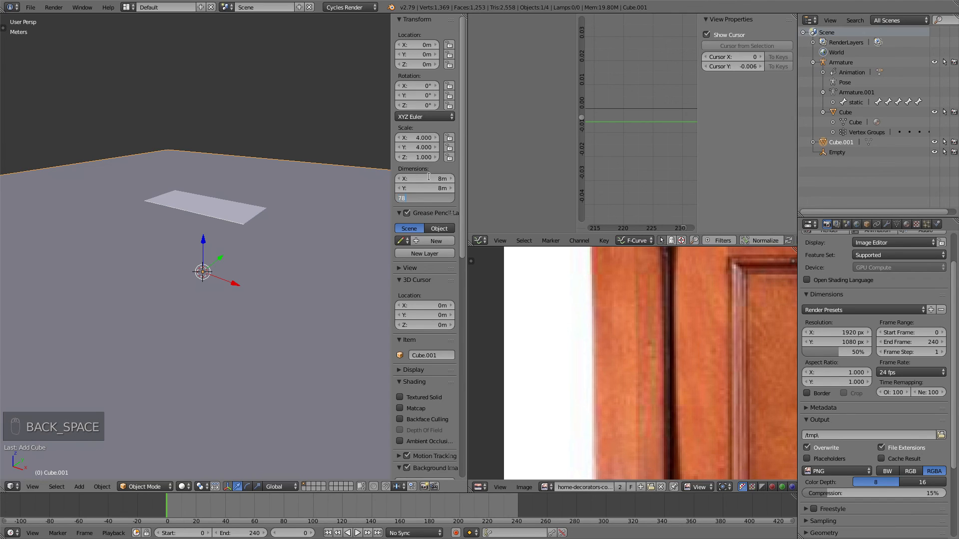
key(Return)
Raise the 8 m cube by 4 m along the Z axis.
scroll(194, 139, down, 3)
key(g)
key(z)
right_click(258, 163)
key(g)
key(z)
key(4)
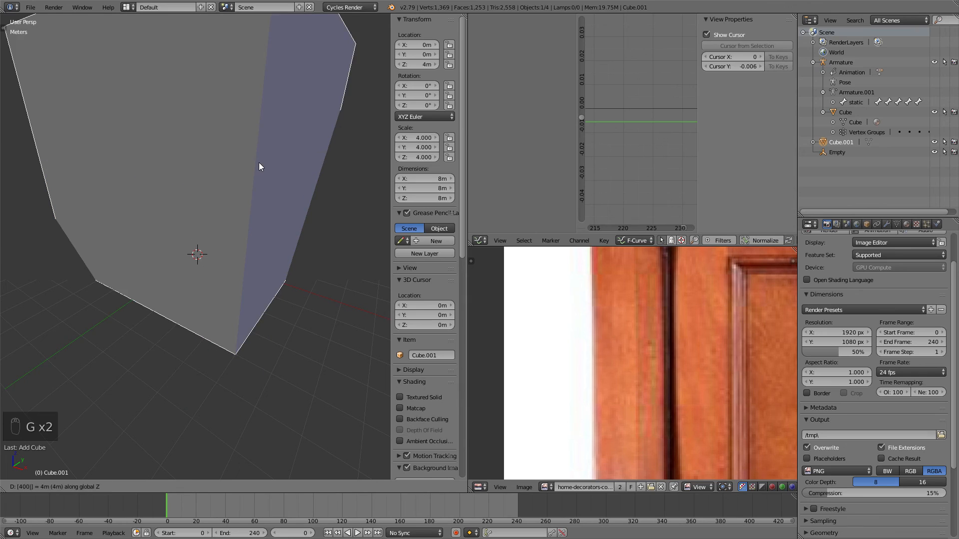
key(Return)
Switch to wireframe and review the cabinet's animation inside the large cube.
key(z)
middle_drag(259, 167, 226, 247)
key(KP_5)
key(KP_5)
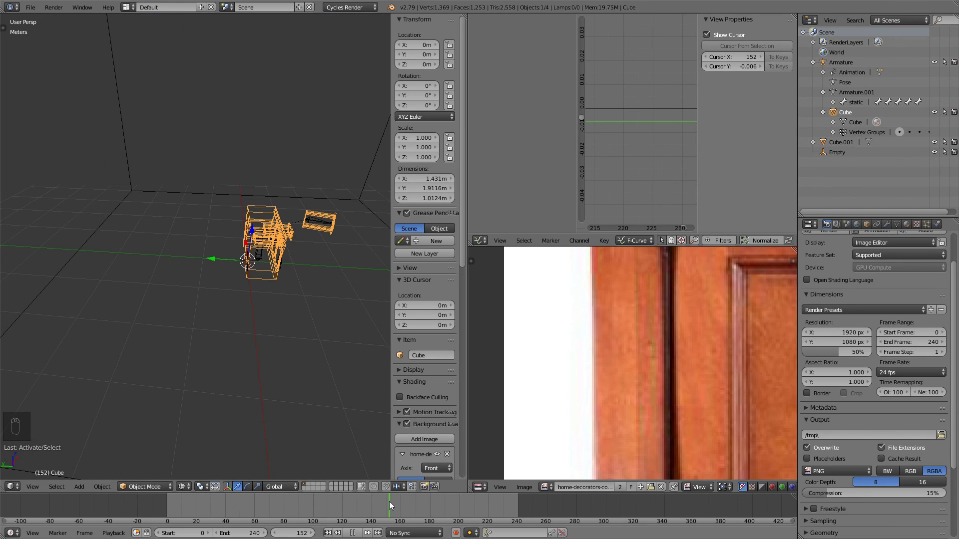
drag(389, 502, 346, 500)
key(alt+a)
key(alt+a)
shift+middle_drag(288, 279, 277, 281)
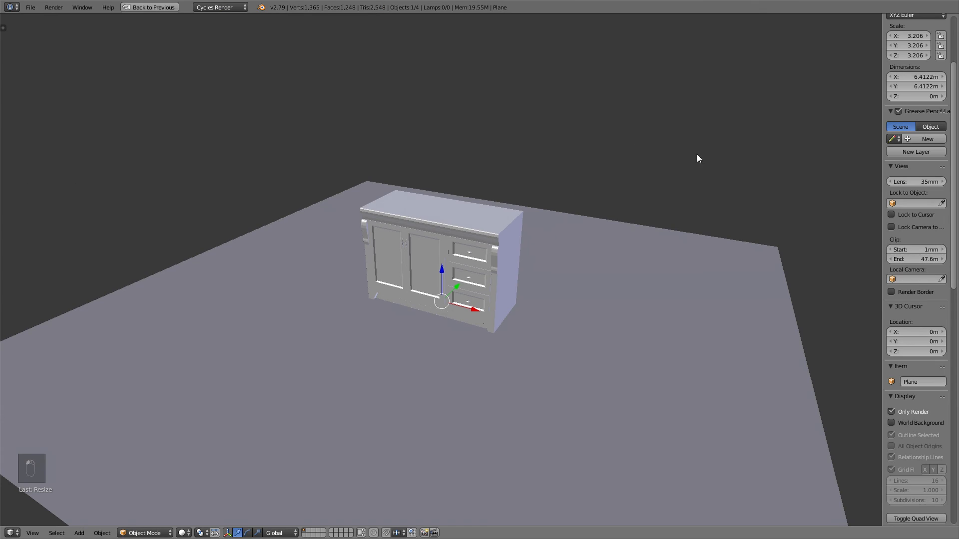
Show the cabinet in textured shading with everything deselected.
key(alt+z)
key(a)
middle_drag(520, 126, 535, 171)
scroll(533, 169, down, 1)
Scale the floor plane up to about 8.9 m across and play the animation.
right_click(519, 172)
key(s)
click(545, 109)
mouse_move(509, 137)
middle_down()
mouse_move(500, 118)
mouse_move(512, 139)
middle_up()
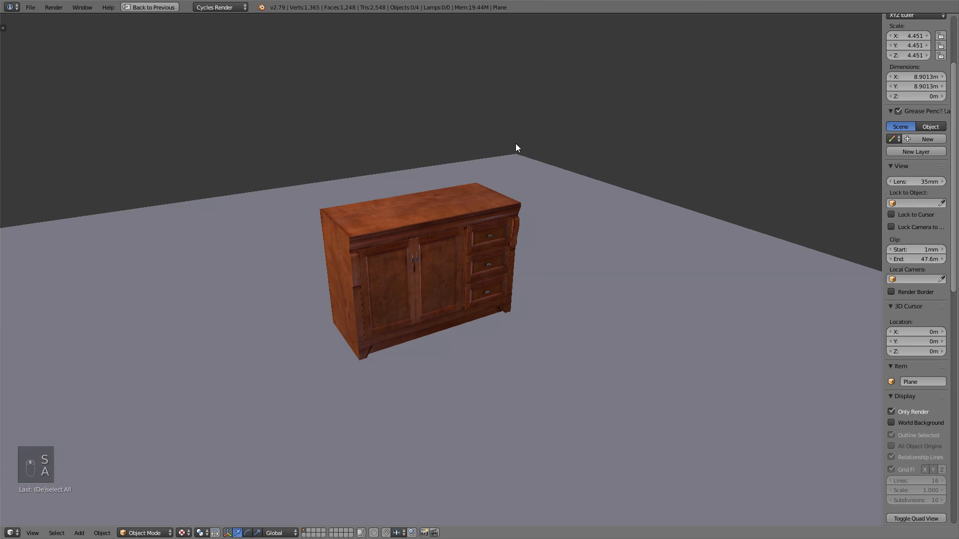
key(alt+a)
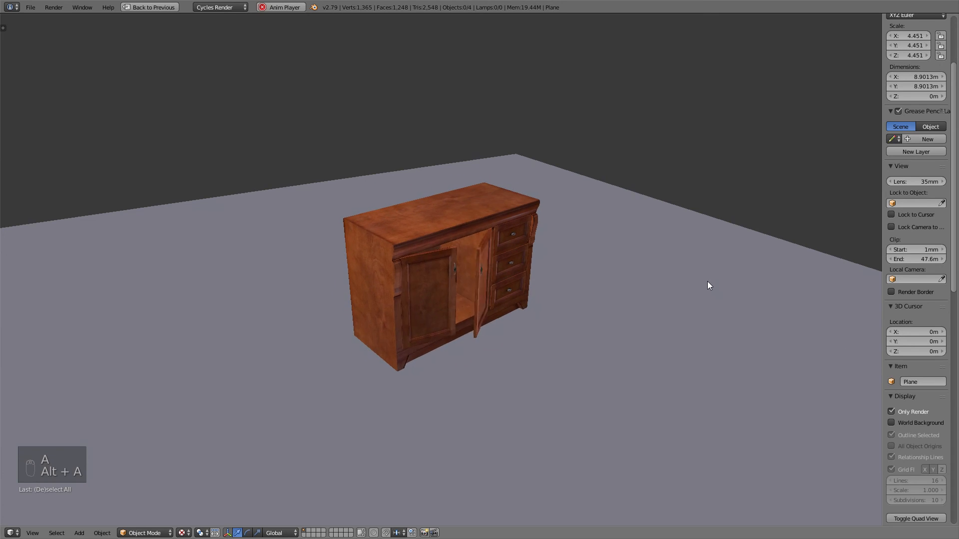